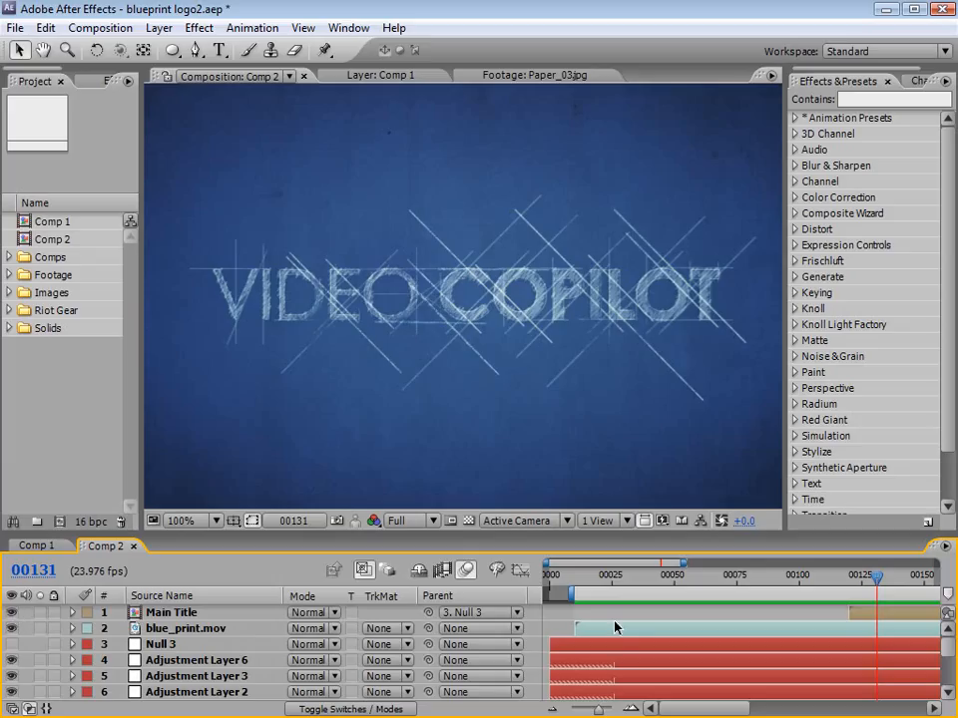
Step: Review the blueprint title animation in Comp 2 from the sketched lines through to the finished title
left_click_drag(619, 576, 858, 577)
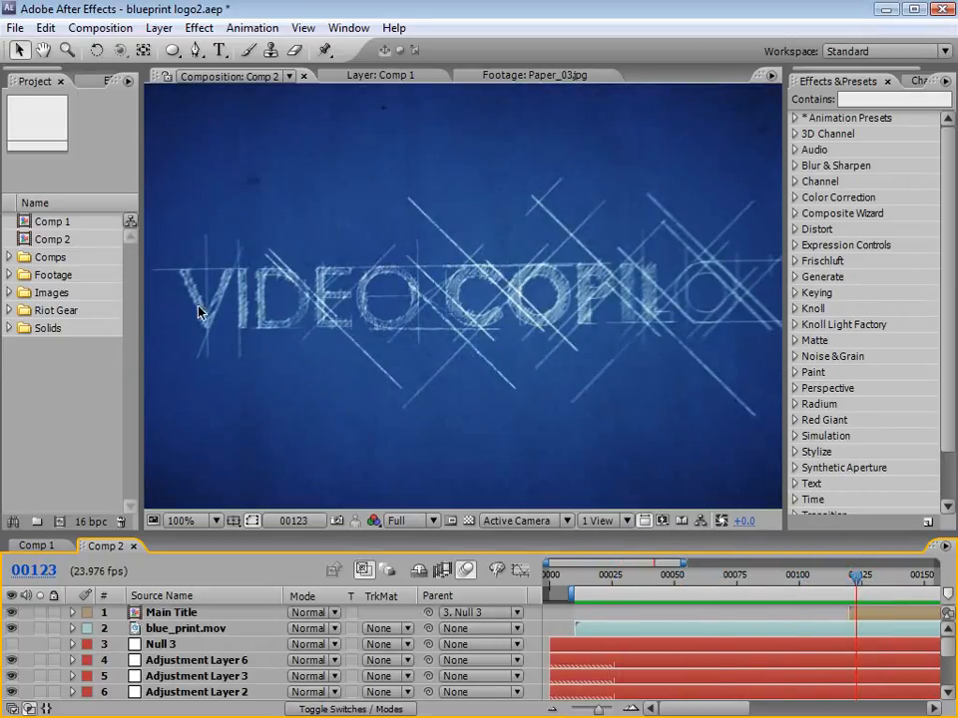
left_click_drag(856, 576, 909, 580)
left_click(925, 579)
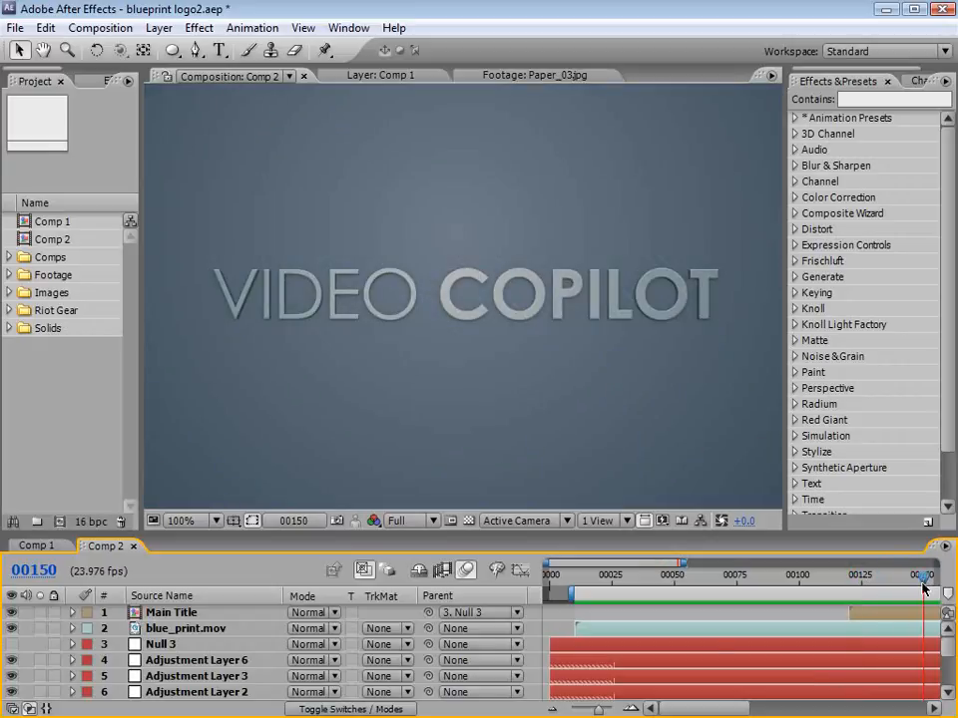
scroll(924, 590, "down", 3)
key("minus")
left_click_drag(830, 576, 833, 575)
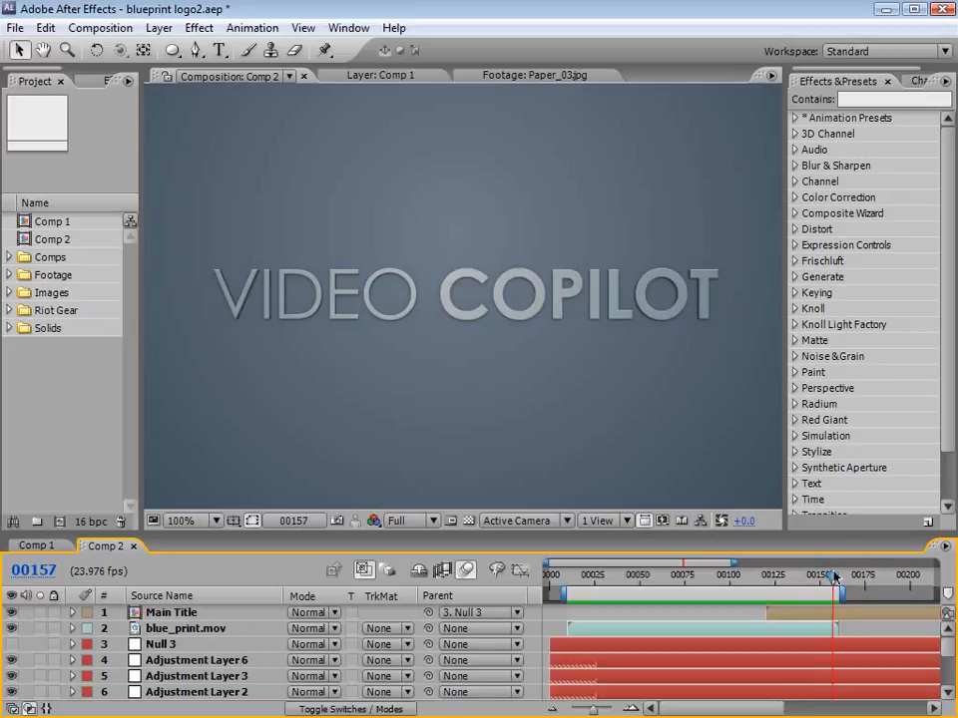
left_click_drag(833, 576, 754, 570)
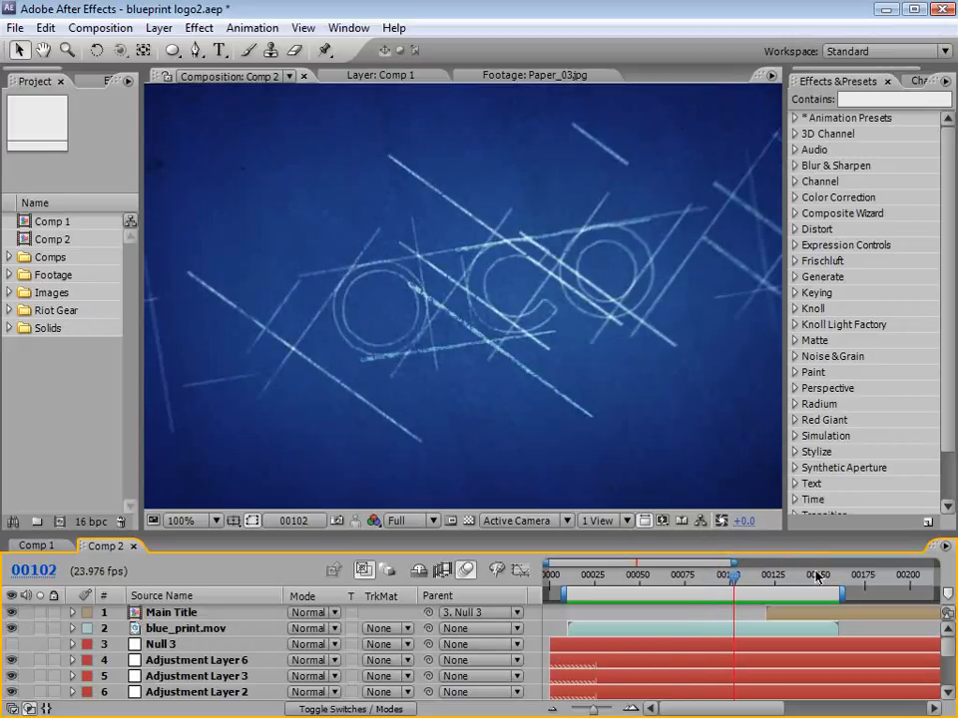
Step: Create a new composition from the HDV/HDTV 720 29.97 preset with the frame rate changed to 23.976 fps
left_click(100, 28)
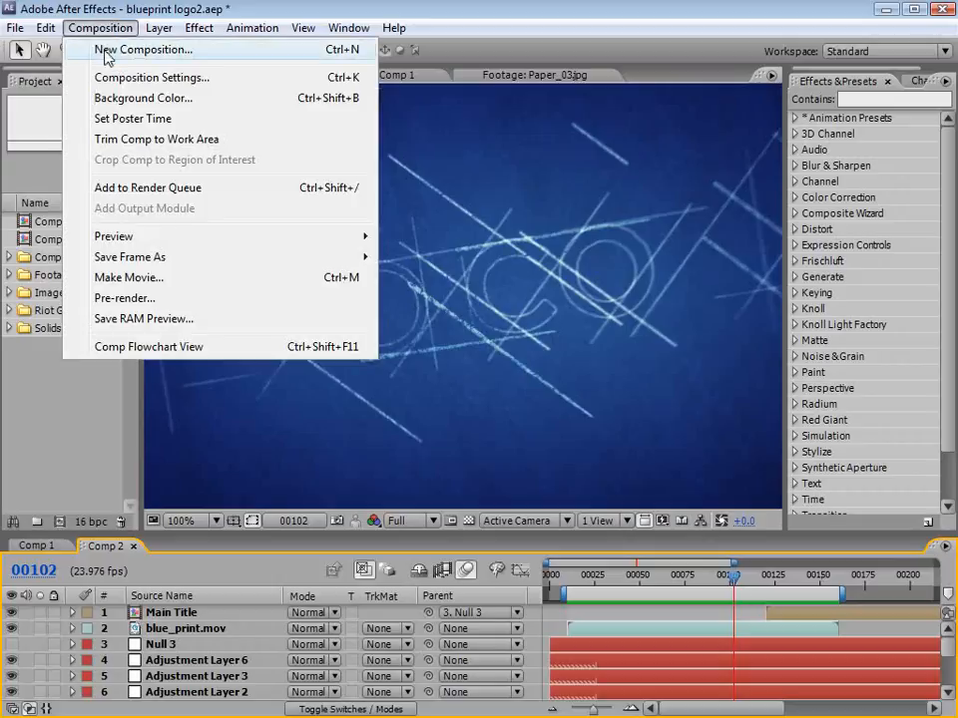
left_click(106, 51)
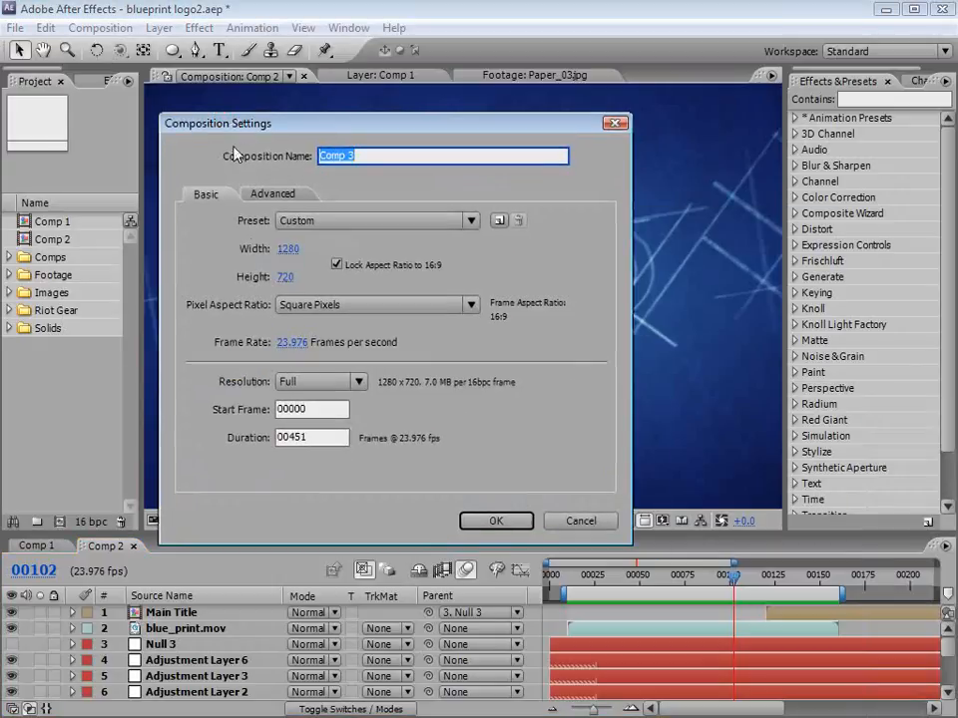
left_click(336, 219)
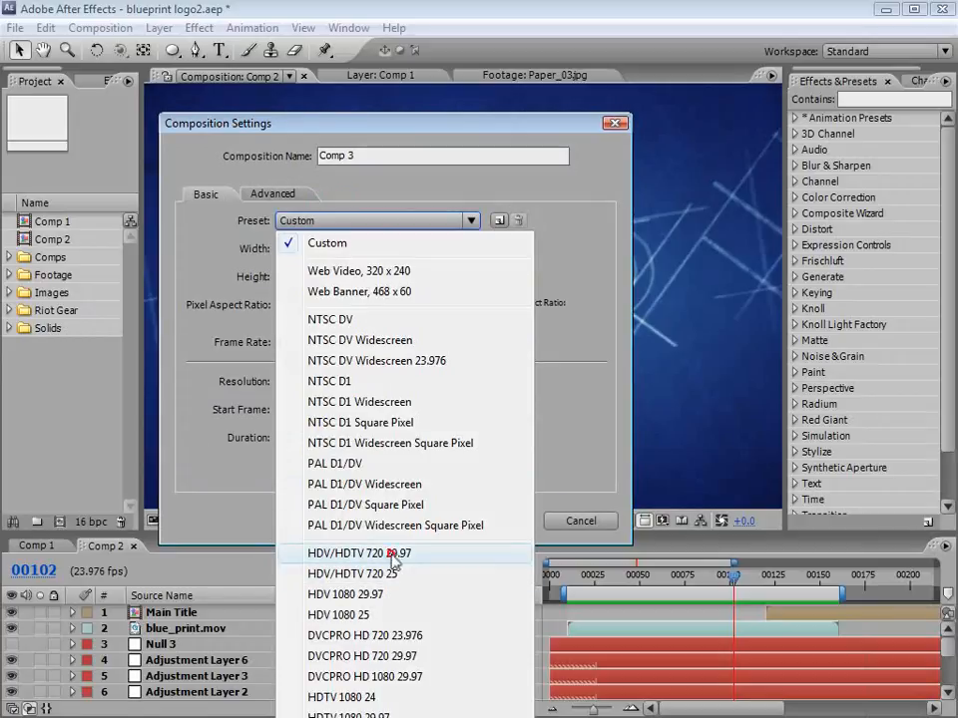
left_click(333, 553)
left_click(286, 342)
type("23")
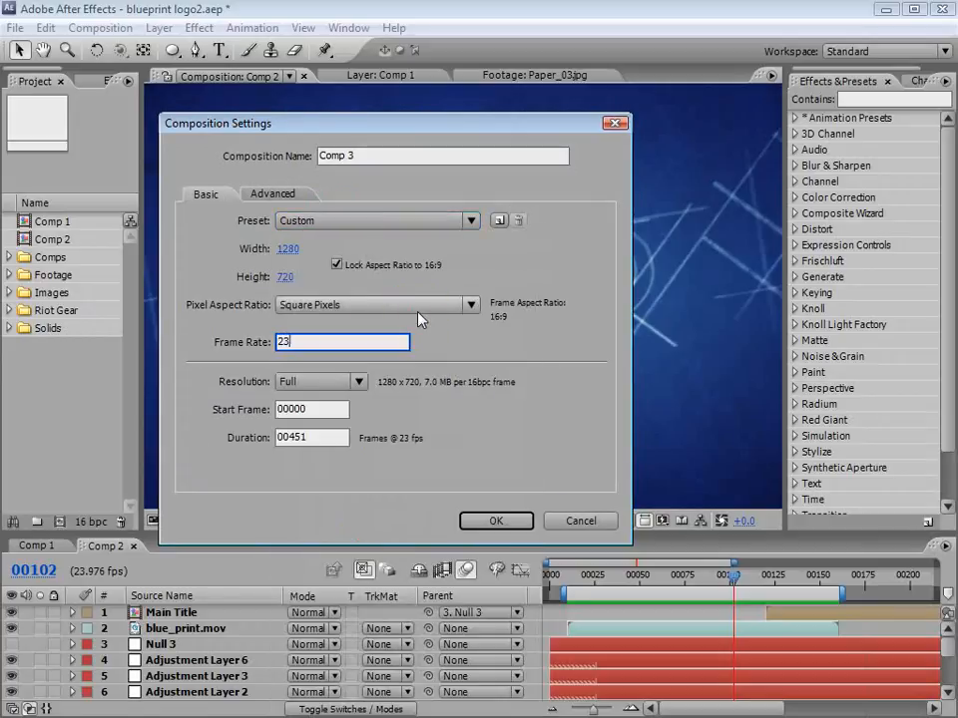
type(".976")
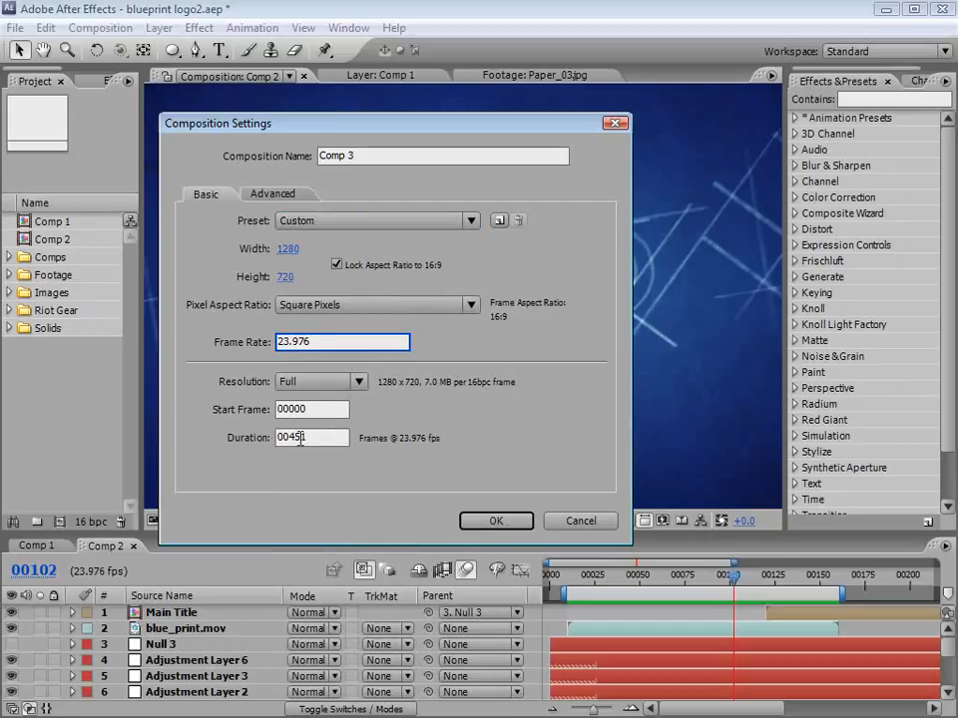
left_click(496, 521)
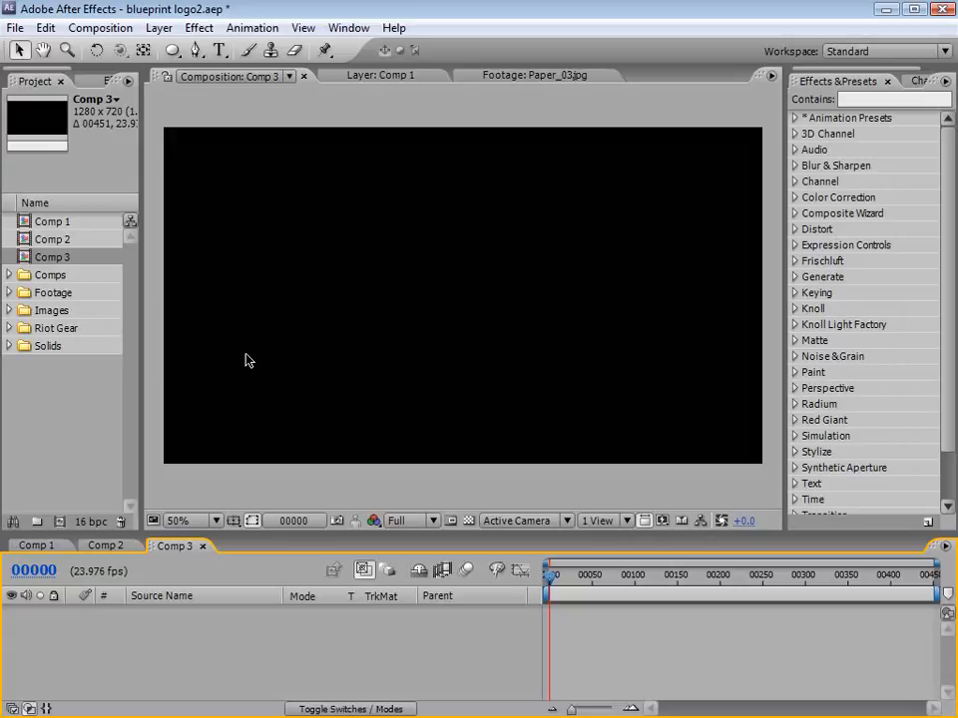
Step: Switch to Firefox to view the Riot Gear product page and return to After Effects
key("alt+Tab")
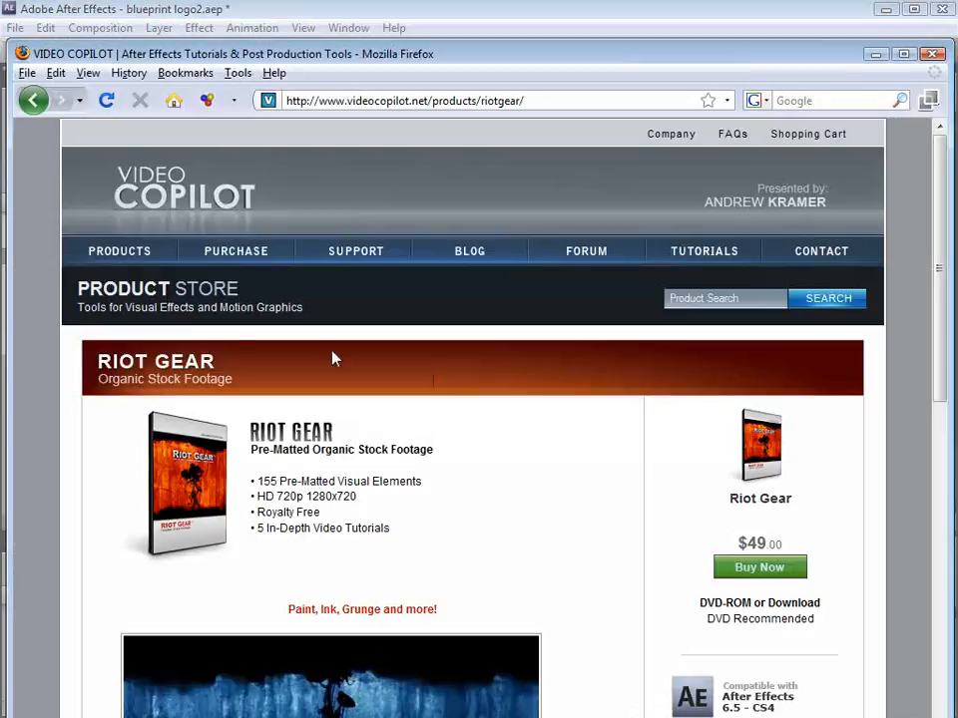
scroll(612, 538, "down", 3)
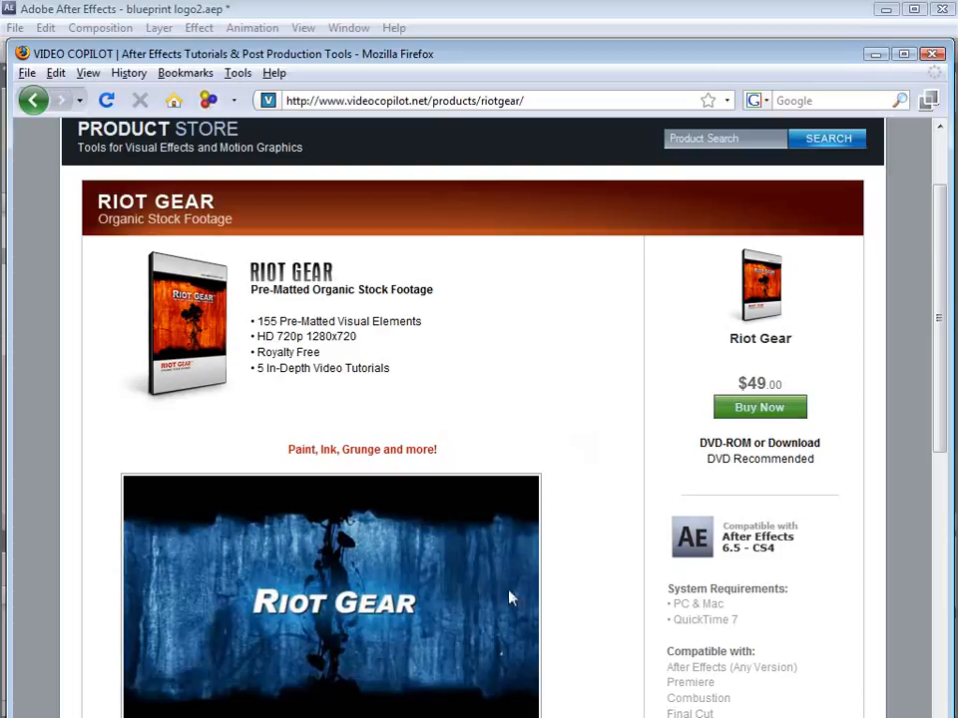
left_click(363, 10)
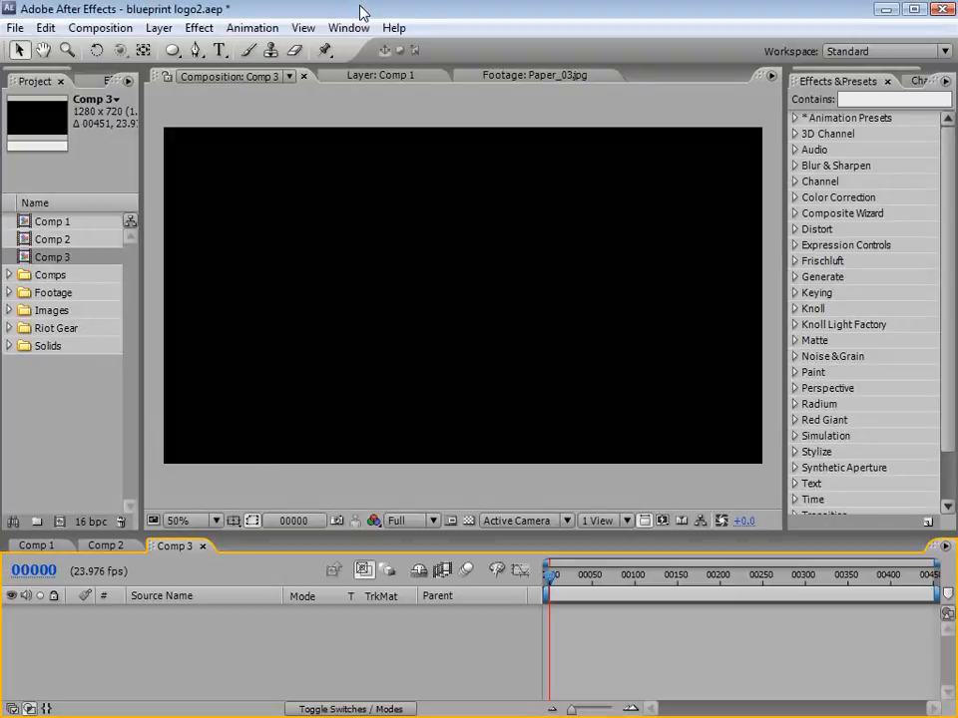
Step: Add Paper_07.jpg from the project's Riot Gear folder to the centre of Comp 3
left_click(10, 329)
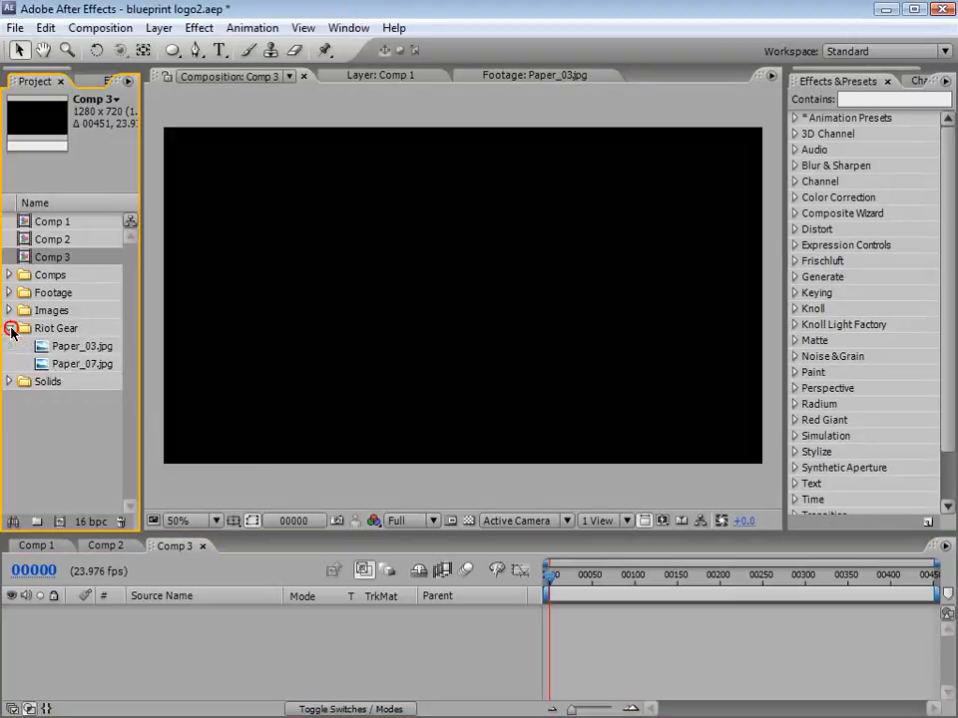
left_click(81, 350)
left_click(59, 364)
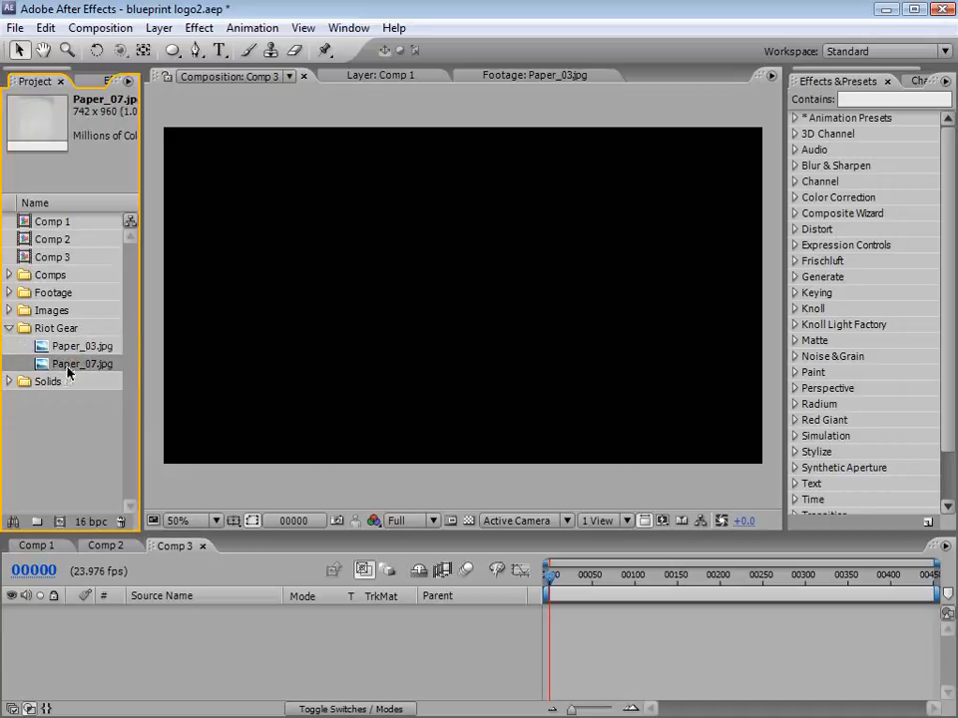
left_click_drag(35, 369, 464, 303)
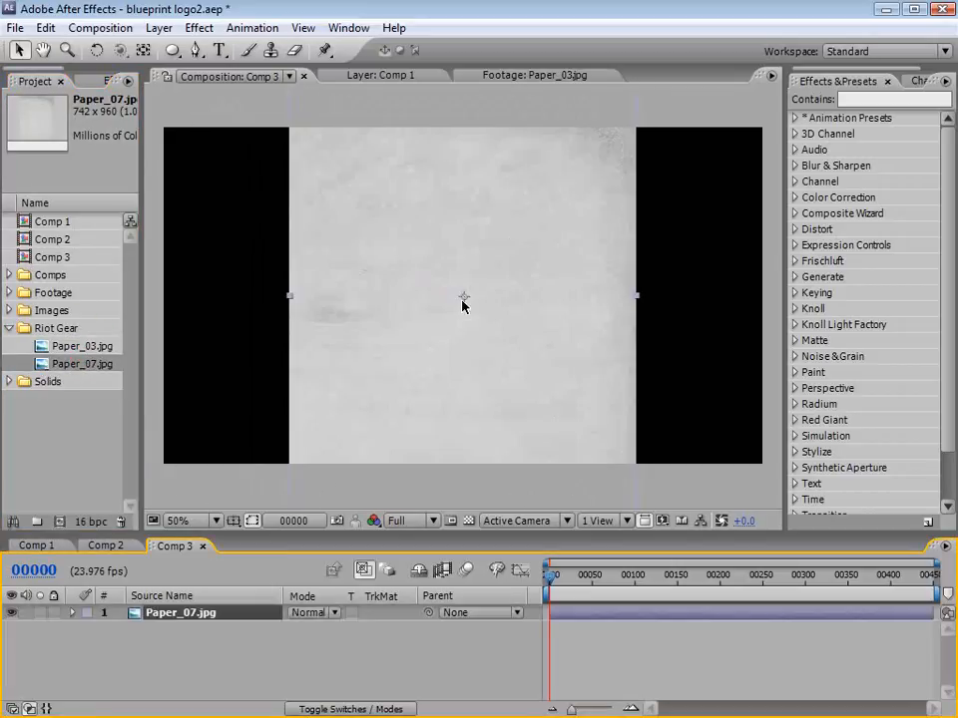
Step: Rotate the Paper_07.jpg layer a quarter turn so that it lies in landscape orientation
key("comma")
key("w")
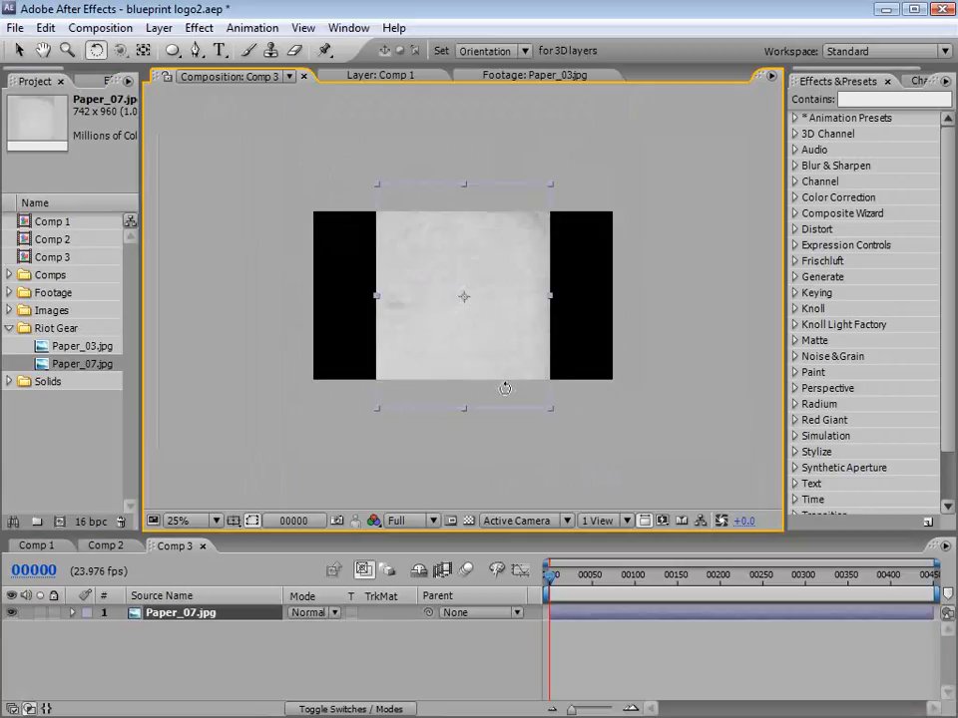
left_click_drag(505, 385, 398, 352)
key("ctrl+z")
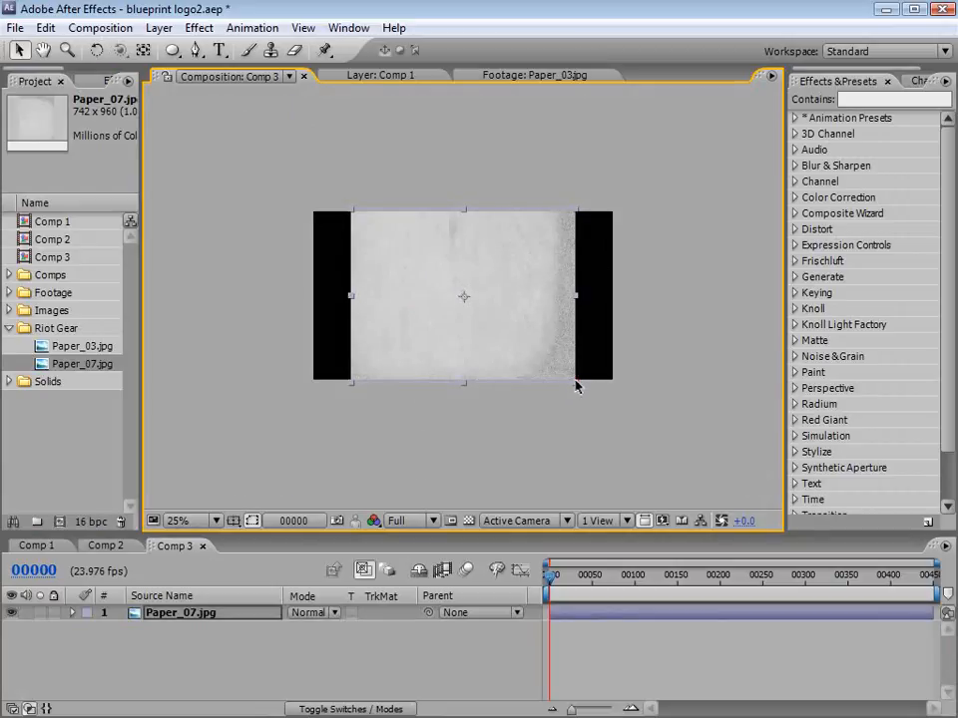
Step: Enlarge the paper layer beyond the frame edges and shift it slightly to the right so its texture fills the composition
key("v")
left_click_drag(609, 408, 649, 432)
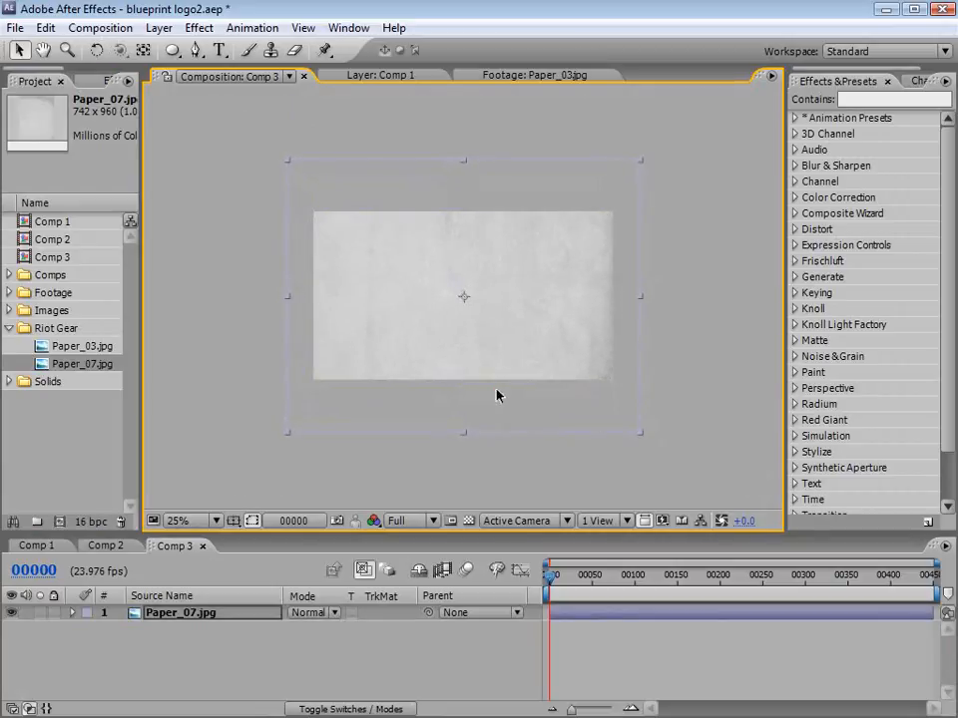
left_click_drag(506, 394, 512, 397)
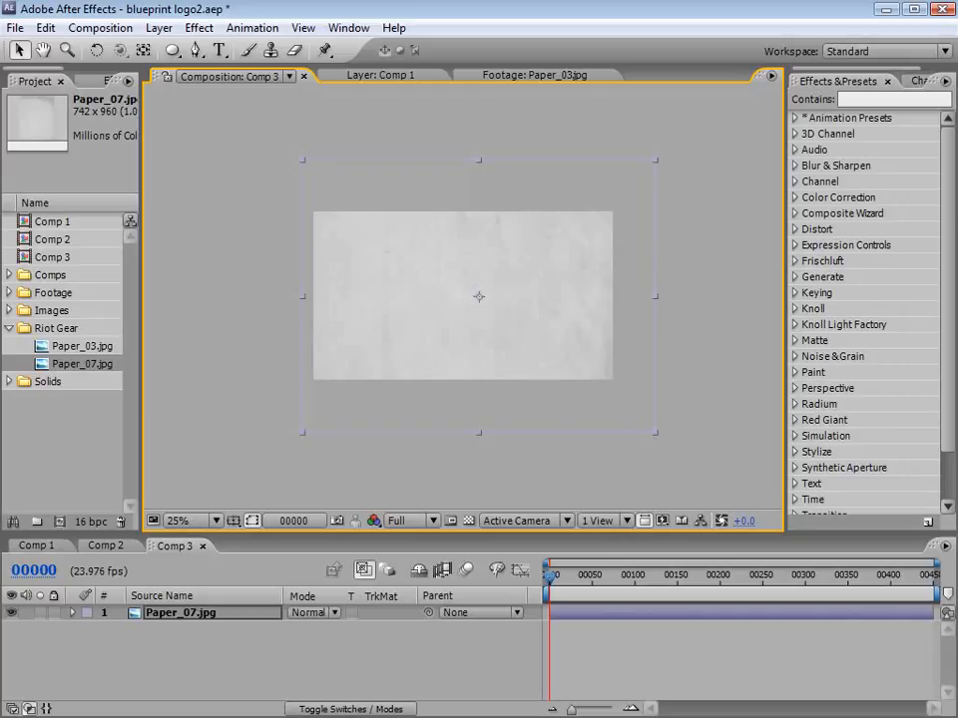
Step: Switch to Firefox to view the Video Copilot tutorials page and return to After Effects
key("alt+Tab")
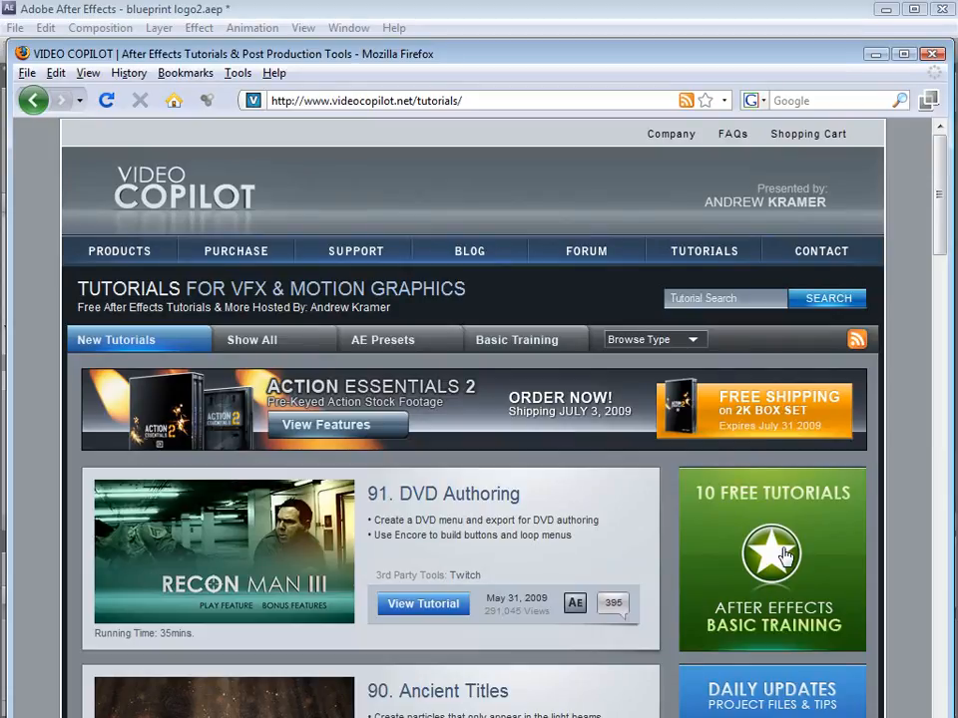
left_click(392, 12)
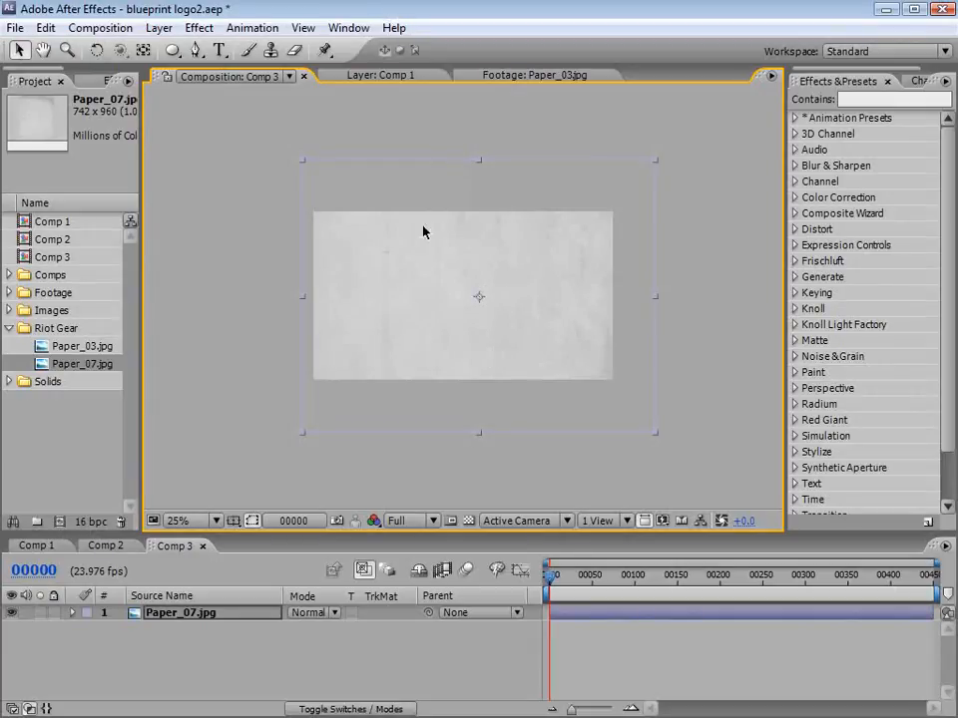
Step: Pre-compose the Paper_07.jpg layer as "BG", moving all attributes into the new composition
key("period")
left_click(571, 664)
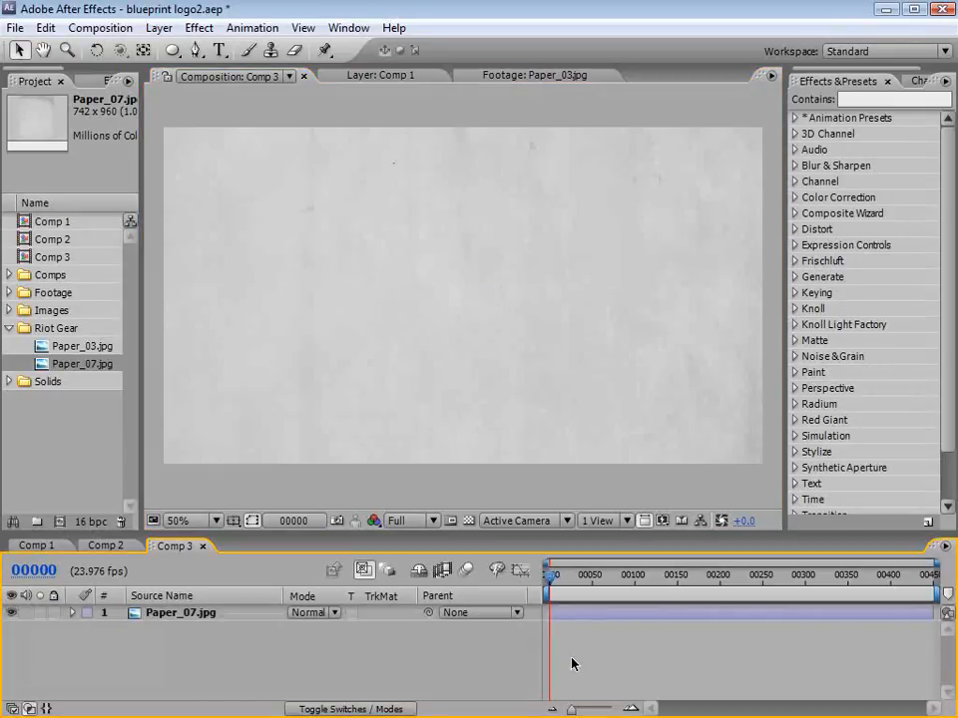
left_click(569, 615)
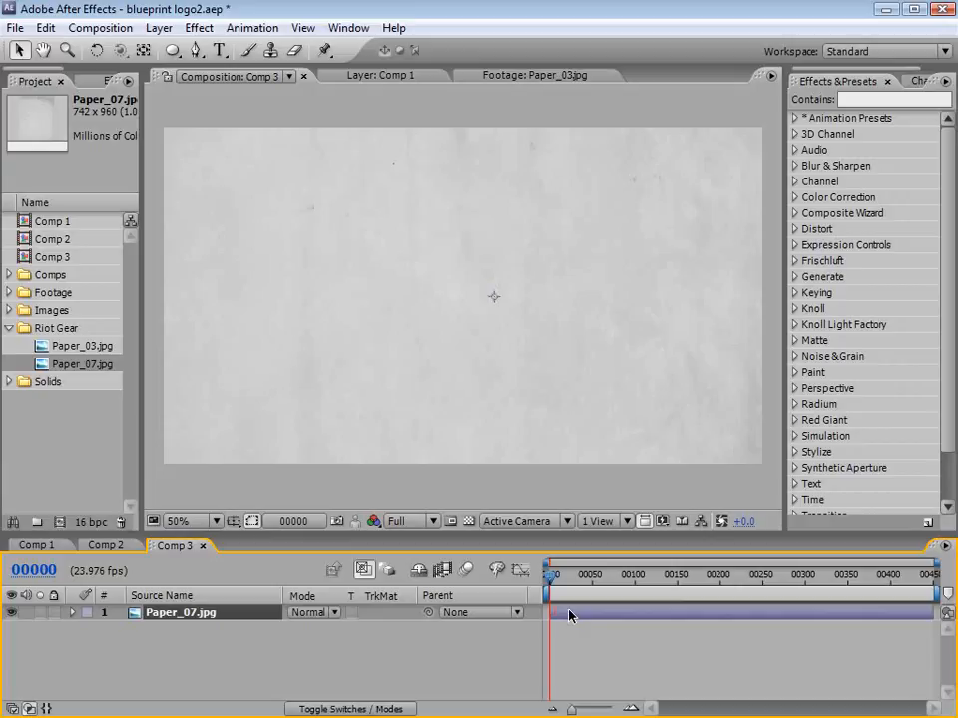
left_click(158, 28)
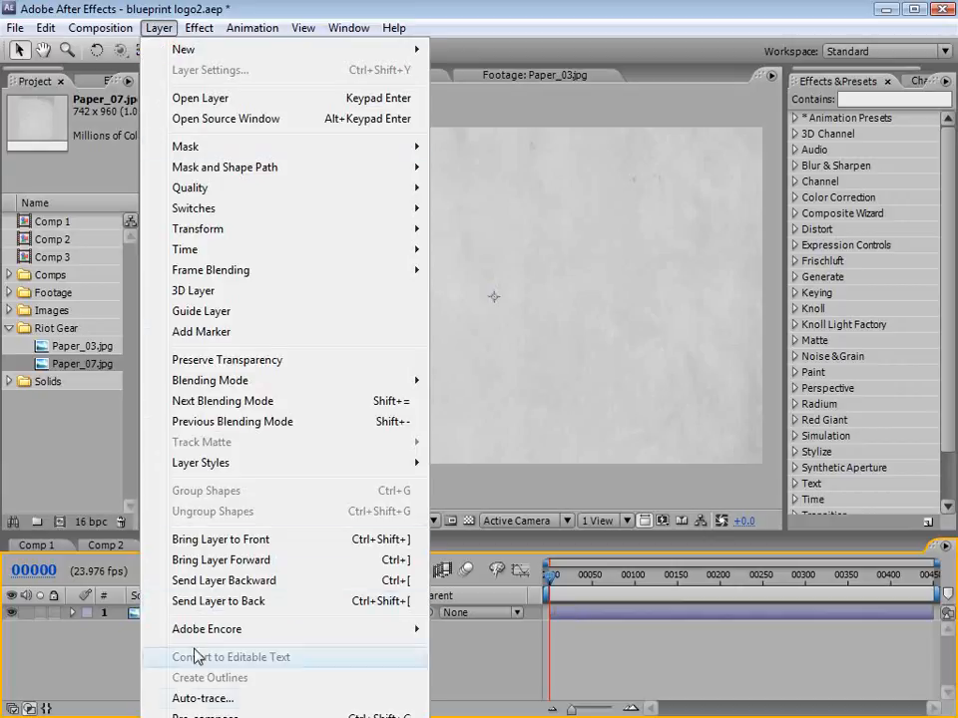
left_click(179, 714)
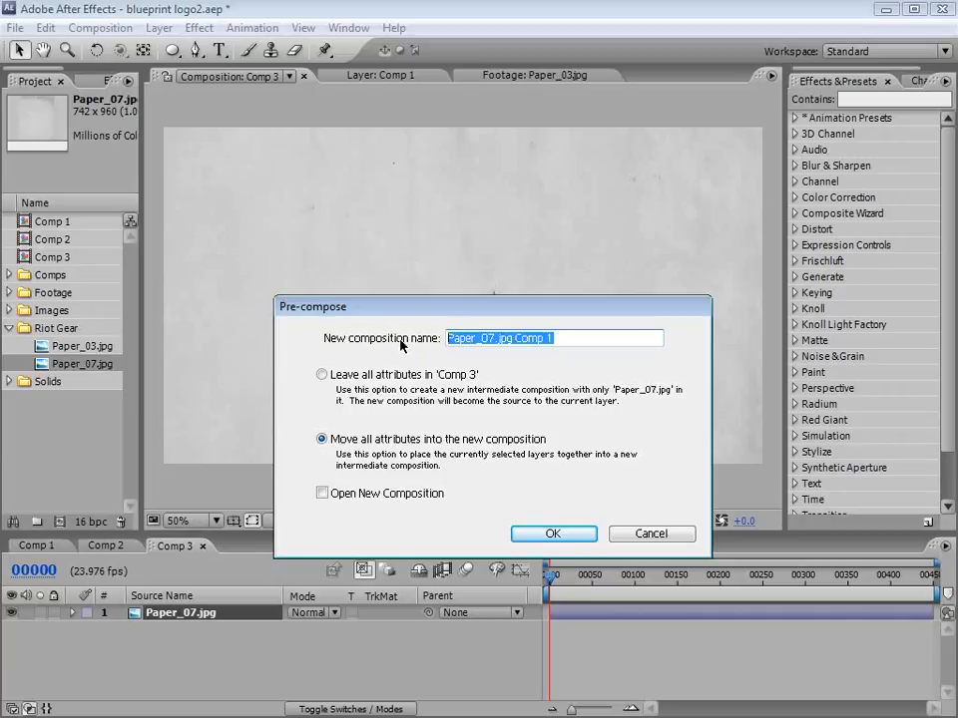
type("BG")
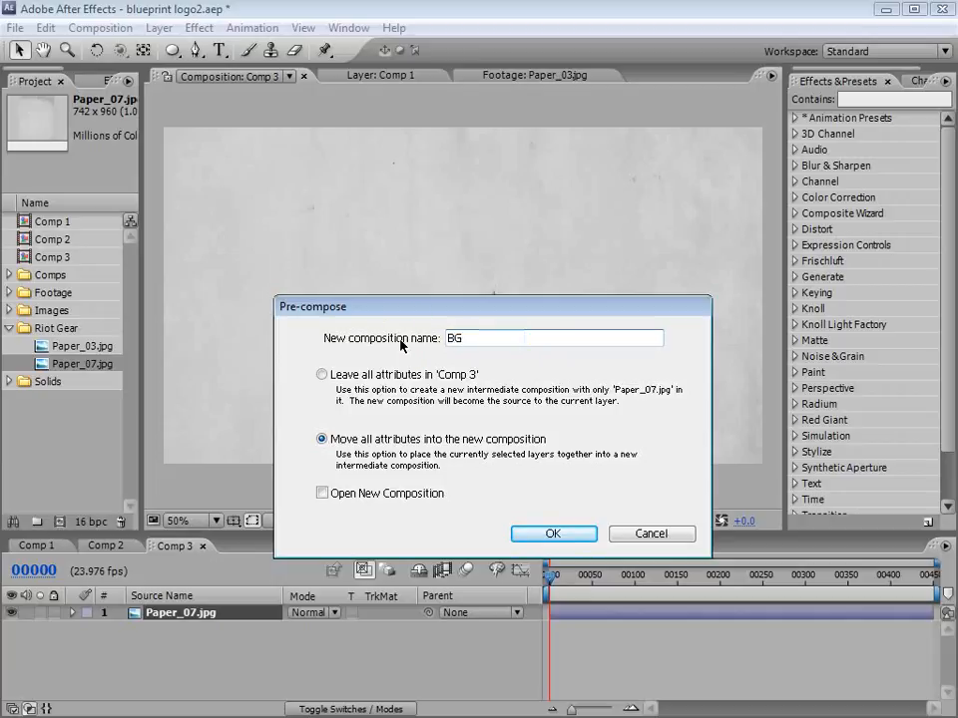
left_click(551, 534)
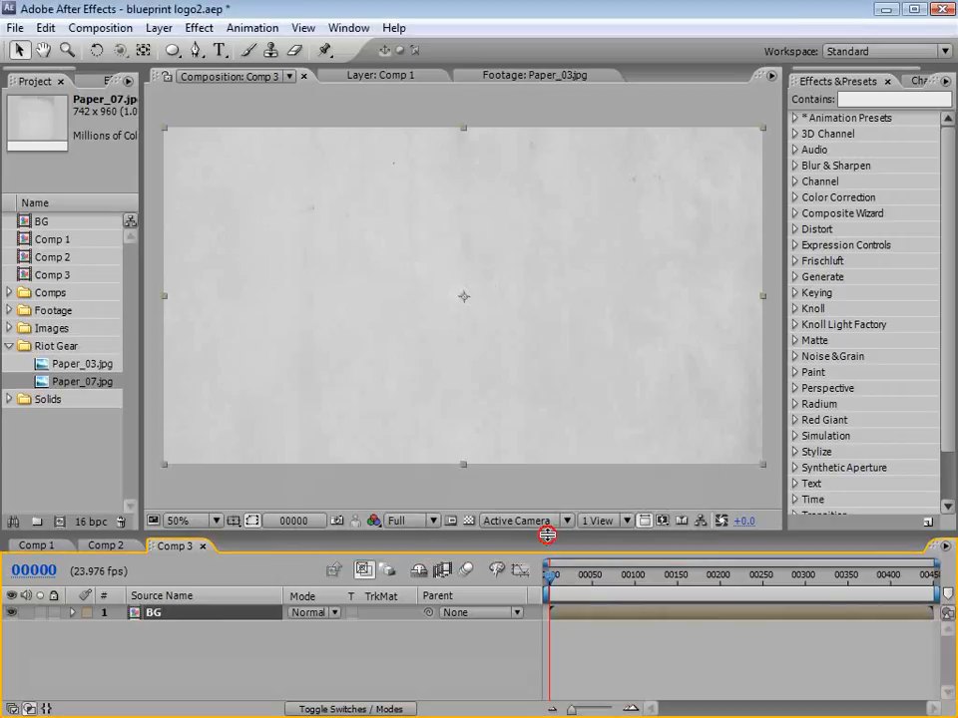
Step: Apply the Curves and Hue/Saturation colour correction effects to the BG layer
left_click(199, 28)
mouse_move(215, 200)
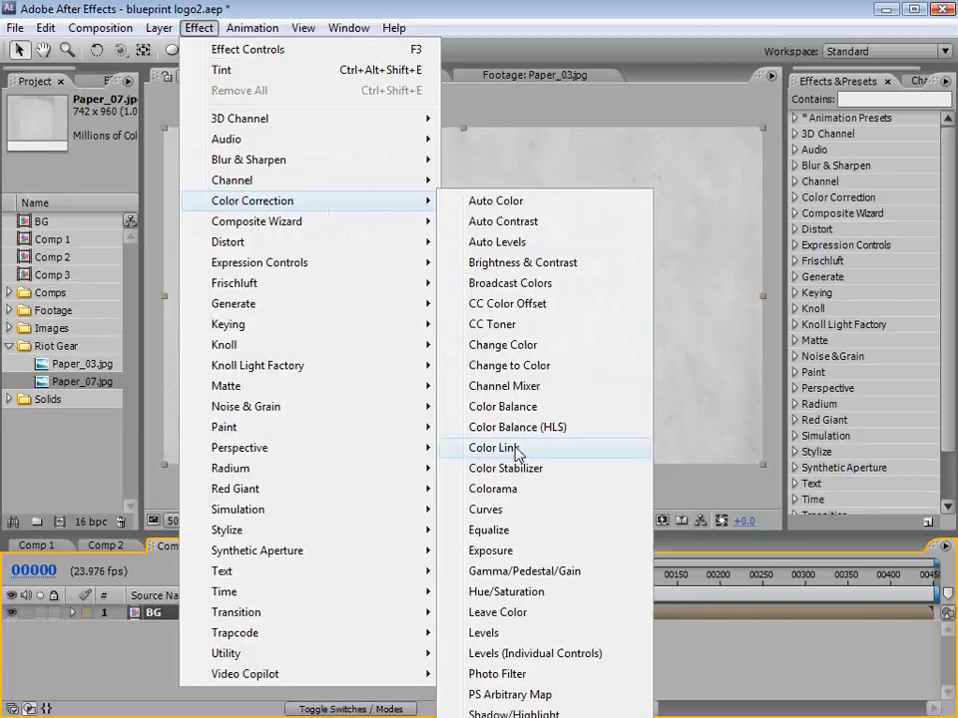
left_click(499, 511)
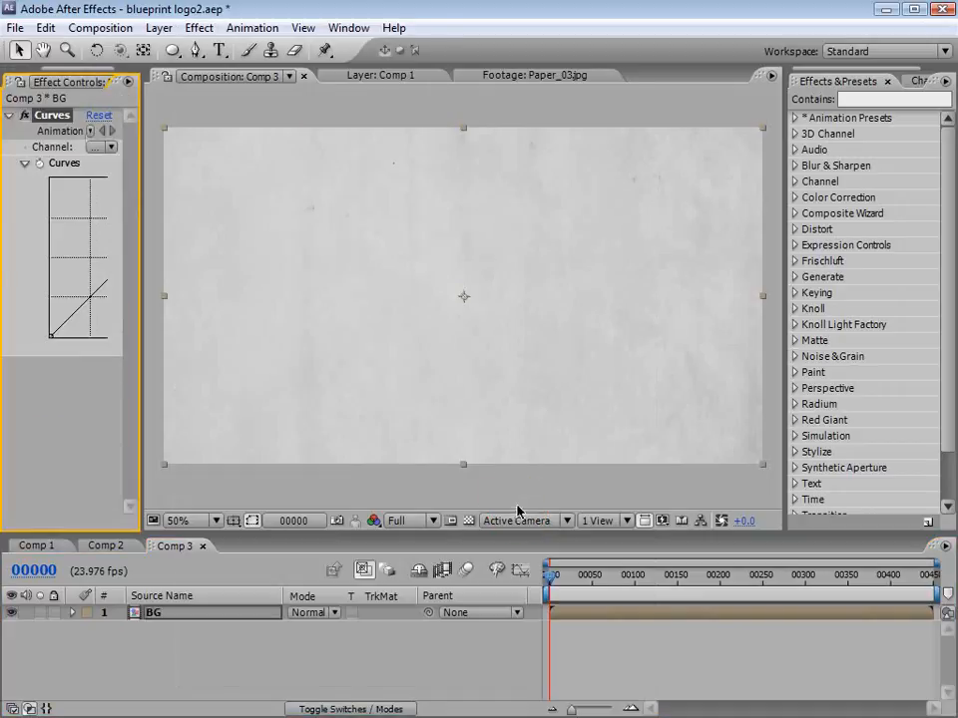
left_click(199, 28)
mouse_move(279, 201)
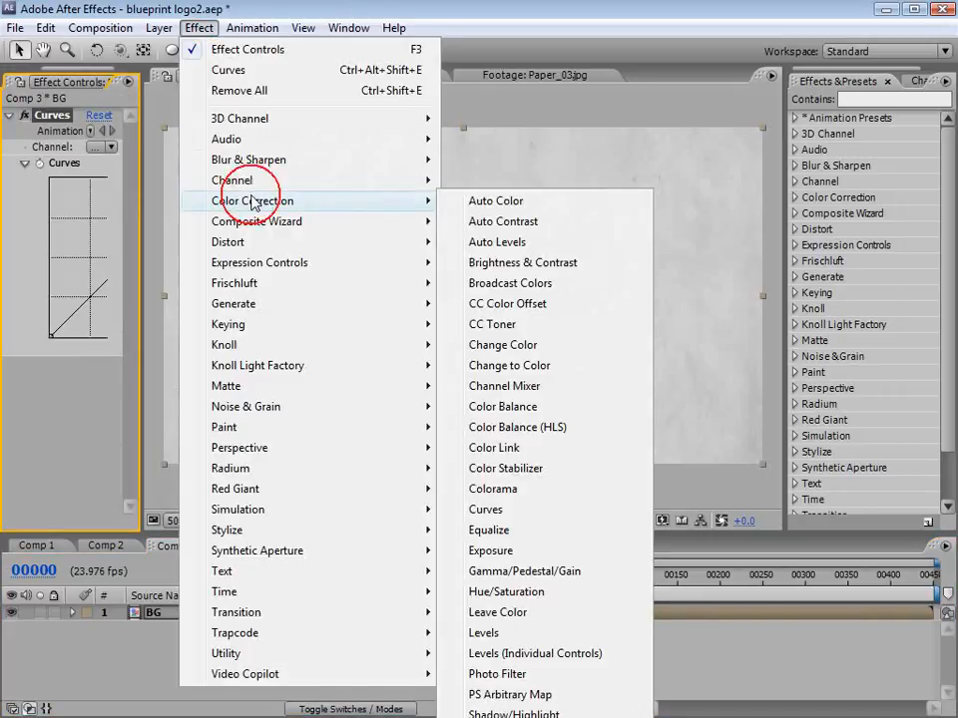
left_click(547, 591)
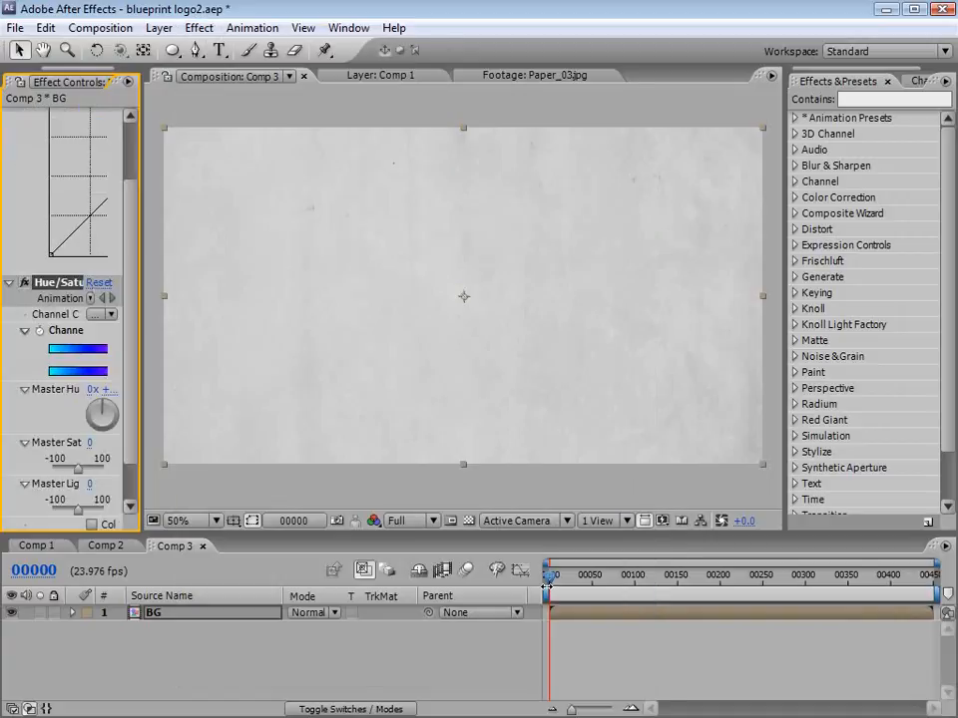
Step: Widen the effect controls and pull the BG layer's Curves graph downward to darken the paper to deep grey
left_click_drag(144, 225, 289, 224)
left_click_drag(127, 171, 175, 287)
scroll(255, 244, "up", 3)
scroll(266, 307, "down", 4)
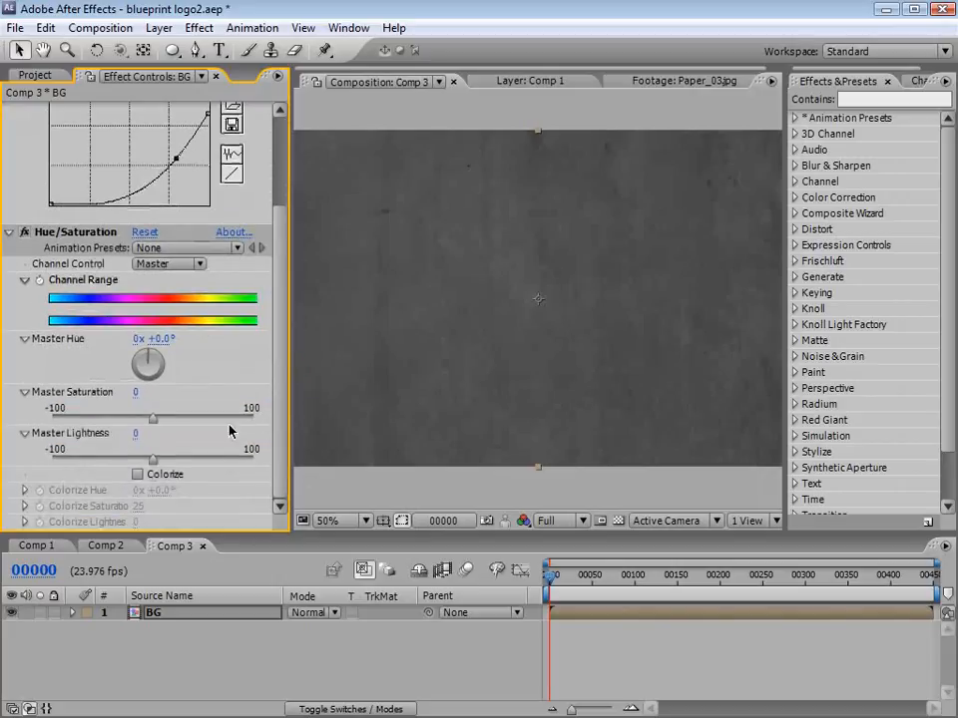
Step: Colorize the BG layer blue in Hue/Saturation with Colorize Hue -136° and Colorize Saturation 52
left_click(137, 474)
left_click_drag(150, 490, 30, 491)
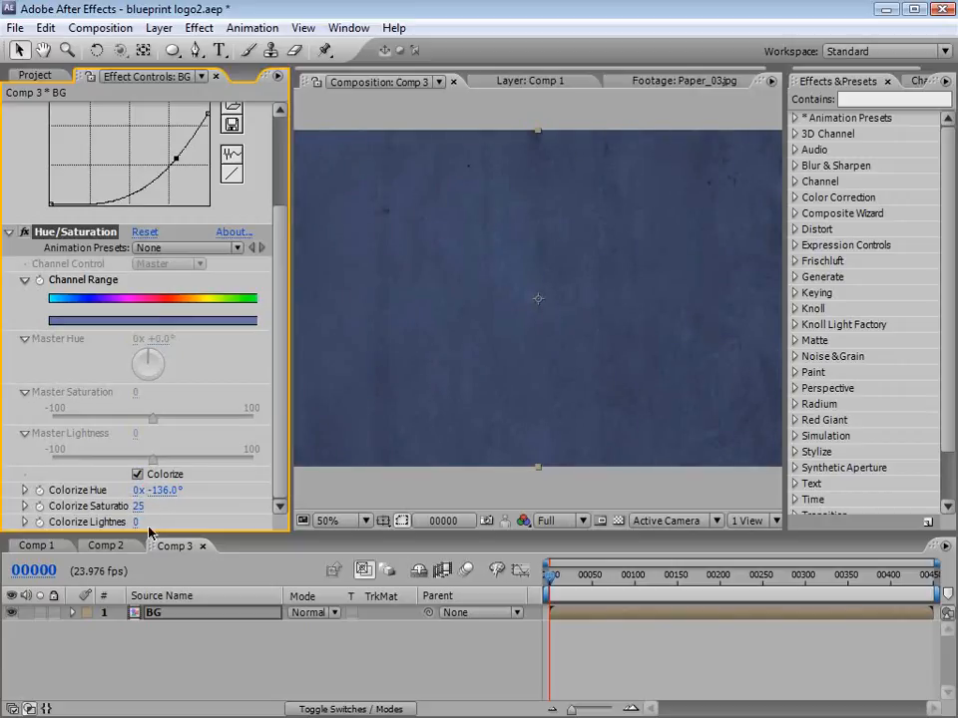
left_click_drag(138, 506, 159, 506)
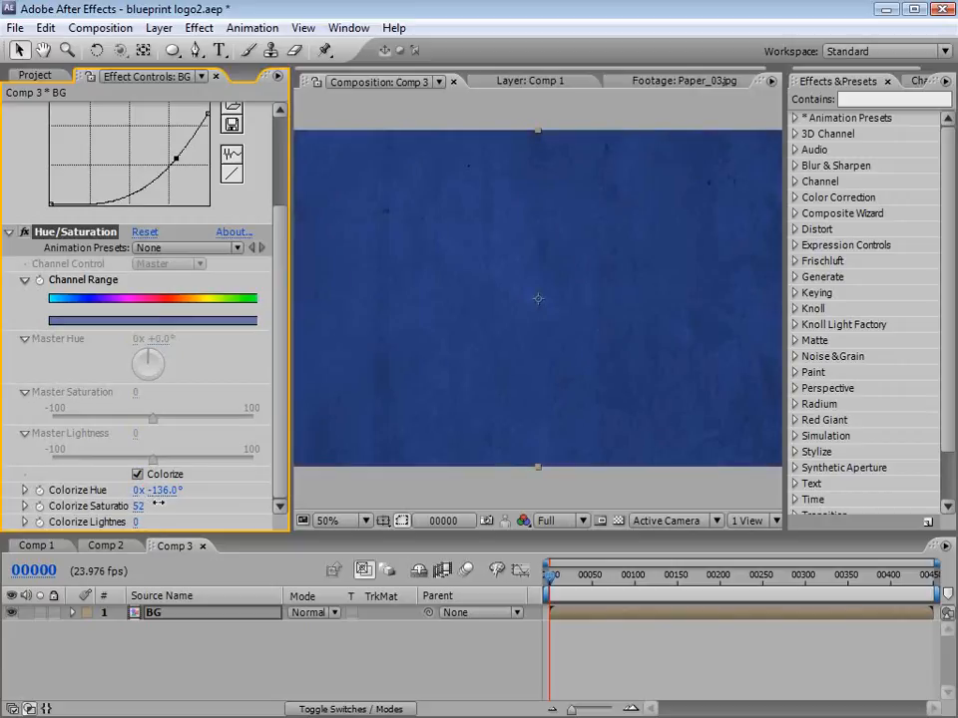
Step: Add a text layer reading "VIDEO COPILOT" over the blue paper background
left_click(539, 358)
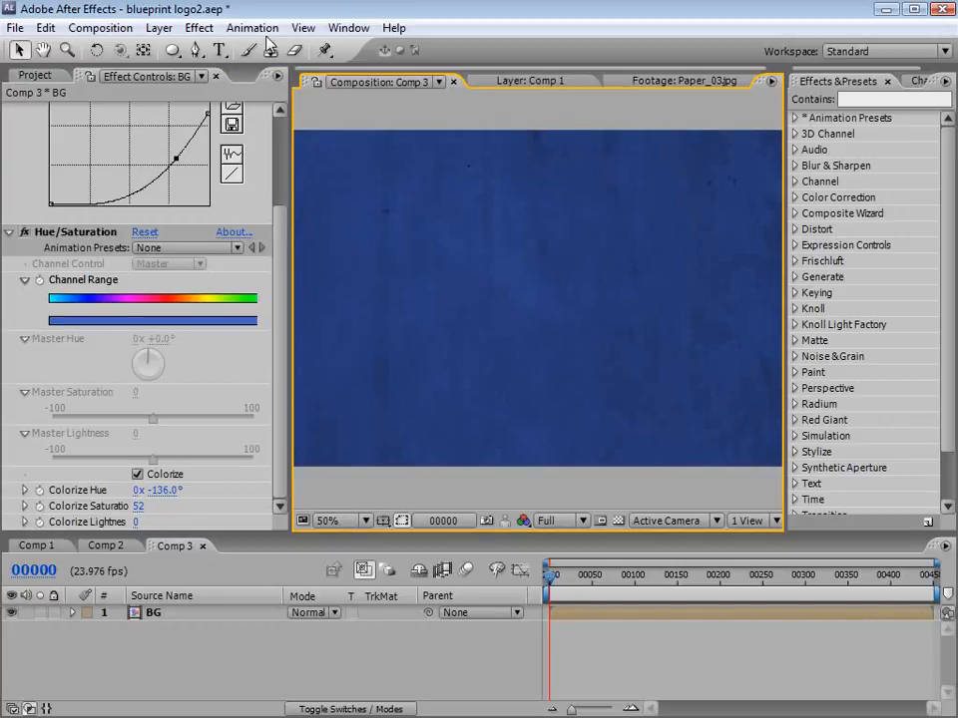
left_click(220, 50)
key("comma")
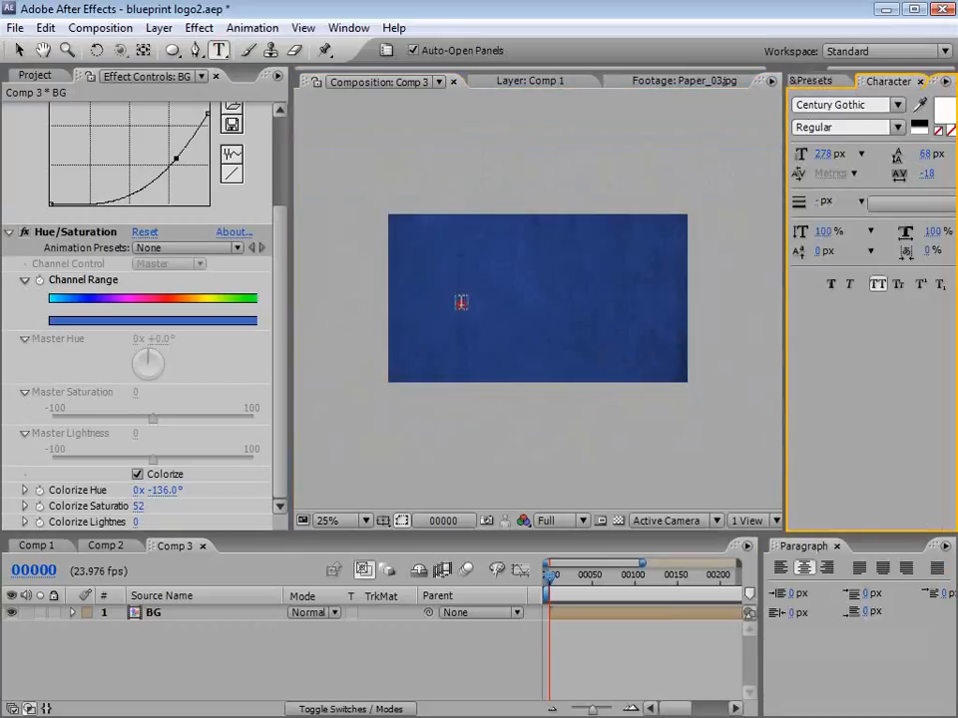
left_click(461, 299)
type("VIDEO COPILOT")
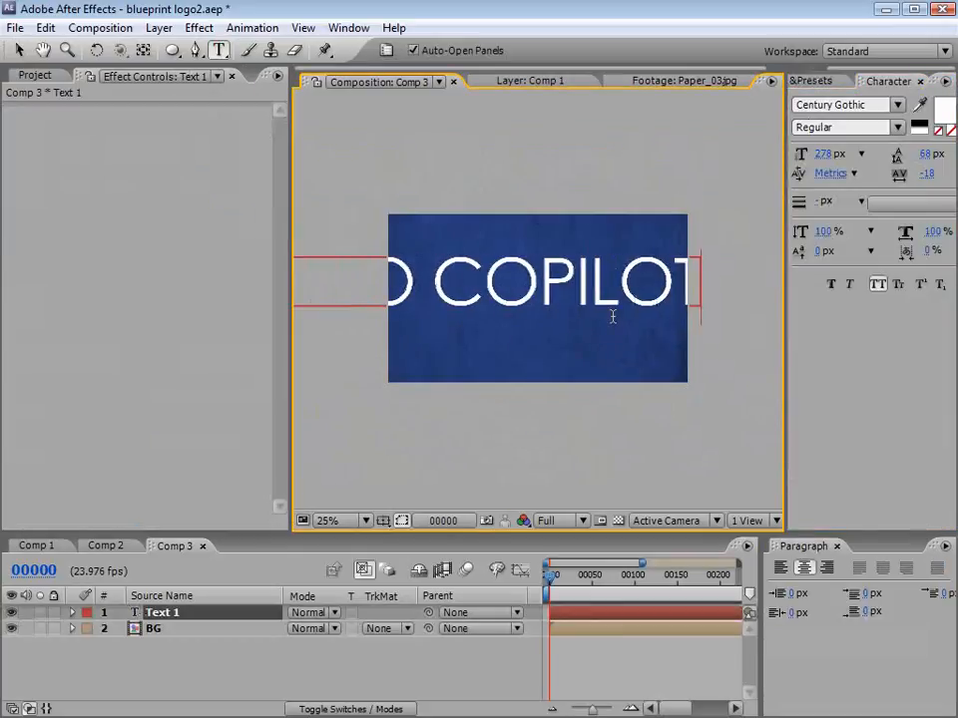
Step: Set all of the VIDEO COPILOT text to the Bold style of Century Gothic
key("ctrl+a")
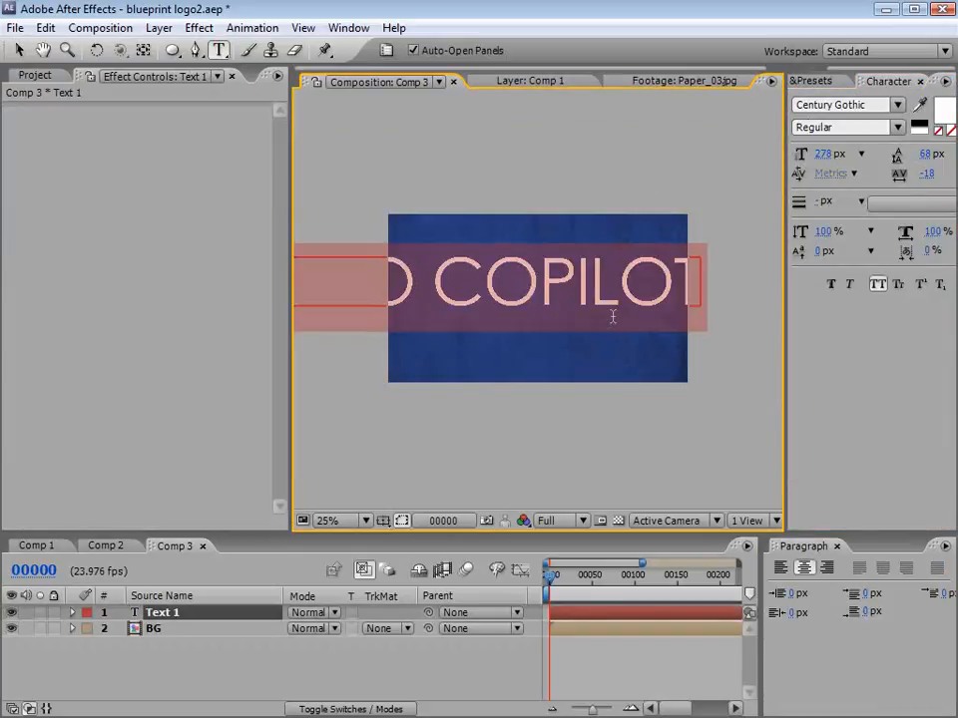
left_click(385, 52)
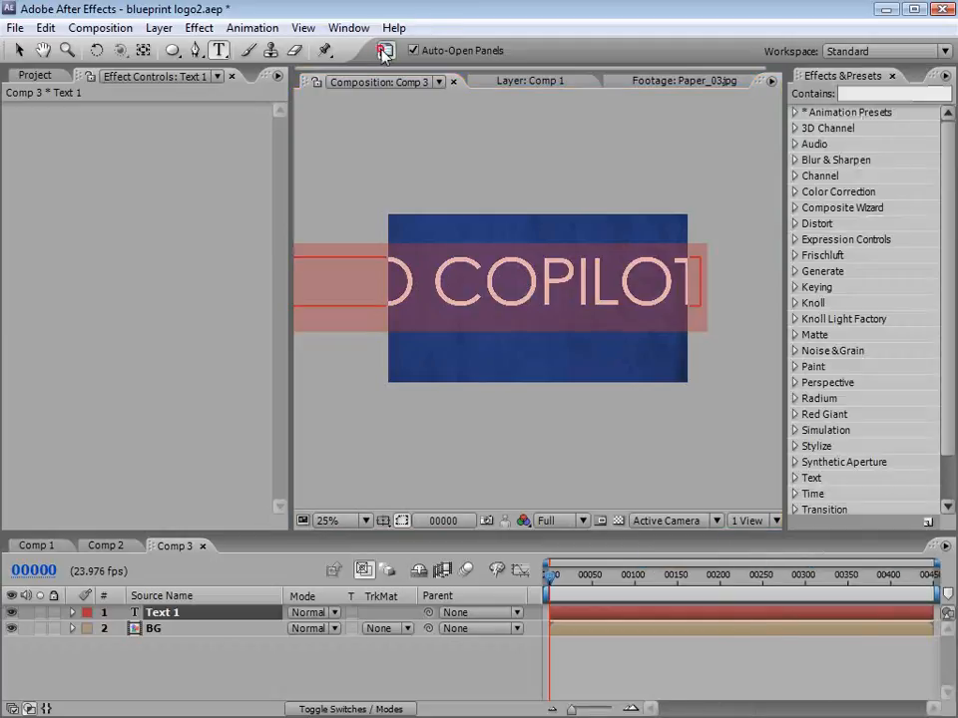
left_click(385, 51)
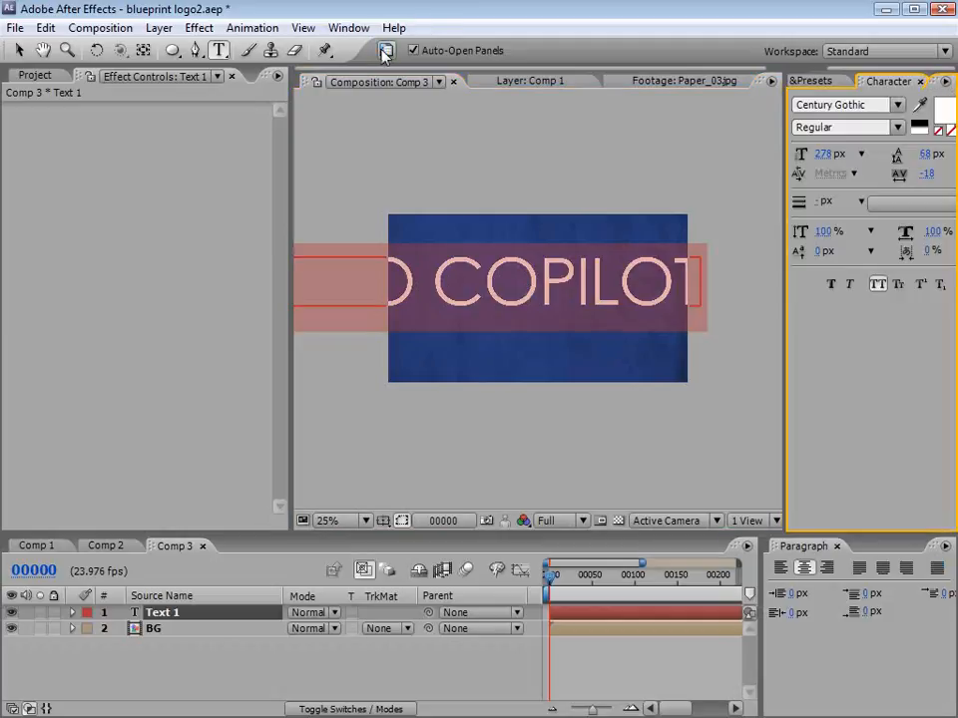
left_click(895, 127)
left_click(835, 190)
left_click(19, 51)
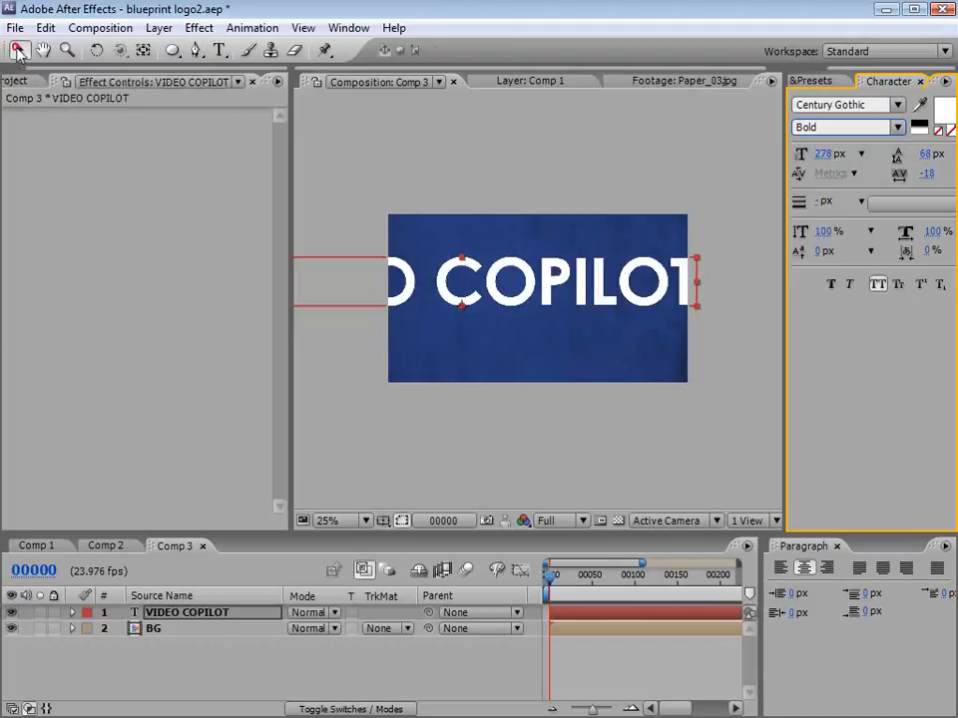
Step: Scale the VIDEO COPILOT text down to fit the frame and centre it using the title-safe guides
left_click_drag(695, 269, 581, 299)
key("apostrophe")
key("period")
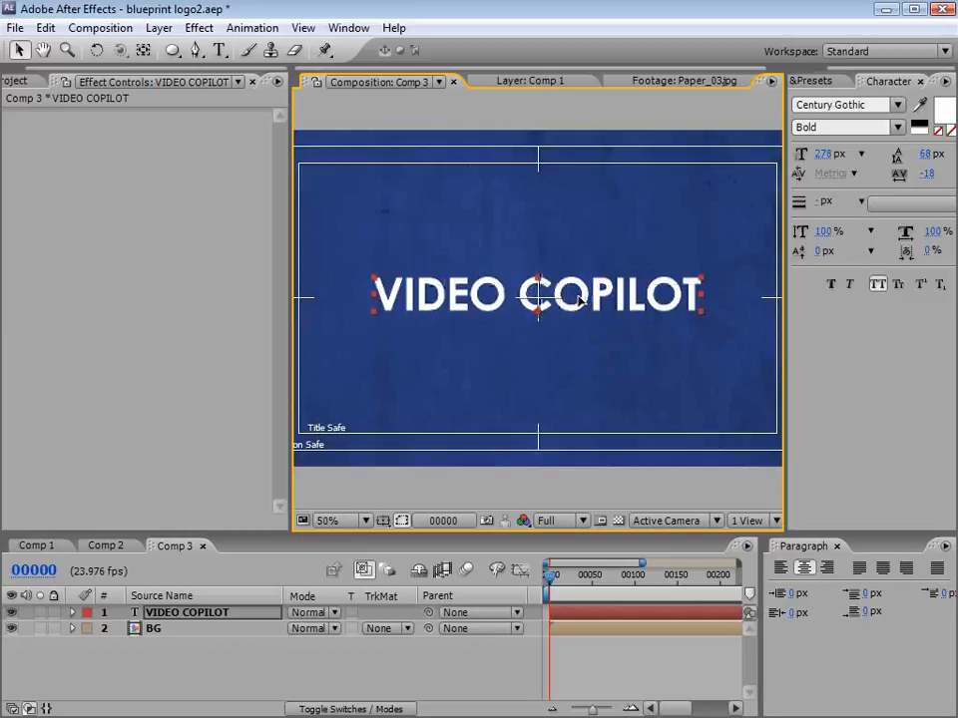
key("apostrophe")
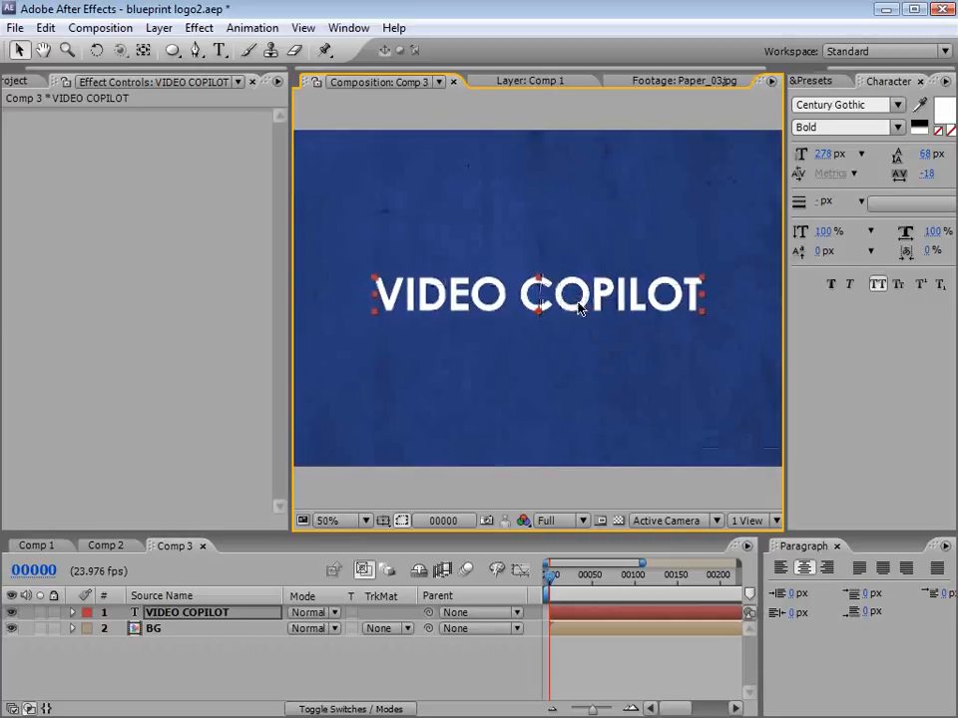
left_click(636, 644)
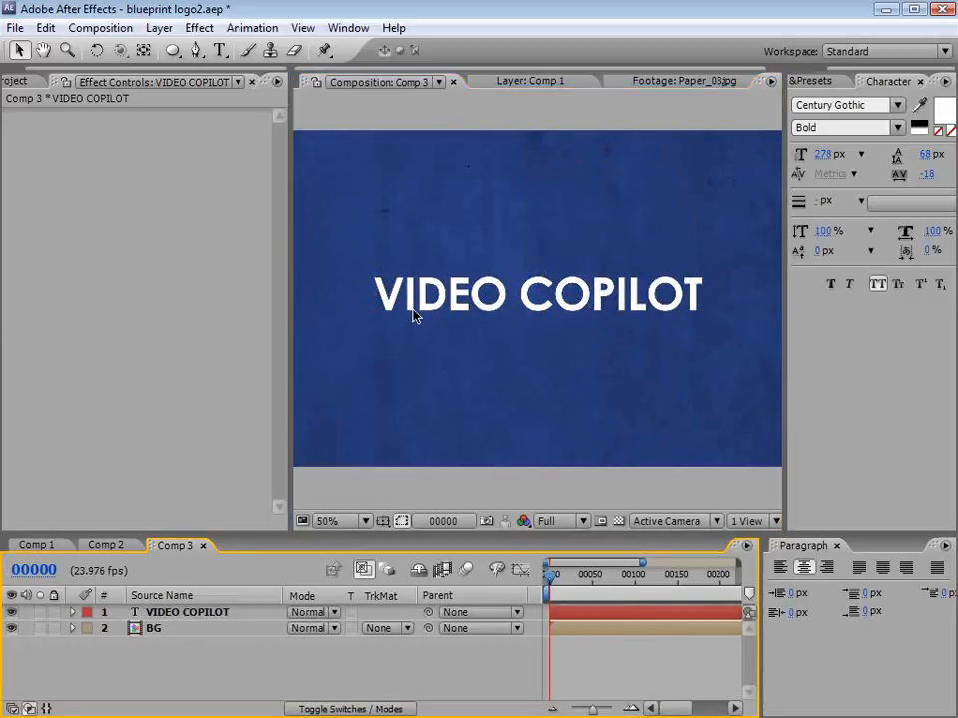
Step: Enlarge the VIDEO COPILOT text slightly so it spans most of the frame, and adjust its vertical position
left_click(456, 300)
key("comma")
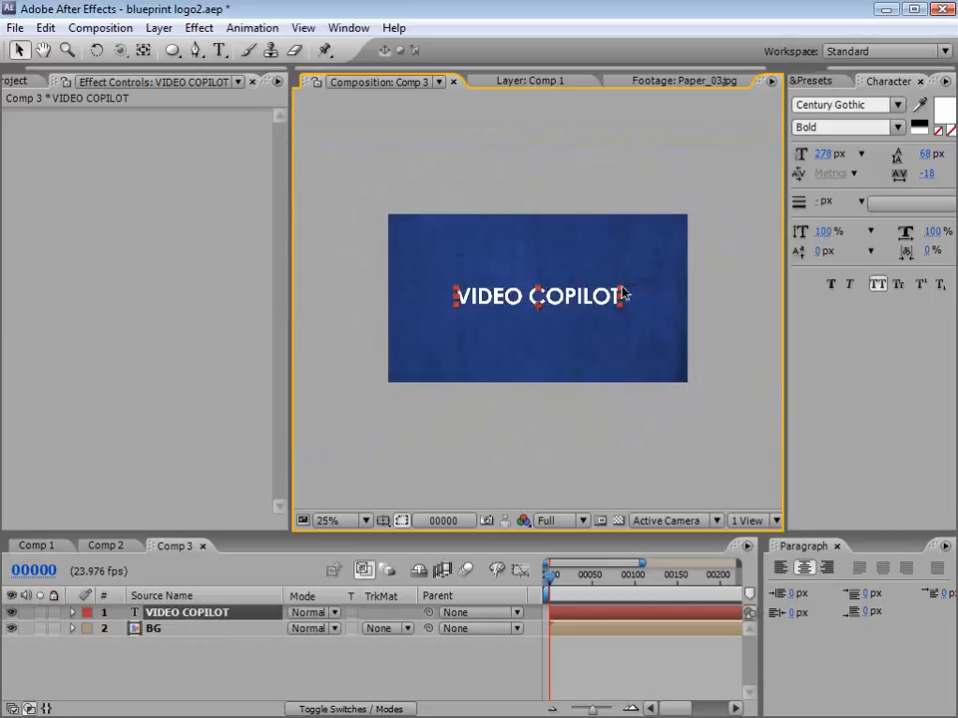
left_click_drag(621, 290, 647, 285)
left_click_drag(593, 298, 595, 302)
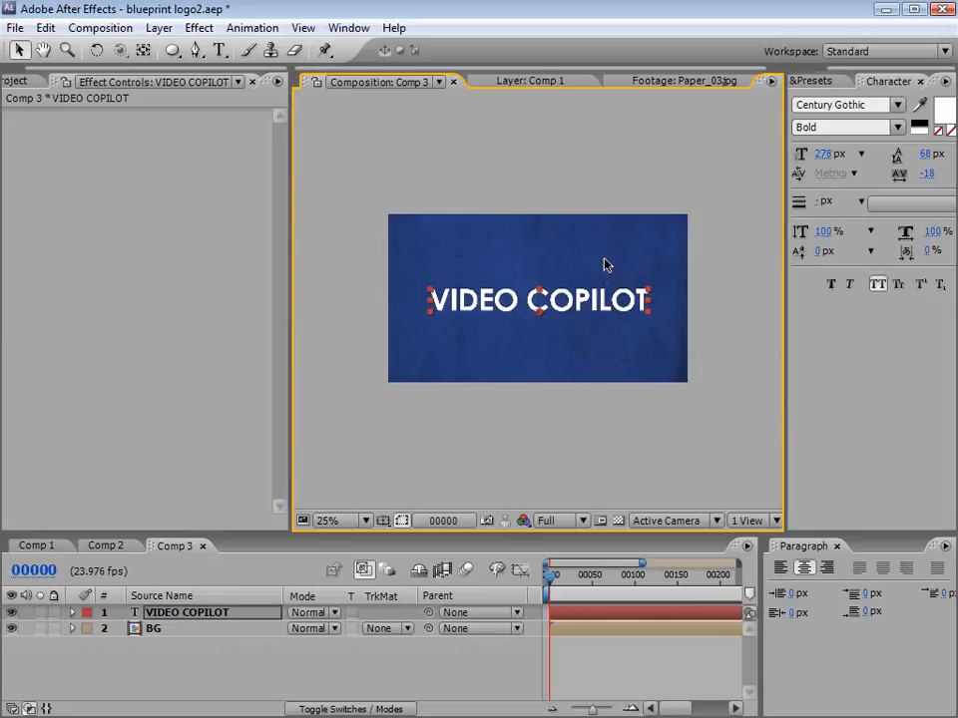
Step: Pre-compose the VIDEO COPILOT text layer as "Title", moving all attributes into the new composition
left_click(158, 28)
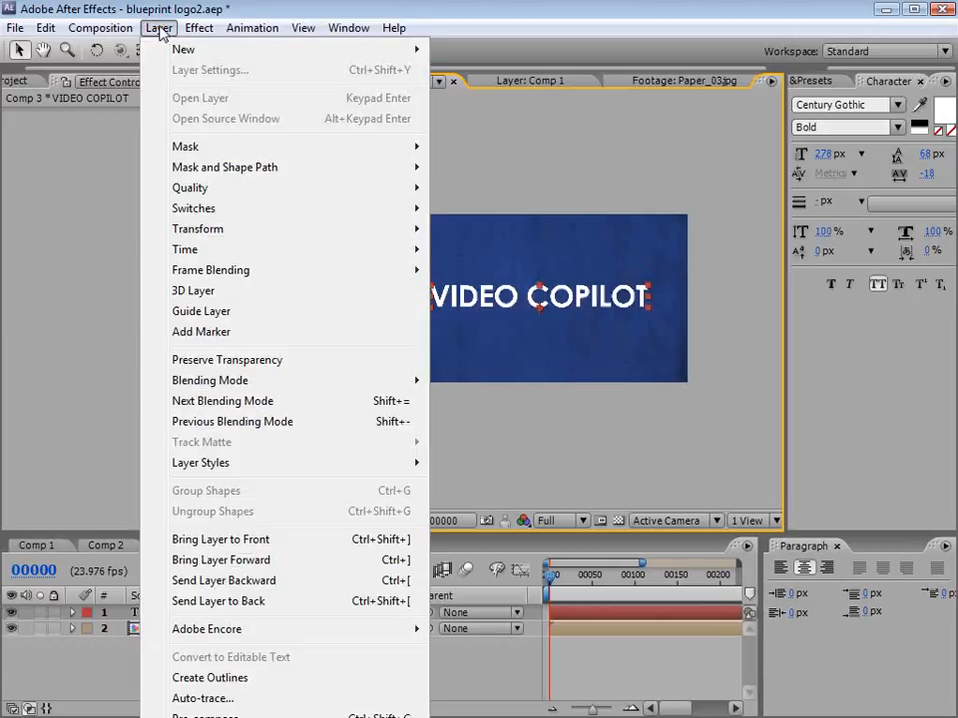
left_click(189, 714)
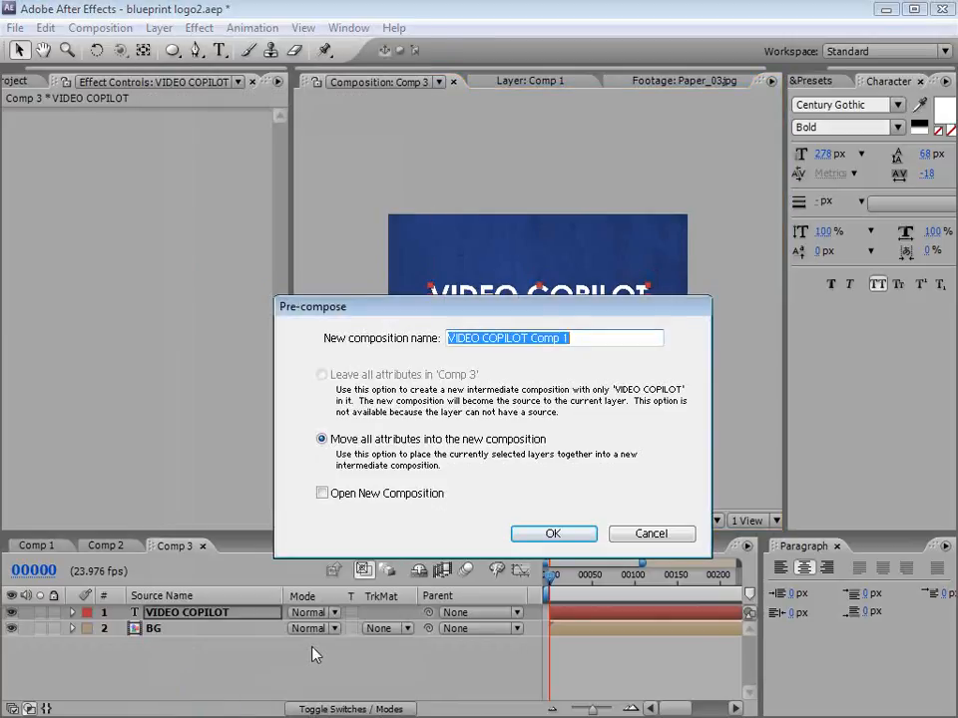
type("Tit")
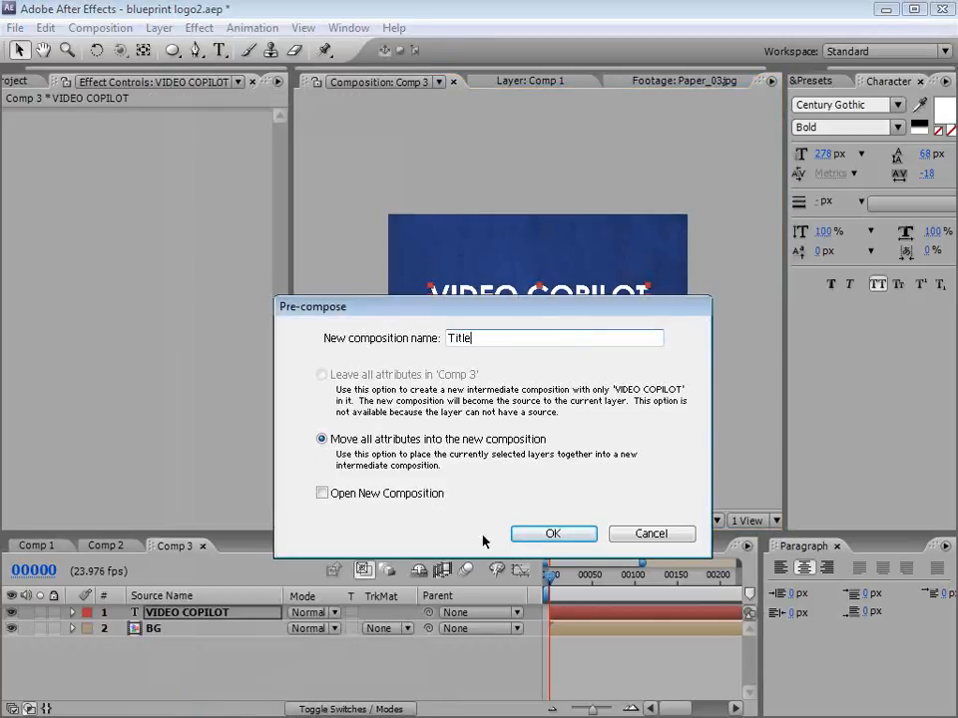
type("le")
left_click(551, 534)
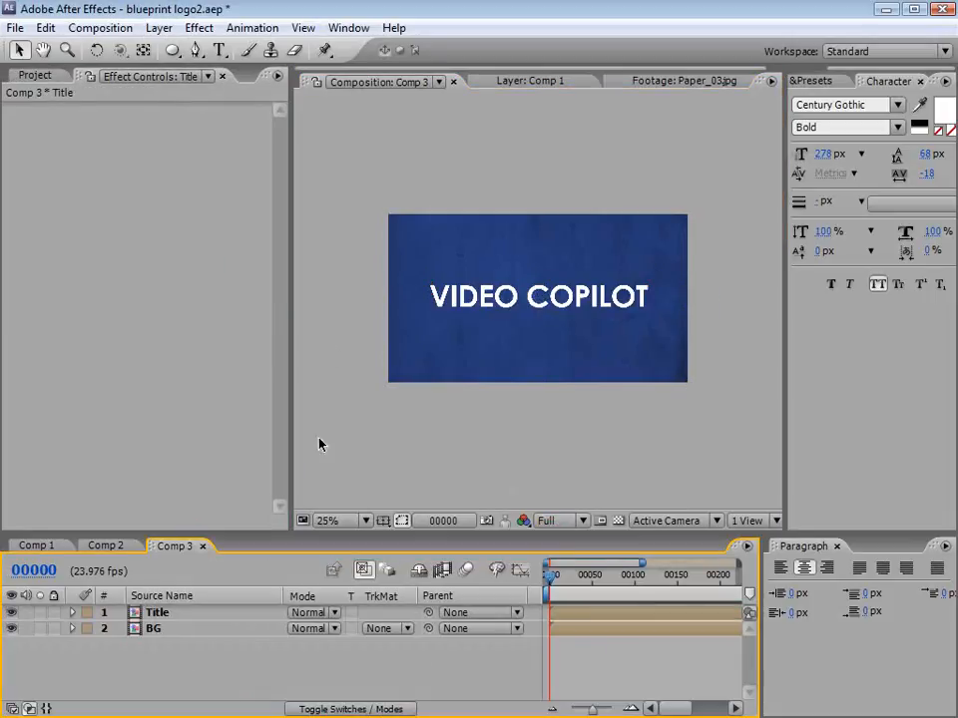
Step: Auto-trace the Title layer's alpha channel for the current frame onto a new layer, with 1-pixel tolerance and 50% threshold
left_click_drag(289, 404, 227, 407)
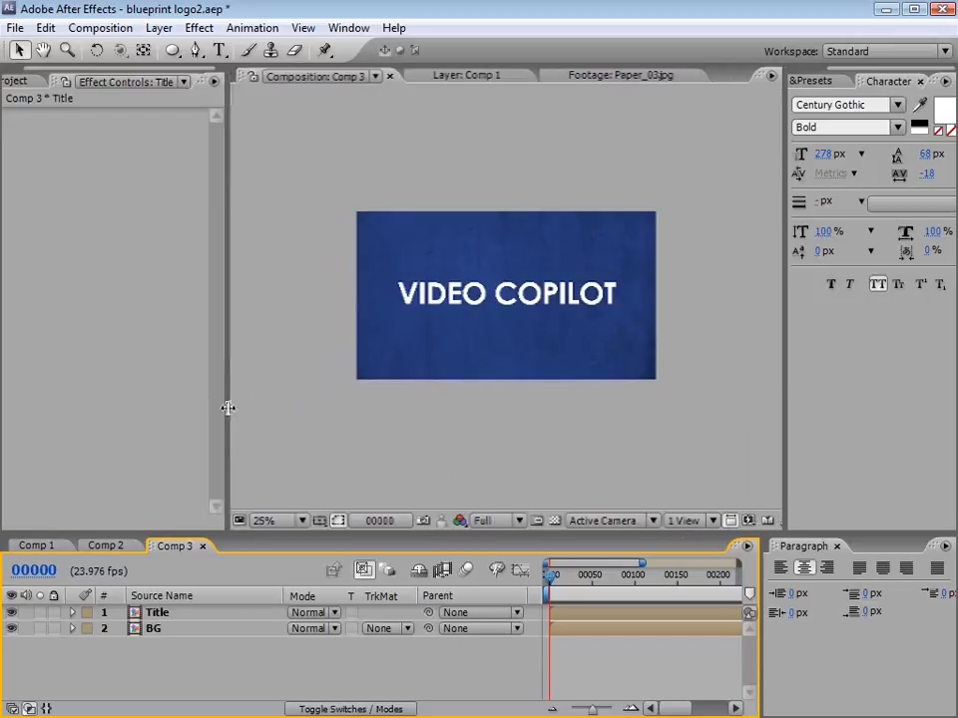
key("period")
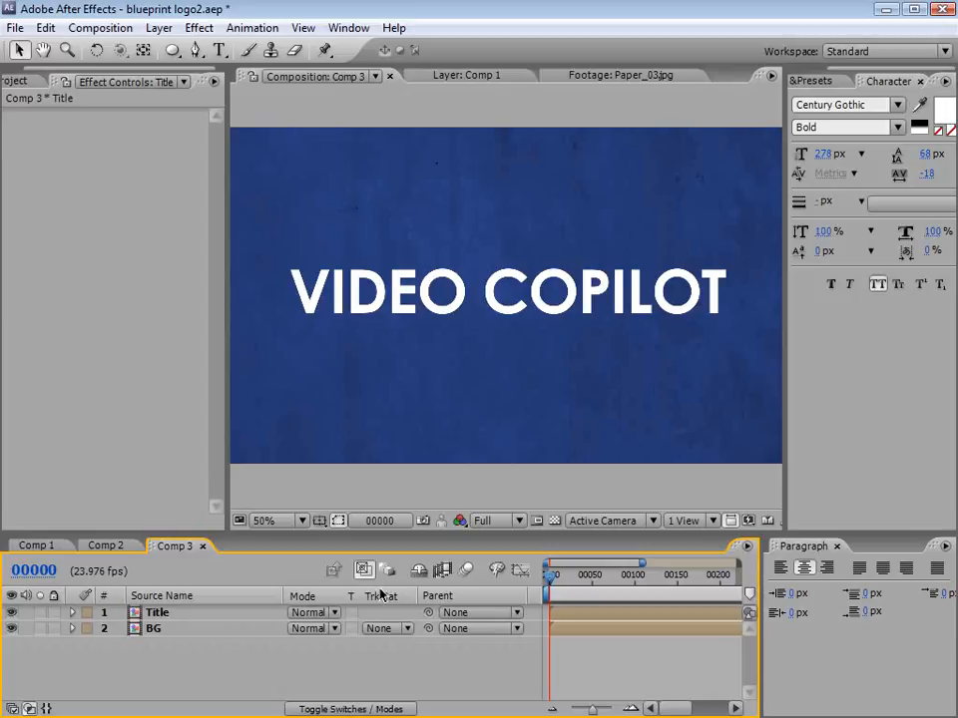
left_click(162, 613)
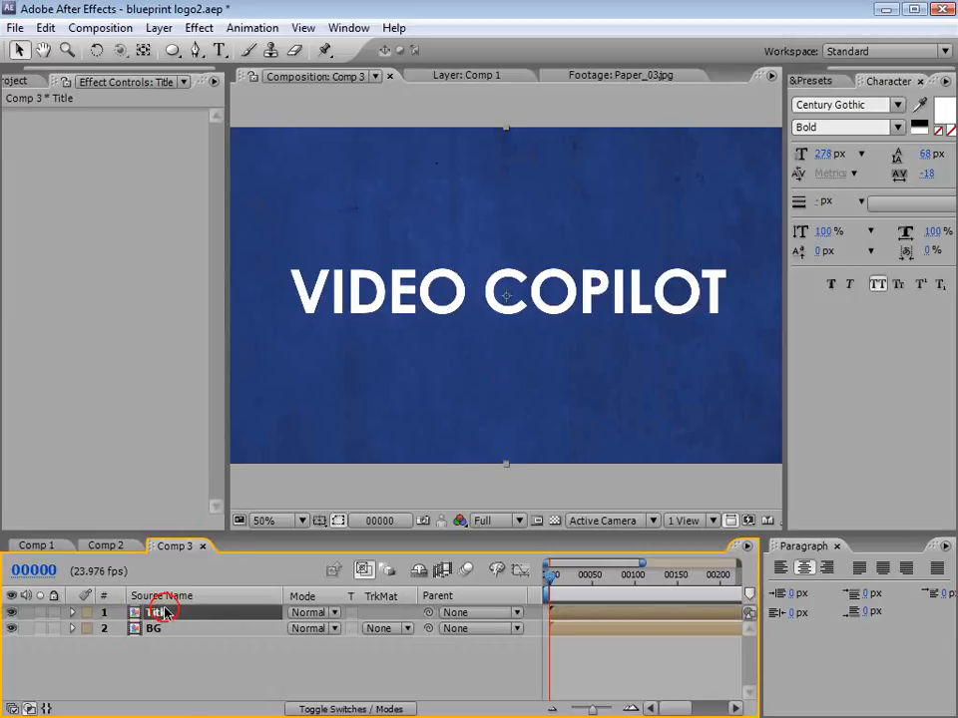
left_click(156, 27)
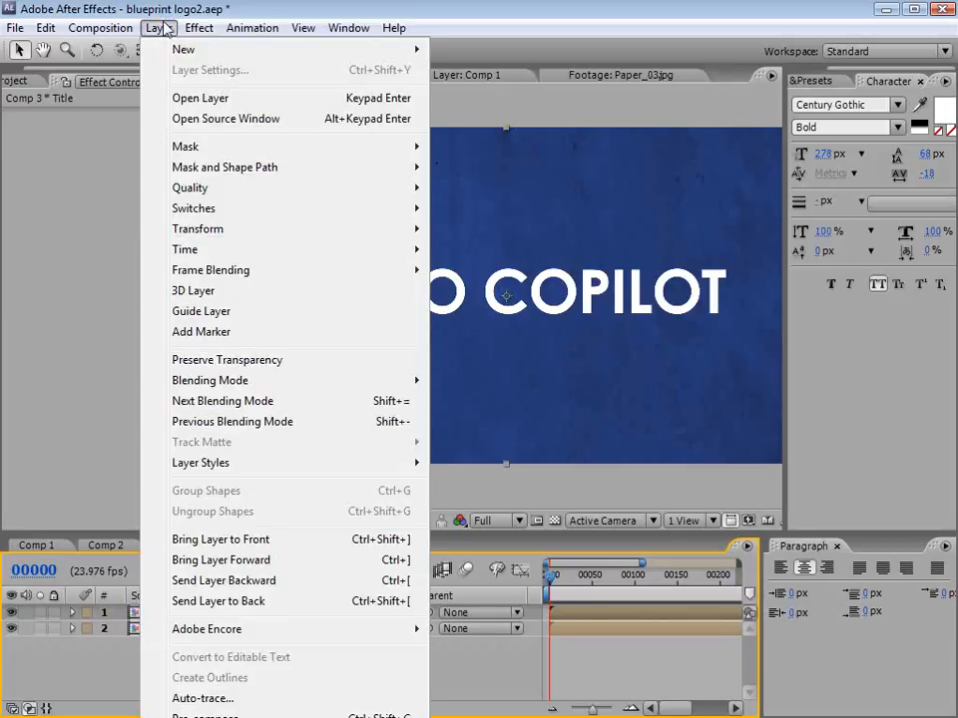
left_click(222, 702)
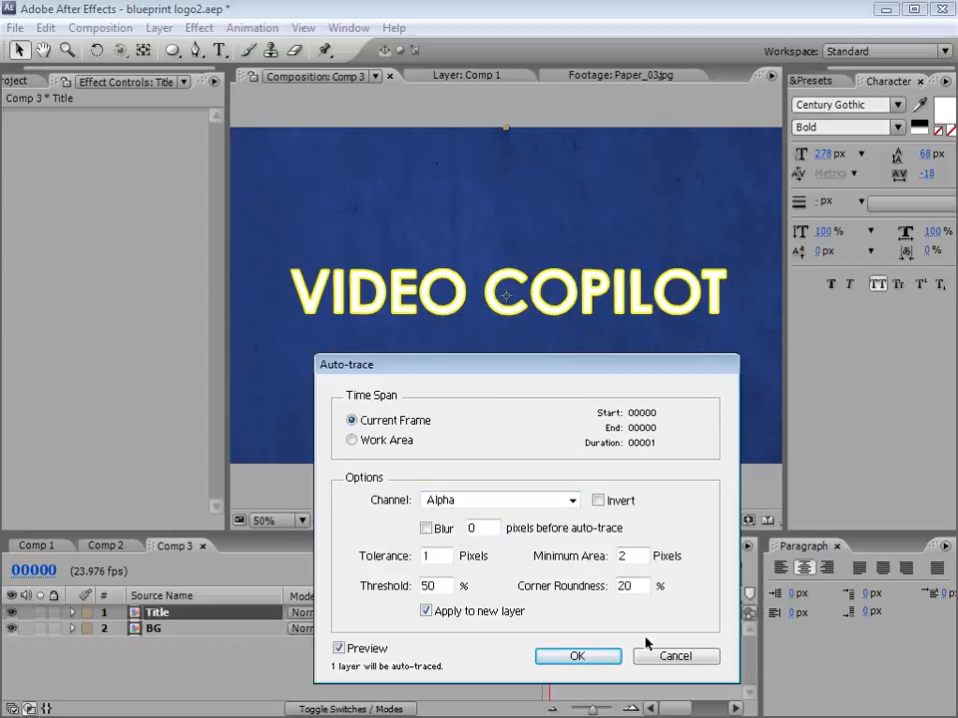
left_click(578, 656)
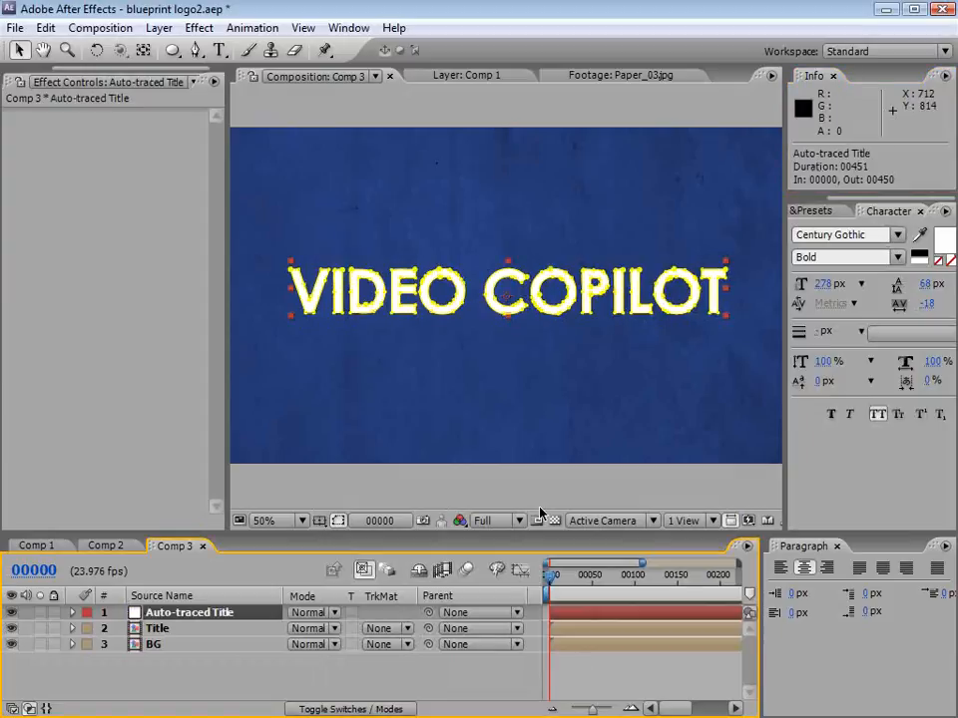
Step: Hide the Title layer and apply the Stroke effect to the Auto-traced Title layer
left_click(158, 630)
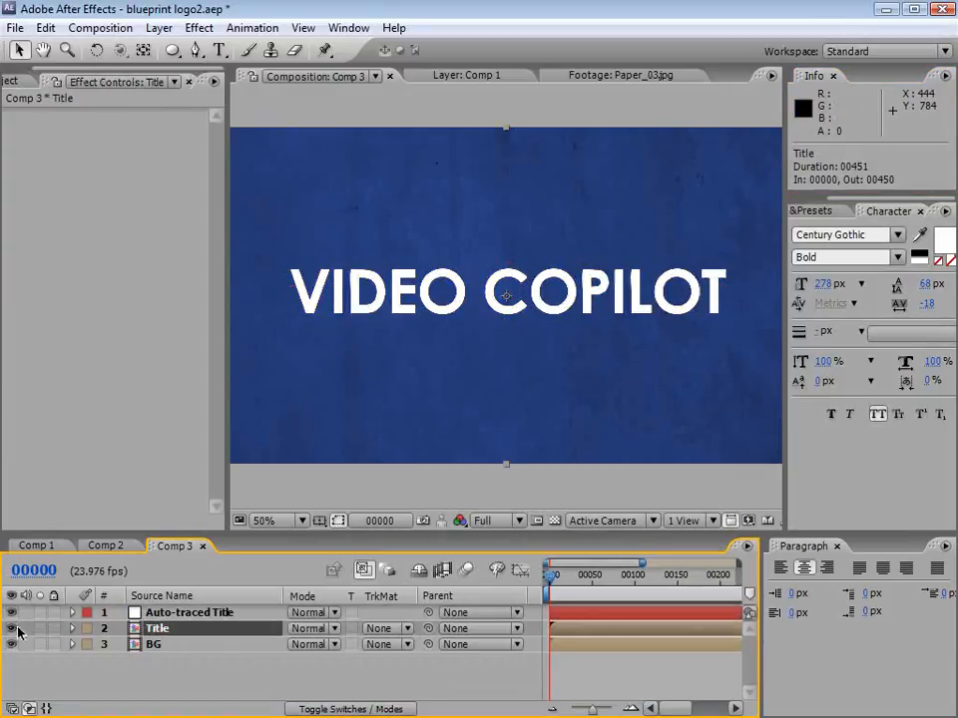
left_click(11, 628)
left_click(169, 608)
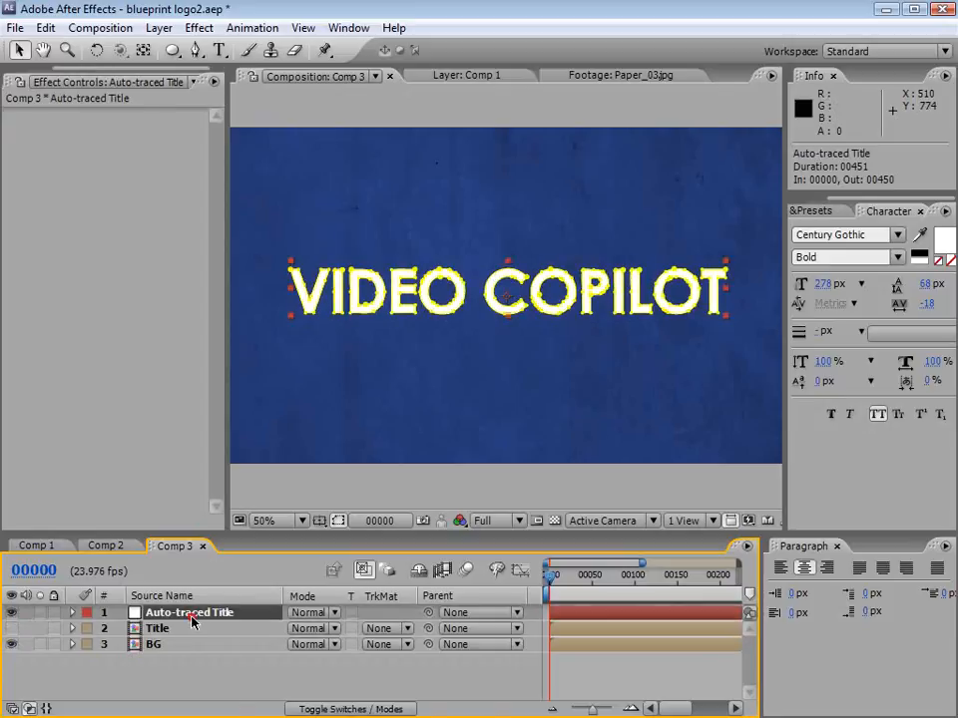
left_click(199, 27)
mouse_move(249, 307)
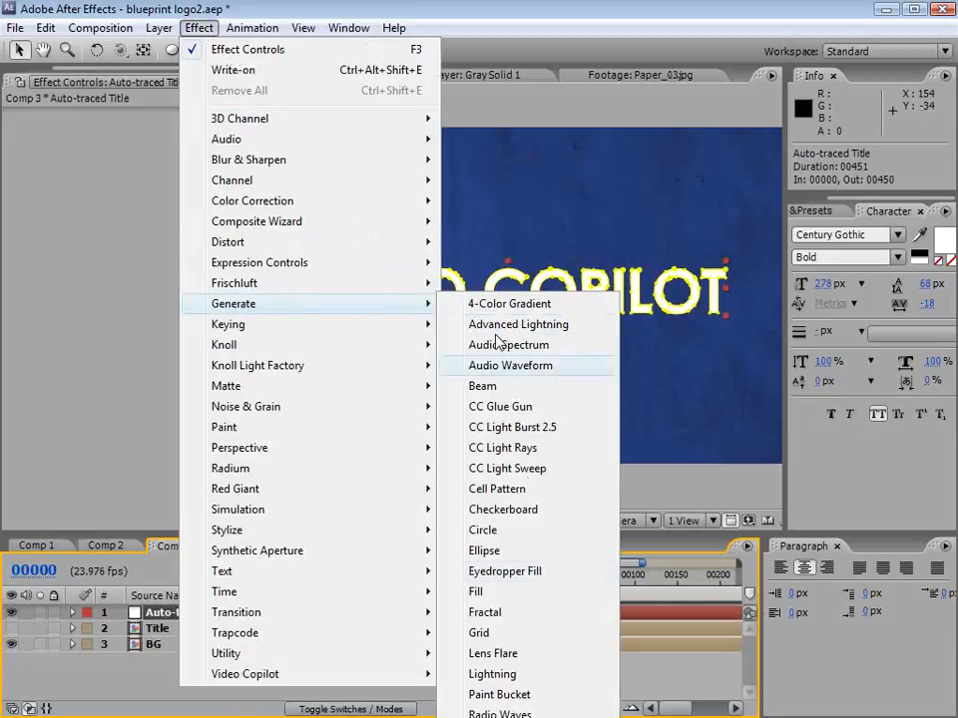
left_click(499, 717)
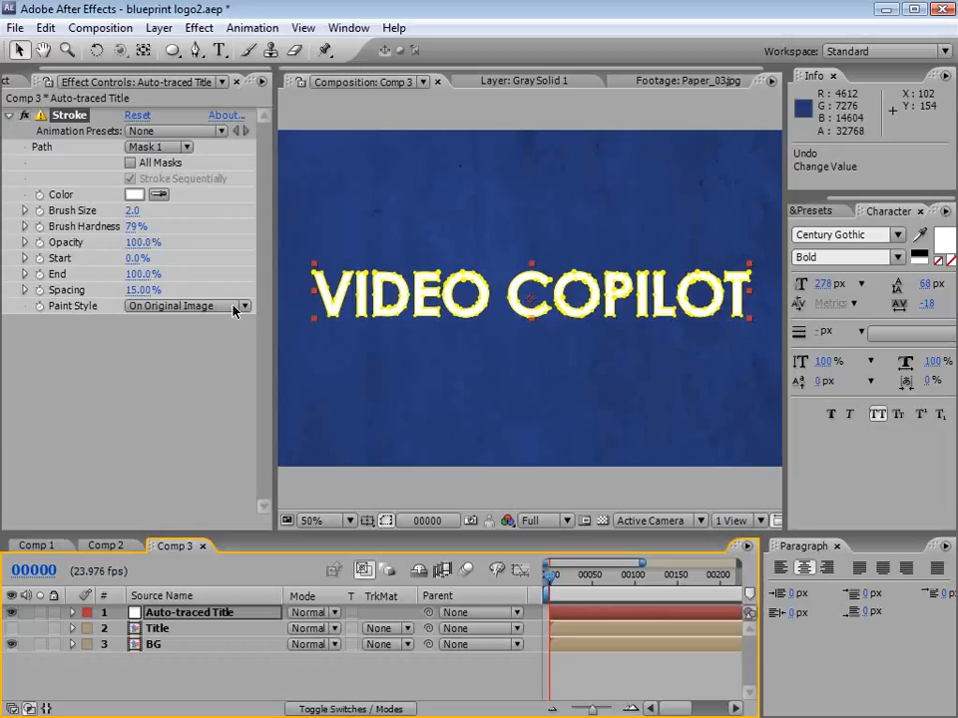
Step: Set the Stroke effect's Paint Style to On Transparent and hide the mask outlines in the composition view
left_click(204, 305)
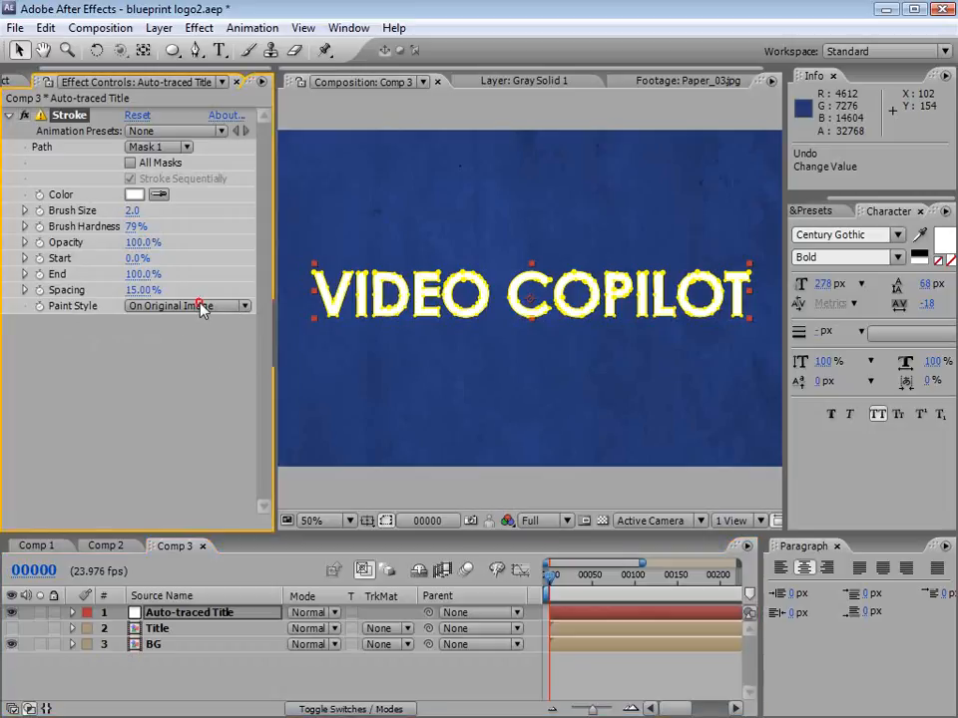
left_click(173, 333)
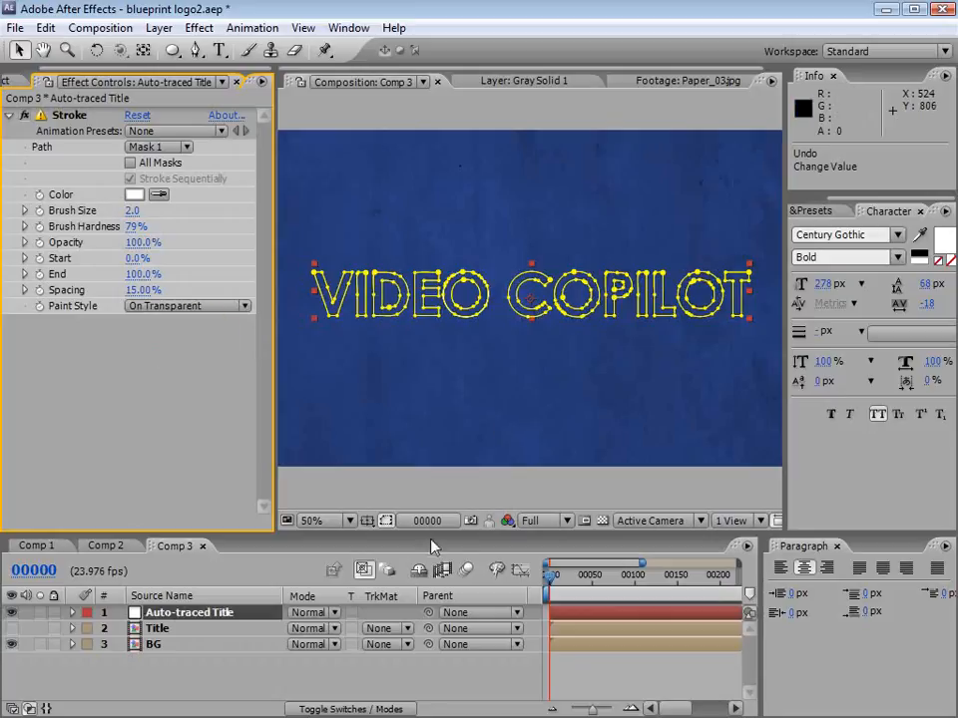
left_click(386, 521)
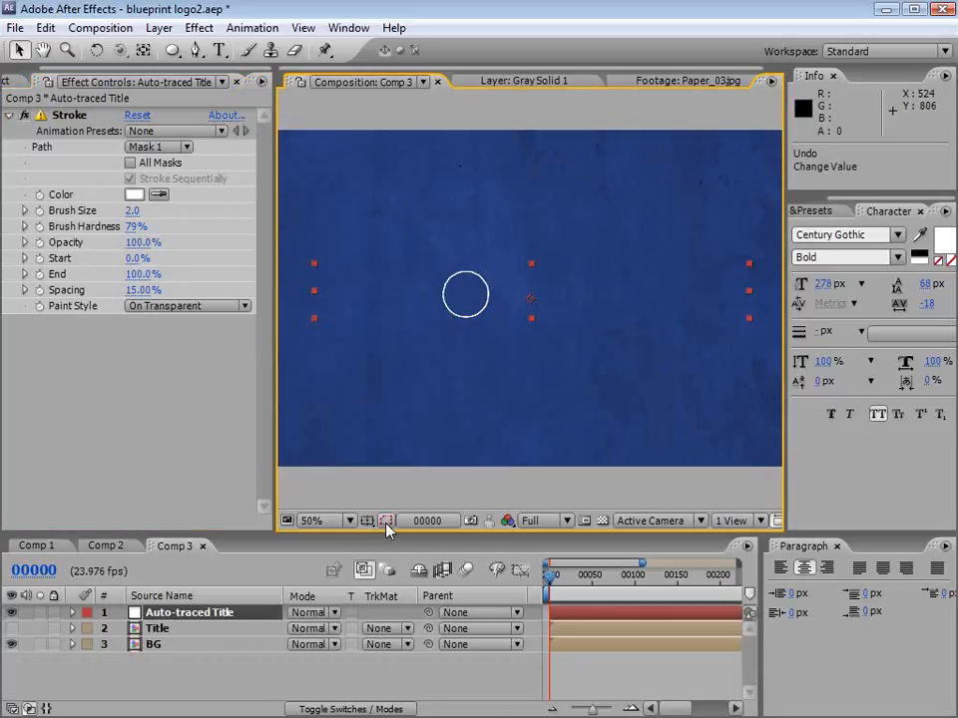
Step: Make the Stroke effect outline all masks of the auto-traced title
left_click(168, 151)
left_click(196, 152)
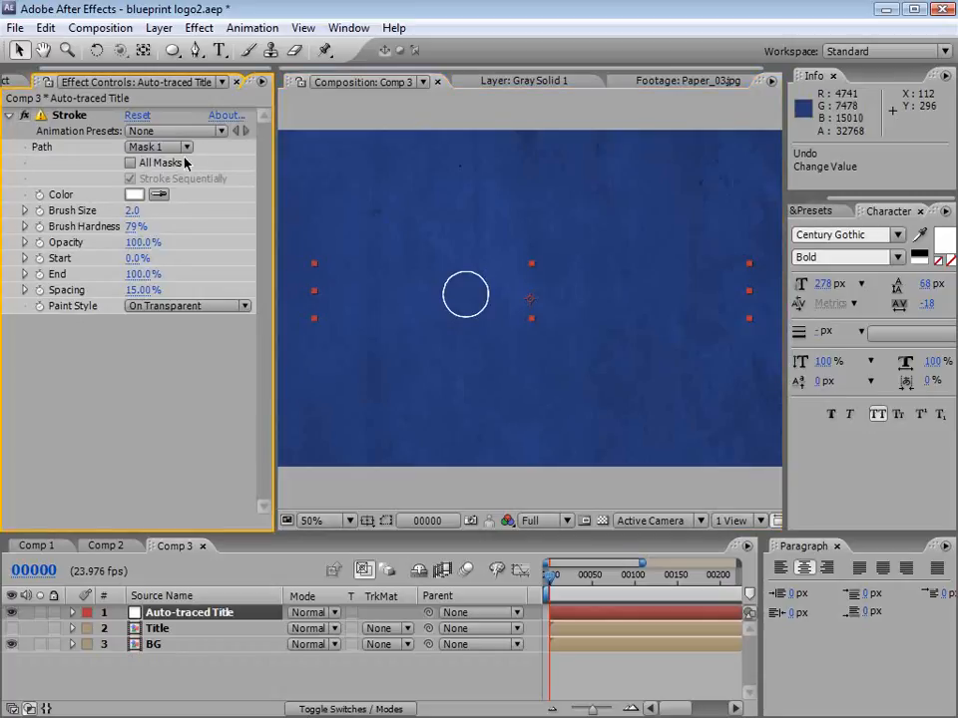
left_click(131, 164)
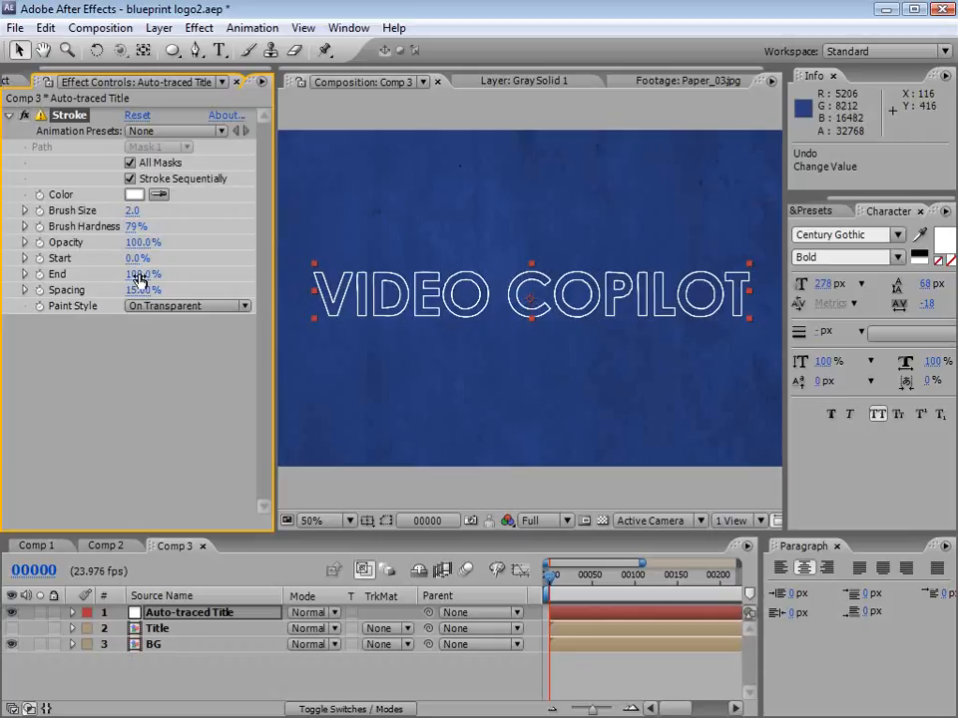
Step: Preview the outline drawing on by scrubbing the Stroke's End down to 18% and back to 100%, and try toggling Stroke Sequentially
mouse_move(136, 273)
left_mouse_down()
mouse_move(65, 290)
mouse_move(160, 288)
mouse_move(130, 287)
left_mouse_up()
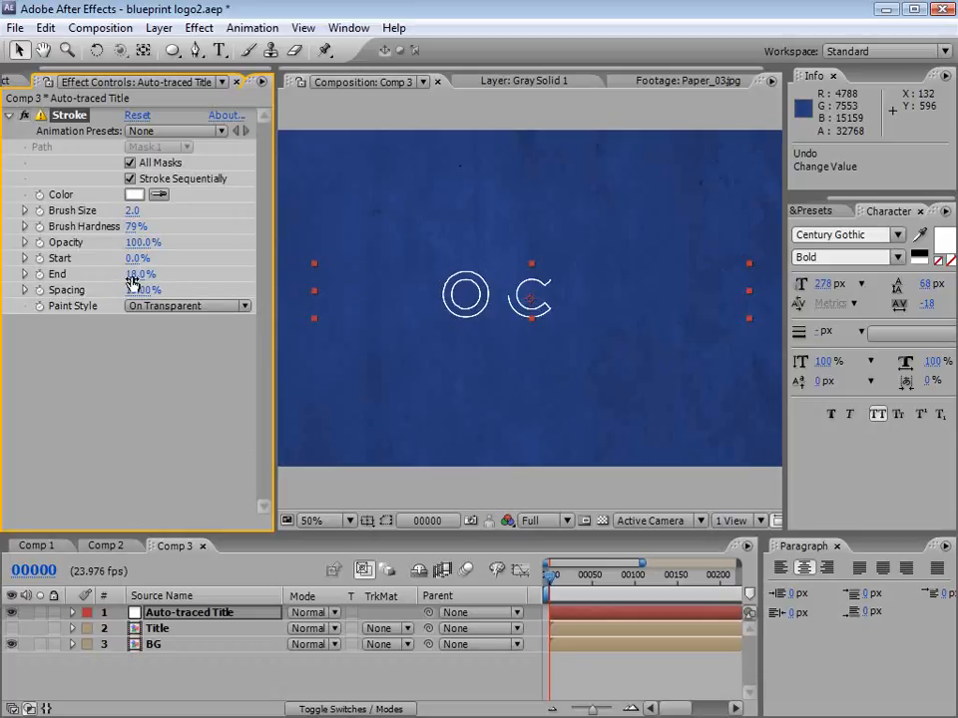
mouse_move(136, 275)
left_mouse_down()
mouse_move(228, 274)
mouse_move(100, 272)
mouse_move(182, 267)
left_mouse_up()
left_click(129, 180)
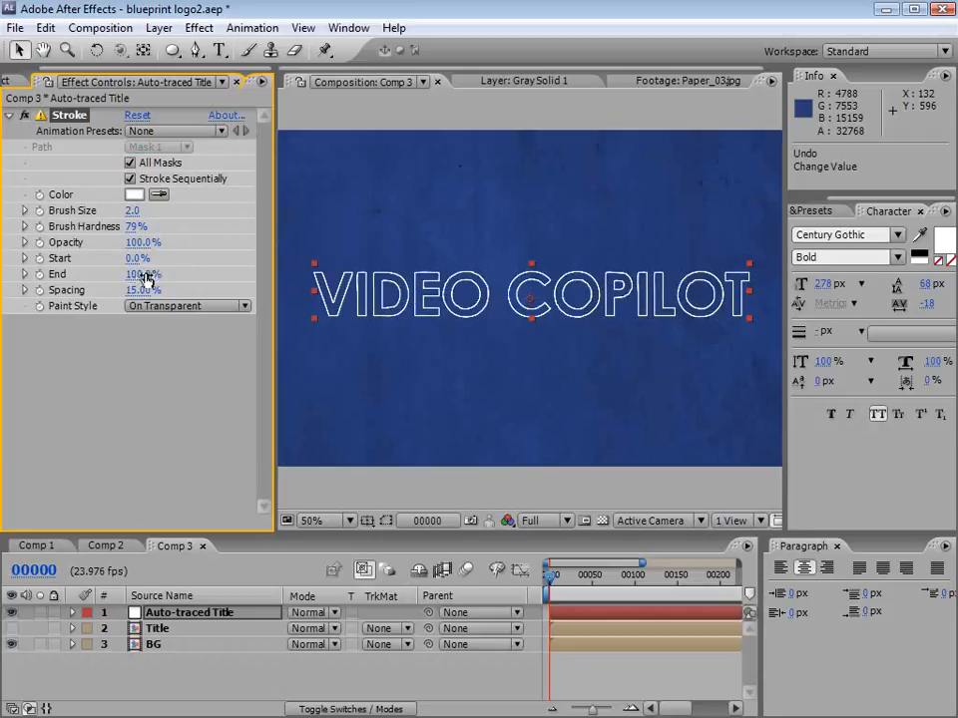
Step: Keyframe the Stroke effect's End from 0% at frame 0 to 100% at frame 75 on the auto-traced title
left_click_drag(154, 268, 60, 286)
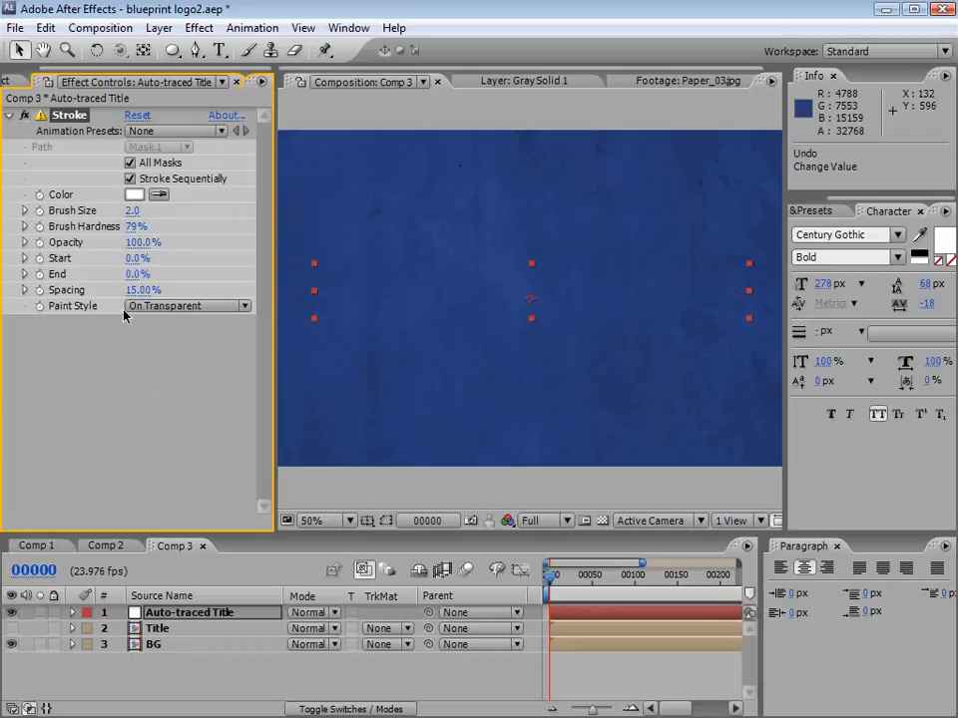
left_click(40, 275)
left_click_drag(569, 585, 614, 586)
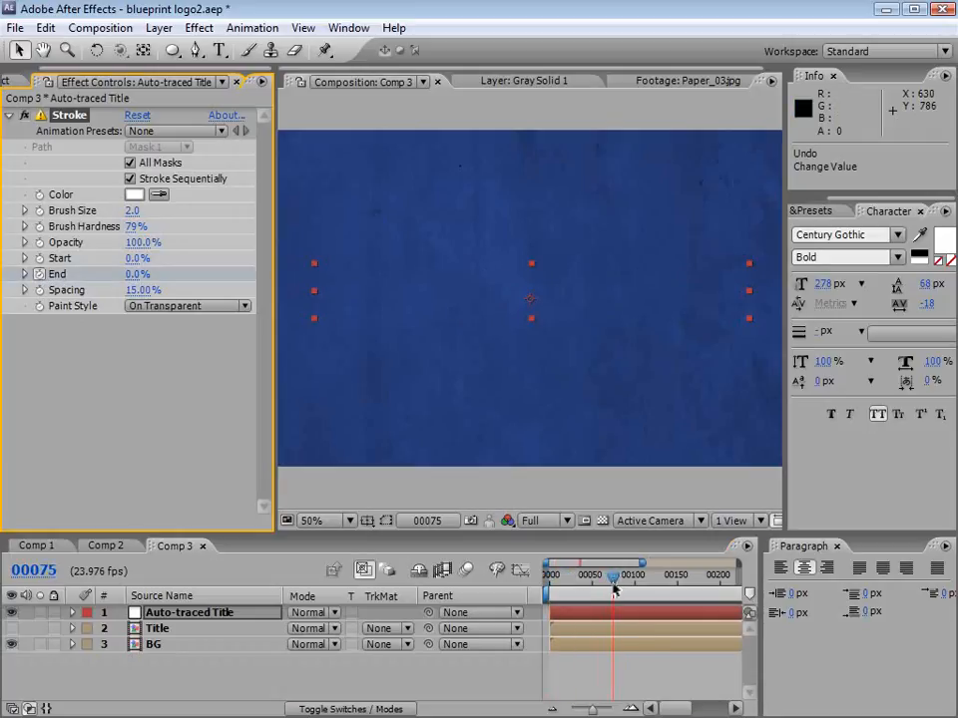
left_click_drag(136, 273, 240, 273)
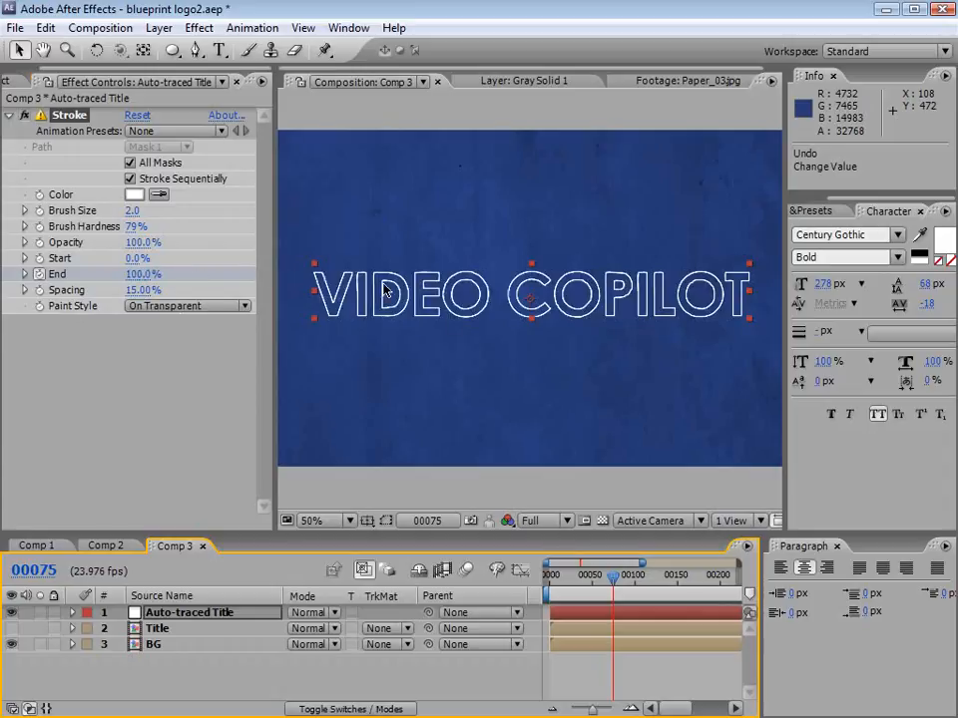
mouse_move(613, 603)
left_mouse_down()
mouse_move(552, 579)
mouse_move(579, 596)
mouse_move(630, 590)
left_mouse_up()
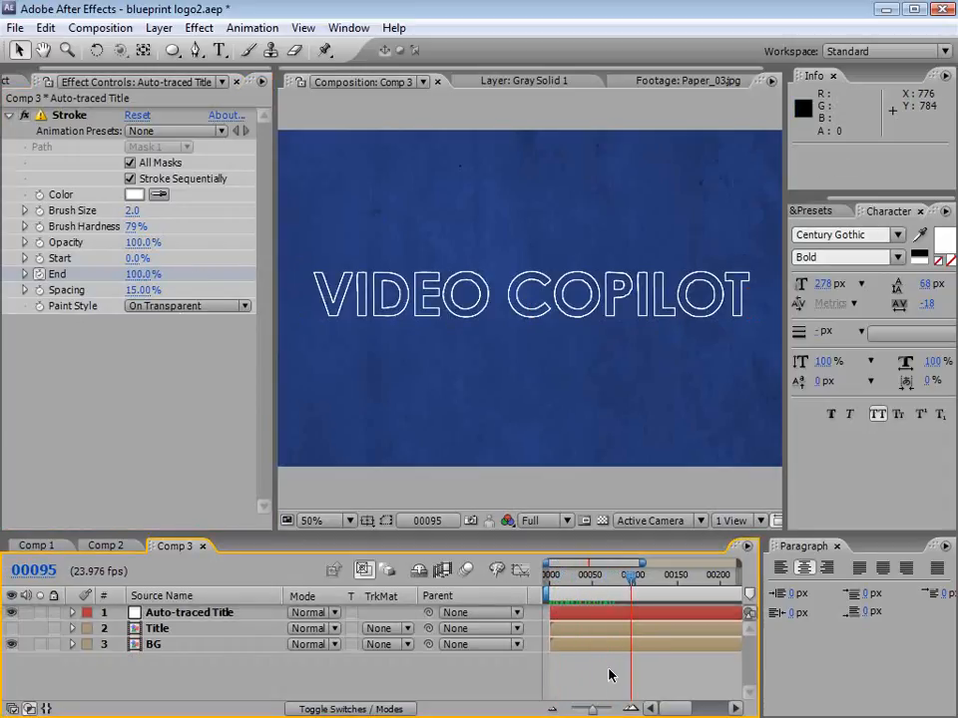
Step: Duplicate the Auto-traced Title layer and delete the Stroke effect from the upper copy
left_click(221, 615)
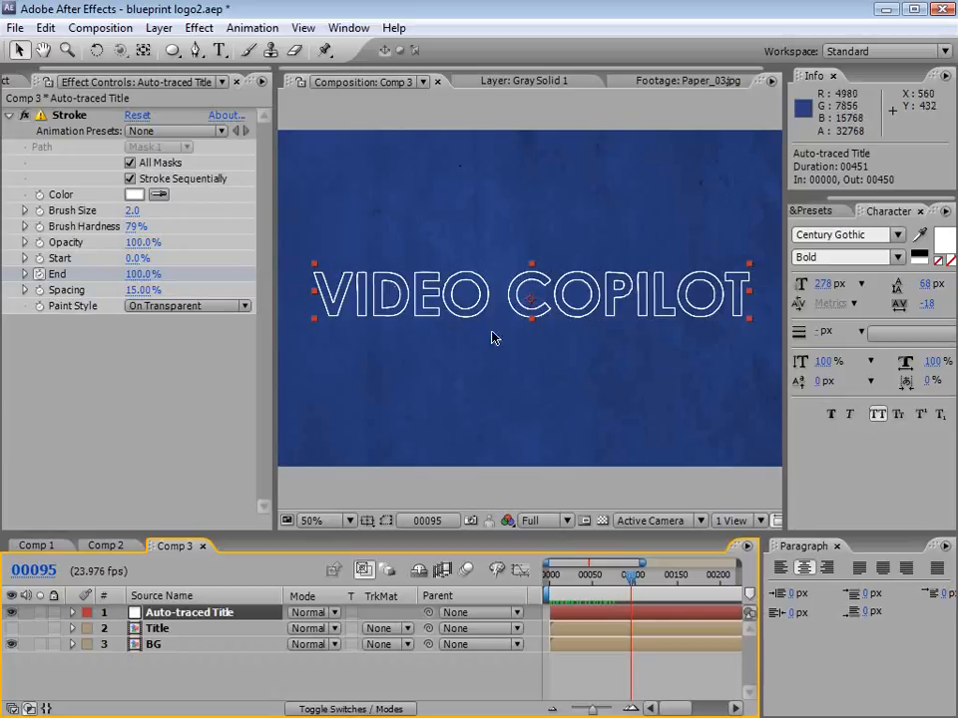
left_click(44, 27)
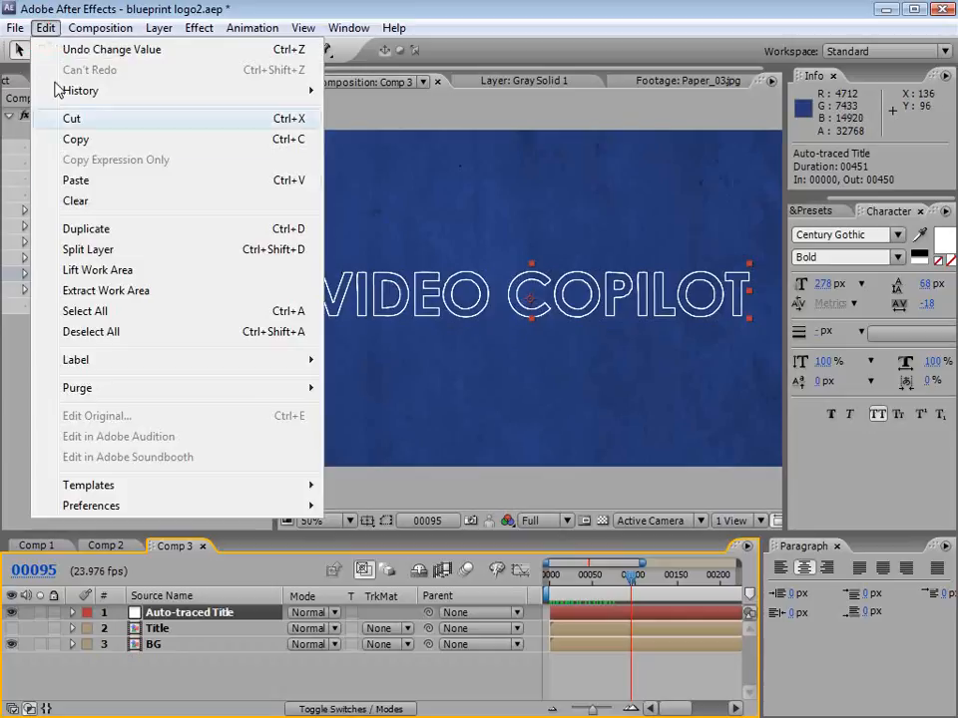
left_click(113, 228)
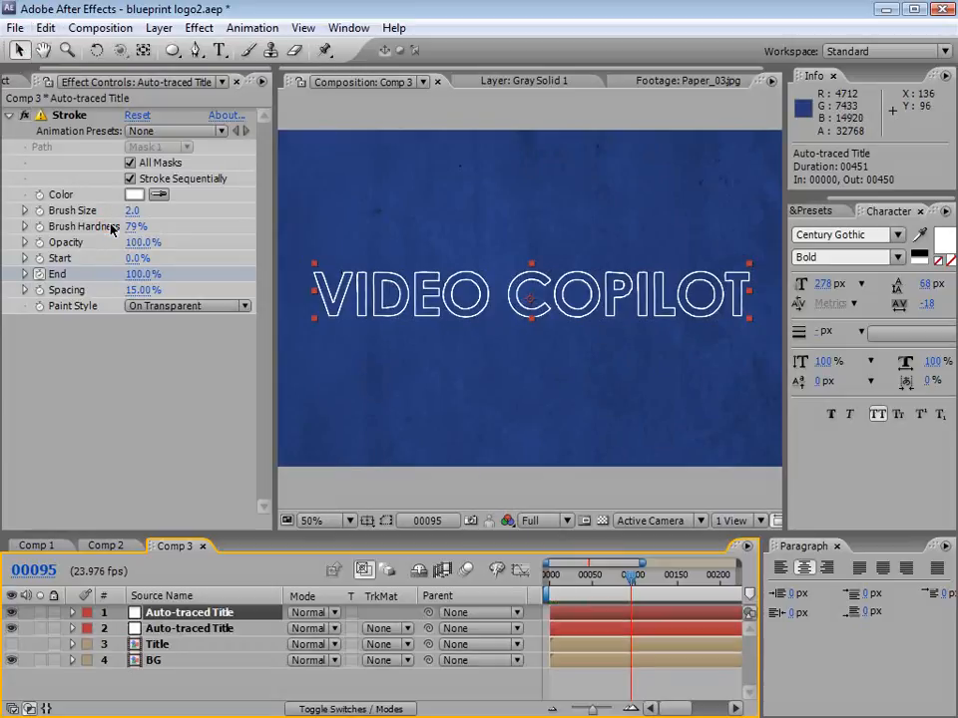
left_click(70, 116)
key("Delete")
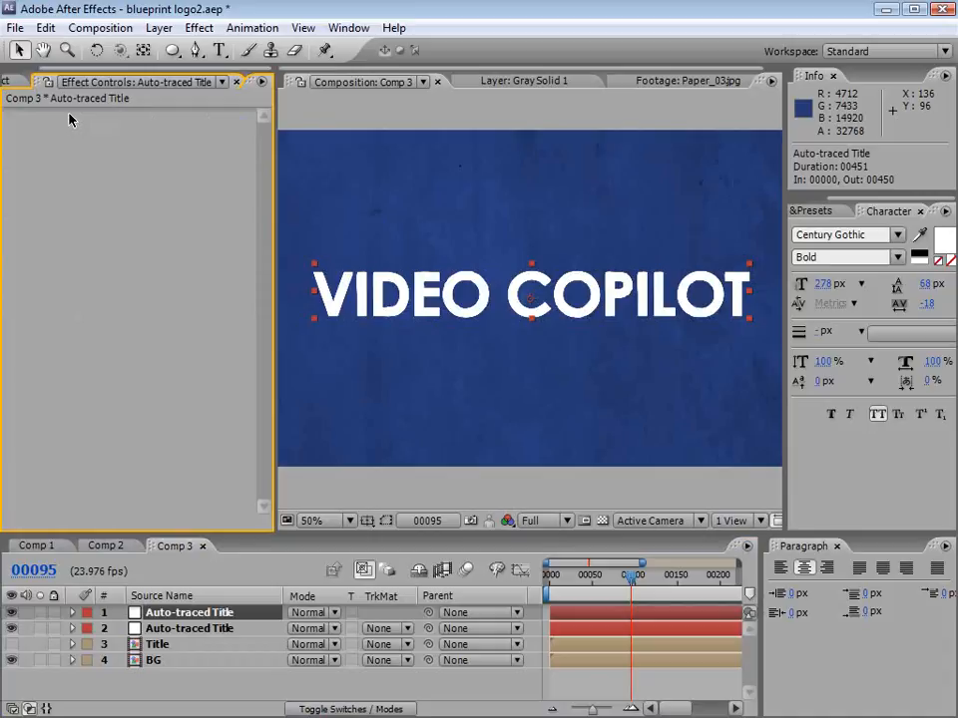
Step: Rename the stroked Auto-traced Title layer as Outline and hide it
left_click(170, 629)
key("Return")
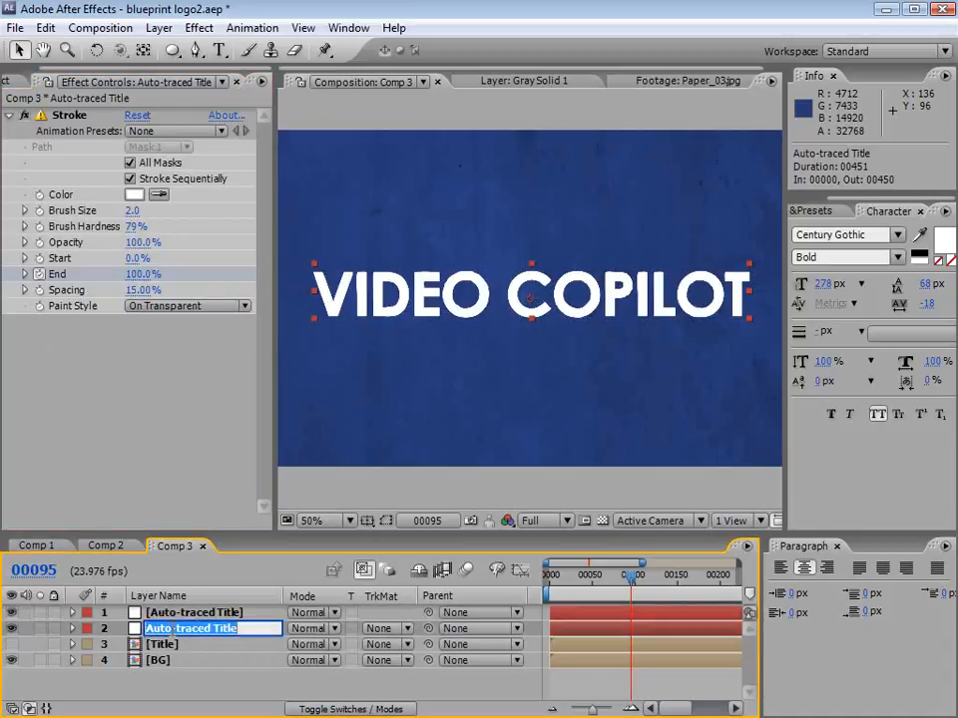
type("Outline")
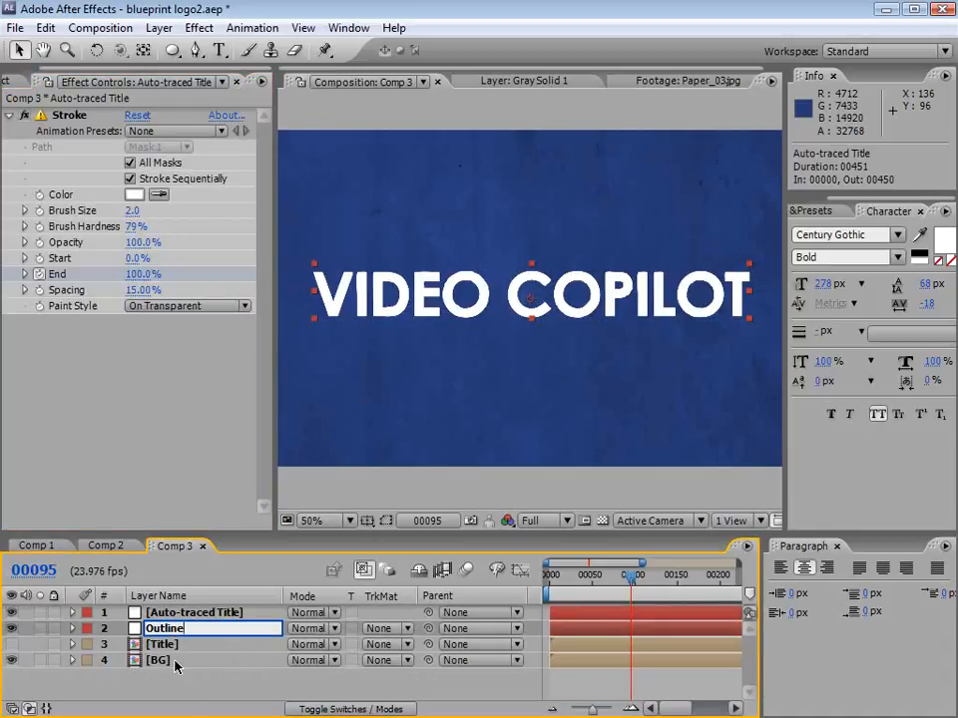
key("Return")
left_click(104, 629)
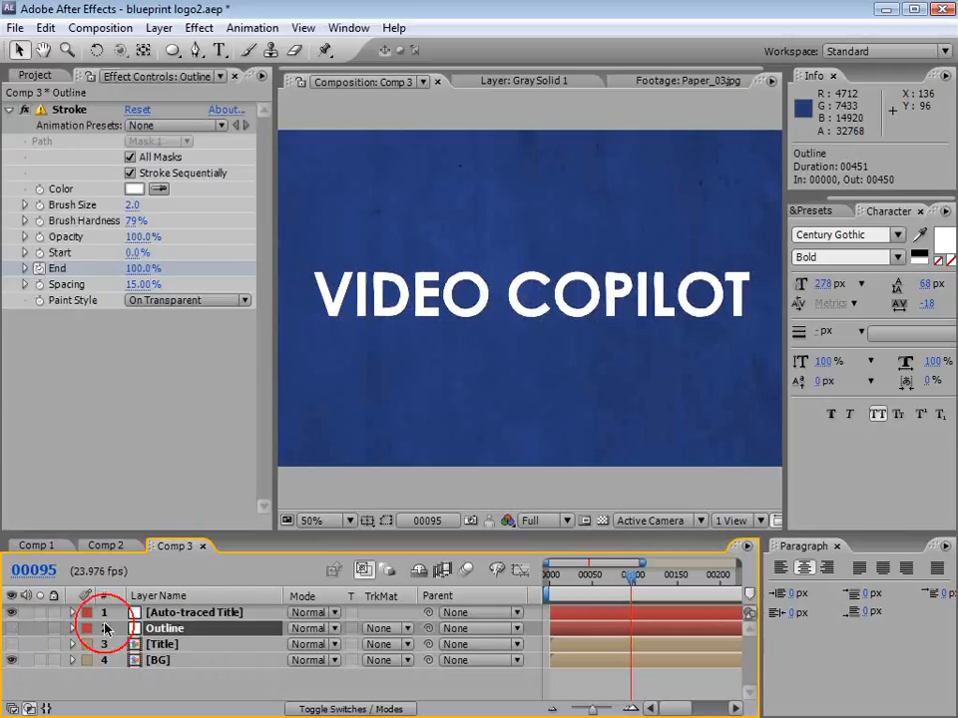
Step: Apply the Scribble effect to the remaining Auto-traced Title layer and make it fill All Masks Using Modes
left_click(182, 613)
left_click(198, 27)
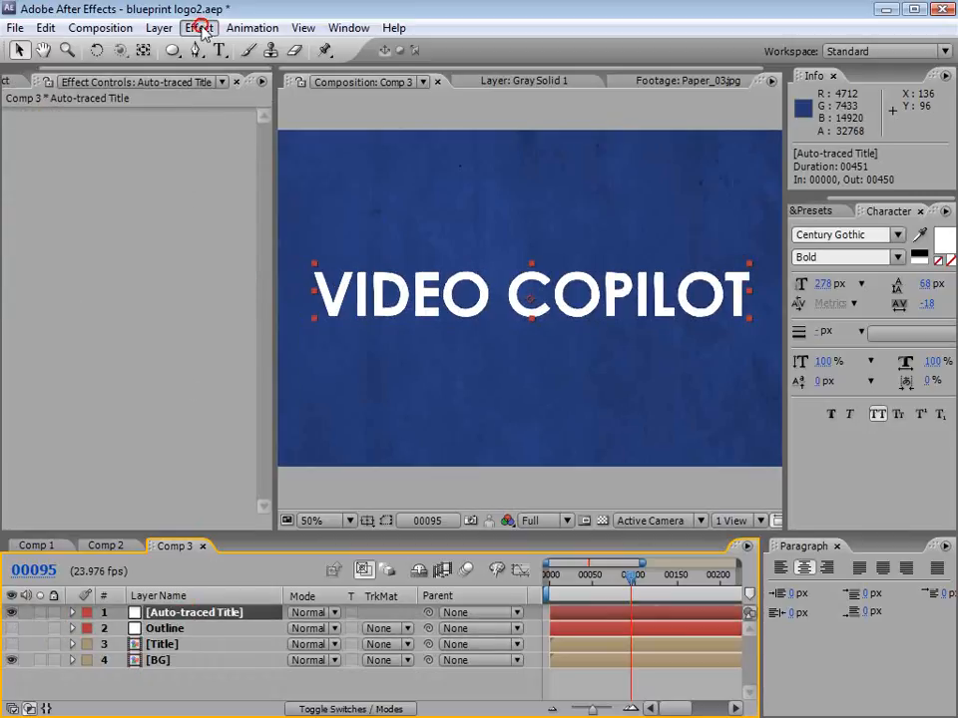
mouse_move(256, 309)
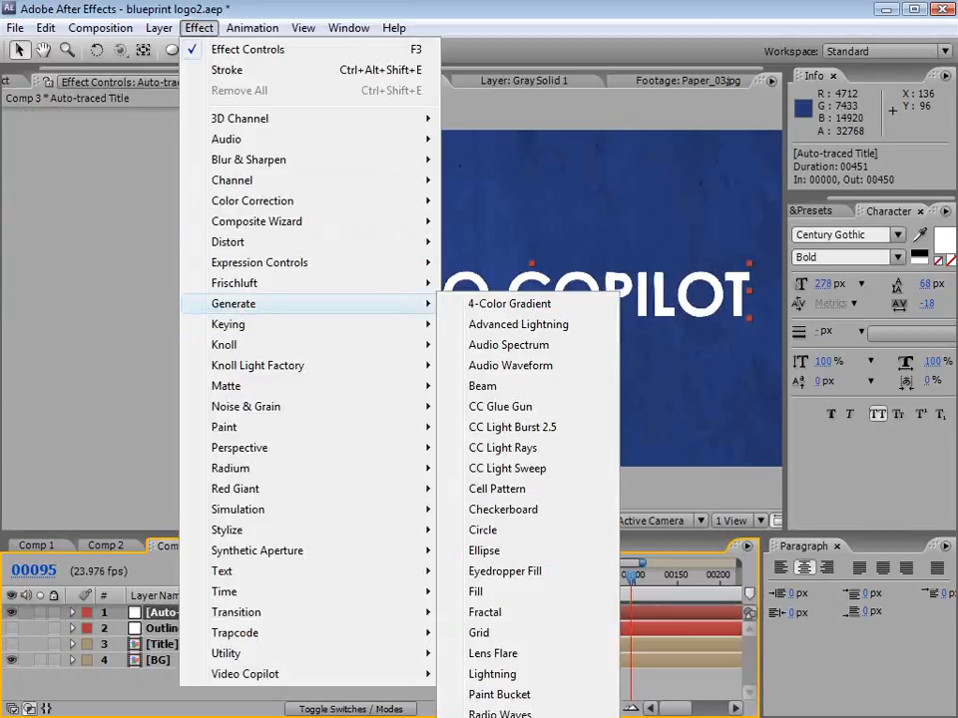
left_click(499, 716)
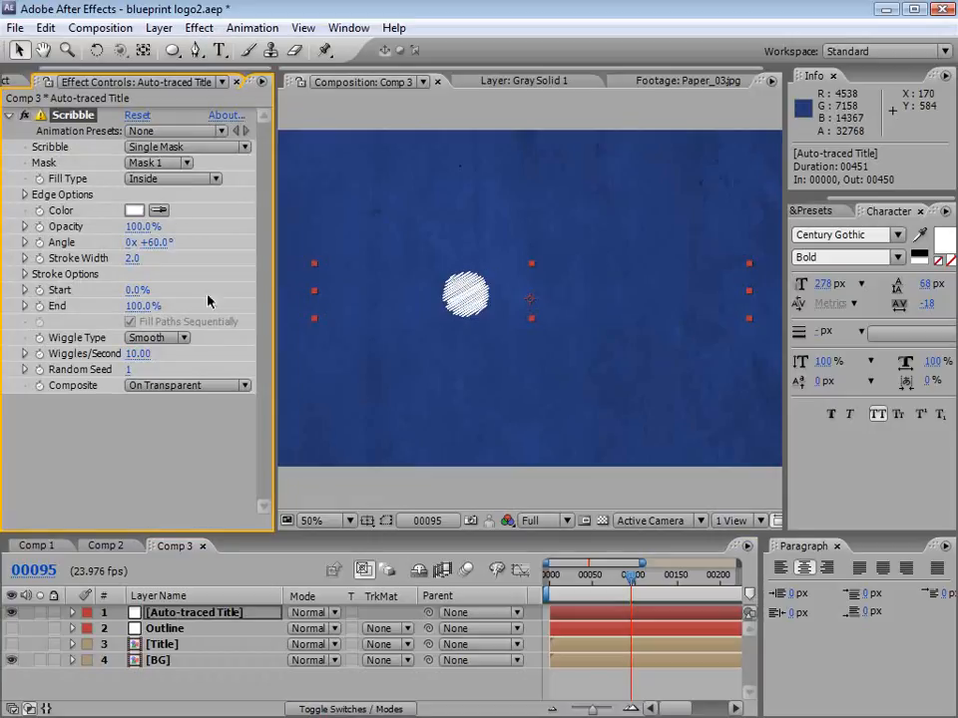
left_click(169, 148)
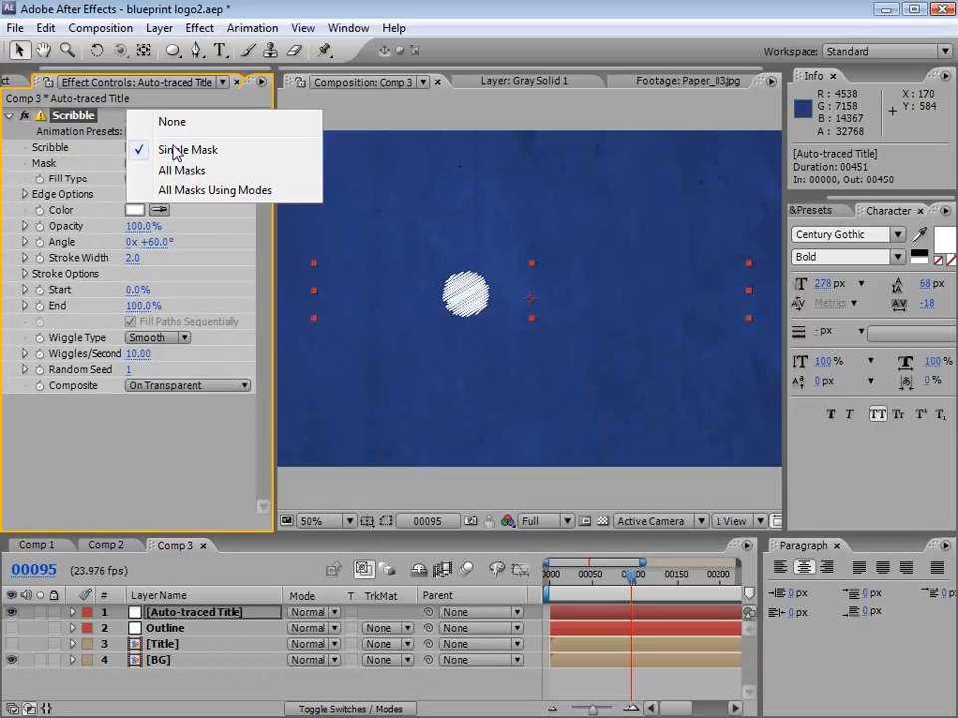
left_click(244, 192)
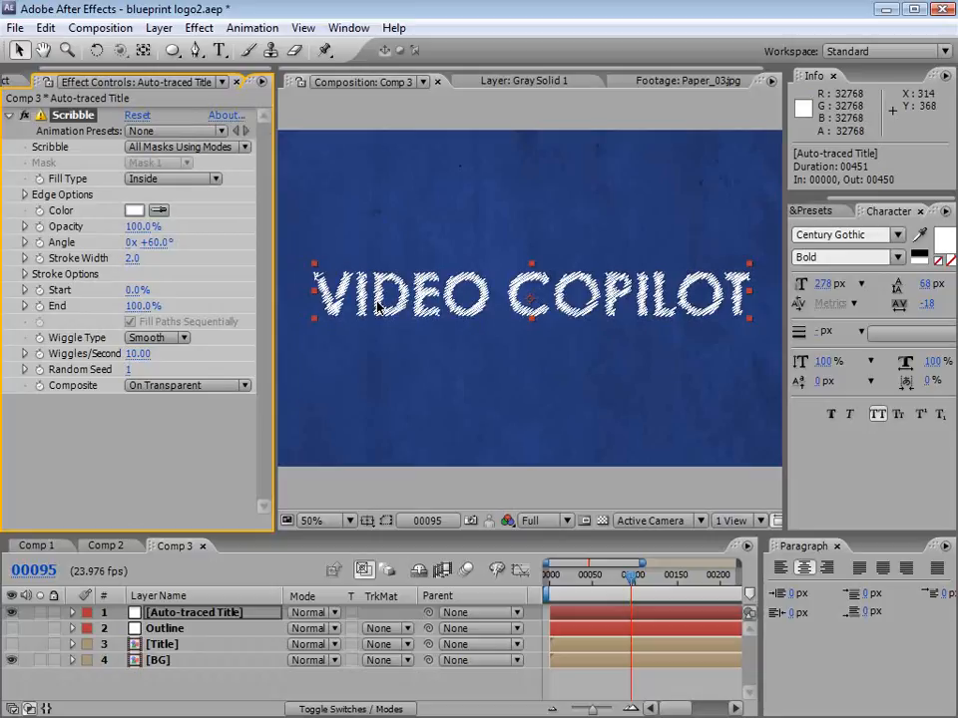
Step: Compare the Scribble effect's All Masks option with All Masks Using Modes, finishing on All Masks Using Modes
left_click(215, 148)
left_click(202, 135)
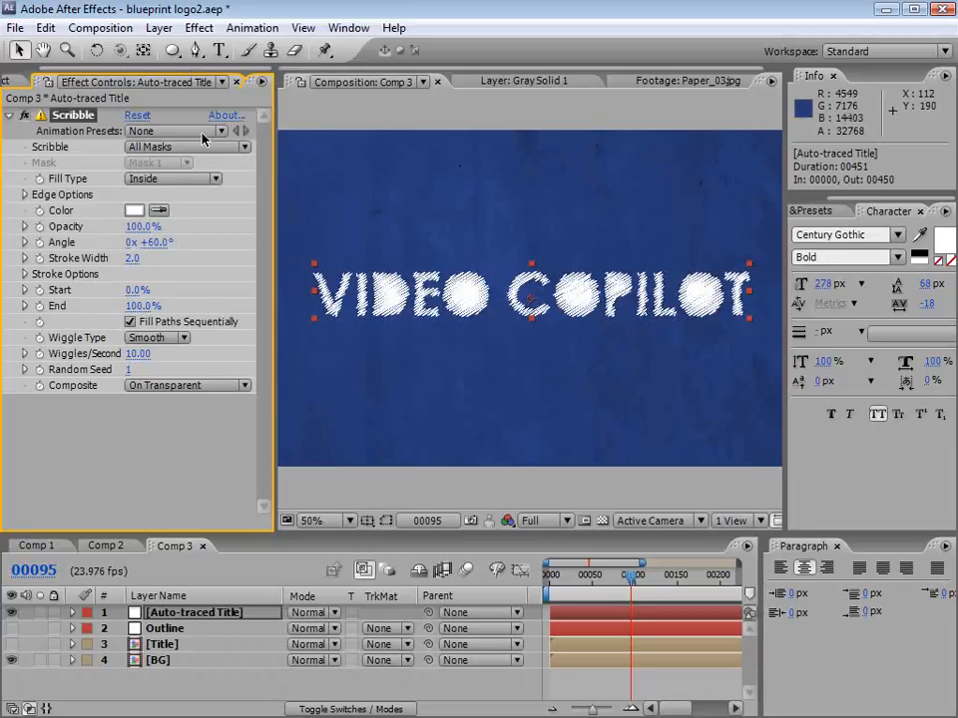
left_click(194, 152)
left_click(190, 165)
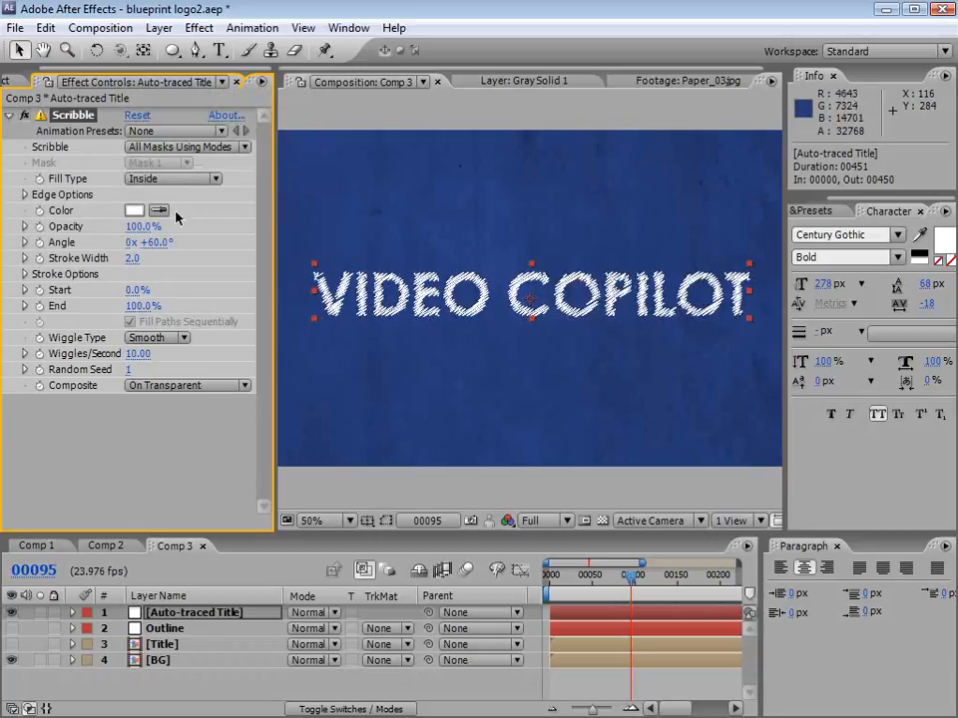
left_click(196, 150)
left_click(196, 129)
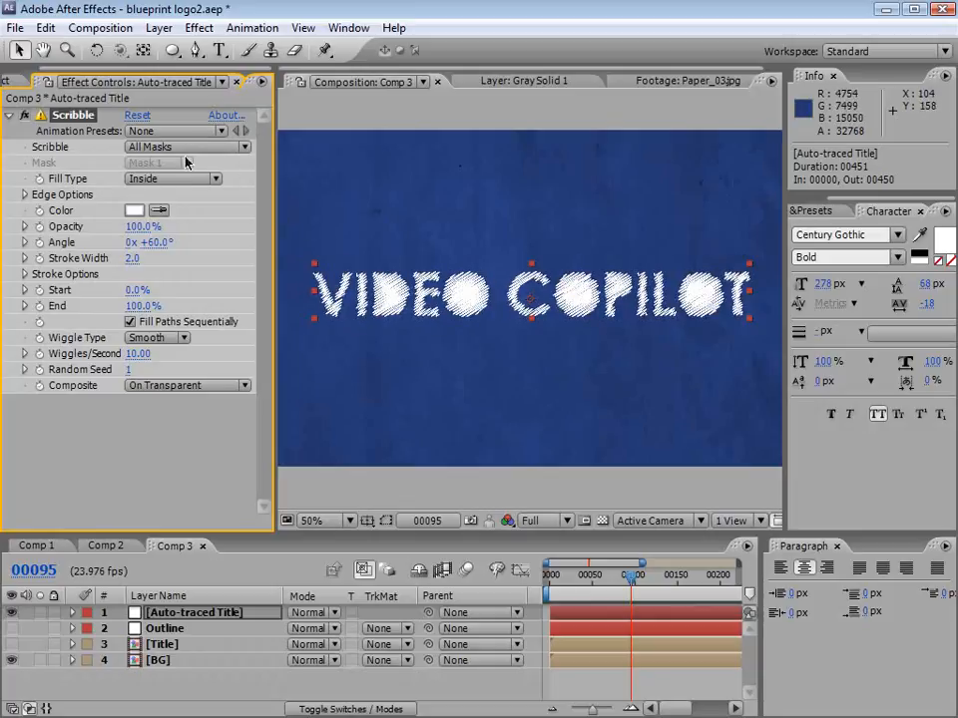
left_click(244, 147)
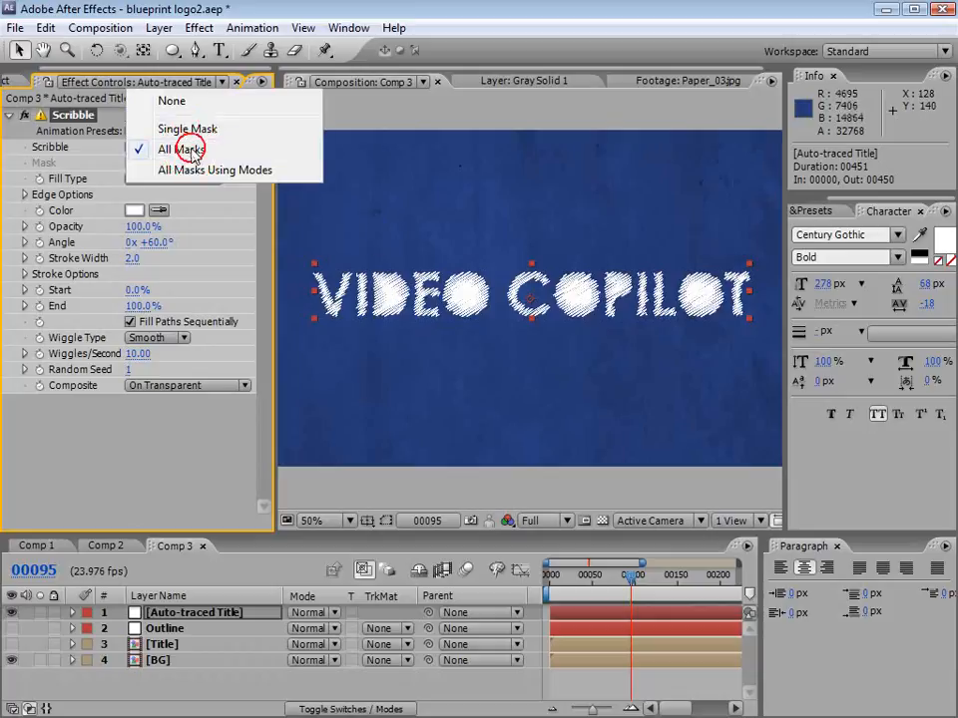
left_click(189, 167)
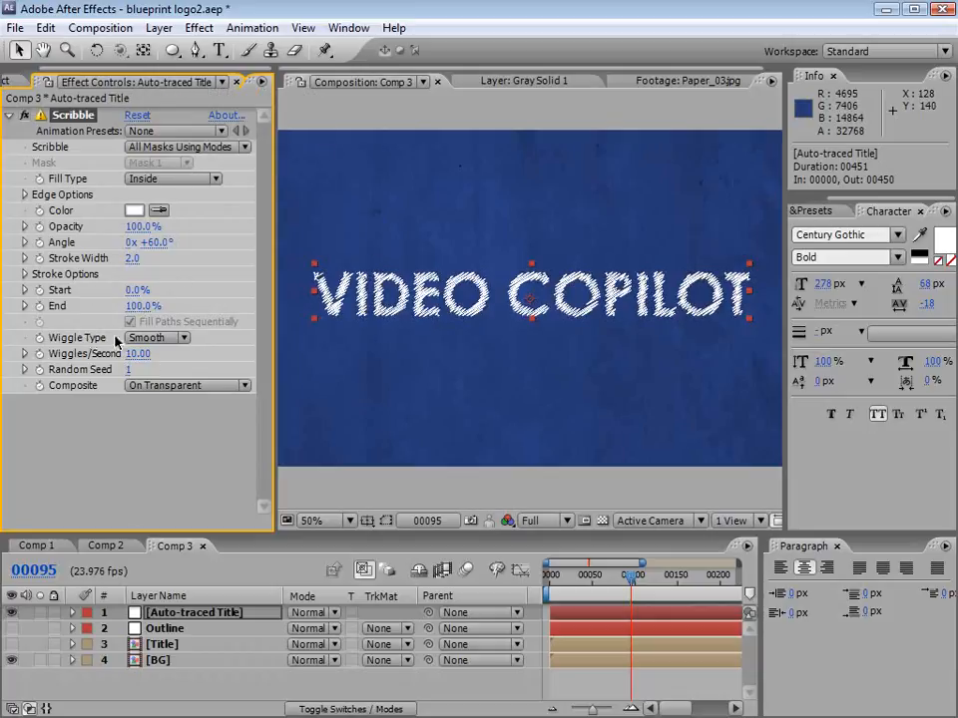
Step: Set the Scribble effect's Wiggle Type to Static and scrub the timeline to check it
left_click(152, 337)
left_click(158, 297)
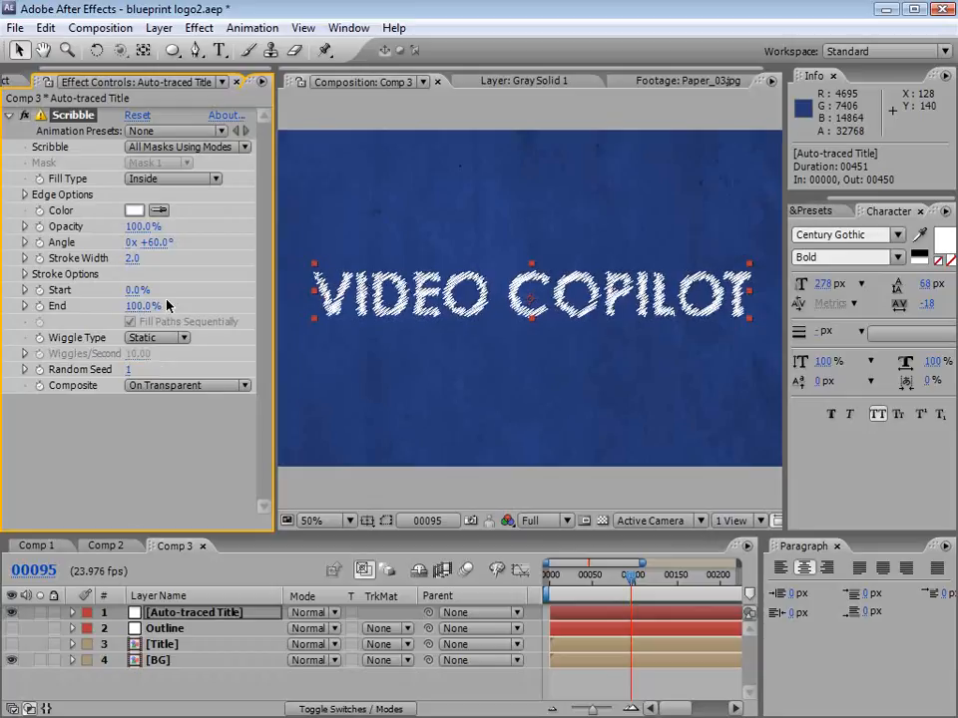
left_click_drag(622, 596, 646, 589)
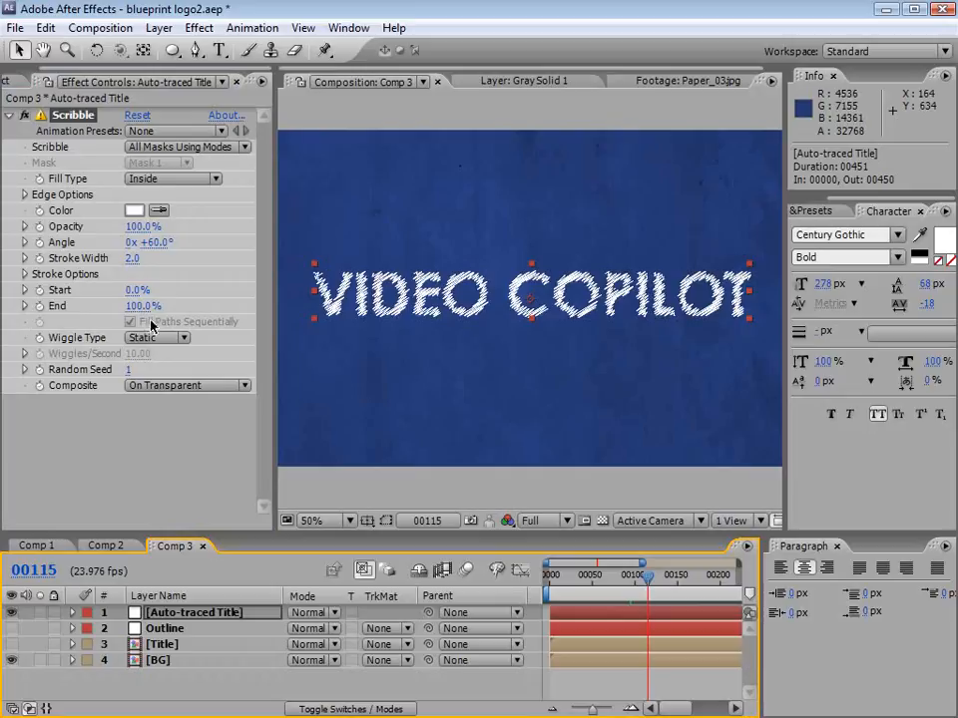
Step: Keyframe the Scribble effect's End from 0% at frame 0 to 100% at frame 75, and save the project
mouse_move(148, 306)
left_mouse_down()
mouse_move(39, 318)
mouse_move(68, 315)
left_mouse_up()
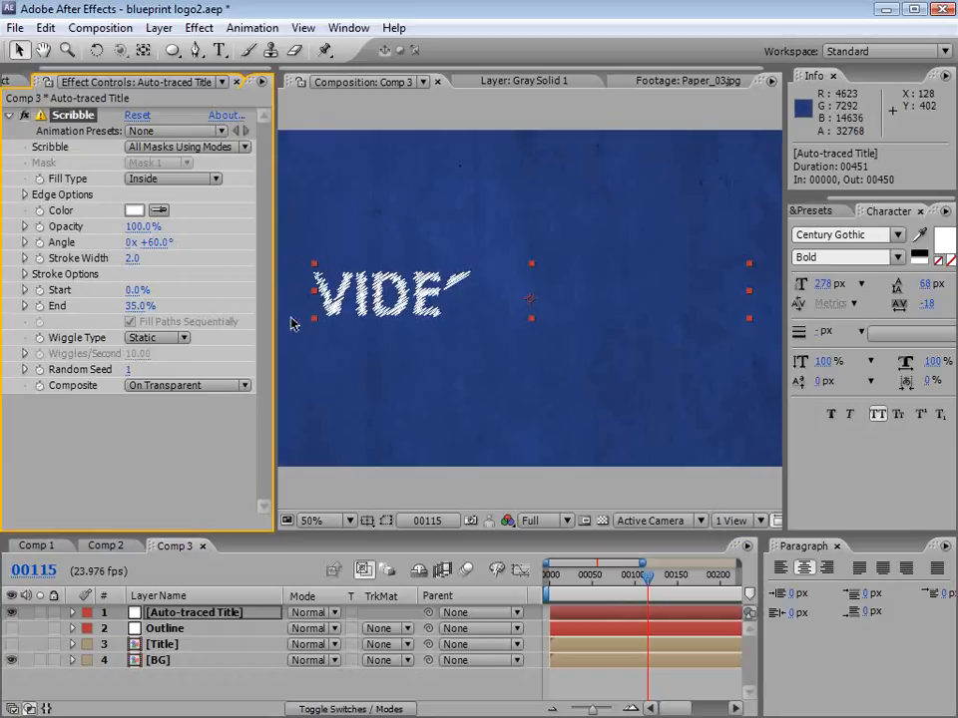
left_click_drag(133, 312, 59, 315)
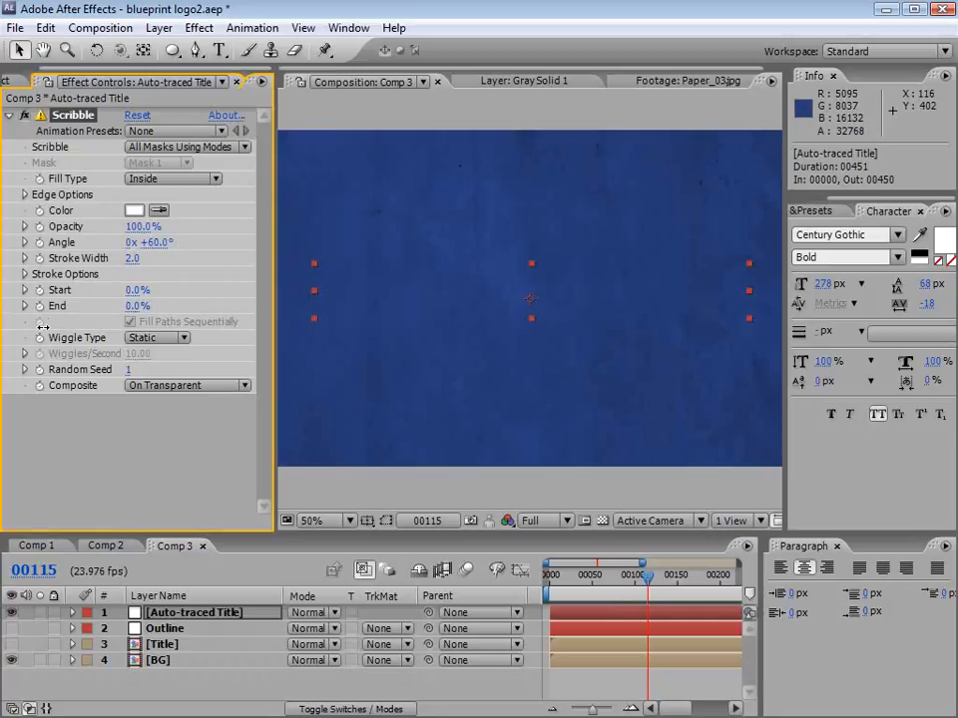
left_click(557, 586)
left_click_drag(556, 587, 539, 587)
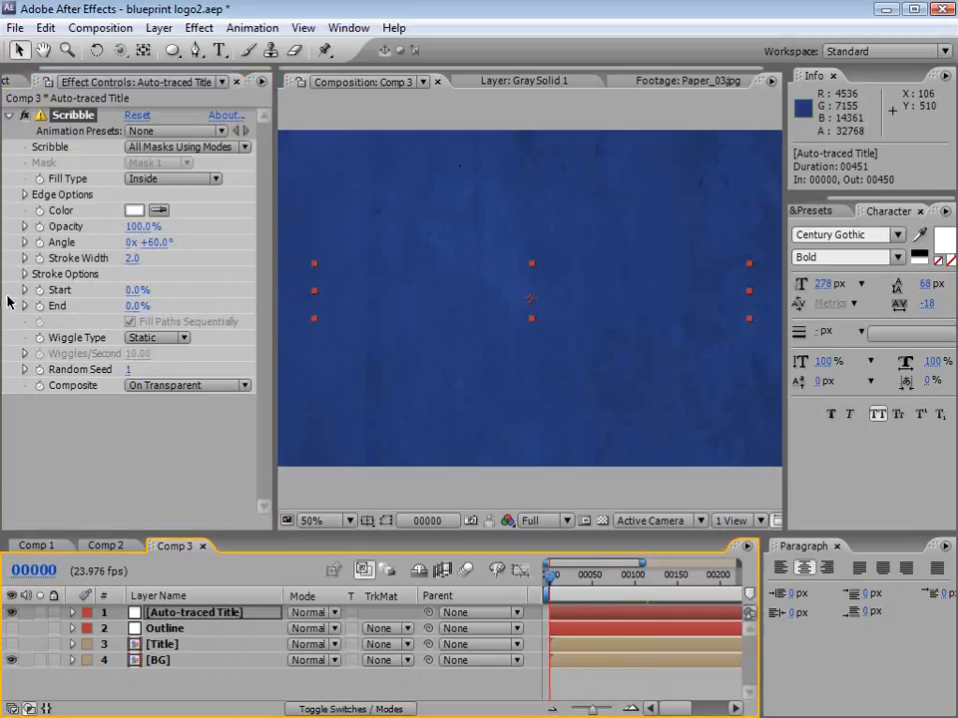
left_click(39, 306)
left_click_drag(605, 576, 613, 581)
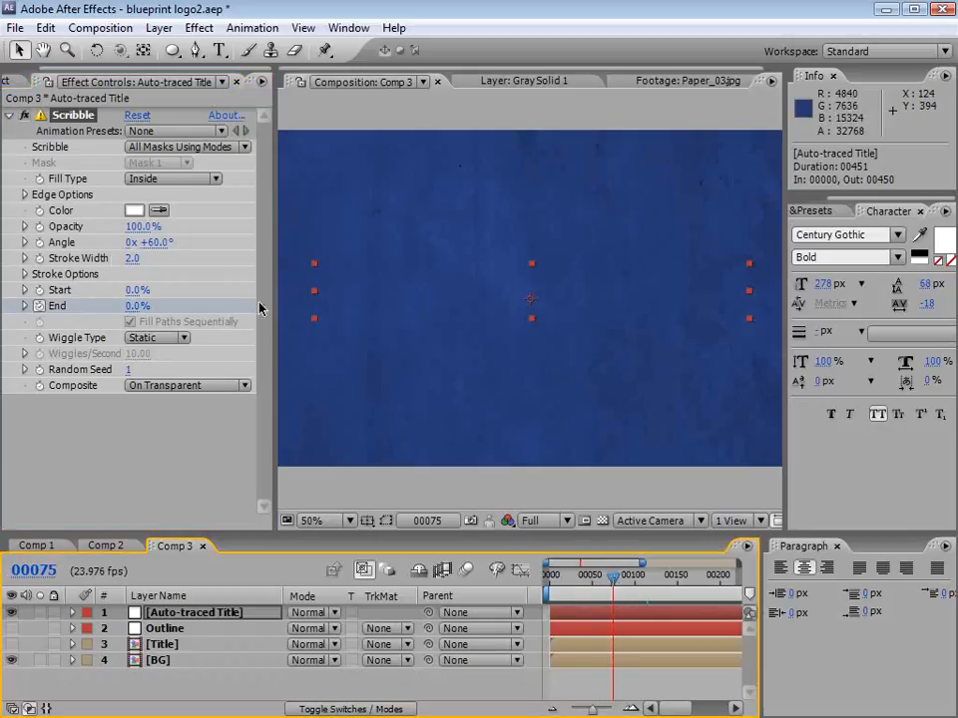
mouse_move(138, 306)
left_mouse_down()
mouse_move(172, 307)
mouse_move(205, 231)
mouse_move(240, 229)
left_mouse_up()
mouse_move(612, 576)
left_mouse_down()
mouse_move(566, 580)
mouse_move(631, 579)
left_mouse_up()
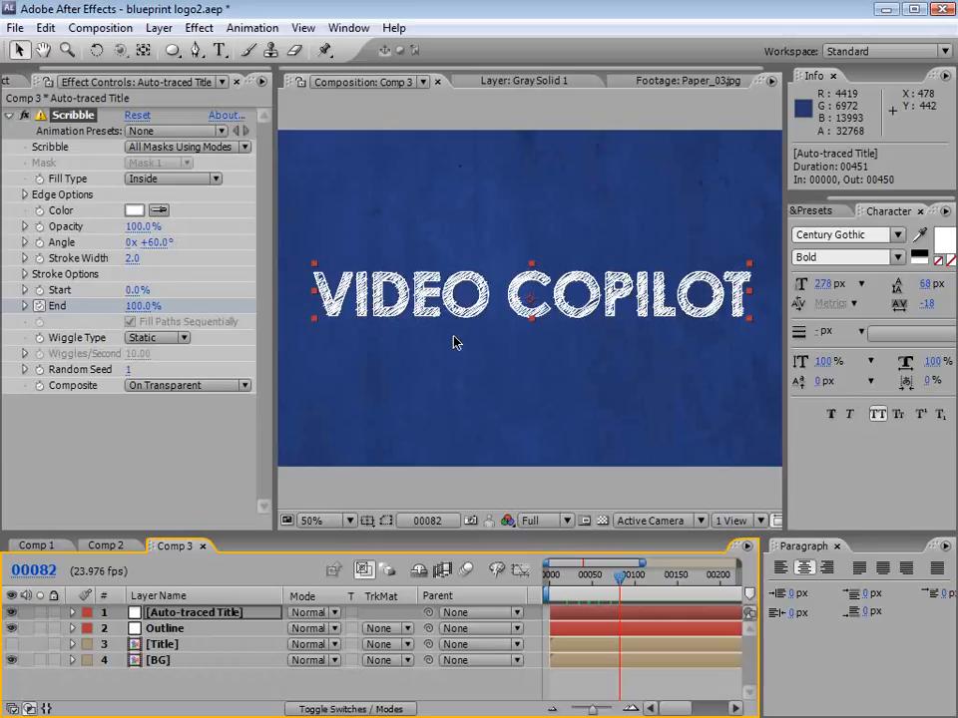
key("ctrl+s")
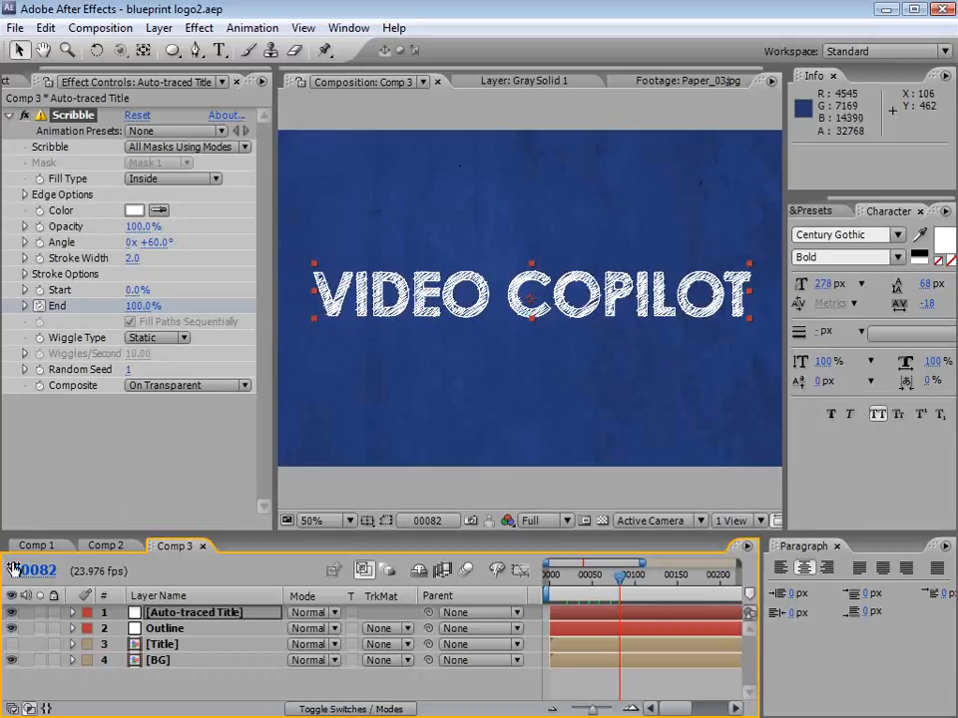
Step: Hide the Auto-traced Title and Outline layers and show the Title layer
left_click_drag(13, 629, 15, 615)
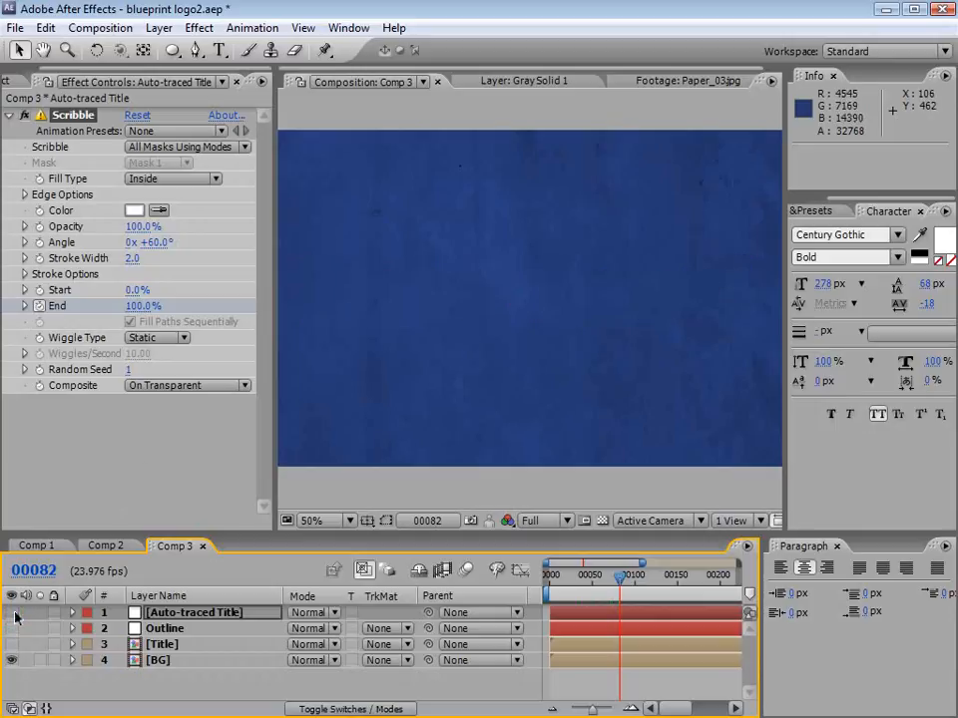
left_click(164, 645)
left_click(11, 645)
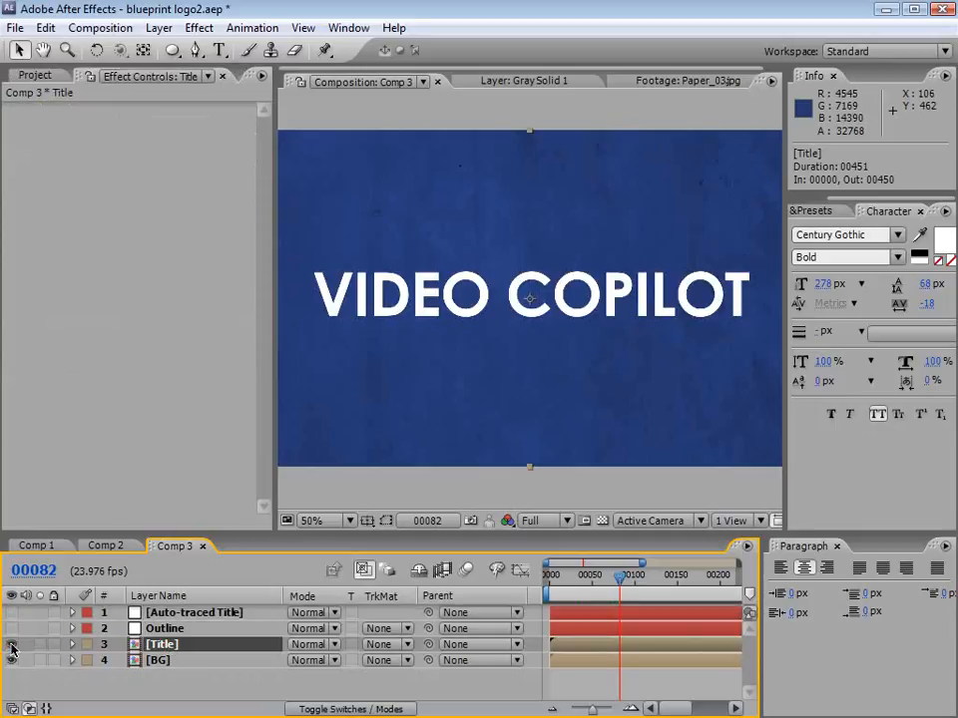
Step: Create a new black solid layer named Lines at 1280 x 720 pixels
left_click(159, 28)
mouse_move(304, 48)
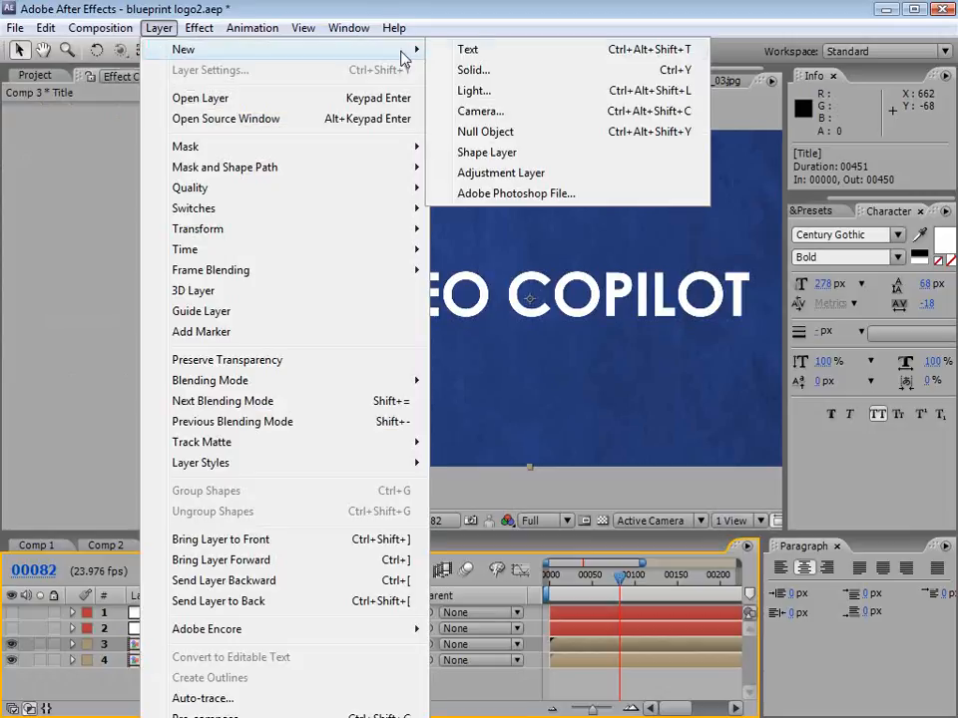
left_click(499, 65)
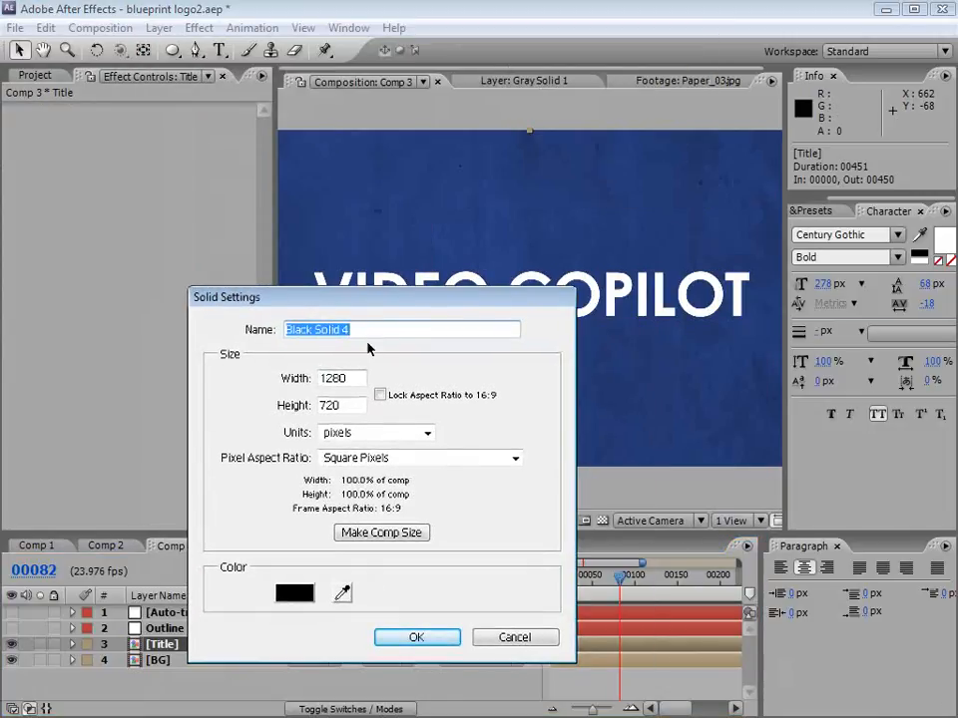
left_click(178, 332)
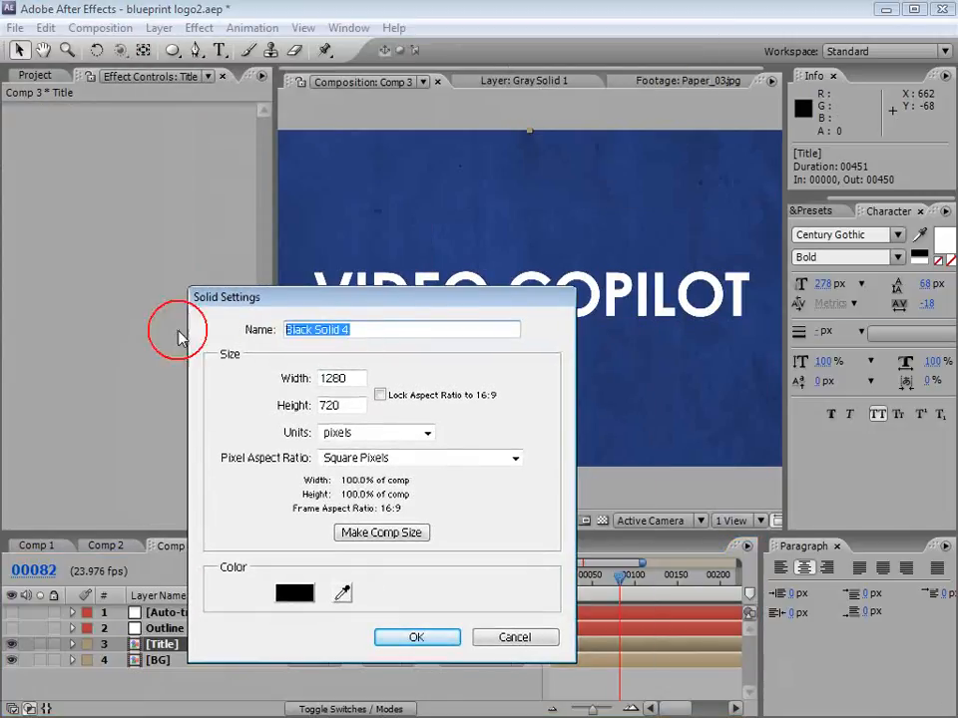
type("Lines")
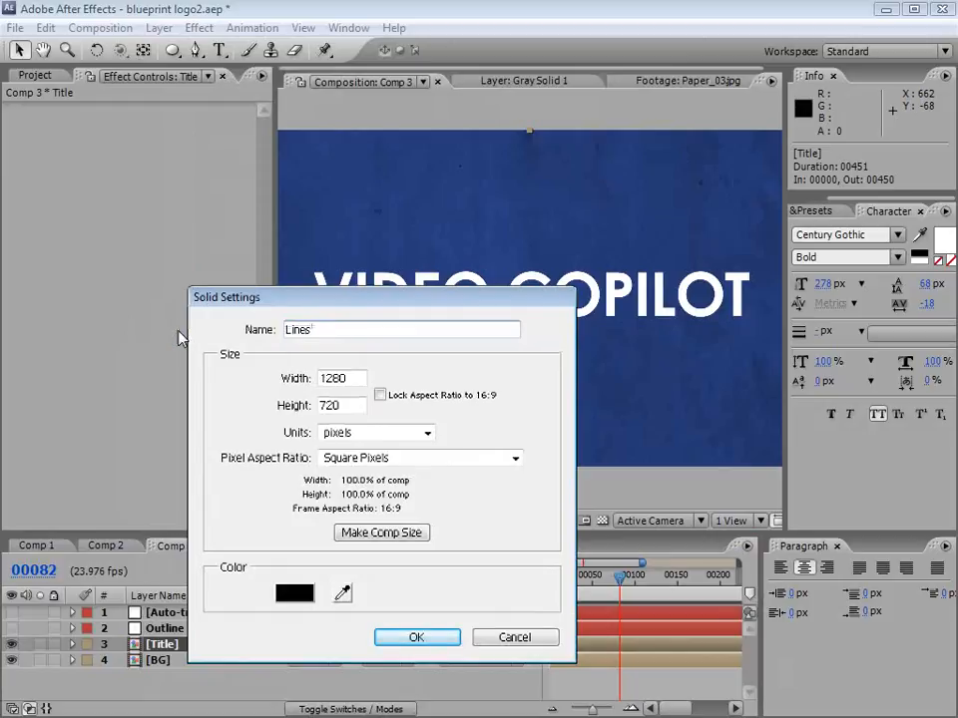
left_click(435, 635)
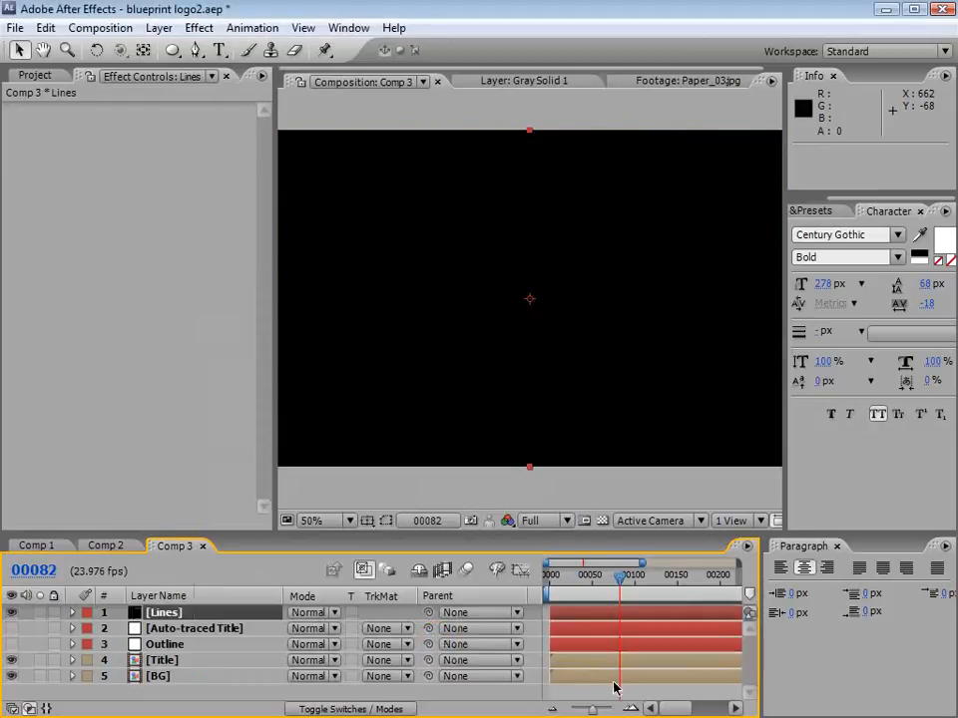
Step: Set the Lines layer's Opacity to 0%
left_click(71, 613)
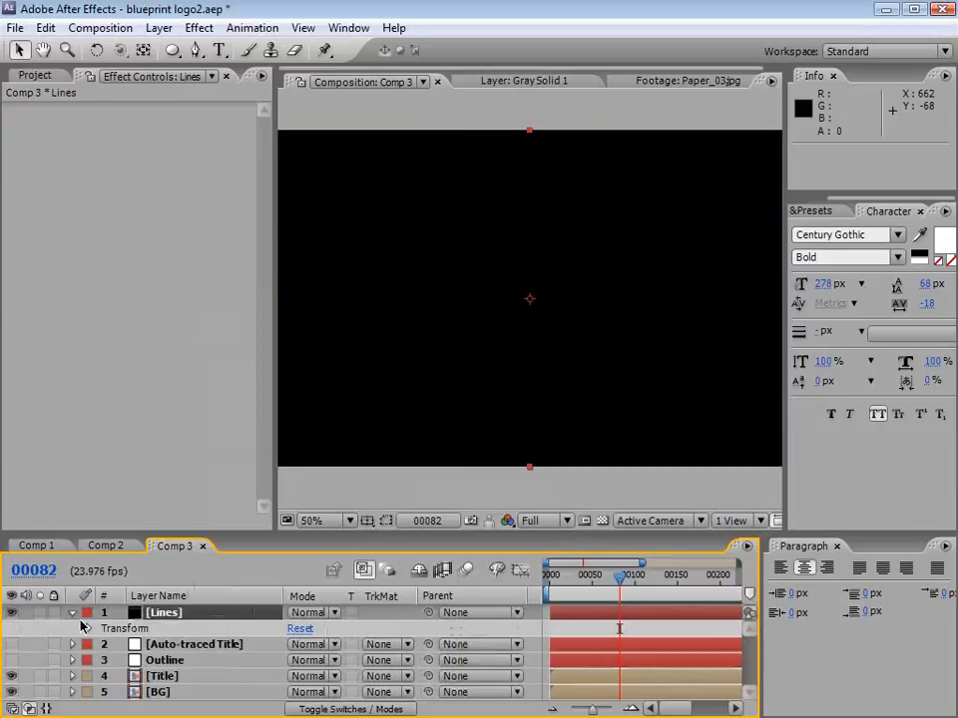
left_click(87, 628)
left_click(298, 693)
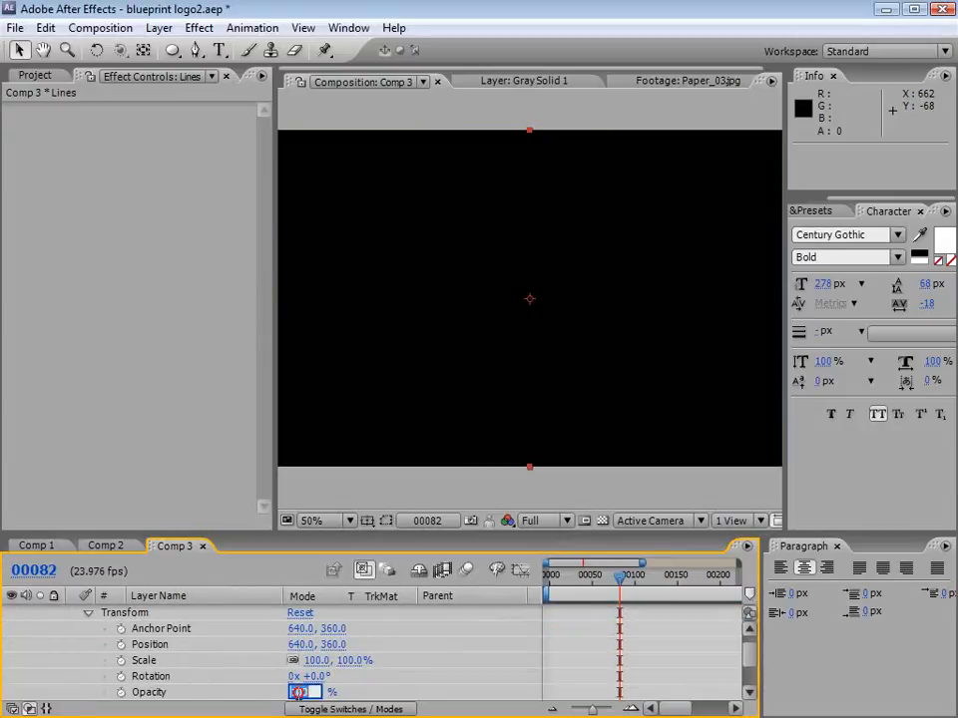
type("0")
key("Return")
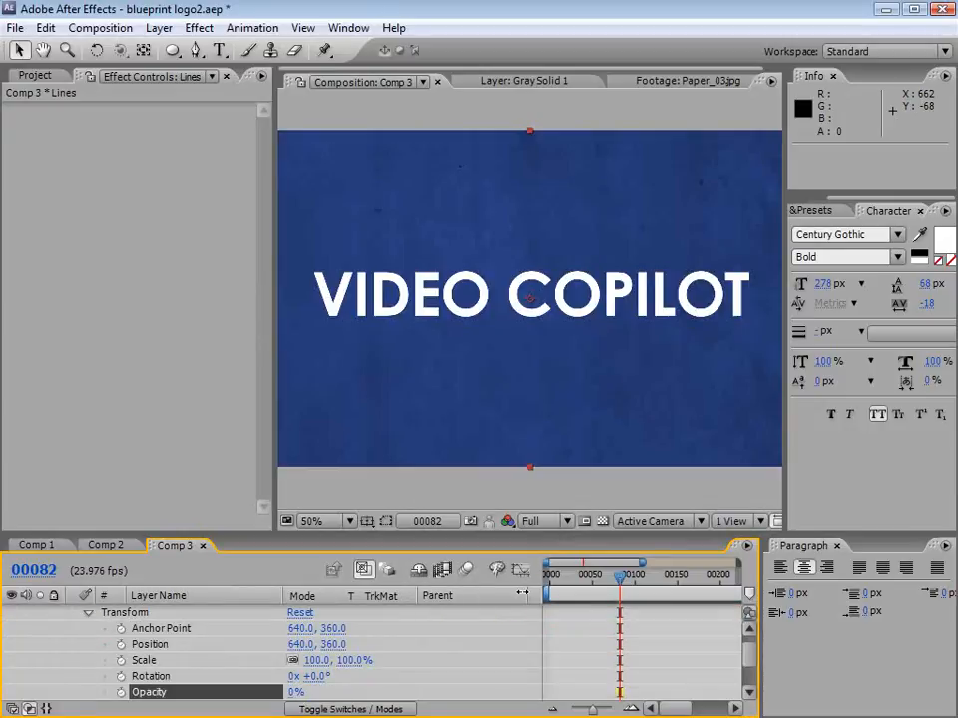
scroll(753, 655, "up", 1)
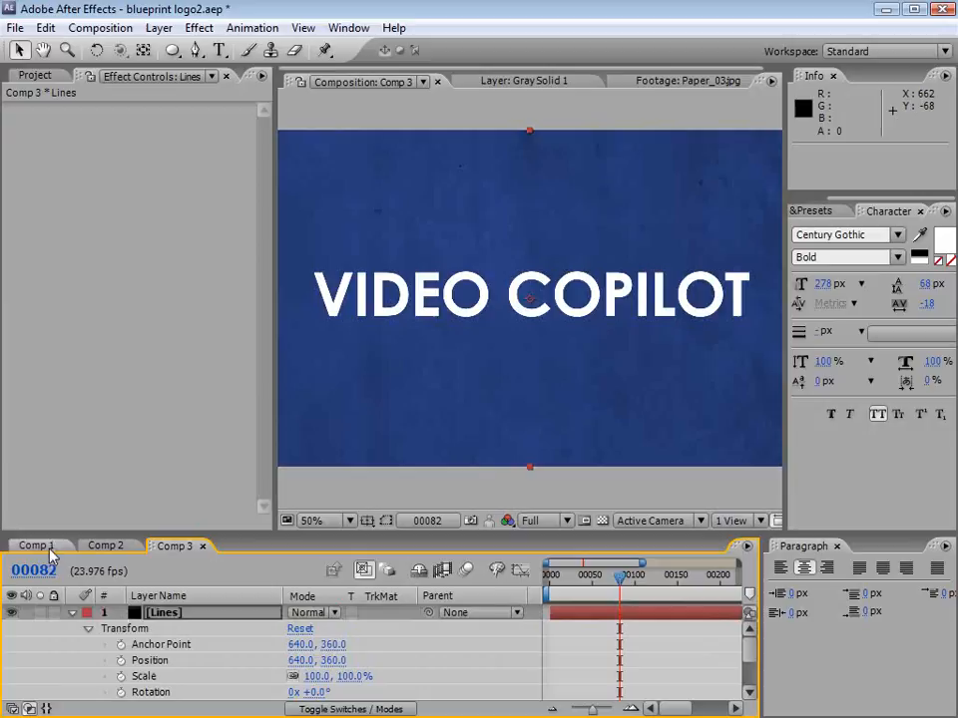
left_click(72, 612)
Step: Draw a two-point 45-degree diagonal mask line across the end of COPILOT on the Lines layer with the Pen tool and nudge it slightly left
left_click(161, 615)
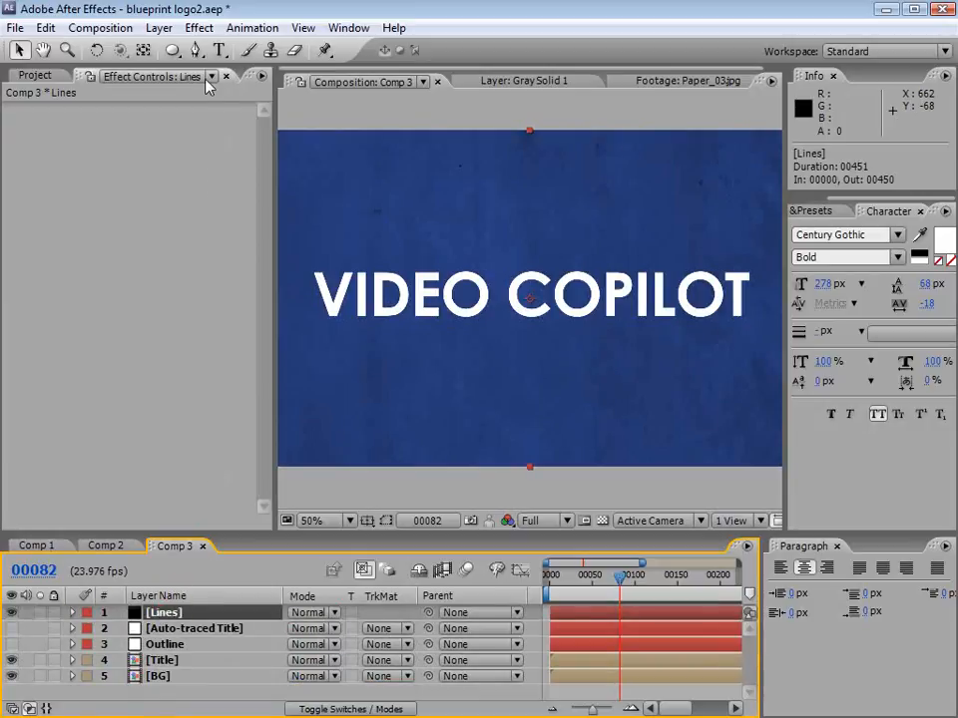
left_click(195, 50)
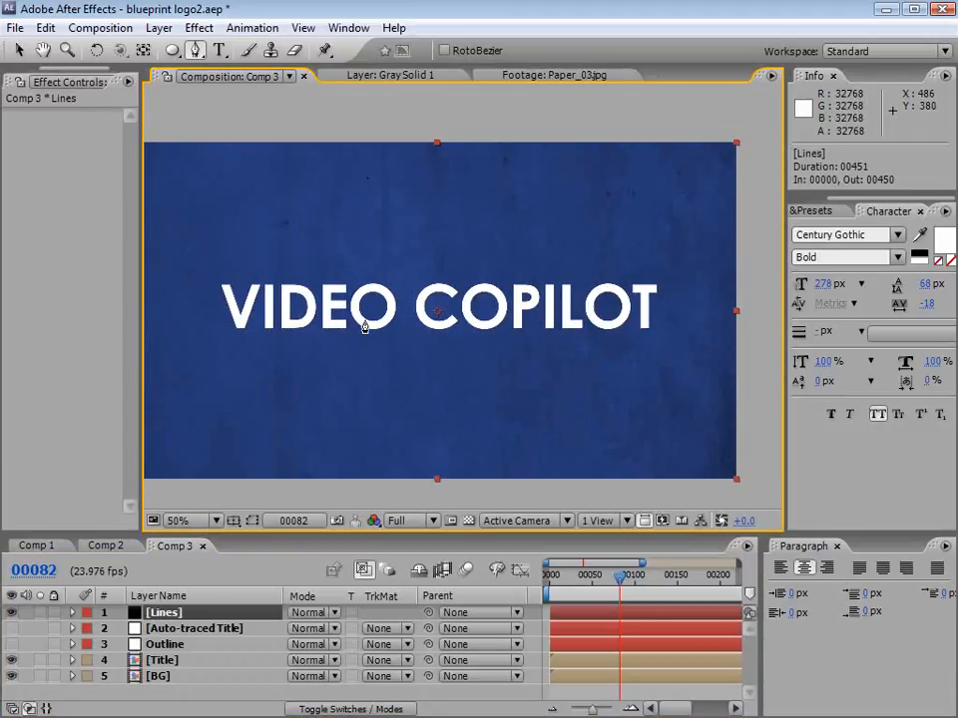
mouse_move(652, 297)
left_mouse_down()
mouse_move(528, 312)
mouse_move(656, 304)
left_mouse_up()
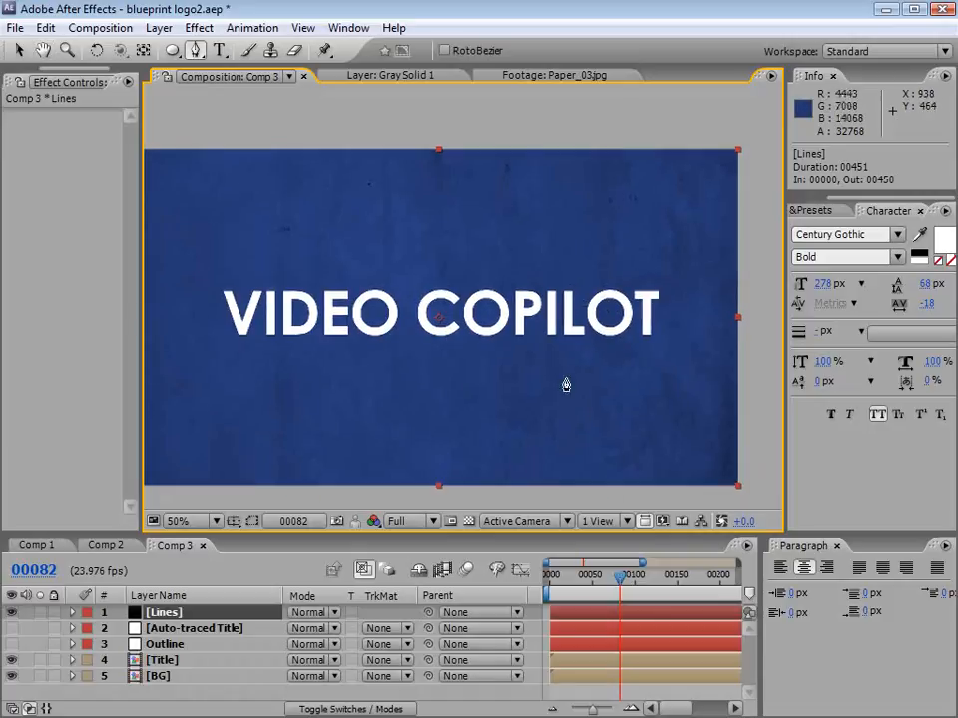
scroll(584, 367, "up", 1)
left_click_drag(703, 365, 470, 362)
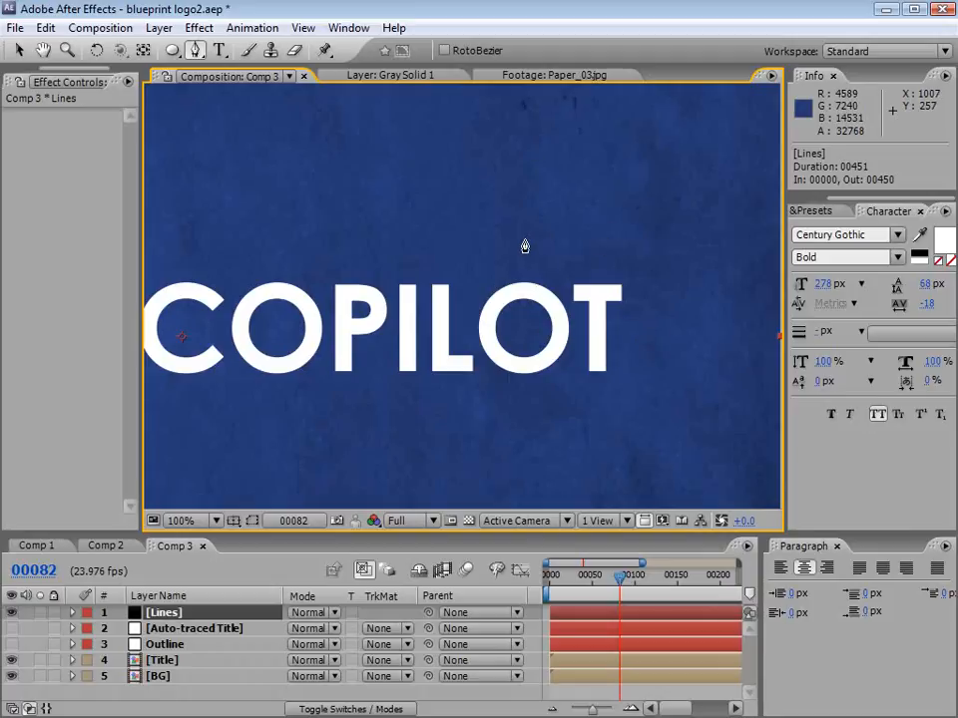
key("ctrl+z")
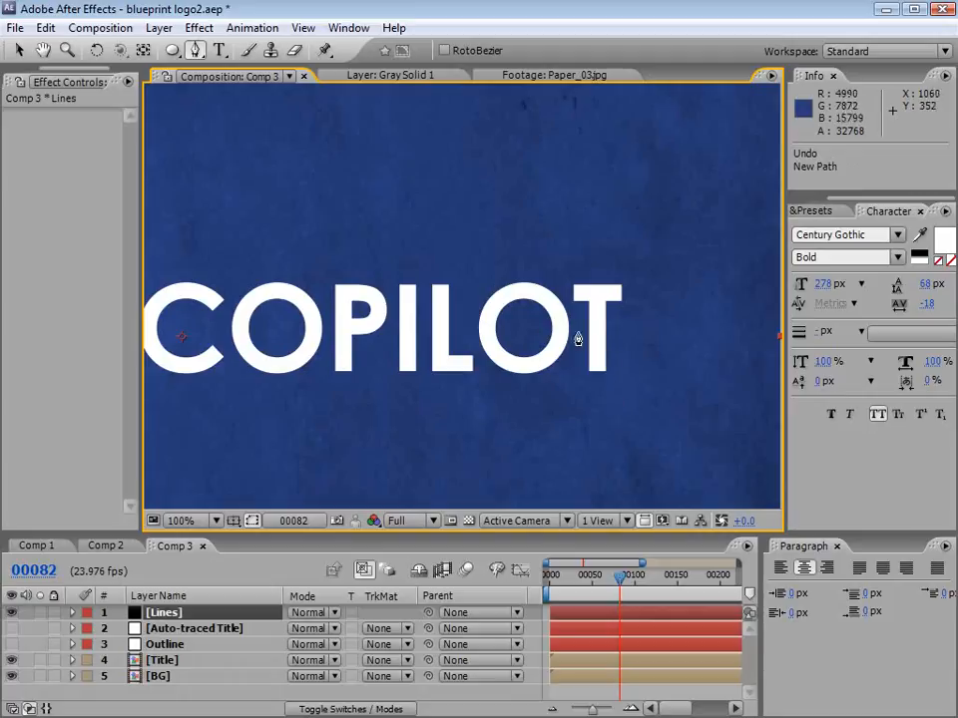
left_click(477, 205)
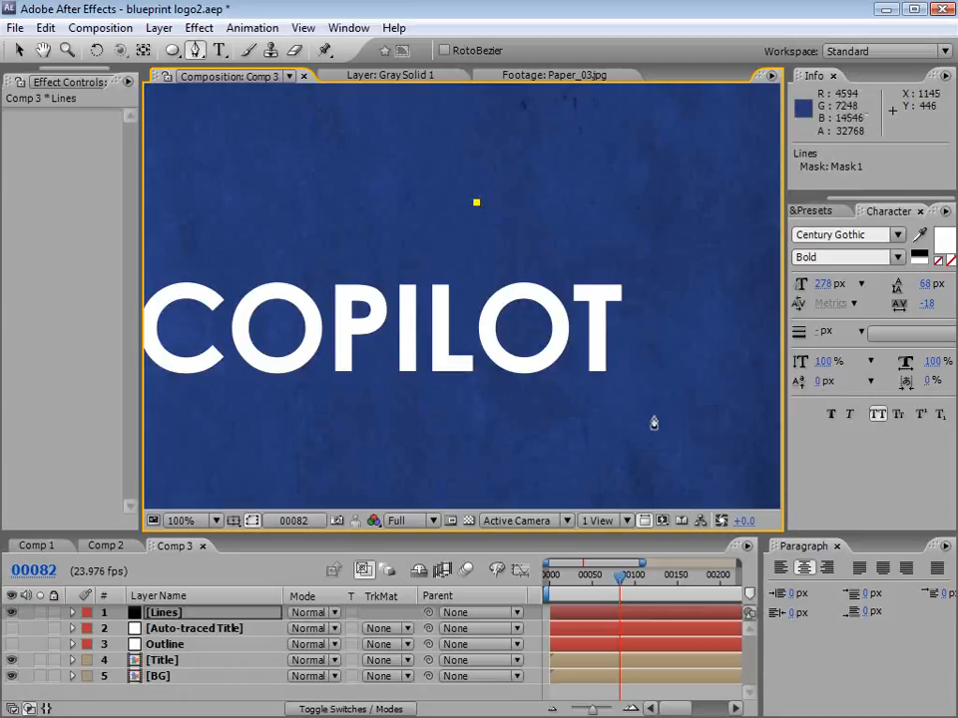
left_click(655, 381)
key("v")
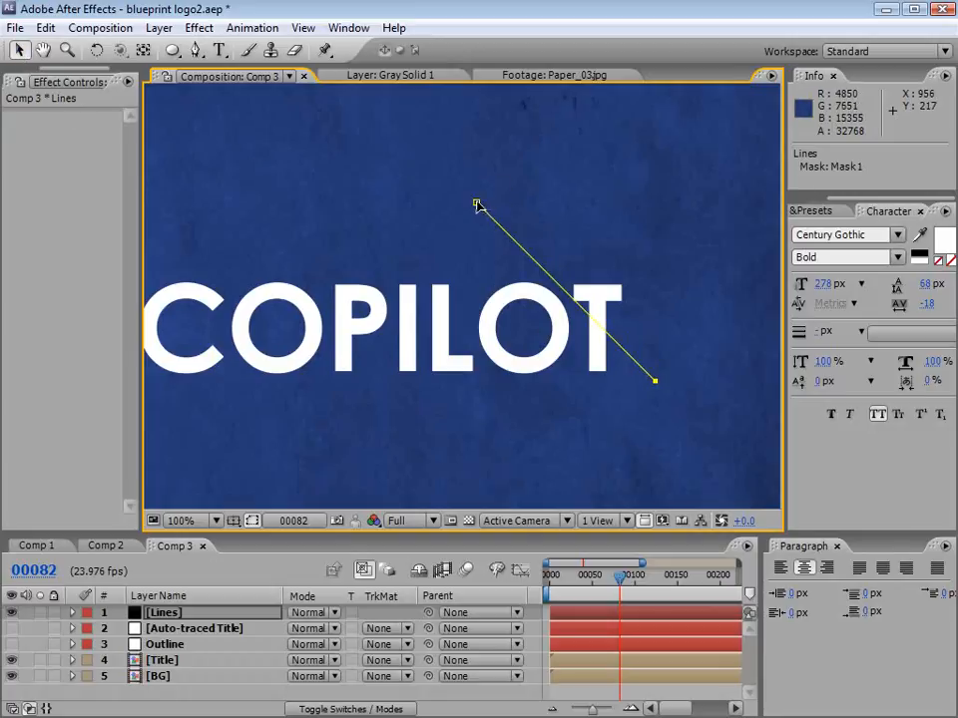
left_click_drag(660, 387, 651, 392)
Step: Duplicate the diagonal mask line and place the copy parallel, just to the left of the original
left_click(100, 28)
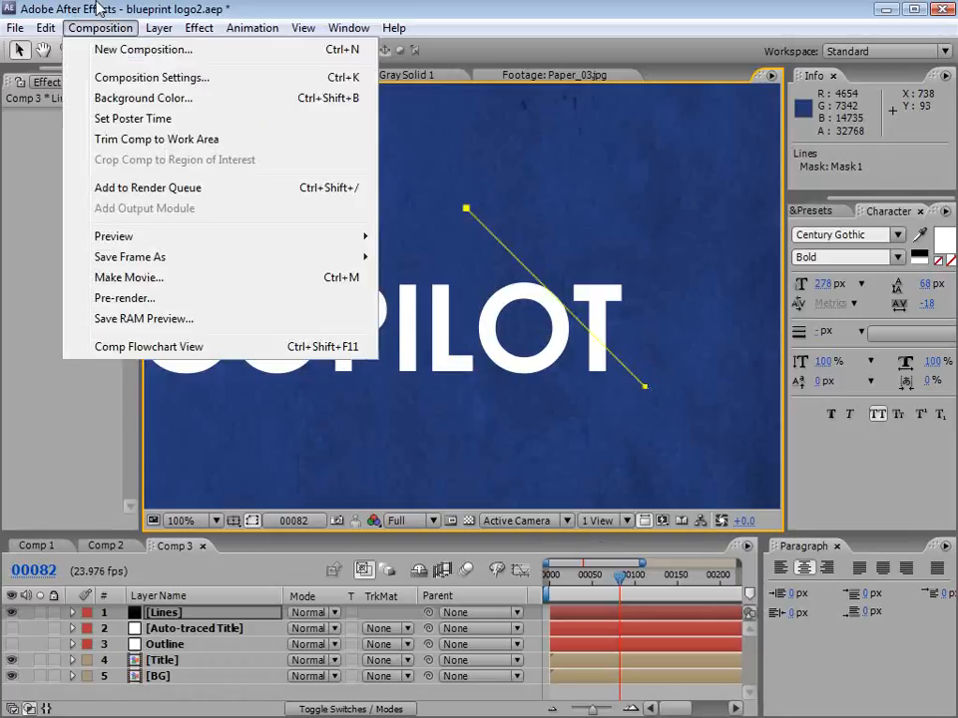
left_click(98, 10)
left_click(467, 237)
left_click(466, 211)
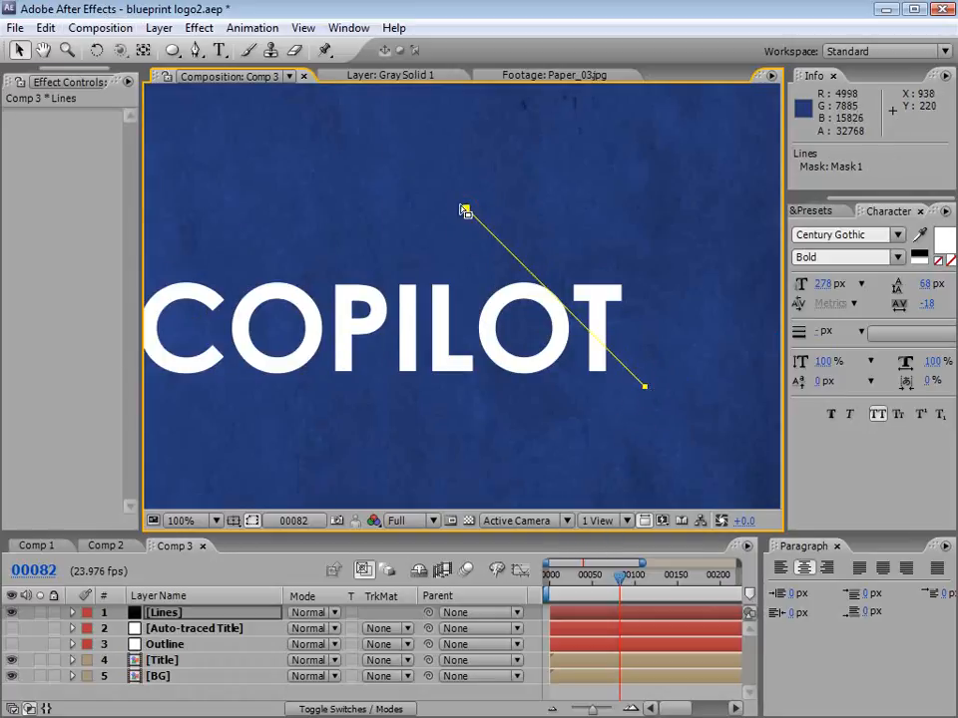
key("ctrl+z")
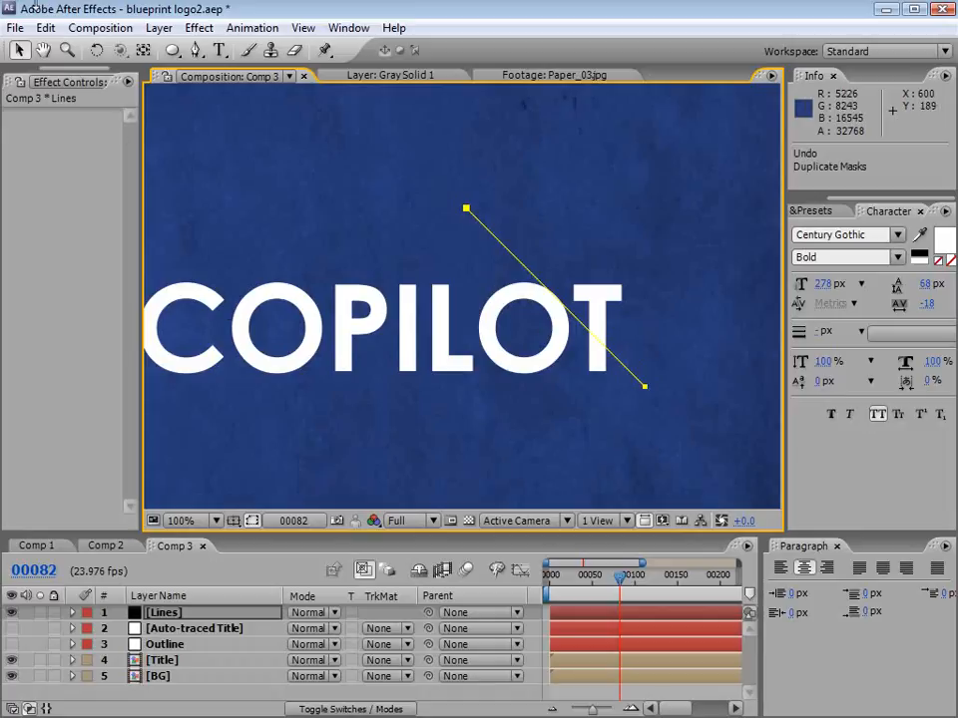
left_click(46, 28)
left_click(100, 231)
left_click_drag(645, 387, 623, 391)
Step: Extend the copied line's lower end along the diagonal to below COPILOT and shorten the original line's upper end
key("ctrl+z")
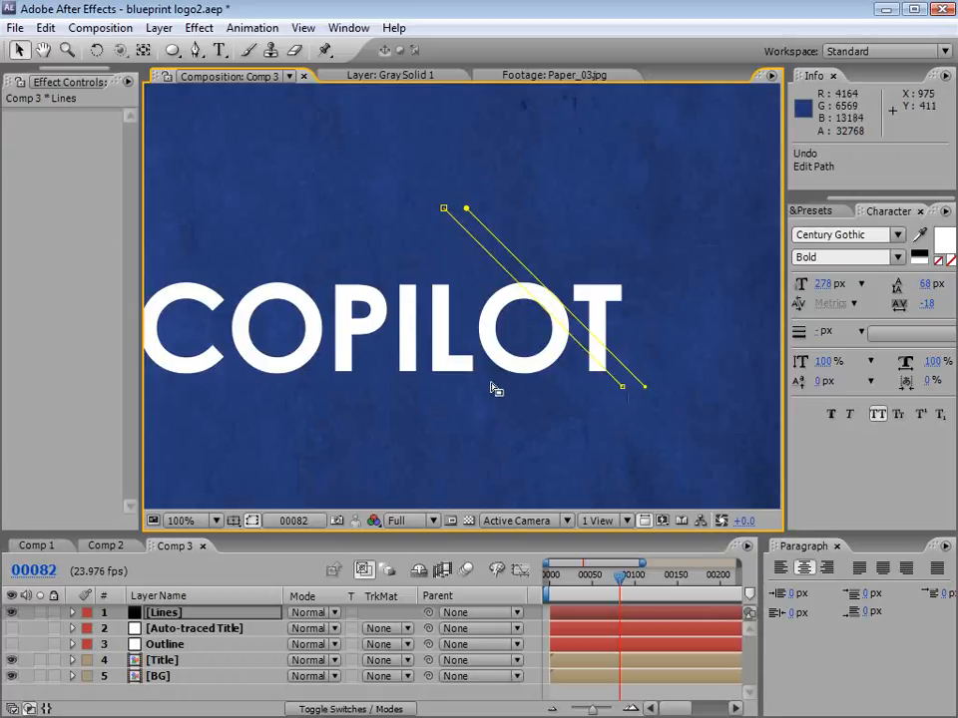
left_click_drag(622, 390, 658, 417)
left_click_drag(702, 459, 666, 432)
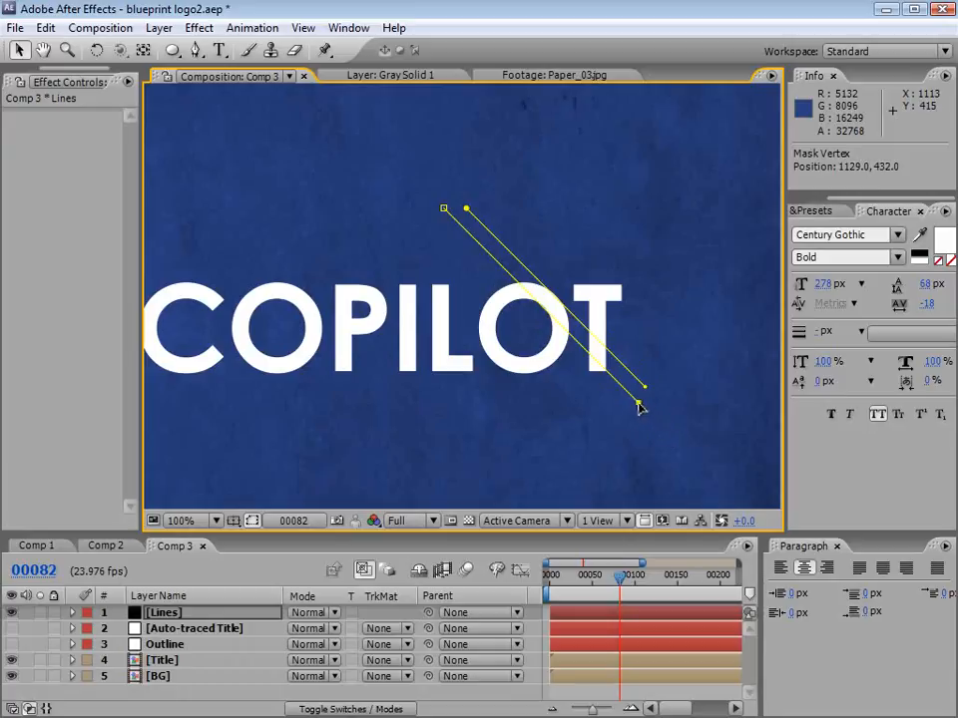
left_click_drag(466, 208, 488, 230)
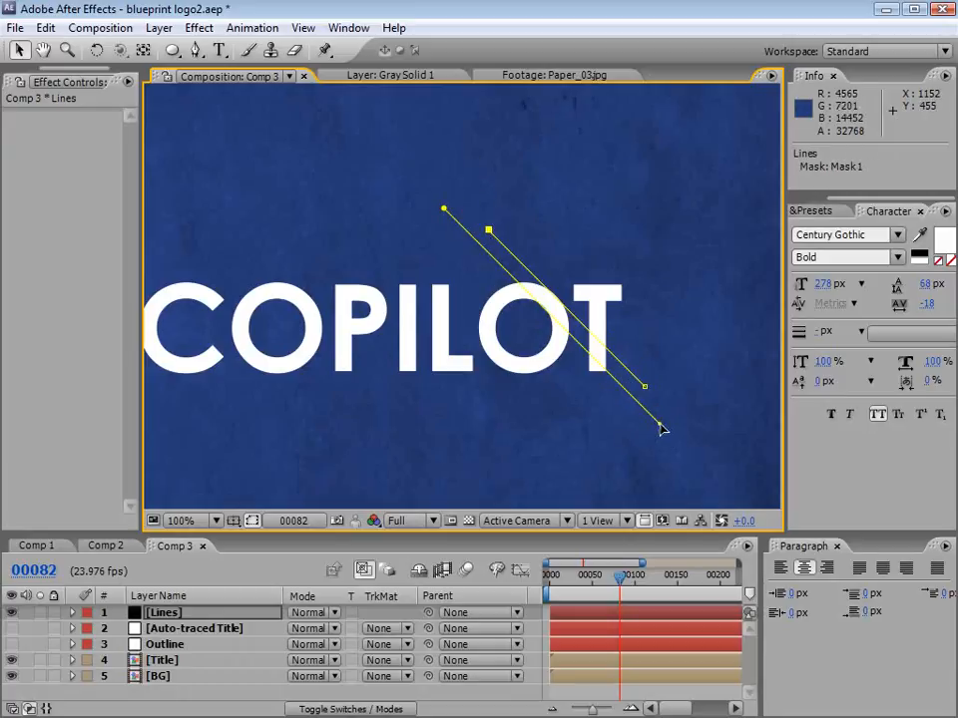
Step: Duplicate the longer diagonal line three times, spacing the parallel copies leftward across COPILOT
left_click(444, 210, "shift")
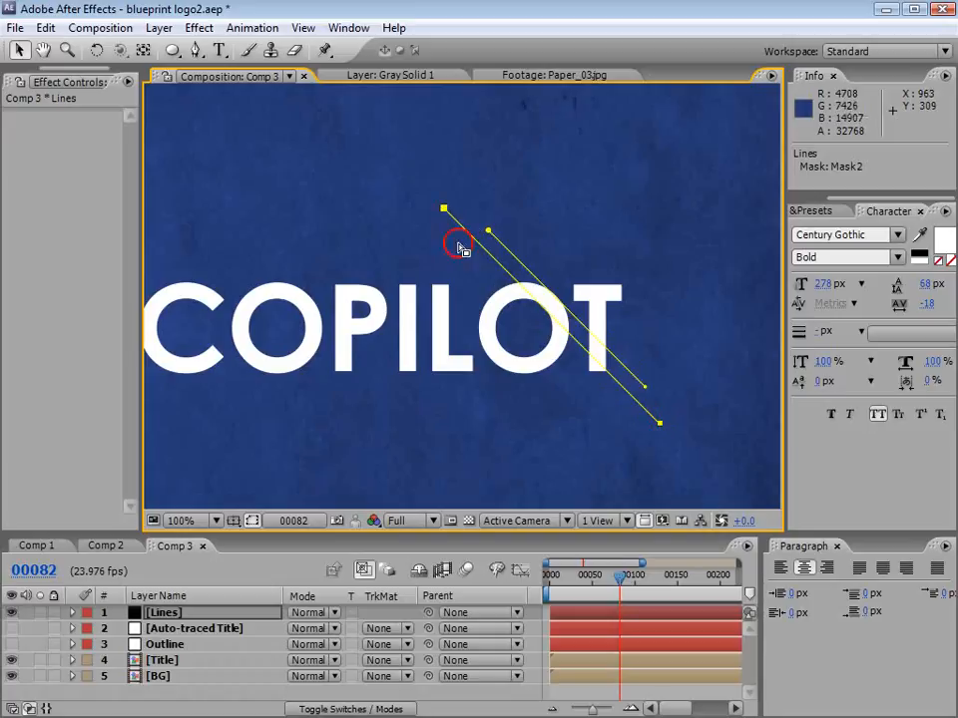
key("ctrl+d")
left_click_drag(659, 424, 515, 443)
key("ctrl+d")
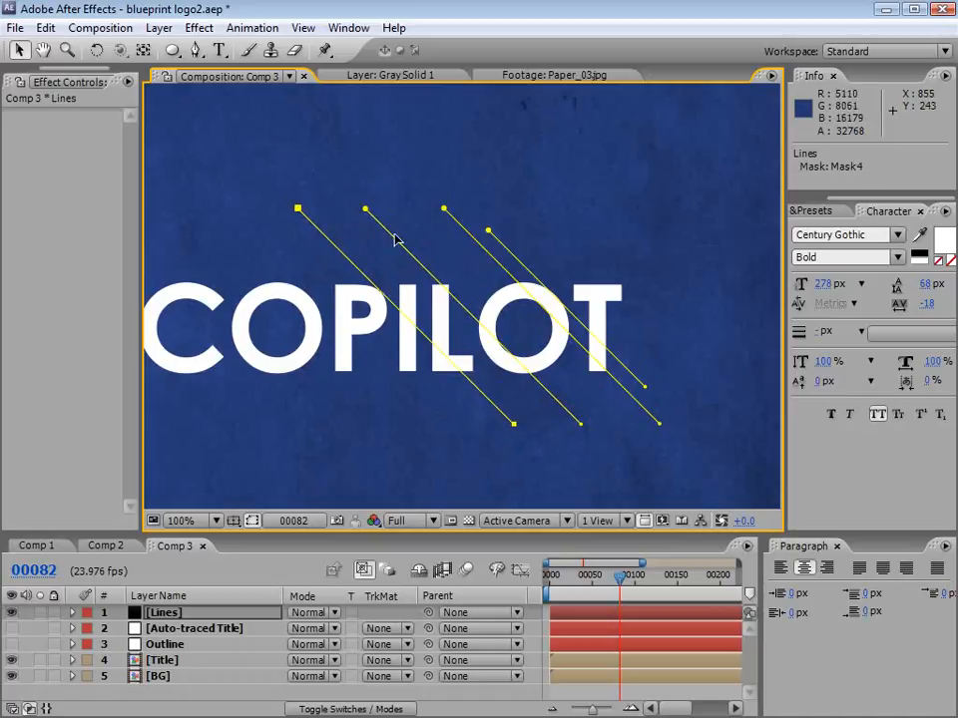
key("ctrl+d")
left_click_drag(514, 424, 442, 439)
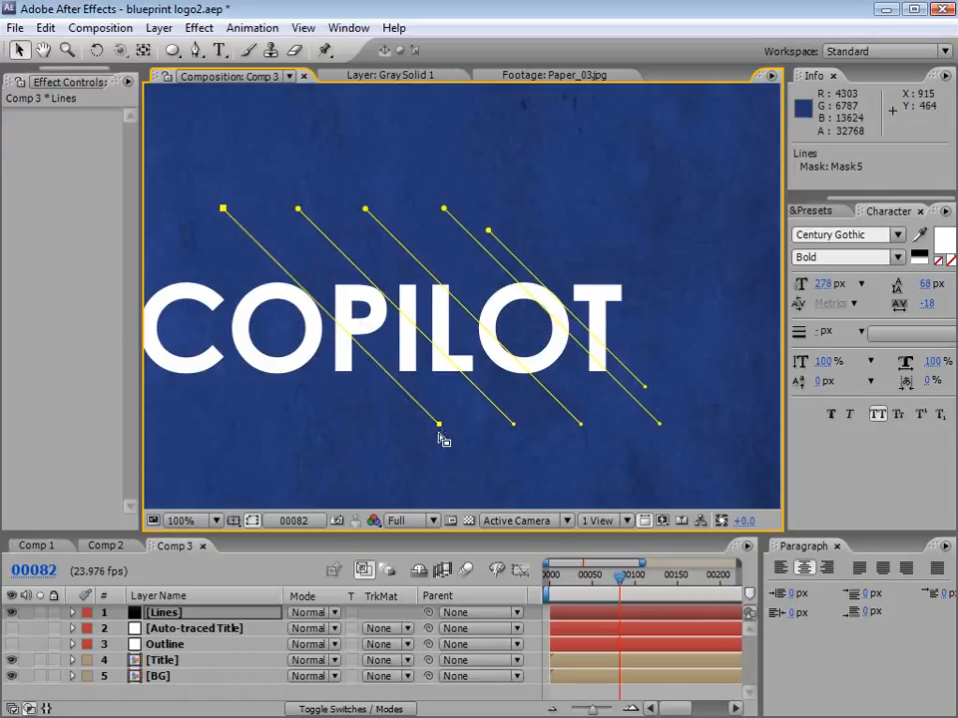
Step: Add two more parallel copies, one close beside the last diagonal and one further left across the C of COPILOT
key("space")
left_click_drag(353, 381, 504, 383)
key("ctrl+d")
left_click_drag(589, 426, 393, 441)
key("ctrl+d")
Step: Add two more parallel copies of the diagonal line across the right half of VIDEO
key("space")
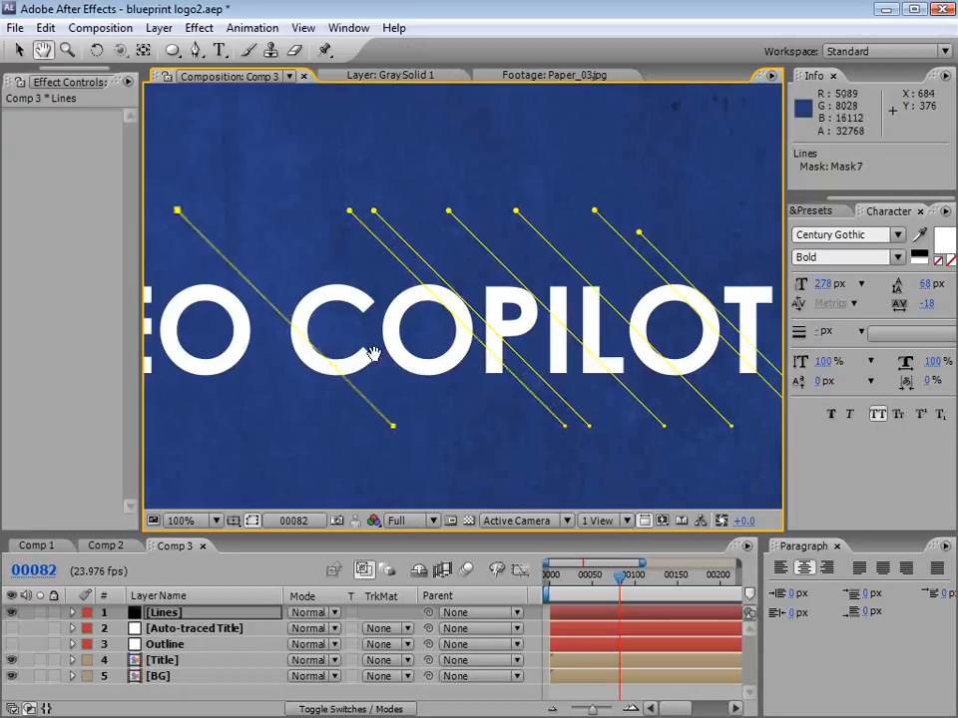
left_click_drag(371, 354, 595, 357)
key("ctrl+d")
left_click_drag(620, 430, 487, 447)
key("space")
left_click_drag(340, 376, 501, 368)
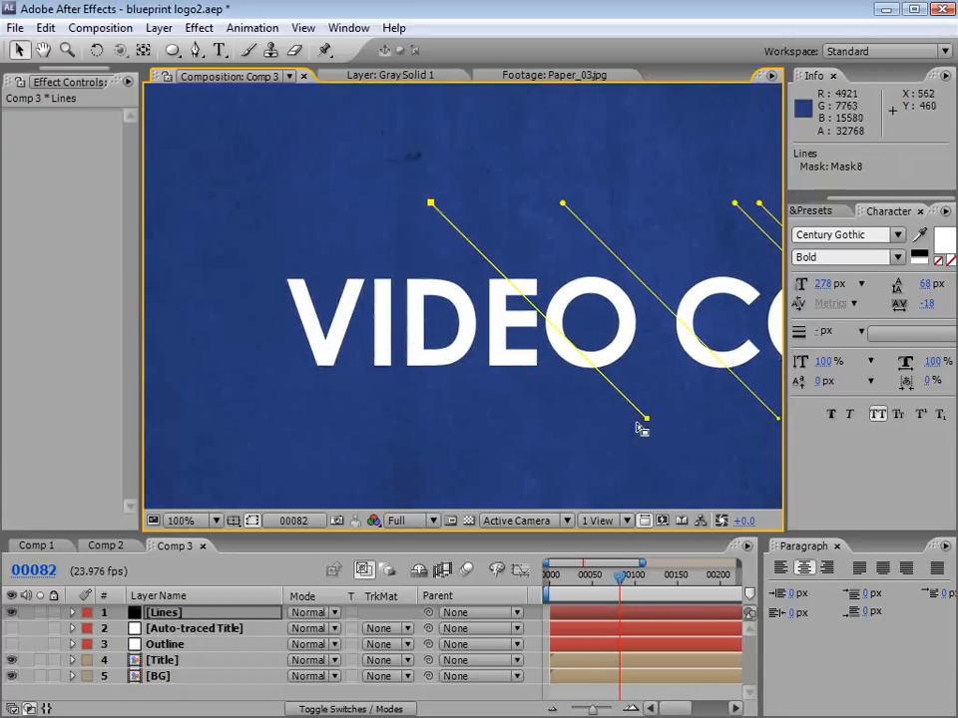
key("ctrl+d")
left_click_drag(642, 429, 594, 430)
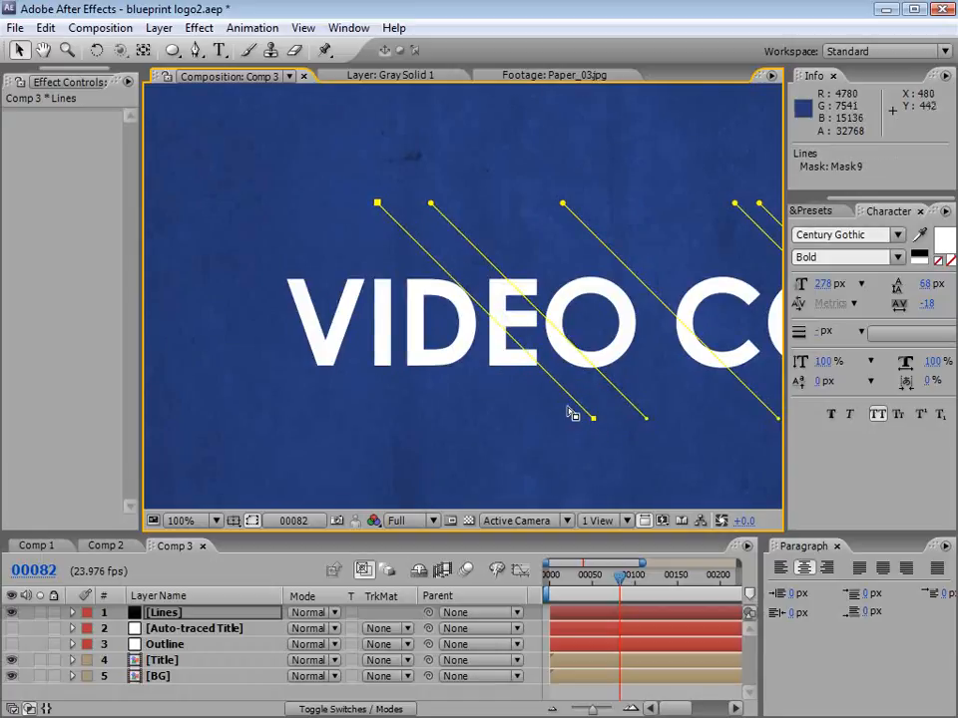
Step: Extend the lower end of the diagonal starting above COPILOT's C and shorten the upper end of the line just right of it
key("space")
left_click_drag(697, 327, 490, 328)
scroll(593, 378, "down", 1)
left_click_drag(675, 361, 560, 363)
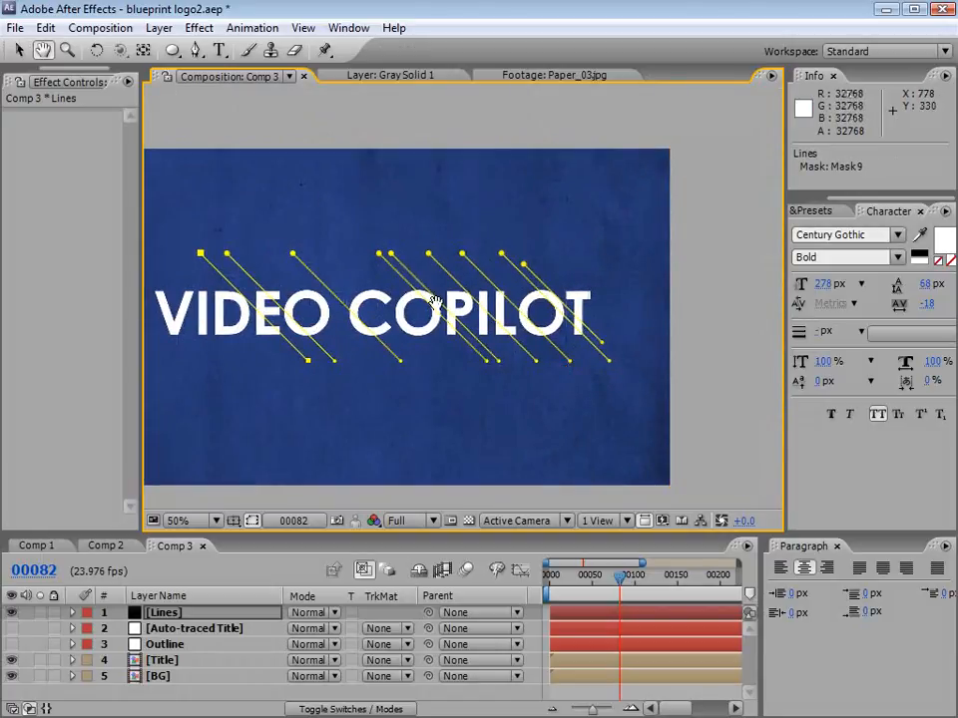
key("grave")
scroll(477, 344, "up", 1)
key("space")
left_click_drag(405, 423, 515, 391)
left_click_drag(640, 489, 664, 516)
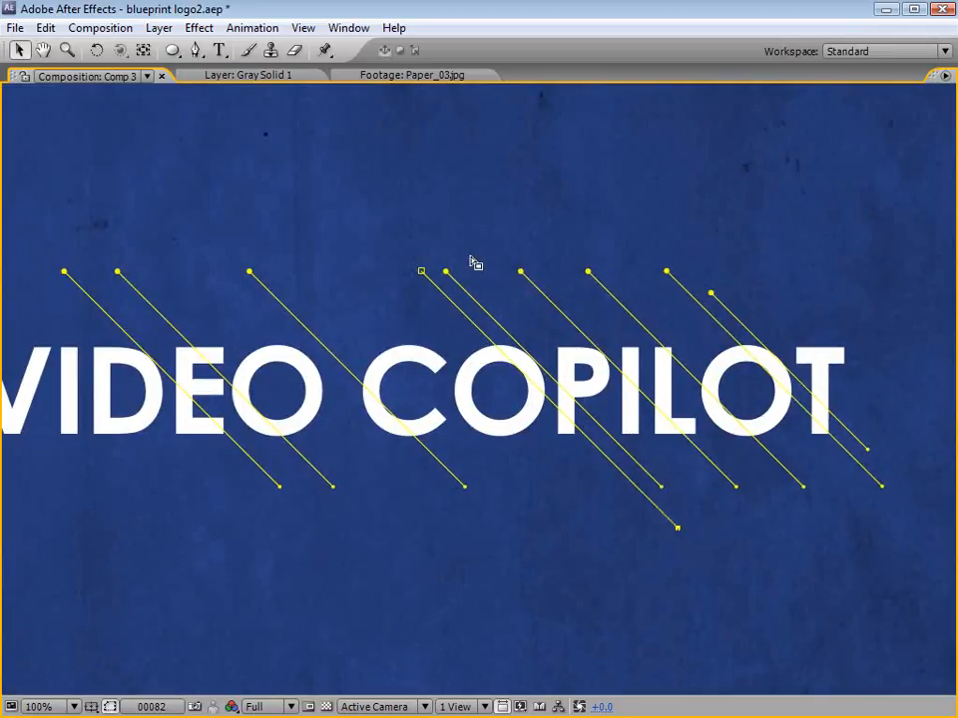
left_click_drag(448, 272, 481, 310)
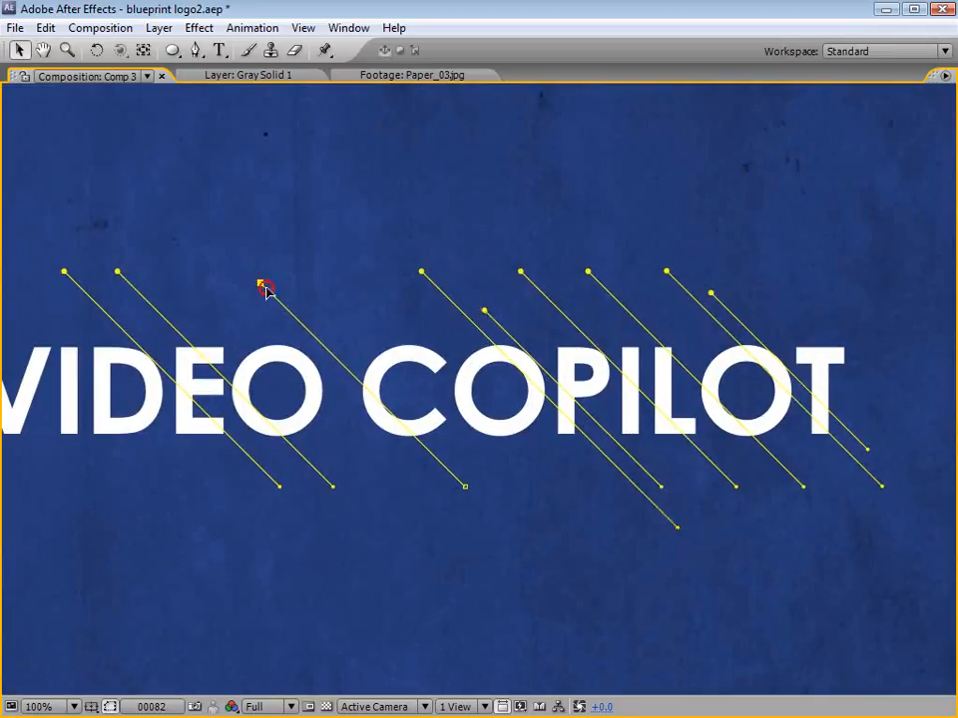
Step: Shorten the upper ends of three diagonals over COPILOT by different amounts so that their starting points are staggered
left_click_drag(520, 273, 588, 338)
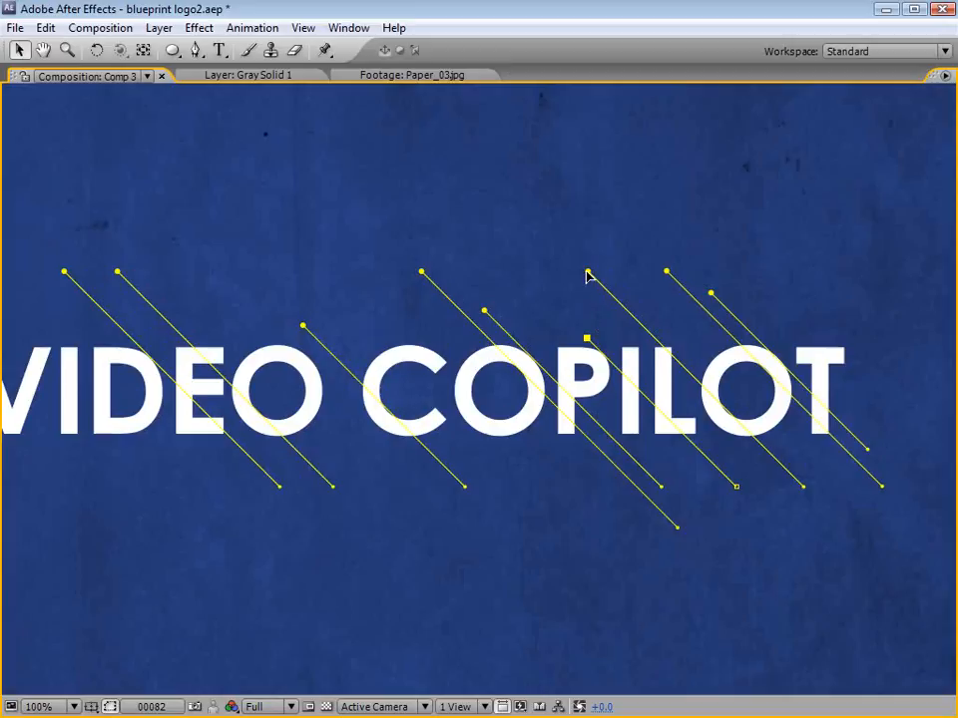
left_click_drag(588, 273, 632, 309)
left_click_drag(422, 272, 440, 291)
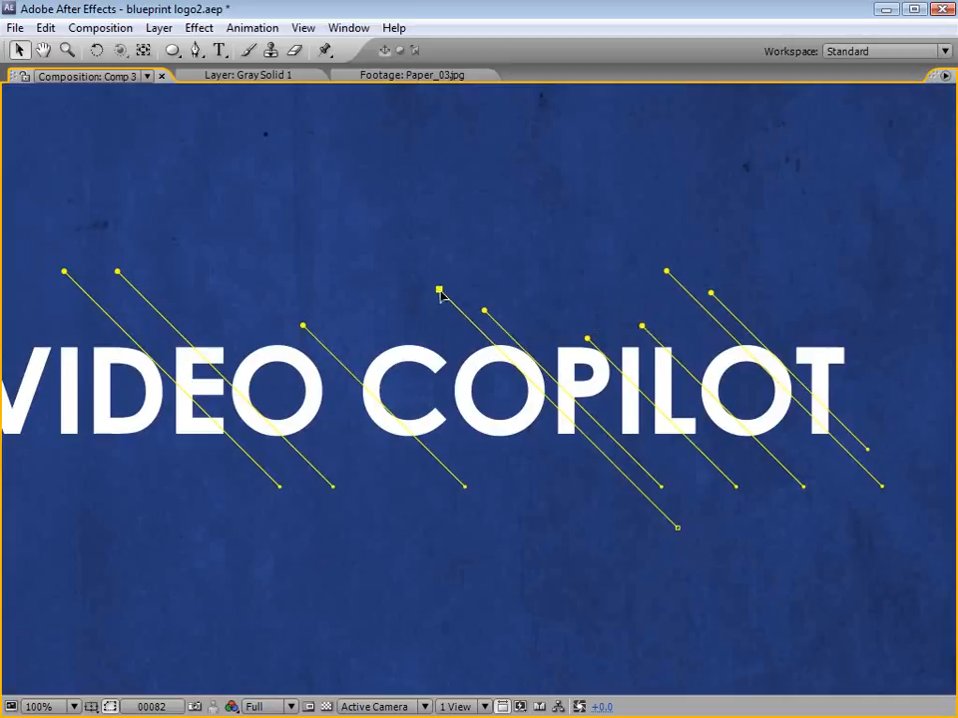
Step: Shorten the upper ends of the two diagonals over VIDEO and pull in the leftmost one's lower end
left_click_drag(118, 272, 174, 330)
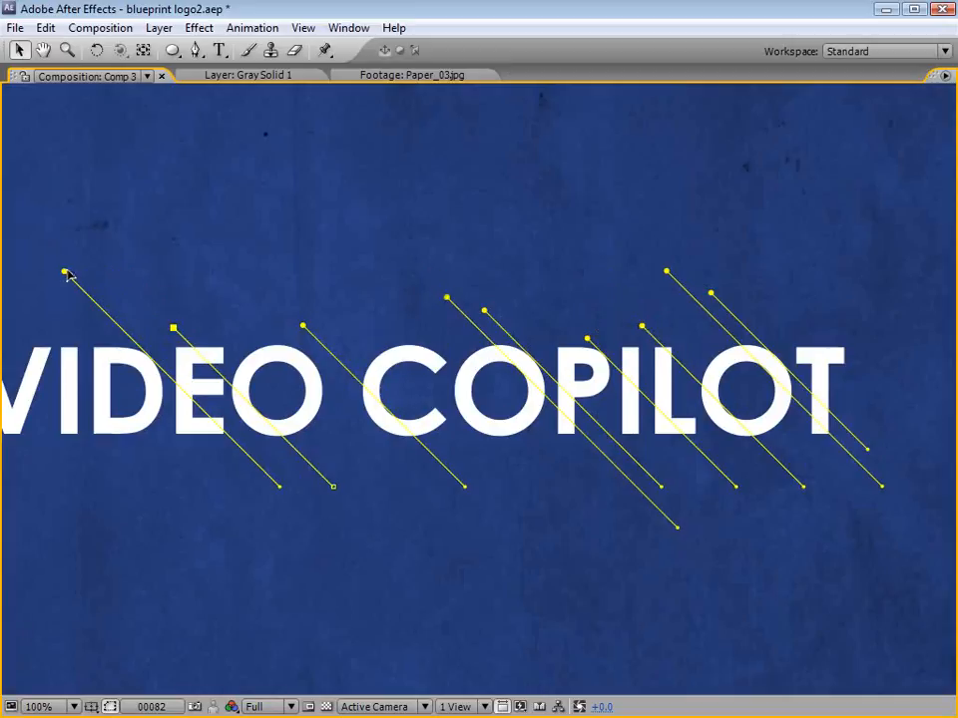
left_click_drag(66, 274, 94, 304)
left_click_drag(270, 488, 238, 456)
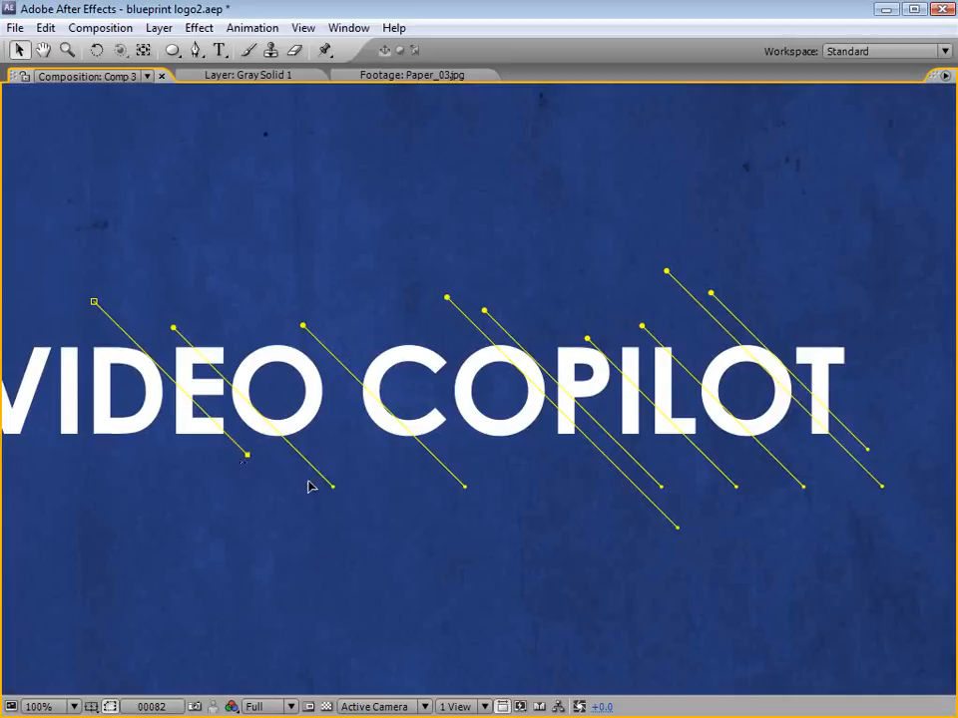
Step: Shorten the lower ends of the diagonals running over VIDEO's O, the C and COPILOT's later letters by varying amounts
left_click_drag(335, 488, 324, 477)
left_click_drag(471, 489, 429, 454)
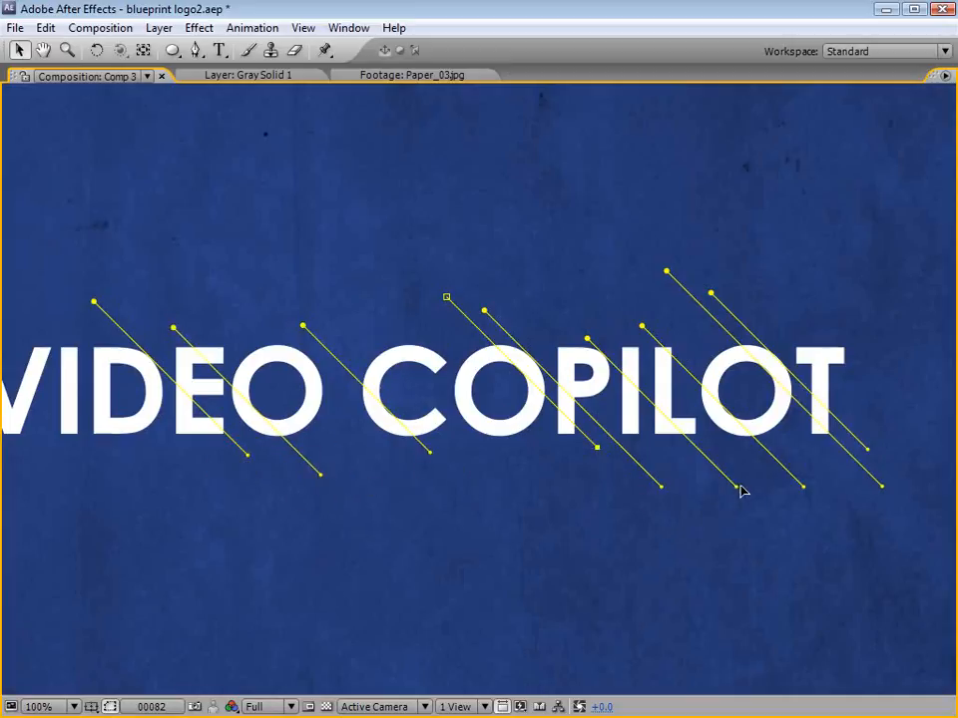
left_click_drag(739, 489, 705, 461)
left_click_drag(808, 489, 771, 455)
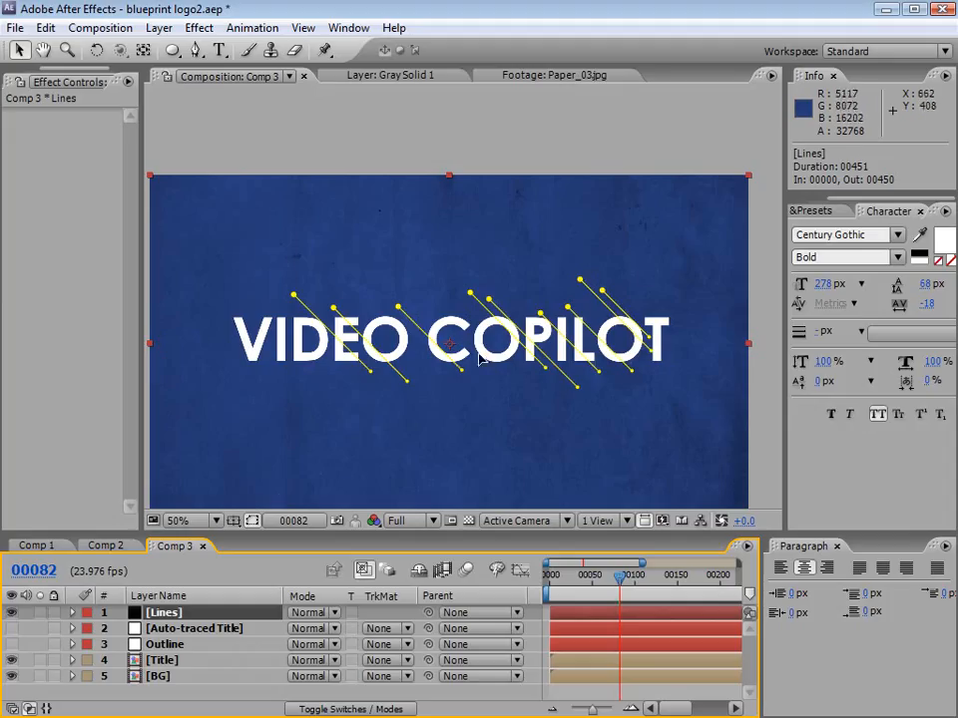
Step: Add a 1280 × 720 black solid above the Lines layer and set its opacity to 0%
left_click(158, 27)
mouse_move(249, 49)
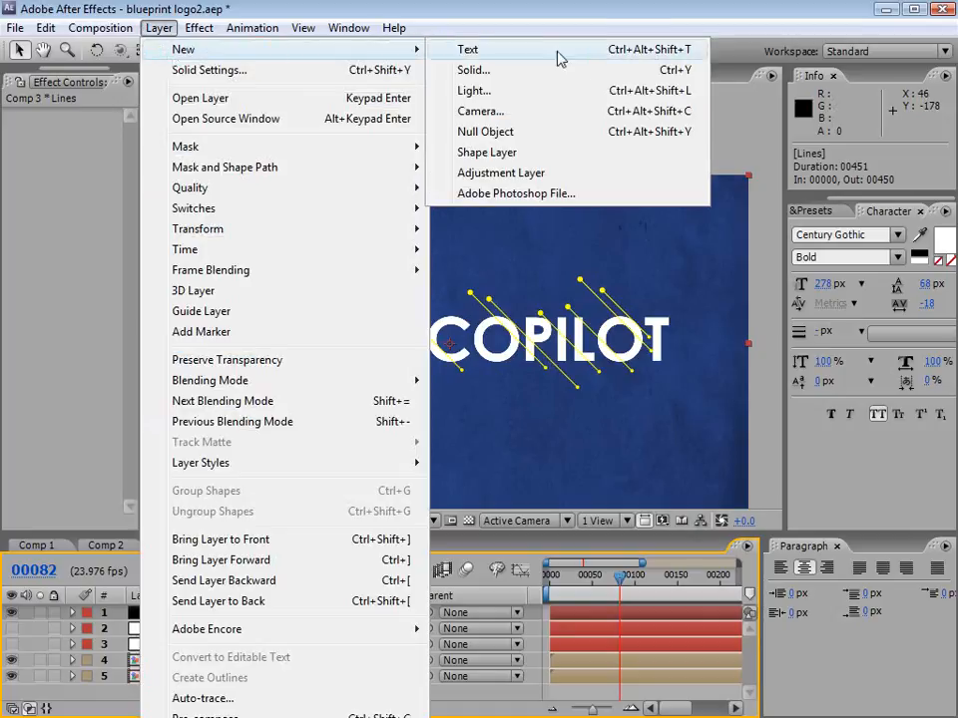
left_click(504, 73)
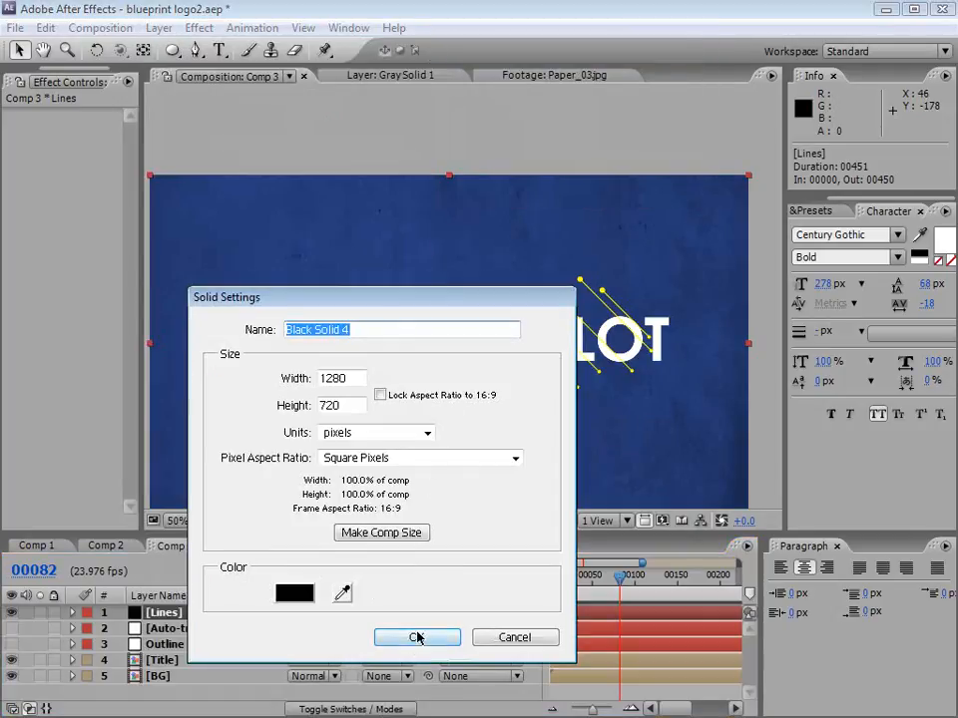
left_click(418, 635)
left_click(169, 611)
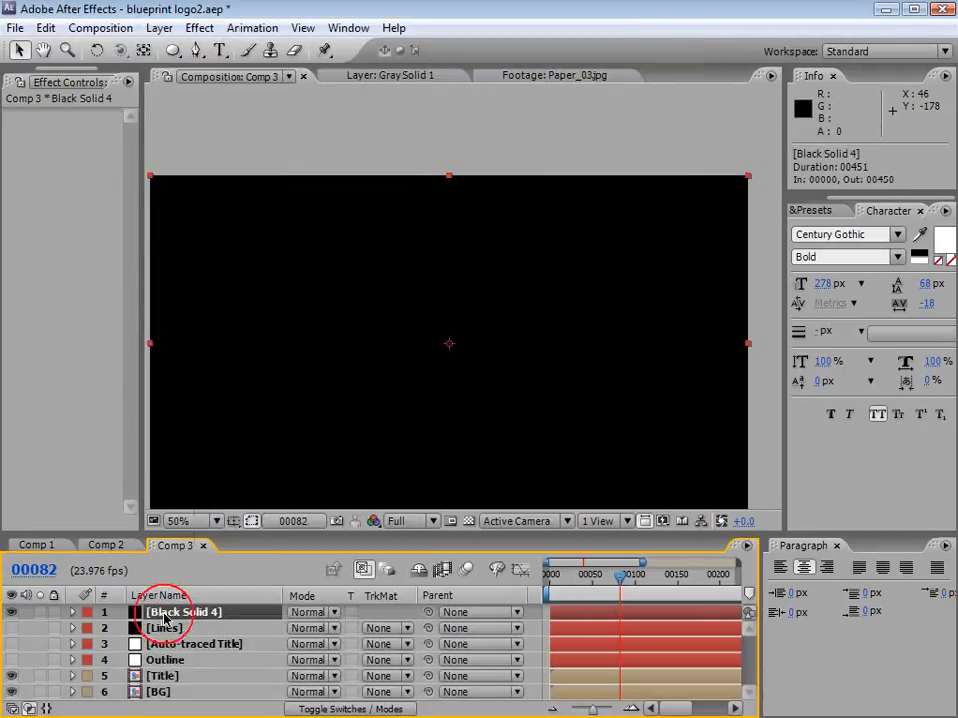
key("t")
left_click(297, 628)
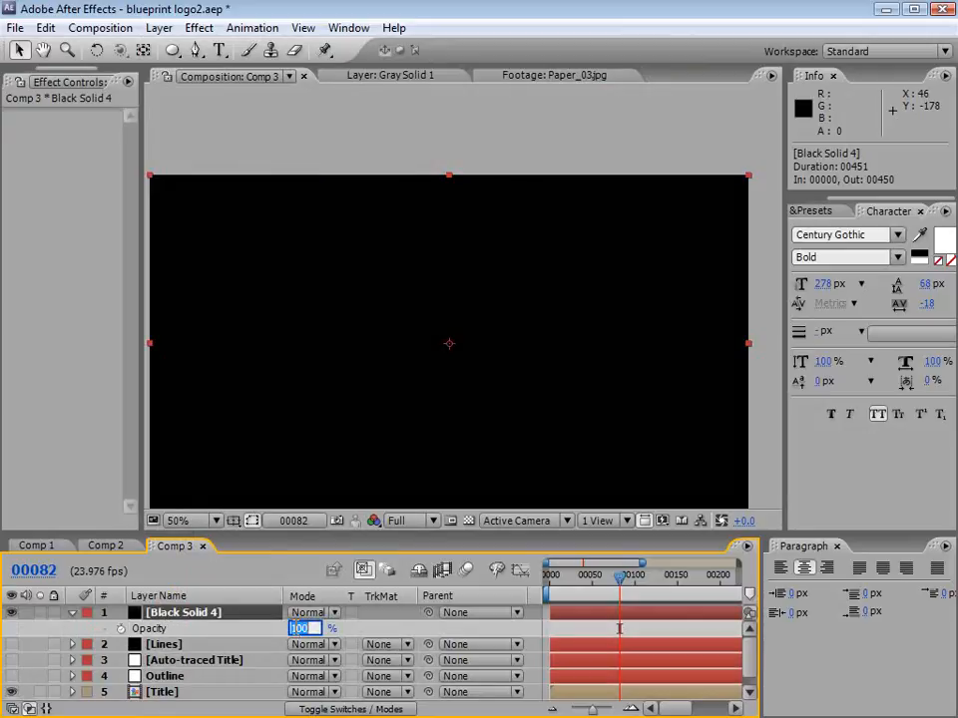
type("0")
key("Return")
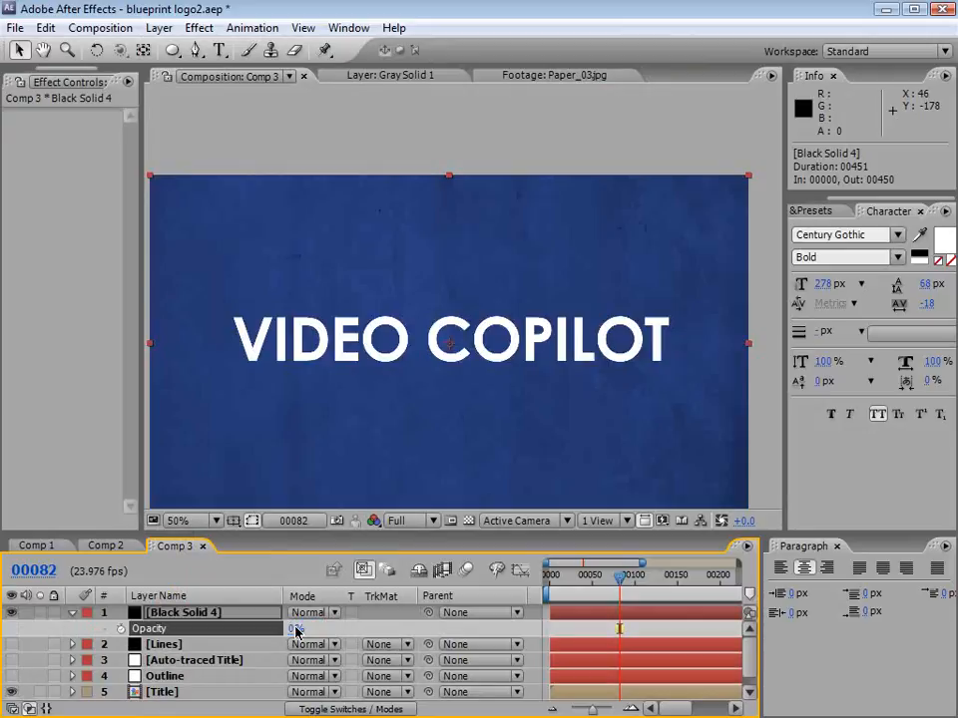
Step: Draw an opposite-leaning diagonal path on the transparent solid and position it across COPILOT's final O and T
left_click(196, 50)
scroll(657, 401, "up", 1)
left_click_drag(665, 398, 410, 371)
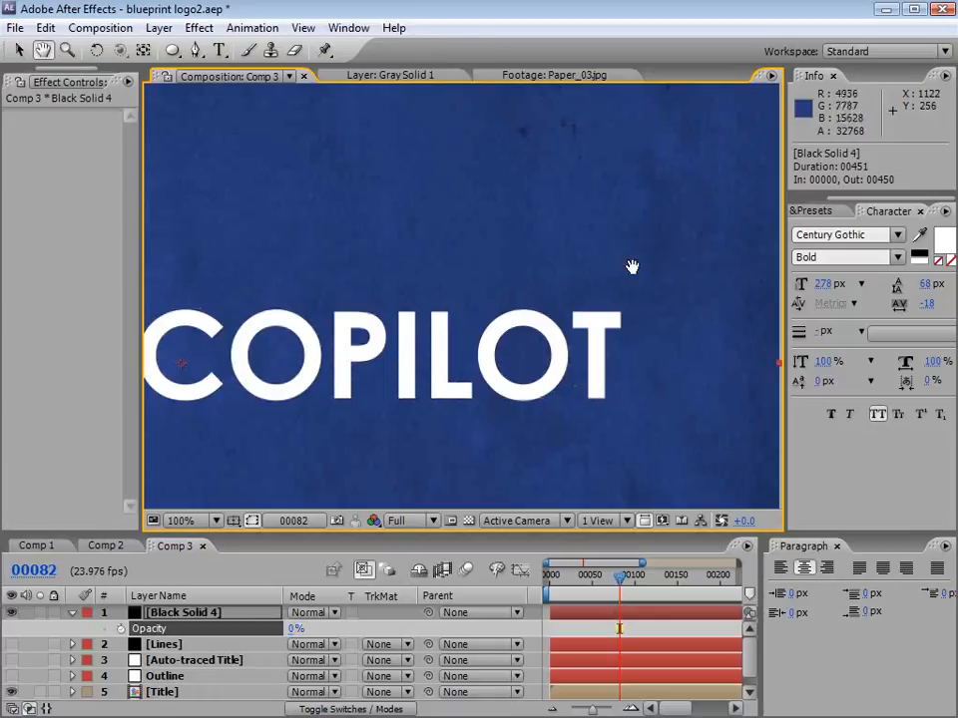
left_click(623, 224)
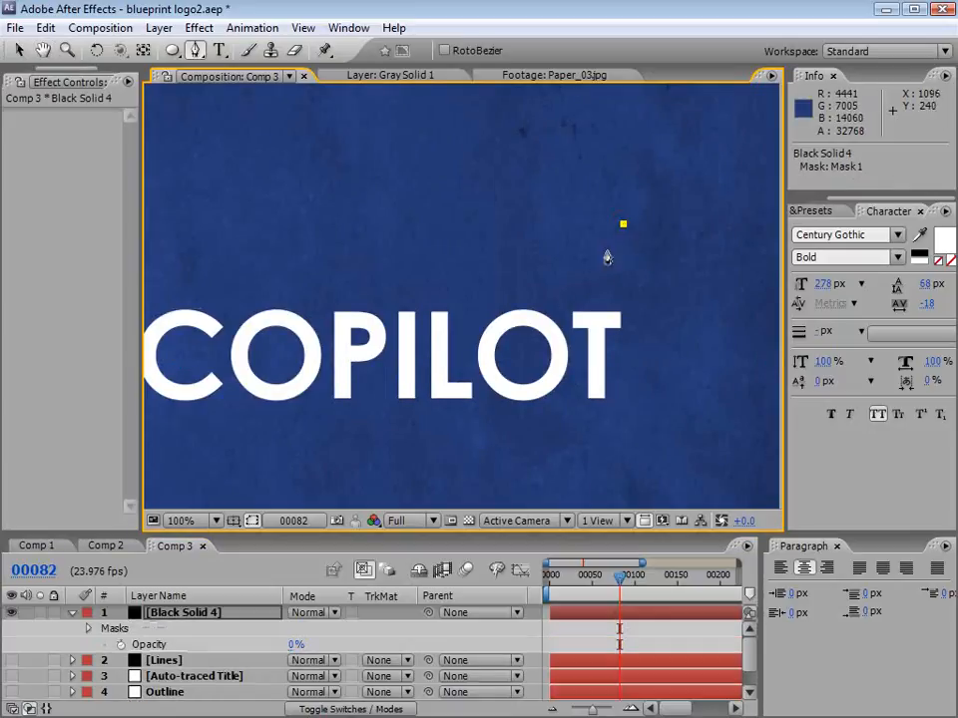
left_click(455, 391)
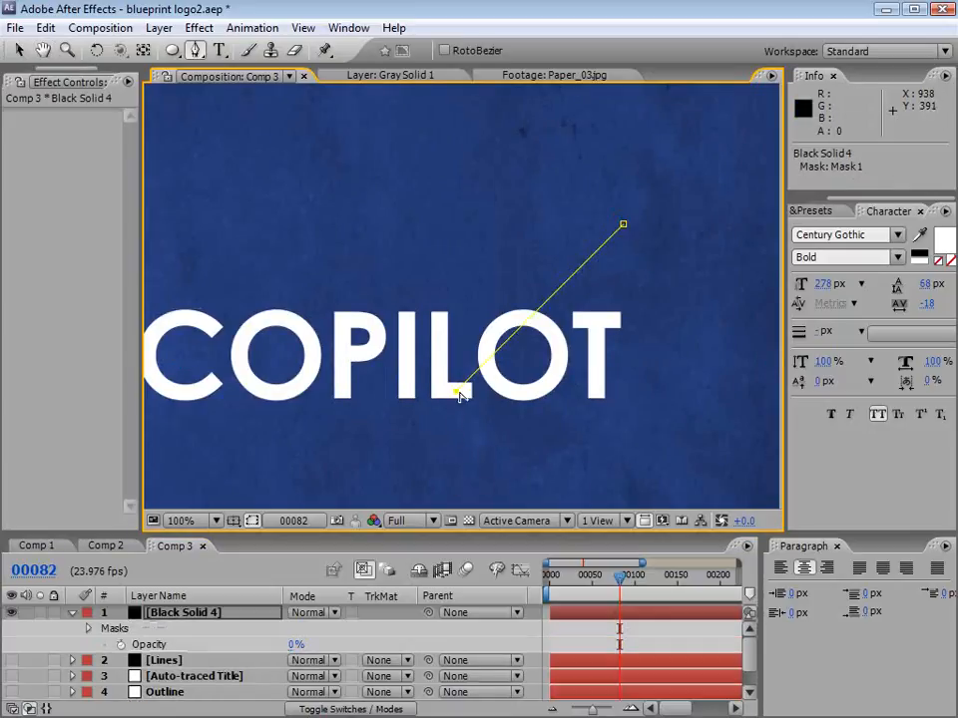
key("v")
left_click_drag(457, 394, 496, 447)
left_click(544, 304)
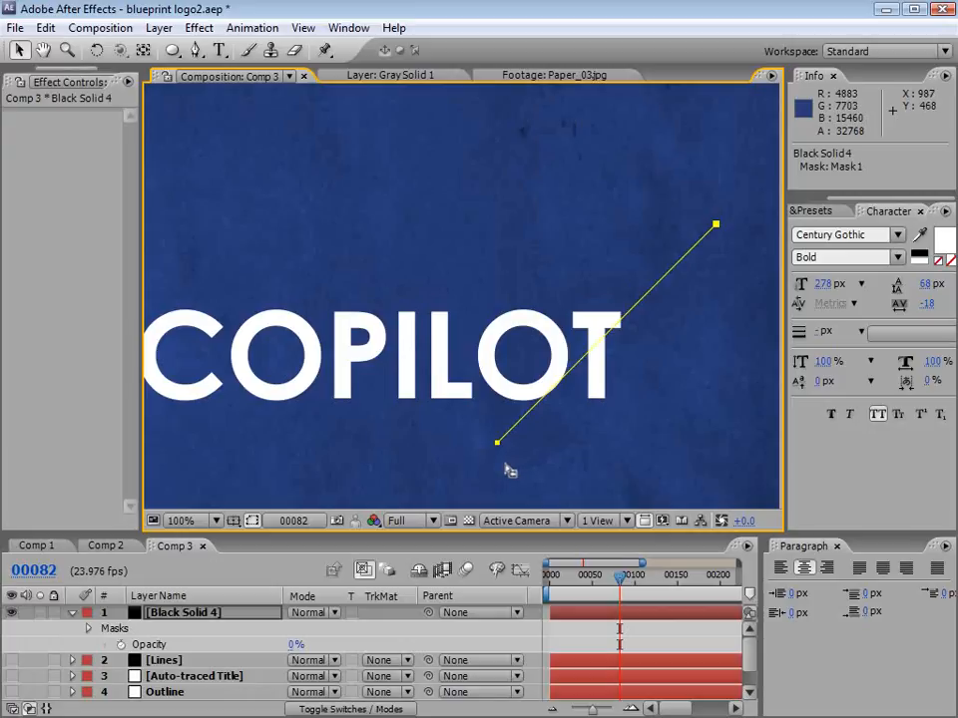
Step: Duplicate the opposite-leaning diagonal several times and space the parallel copies unevenly from COPILOT's end back to its C
key("ctrl+d")
left_click_drag(496, 446, 227, 445)
key("ctrl+d")
key("ctrl+d")
key("ctrl+d")
key("space")
left_click_drag(447, 397, 676, 377)
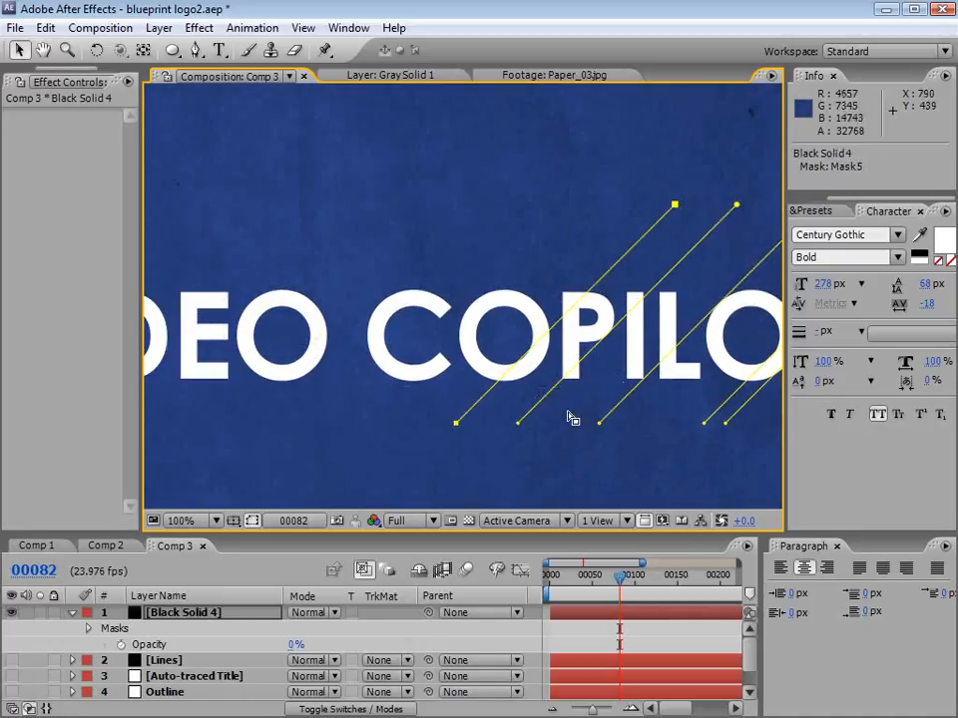
key("ctrl+d")
left_click_drag(456, 425, 334, 425)
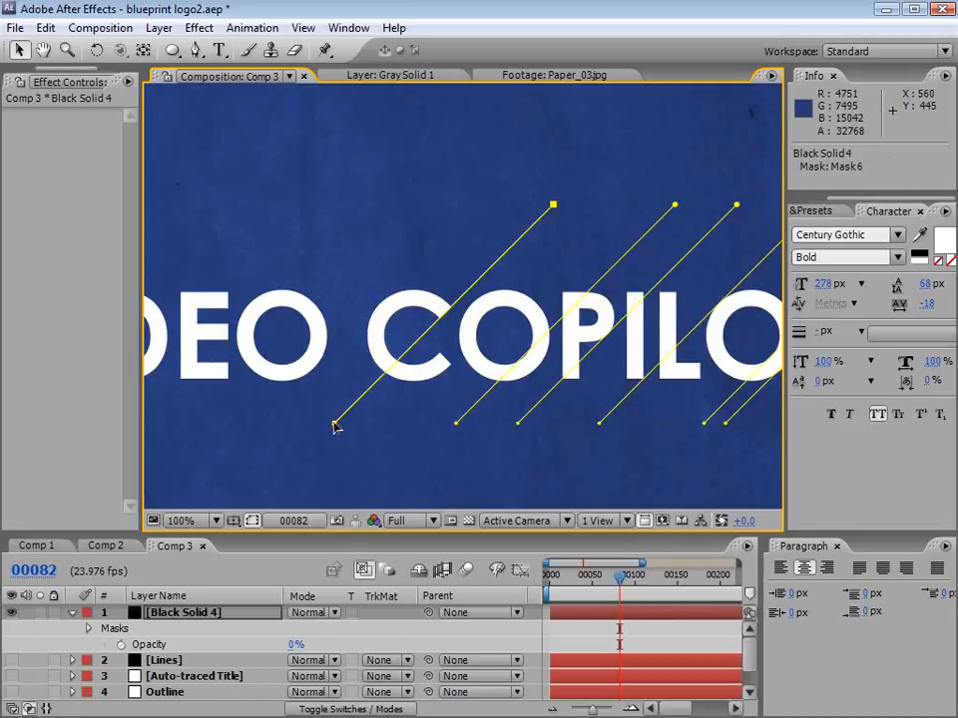
Step: Extend the upper ends of the opposite-leaning diagonals above COPILOT's C and P to vary their lengths, and hide the layer
key("comma")
left_click_drag(551, 299, 577, 274)
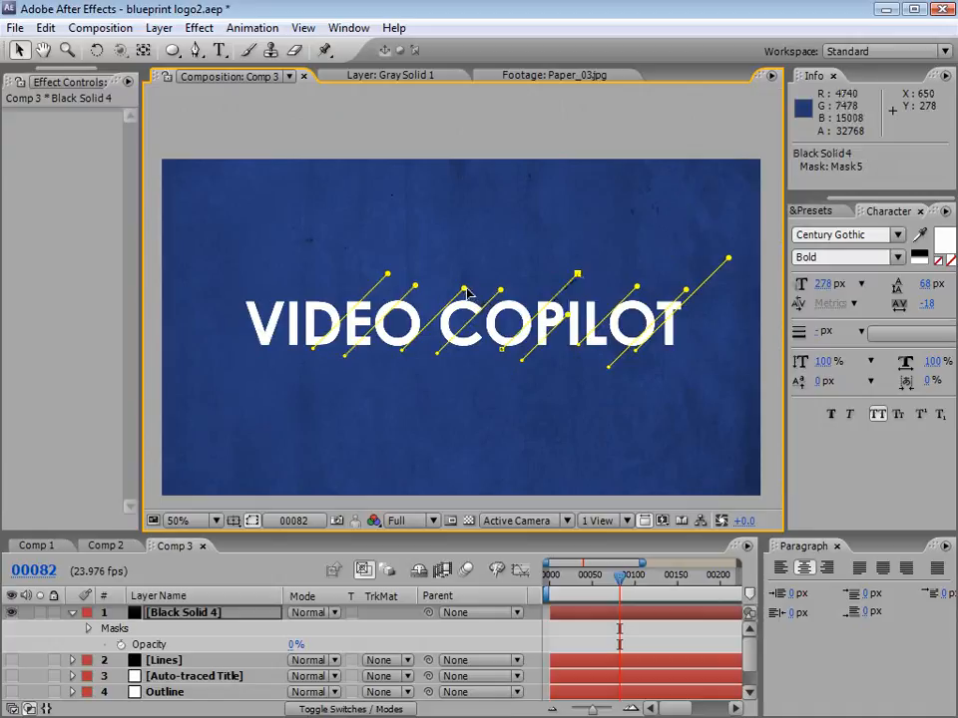
left_click_drag(464, 290, 475, 279)
left_click(495, 265)
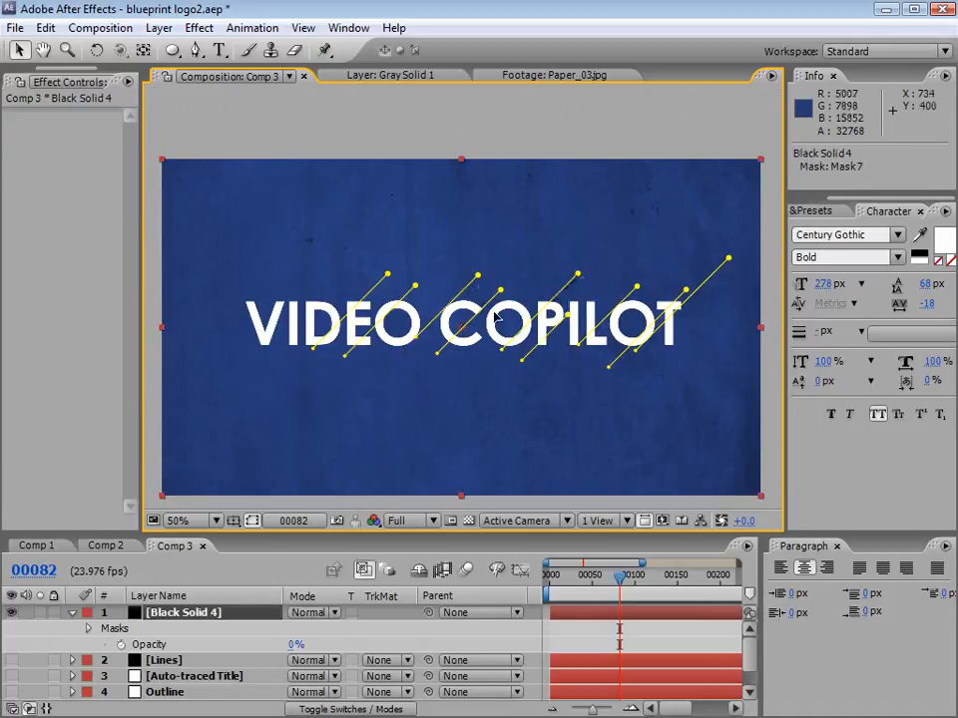
left_click(562, 635)
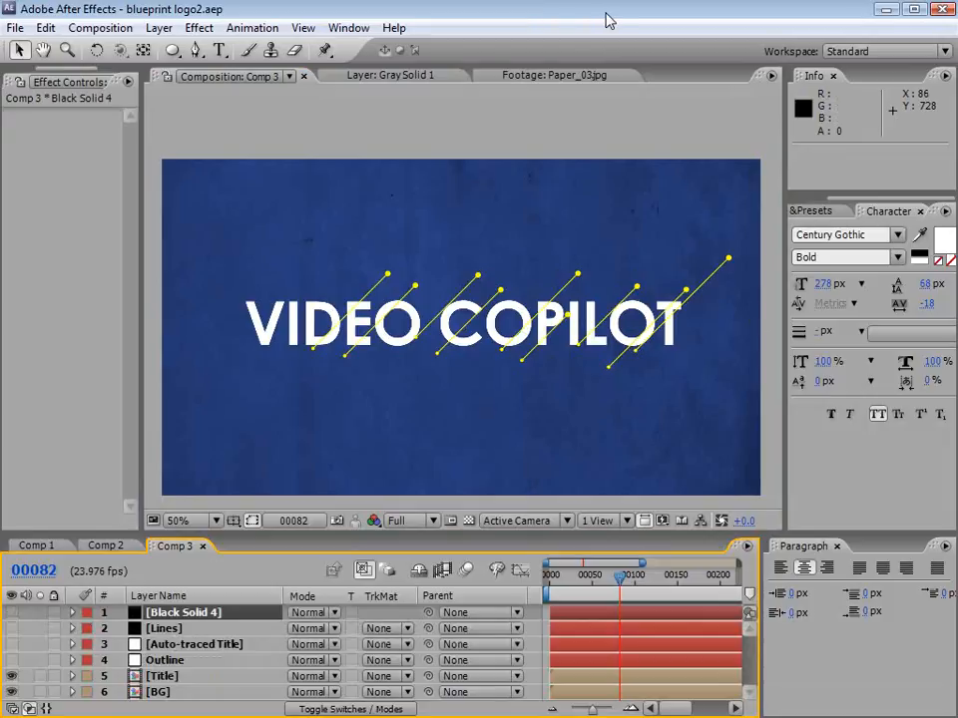
Step: Add another black solid on top and rename the Lines layer as Diag 1
left_click(159, 27)
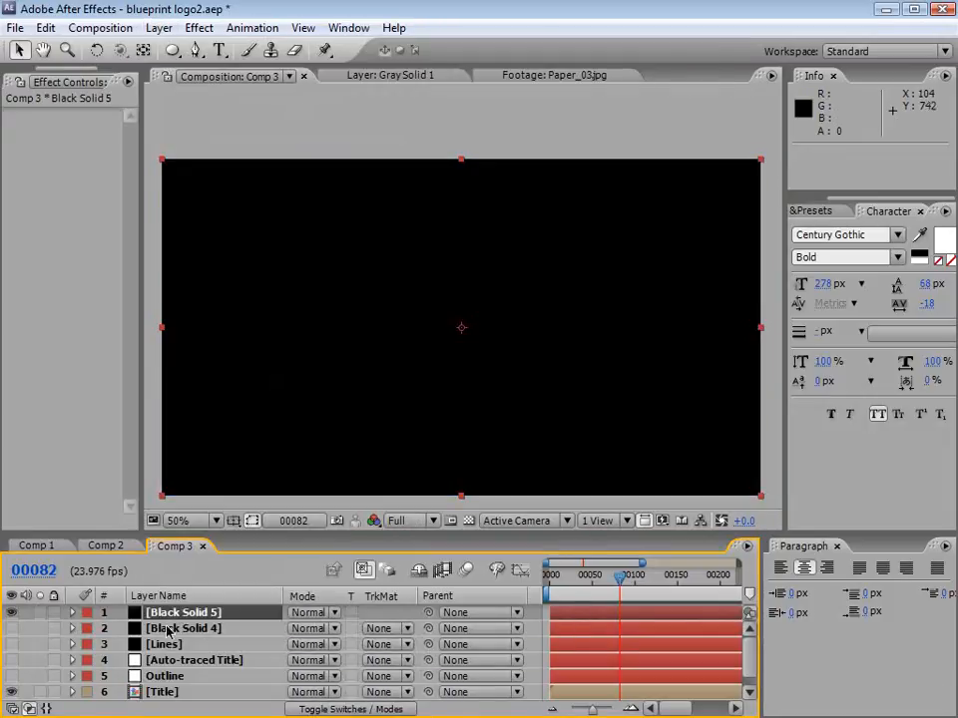
left_click(171, 645)
key("Return")
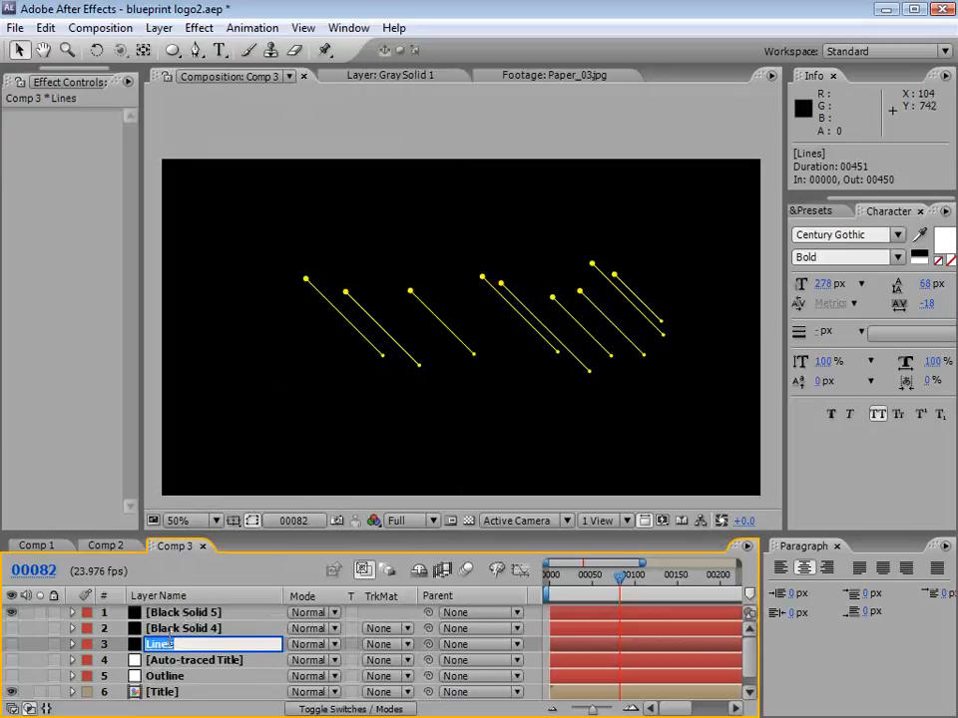
type("Diag 1")
key("Return")
Step: Rename the Black Solid 4 layer as Diiag 2 and the Black Solid 5 layer as Vertical
left_click(171, 629)
key("Return")
type("Di")
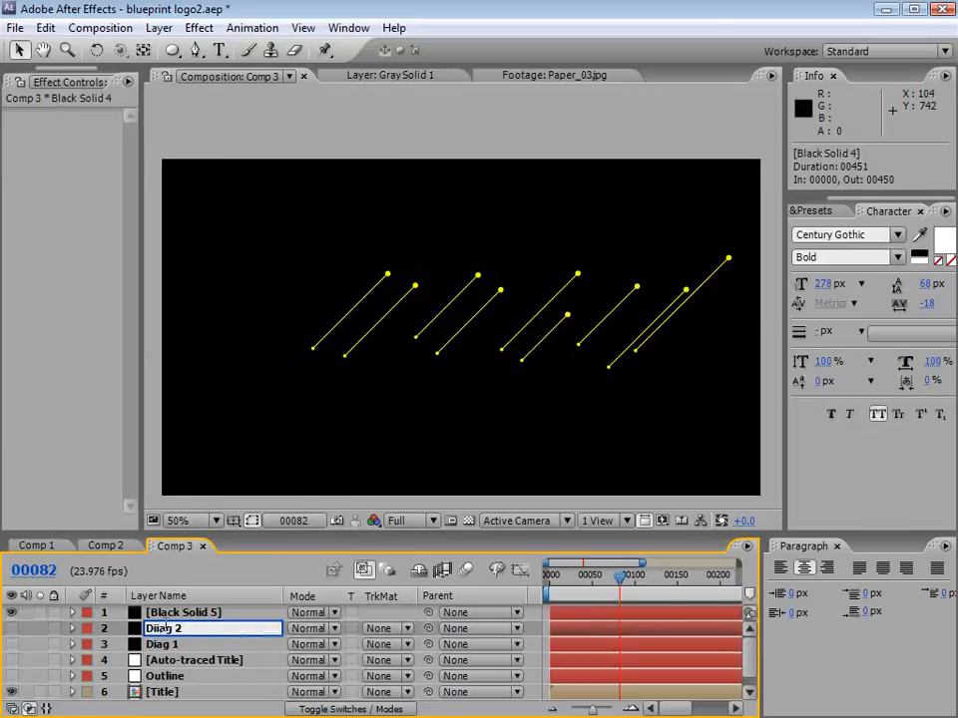
key("Return")
left_click(168, 612)
key("Return")
type("Ve")
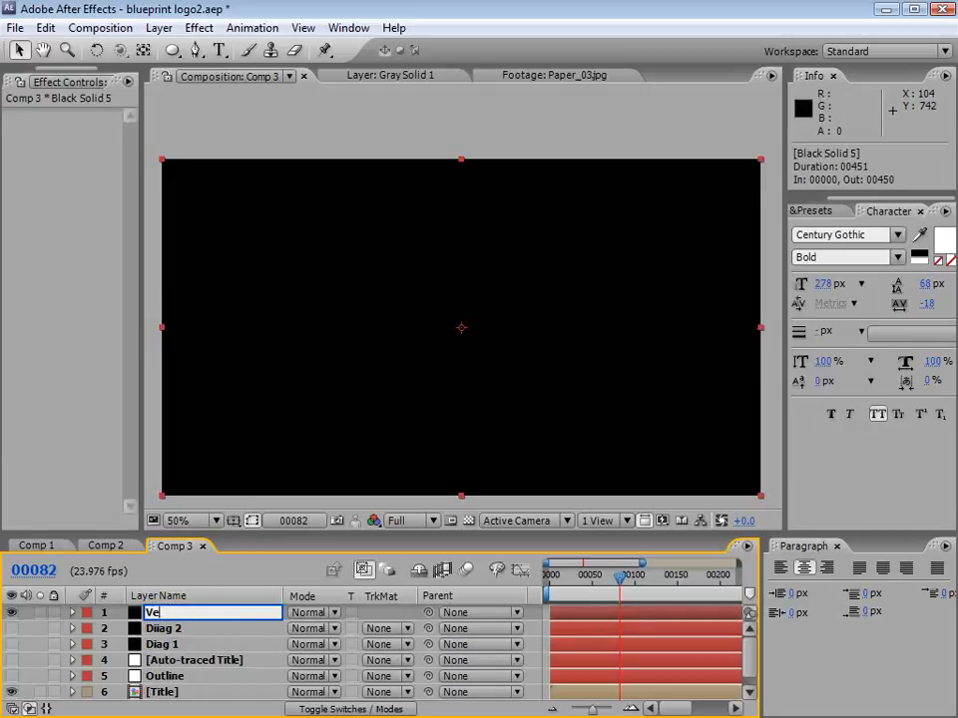
type("rtical")
key("Return")
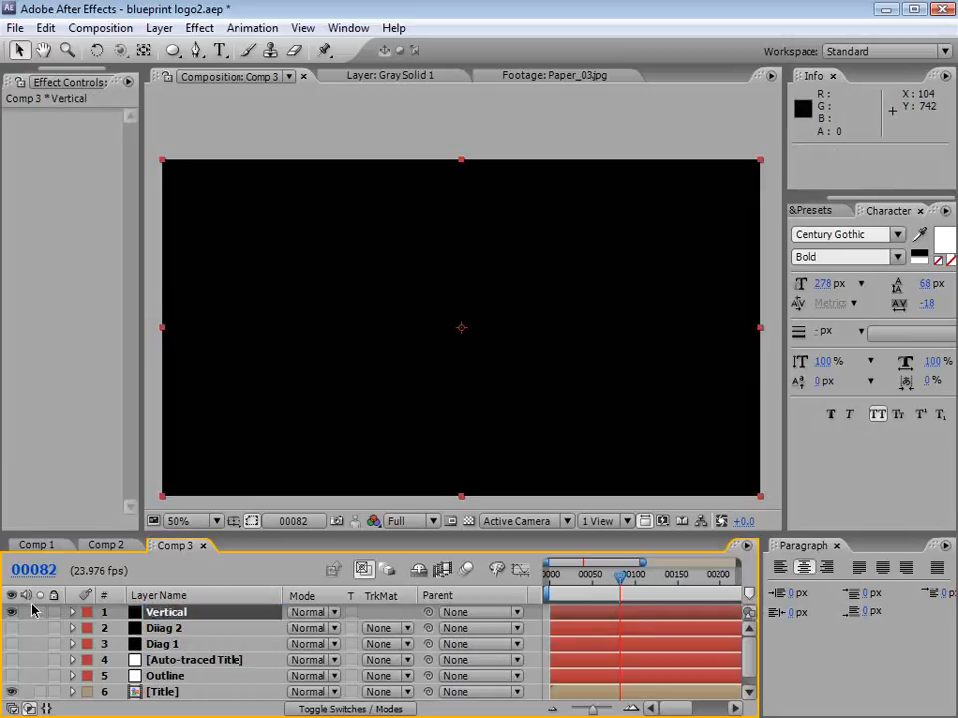
Step: Set the Vertical layer's opacity to 0%
key("t")
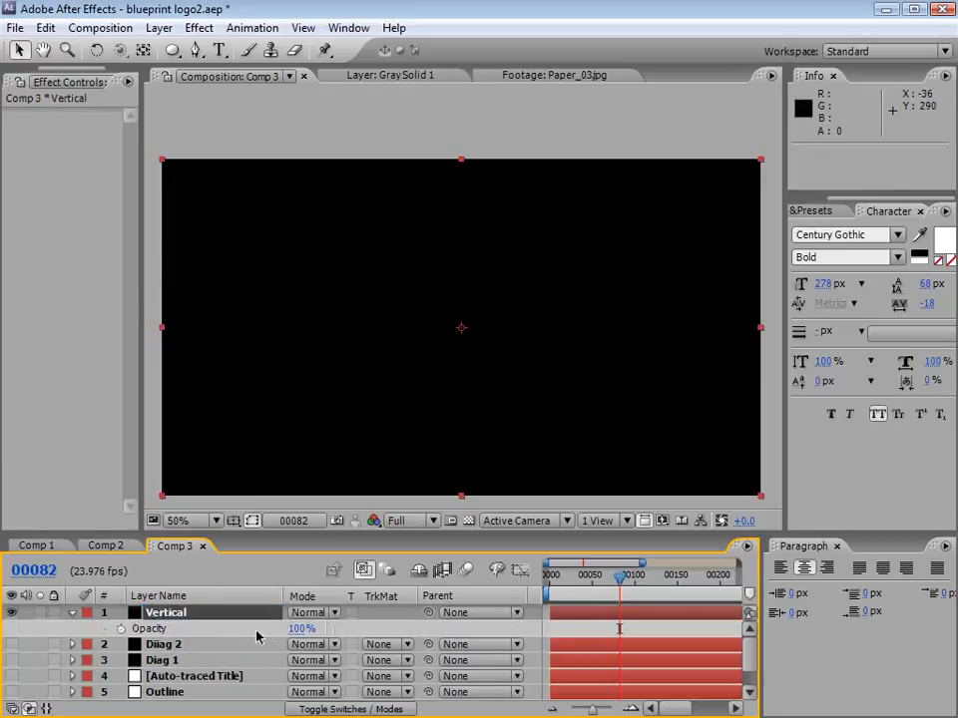
left_click(299, 628)
type("0")
key("Return")
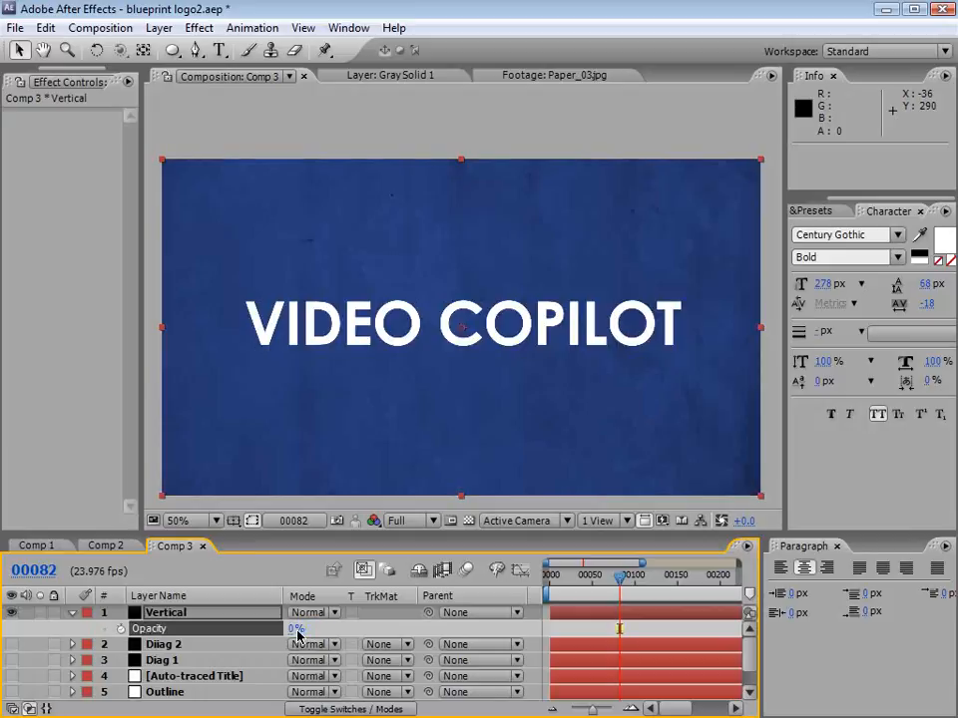
Step: Draw a short vertical path on the Vertical layer along the right edge of the T's crossbar
left_click(196, 51)
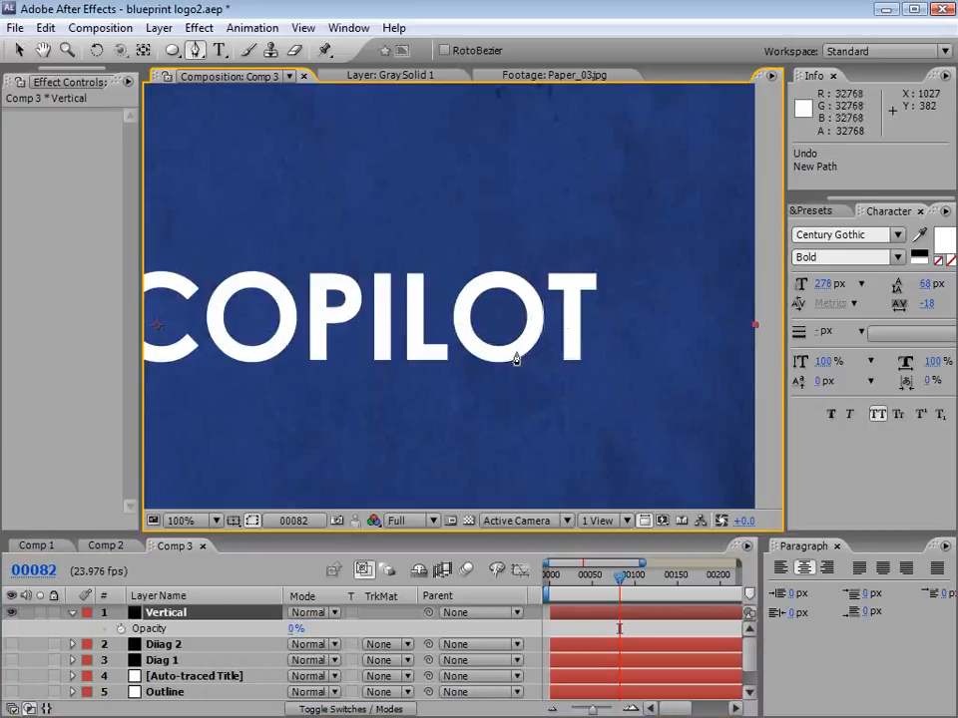
left_click(594, 252)
left_click(596, 306)
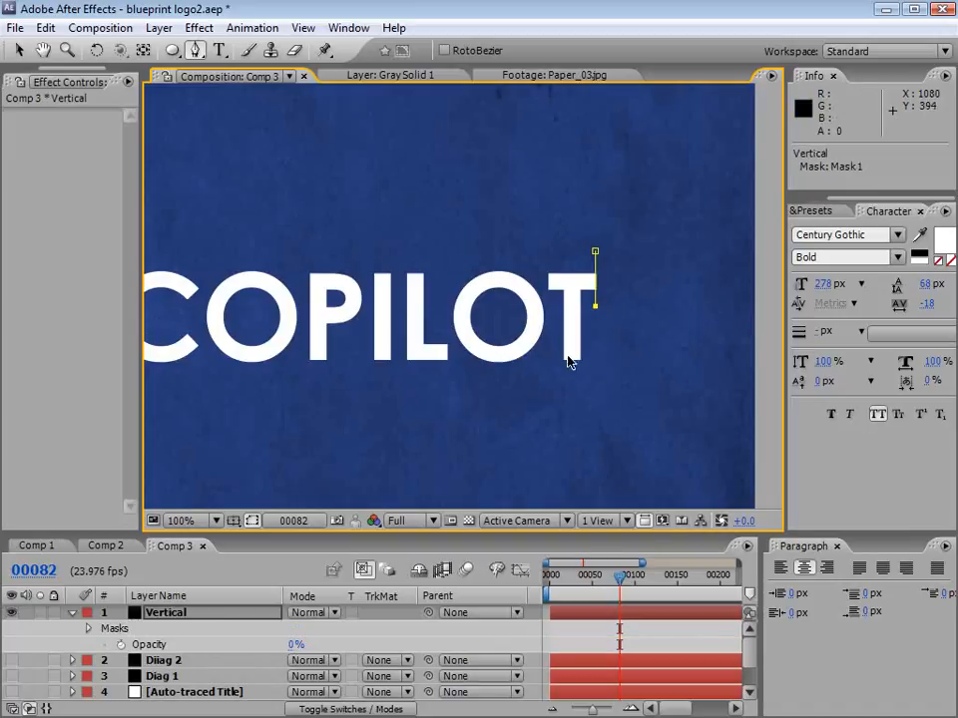
left_click(499, 283)
left_click(476, 225)
left_click(536, 192)
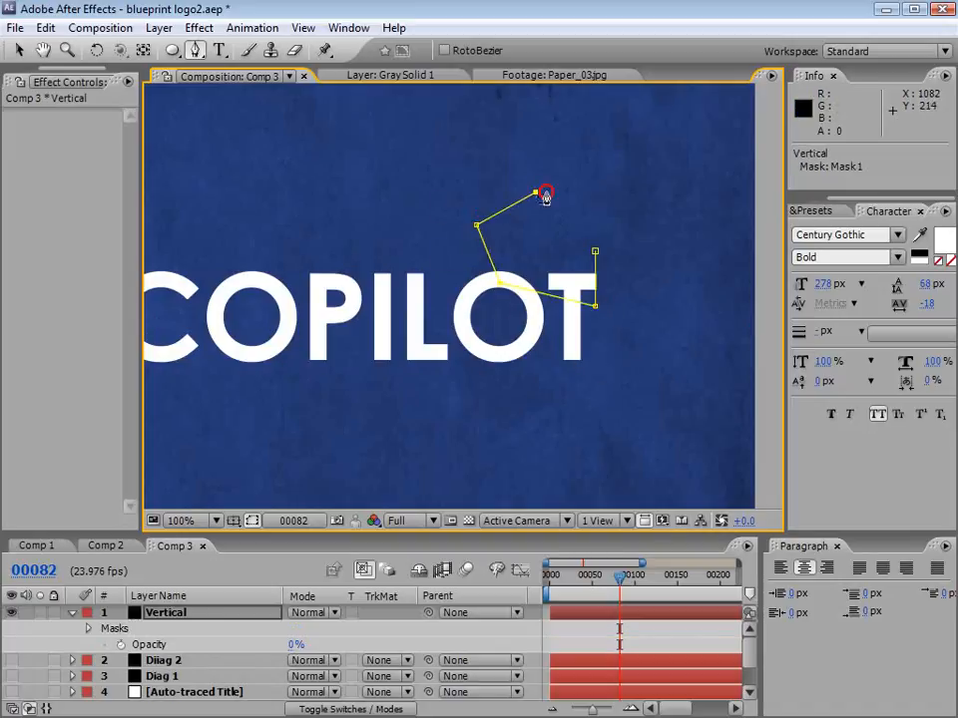
left_click(635, 177)
key("ctrl+z")
key("ctrl+z")
key("ctrl+z")
key("ctrl+z")
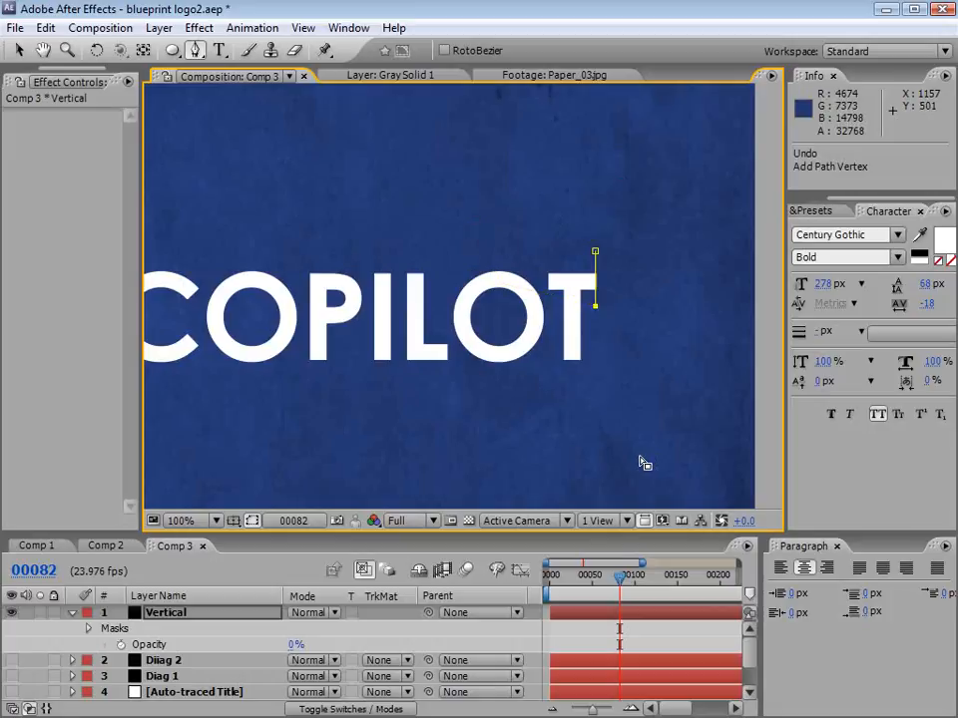
Step: Draw a separate short vertical path along the left edge of the T's crossbar
left_click(581, 633)
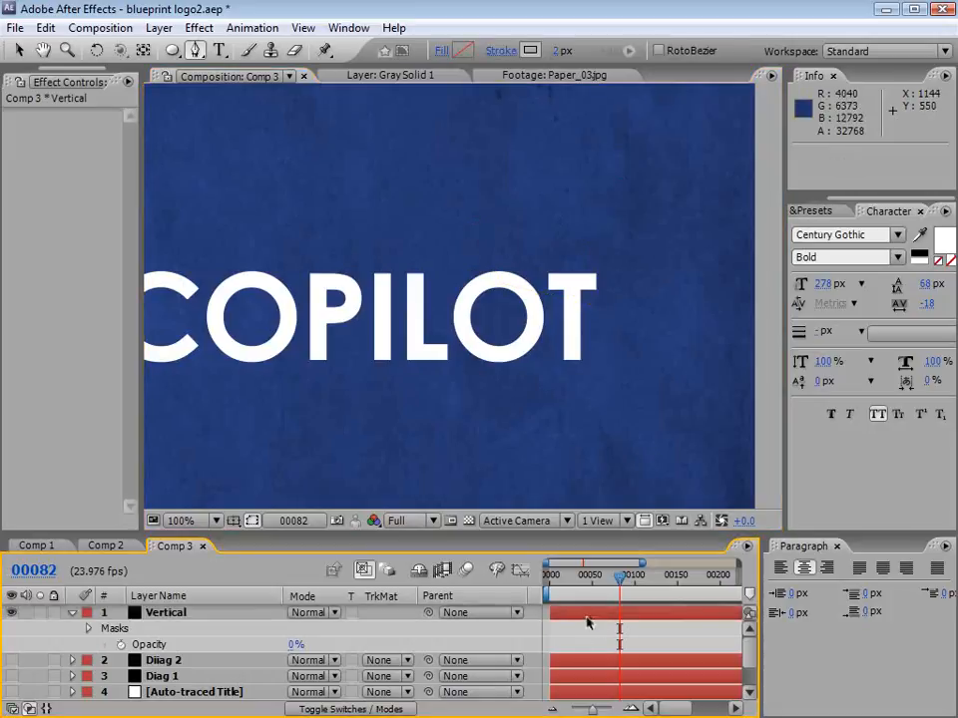
left_click(588, 615)
left_click(548, 259)
left_click(545, 303)
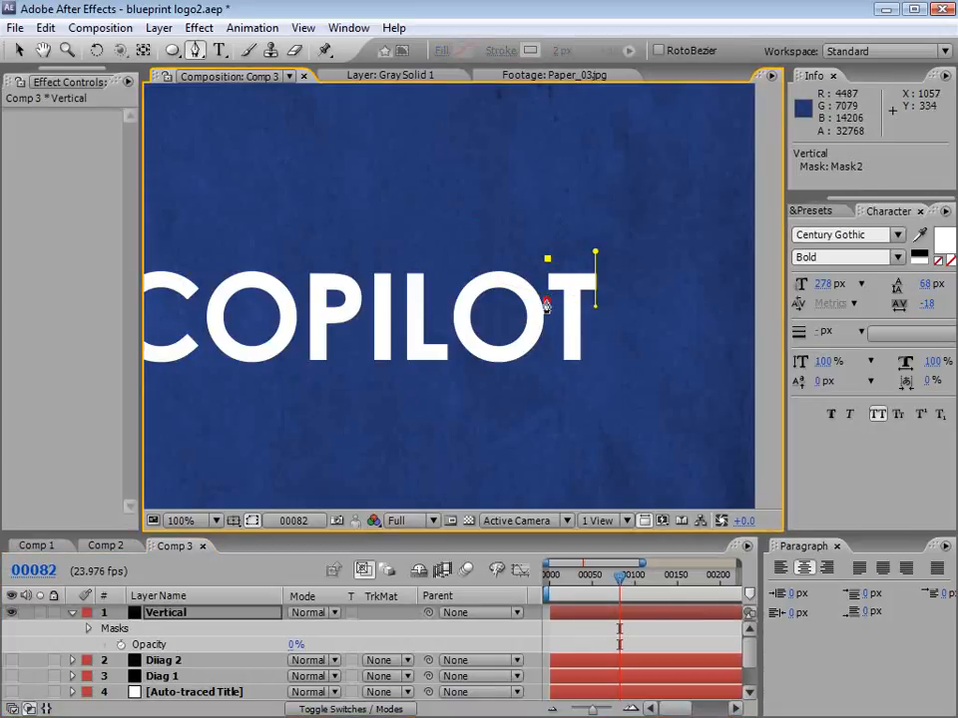
Step: Add two long separate vertical paths, one through the left side of COPILOT's last O and one along the L's stem
left_click(581, 629)
left_click(583, 613)
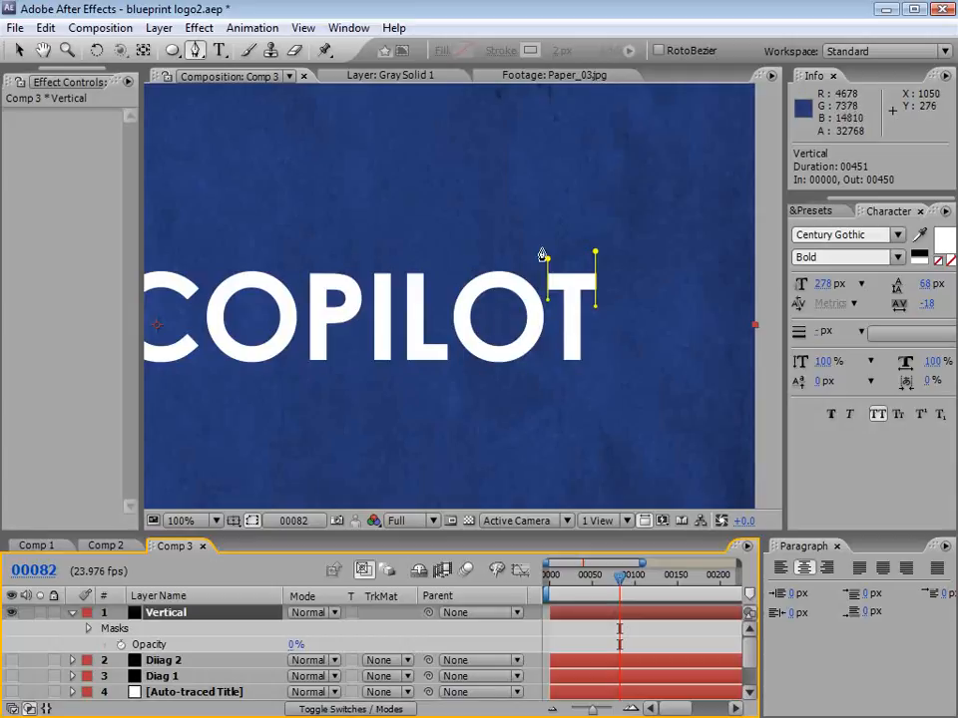
left_click(473, 243)
left_click(473, 393)
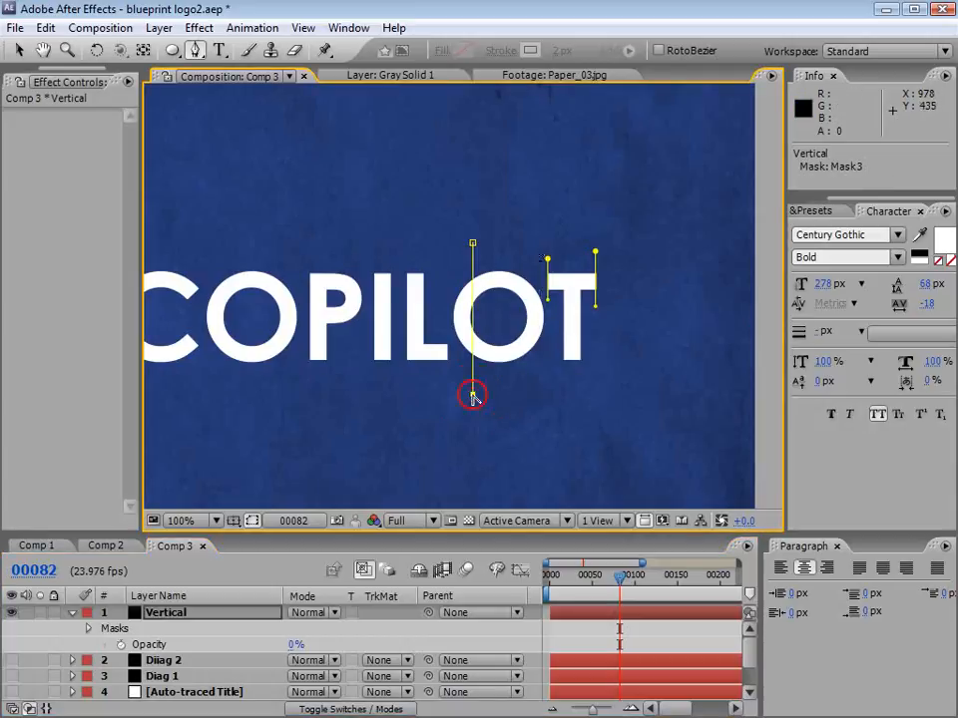
left_click(597, 616)
left_click(421, 224)
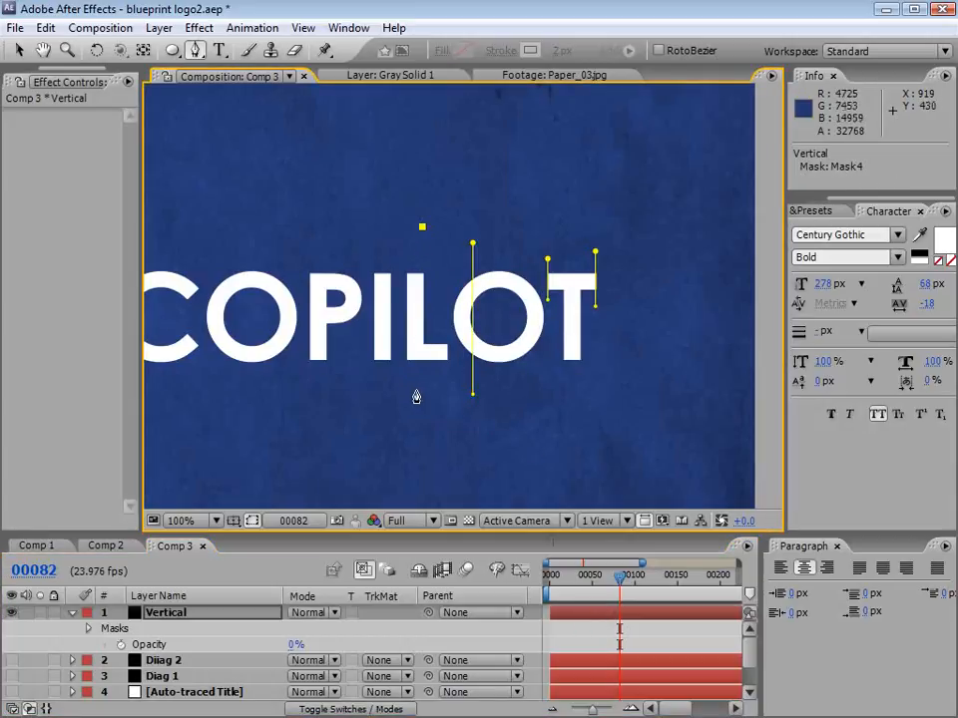
left_click(421, 391)
Step: Continue adding separate vertical paths across the remaining letters, including one along the right edge of VIDEO's E
left_click(582, 626)
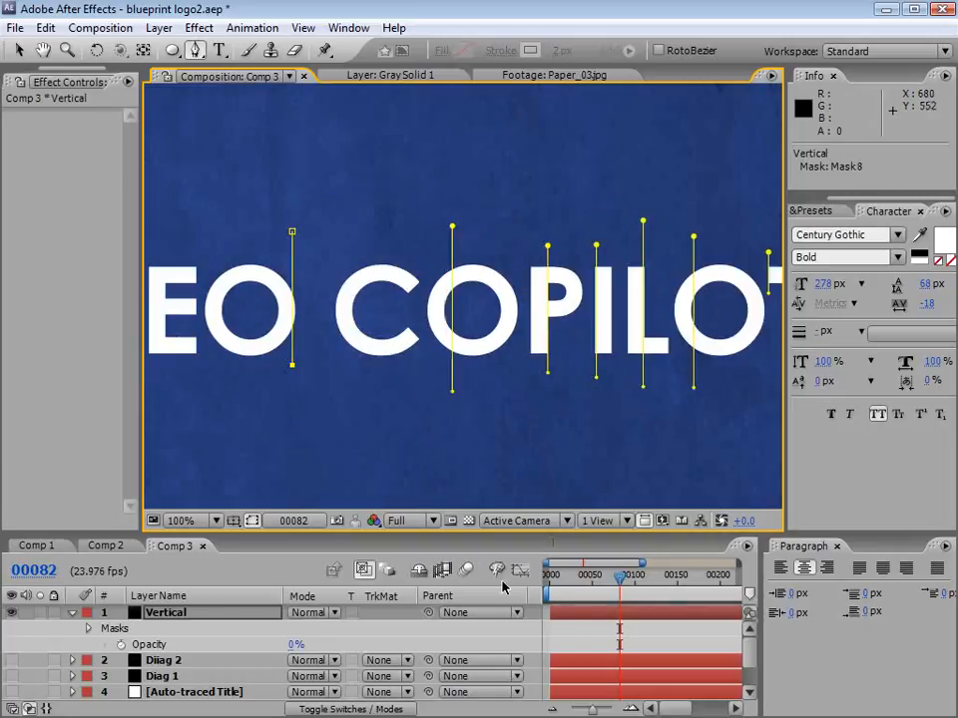
left_click(584, 626)
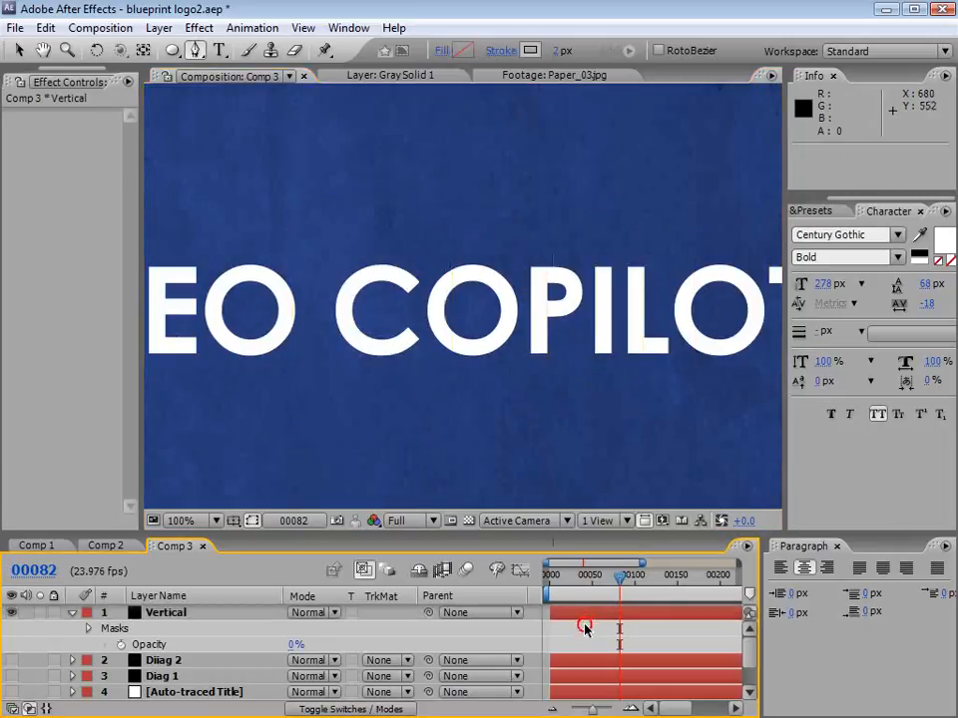
key("h")
left_click_drag(483, 432, 752, 442)
key("g")
left_click(359, 256)
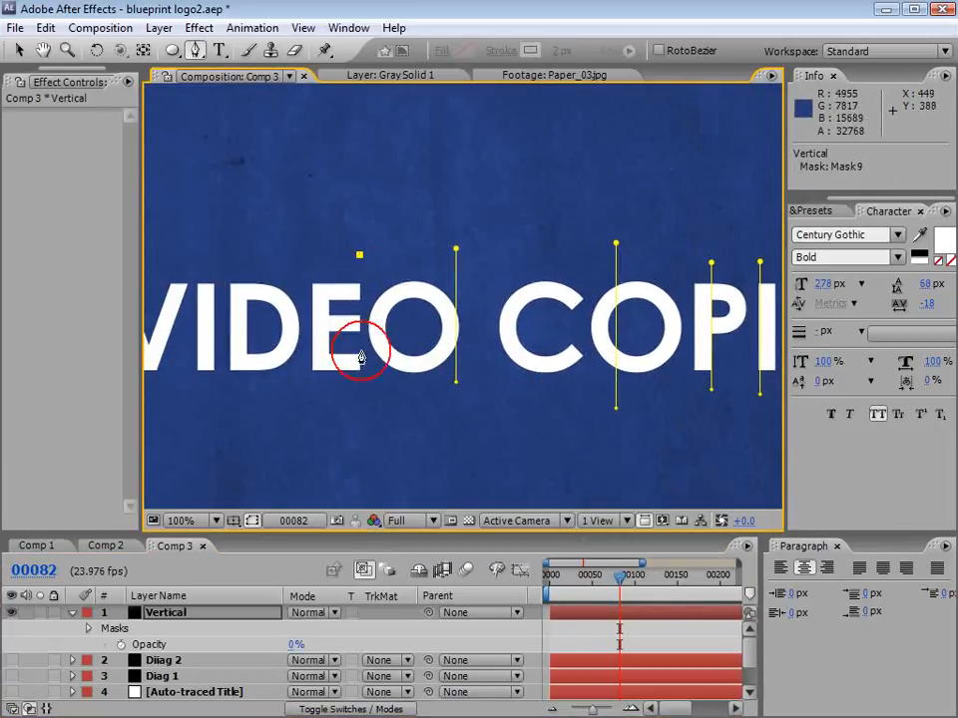
left_click(359, 390)
left_click(586, 635)
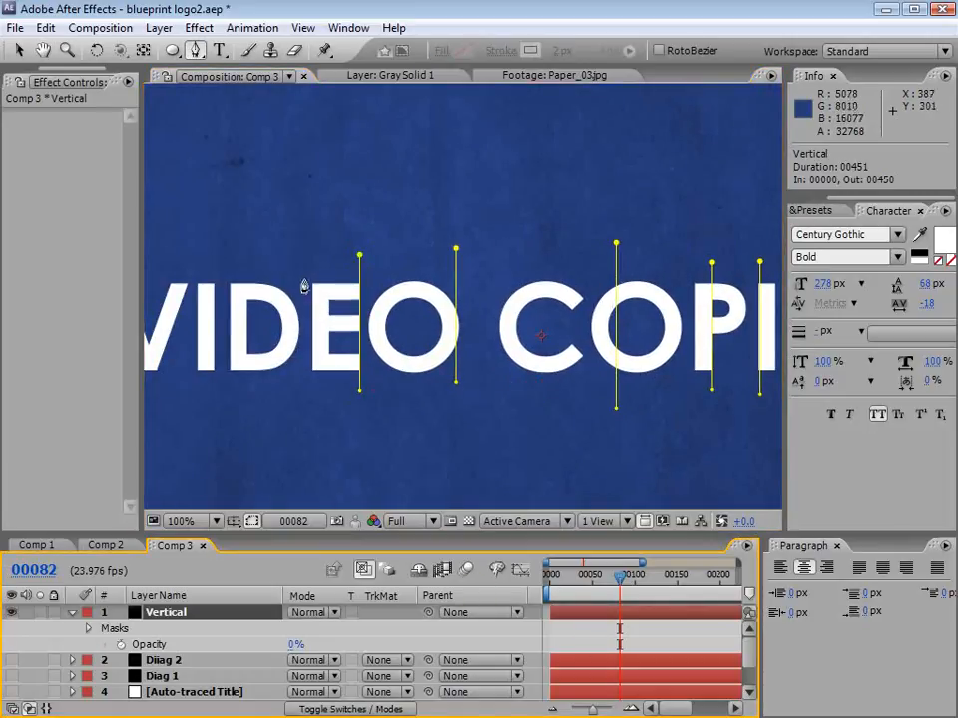
Step: Draw a separate vertical path along the right edge of VIDEO's I on the Vertical layer
left_click_drag(234, 285, 299, 283)
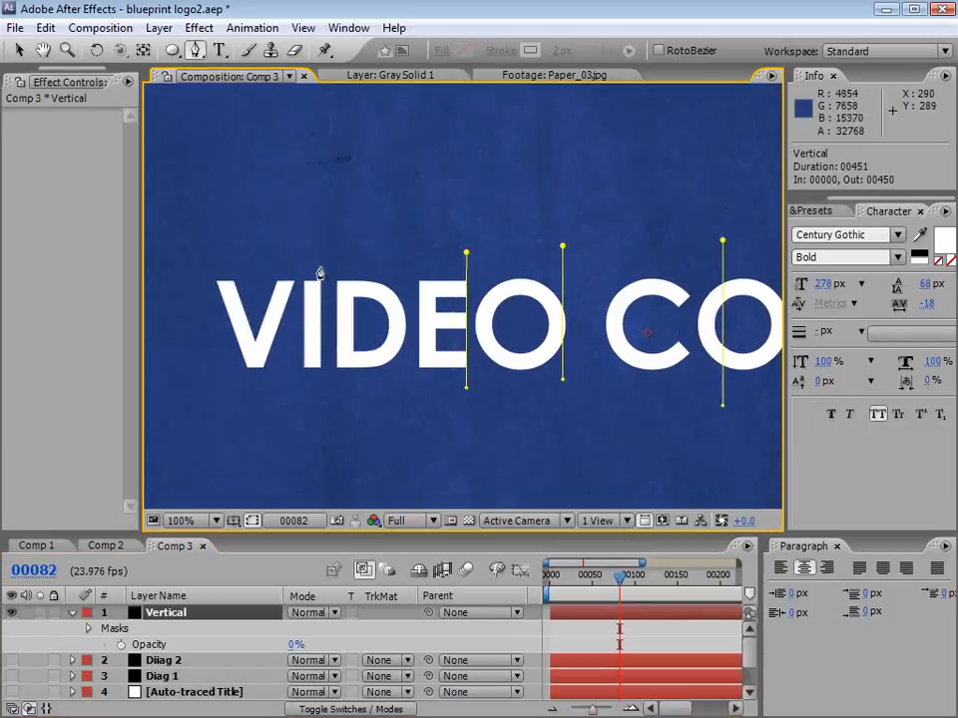
left_click(321, 243)
left_click(321, 405)
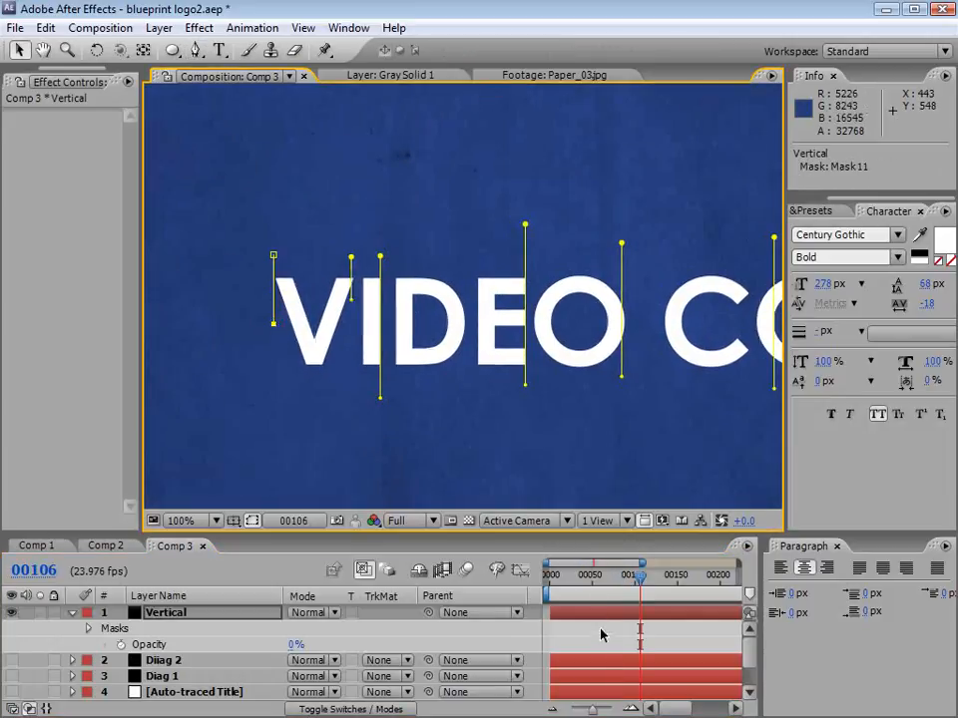
left_click(601, 633)
key("v")
Step: Create a 1280 × 720 black solid layer named Horiz and hide it
left_click(159, 27)
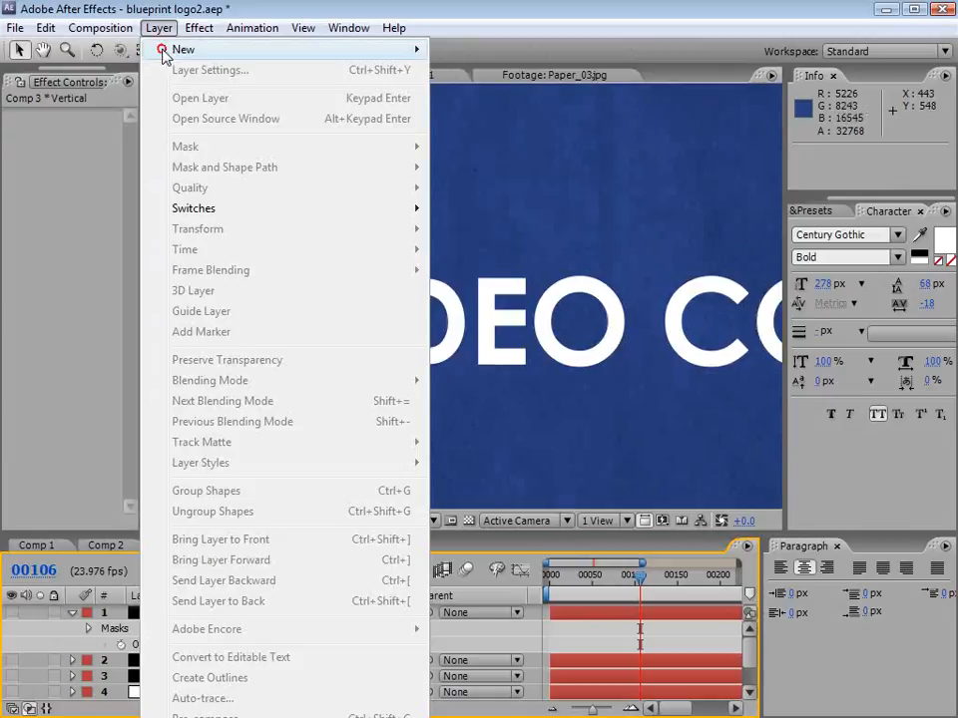
mouse_move(170, 49)
left_click(517, 72)
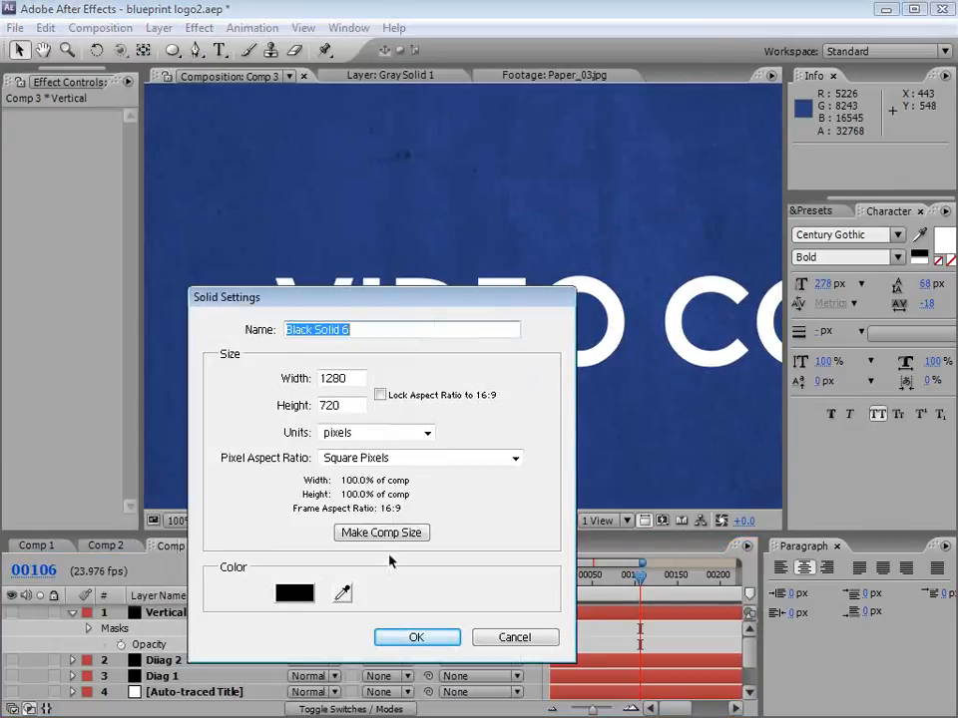
type("Horiz")
key("Return")
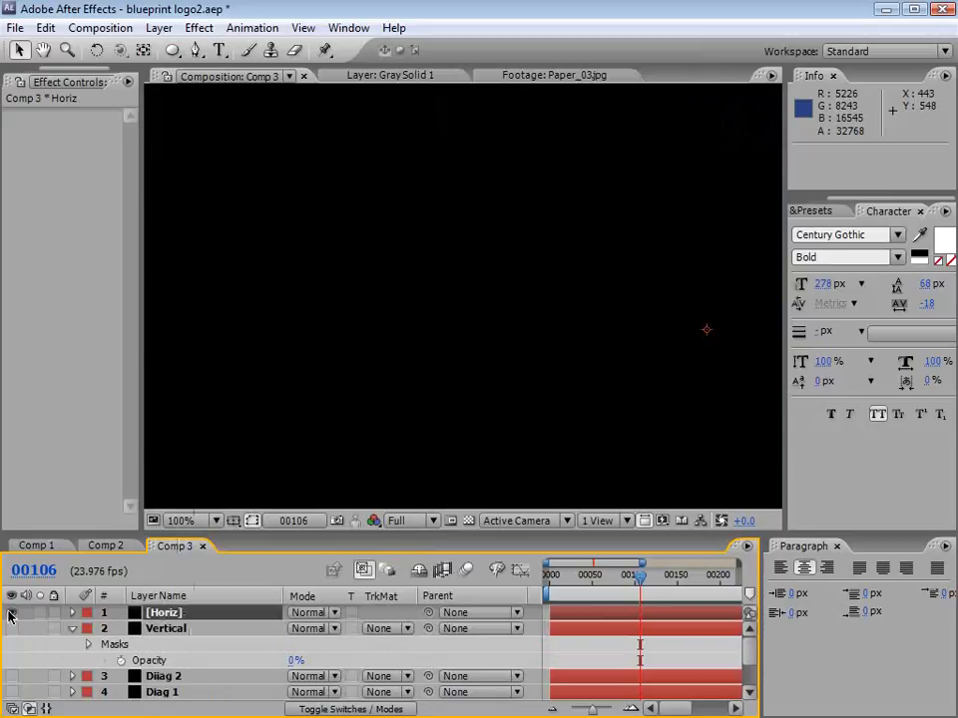
left_click(11, 614)
Step: Draw a short horizontal path on the Horiz layer along the baseline of VIDEO's V
key("h")
left_click_drag(421, 351, 327, 355)
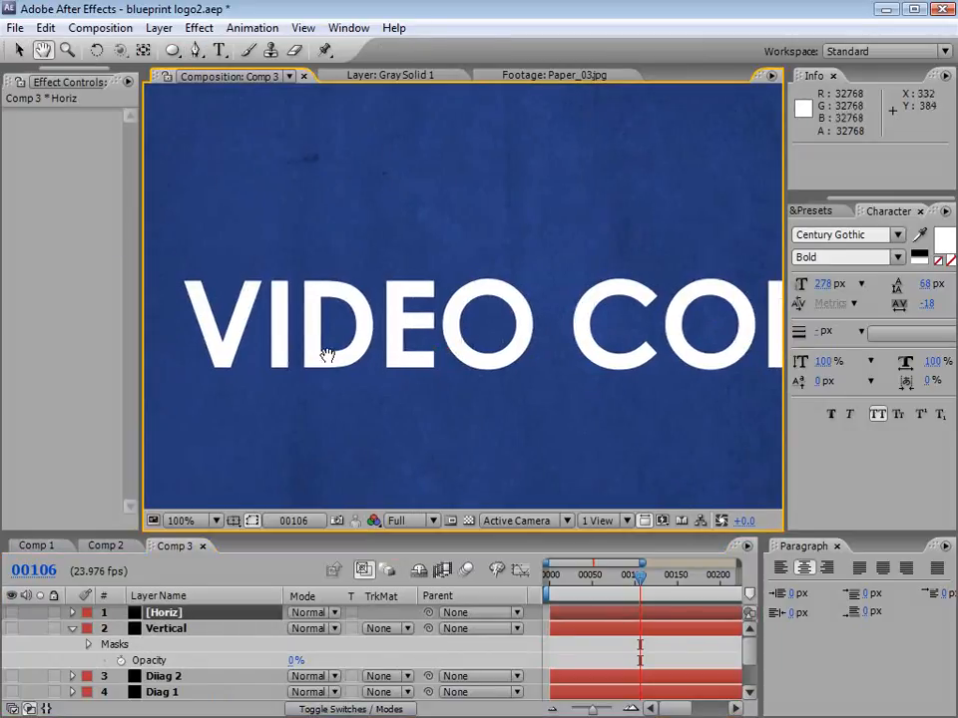
key("g")
left_click(272, 377)
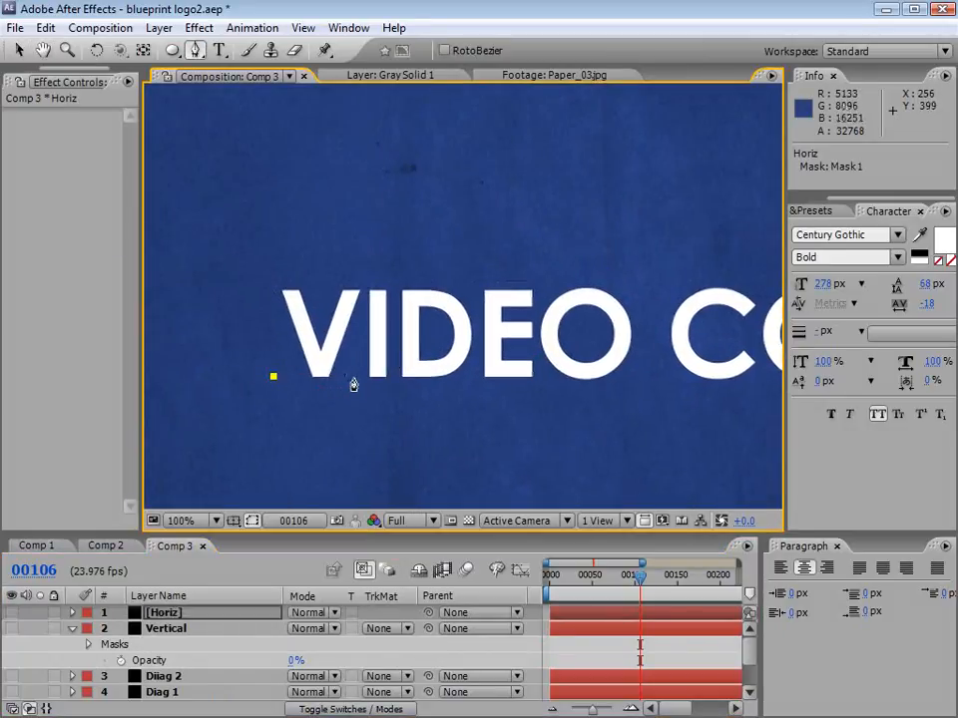
left_click(349, 377)
left_click(506, 588)
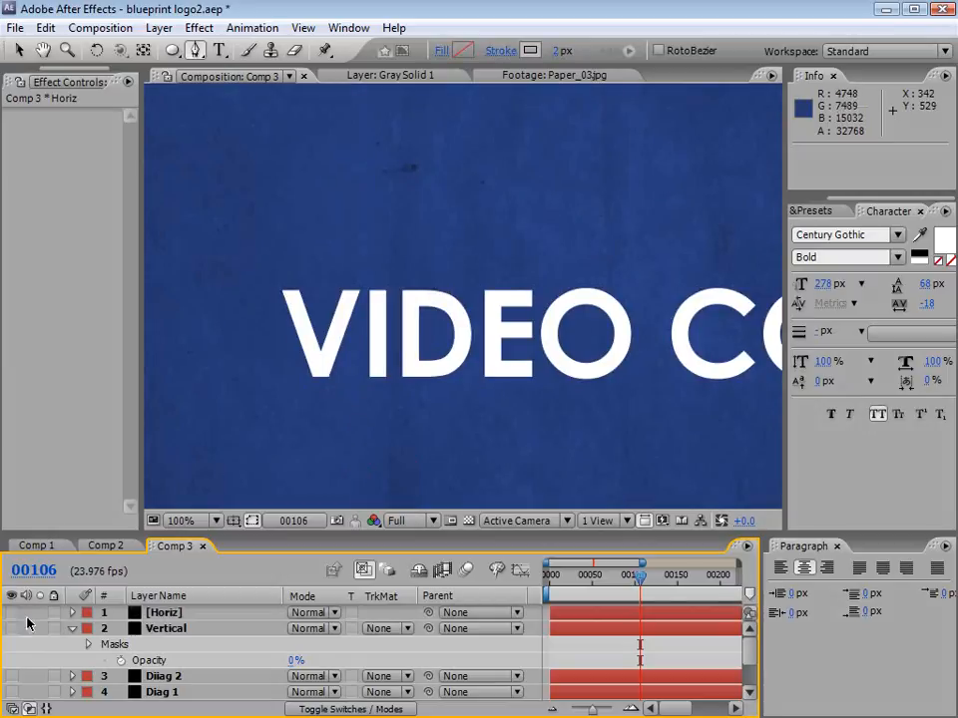
Step: Make the Horiz layer visible and set its opacity to 0%
left_click(100, 613)
left_click(71, 613)
left_click(11, 612)
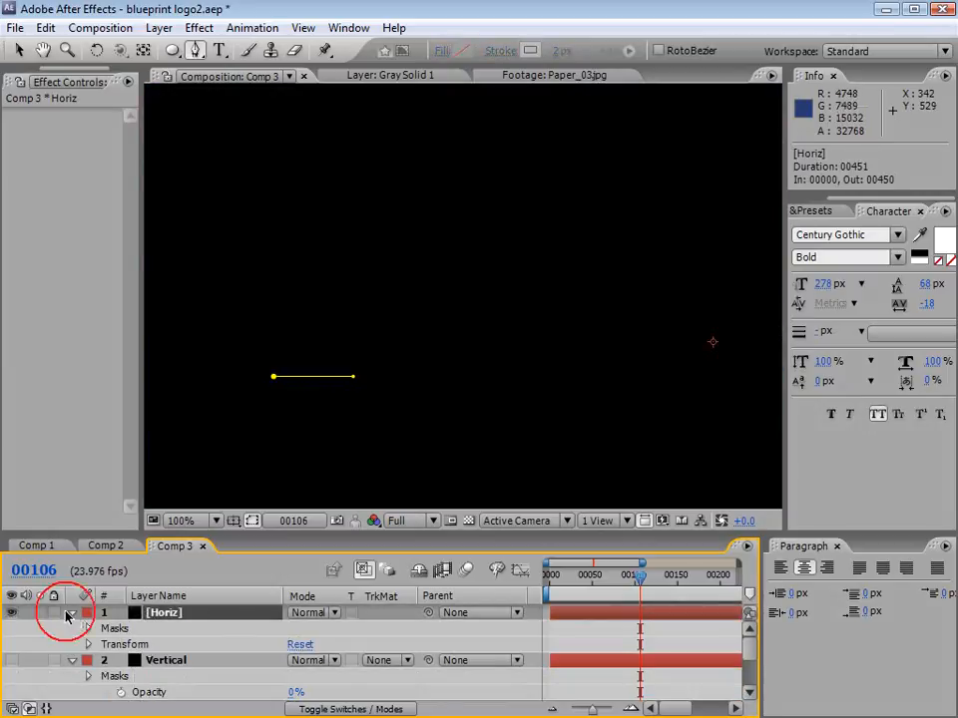
key("t")
left_click(297, 629)
type("00")
key("Return")
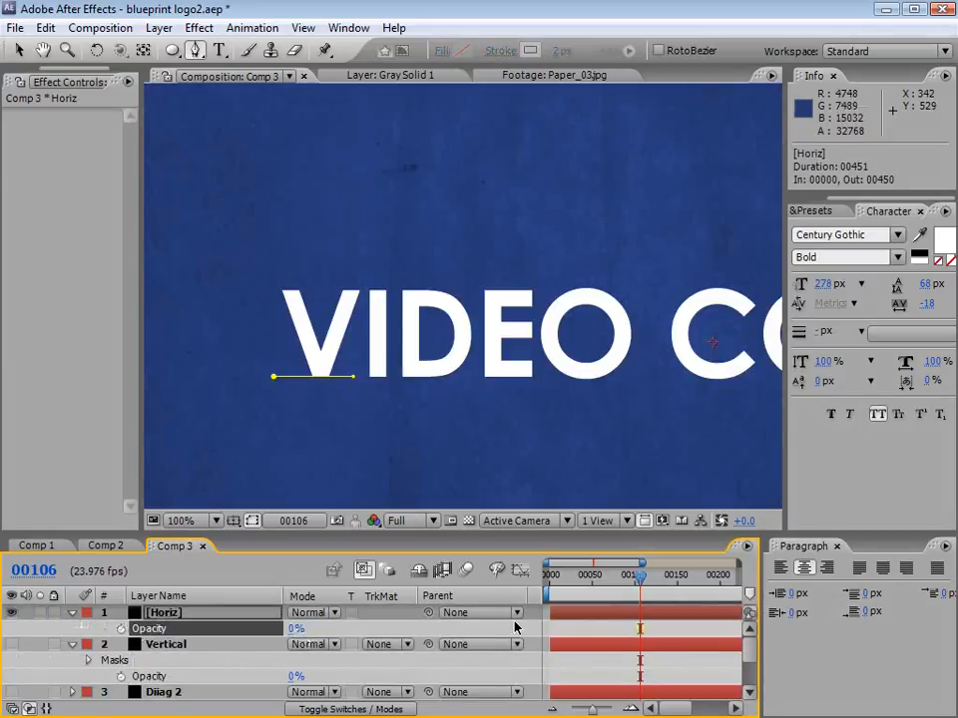
Step: Draw a separate short horizontal path on the Horiz layer from the V's upper right arm to the top of the I
left_click(569, 626)
left_click(573, 613)
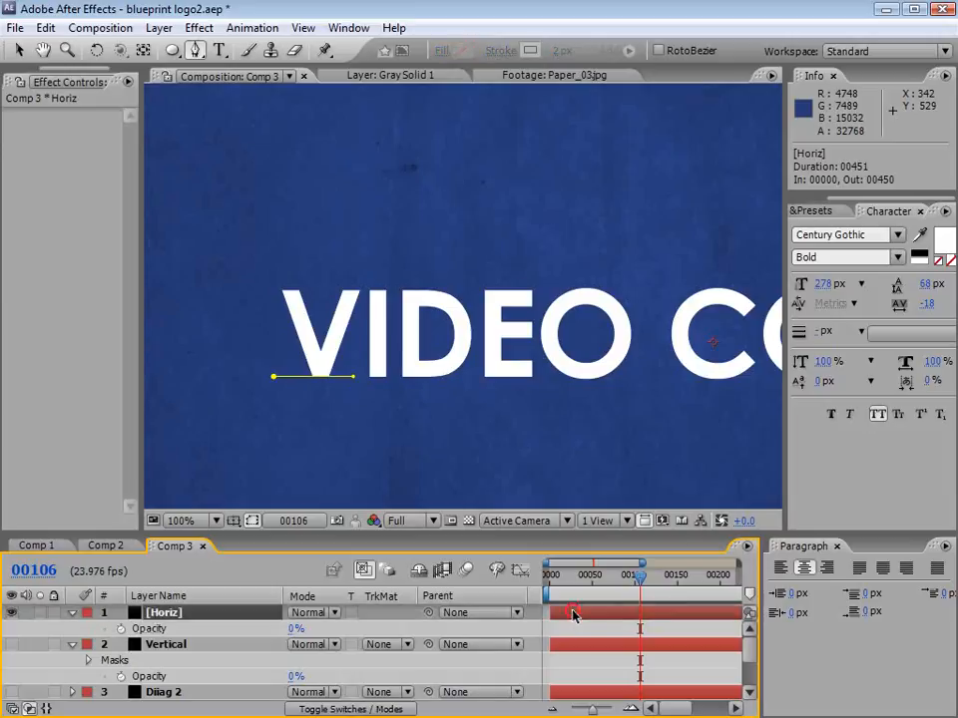
left_click(331, 289)
left_click(367, 290)
Step: Add separate horizontal paths on the Horiz layer along the tops and baselines of the remaining letters
left_click_drag(468, 301, 375, 304)
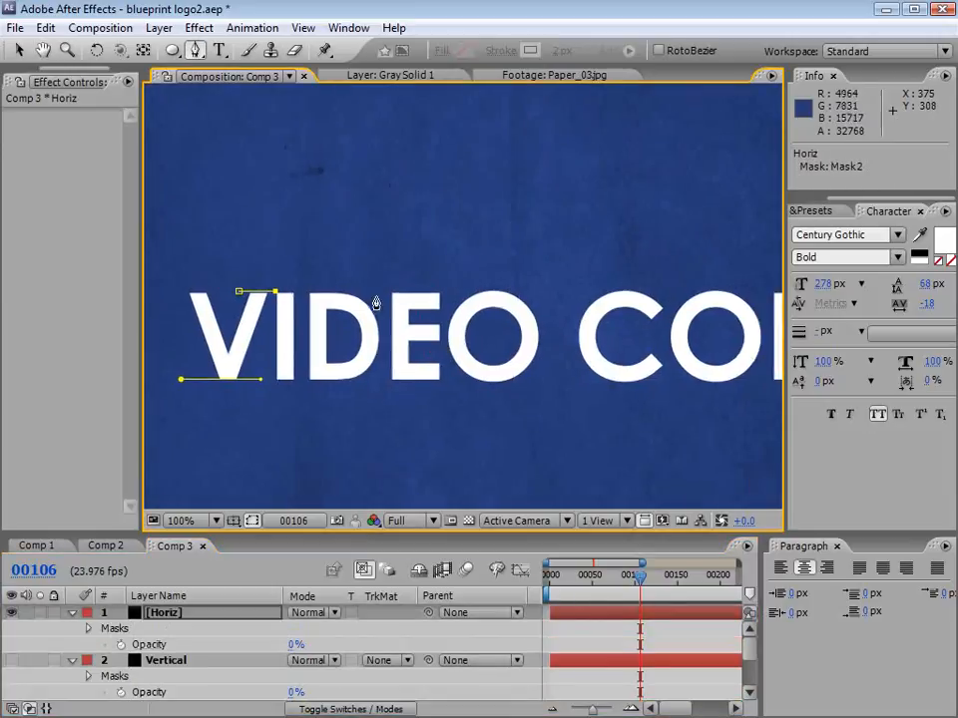
left_click(364, 291)
key("ctrl+z")
left_click(572, 627)
left_click(575, 613)
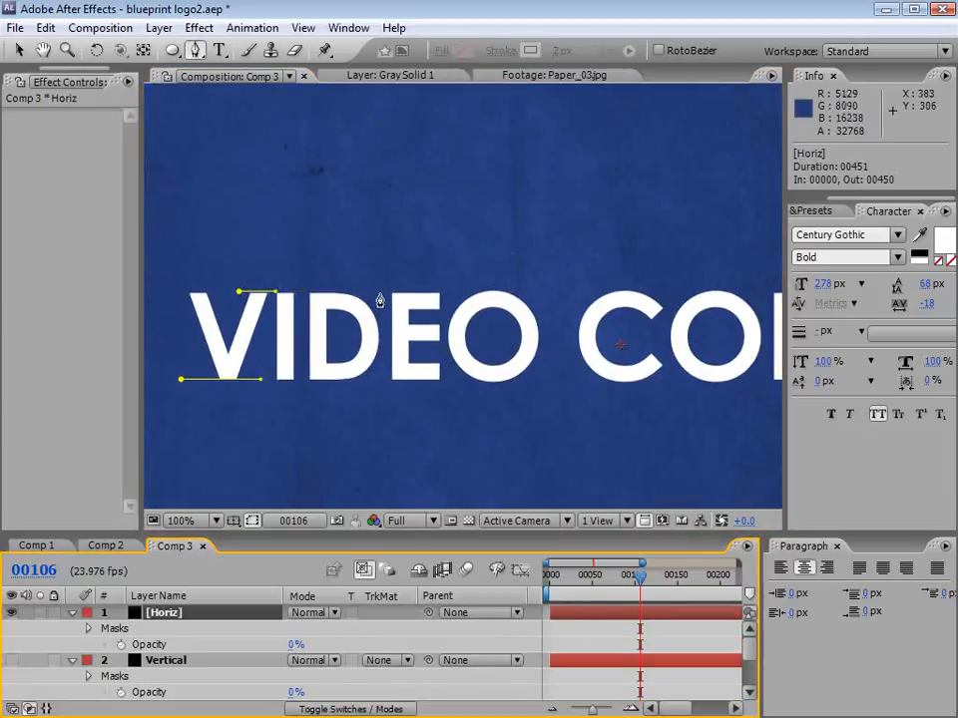
left_click(370, 291)
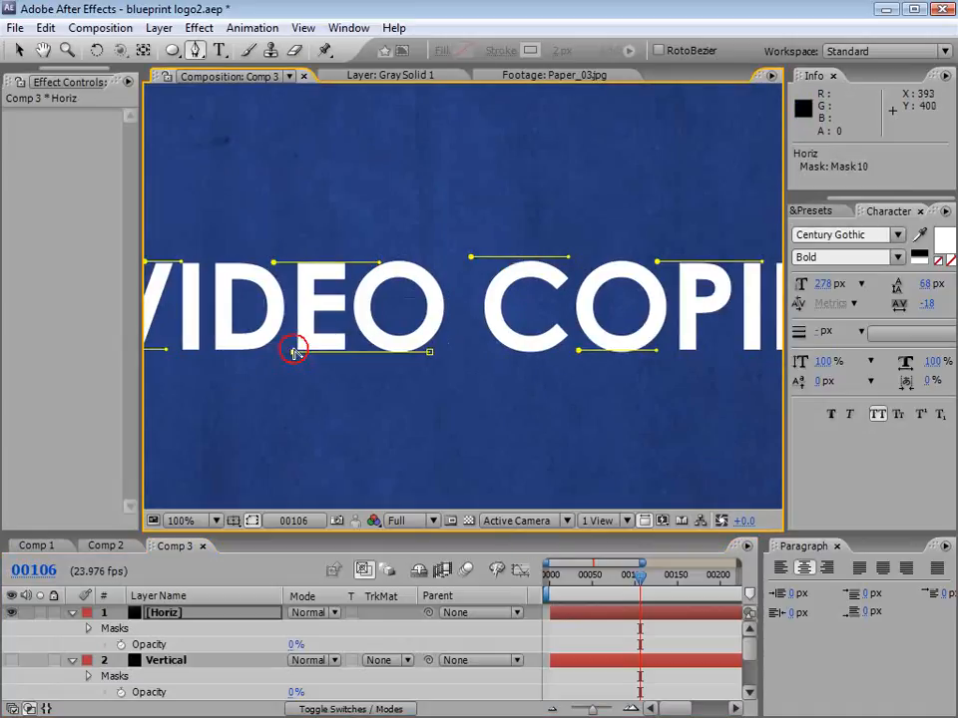
key("comma")
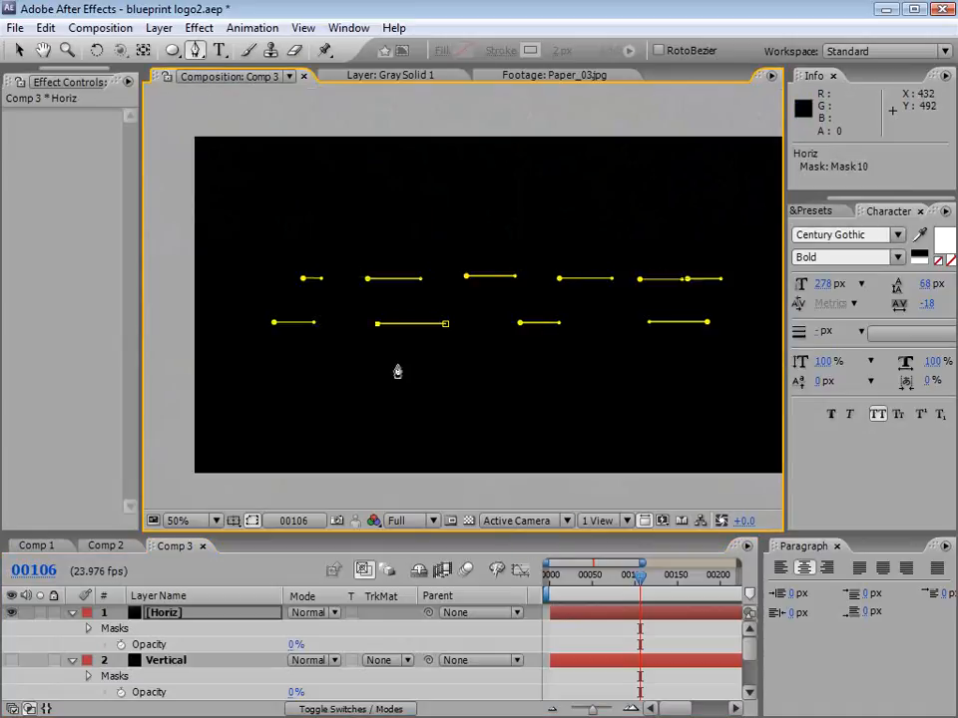
Step: Nudge the horizontal path above COPILOT's C slightly down to line up with the tops of the letters
left_click(621, 628)
left_click(622, 615)
key("v")
left_click(513, 277)
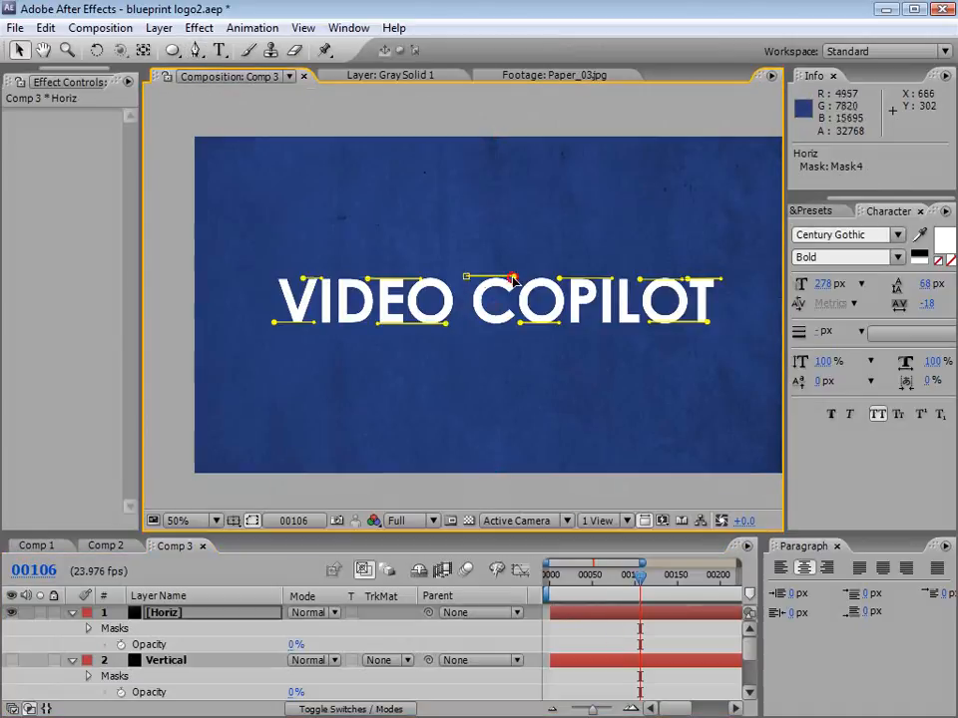
left_click(466, 277, "shift")
key("Down")
key("Down")
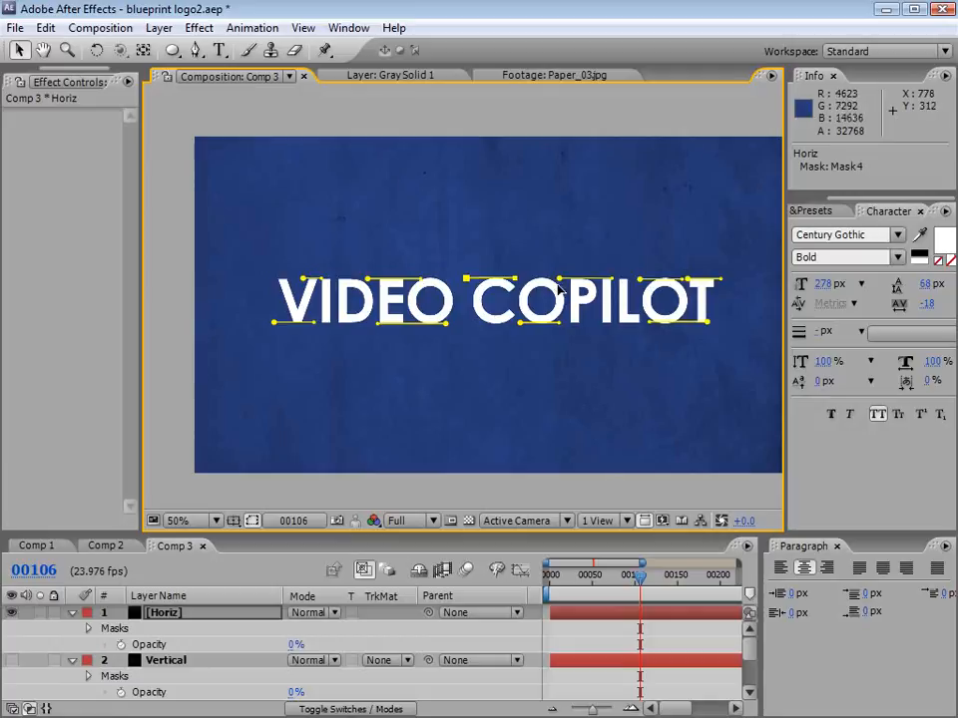
Step: Nudge the horizontal path above COPILOT's P and I slightly down and the one above its last O slightly up
left_click(559, 278)
left_click(613, 279, "shift")
key("Down")
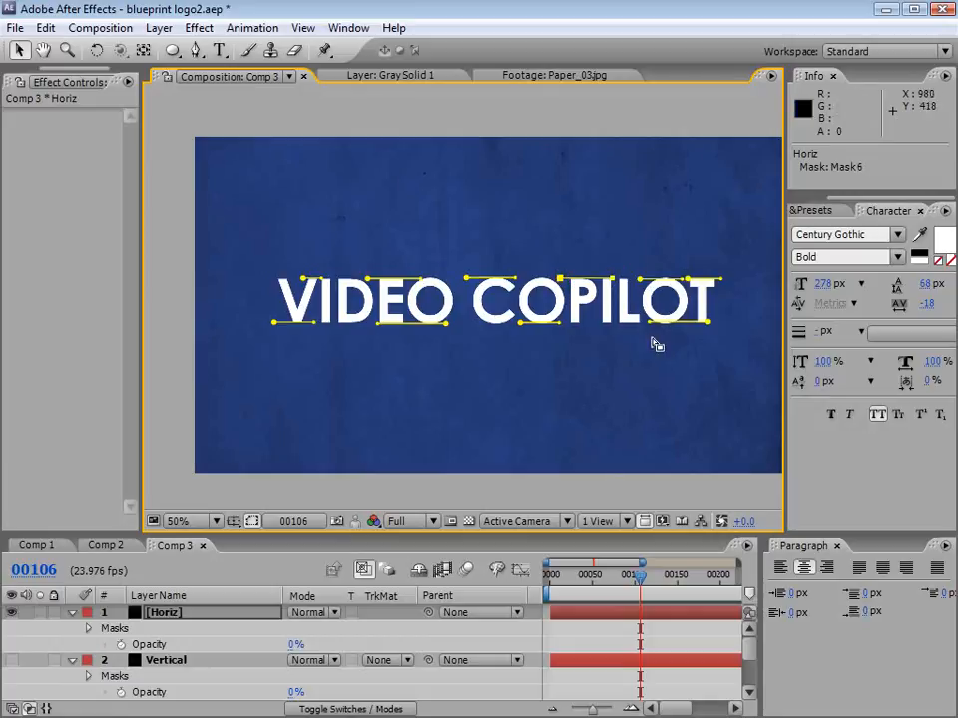
left_click(641, 280)
left_click(683, 279, "shift")
key("Up")
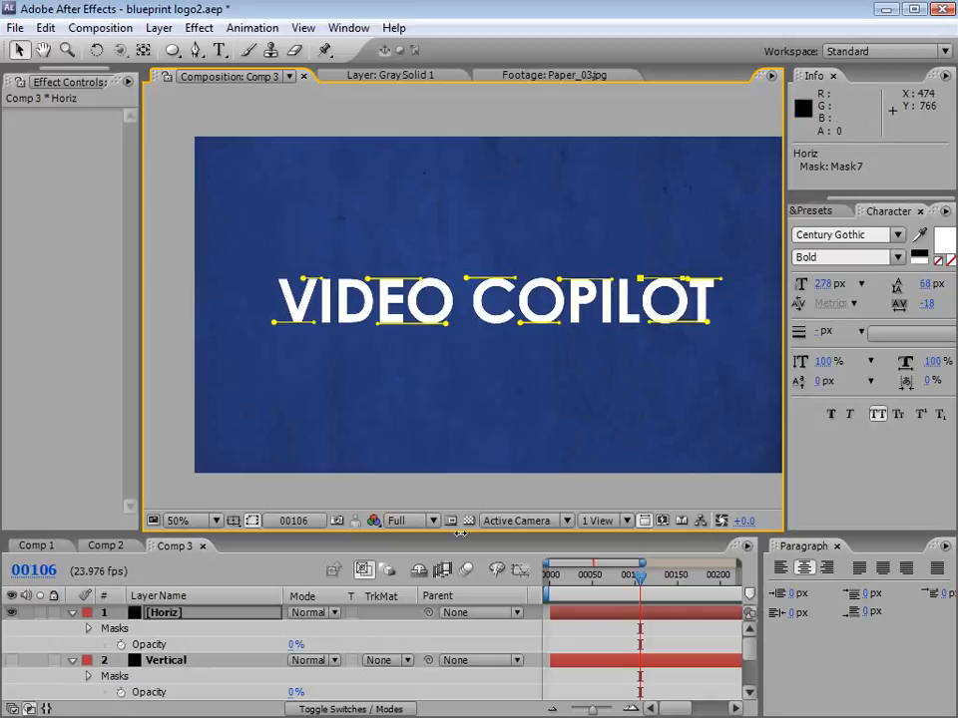
left_click(590, 633)
left_click(552, 614)
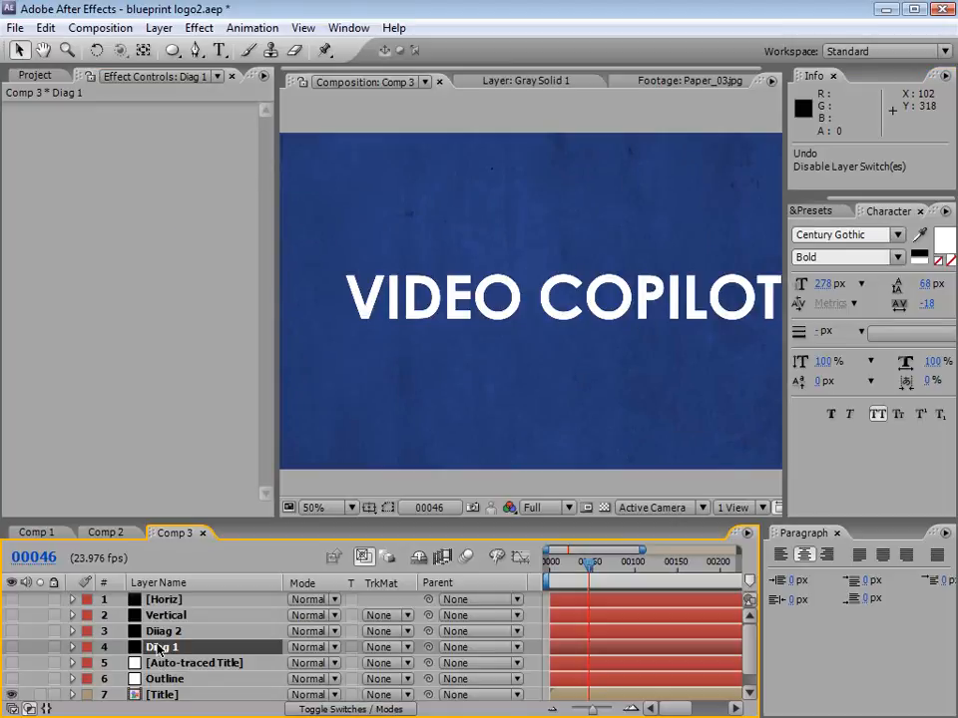
Step: Set the opacity of the Horiz, Vertical, Diiag 2 and Diag 1 layers to 100% together
left_click(162, 599, "shift")
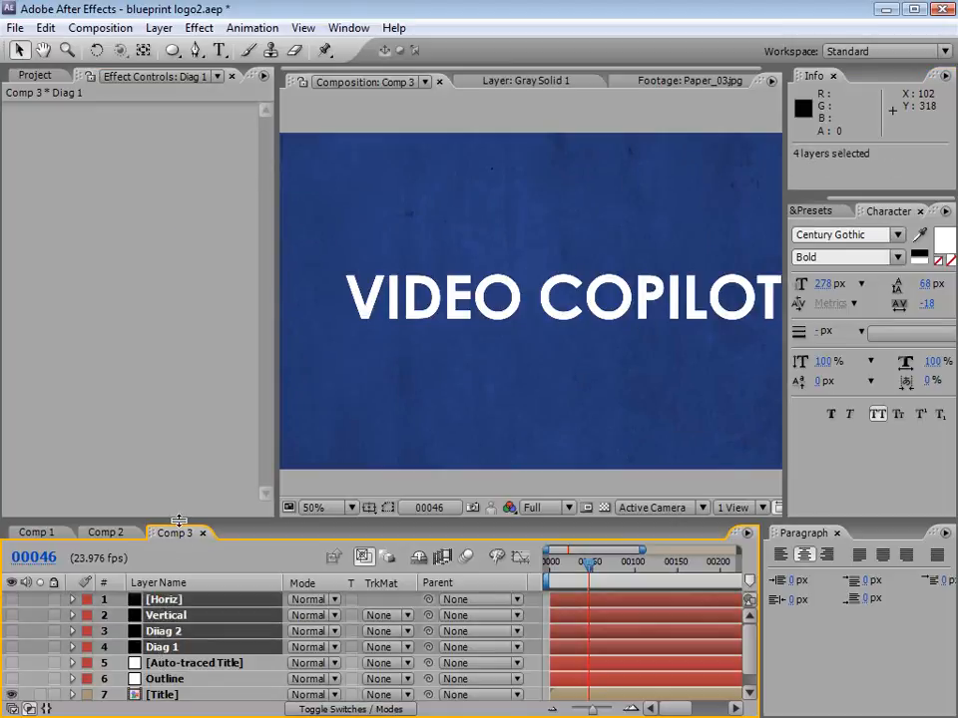
left_click_drag(173, 519, 172, 451)
key("t")
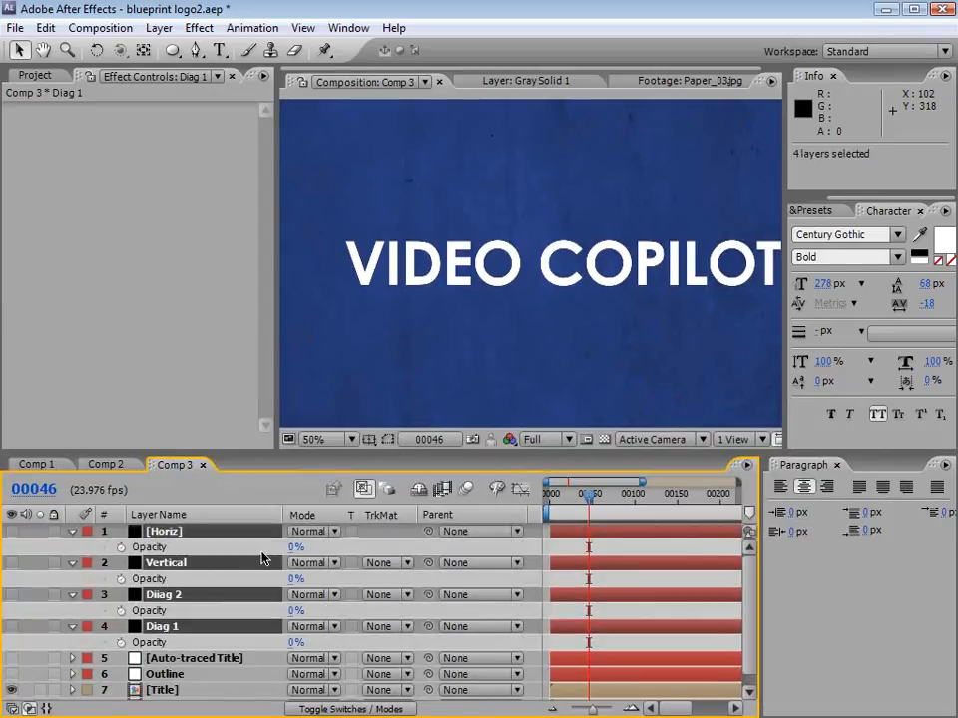
left_click_drag(293, 547, 404, 548)
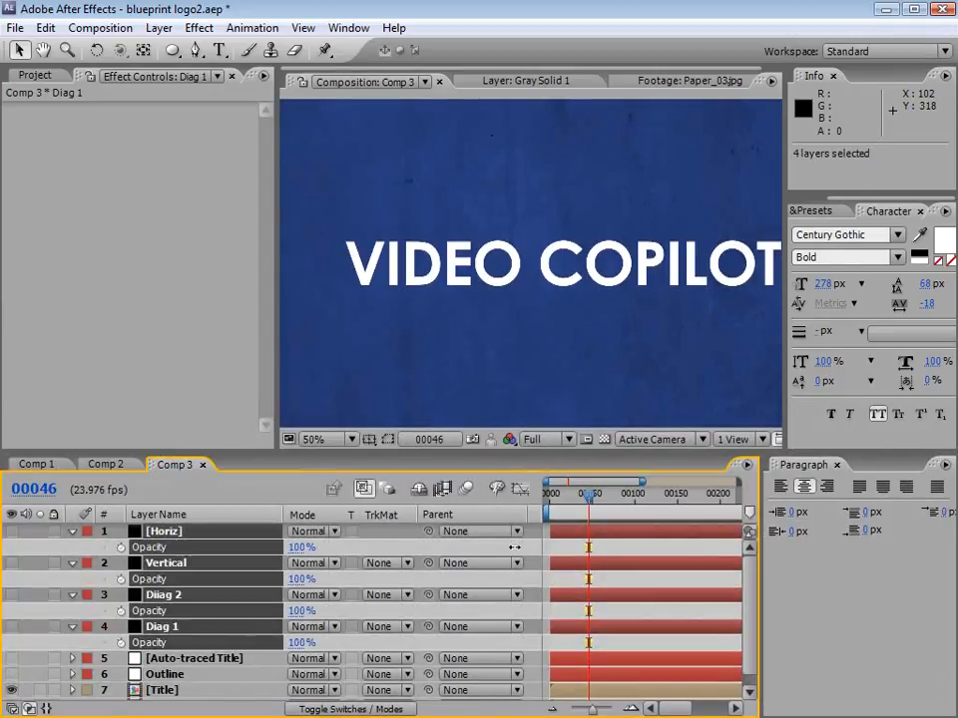
left_click(68, 532)
Step: Make the Diag 1 layer visible and apply the Stroke effect to it
left_click(160, 578)
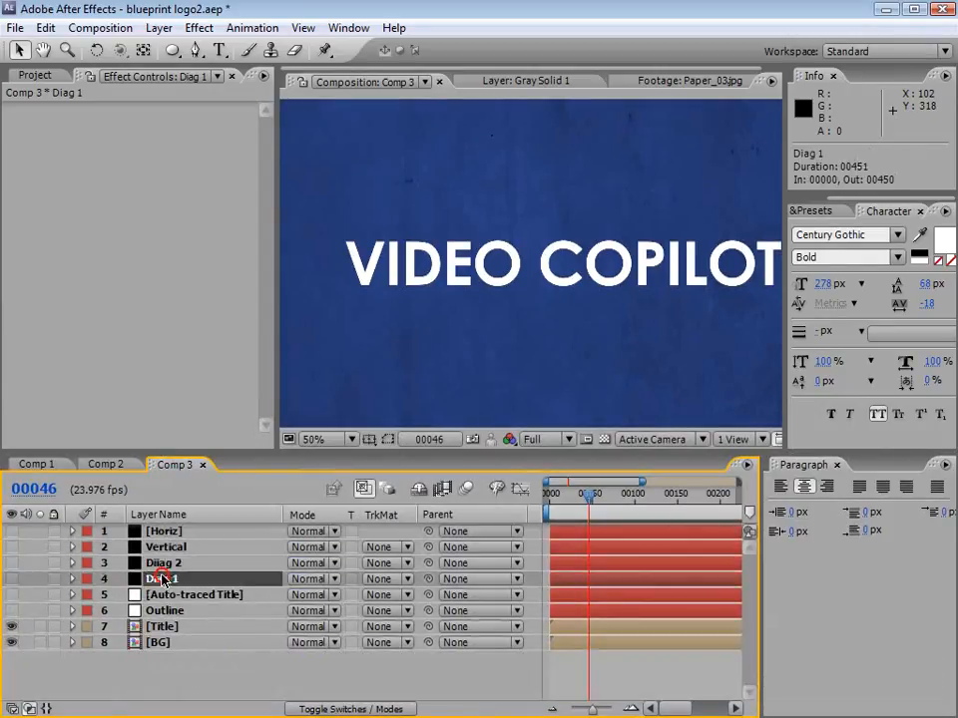
left_click(11, 579)
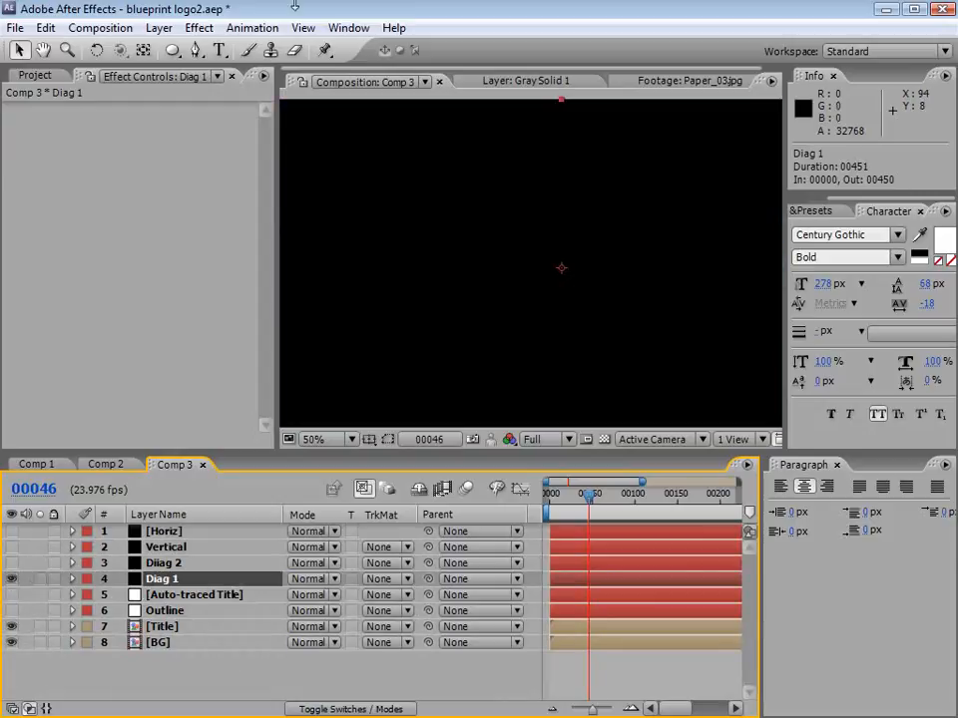
left_click(197, 28)
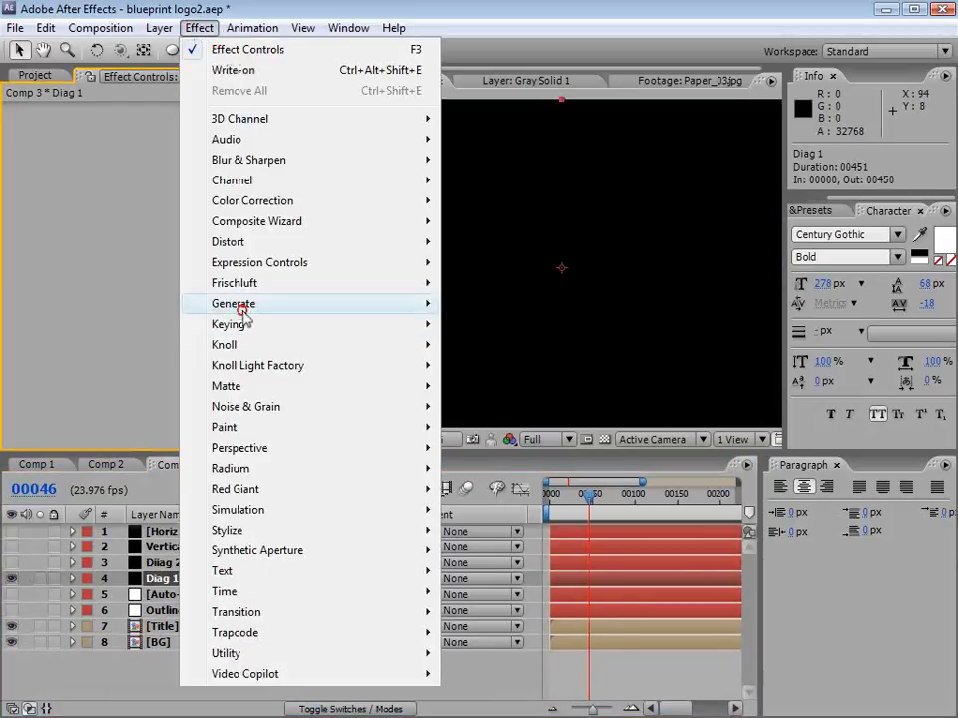
mouse_move(241, 306)
left_click(499, 717)
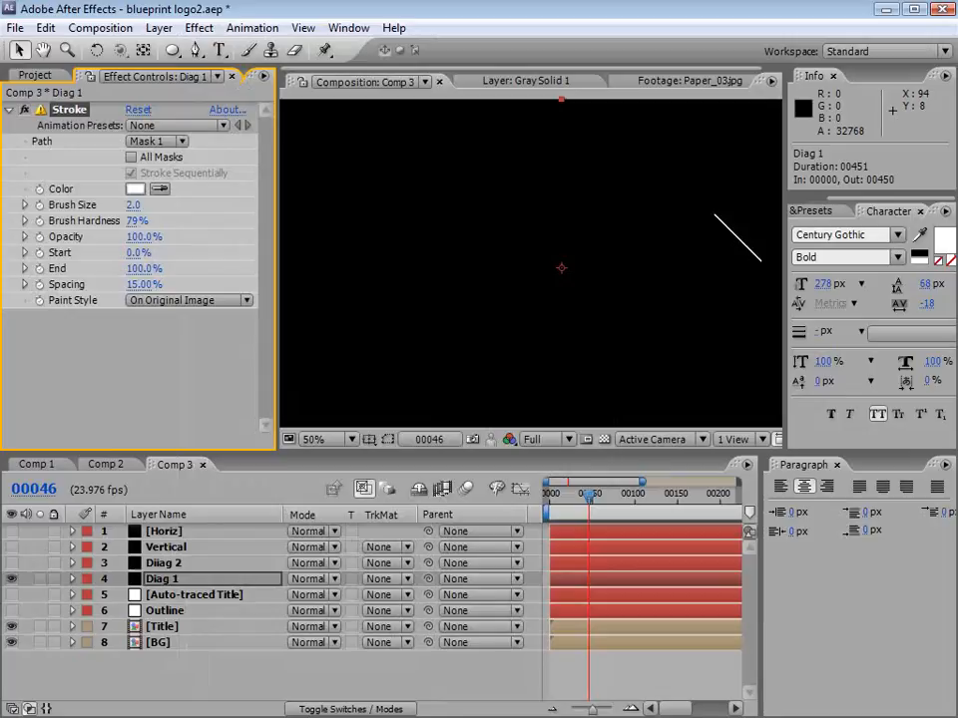
Step: Make Diag 1's Stroke effect follow all masks and set its paint style to On Transparent
left_click(131, 157)
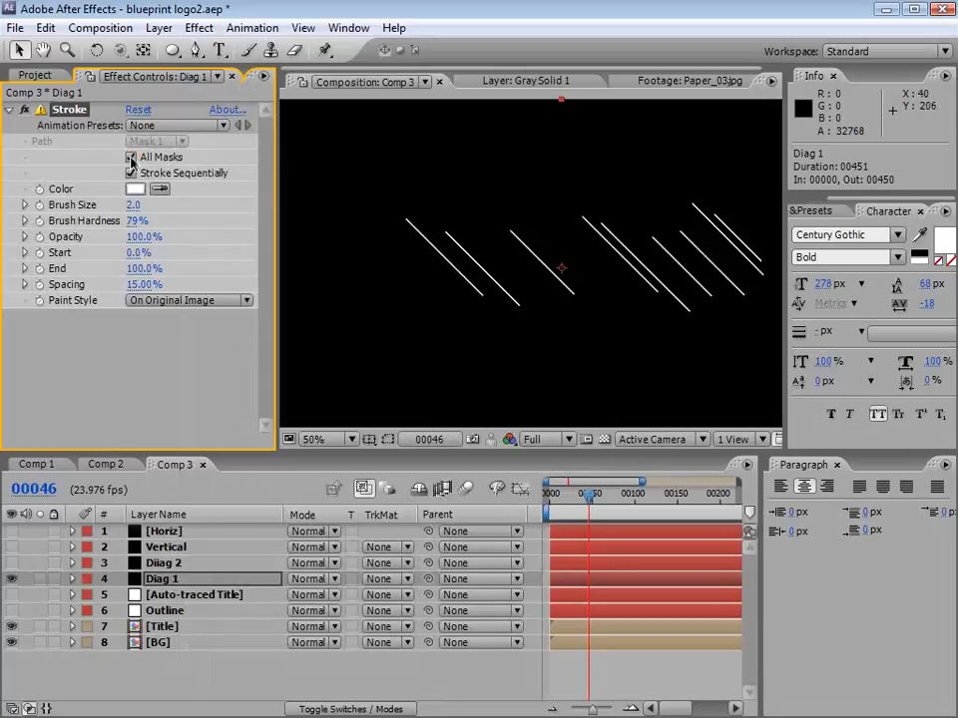
left_click(186, 302)
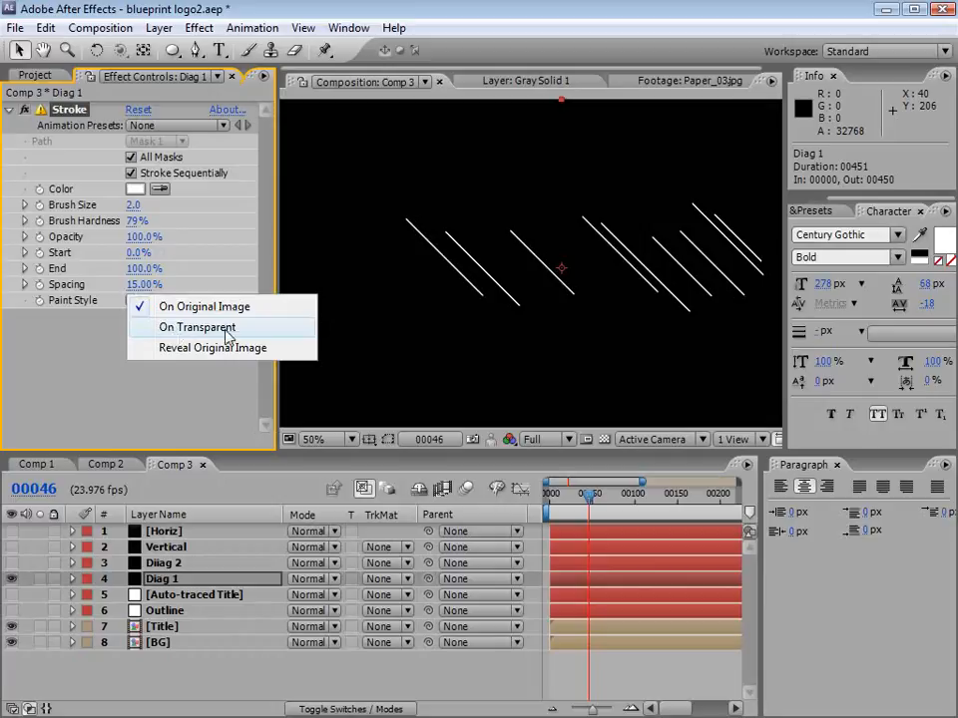
left_click(228, 329)
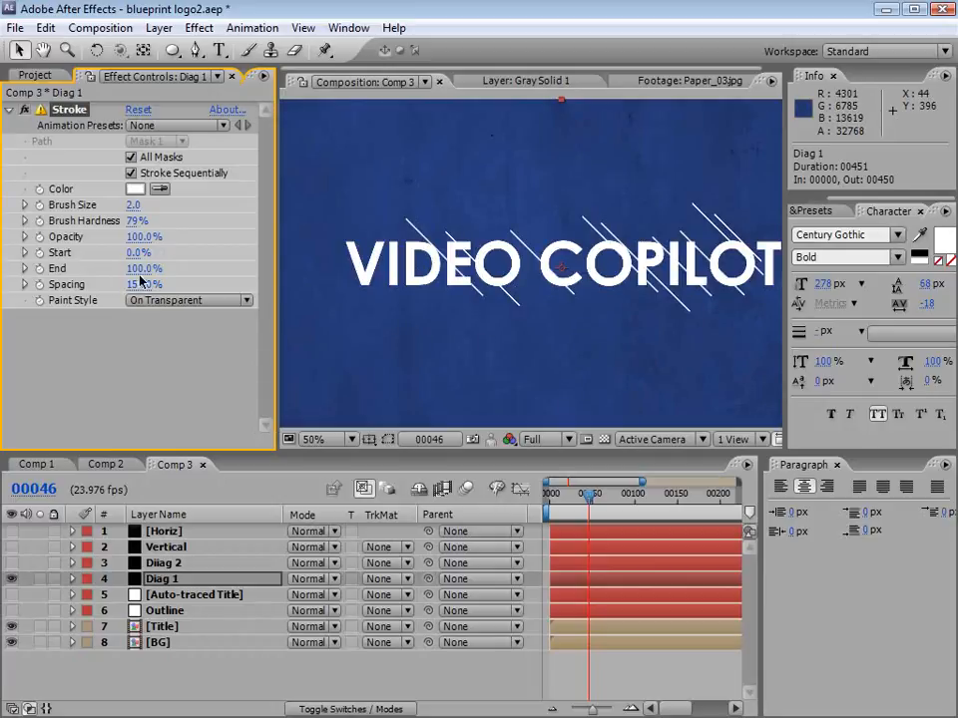
Step: Animate the Stroke's End on Diag 1 from 0% at frame 0 to a higher value at frame 75 and preview it
mouse_move(143, 268)
left_mouse_down()
mouse_move(77, 283)
mouse_move(184, 282)
mouse_move(45, 283)
left_mouse_up()
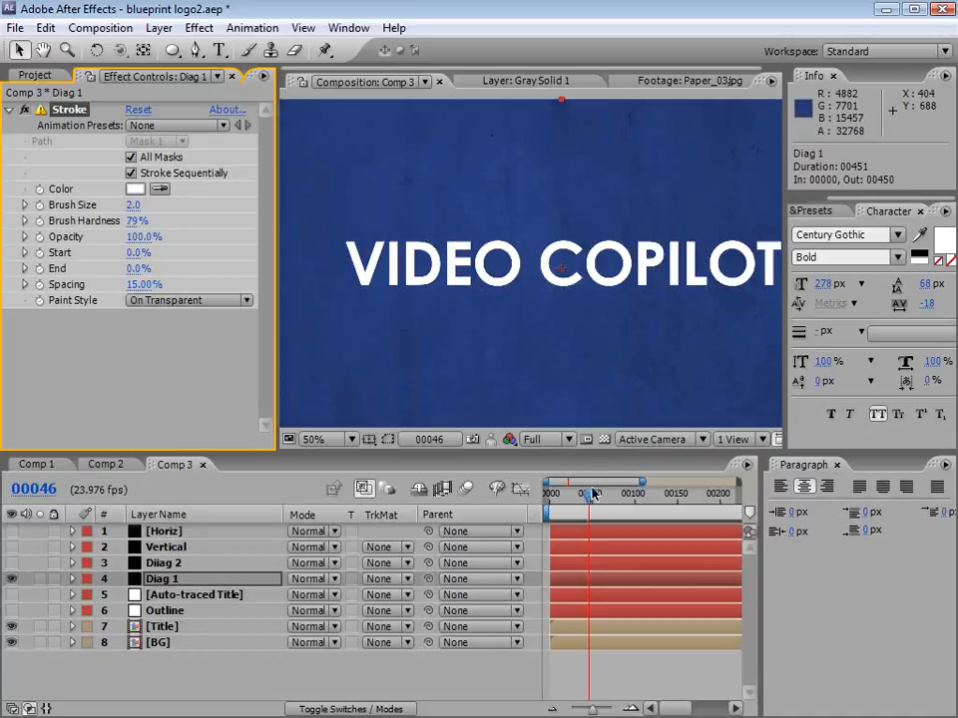
left_click_drag(591, 493, 547, 495)
left_click(38, 268)
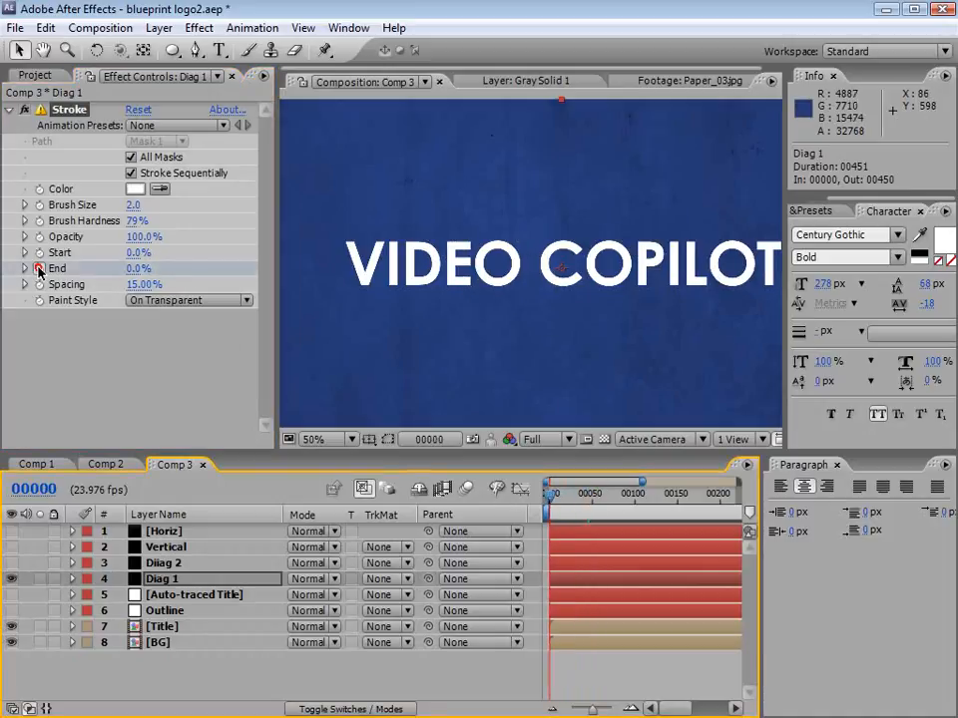
left_click_drag(603, 502, 613, 497)
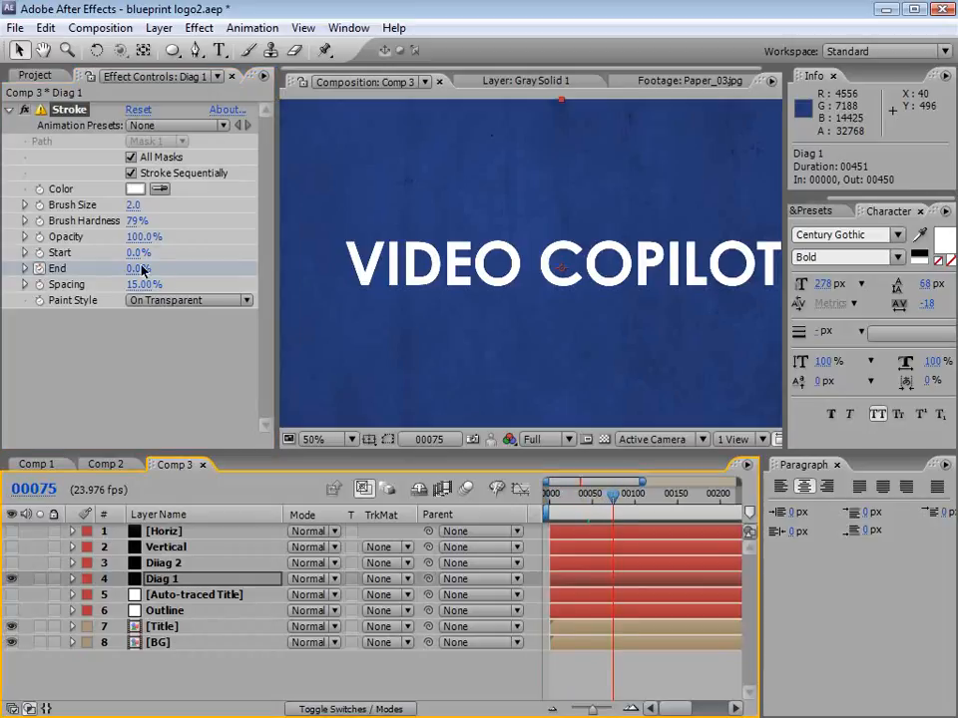
left_click_drag(139, 268, 179, 268)
left_click_drag(631, 529, 565, 525)
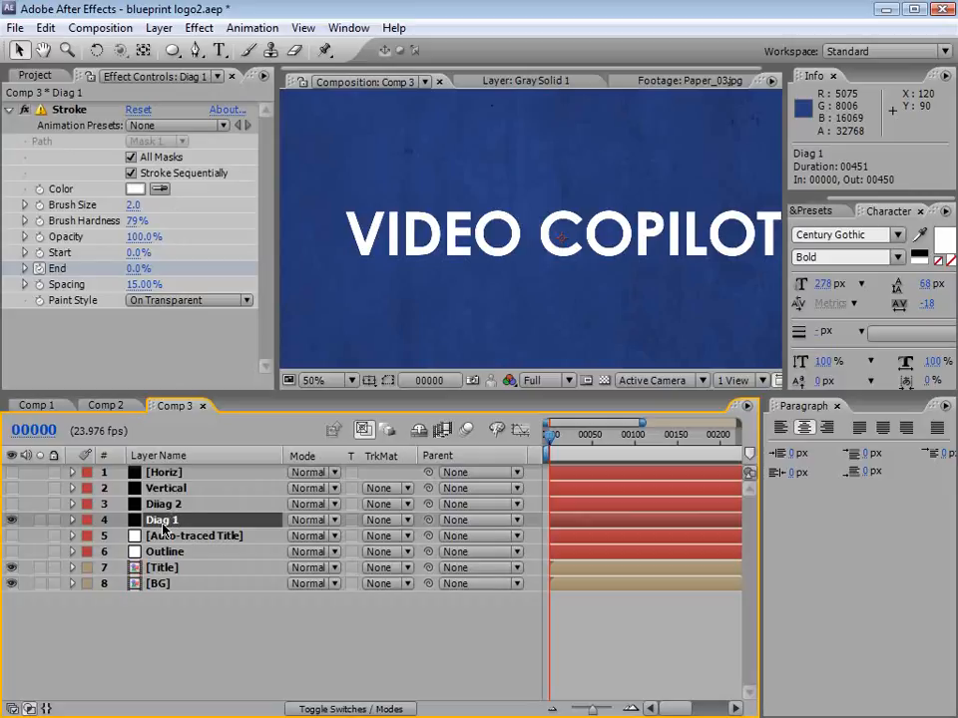
Step: Inspect Diag 1's mask paths and then all its modified properties in the timeline
key("m")
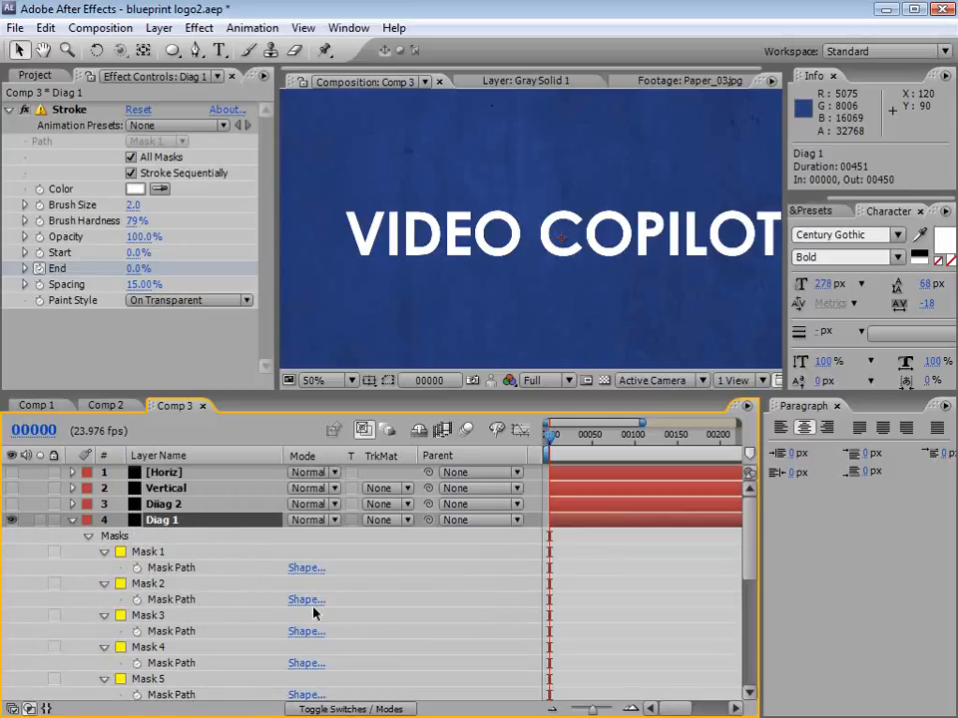
key("u")
key("u")
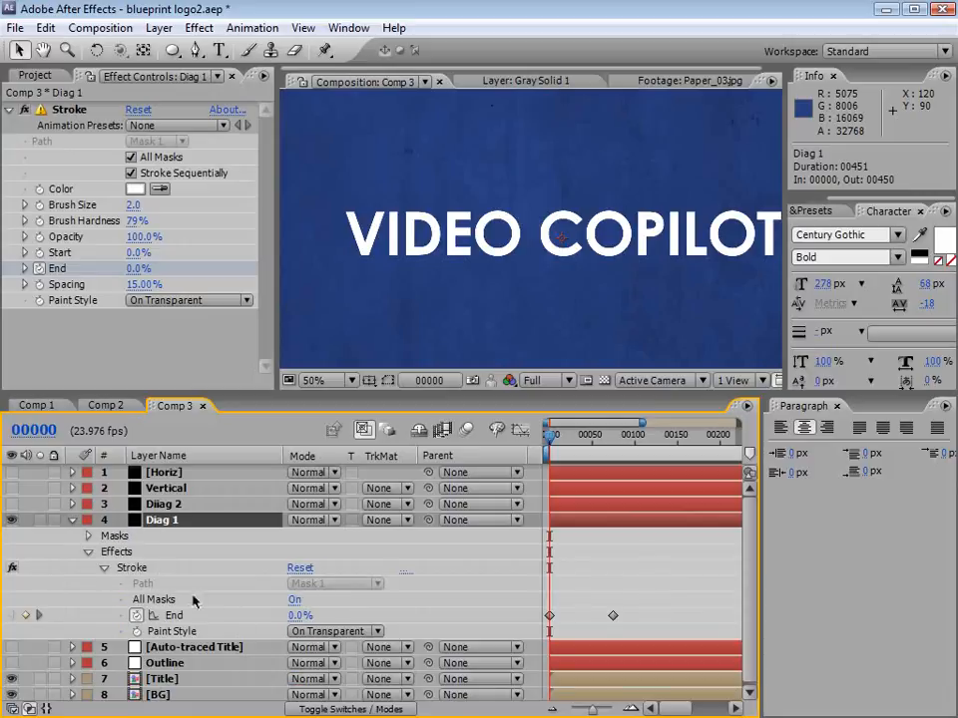
Step: Copy Diag 1's Stroke effect properties All Masks, End with its keyframes, and Paint Style
left_click(151, 568)
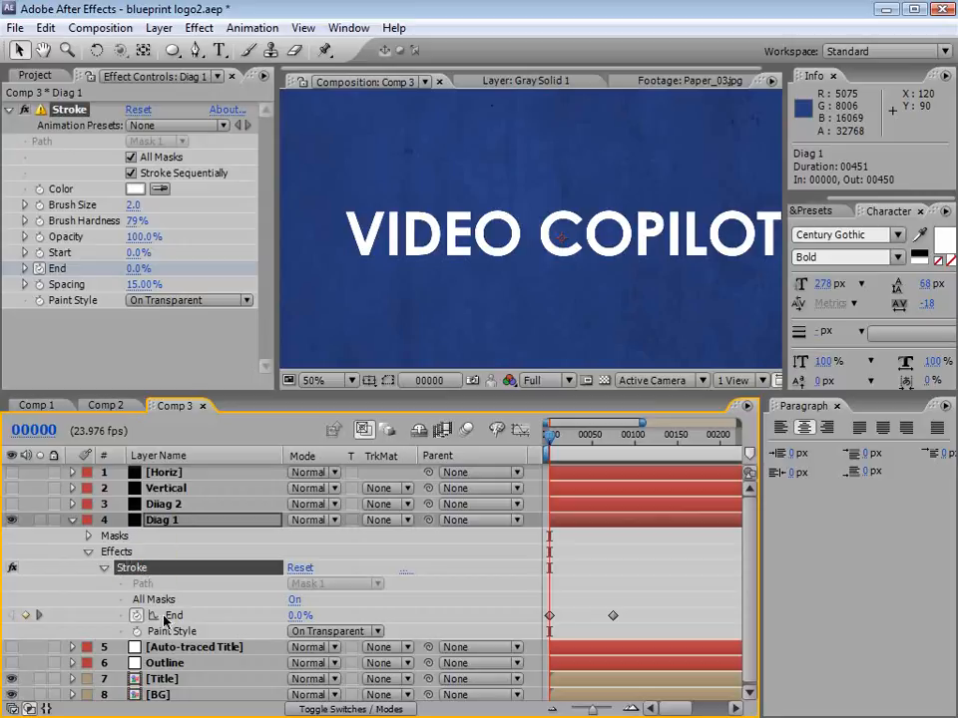
left_click(170, 601)
left_click(177, 617, "shift")
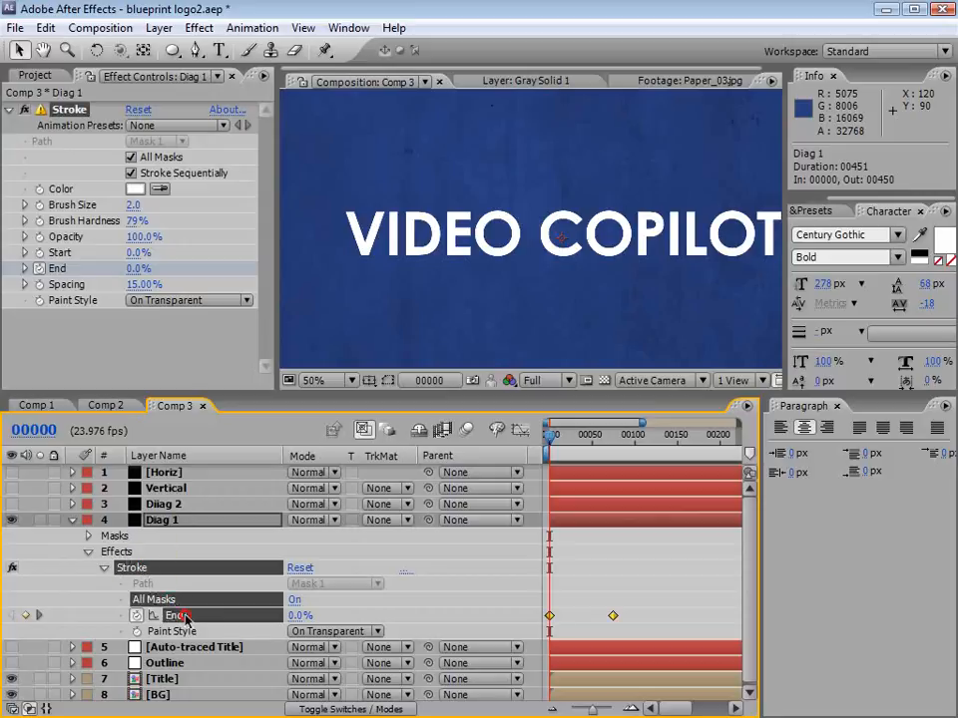
left_click(185, 633, "shift")
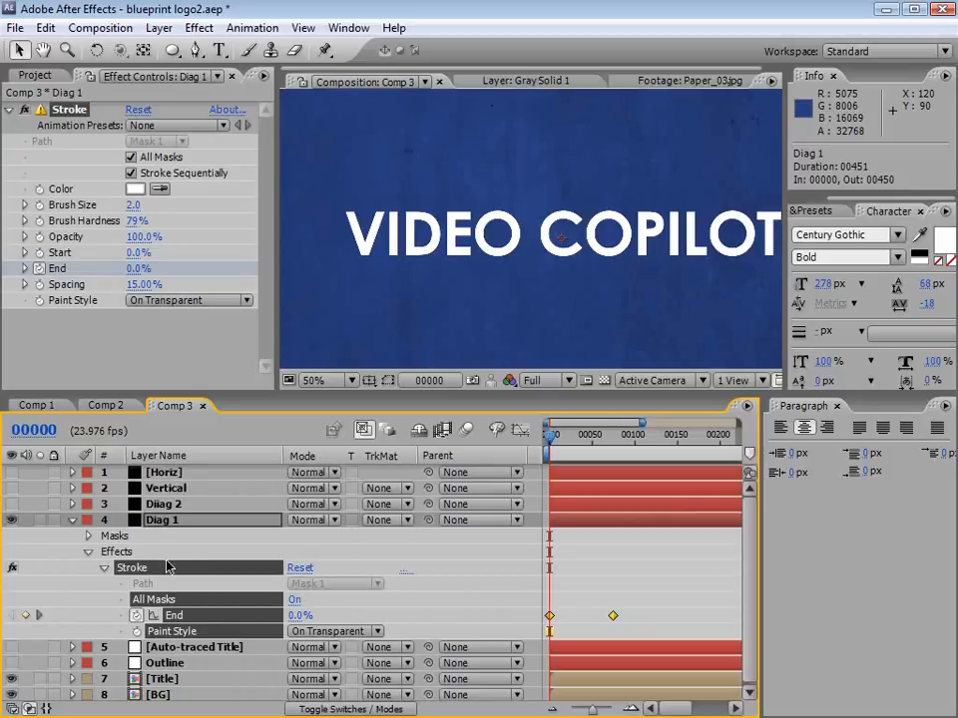
left_click(45, 26)
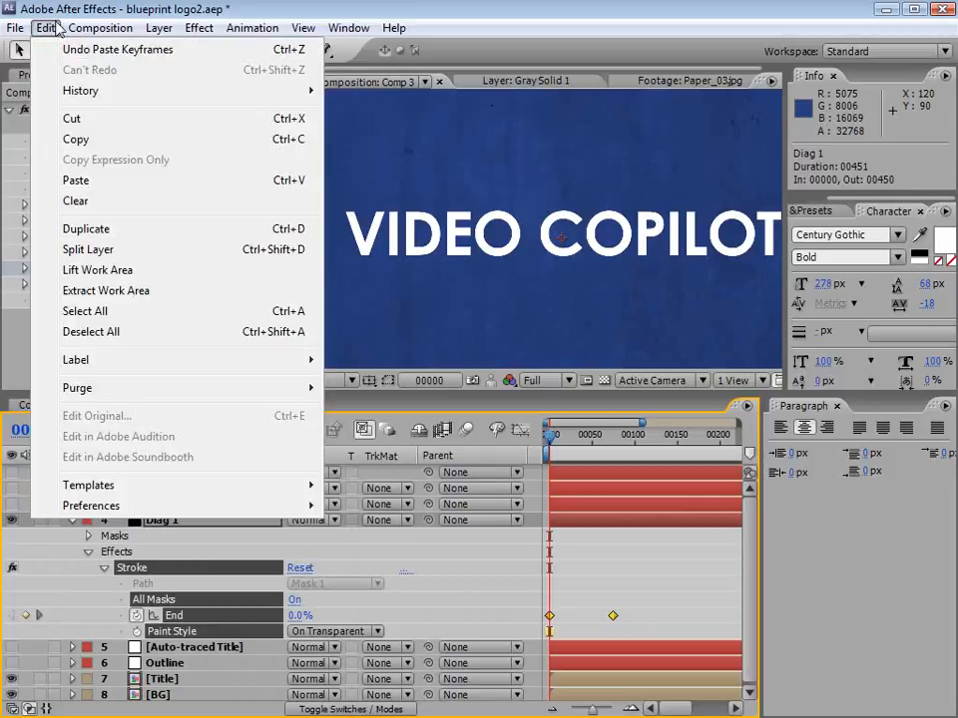
left_click(76, 139)
Step: Paste the copied Stroke properties and End keyframes onto the Horiz, Vertical and Diiag 2 layers at frame 0
left_click(563, 485)
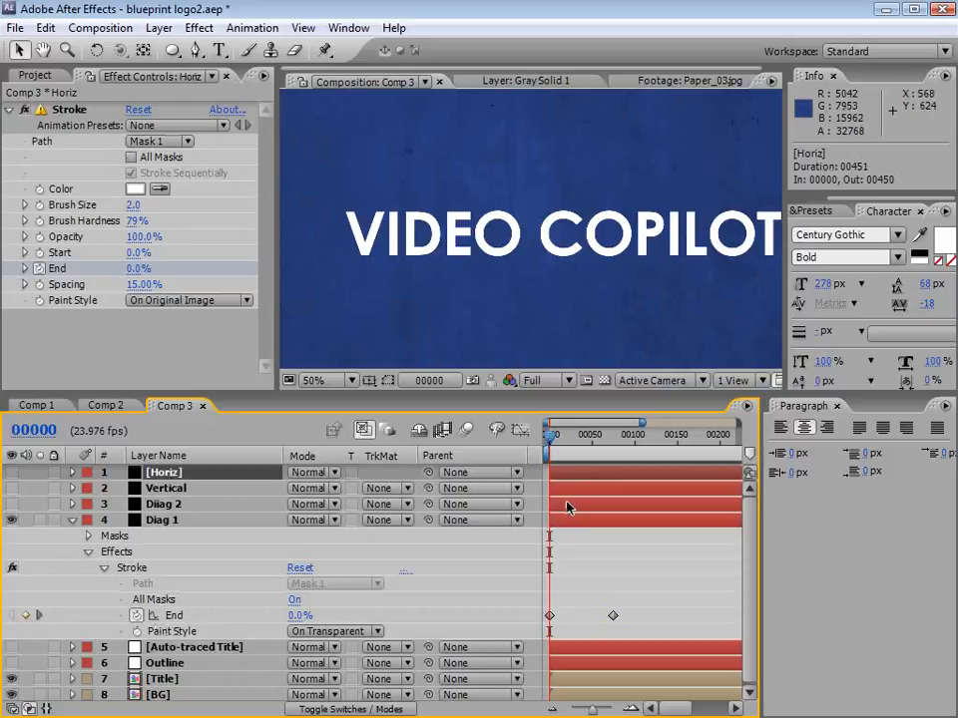
left_click(566, 508, "shift")
left_click(46, 27)
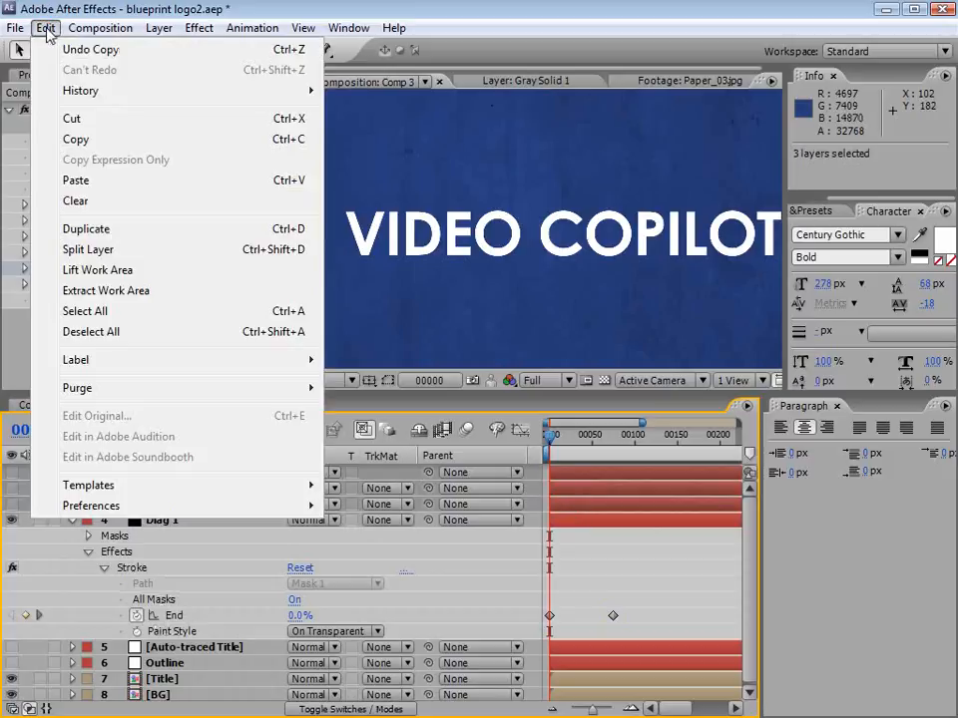
left_click(86, 180)
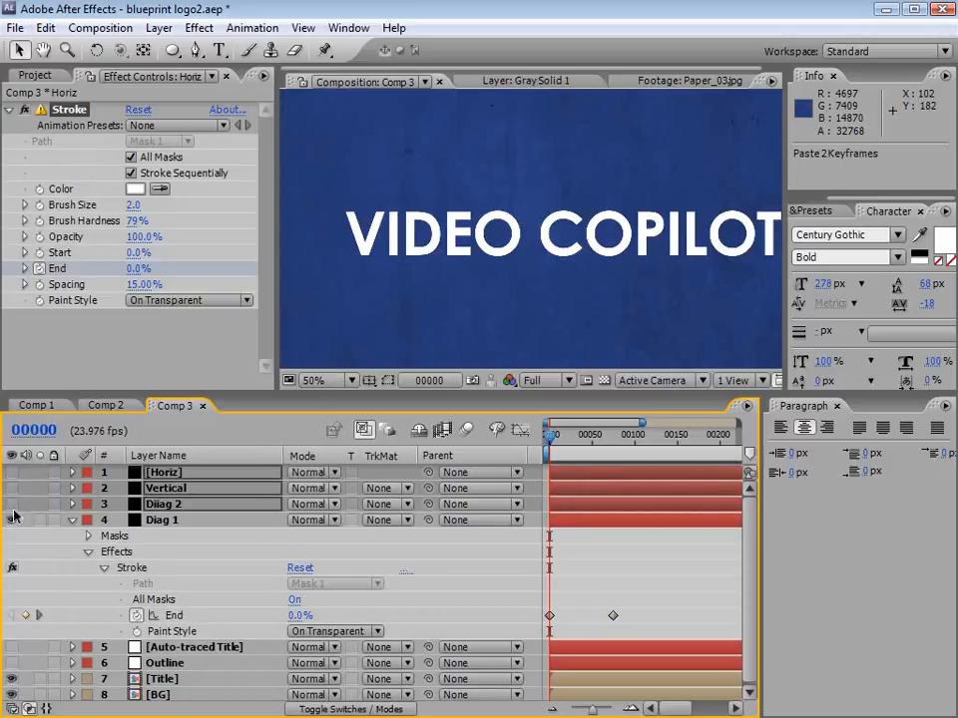
Step: Make the Horiz, Vertical and Diiag 2 layers visible and scrub to frame 90 to check their lines drawing on
left_click_drag(13, 515, 13, 475)
left_click_drag(552, 436, 624, 440)
scroll(582, 284, "down", 1)
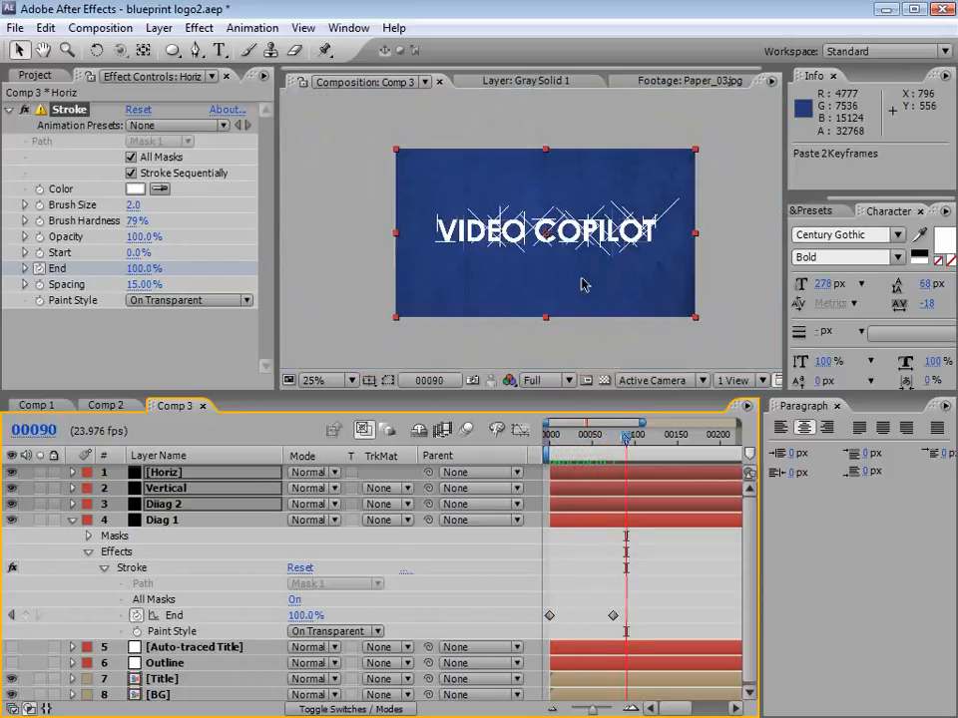
scroll(581, 284, "up", 1)
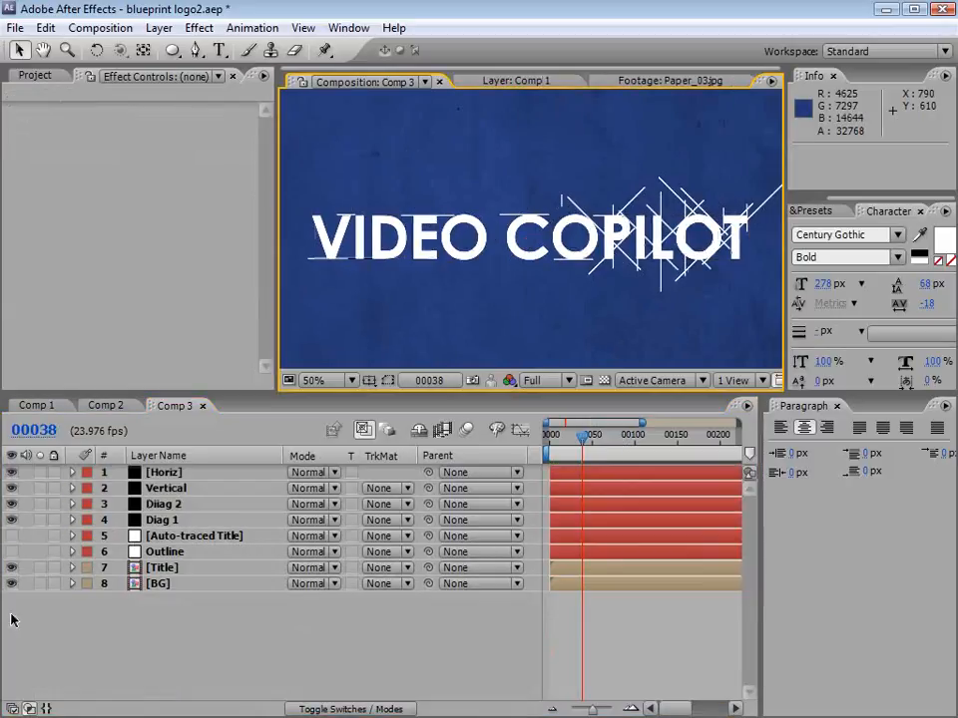
Step: Hide the Title layer, show Auto-traced Title and Outline, and scrub through the combined animation to frame 100
left_click(12, 567)
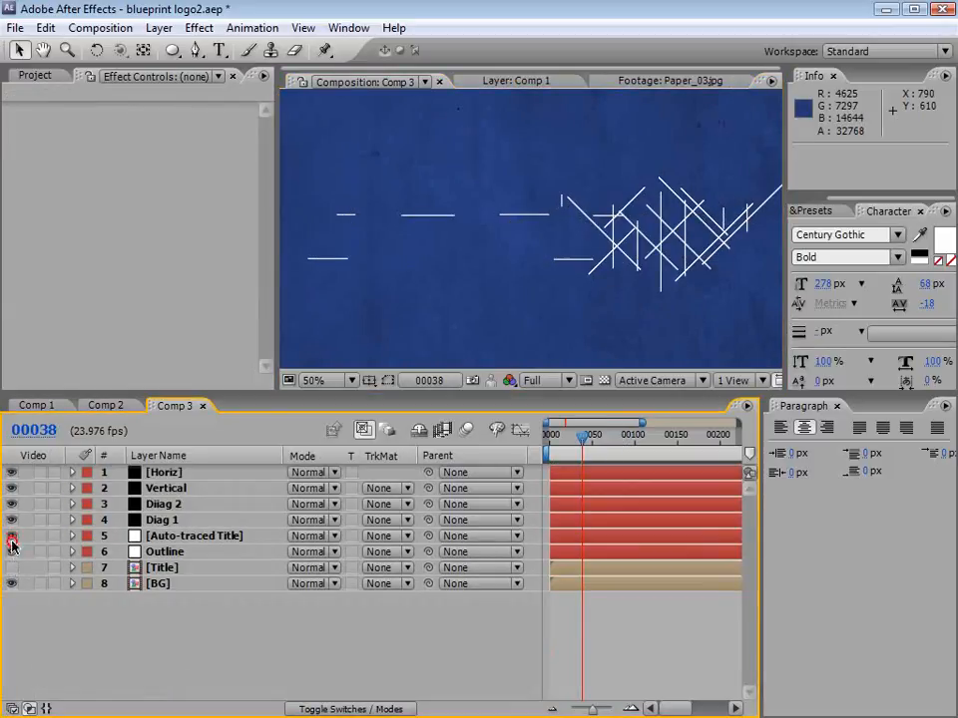
left_click(12, 536)
mouse_move(584, 439)
left_mouse_down()
mouse_move(604, 439)
mouse_move(563, 442)
mouse_move(635, 438)
left_mouse_up()
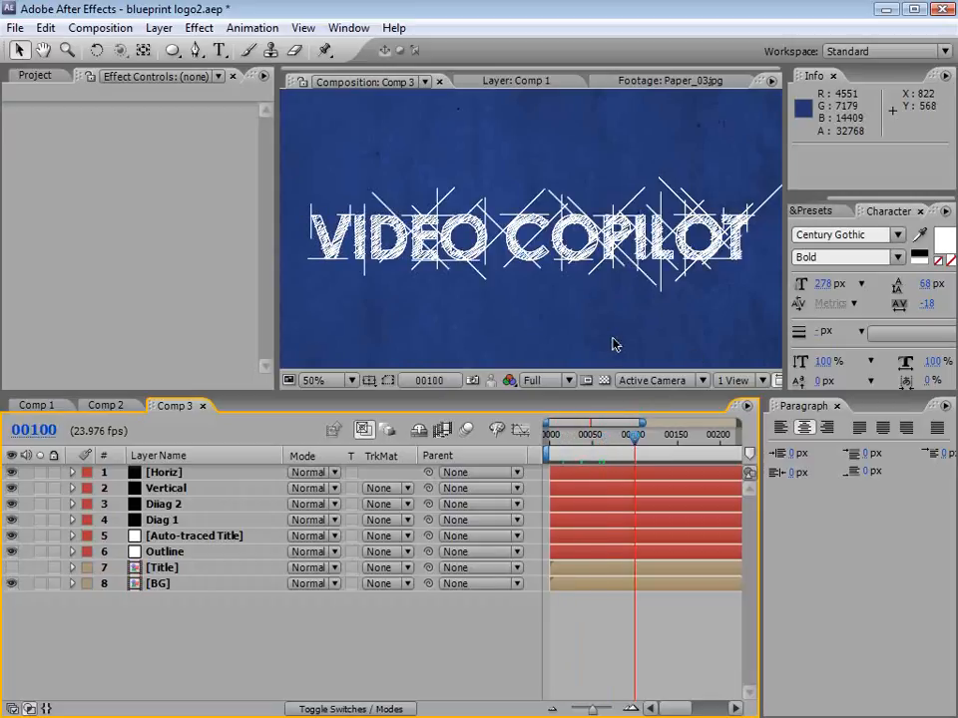
left_click(565, 439)
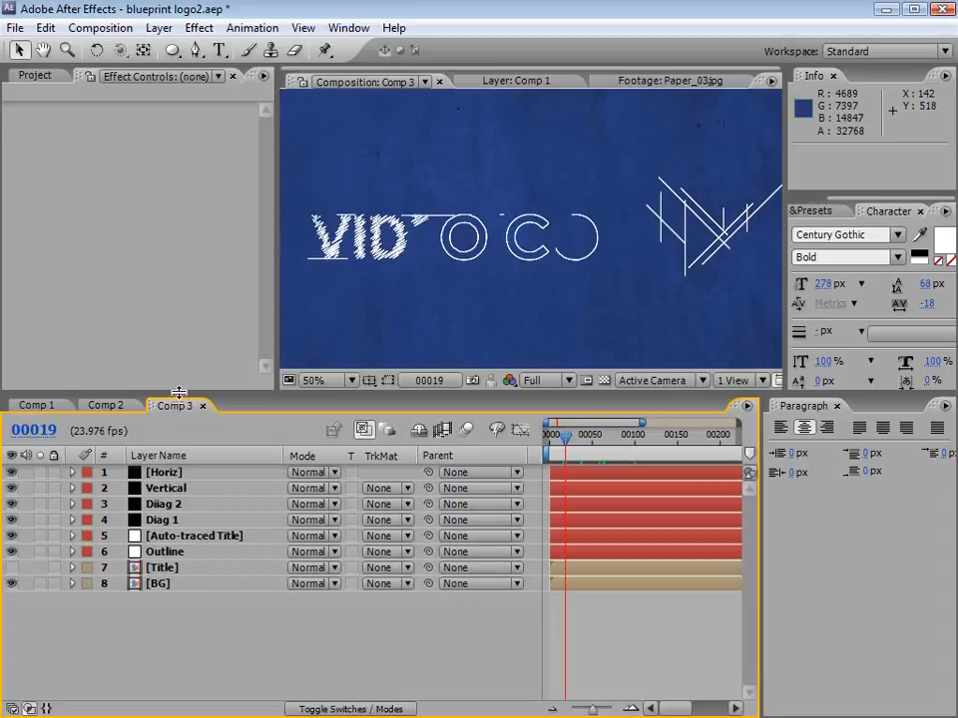
Step: Enlarge the timeline and reorder the Horiz layer's masks to 5, 9, 3, 10, 8, 1, 6, 7, 4, 2
left_click_drag(179, 392, 166, 218)
left_click(166, 275)
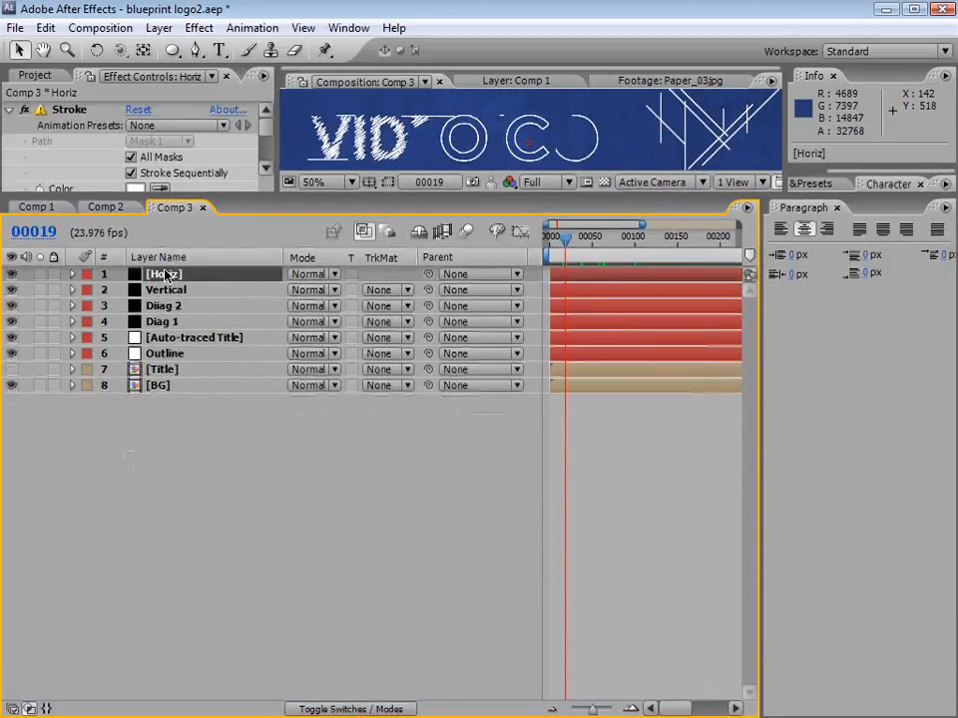
key("m")
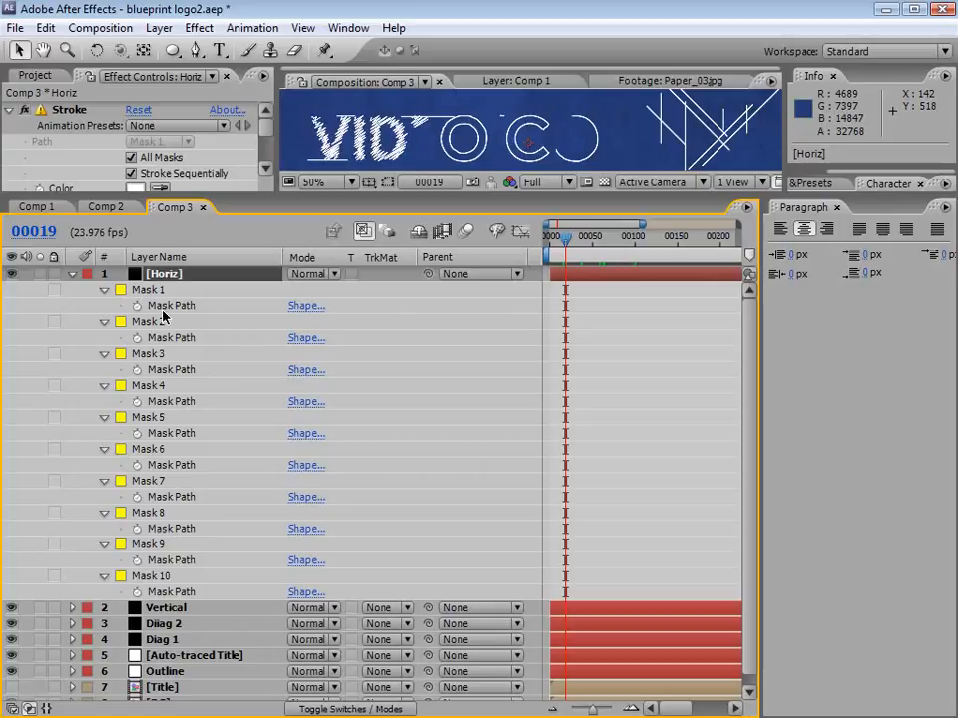
left_click_drag(162, 317, 155, 504)
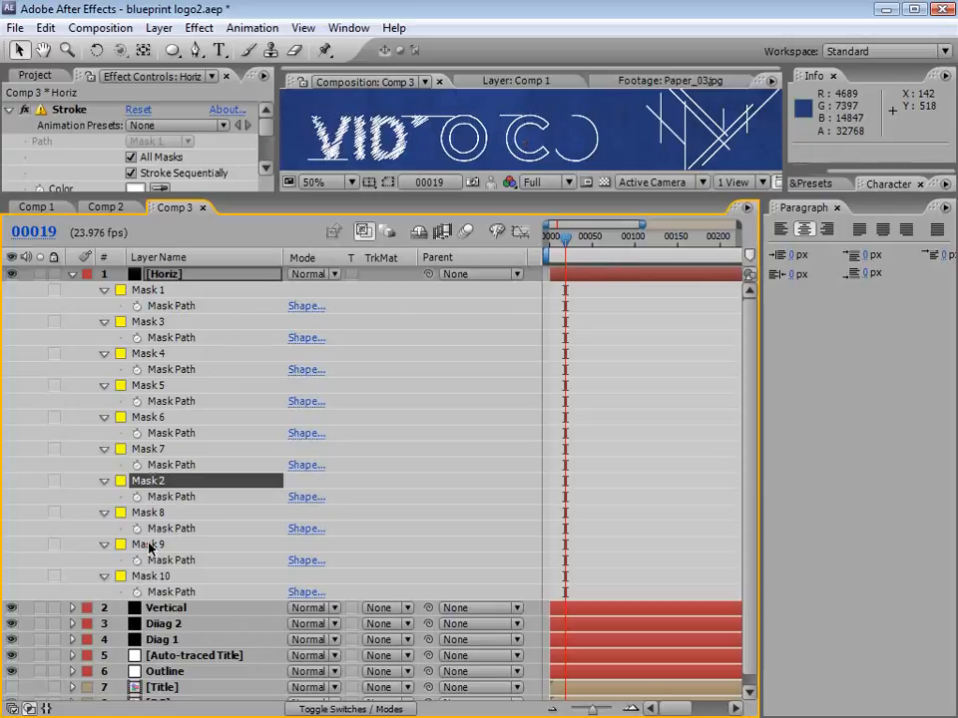
left_click_drag(149, 546, 145, 403)
left_click_drag(160, 321, 155, 409)
left_click_drag(129, 321, 156, 477)
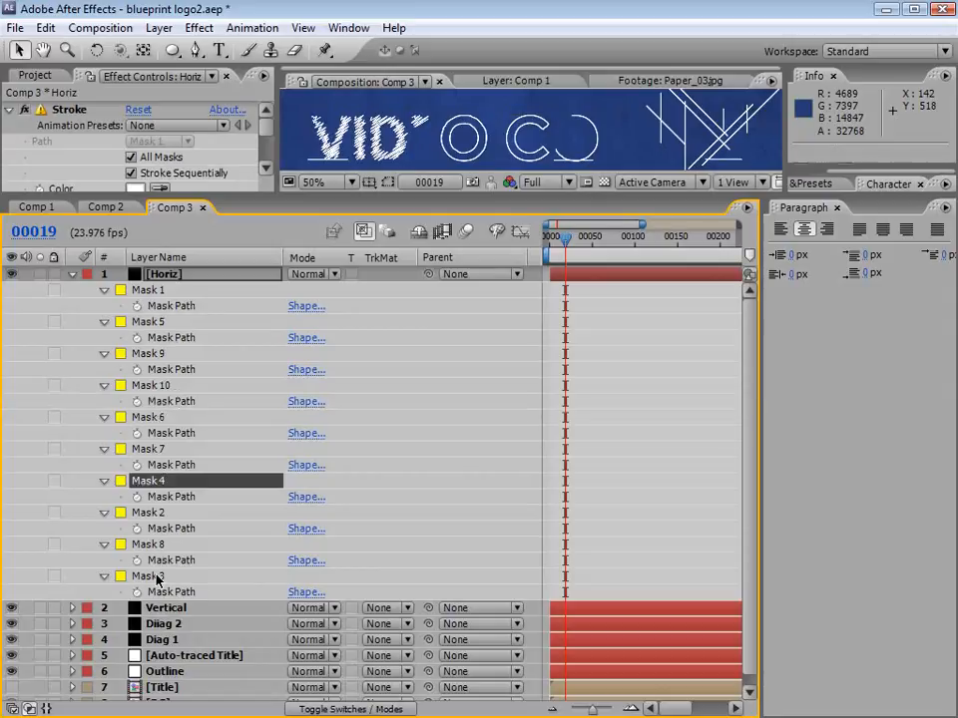
left_click_drag(156, 579, 155, 377)
left_click_drag(157, 289, 170, 454)
left_click_drag(149, 575, 149, 441)
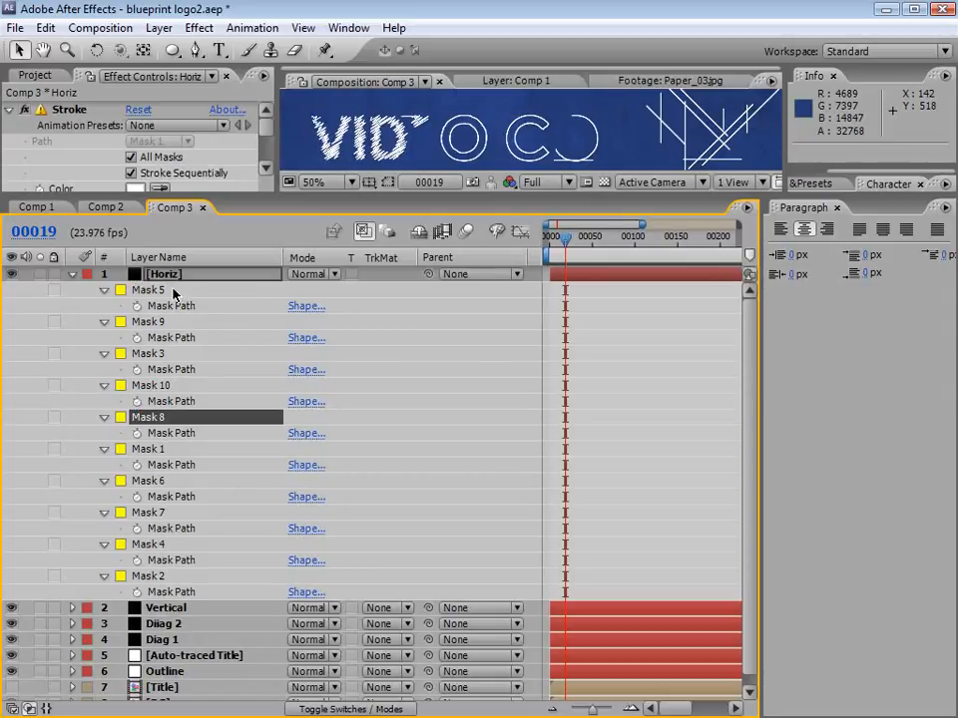
left_click(72, 277)
Step: Reveal the Vertical layer's masks and shuffle their stacking order so the vertical lines draw on in random sequence
left_click(72, 290)
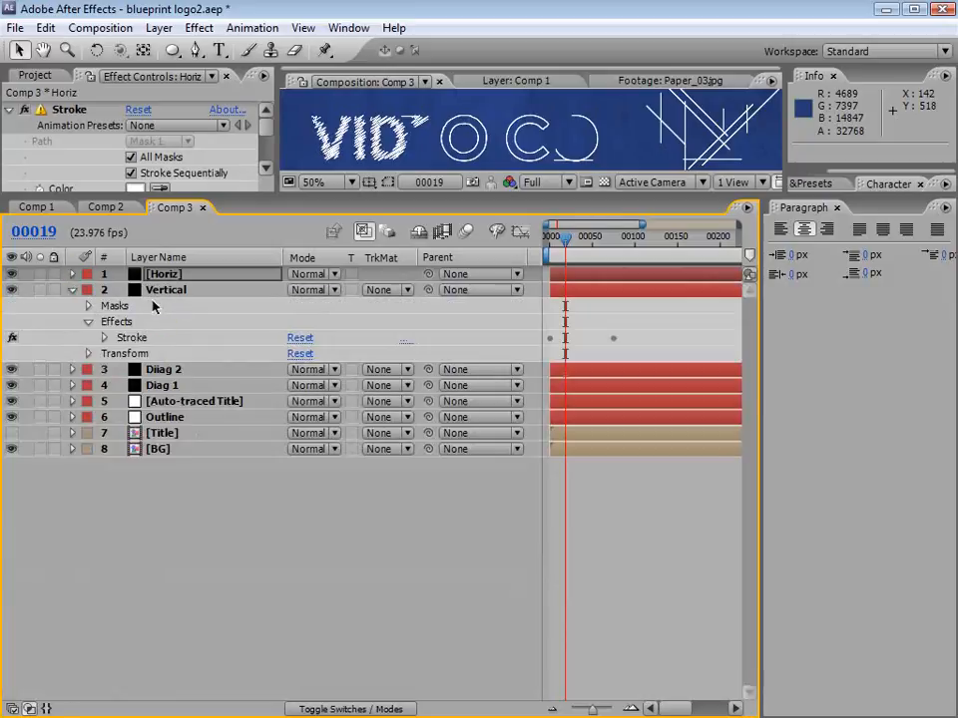
left_click(164, 290)
key("m")
left_click_drag(132, 305, 135, 459)
left_click_drag(147, 559, 128, 359)
left_click_drag(149, 337, 184, 520)
left_click_drag(175, 305, 182, 609)
left_click_drag(160, 656, 160, 404)
left_click_drag(158, 656, 155, 490)
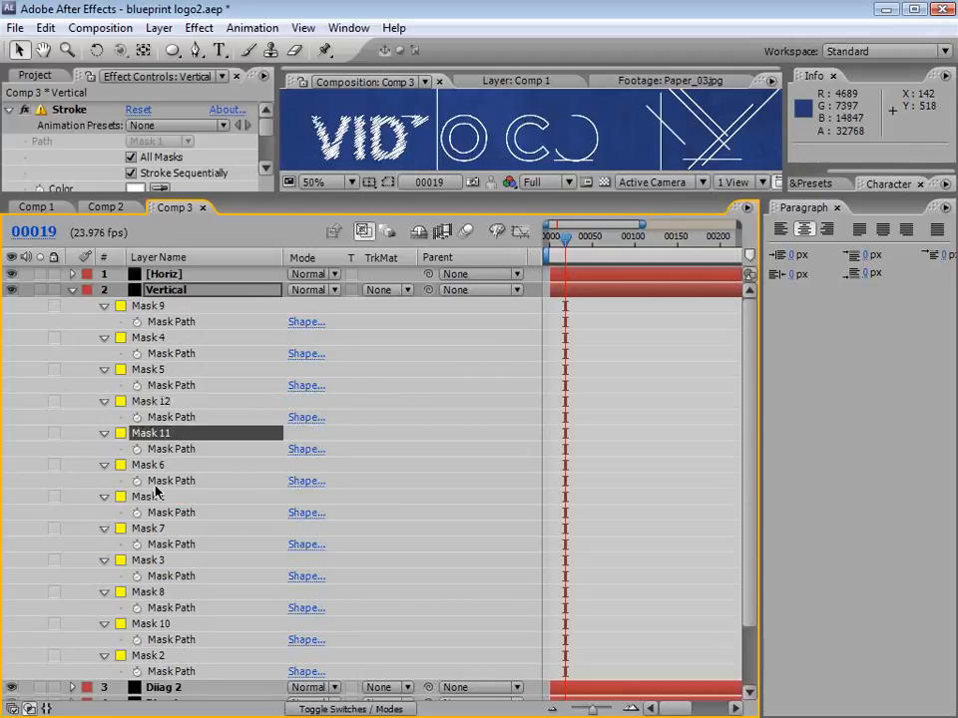
left_click_drag(155, 598, 163, 394)
left_click_drag(148, 337, 185, 522)
left_click(71, 290)
Step: Reveal the Diiag 2 layer's masks and reorder them to 7, 6, 5, 3, 8, 4, 9, 1, 2
left_click(71, 305)
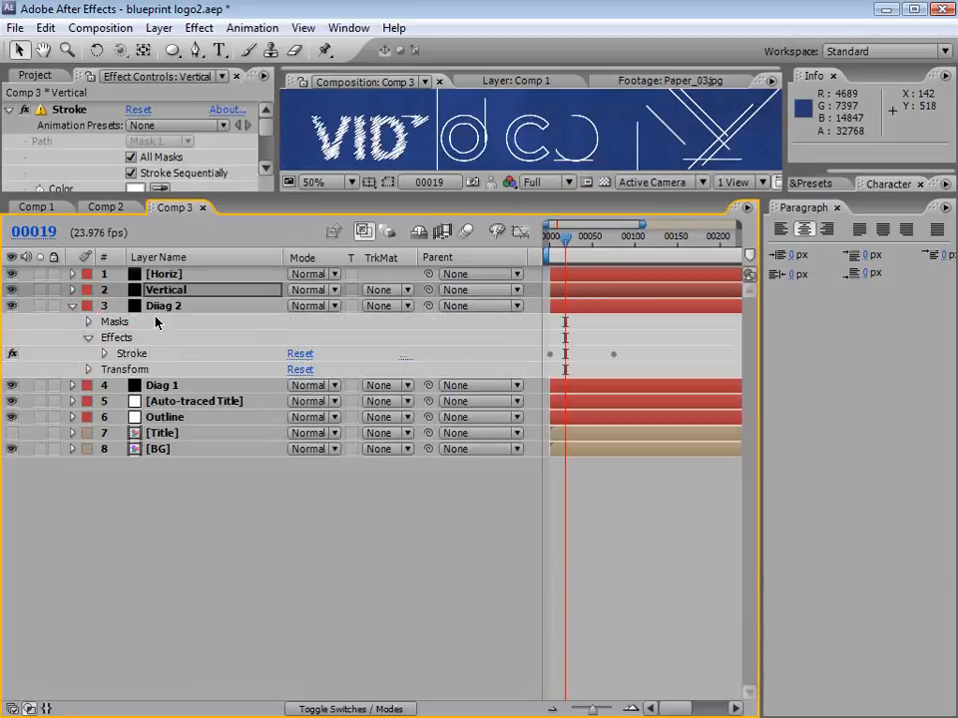
left_click(163, 308)
key("m")
left_click_drag(163, 321, 164, 444)
left_click_drag(160, 577, 160, 409)
left_click_drag(139, 321, 149, 473)
left_click_drag(158, 576, 135, 381)
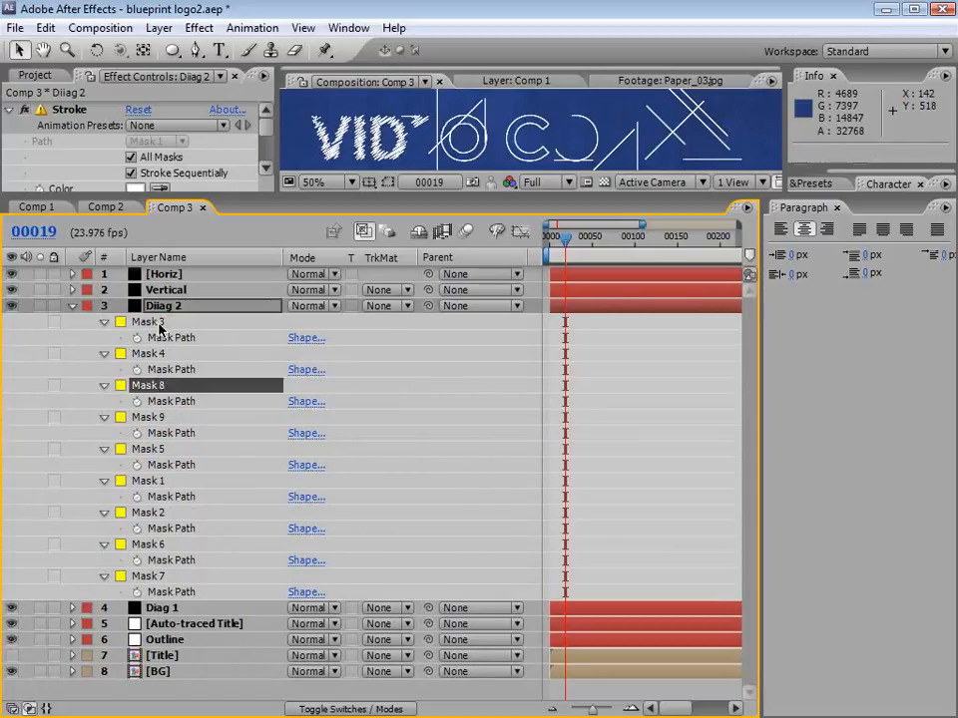
left_click_drag(130, 321, 165, 469)
left_click_drag(143, 576, 159, 375)
left_click_drag(155, 321, 143, 494)
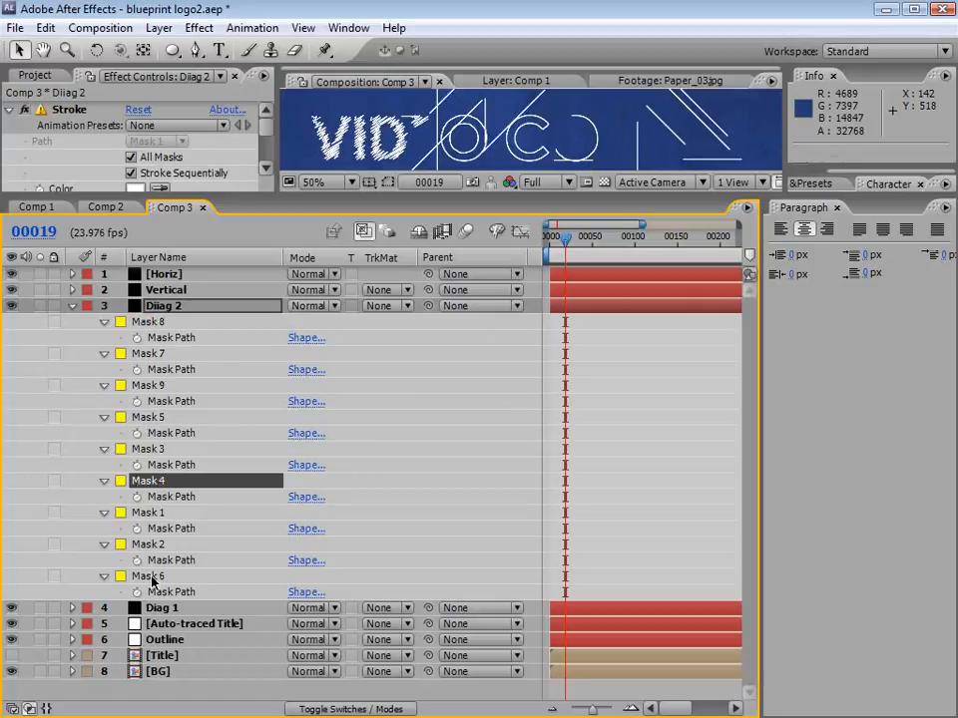
left_click_drag(149, 576, 154, 444)
left_click_drag(153, 322, 172, 501)
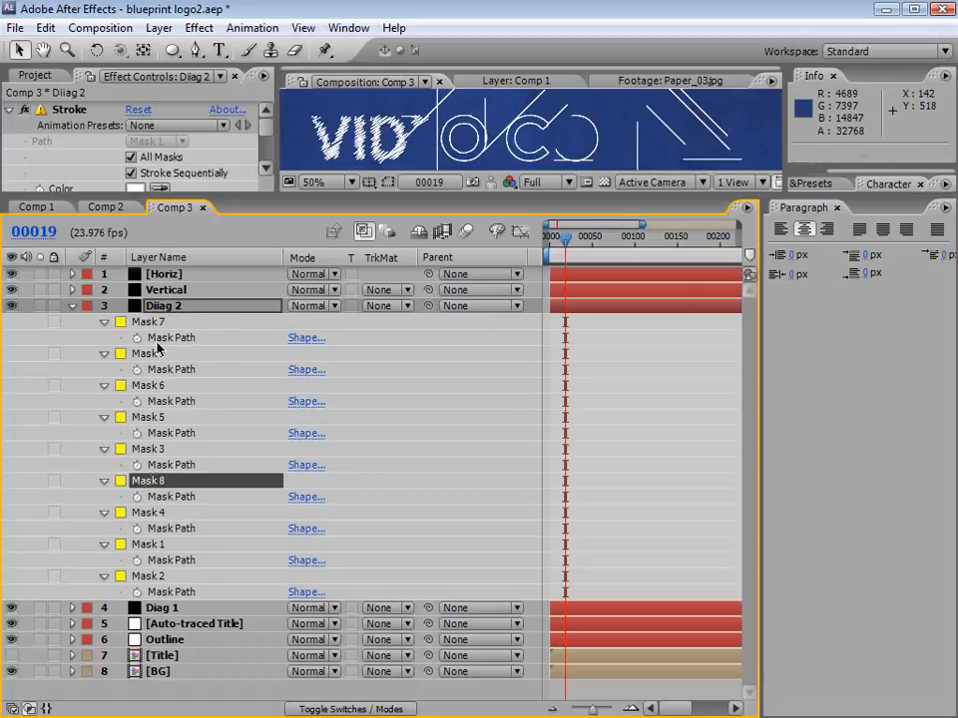
left_click_drag(157, 354, 168, 532)
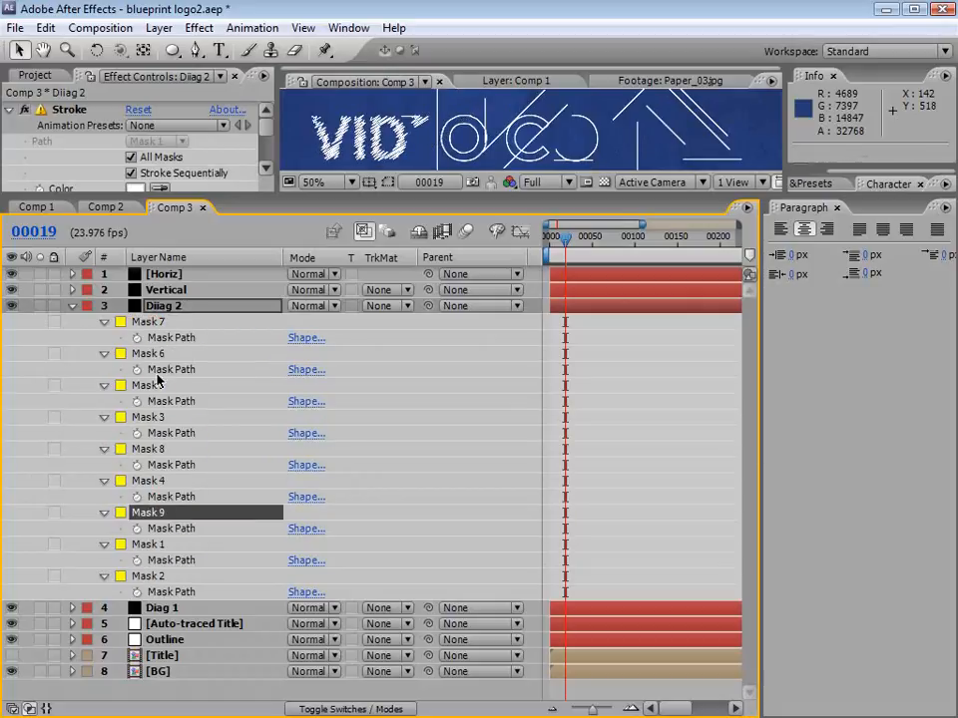
left_click(72, 305)
Step: Reveal the Diag 1 layer's masks and shuffle their stacking order so its diagonal lines draw on in random sequence
left_click(148, 321)
key("m")
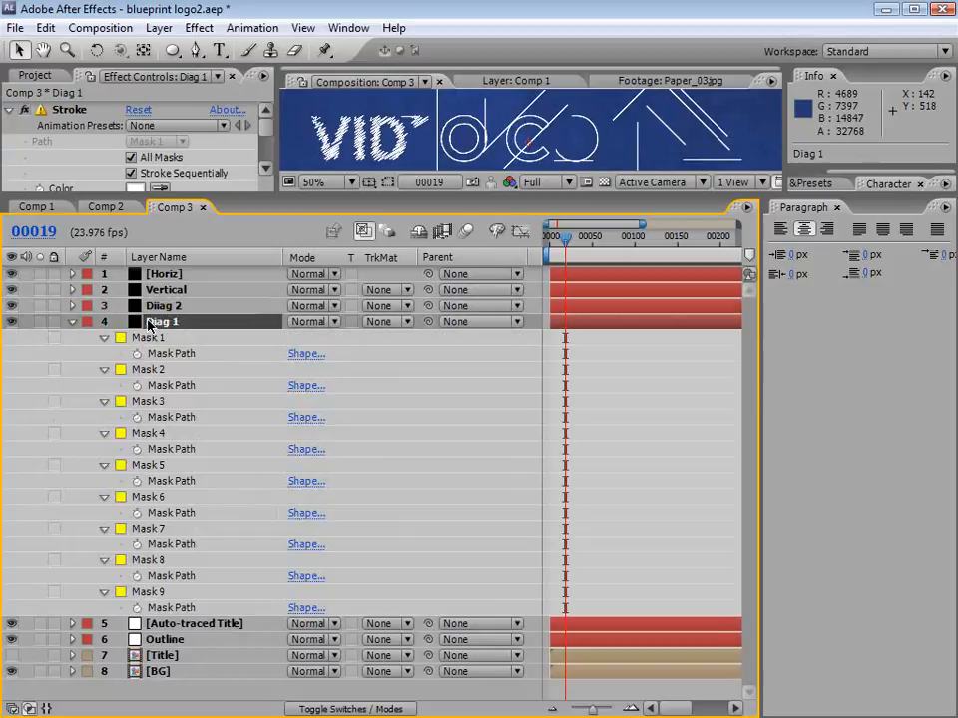
left_click_drag(153, 338, 179, 447)
left_click_drag(150, 370, 160, 509)
left_click_drag(157, 564, 143, 404)
left_click_drag(152, 339, 150, 514)
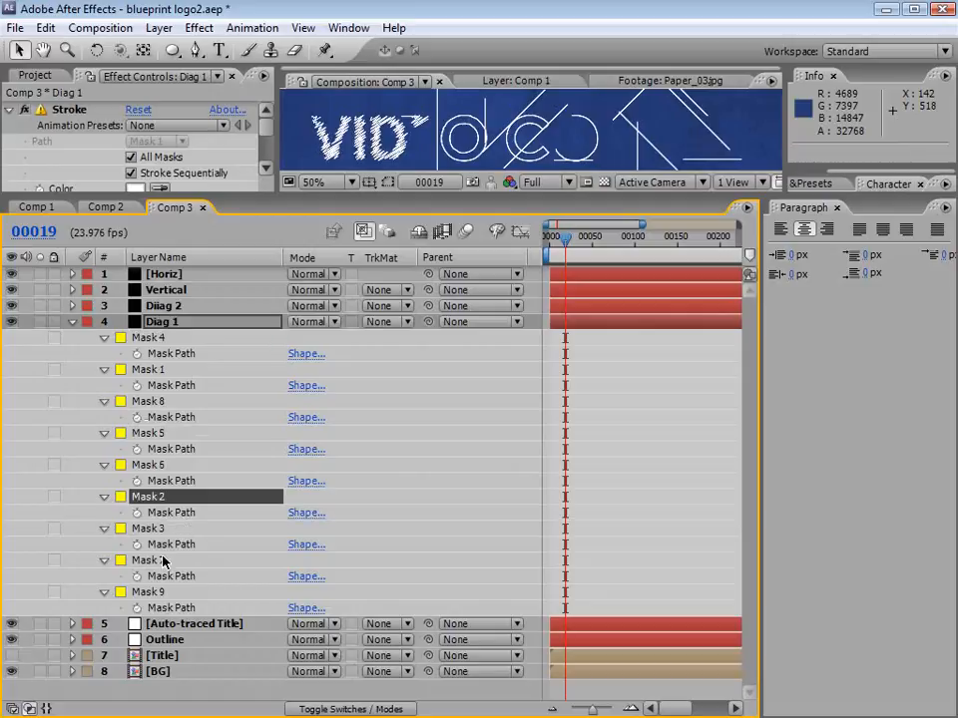
left_click(153, 593)
left_click_drag(153, 593, 141, 397)
left_click_drag(150, 336, 160, 426)
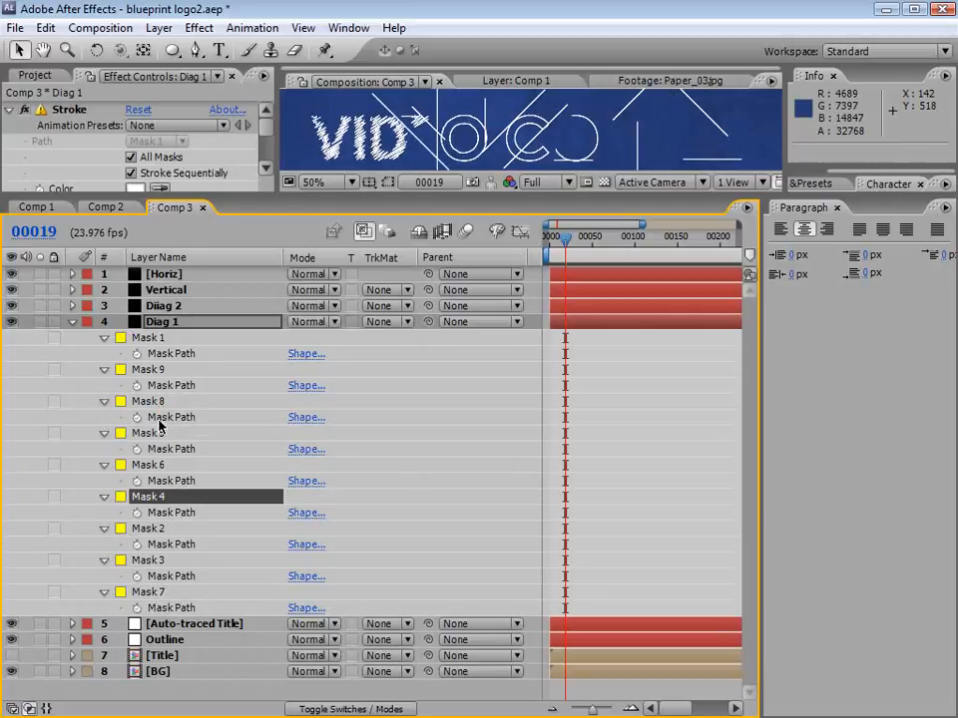
left_click_drag(150, 370, 135, 455)
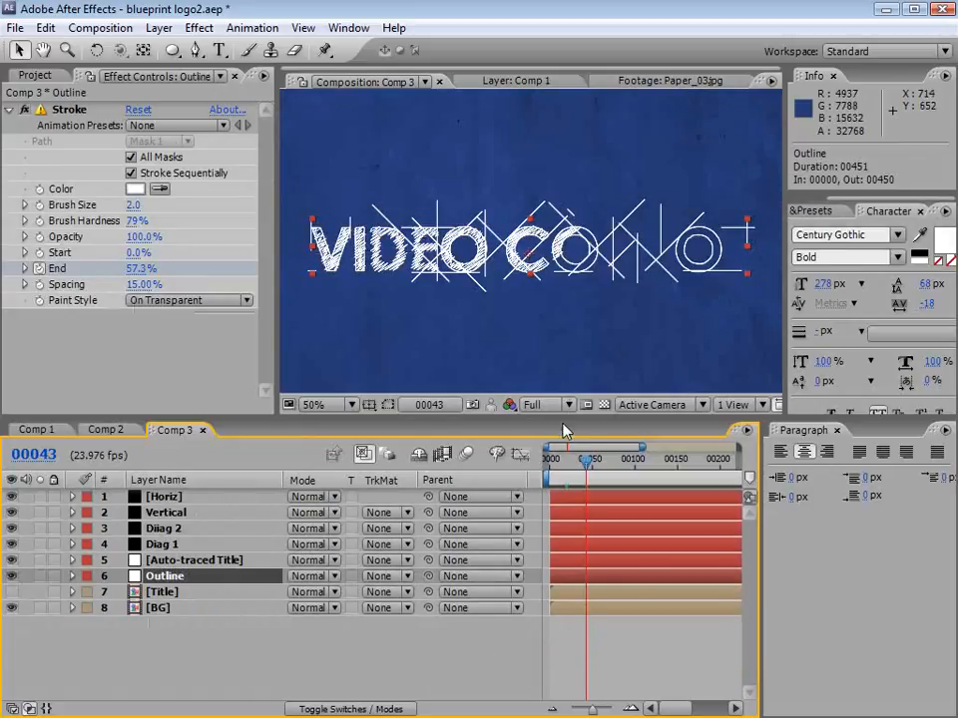
Step: Scrub through the reordered animation, solo the Outline layer to check it up to frame 80, and unsolo it
mouse_move(581, 459)
left_mouse_down()
mouse_move(574, 458)
mouse_move(617, 462)
left_mouse_up()
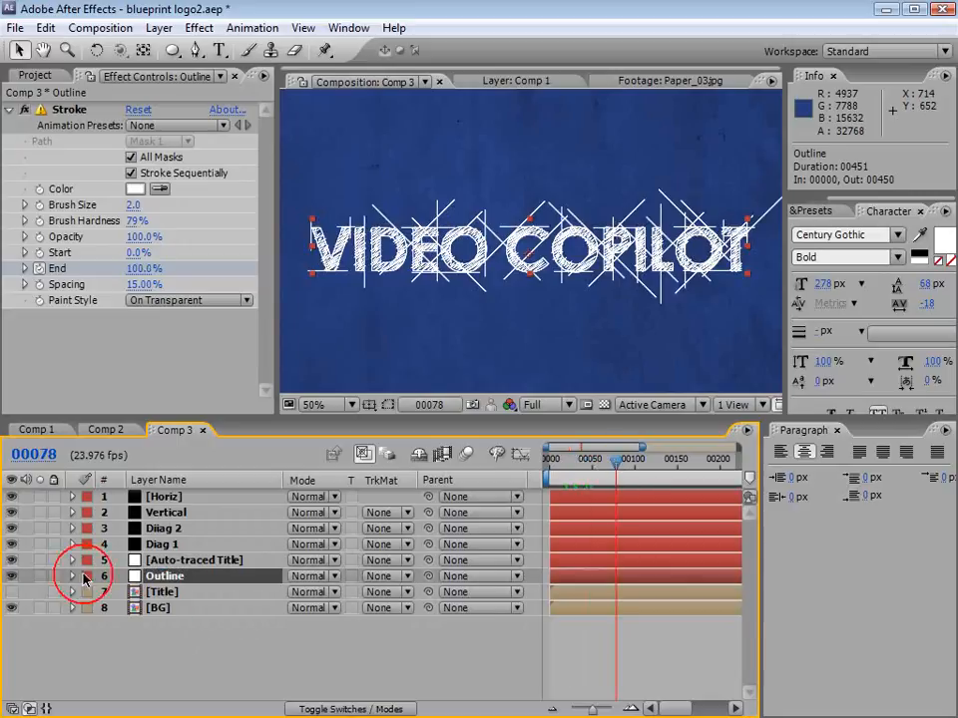
left_click(40, 576)
mouse_move(588, 459)
left_mouse_down()
mouse_move(558, 473)
mouse_move(638, 468)
mouse_move(618, 482)
left_mouse_up()
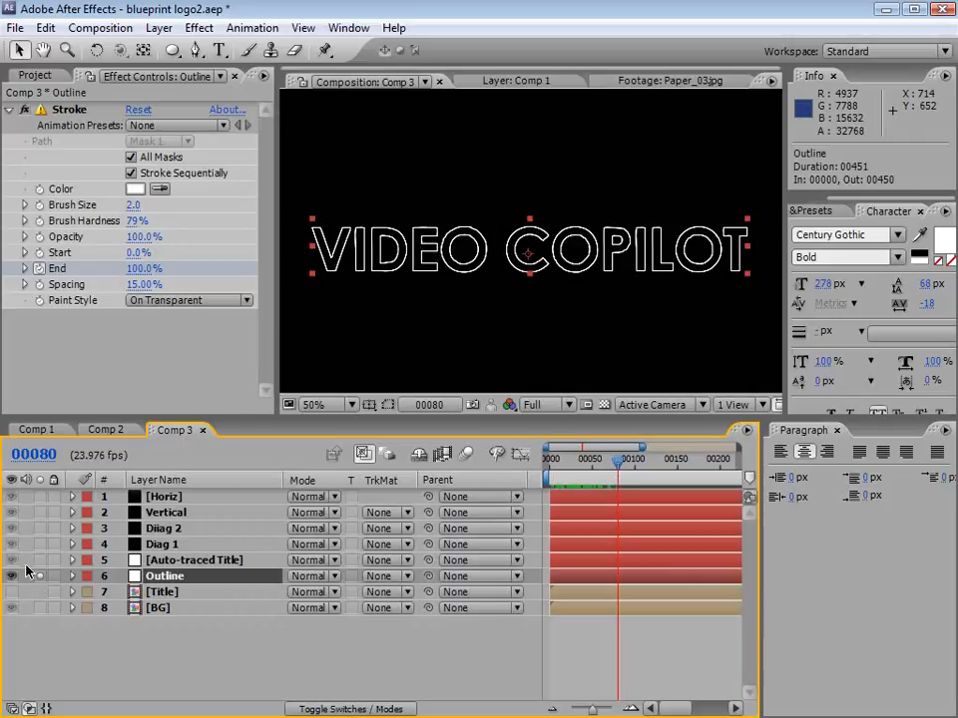
left_click(40, 575)
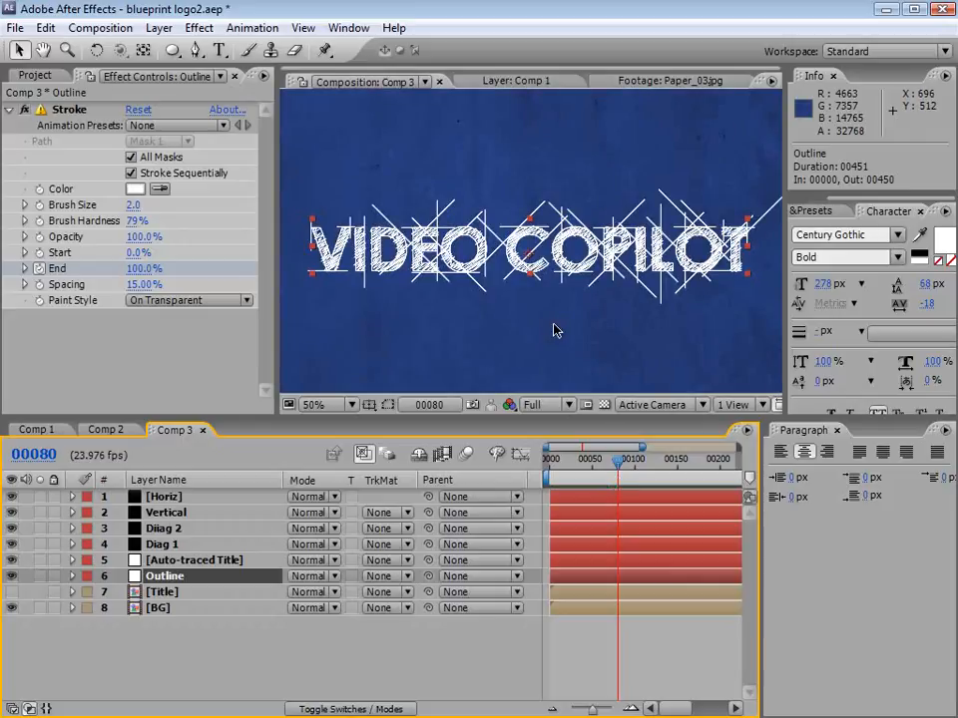
Step: Play a RAM preview of the full blueprint animation and stop at frame 68
left_click(596, 629)
key("KP_0")
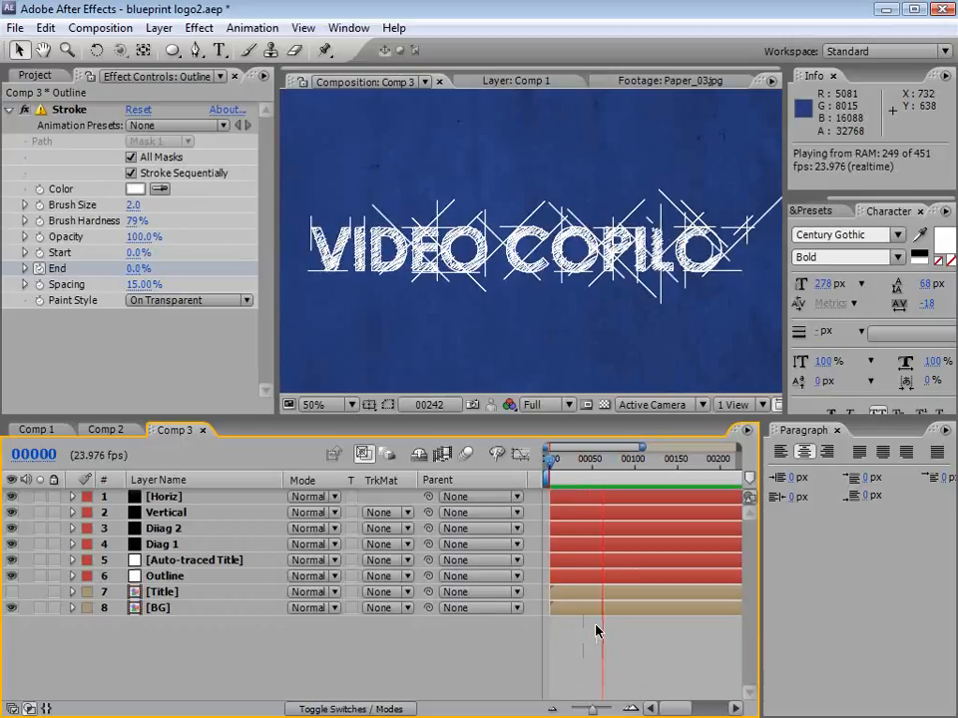
left_click(608, 463)
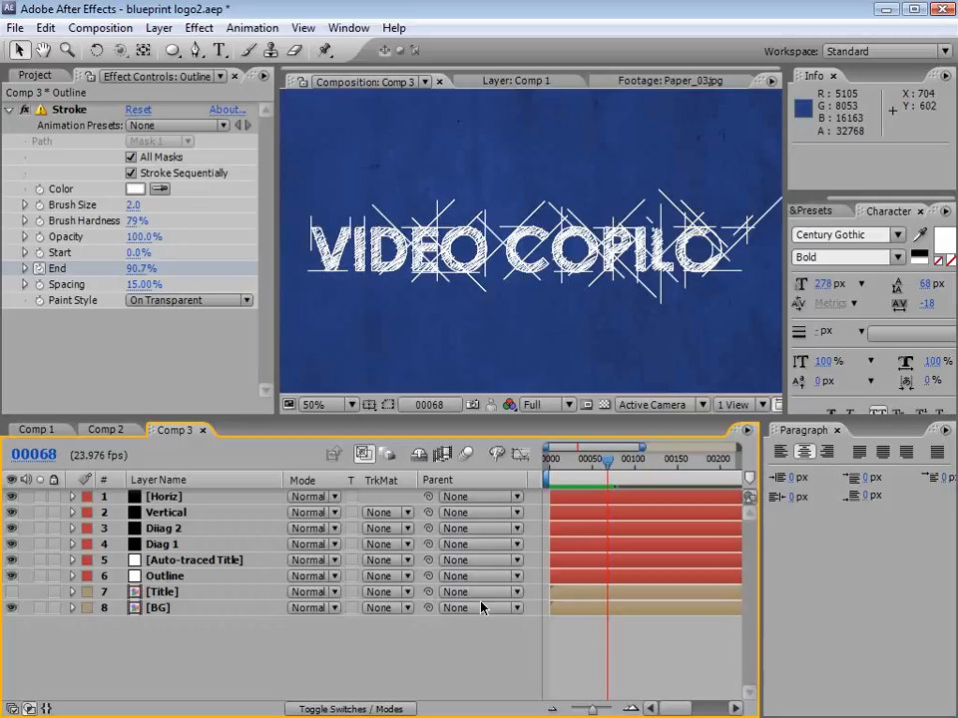
Step: Show the Diiag 2 layer's mask paths and lengthen several of its diagonal lines around VIDEO and COPILOT by moving their end vertices outward
left_click(152, 529)
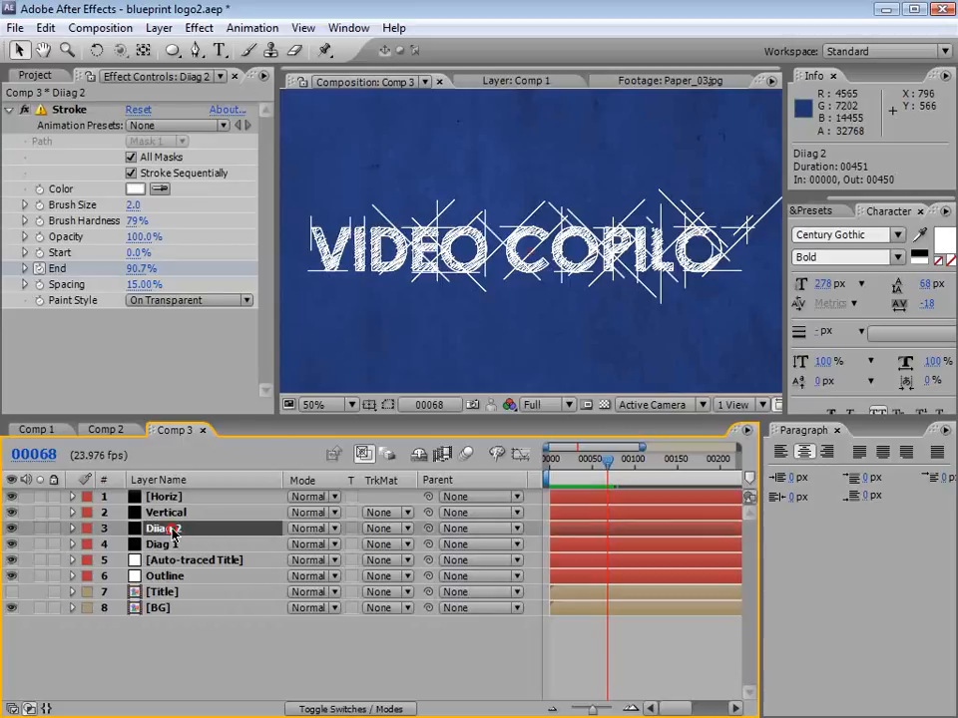
left_click(388, 404)
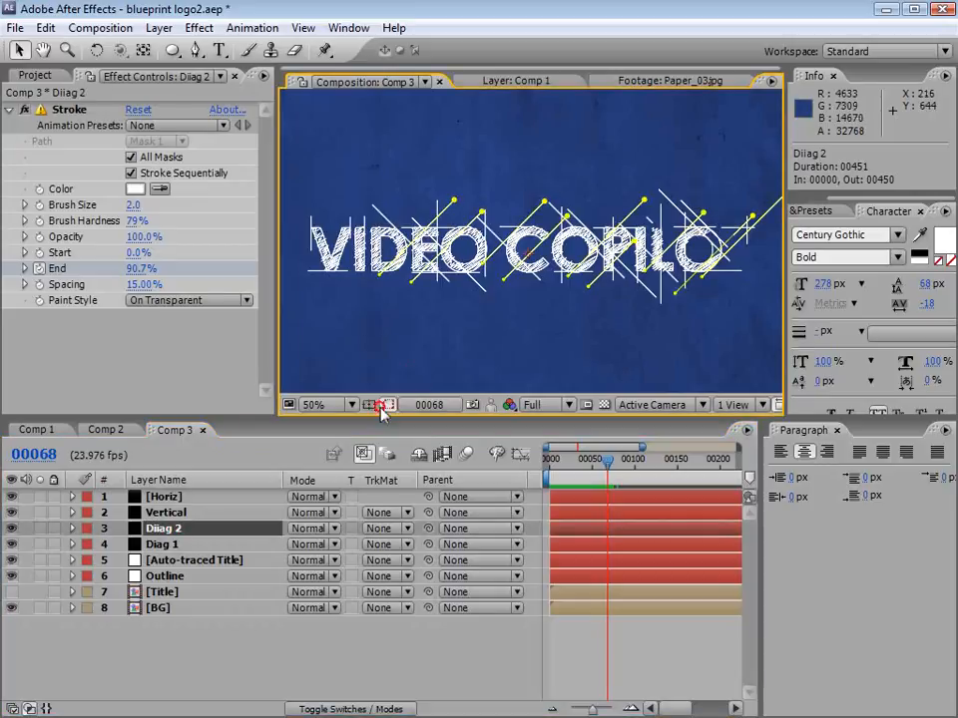
left_click_drag(476, 304, 475, 306)
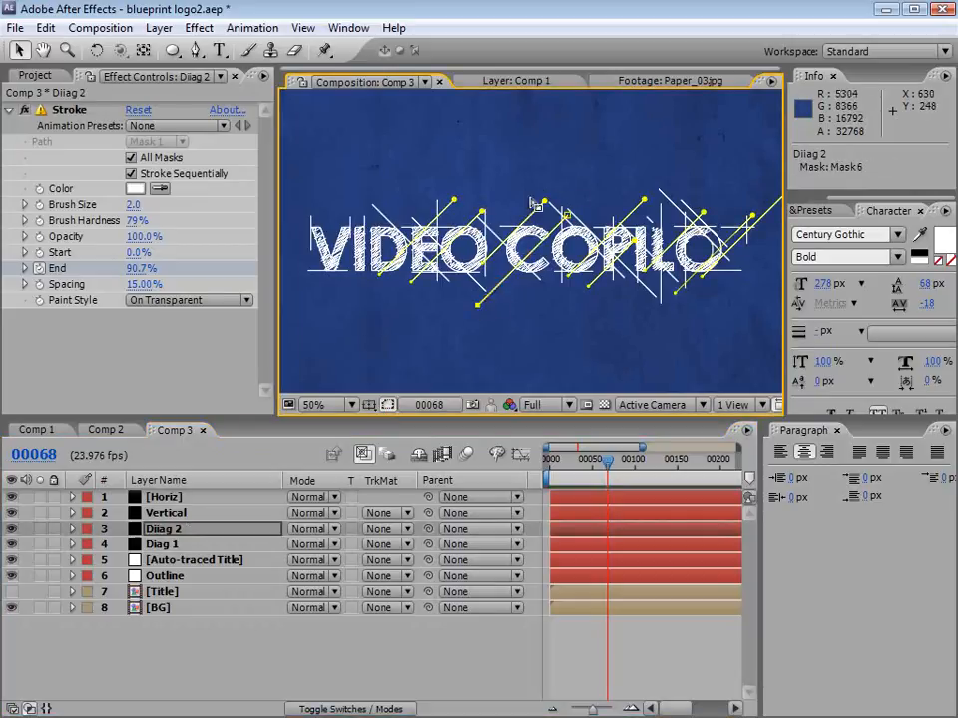
left_click_drag(482, 212, 520, 173)
left_click_drag(414, 283, 386, 308)
left_click_drag(711, 205, 729, 187)
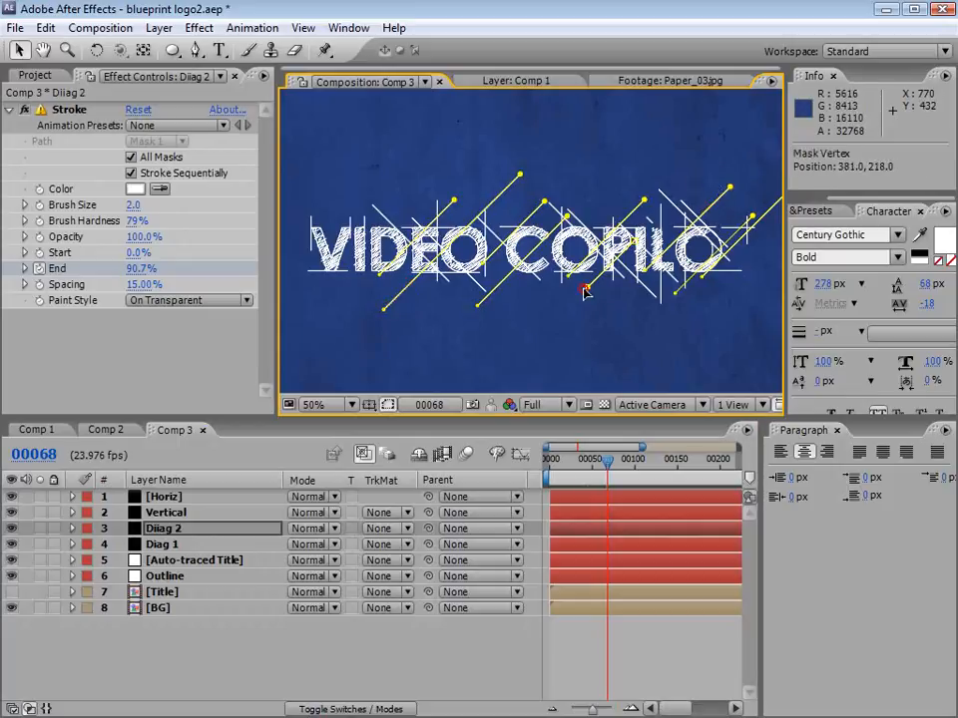
Step: Lengthen several of the Diag 1 layer's diagonal lines by moving their end vertices farther beyond the title, and deselect the layer
left_click(160, 544)
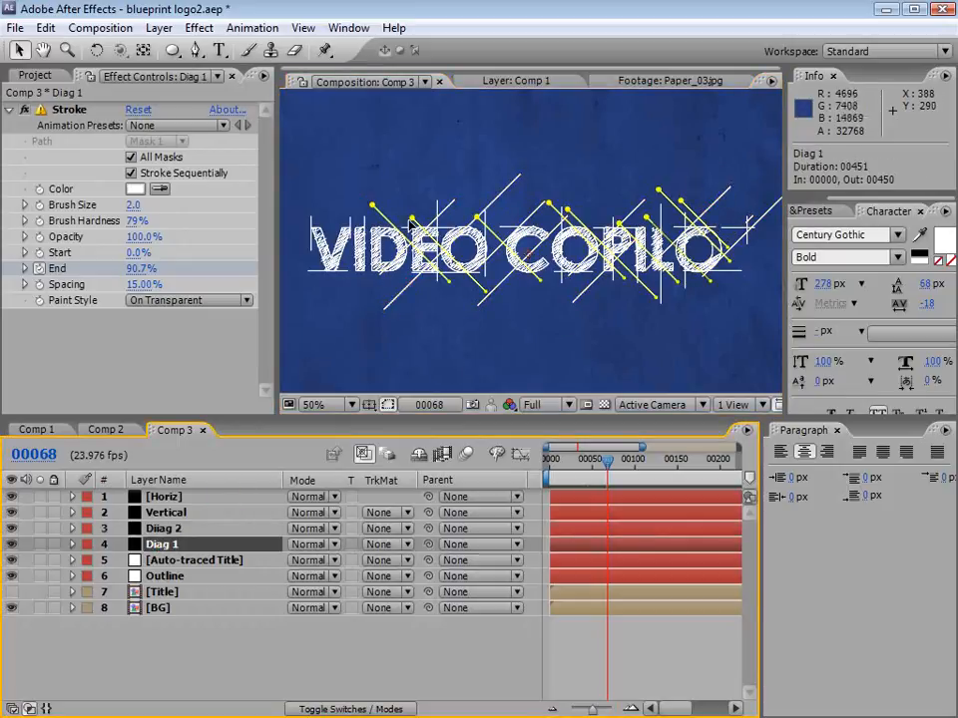
left_click_drag(372, 205, 355, 188)
left_click_drag(446, 281, 480, 312)
left_click_drag(548, 202, 520, 176)
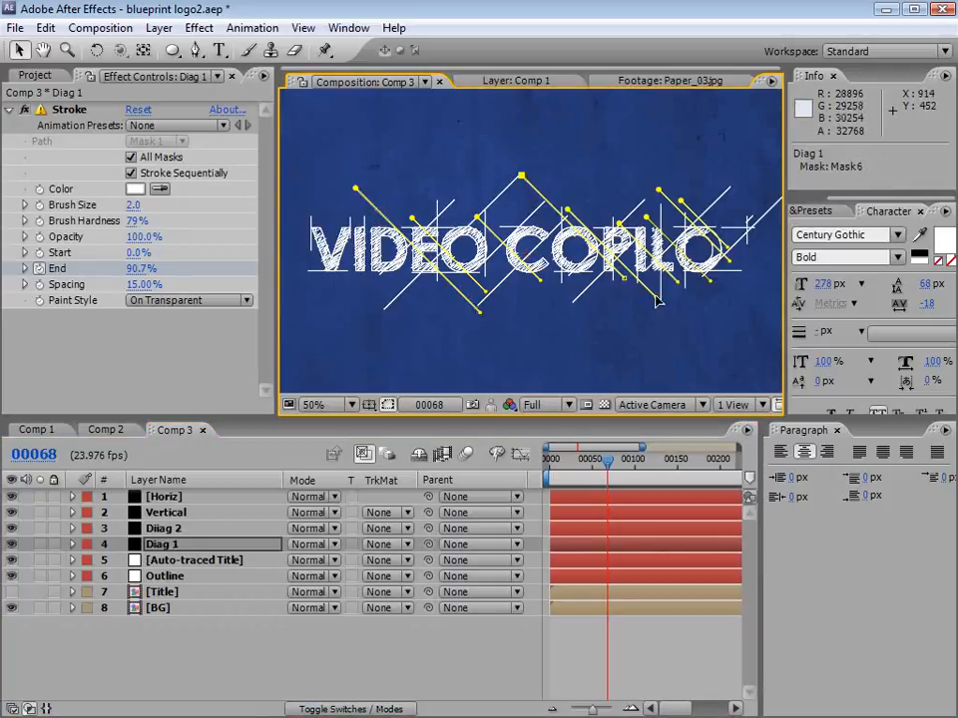
left_click_drag(656, 298, 695, 337)
left_click_drag(646, 217, 615, 186)
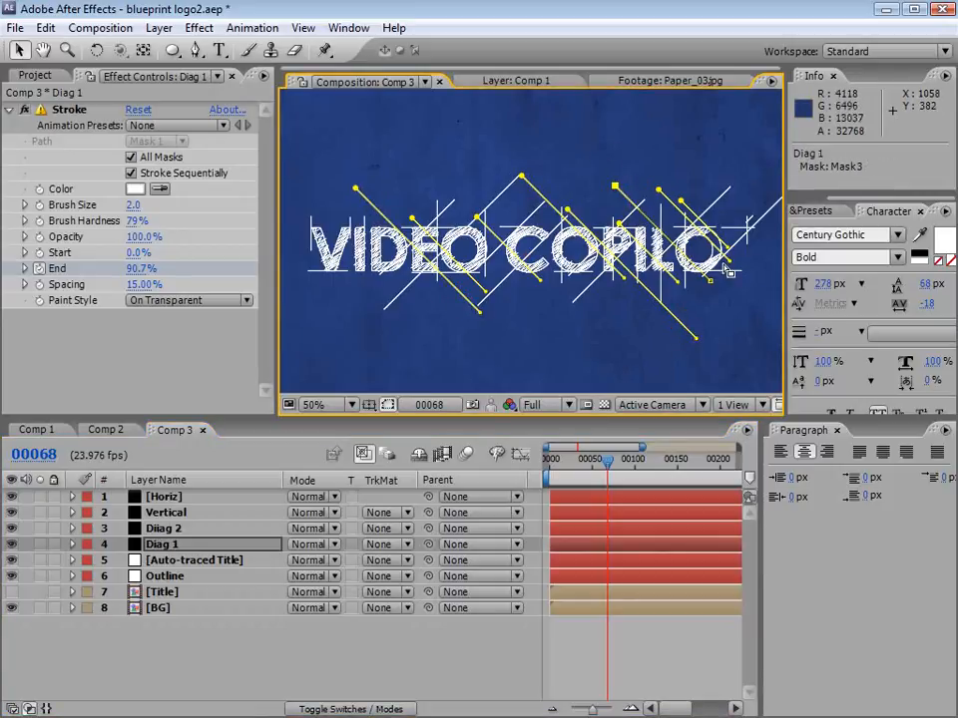
left_click(639, 632)
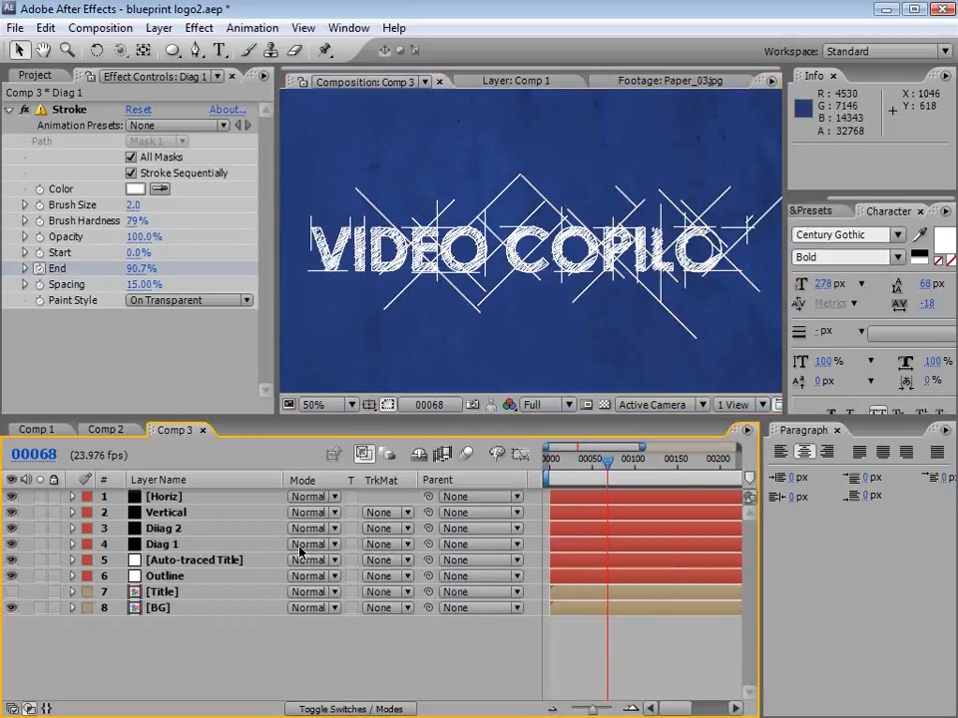
Step: Shorten the Diiag 2 line whose upper end meets a Diag 1 line above the gap between VIDEO and COPILOT
left_click(519, 172)
left_click(314, 355)
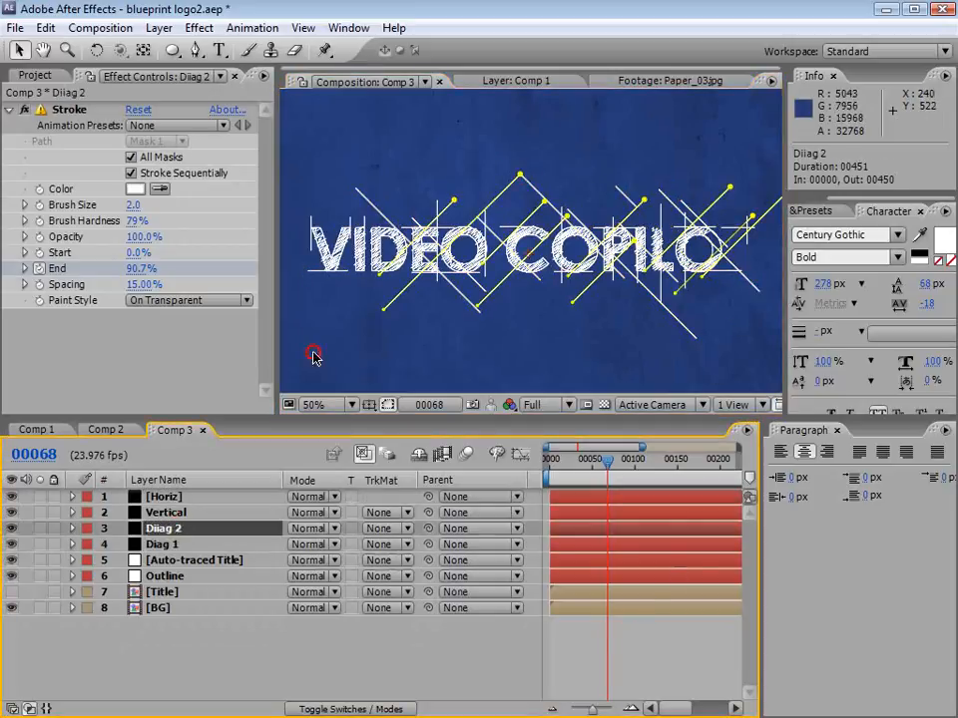
left_click(517, 171)
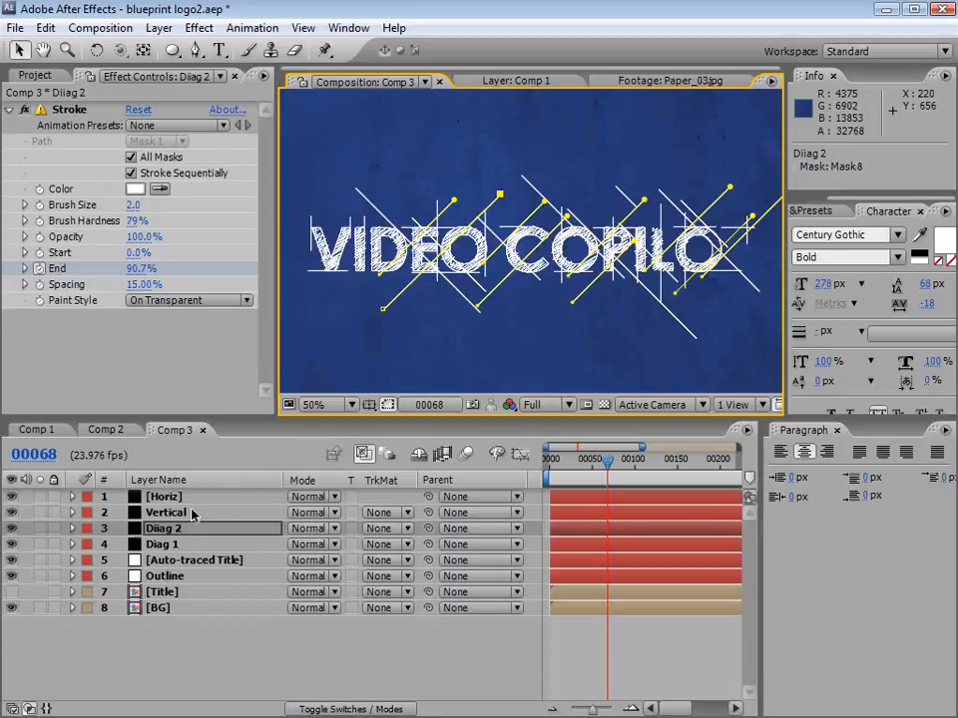
left_click(162, 498)
left_click(592, 629)
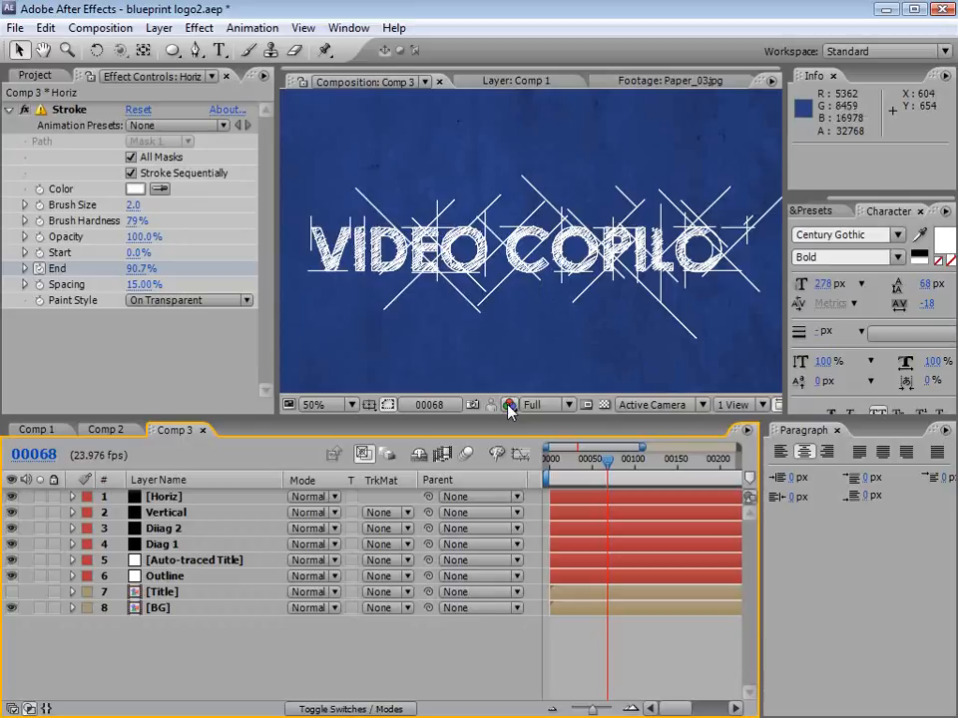
Step: Examine the finished blueprint animation in Comp 2 up close, scrubbing through its frames and inspecting the line texture
left_click(39, 429)
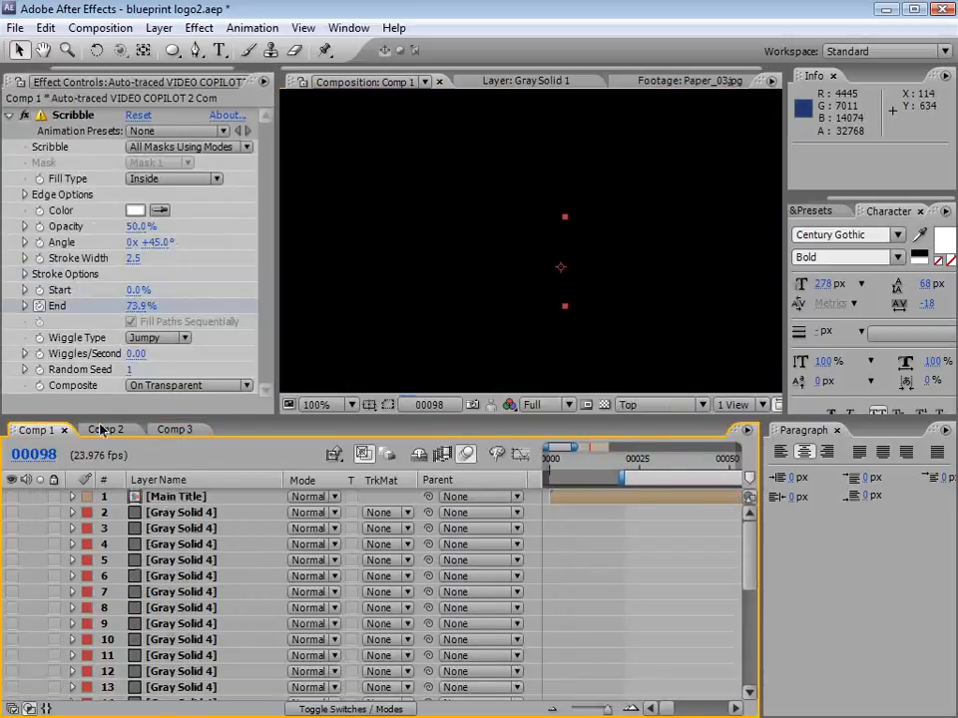
left_click(105, 429)
scroll(534, 224, "up", 1)
left_click_drag(470, 305, 651, 287)
scroll(448, 141, "down", 1)
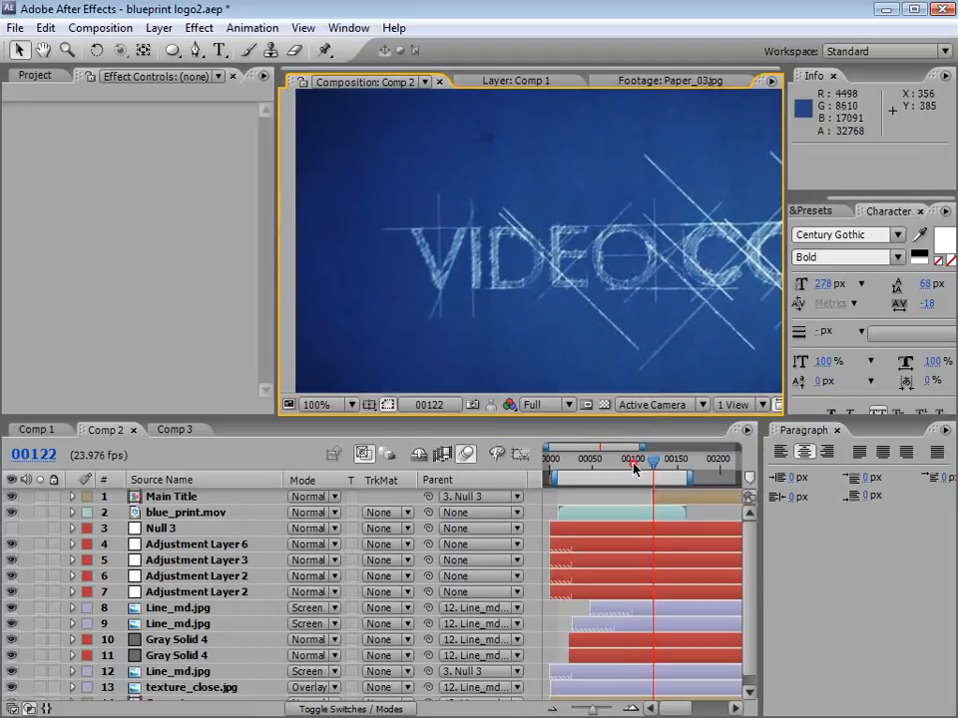
left_click_drag(634, 465, 604, 466)
left_click_drag(675, 293, 537, 312)
left_click_drag(667, 335, 588, 326)
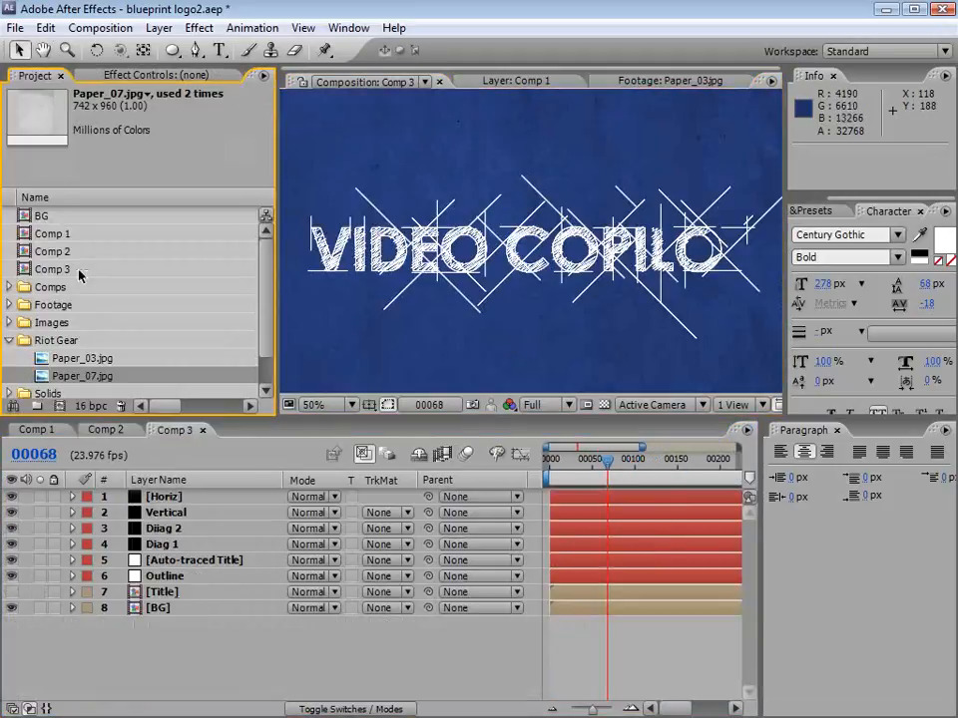
Step: Add Paper_03.jpg to Comp 3 directly above the Outline layer and solo both layers
left_click(86, 363)
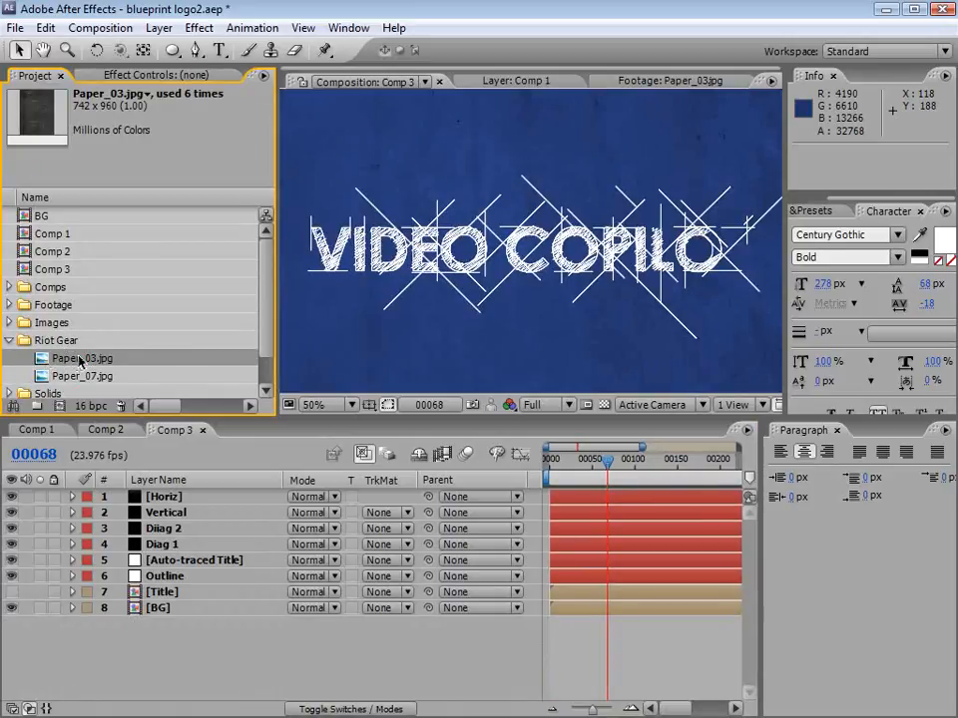
key("ctrl+z")
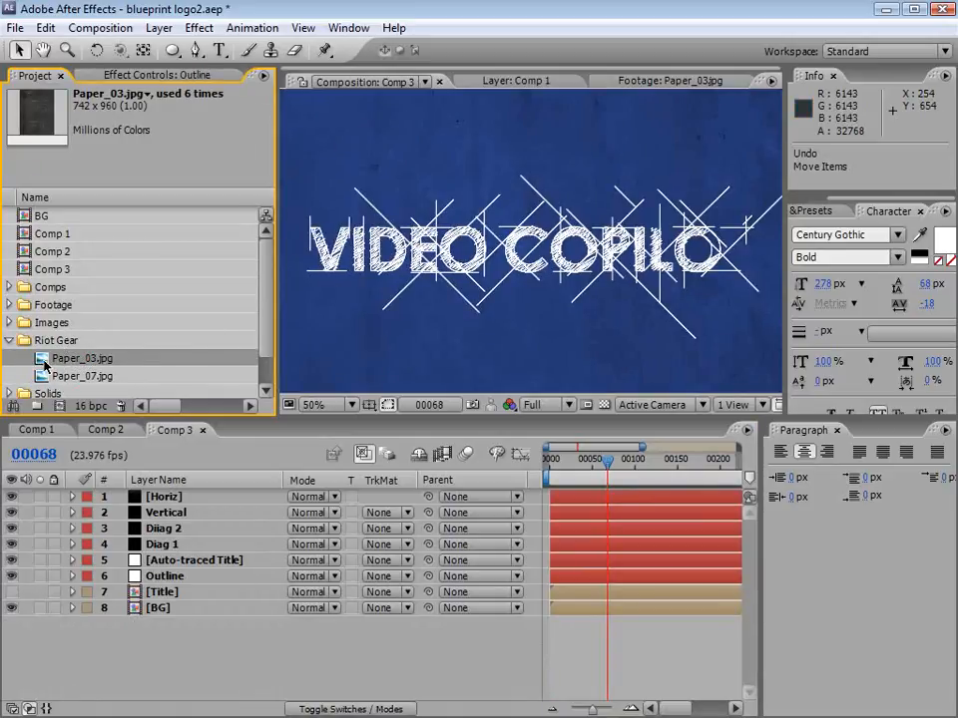
left_click_drag(74, 362, 188, 599)
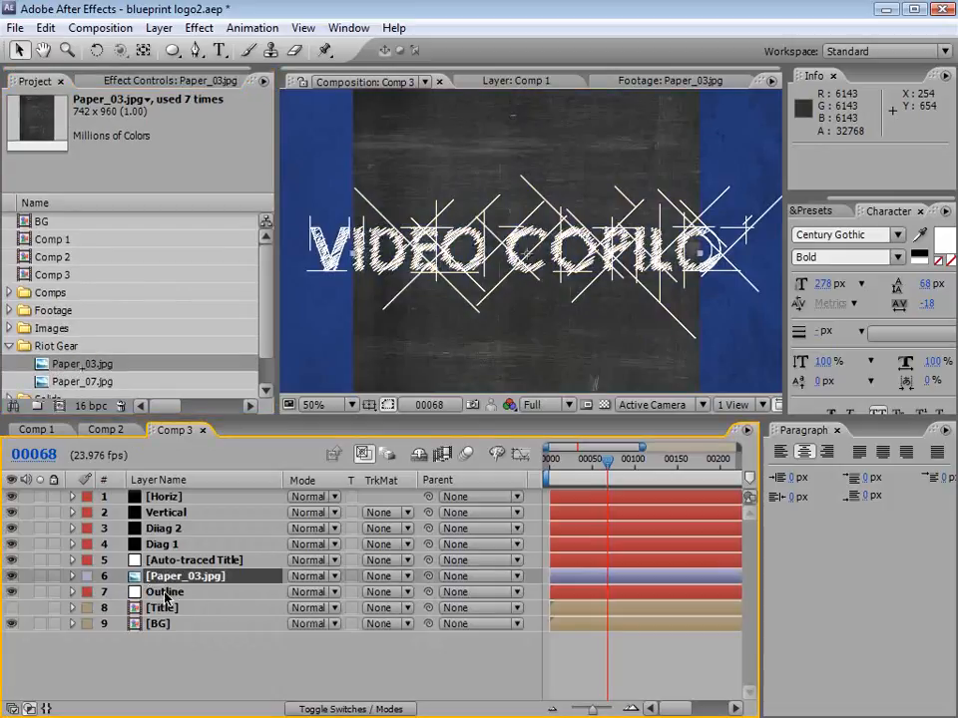
left_click(40, 592)
left_click(39, 576)
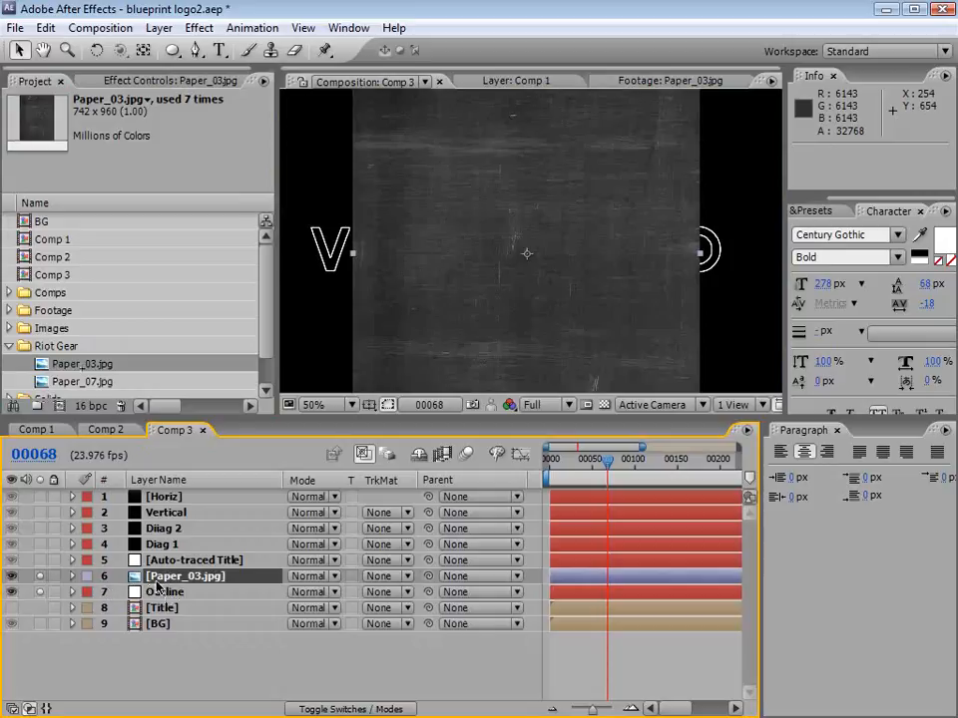
Step: Rotate the Paper_03.jpg layer to -90° and scale it to 110% so it spans the title
scroll(504, 293, "down", 1)
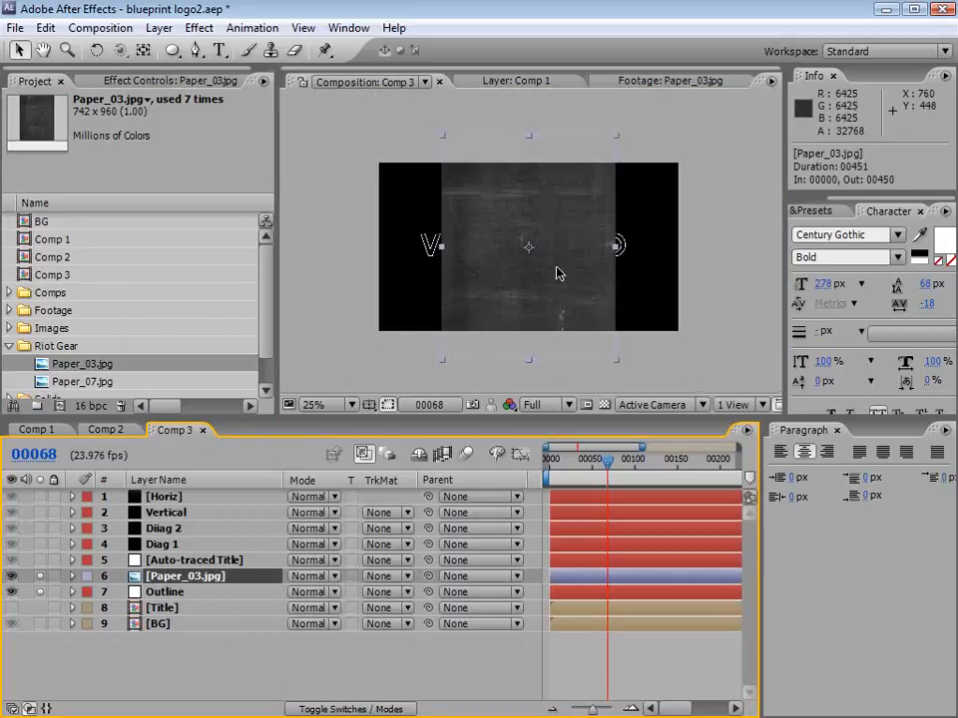
left_click(96, 50)
left_click_drag(463, 304, 560, 281)
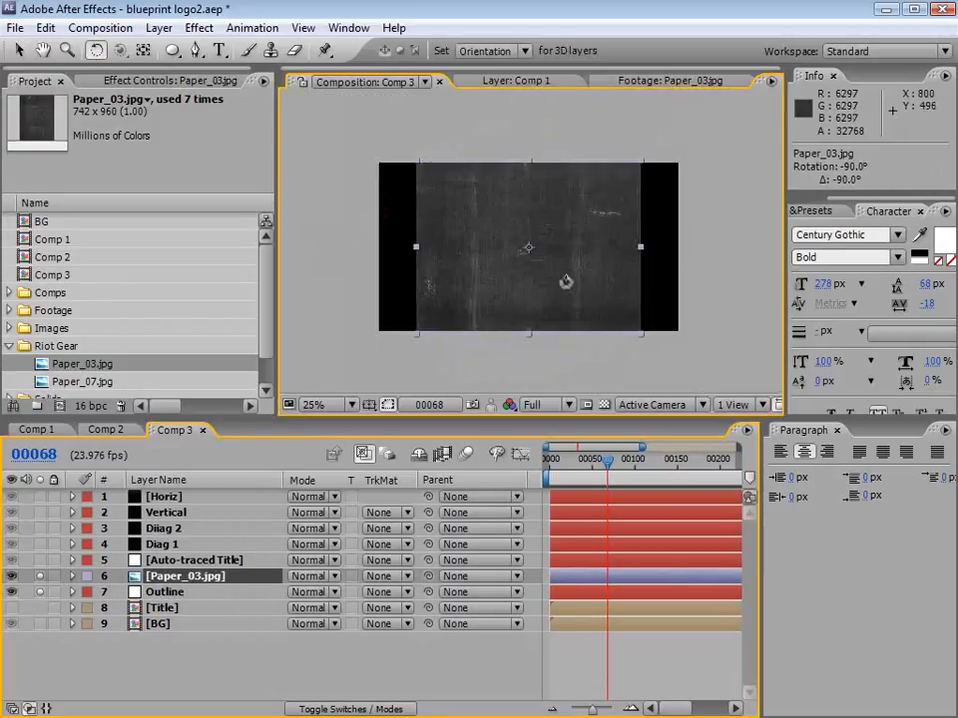
key("v")
left_click_drag(642, 340, 656, 346)
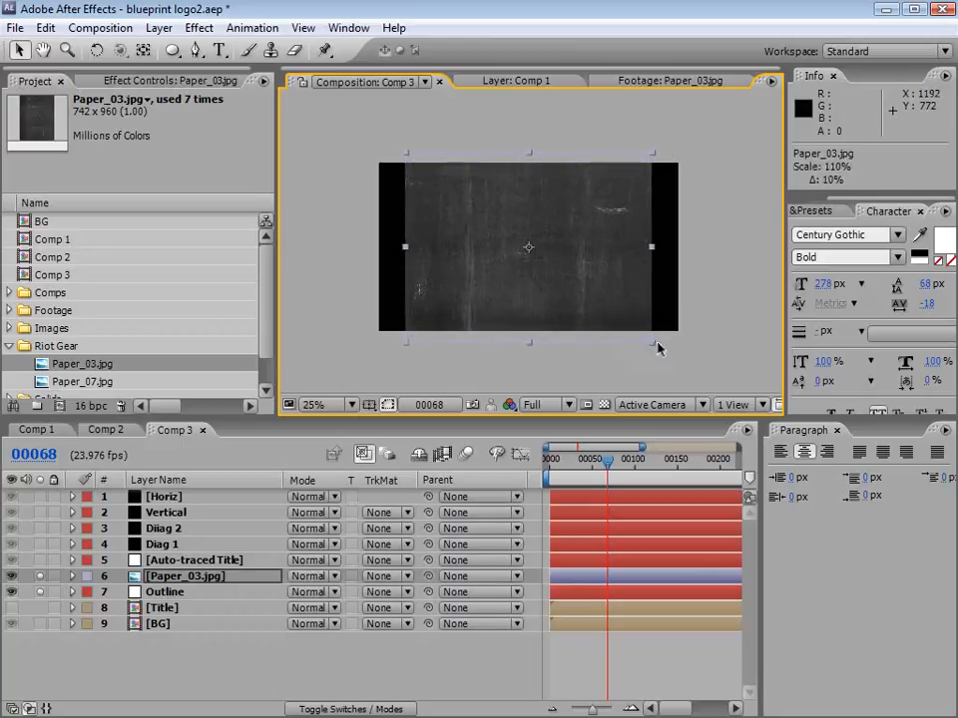
Step: Set the Outline layer's track matte to Luma Inverted Matte using Paper_03.jpg, and hide the mask paths to inspect the outlines
left_click(164, 592)
left_click(387, 593)
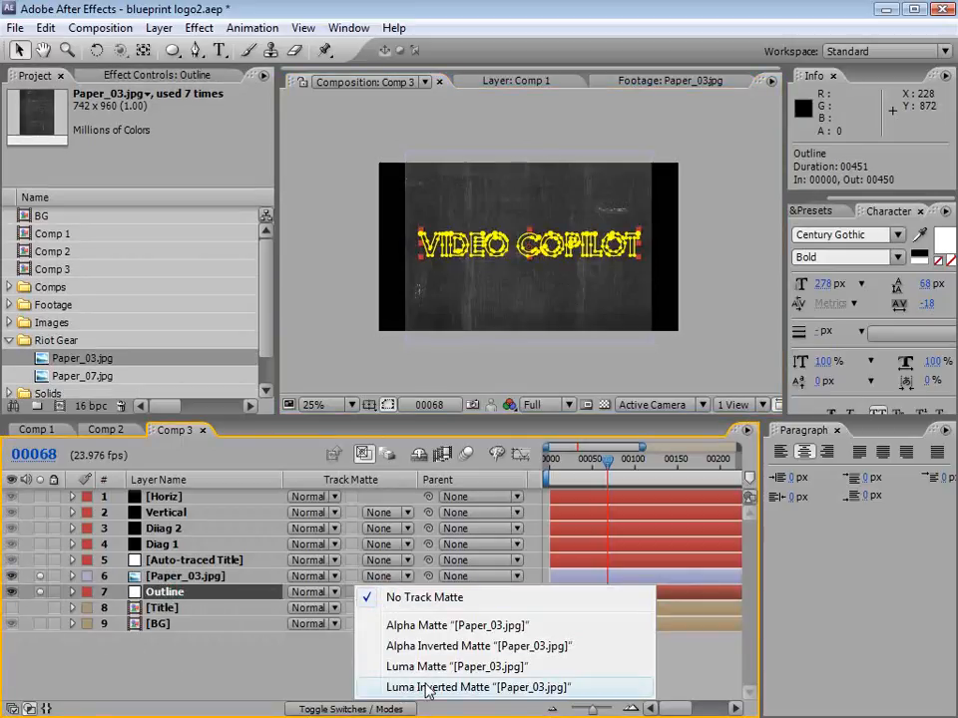
left_click(546, 689)
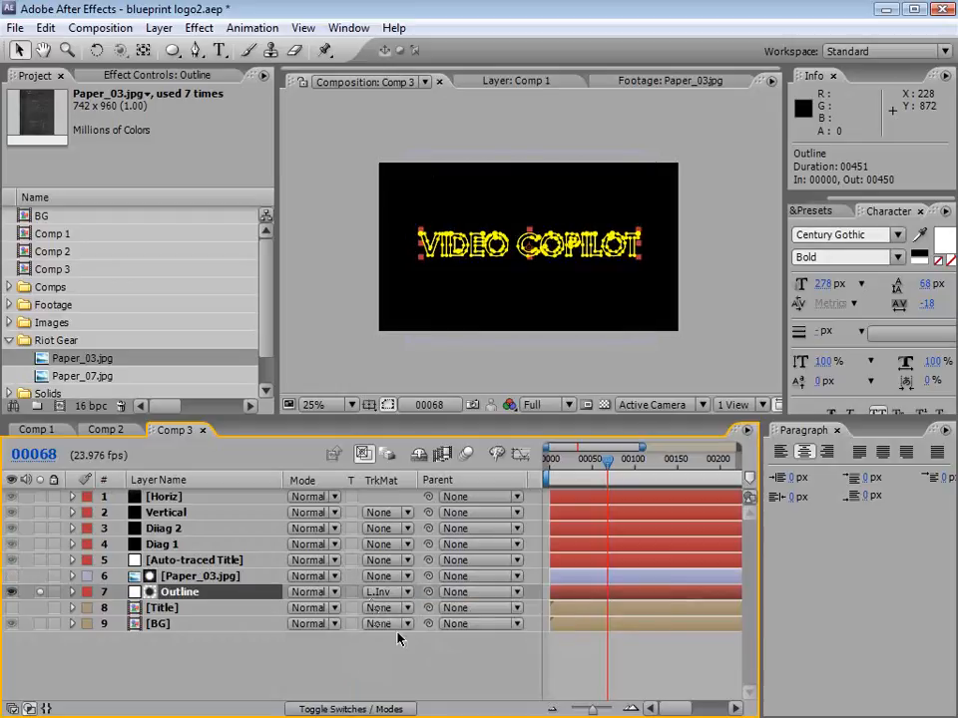
left_click(329, 708)
left_click(307, 709)
left_click(388, 406)
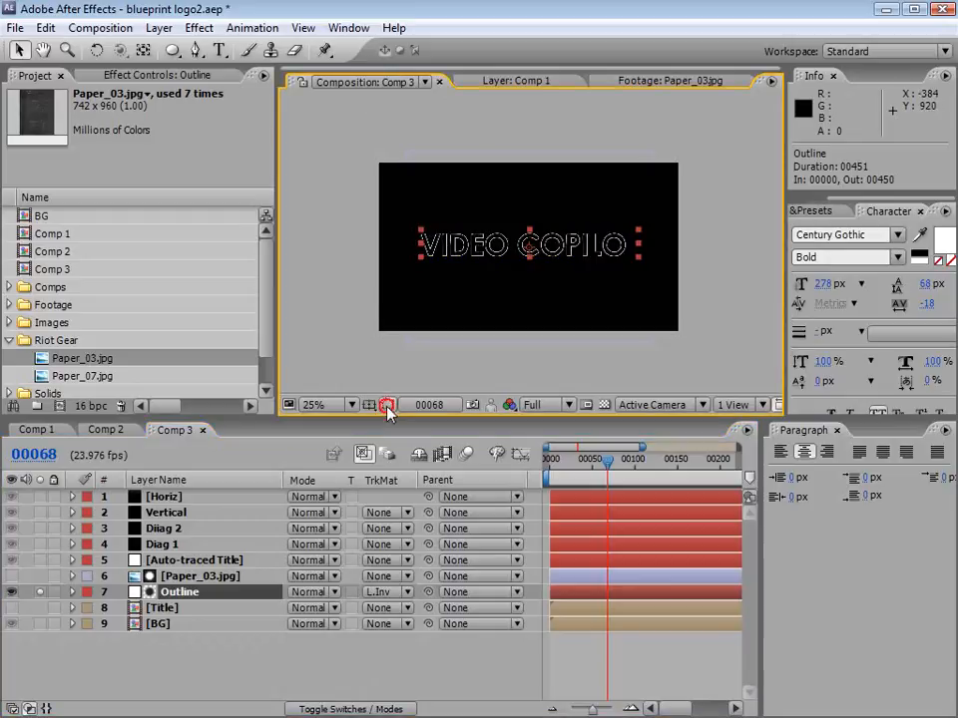
scroll(386, 359, "up", 3)
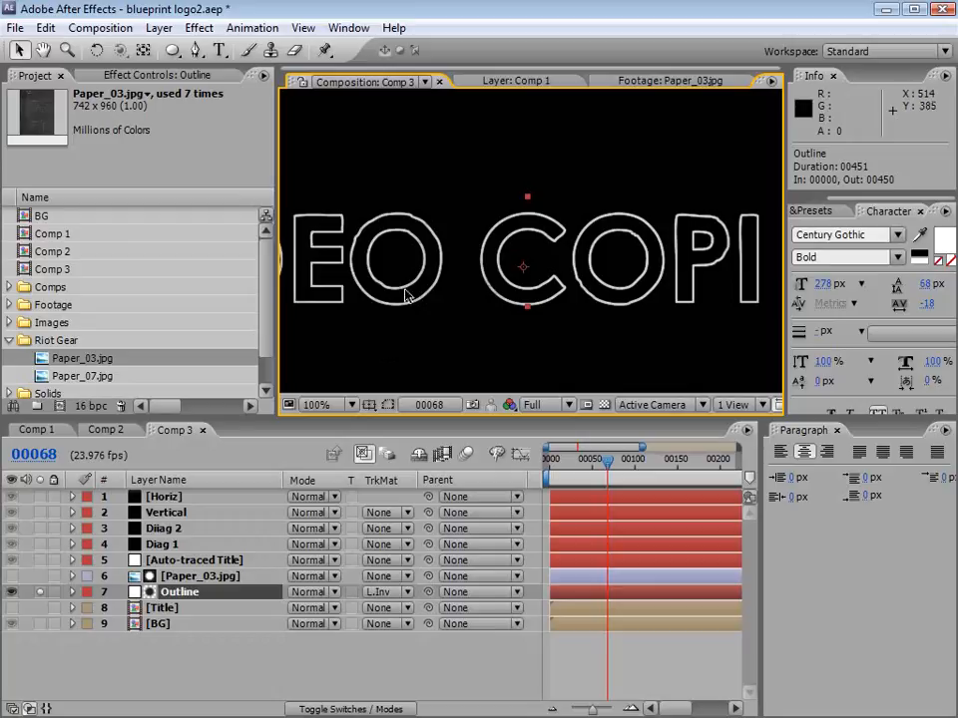
Step: Apply a Curves effect to the Paper_03.jpg matte layer and raise the RGB curve steeply in the shadows
left_click(174, 577)
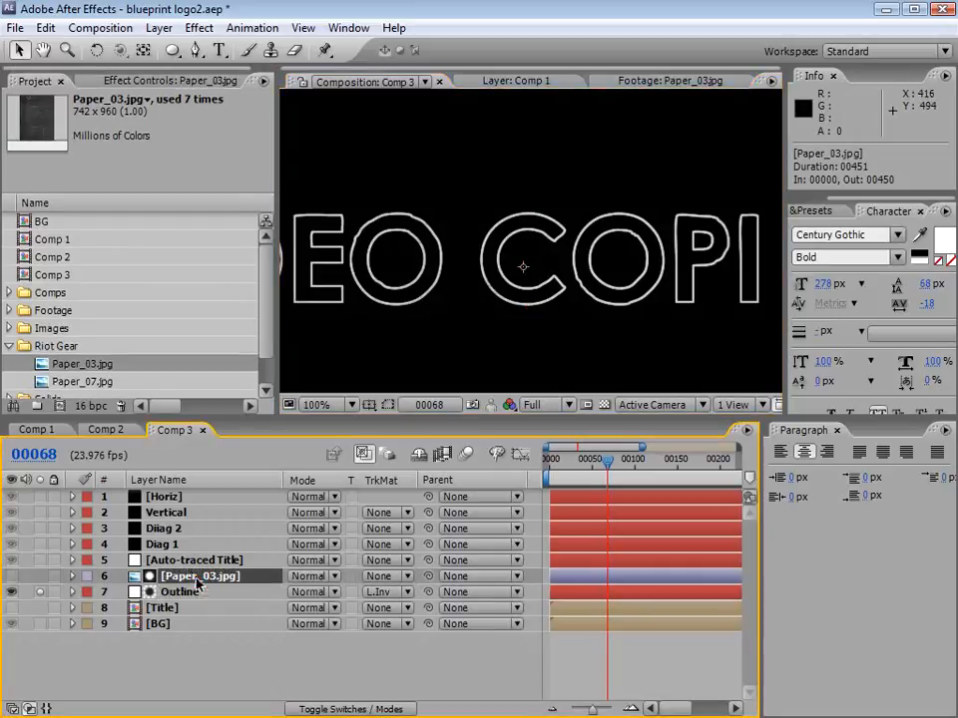
left_click(200, 28)
mouse_move(269, 204)
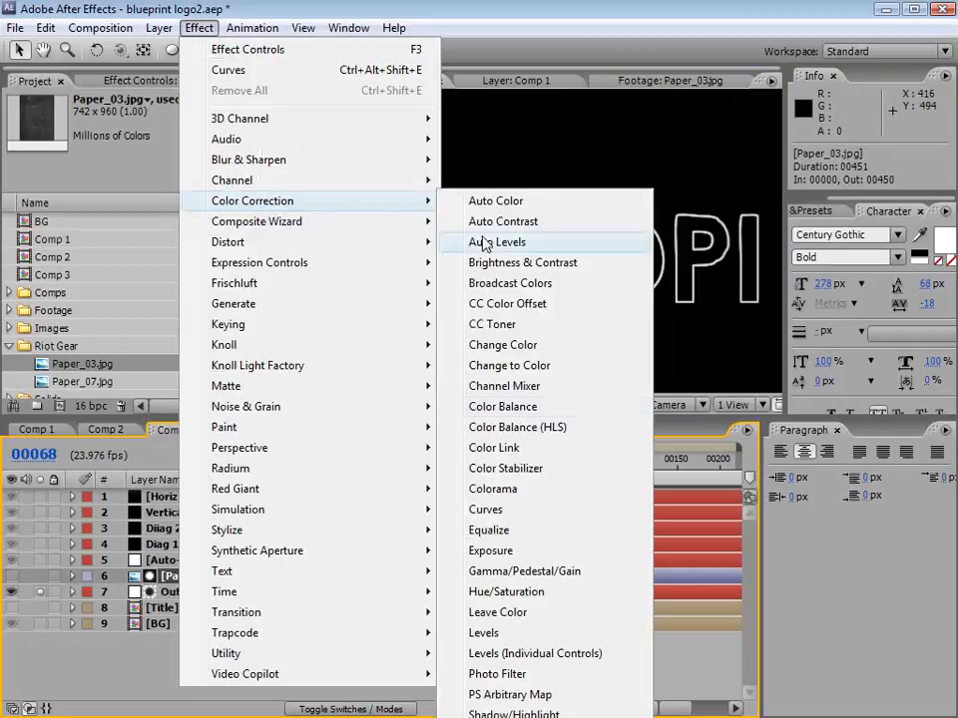
left_click(489, 510)
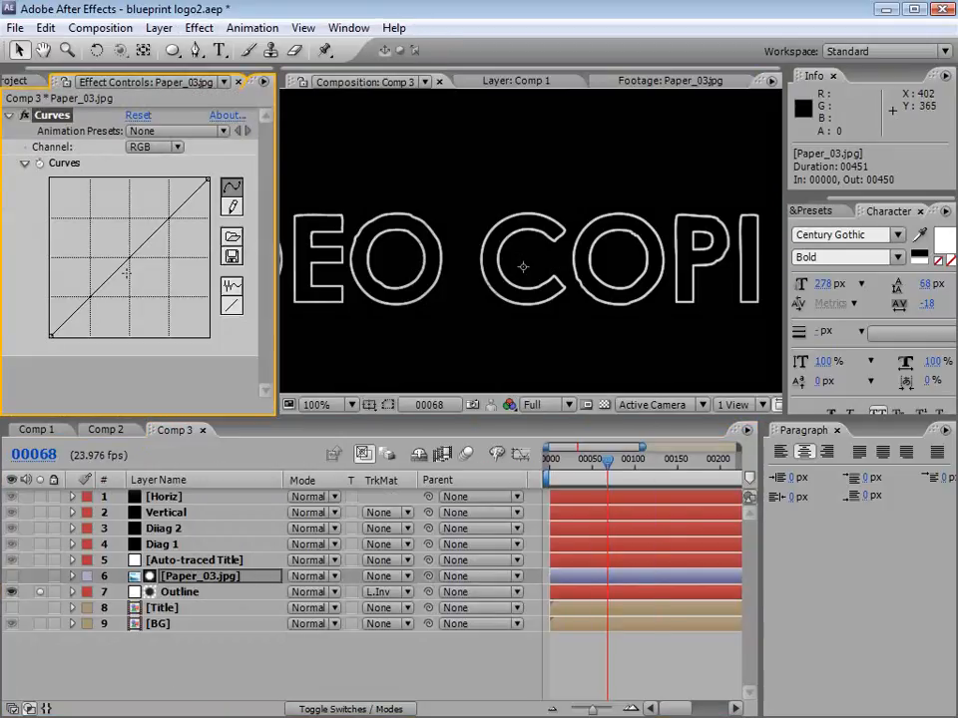
left_click_drag(124, 265, 84, 219)
key("period")
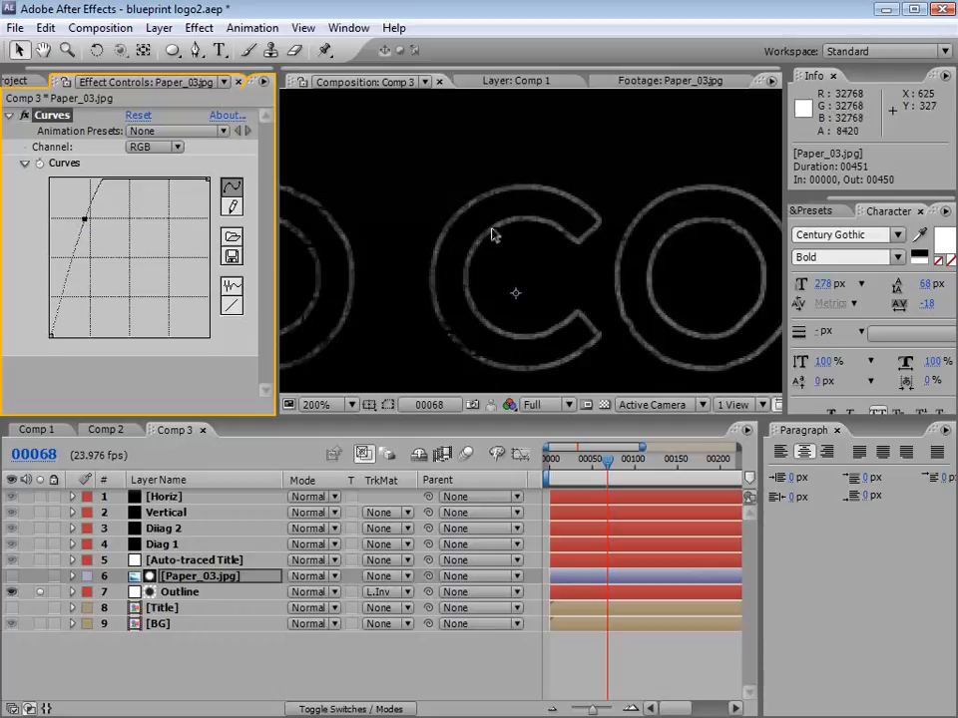
key("comma")
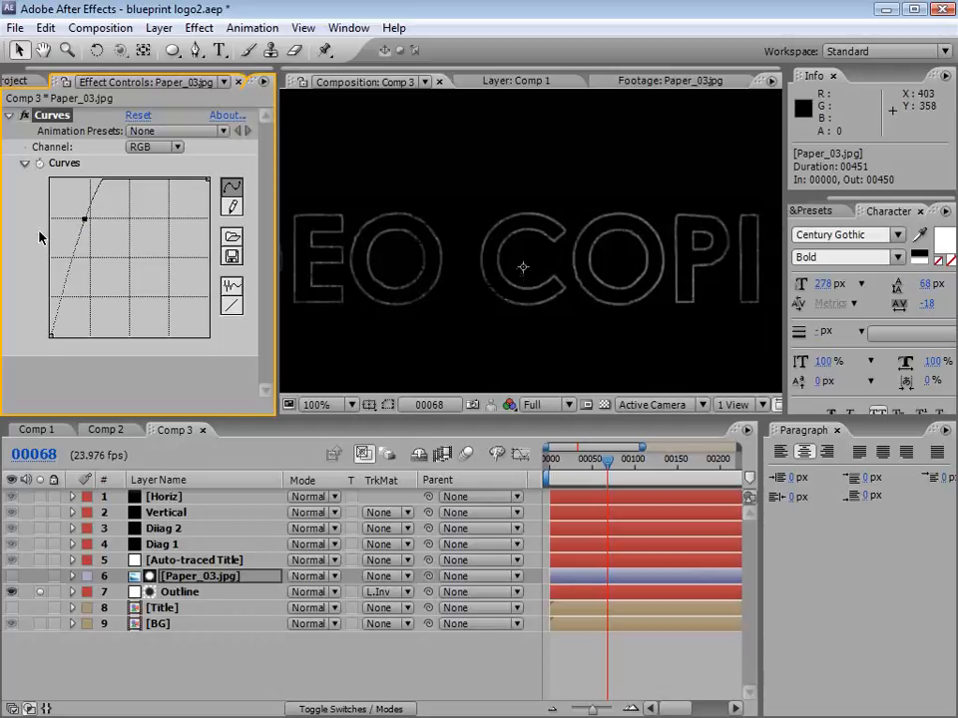
Step: Increase the matte's contrast by easing the upper Curves point and adding a lower point that pulls down the darkest tones
left_click_drag(86, 220, 97, 210)
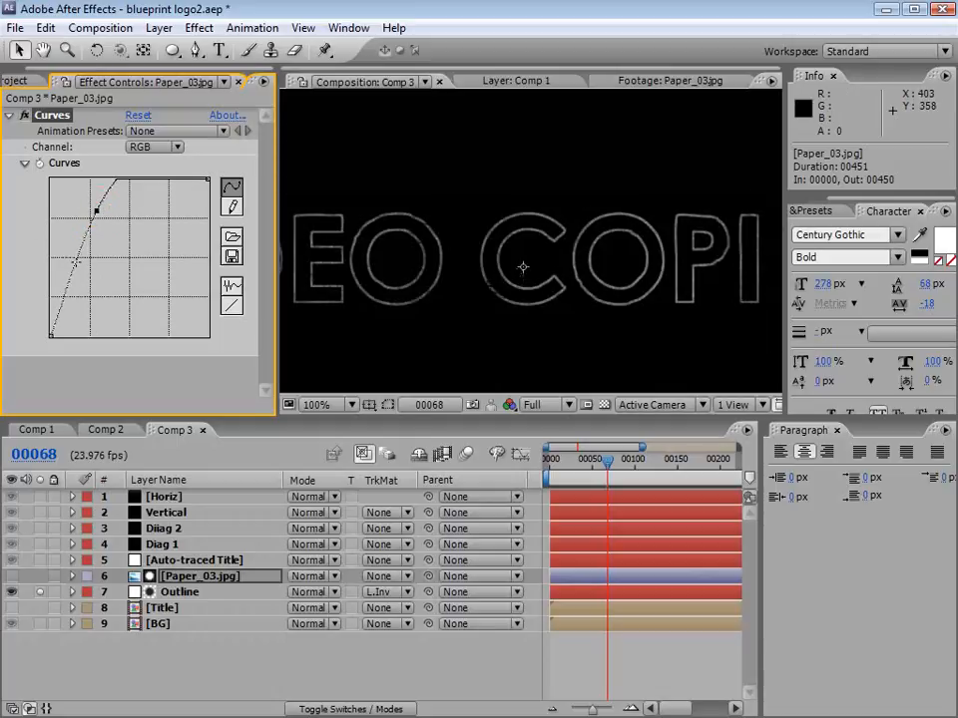
left_click_drag(77, 263, 82, 300)
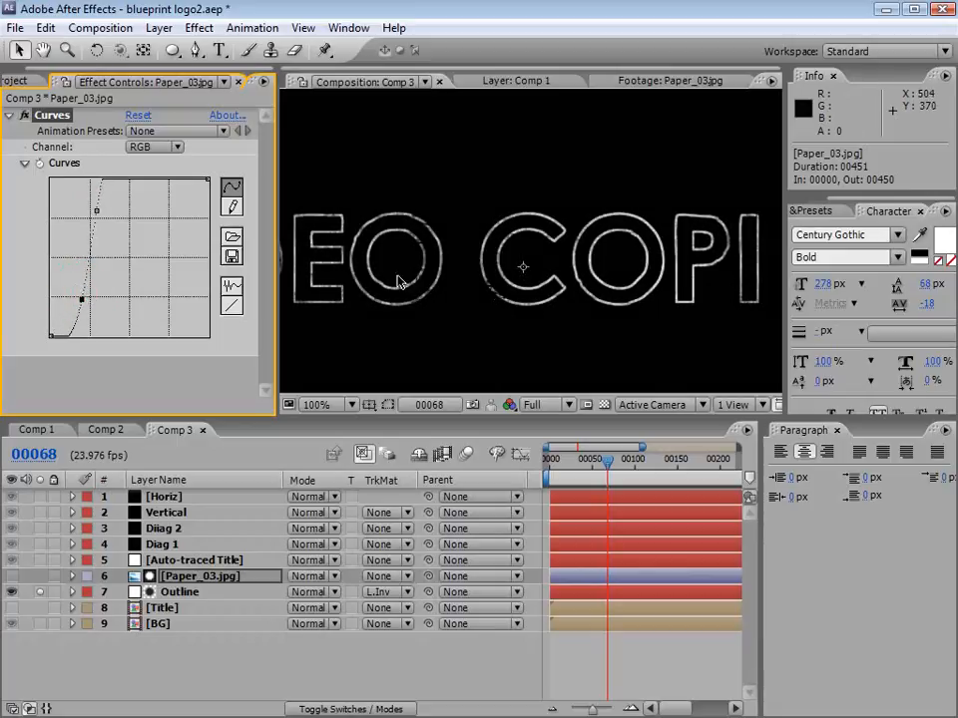
key("space")
left_click_drag(334, 301, 541, 274)
scroll(616, 265, "down", 2)
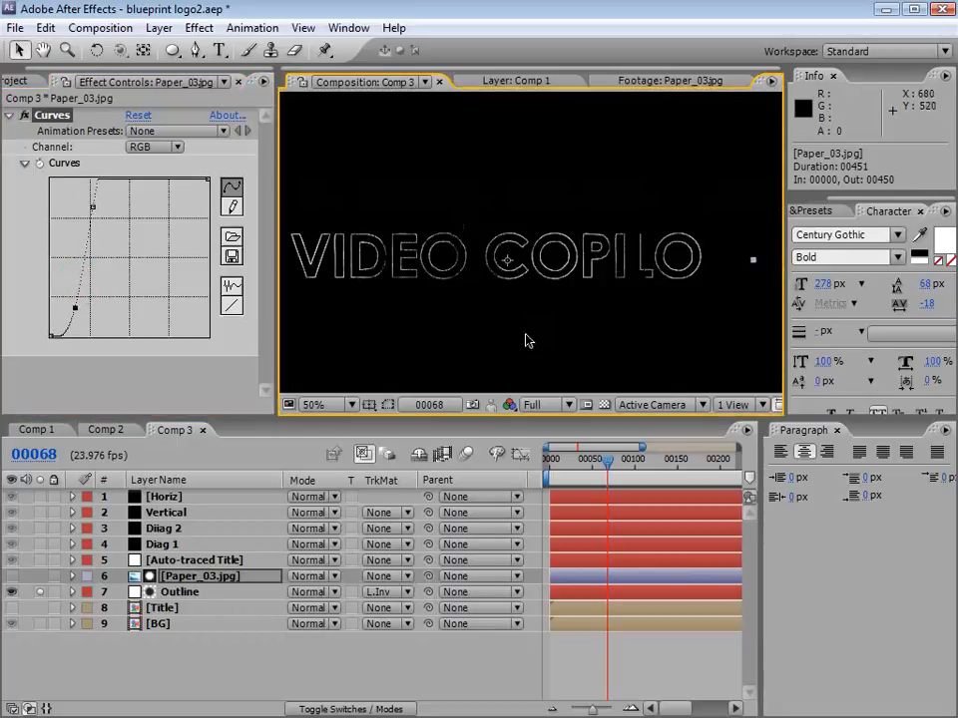
Step: Duplicate the Paper_03.jpg matte layer in Comp 3
left_click(202, 578)
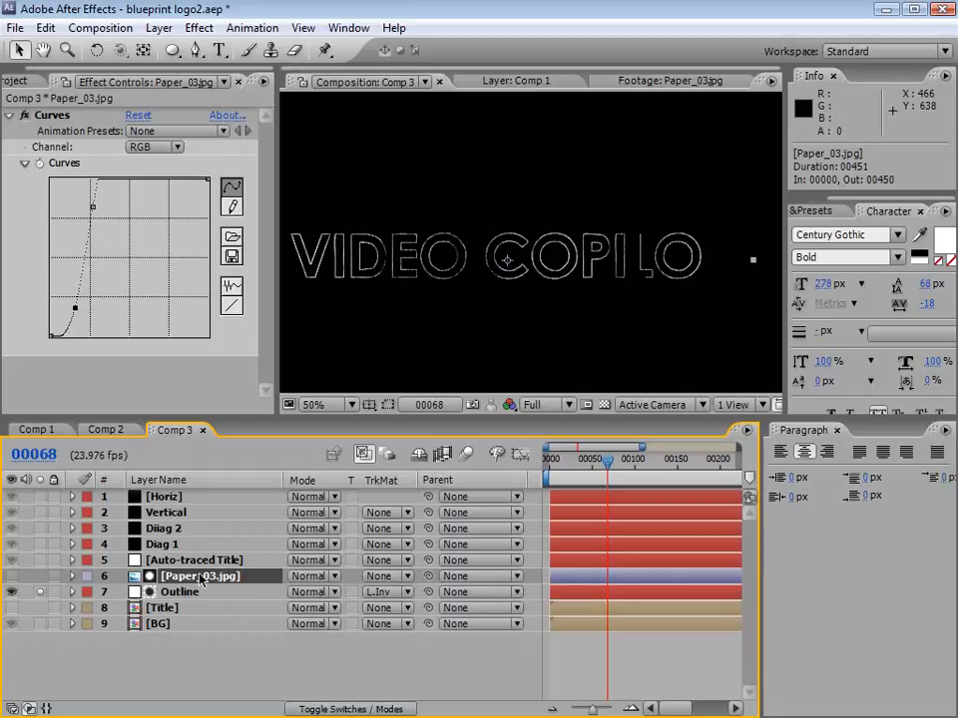
left_click(45, 27)
left_click(88, 226)
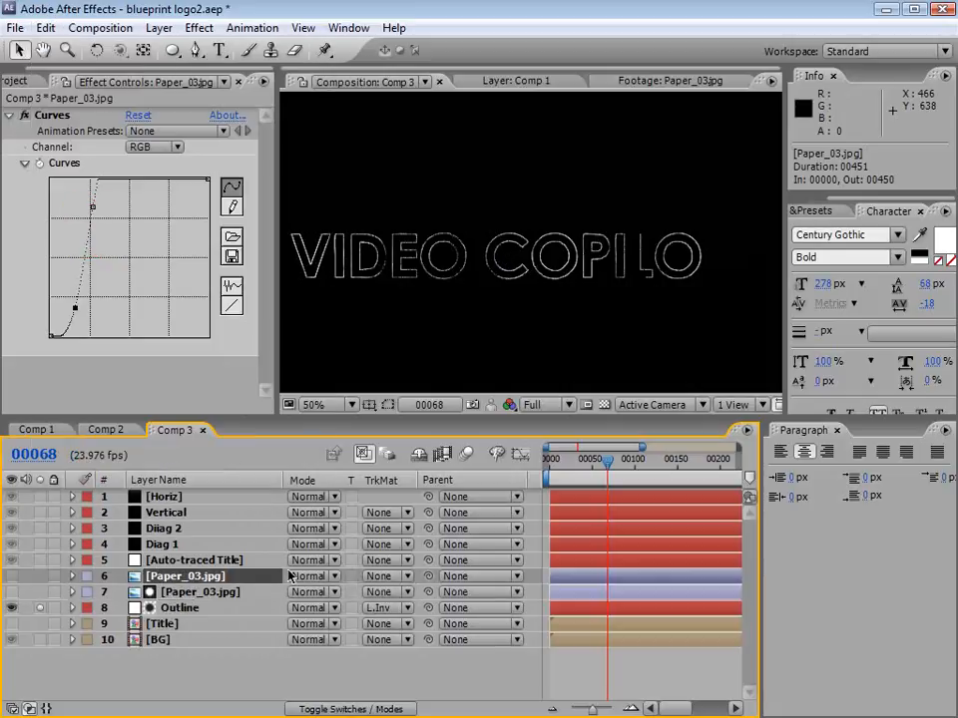
Step: Duplicate the Paper_03.jpg matte layer and place one copy directly above each of Horiz, Vertical, Diiag 2, Diag 1 and Auto-traced Title
key("ctrl+d")
key("ctrl+d")
key("ctrl+d")
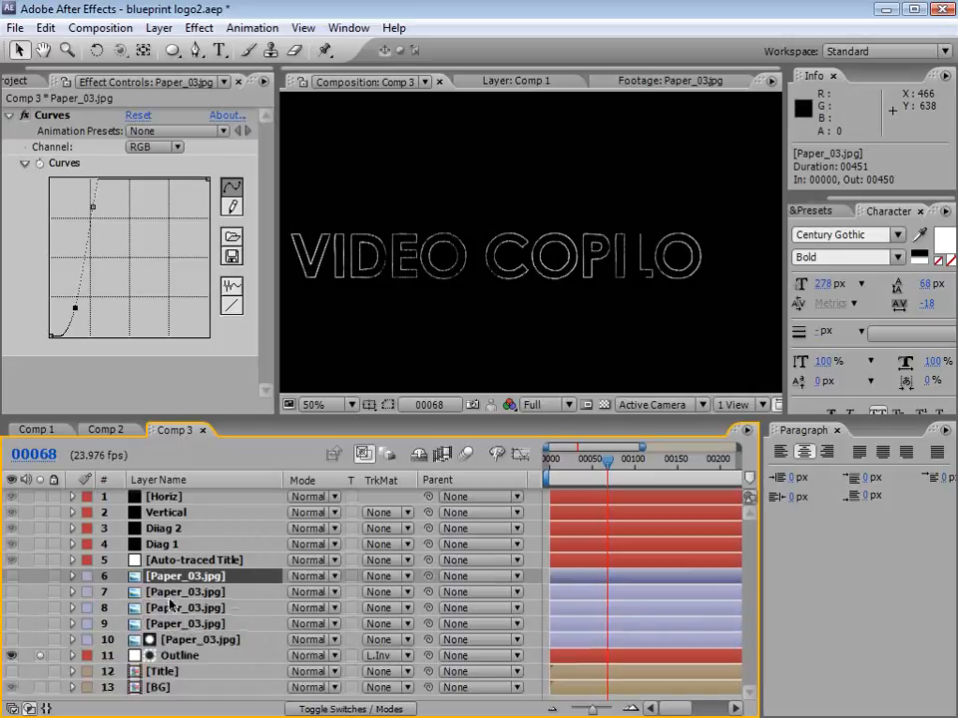
left_click_drag(162, 574, 173, 547)
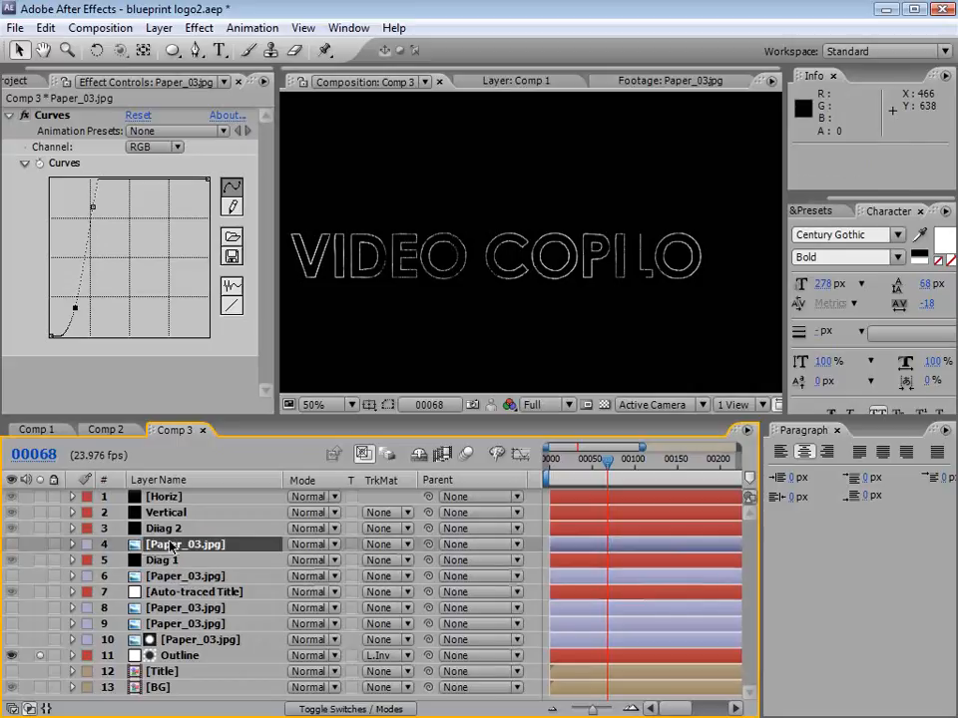
left_click_drag(168, 605, 170, 528)
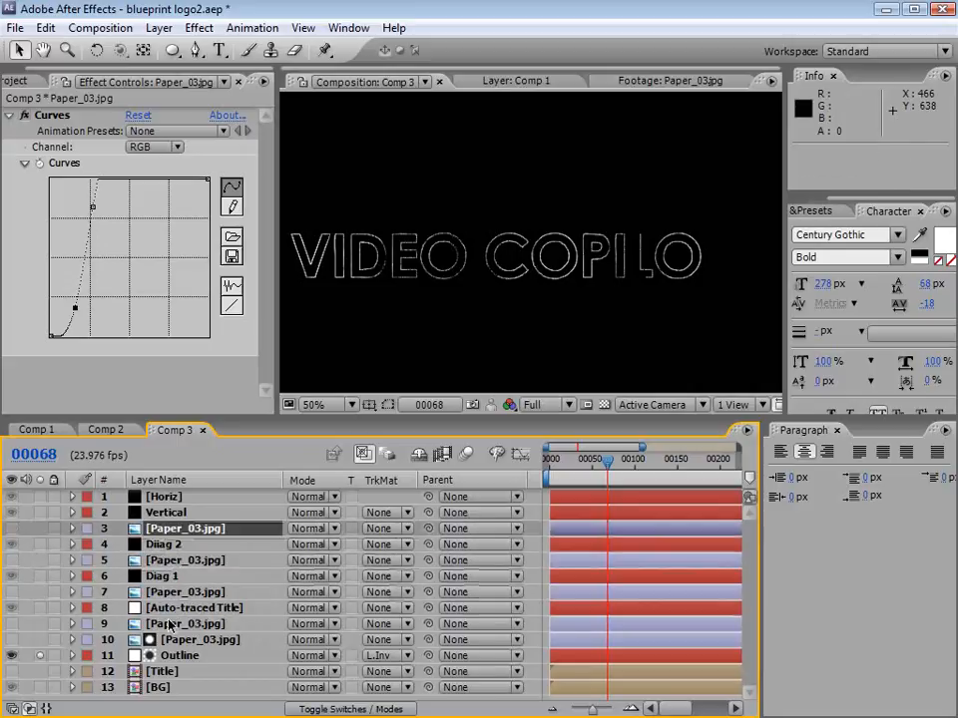
left_click_drag(167, 624, 169, 495)
key("ctrl+d")
Step: Set the Horiz, Vertical, Diiag 2, Diag 1 and Auto-traced Title track mattes to Luma Inverted Matte using Paper_03.jpg, and unsolo the Outline layer
left_click_drag(187, 418, 187, 329)
left_click(175, 557)
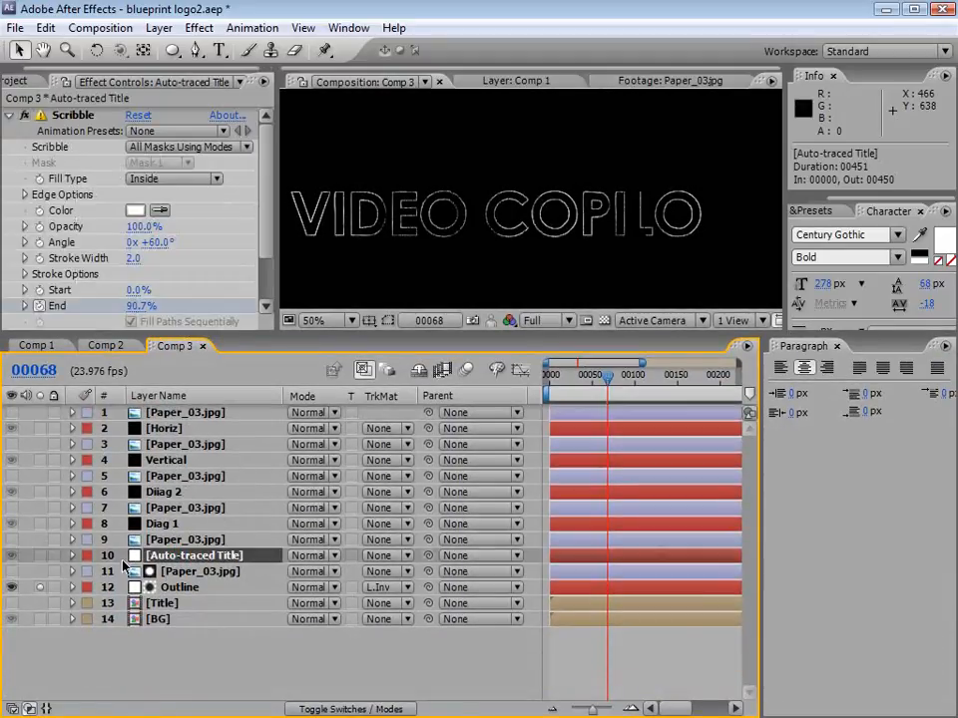
left_click(160, 526, "ctrl")
left_click(160, 492, "ctrl")
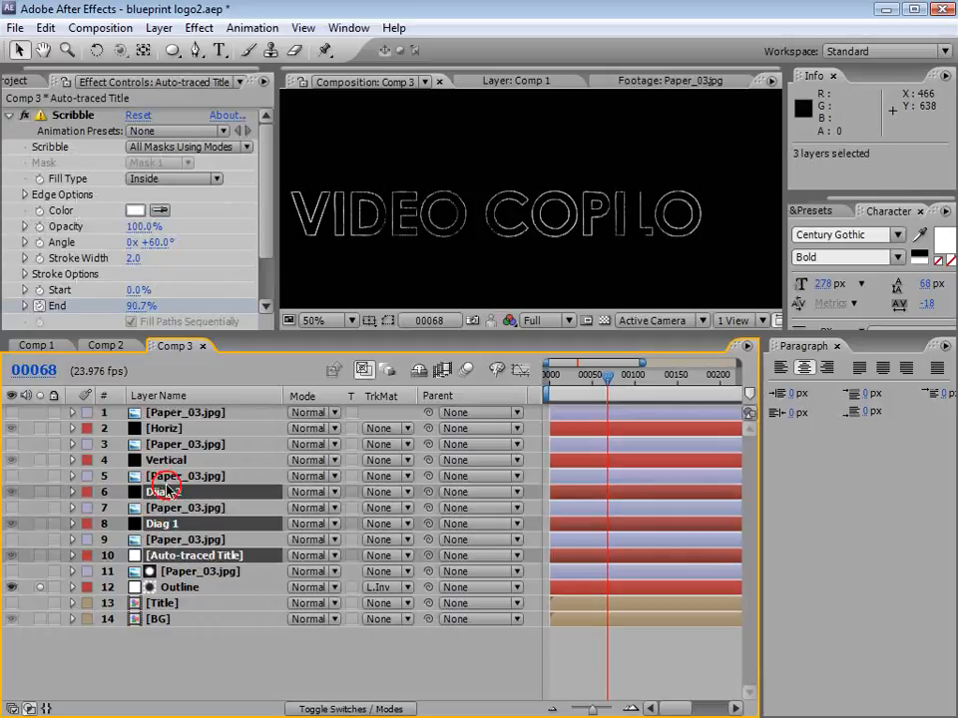
left_click(160, 460, "ctrl")
left_click(167, 428, "ctrl")
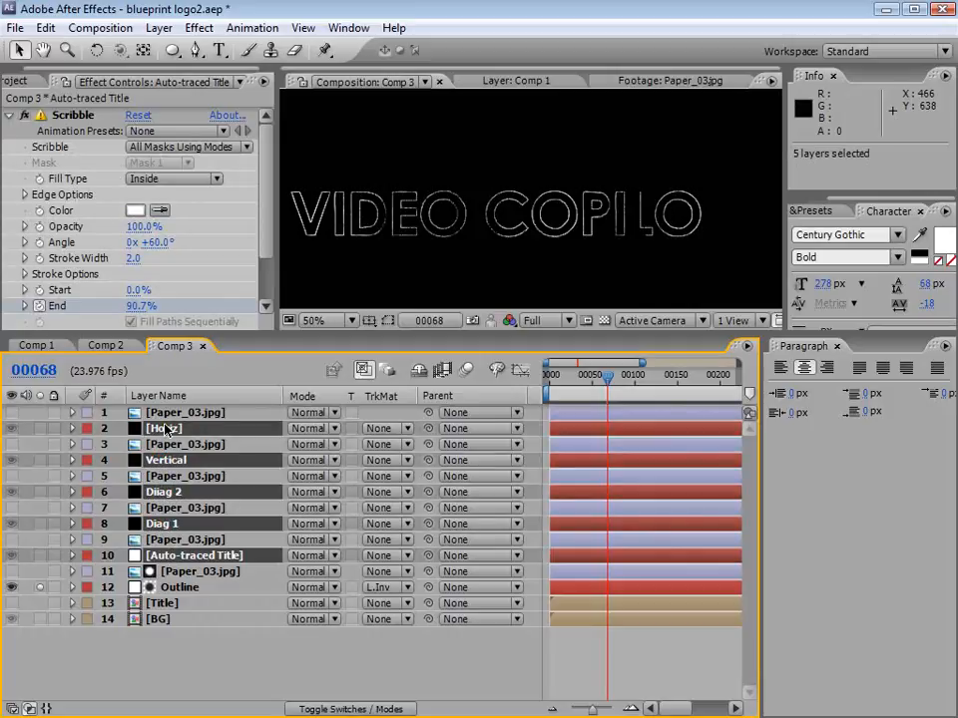
left_click(390, 429)
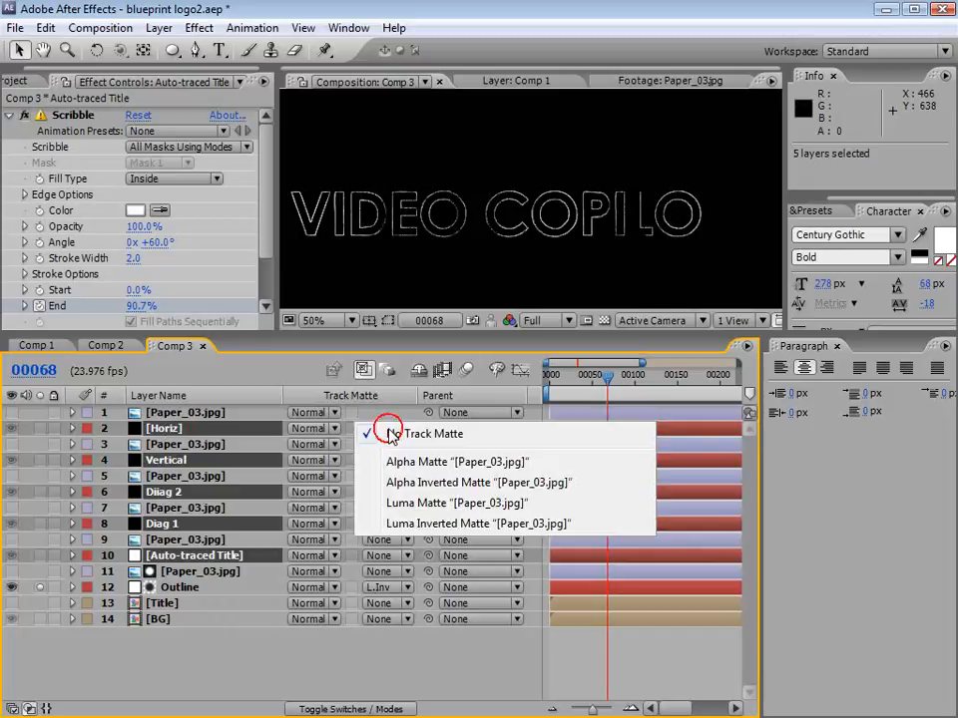
left_click(424, 523)
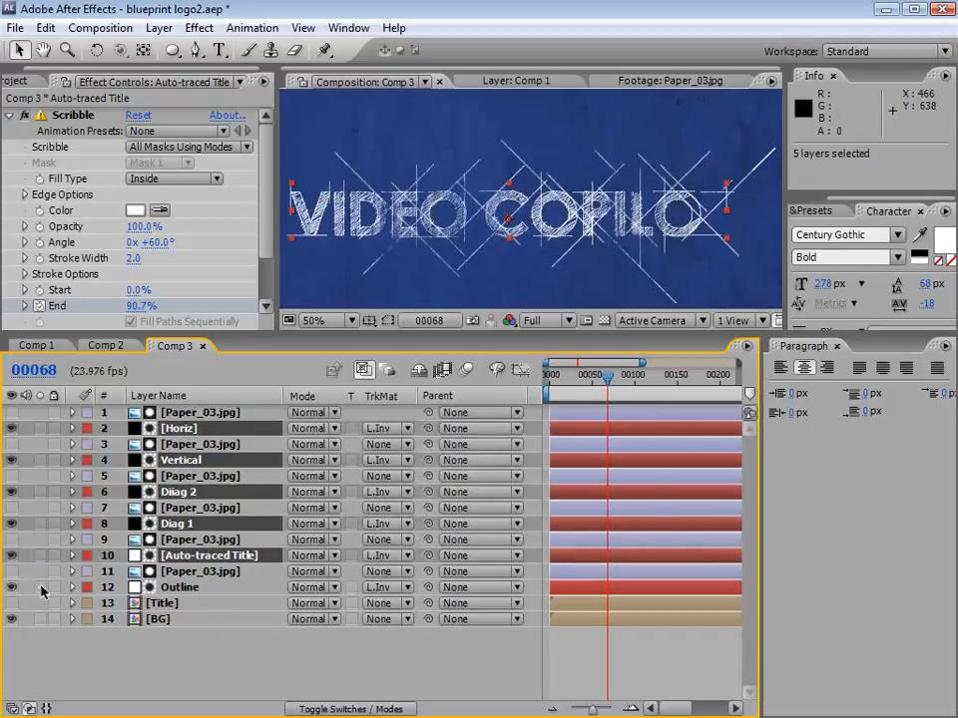
left_click(220, 639)
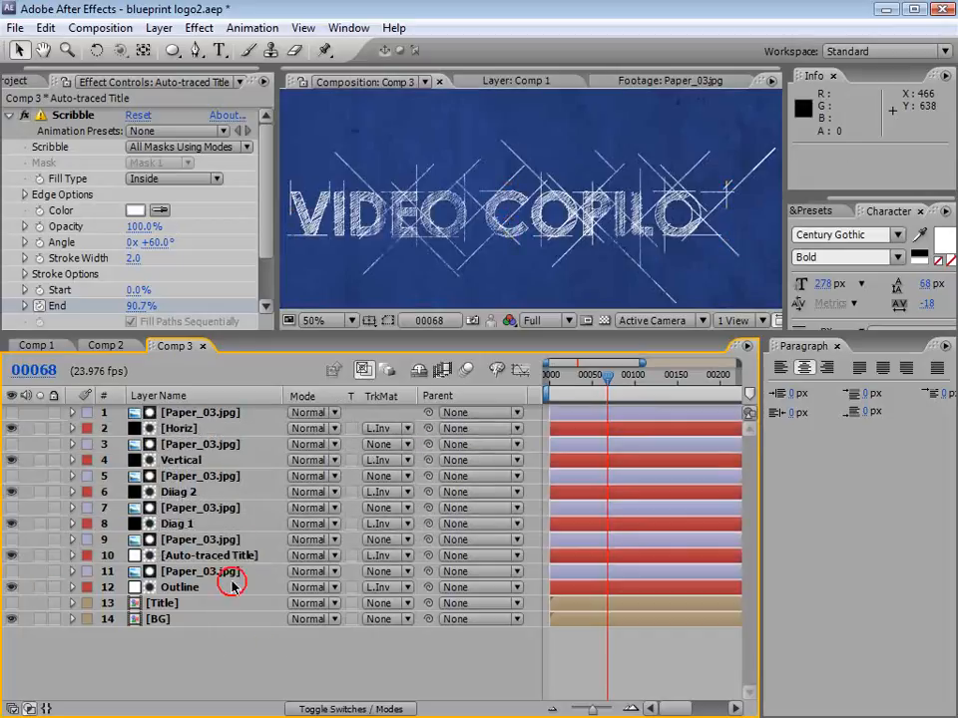
Step: Examine the paper-textured strokes on the title up close at 100%, and check the draw-on animation back at frame 29
left_click(170, 481)
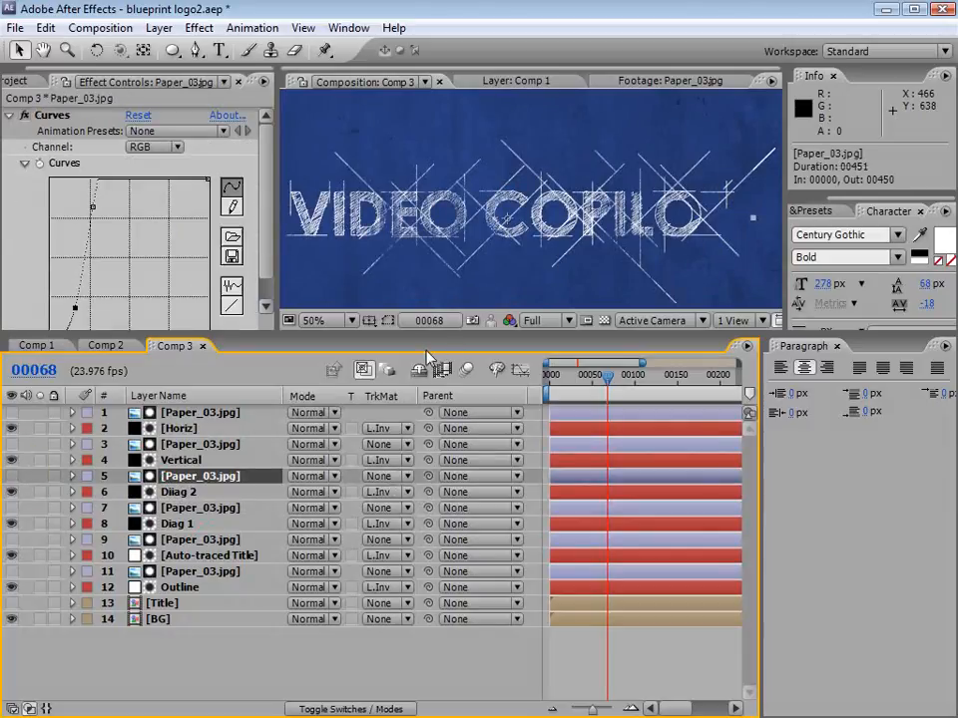
left_click_drag(423, 331, 423, 445)
key("space")
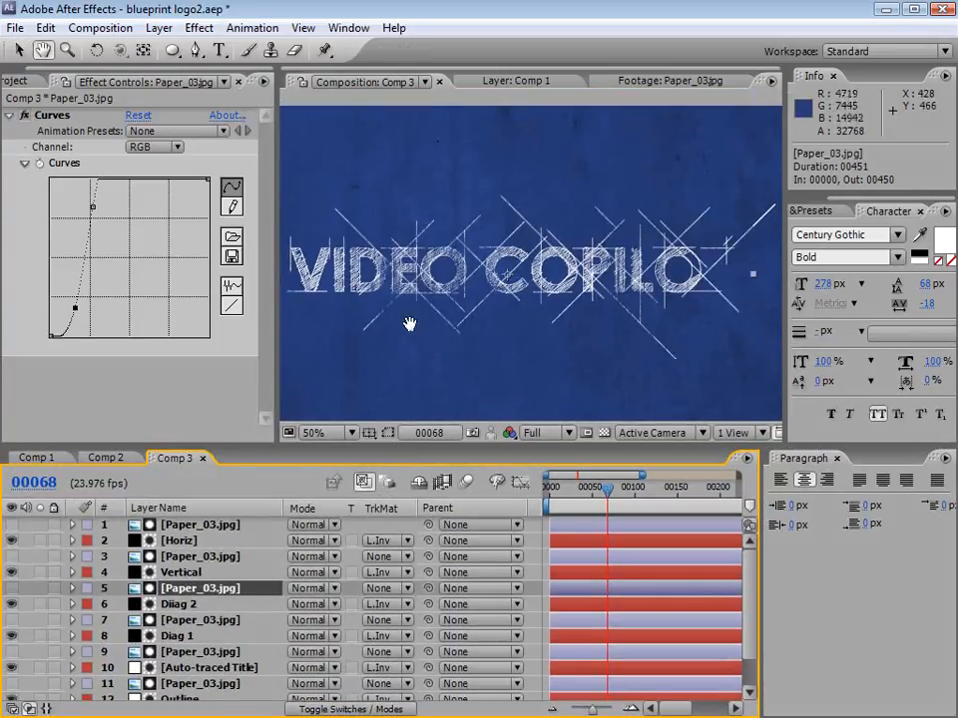
left_click_drag(406, 325, 484, 359)
scroll(601, 339, "up", 2)
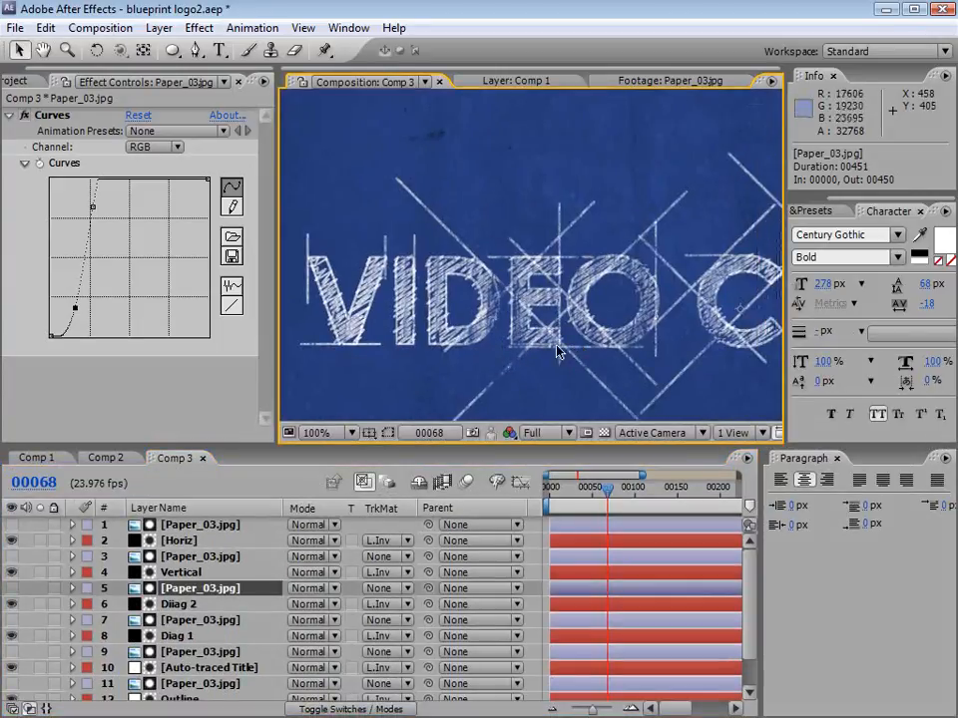
scroll(608, 350, "down", 2)
left_click_drag(608, 350, 540, 335)
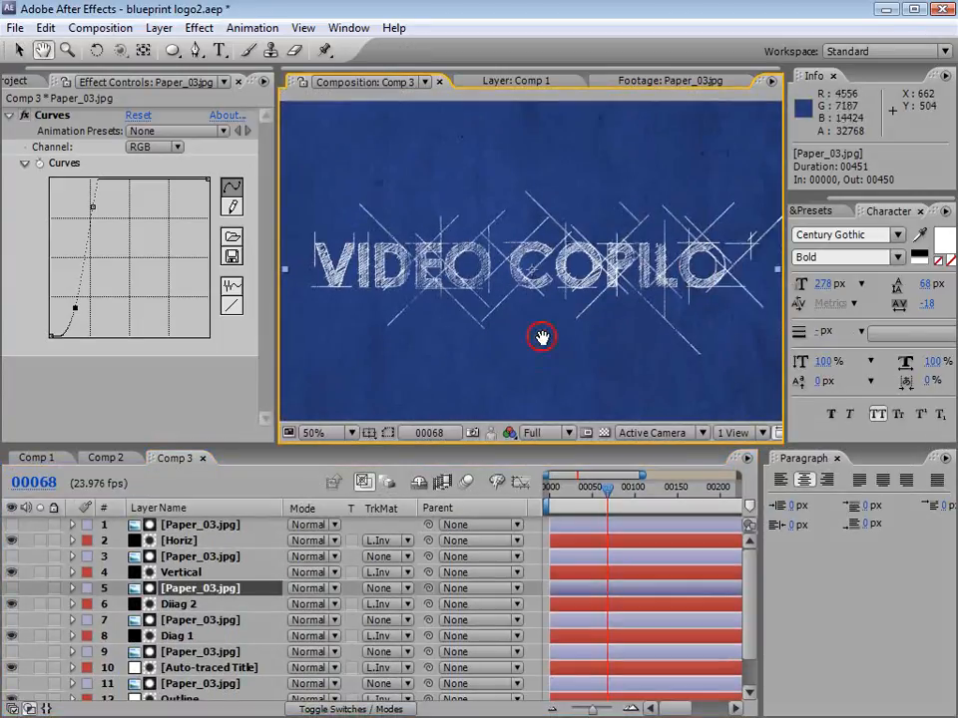
left_click(576, 490)
left_click_drag(577, 490, 571, 492)
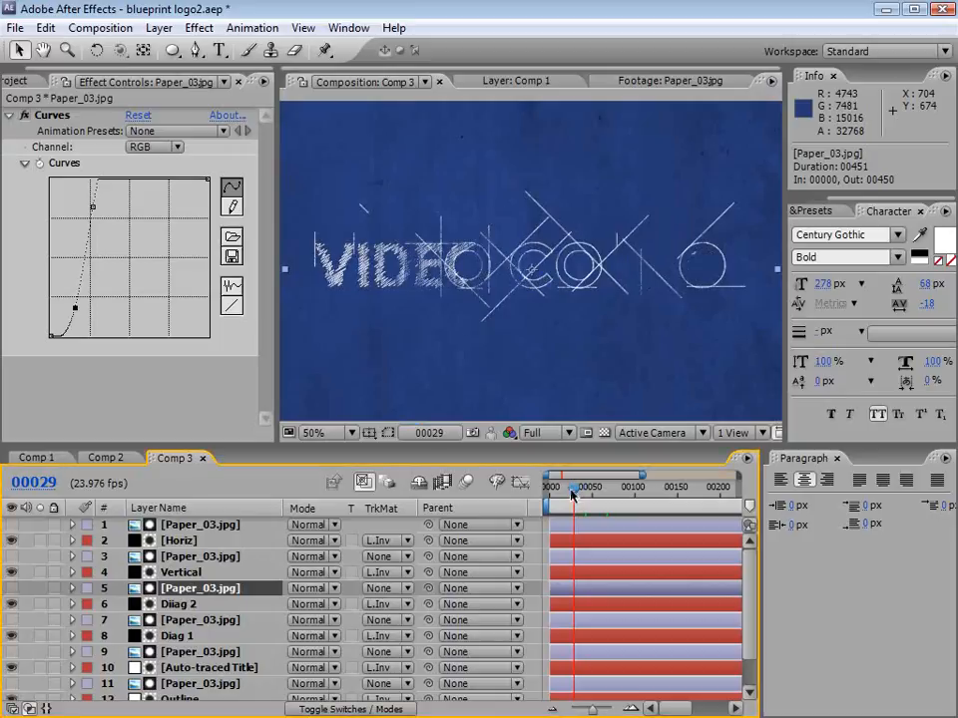
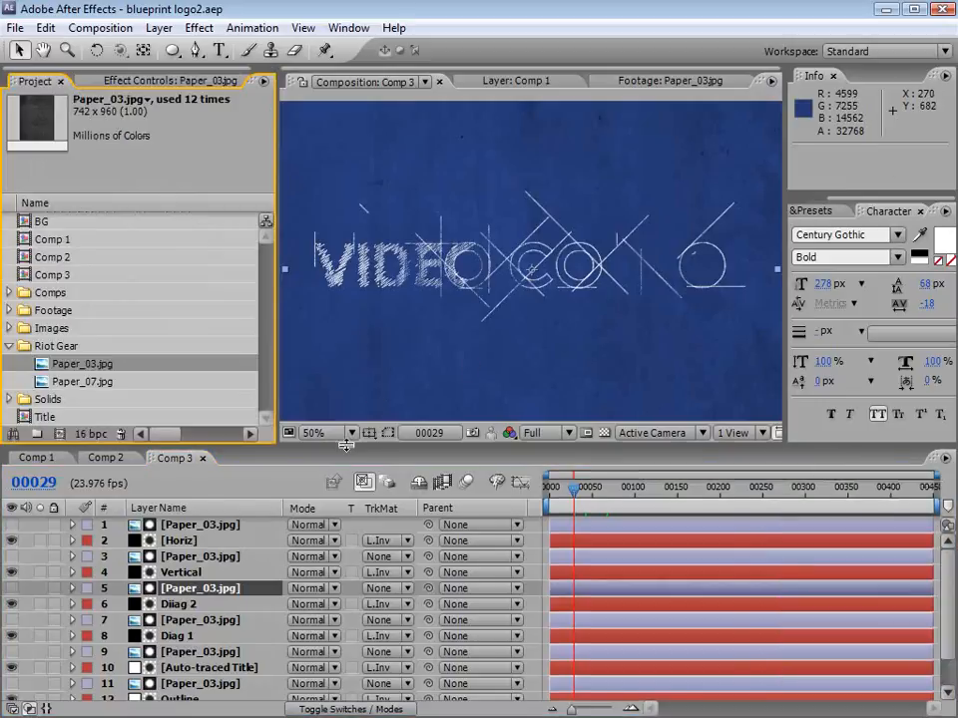
Step: Reveal the animated End keyframes of the Outline, Auto-traced Title, Diag 1, Diiag 2, Vertical and Horiz layers together in the timeline
left_click_drag(348, 446, 332, 387)
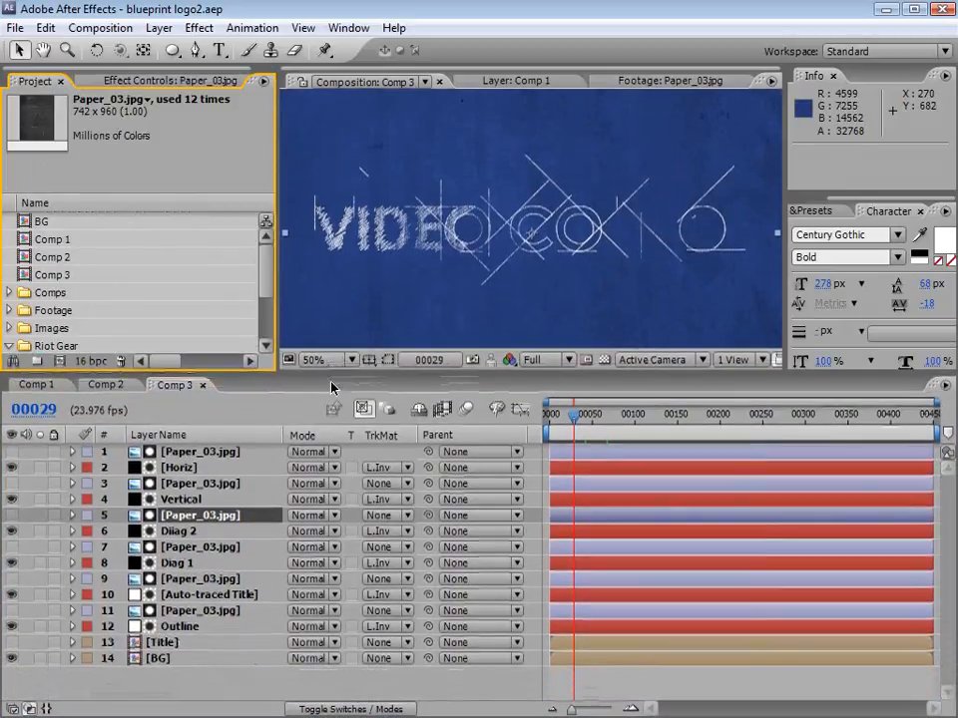
left_click(177, 627)
left_click(194, 595, "ctrl")
left_click(176, 562, "ctrl")
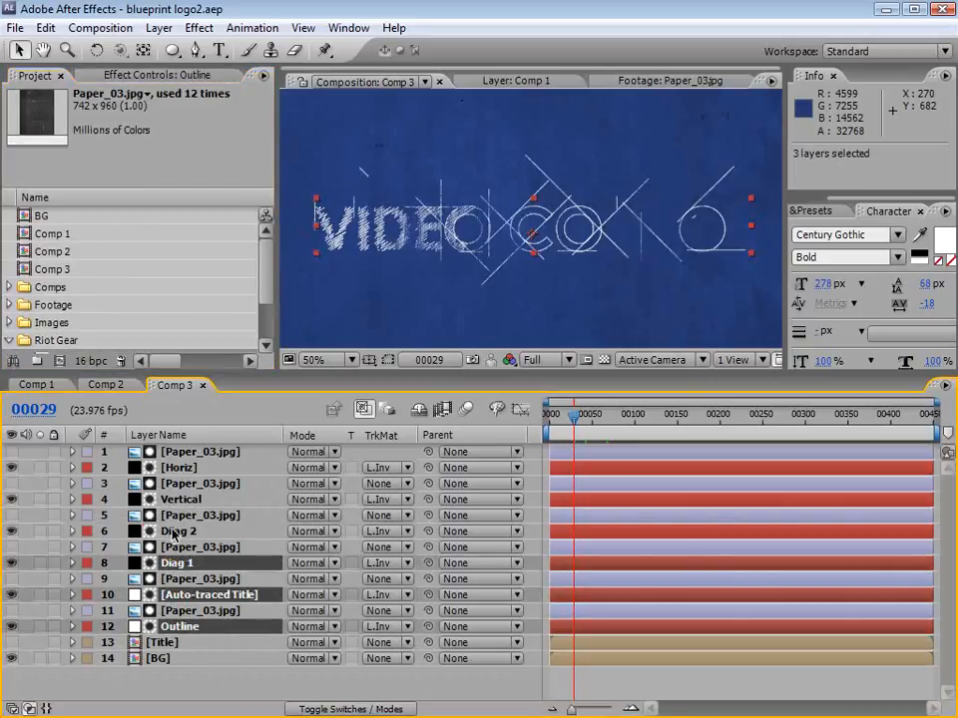
left_click(177, 531, "ctrl")
left_click(177, 500, "ctrl")
left_click(175, 466, "ctrl")
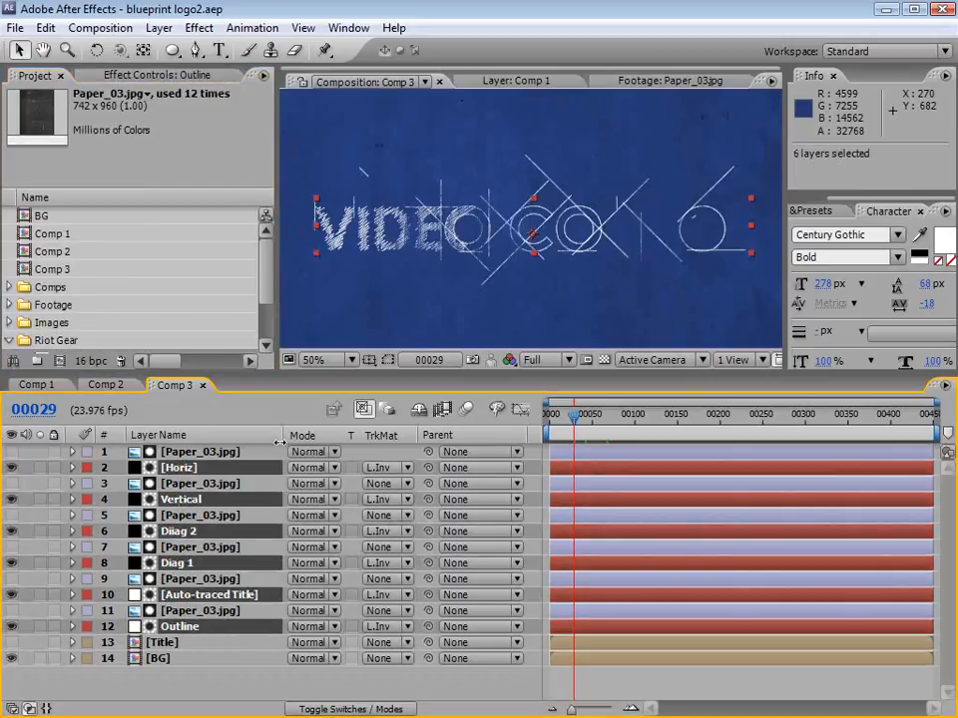
key("u")
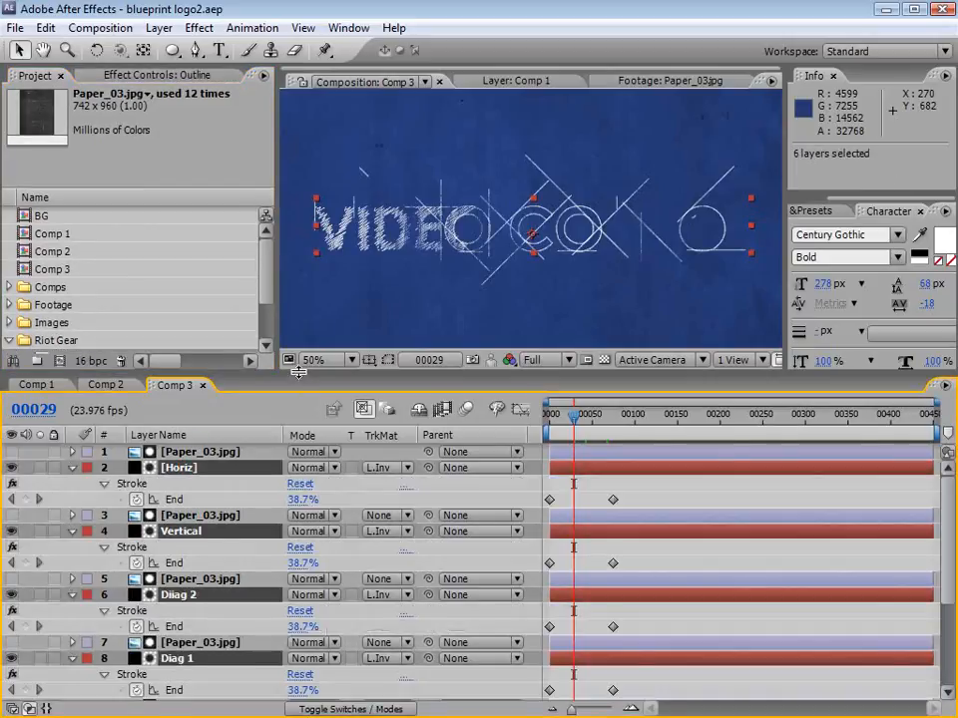
left_click_drag(297, 372, 298, 325)
Step: Delay both Stroke End keyframes of the Diiag 2 layer so its draw-on starts at frame 9
key("h")
mouse_move(615, 596)
left_mouse_down()
mouse_move(604, 450)
mouse_move(620, 599)
left_mouse_up()
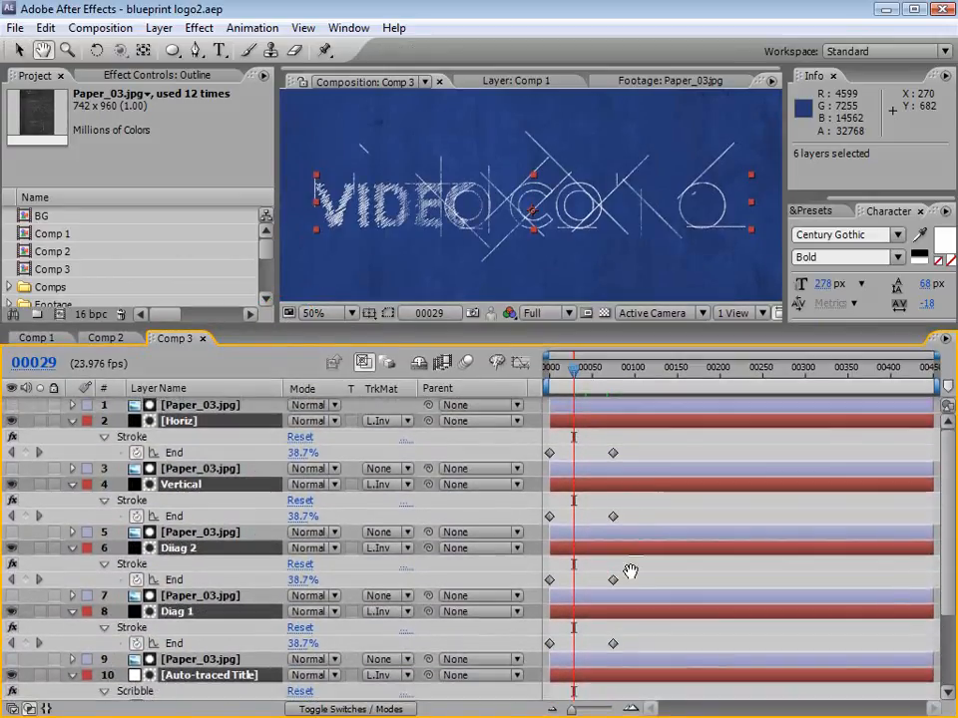
left_click_drag(406, 598, 406, 524)
key("v")
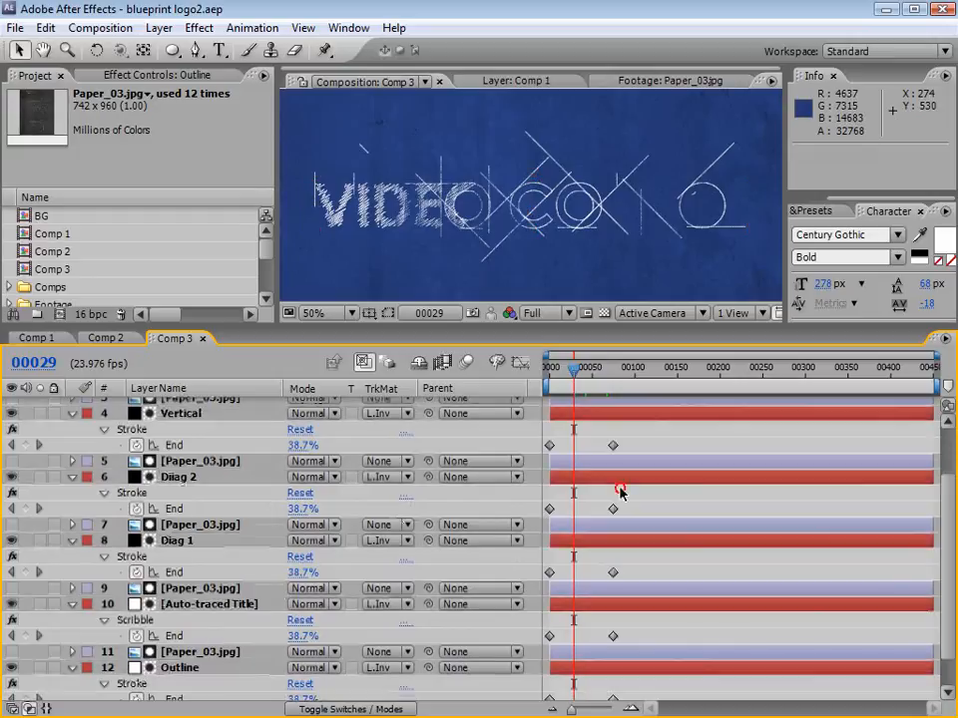
left_click(150, 541)
left_click(187, 476)
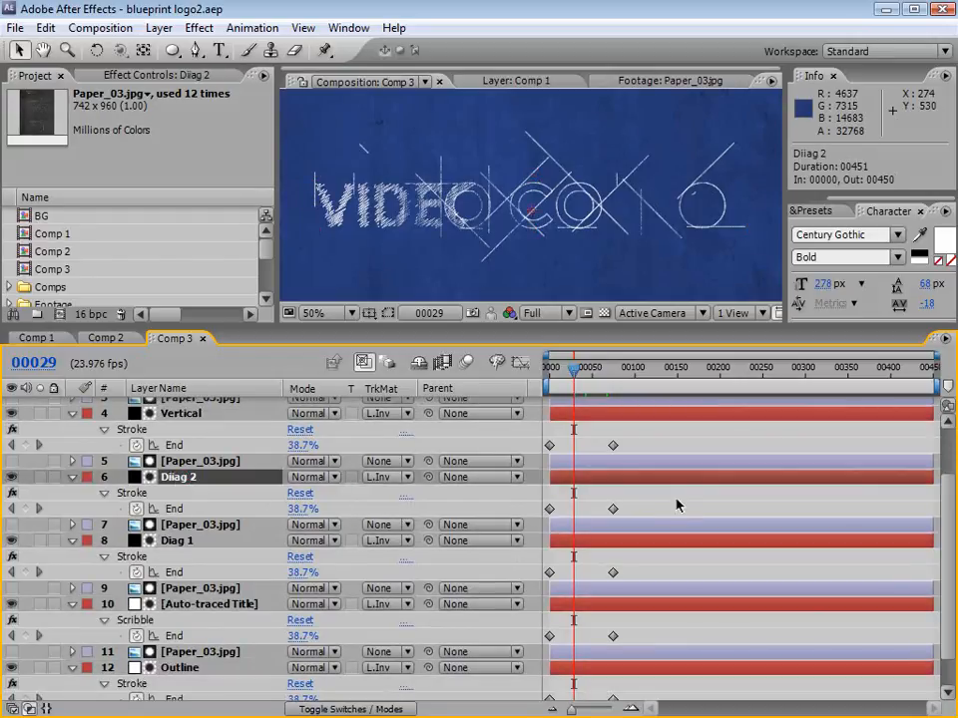
left_click_drag(617, 523, 557, 511)
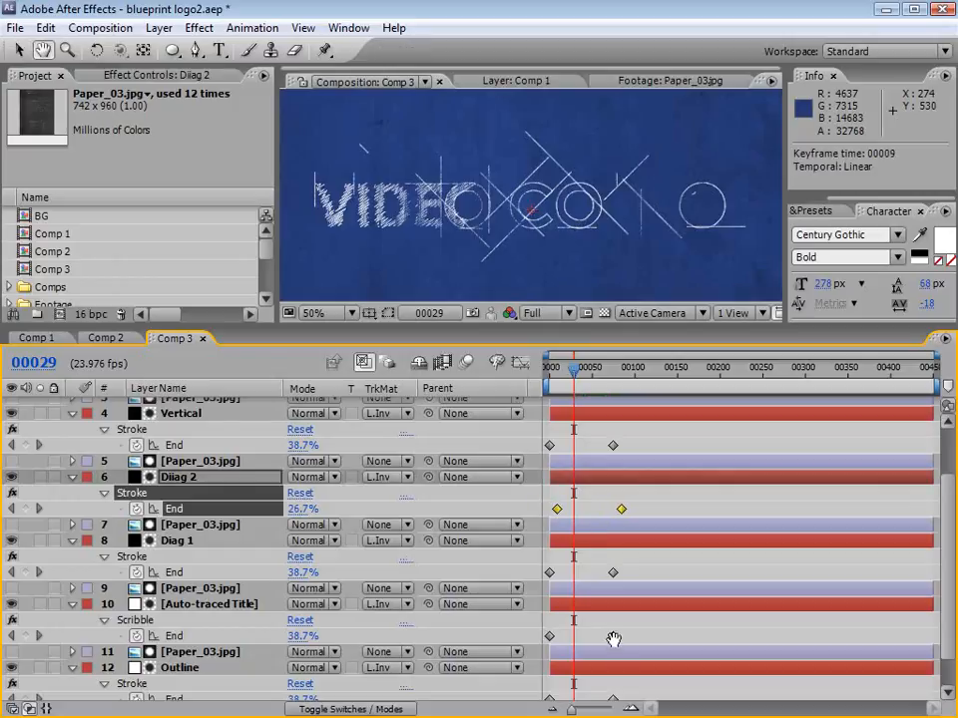
Step: Rename the Auto-traced Title layer as Fill Scribble
scroll(613, 593, "down", 2)
left_click(195, 564)
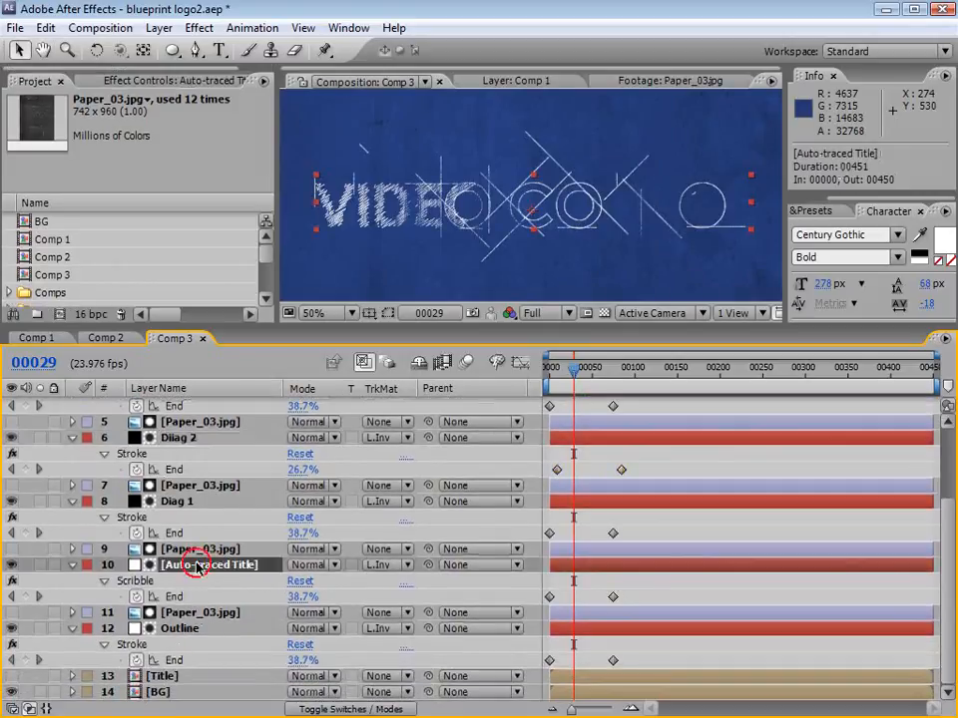
key("Return")
type("Fill S")
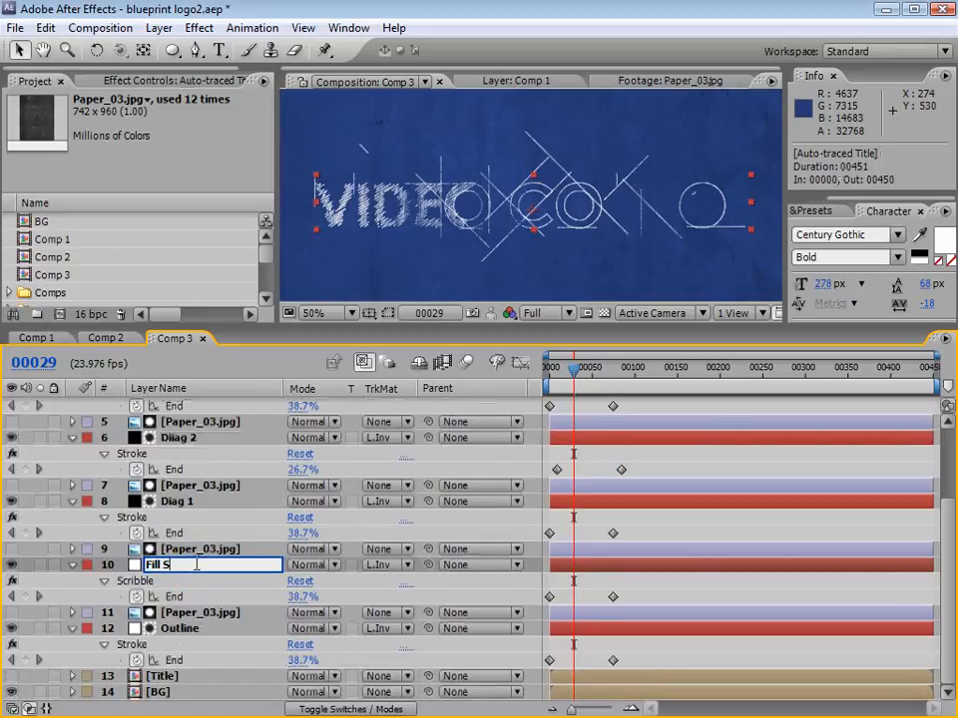
type("cribble")
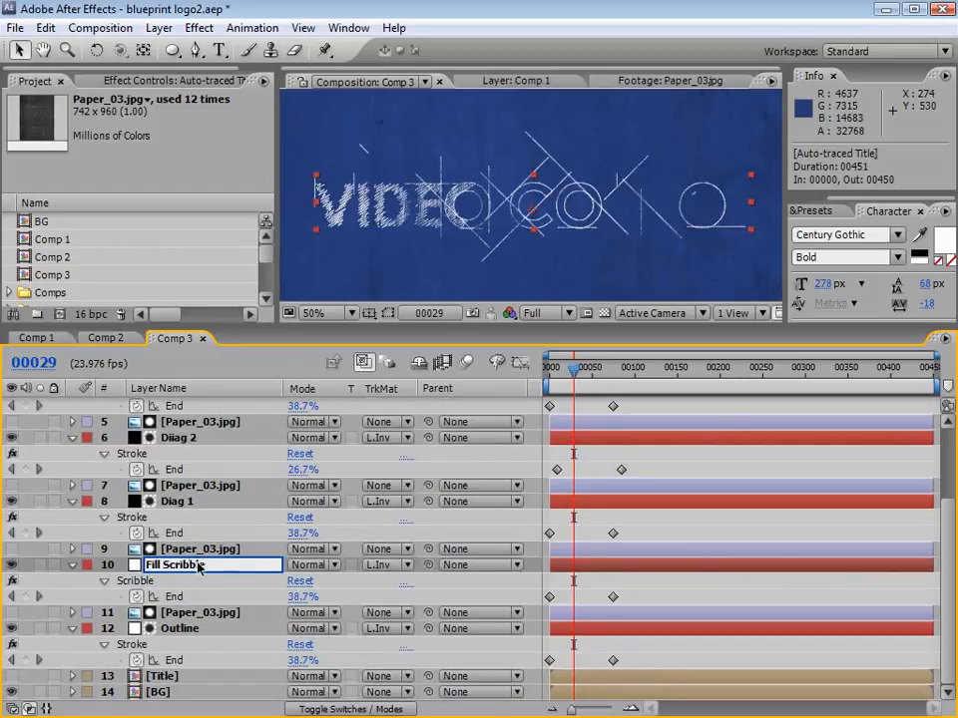
left_click(615, 583)
Step: Shift the Fill Scribble End keyframes to start at about frame 53 and the Outline Stroke End keyframes to start at frame 15
left_click_drag(637, 586, 539, 600)
left_click_drag(545, 597, 595, 600)
mouse_move(627, 654)
left_mouse_down()
mouse_move(548, 667)
mouse_move(562, 663)
left_mouse_up()
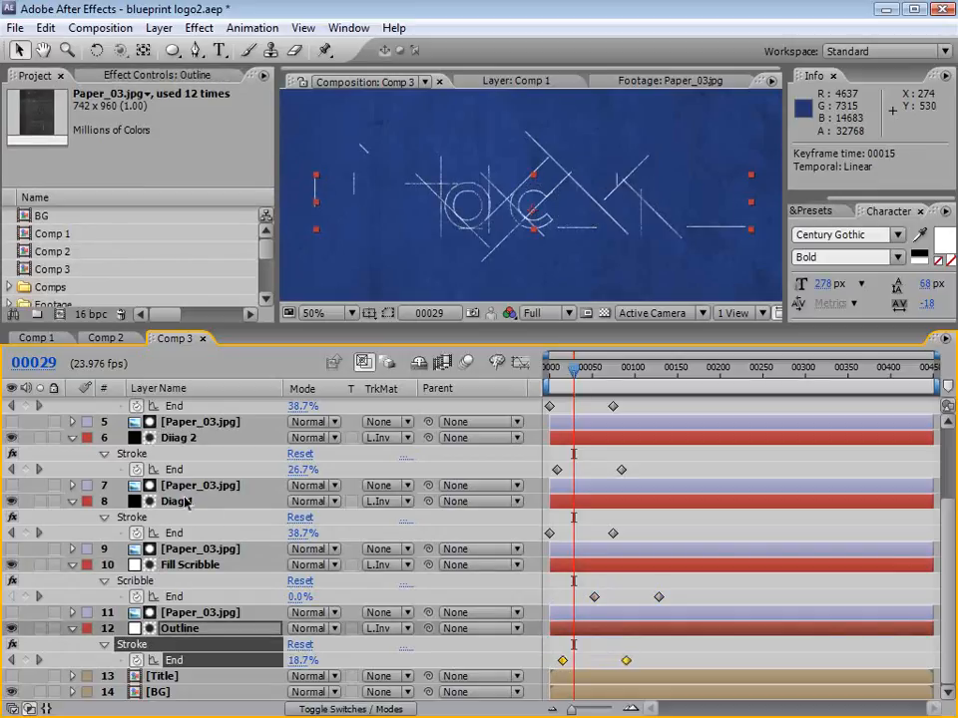
Step: Delay the Stroke End keyframes of the Horiz and Vertical layers together so both draw-ons start at frame 29
key("h")
scroll(479, 455, "up", 3)
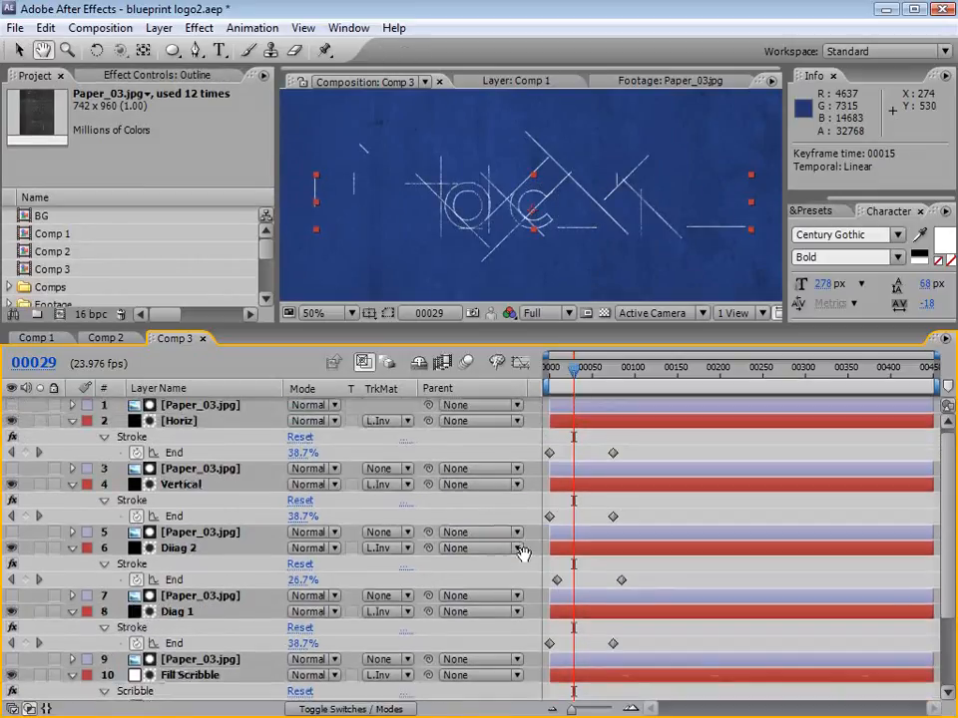
key("v")
left_click(159, 404)
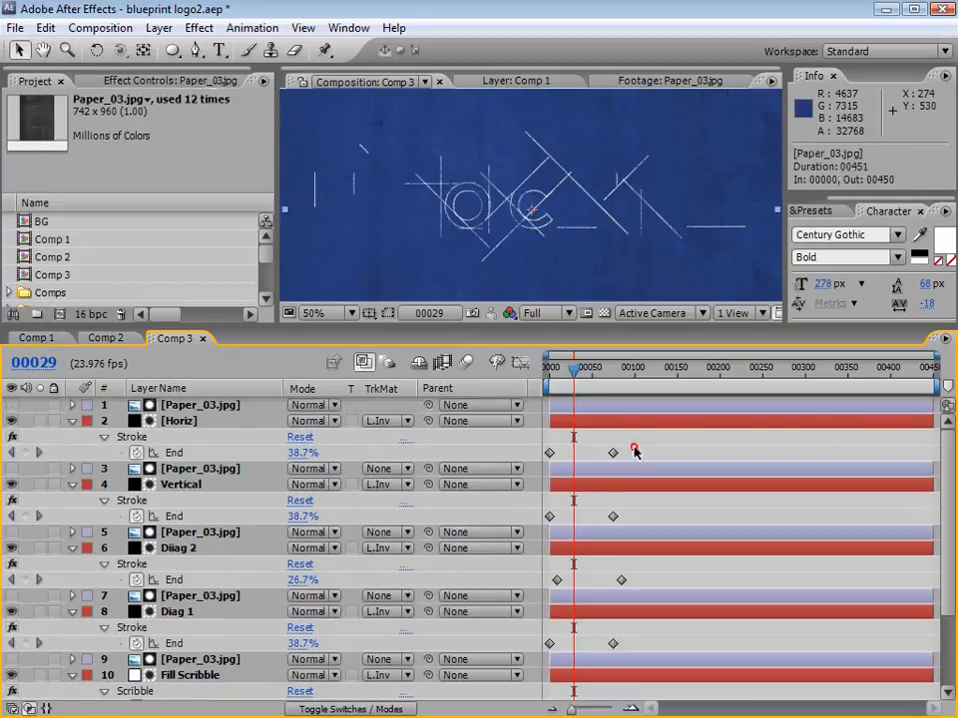
left_click_drag(633, 449, 573, 519)
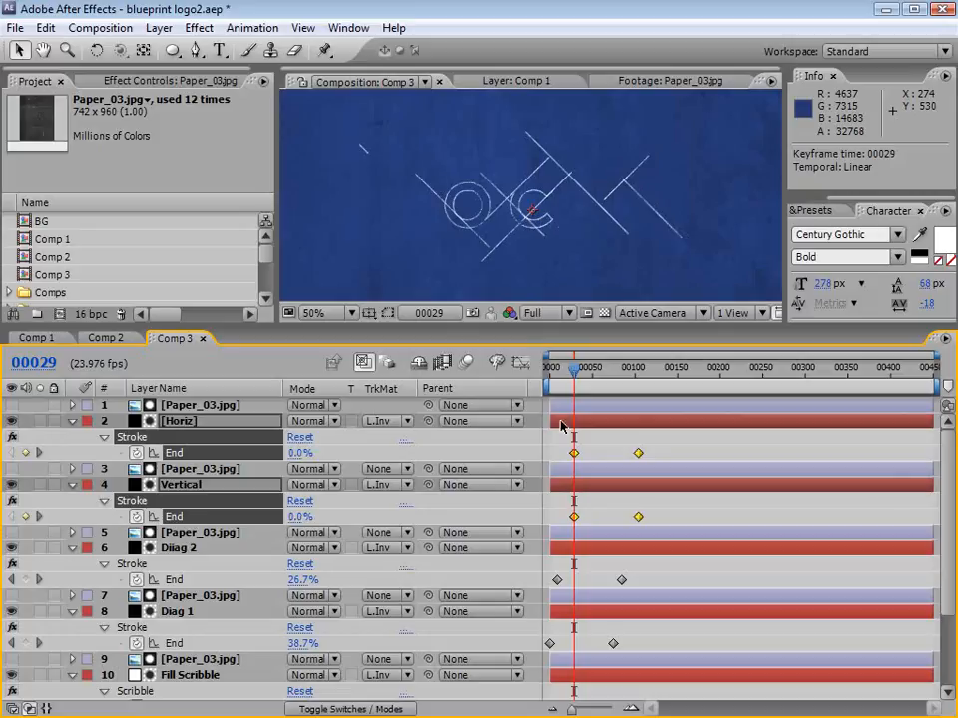
left_click(556, 442)
Step: Check the staggered draw-on up to frame 102 and pull the last Fill Scribble End keyframe back to frame 106
left_click(554, 369)
left_click_drag(554, 369, 639, 372)
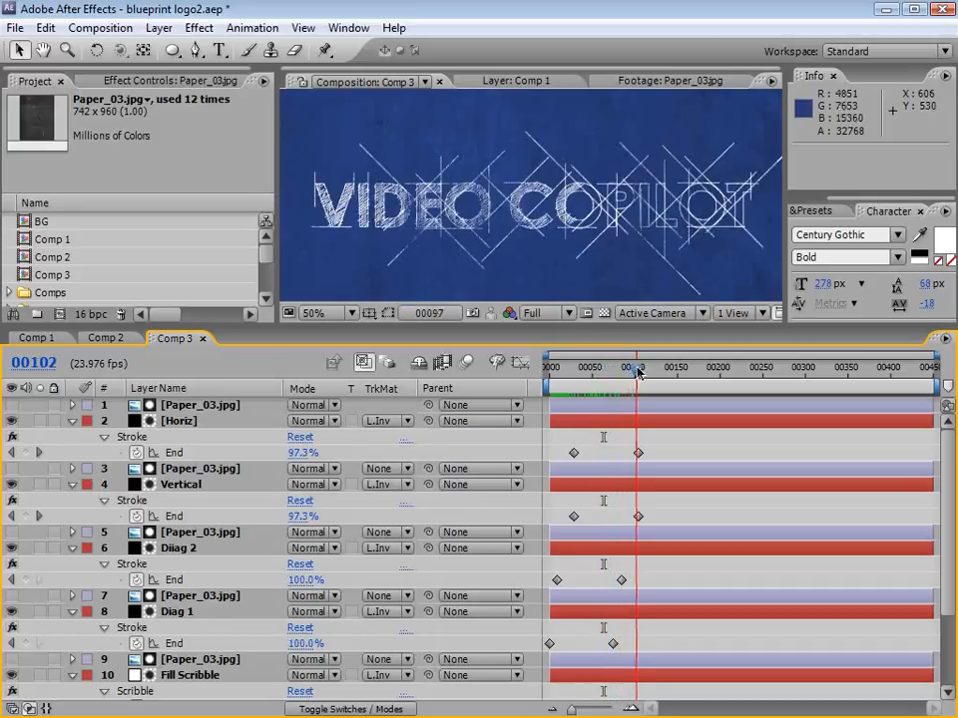
left_click(765, 451)
left_click_drag(945, 533, 945, 591)
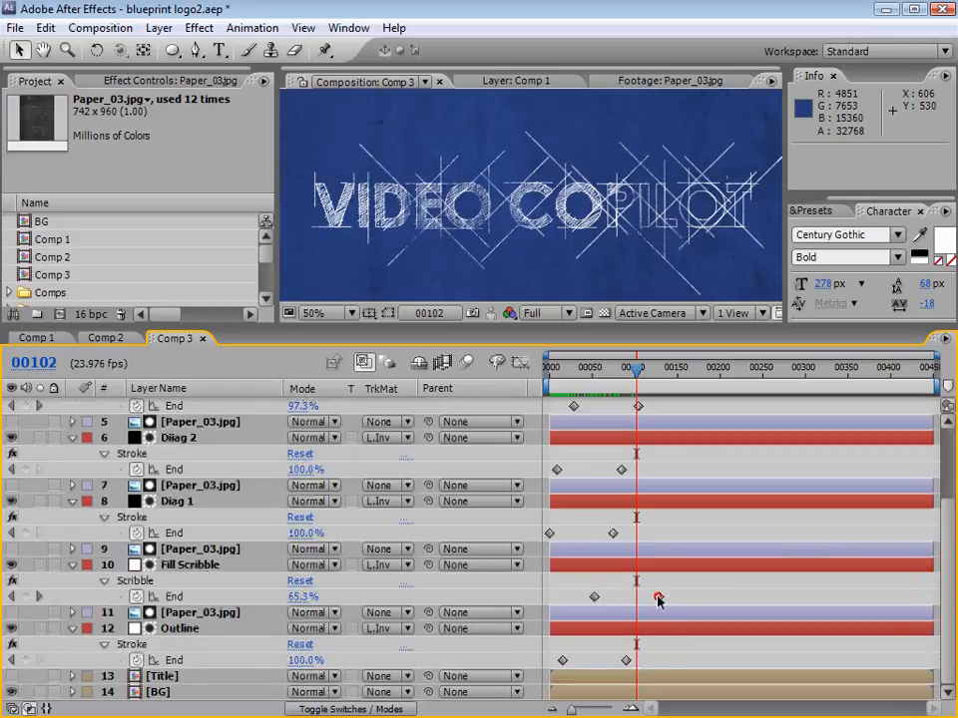
left_click_drag(657, 599, 640, 599)
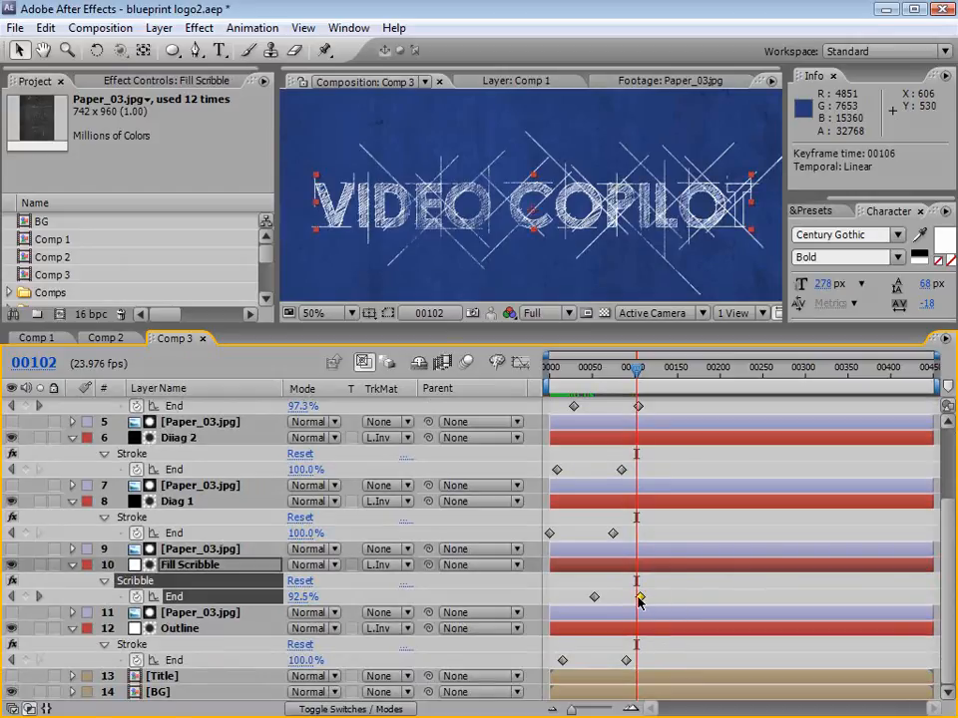
Step: Extend the draw-on by moving the last Stroke End keyframe of Diiag 2 to about frame 94 and of Diag 1 to about frame 87
left_click_drag(601, 380, 621, 376)
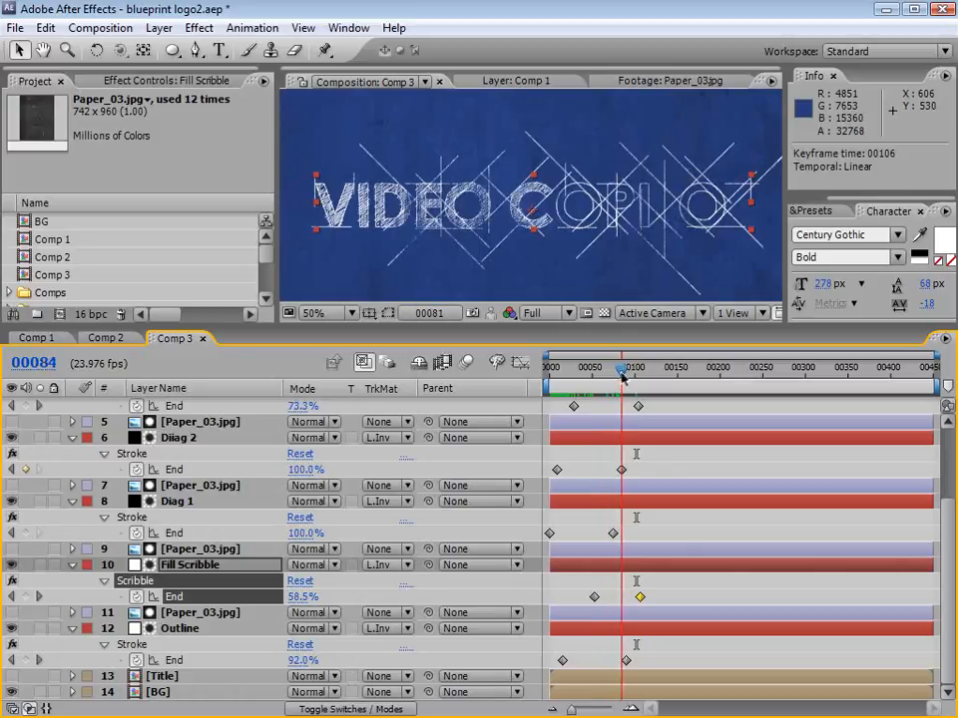
mouse_move(644, 472)
left_mouse_down()
mouse_move(618, 493)
mouse_move(620, 470)
mouse_move(629, 469)
left_mouse_up()
left_click_drag(612, 533, 624, 537)
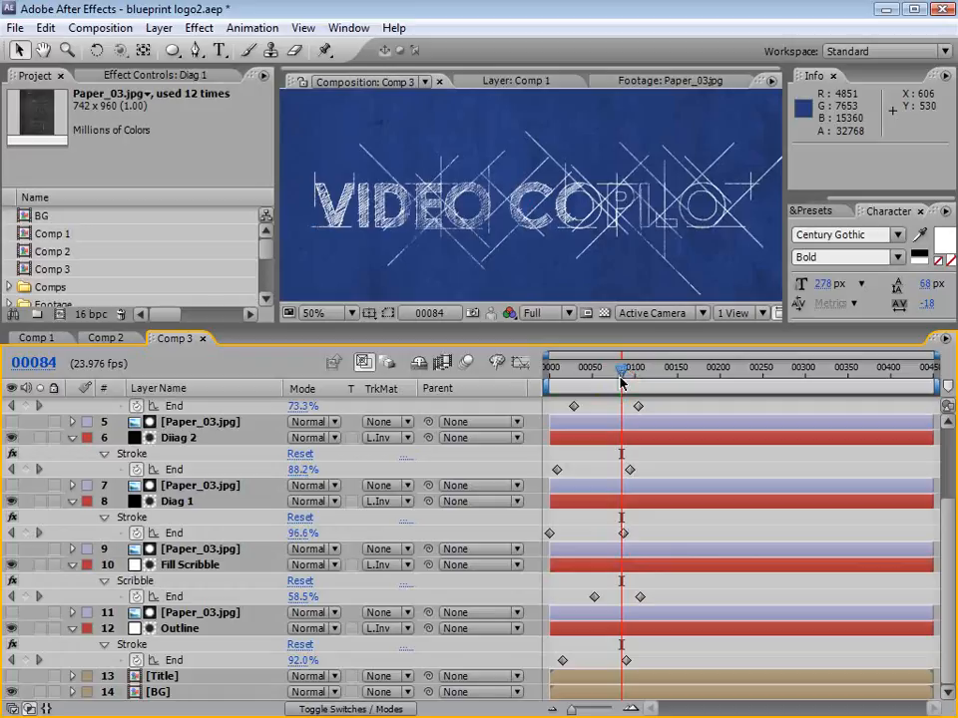
Step: Check the end of the draw-on up to frame 117 and examine the finished title full-size and at 100%
left_click_drag(621, 369, 626, 369)
left_click_drag(631, 370, 650, 372)
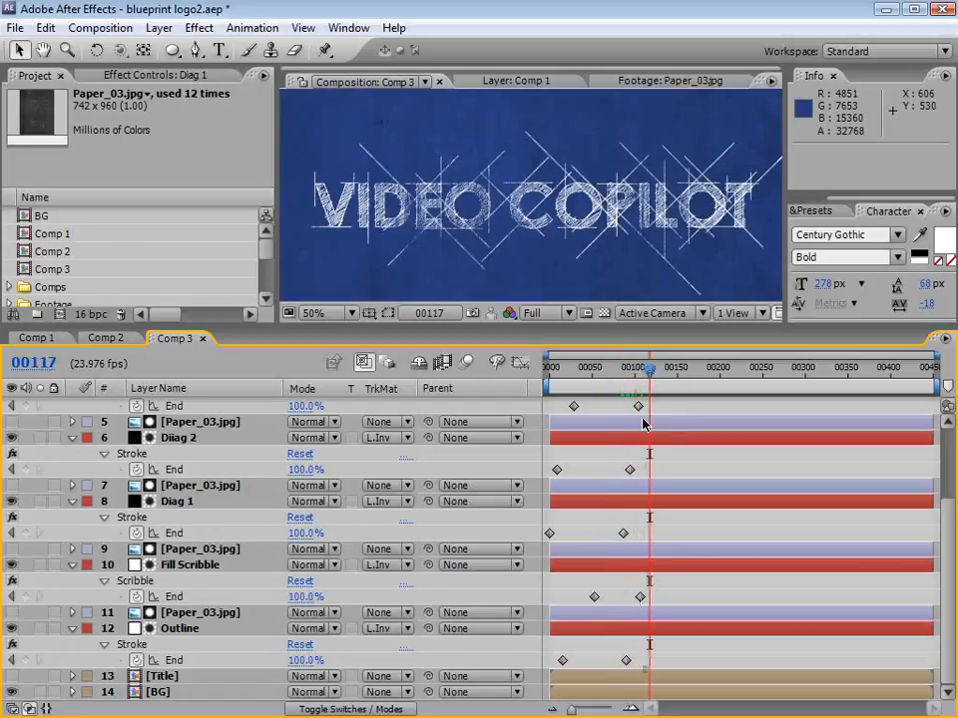
key("grave")
key("grave")
key("grave")
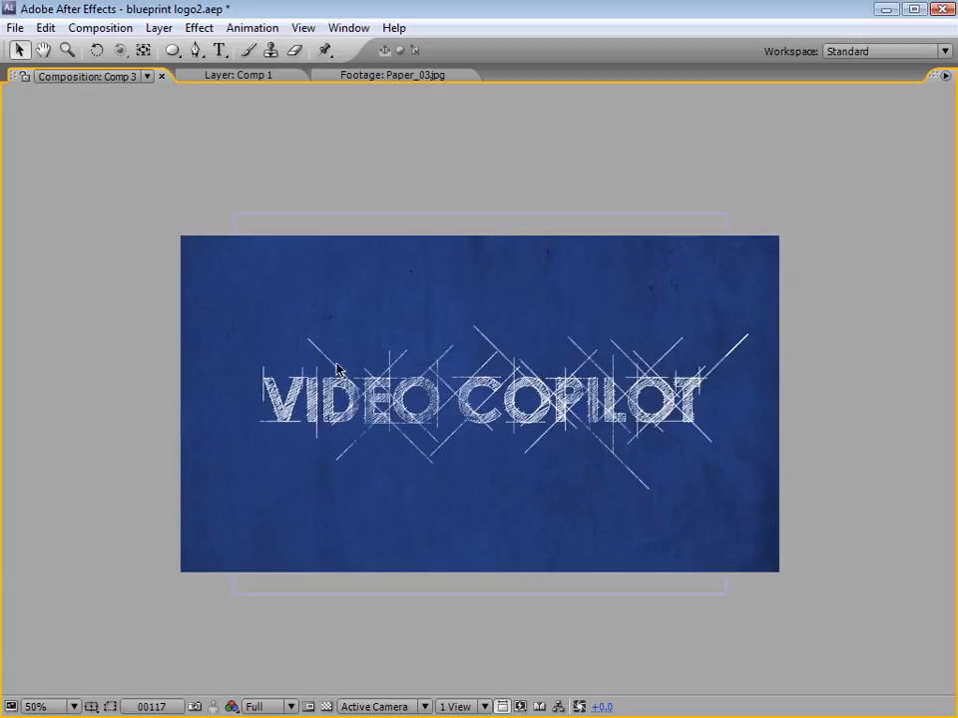
key("grave")
scroll(548, 264, "down", 2)
scroll(548, 259, "up", 4)
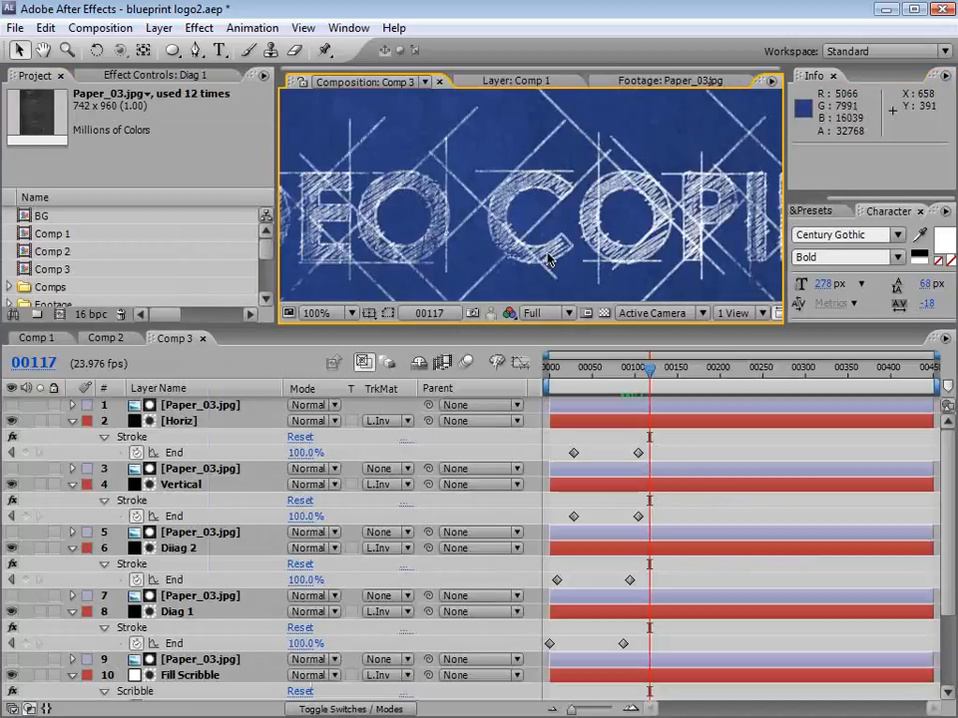
Step: Collapse all layer properties, set the Fill Scribble layer's opacity to 60%, and check the lighter fill in the enlarged composition view
key("ctrl+a")
key("u")
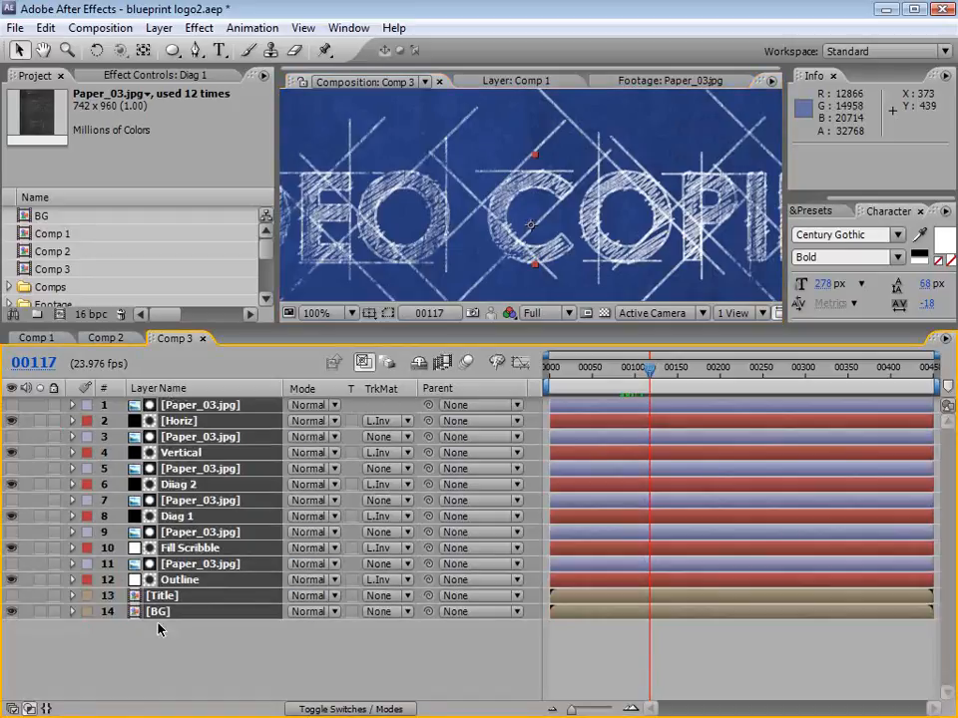
left_click(158, 629)
left_click(180, 548)
key("t")
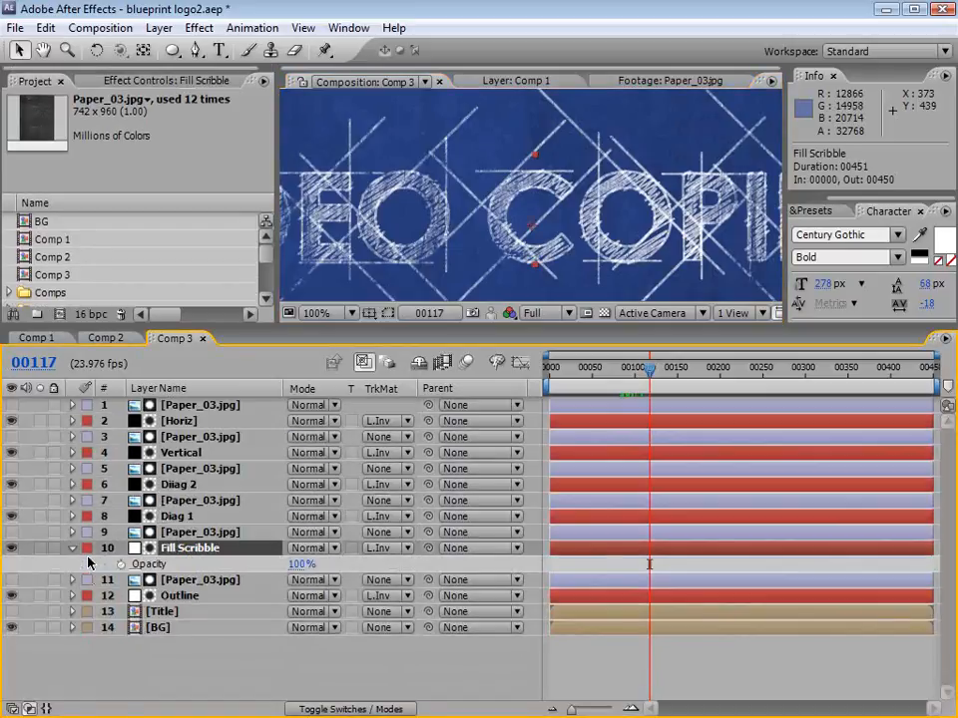
key("Return")
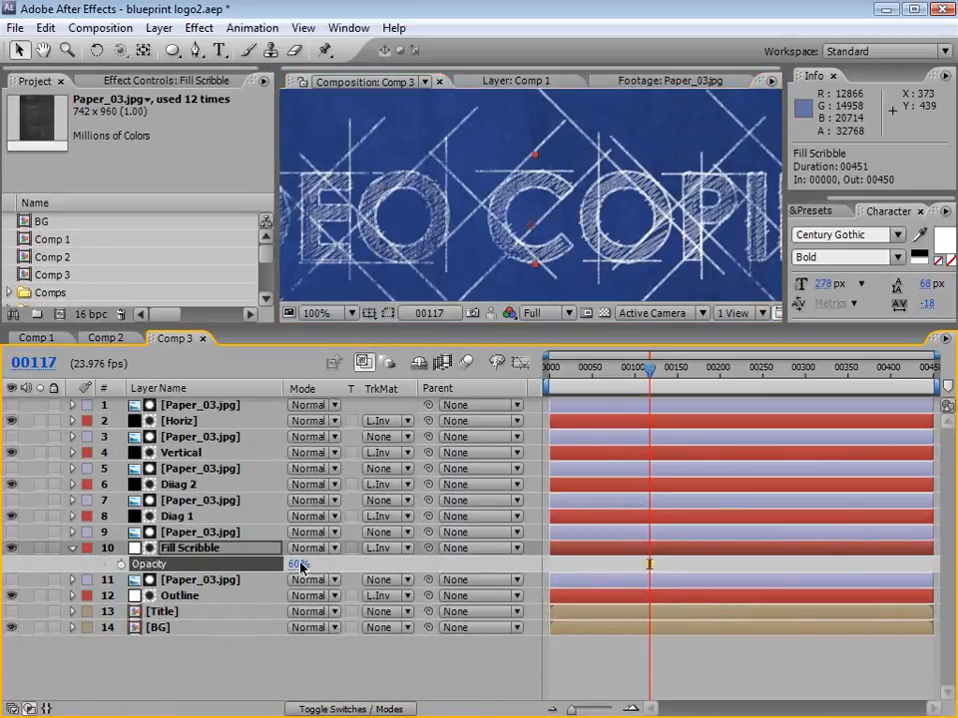
key("grave")
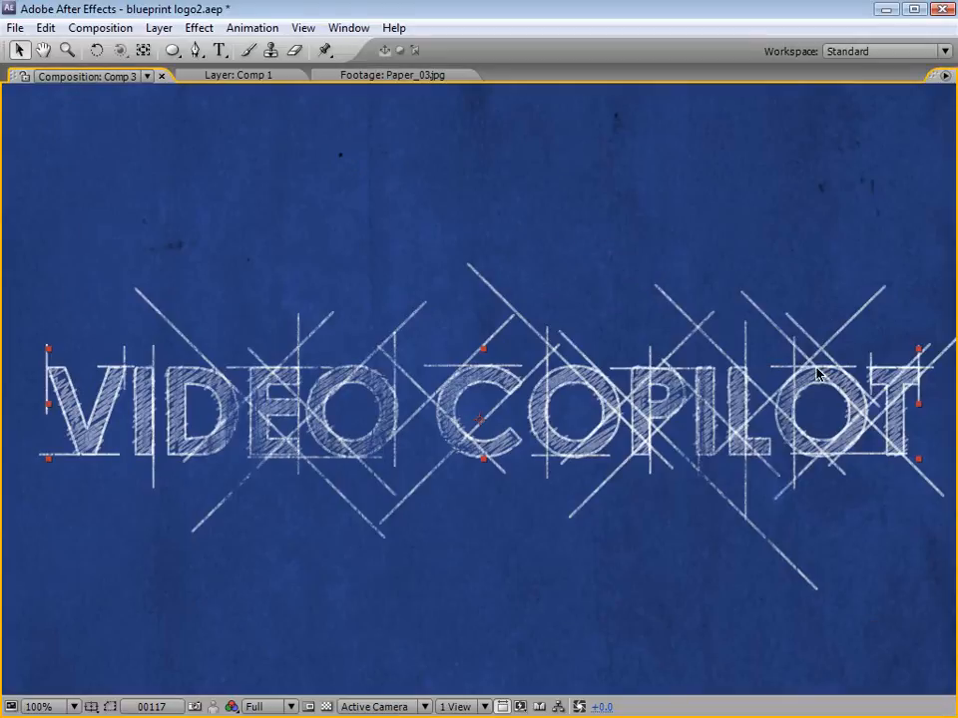
scroll(610, 333, "down", 2)
key("grave")
scroll(505, 232, "up", 2)
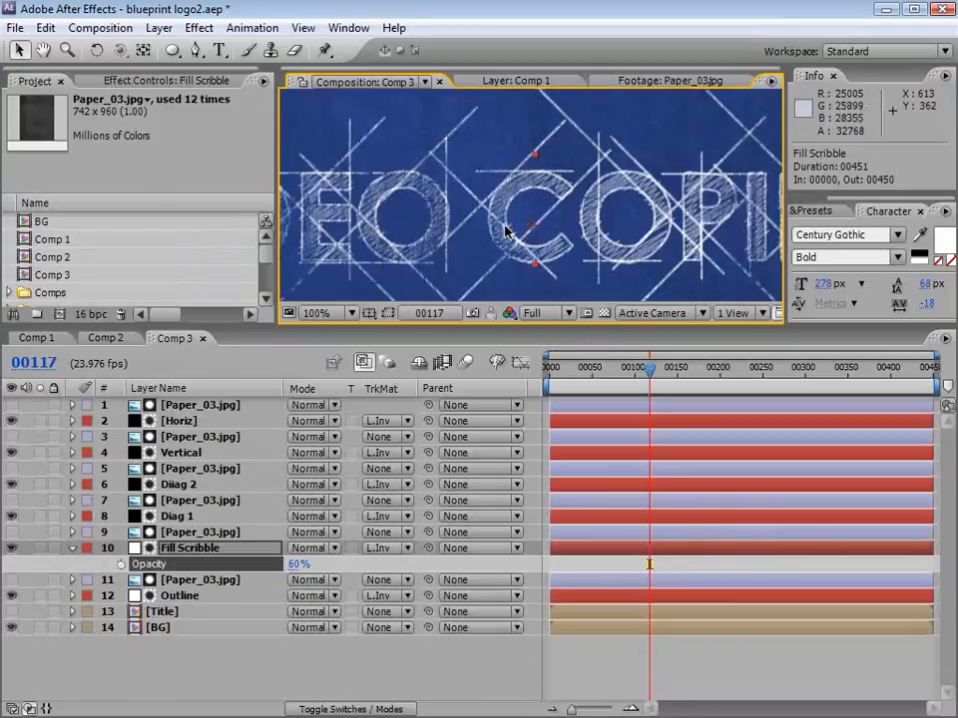
Step: Thin the Diiag 2 Stroke effect to a Brush Size of 1.2 after trying 1.5, and check the lines in the enlarged view
left_click(505, 233)
left_click(172, 485)
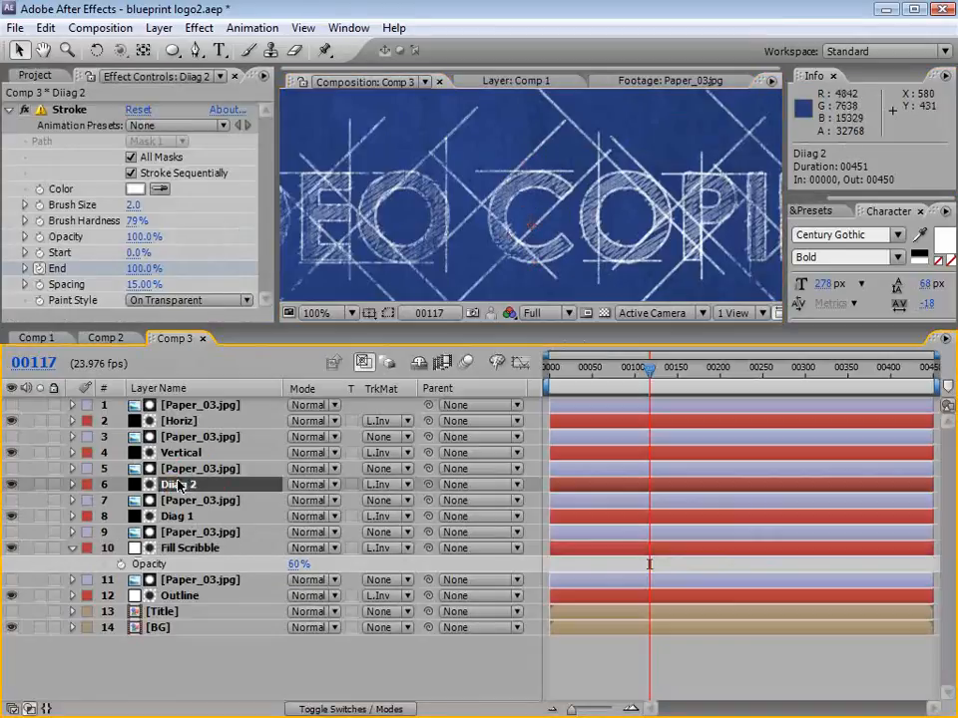
left_click(135, 206)
type("1.5")
key("Return")
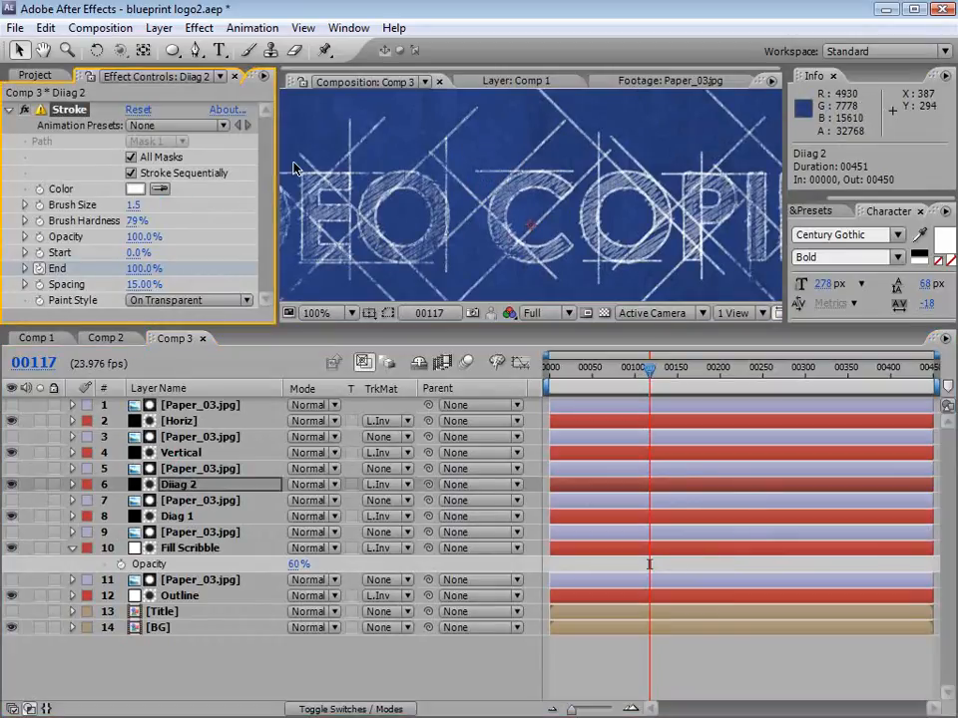
key("grave")
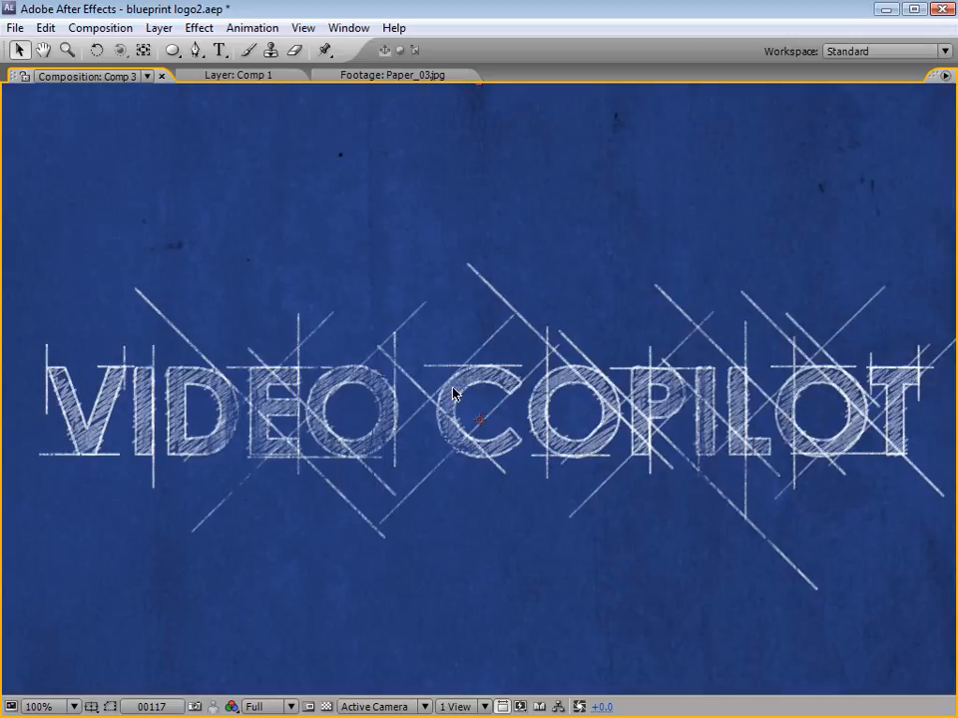
key("grave")
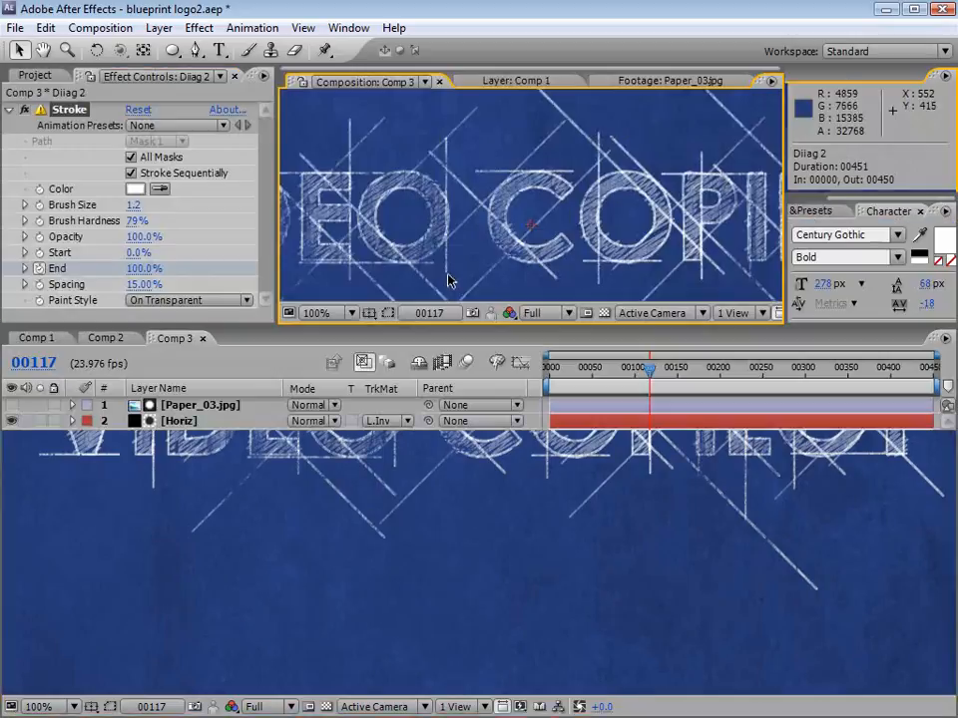
Step: Set the Outline layer's Stroke Brush Size to 1.5 and check the whole title at 50%
left_click(179, 596)
left_click(134, 205)
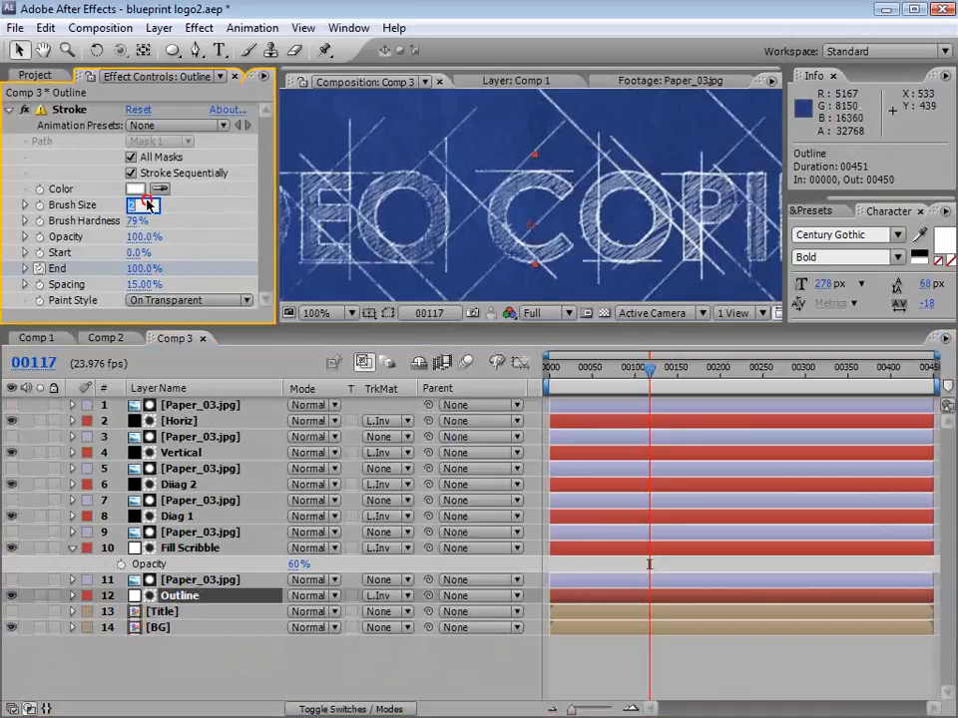
type("1.5")
key("Return")
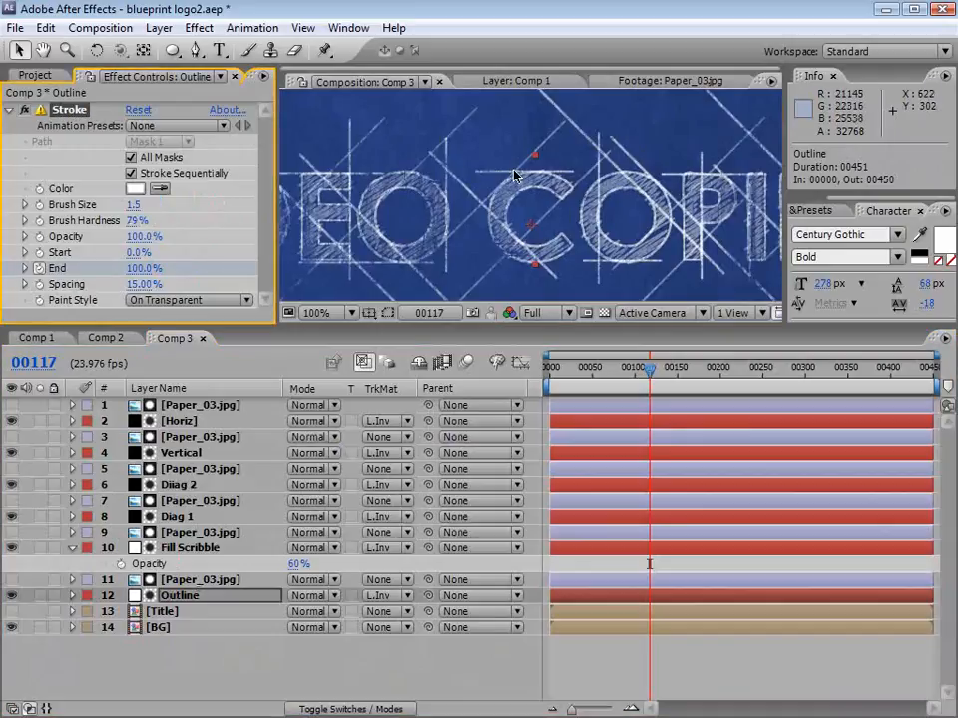
key("grave")
key("grave")
scroll(434, 215, "down", 2)
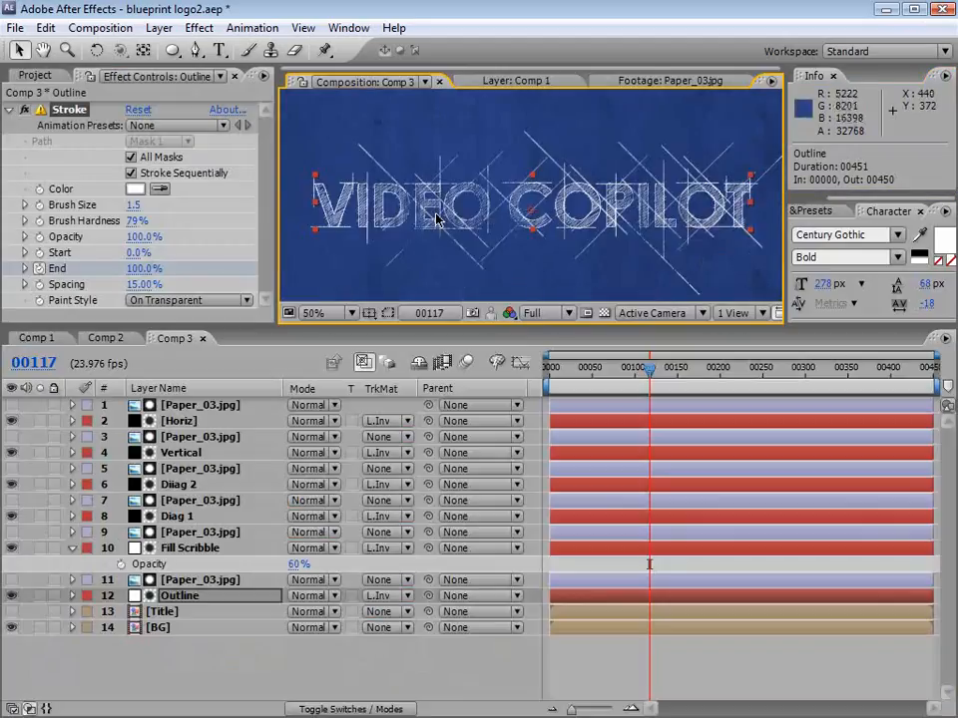
Step: Set the Outline layer's opacity to 60% and scrub through the draw-on up to frame 147
key("t")
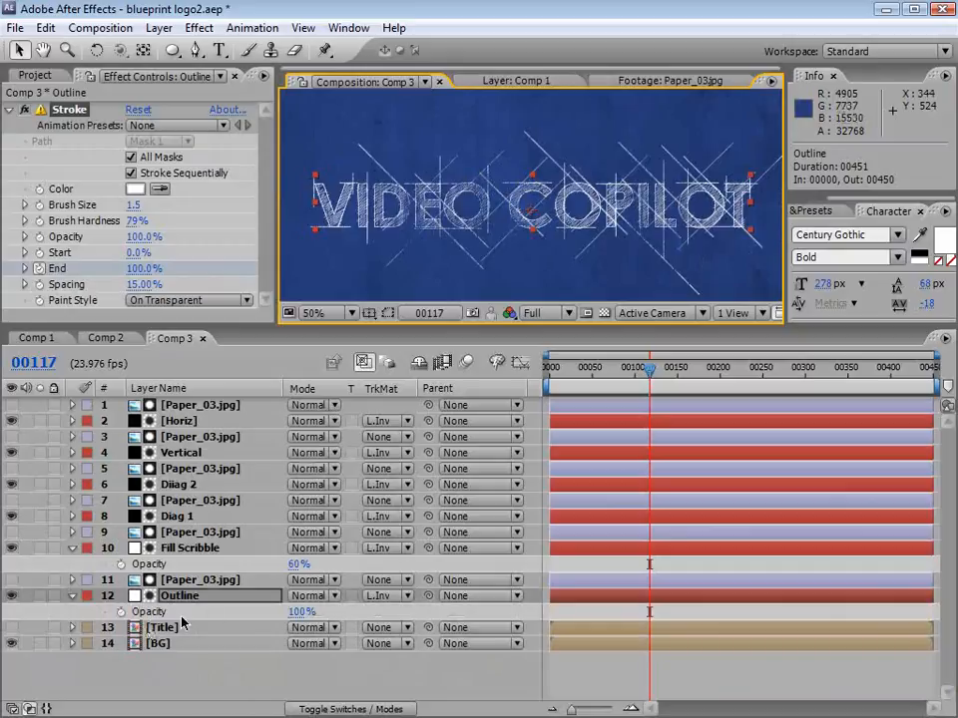
left_click(296, 612)
type("60")
key("Return")
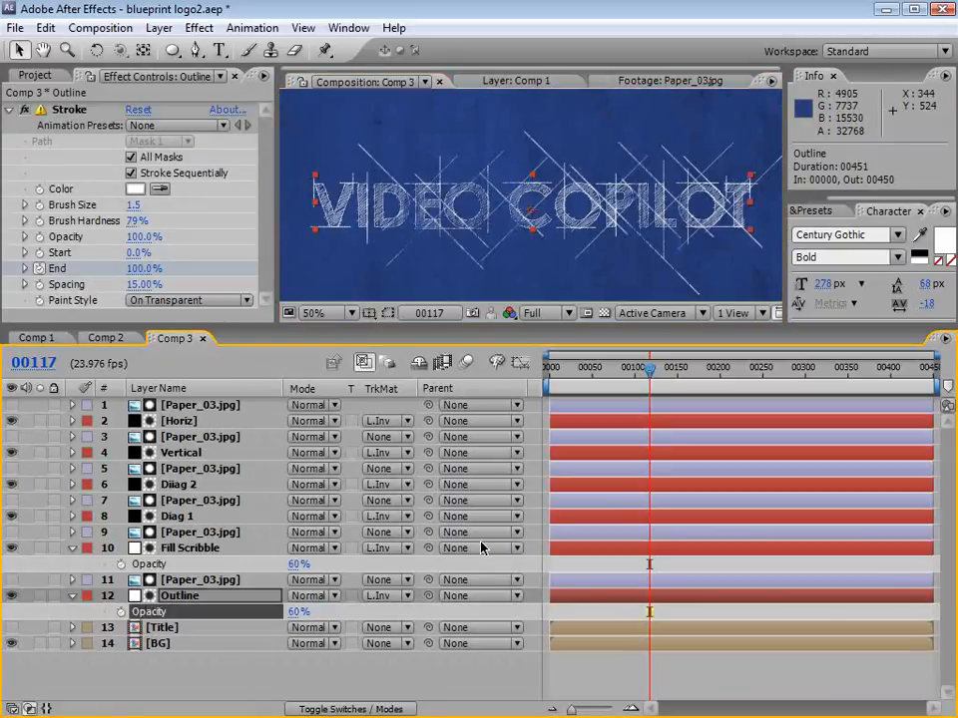
mouse_move(602, 368)
left_mouse_down()
mouse_move(587, 376)
mouse_move(664, 372)
left_mouse_up()
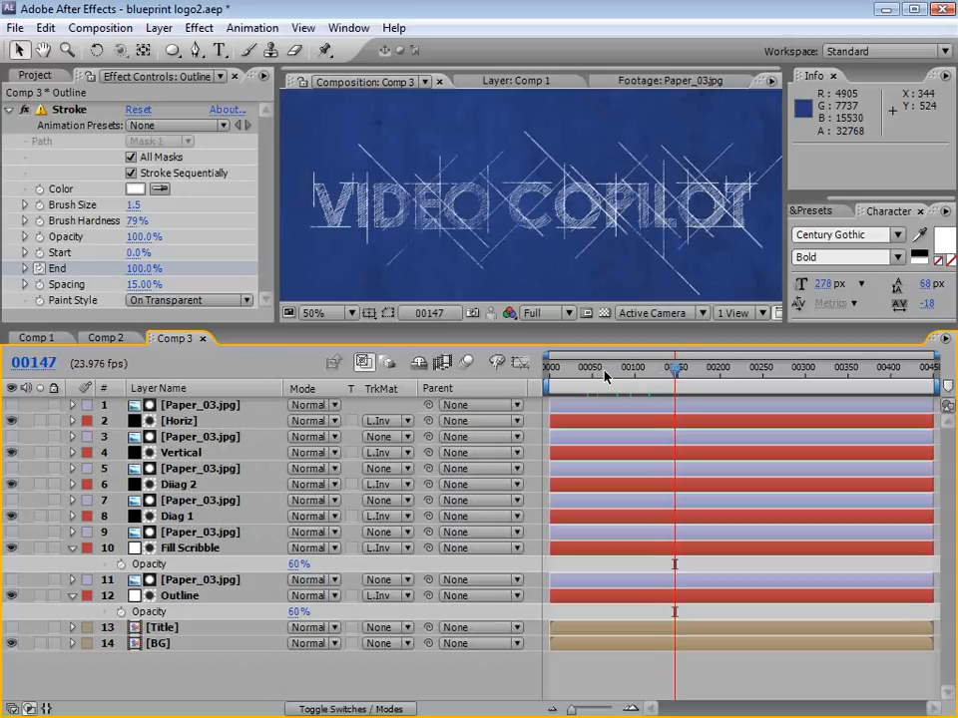
Step: Delay layers 1 to 12 so they start at about frame 25, and check the reference animation in Comp 2 up to frame 126
left_click_drag(604, 375, 548, 371)
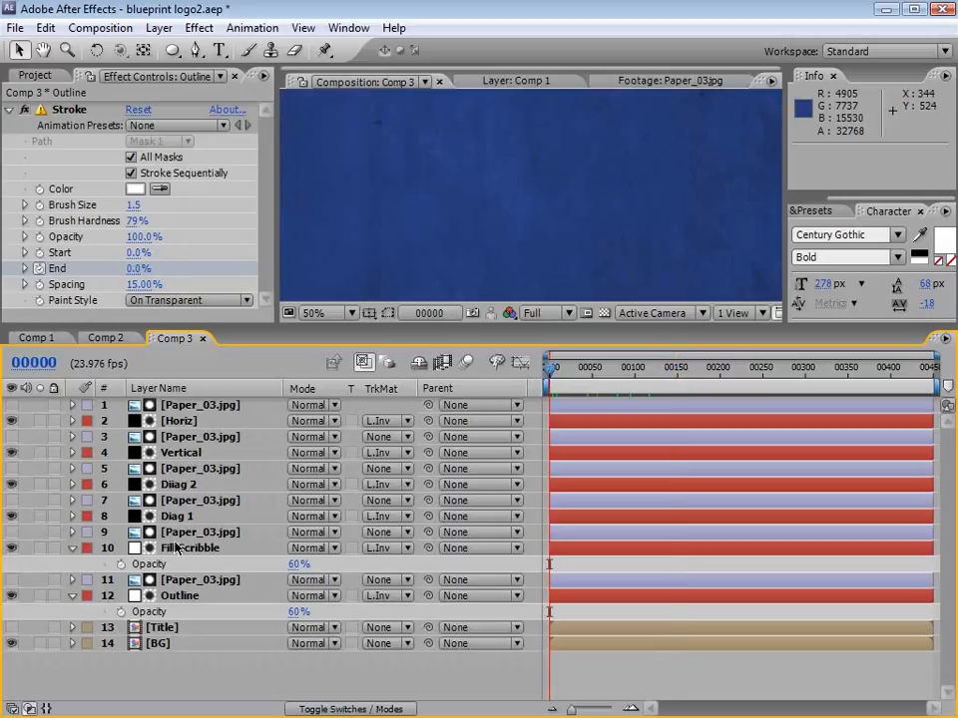
left_click(193, 406)
left_click(181, 596, "shift")
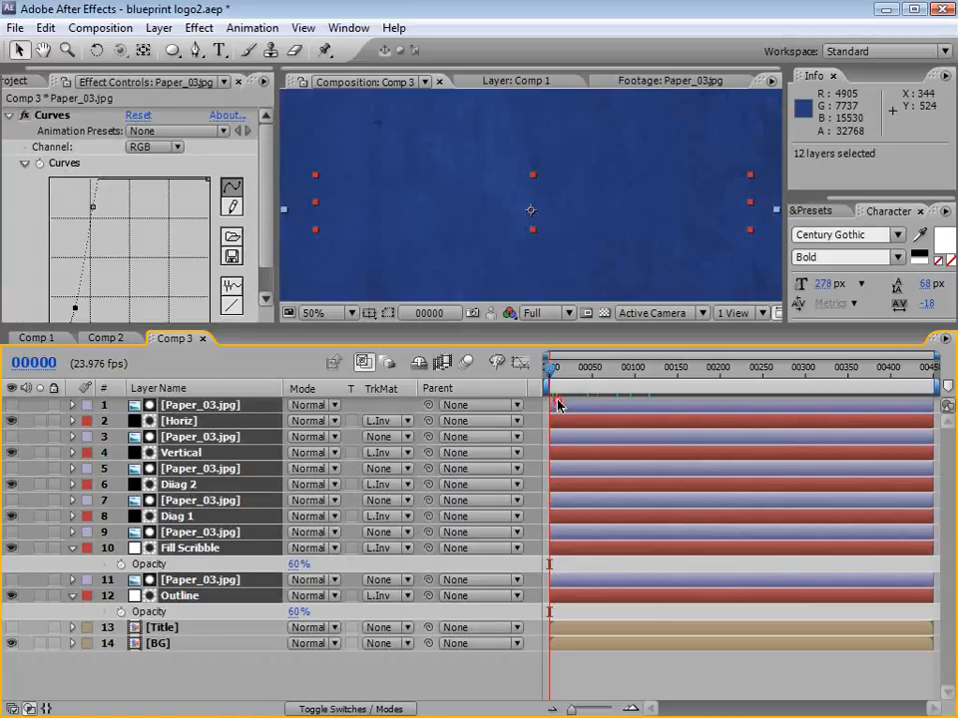
mouse_move(557, 403)
left_mouse_down()
mouse_move(571, 400)
mouse_move(559, 376)
mouse_move(622, 385)
left_mouse_up()
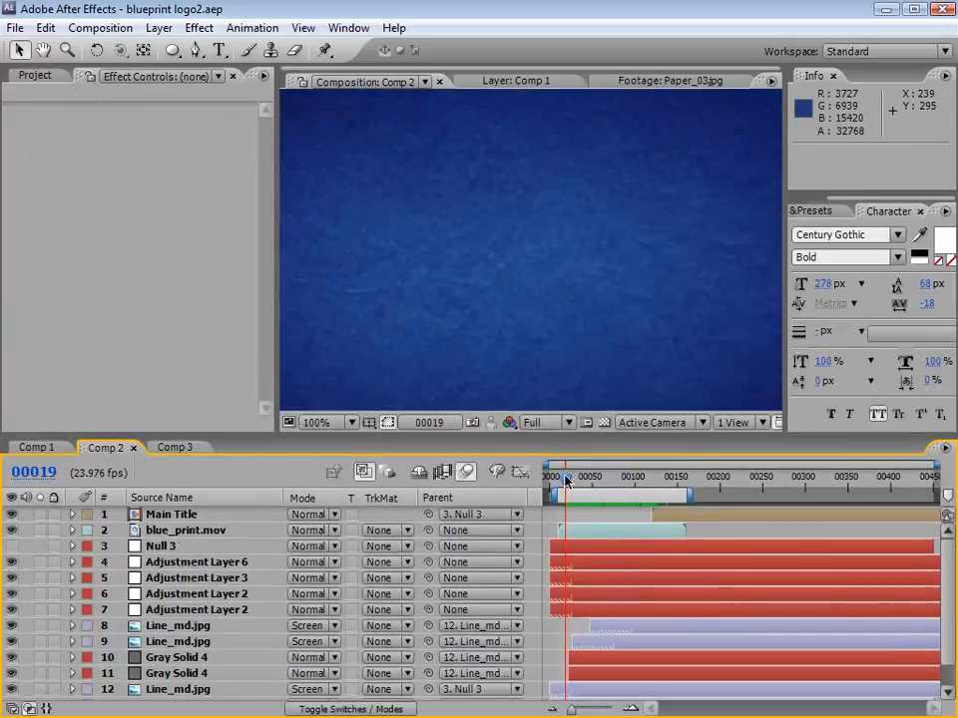
left_click_drag(565, 481, 658, 480)
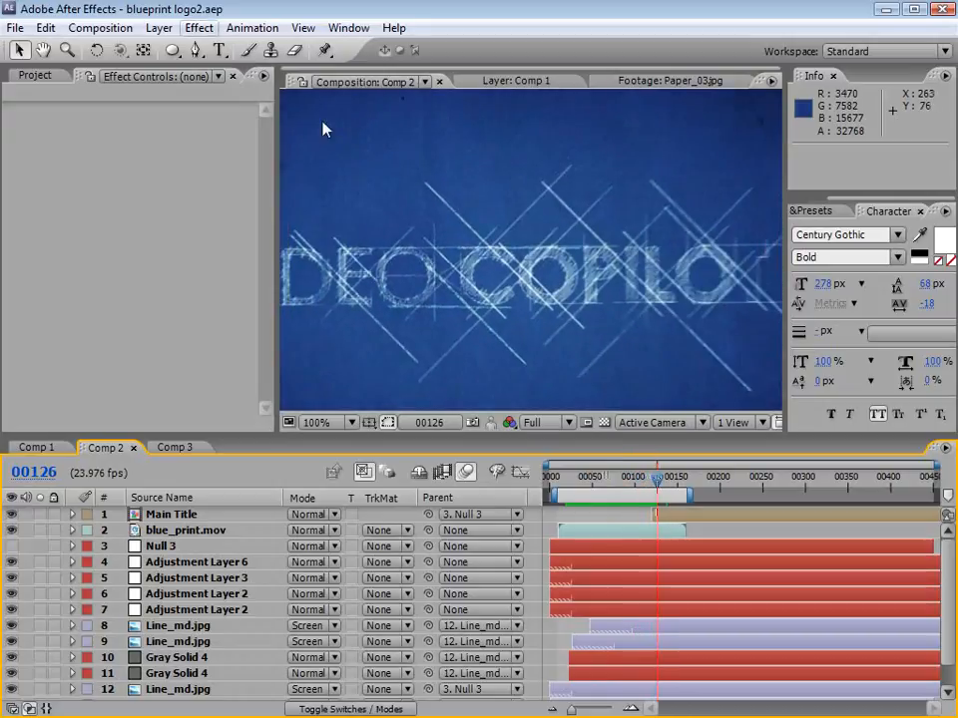
Step: Return to Comp 3 and rename the composition Blue Print
left_click(35, 75)
left_click(50, 269)
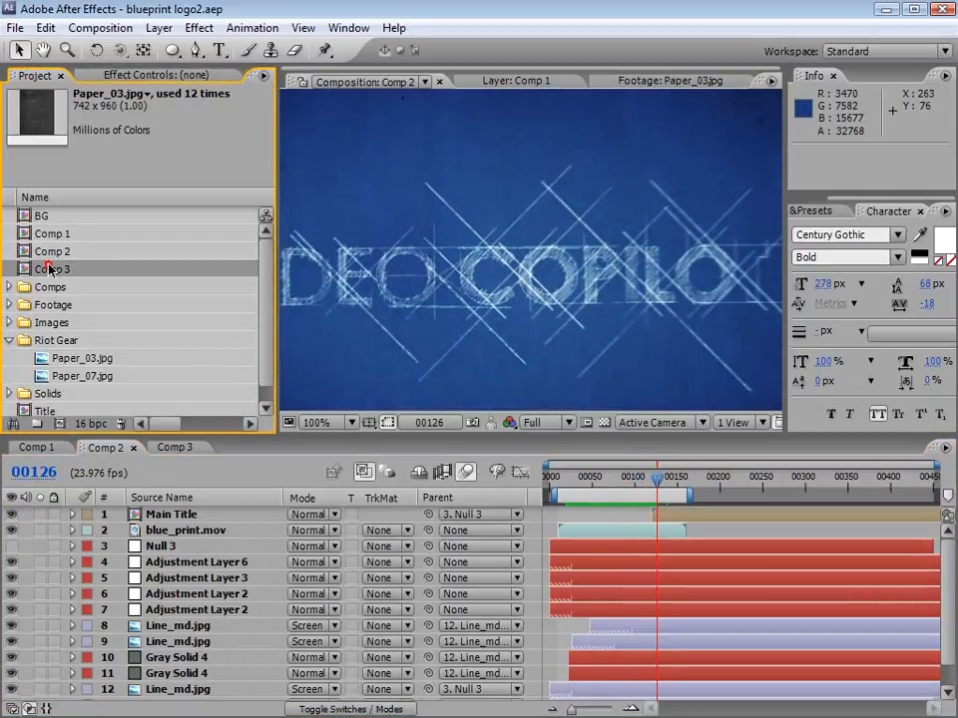
left_click(172, 449)
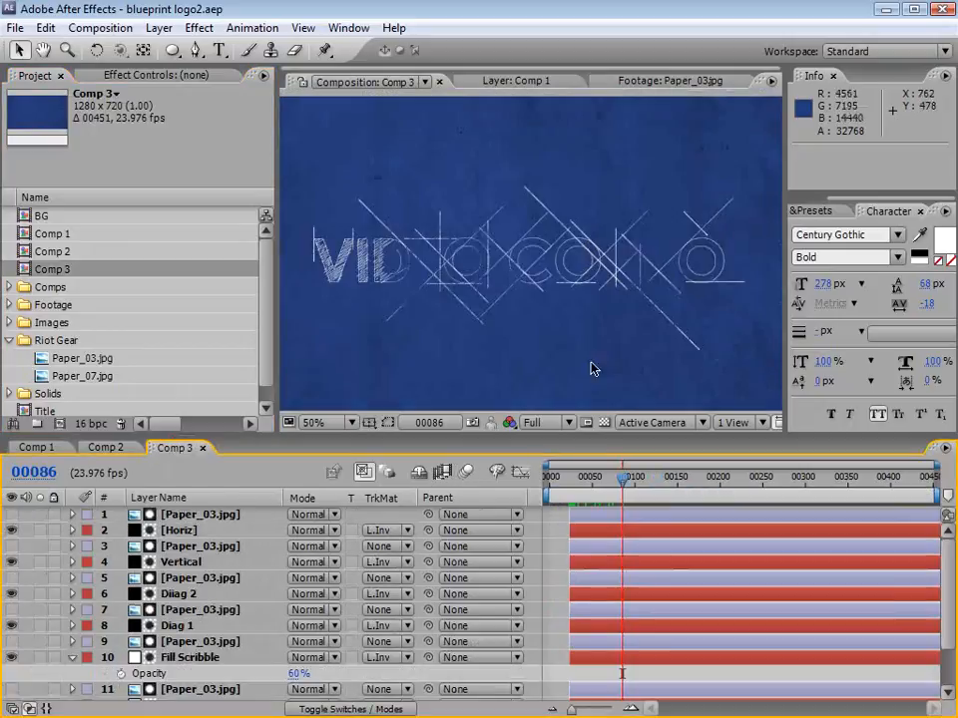
left_click(500, 266)
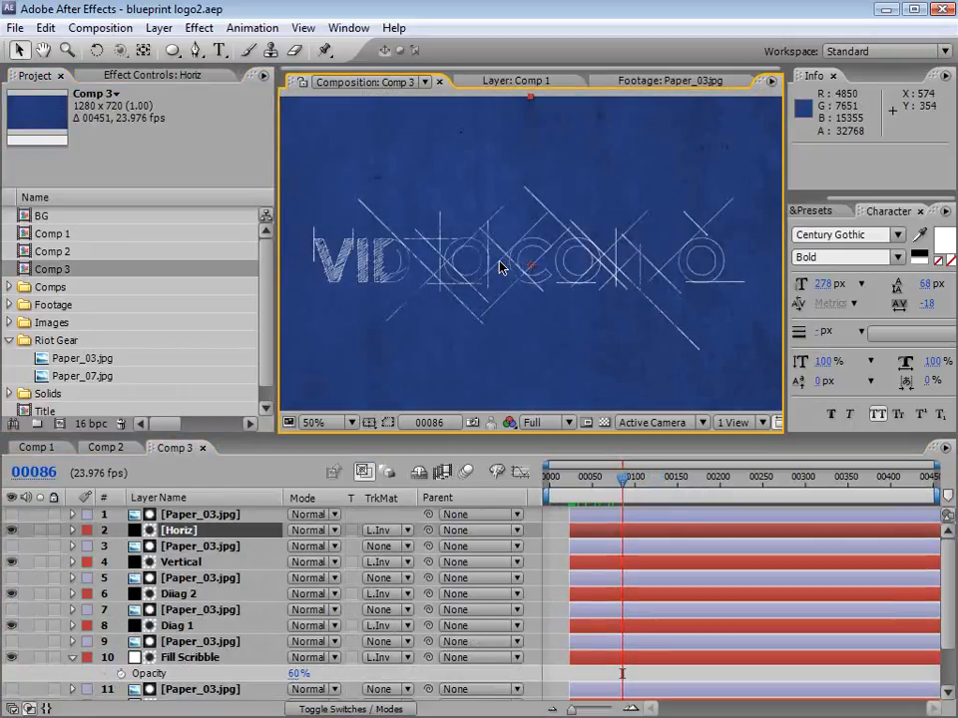
key("ctrl+k")
type("Blue Print")
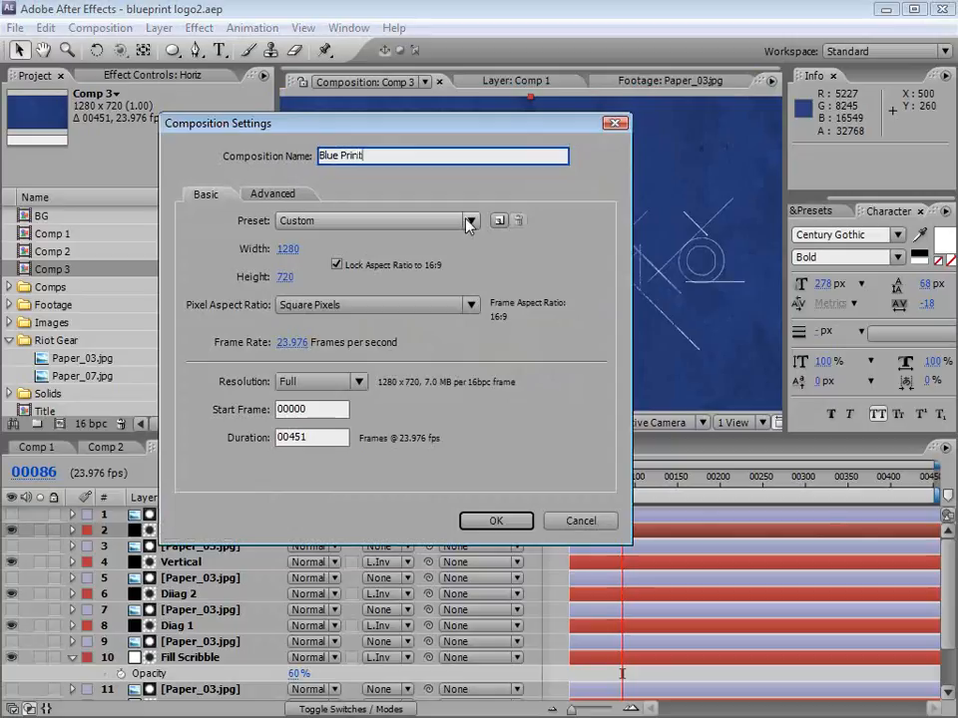
left_click(496, 519)
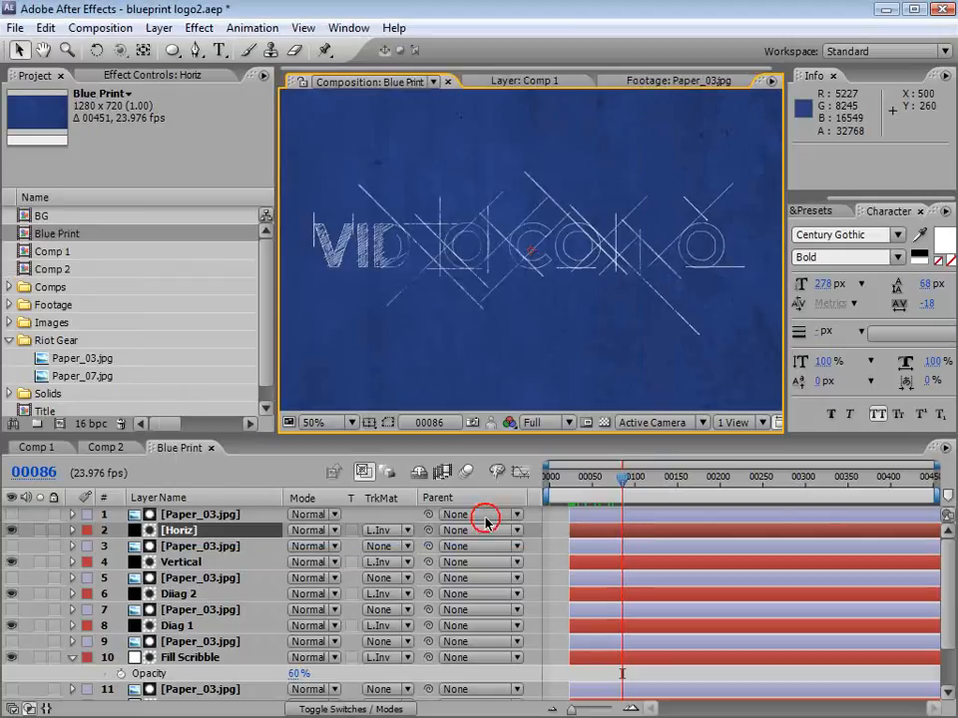
Step: Nest the Blue Print composition in a new composition and add a null object to it
left_click_drag(69, 235, 60, 426)
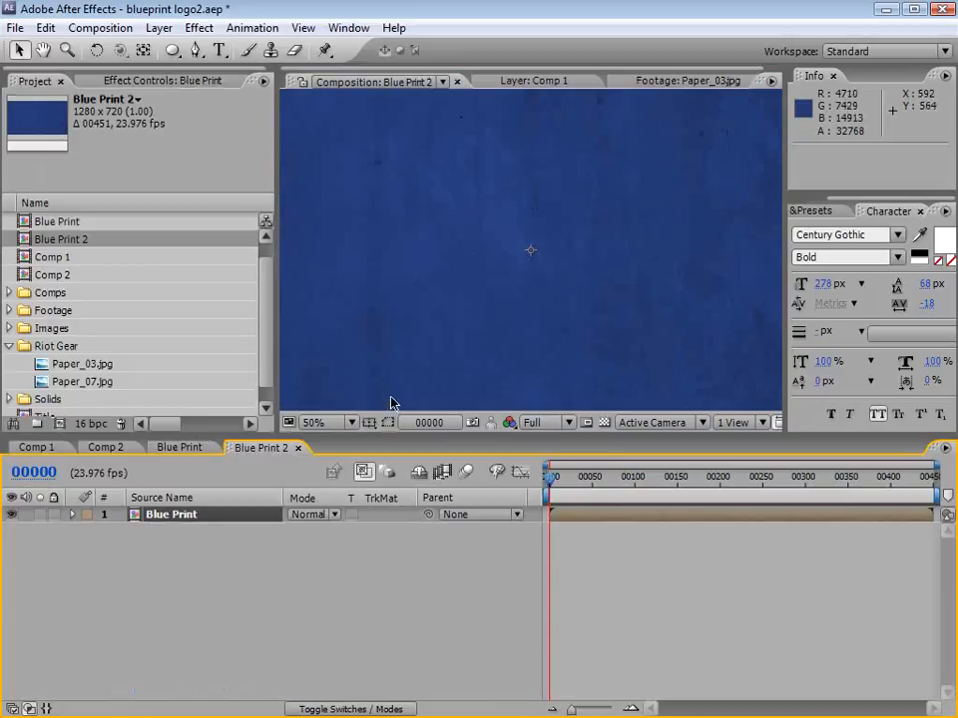
scroll(522, 285, "down", 2)
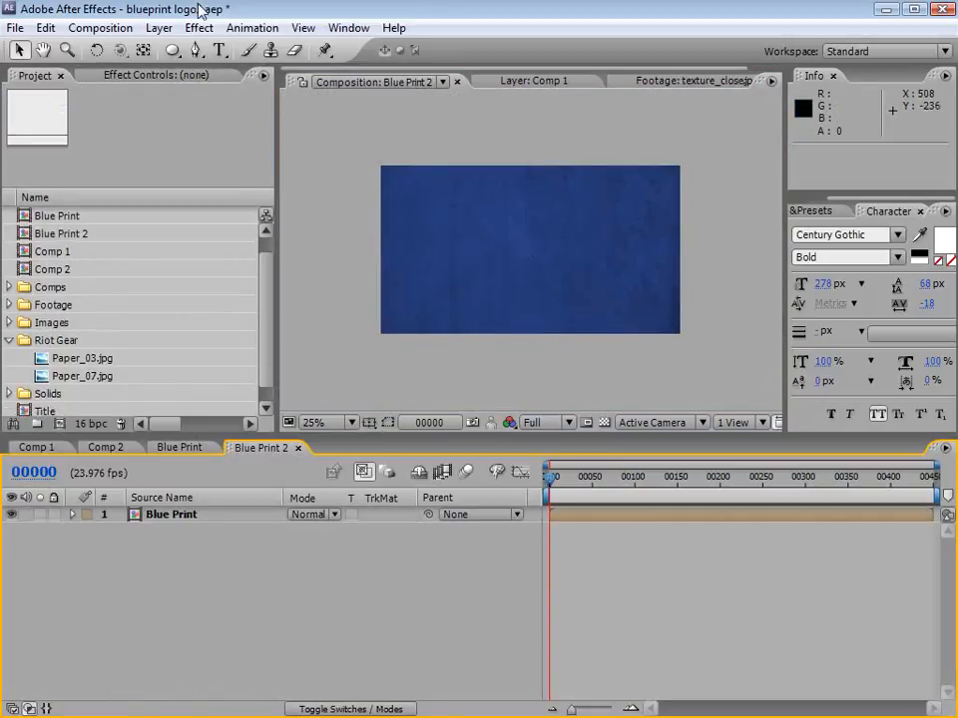
left_click(159, 28)
mouse_move(200, 49)
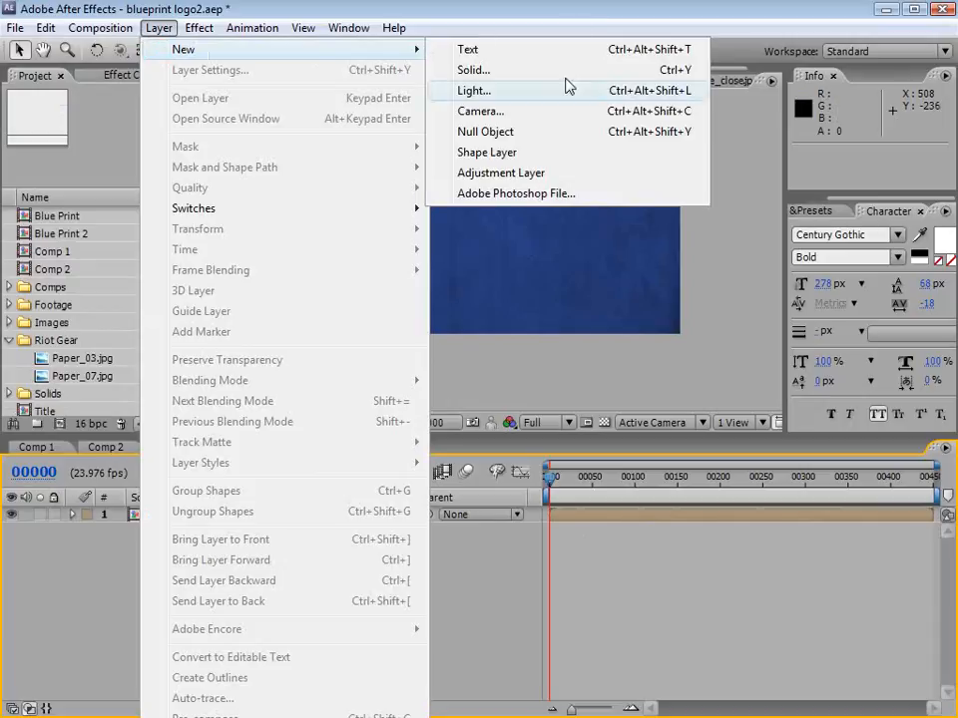
left_click(540, 132)
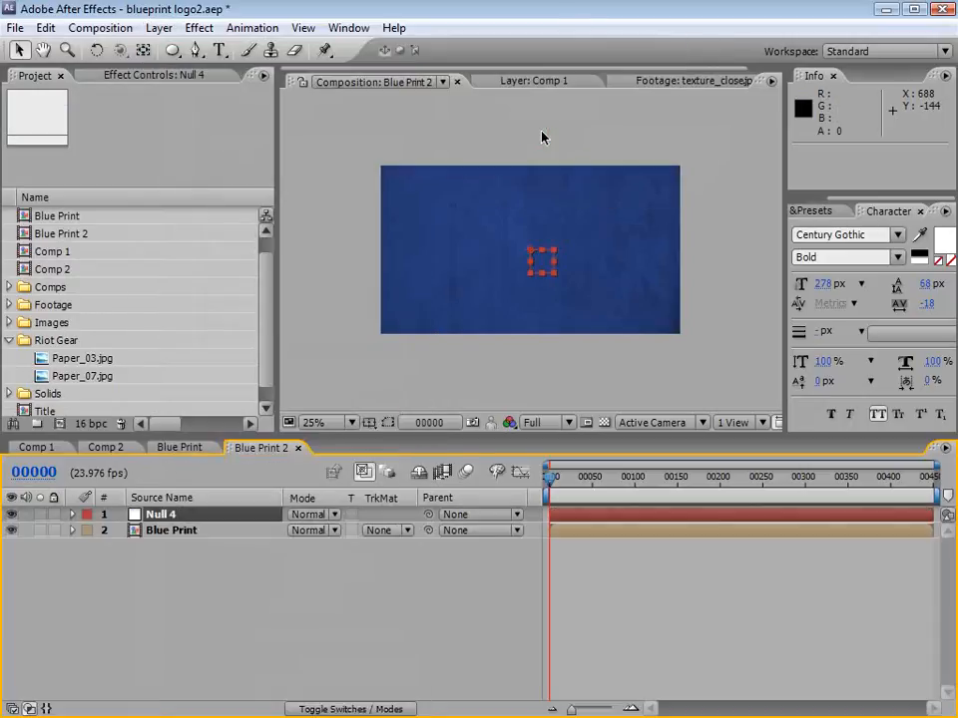
Step: Add Line_md.jpg and texture_close.jpg from the Images folder above the null and hide the texture_close.jpg layer
left_click(9, 322)
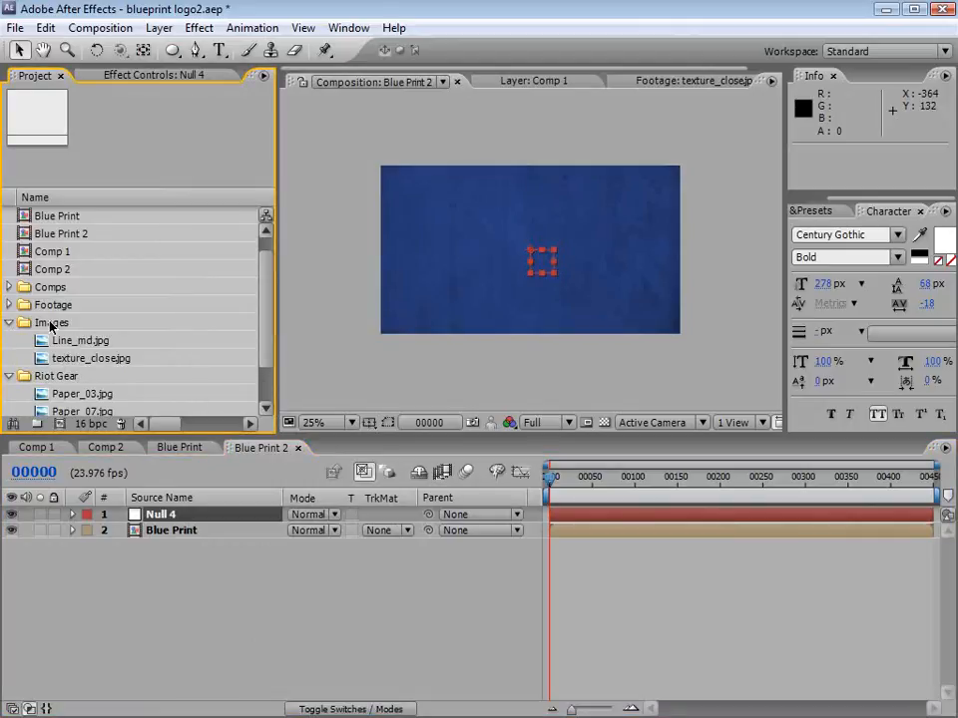
double_click(38, 340)
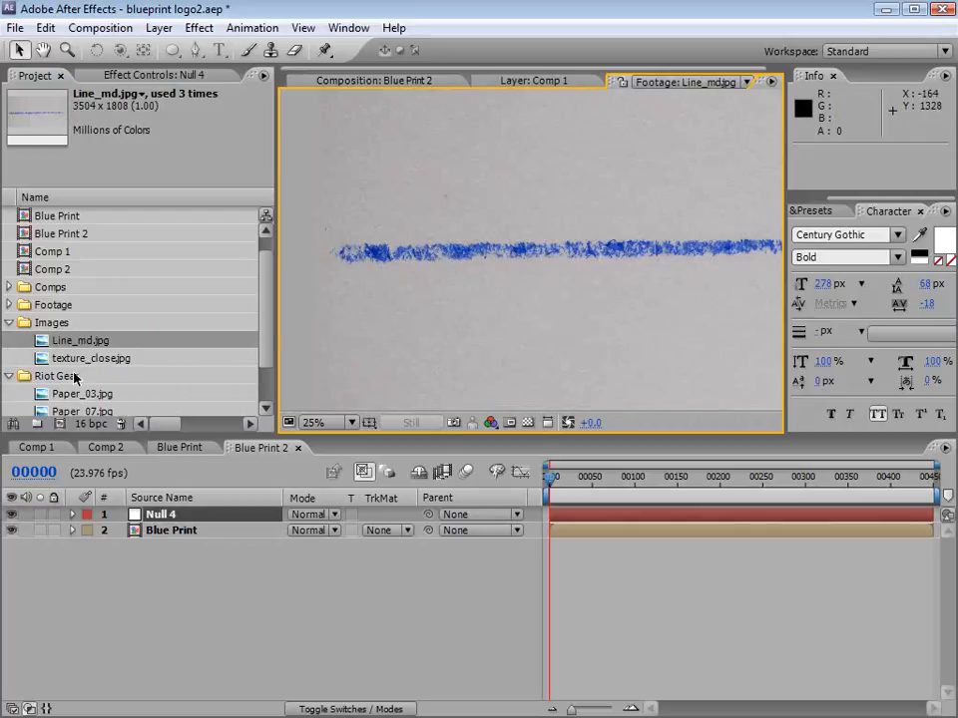
double_click(33, 358)
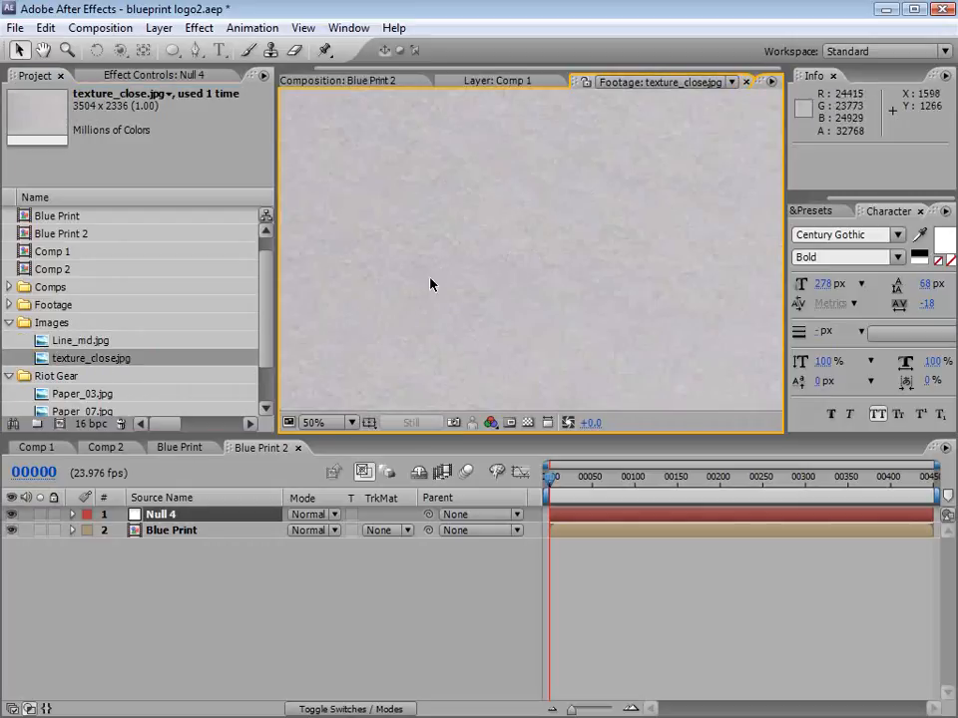
left_click(329, 80)
left_click(72, 340)
left_click(66, 361, "ctrl")
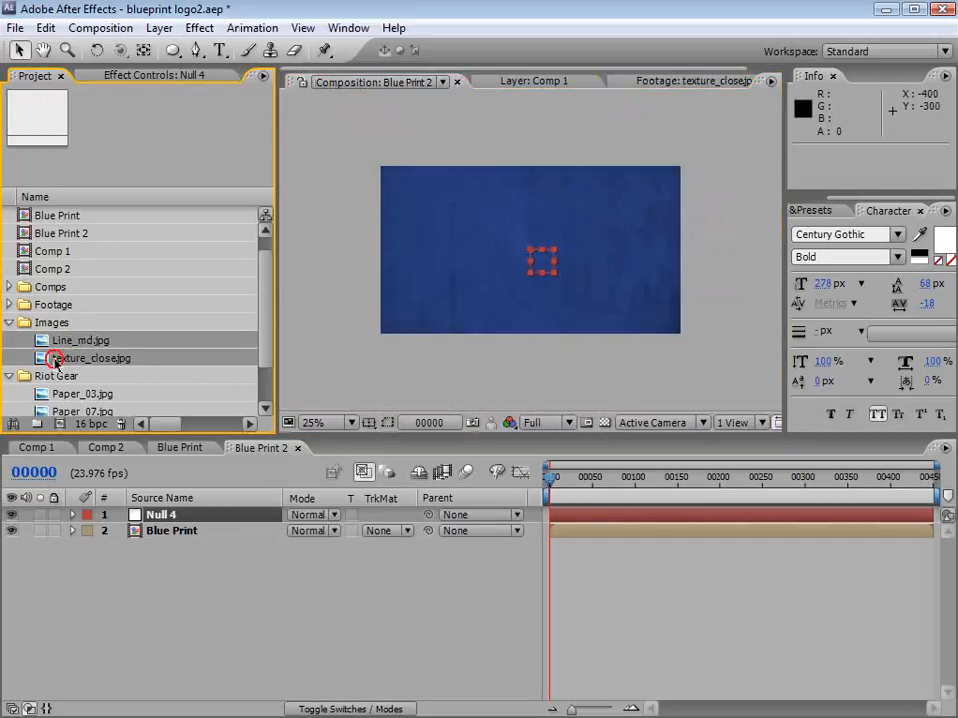
left_click_drag(66, 361, 171, 515)
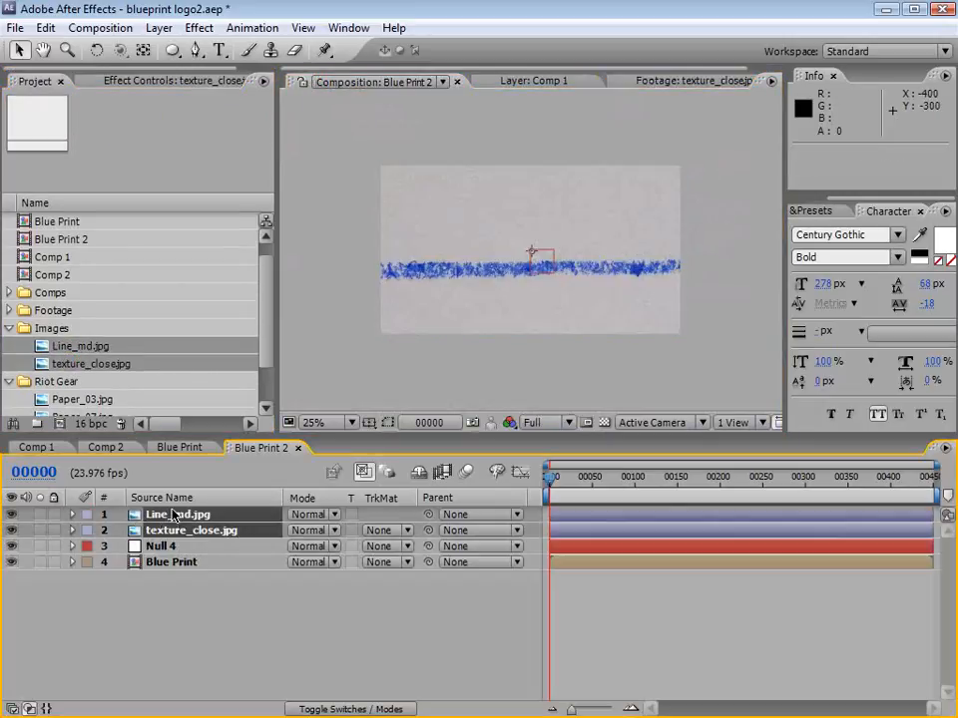
left_click(229, 596)
left_click(12, 532)
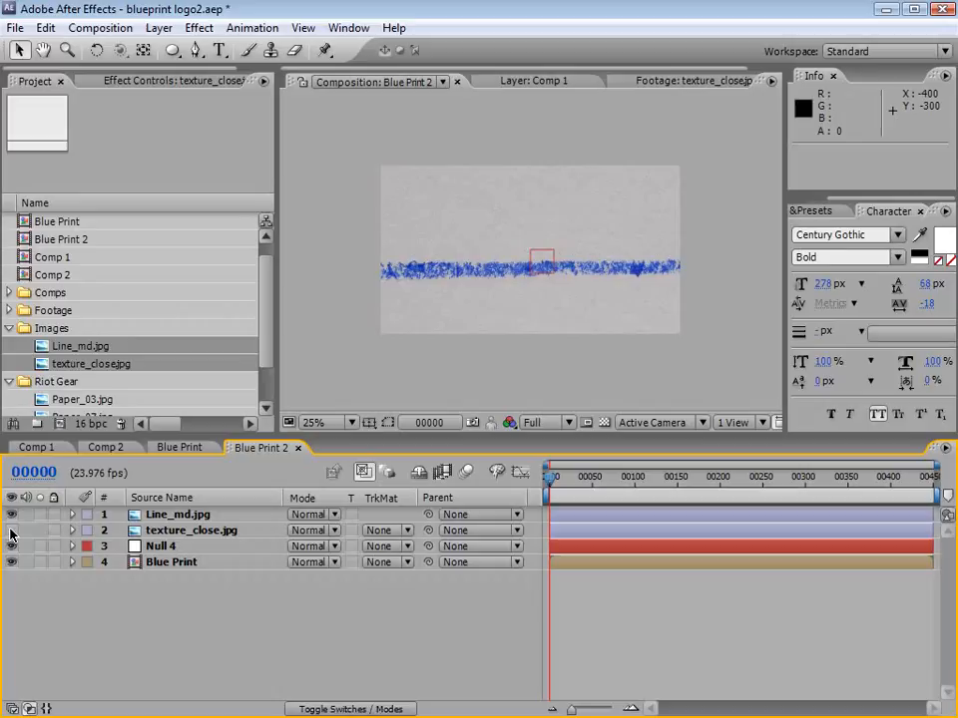
Step: Shift the Line_md.jpg layer to position 1812, 236 so the line's start is in frame, and apply the Invert effect
left_click(180, 514)
left_click_drag(440, 285, 552, 252)
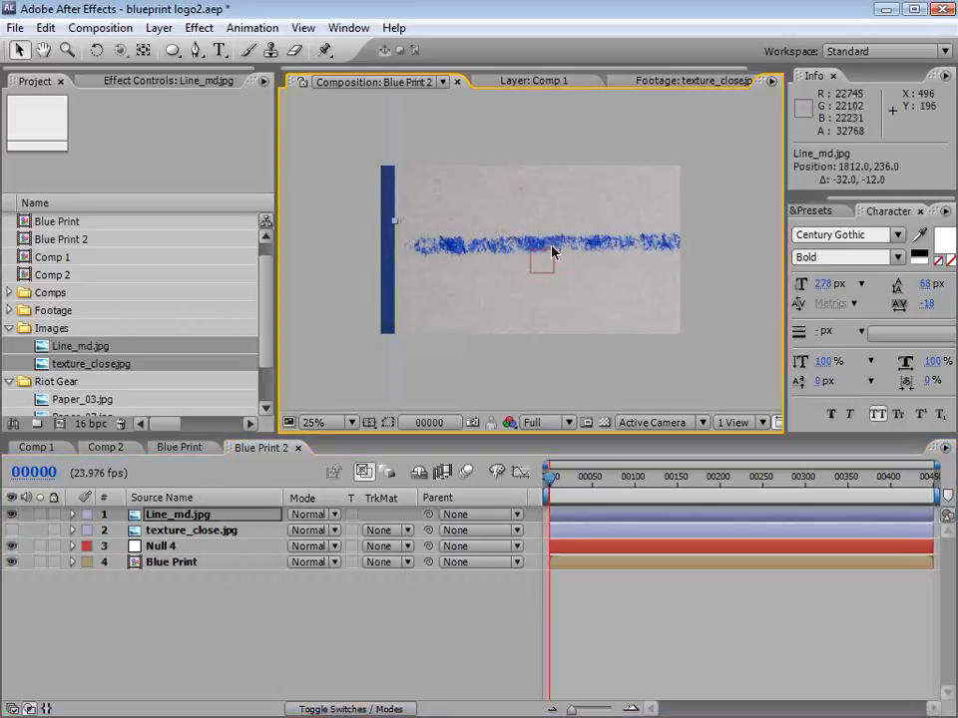
left_click(198, 27)
left_click(240, 182)
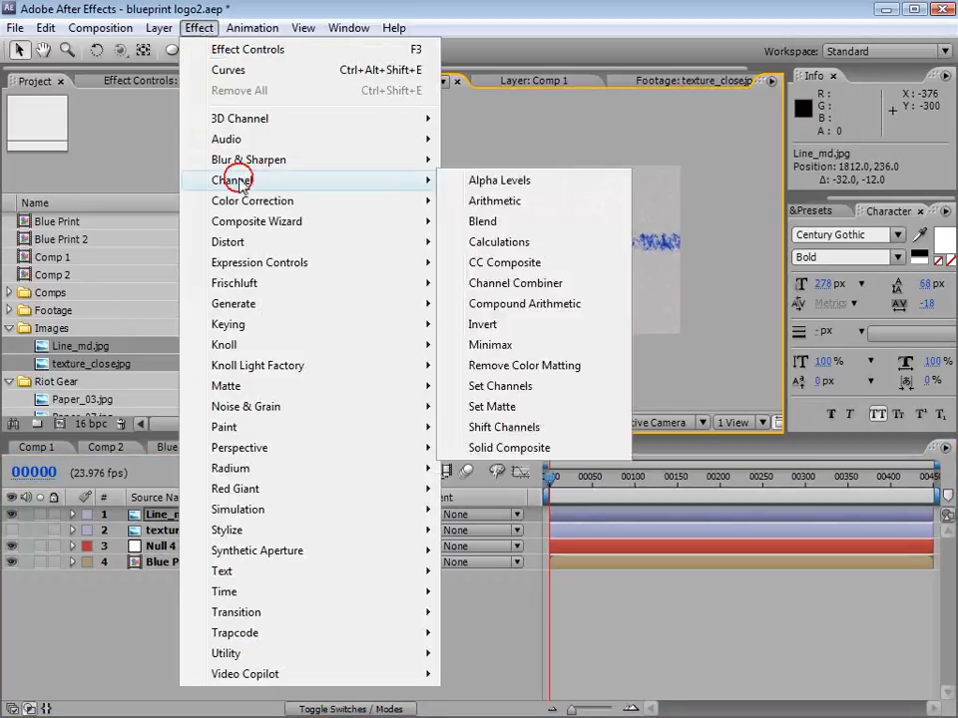
left_click(498, 330)
Step: Apply Levels to Line_md.jpg with Input Black at 10922.7 and Input White at 24543.9
left_click(198, 27)
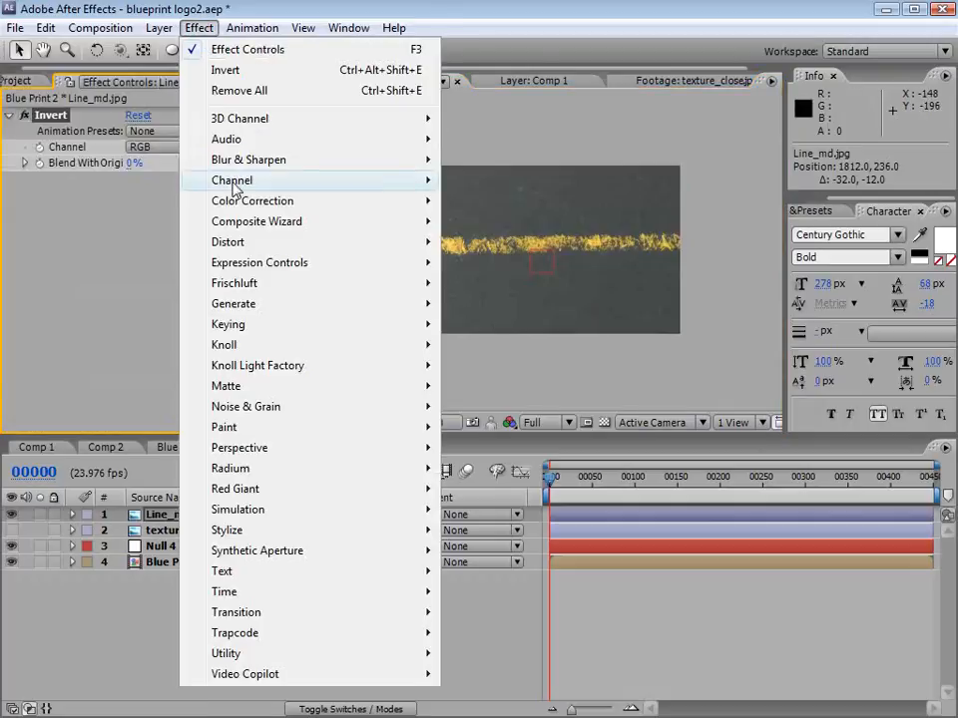
left_click(261, 201)
left_click(547, 632)
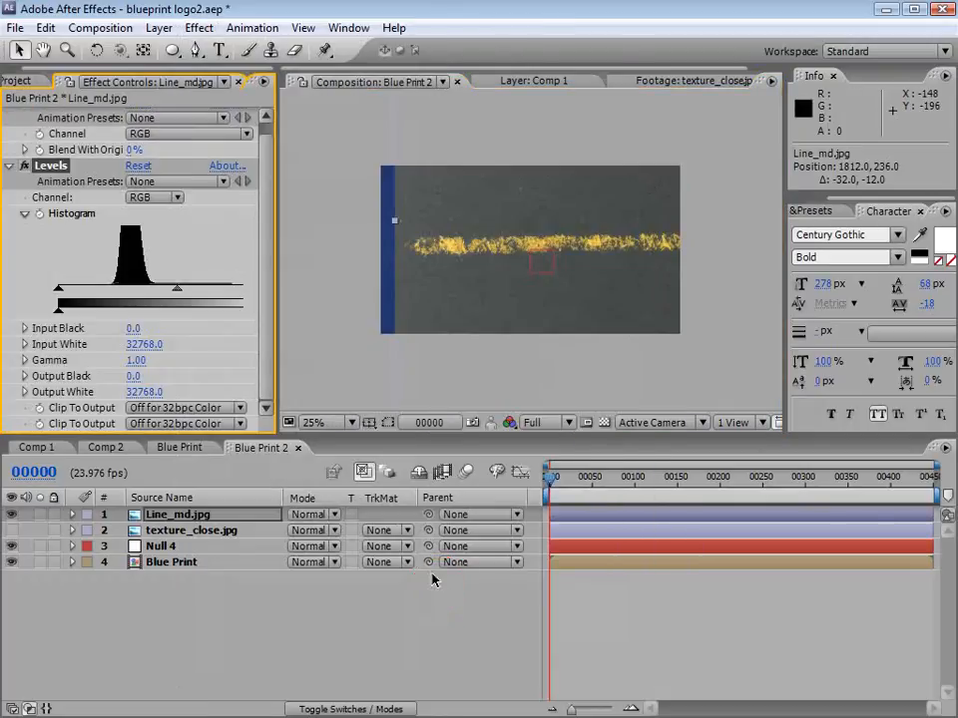
left_click_drag(57, 291, 133, 291)
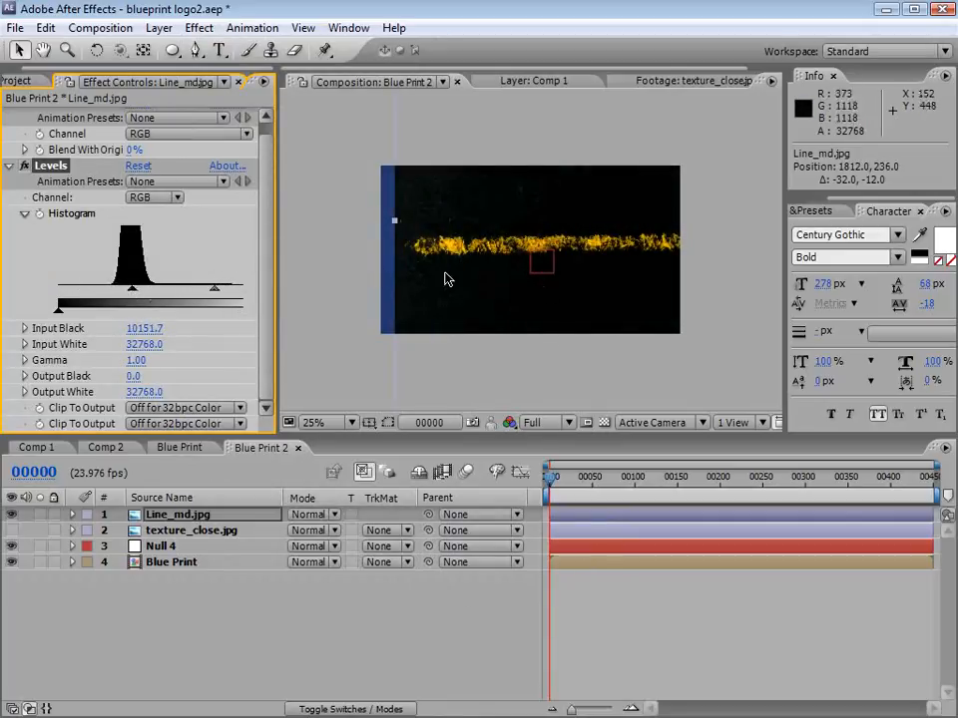
left_click_drag(278, 316, 374, 317)
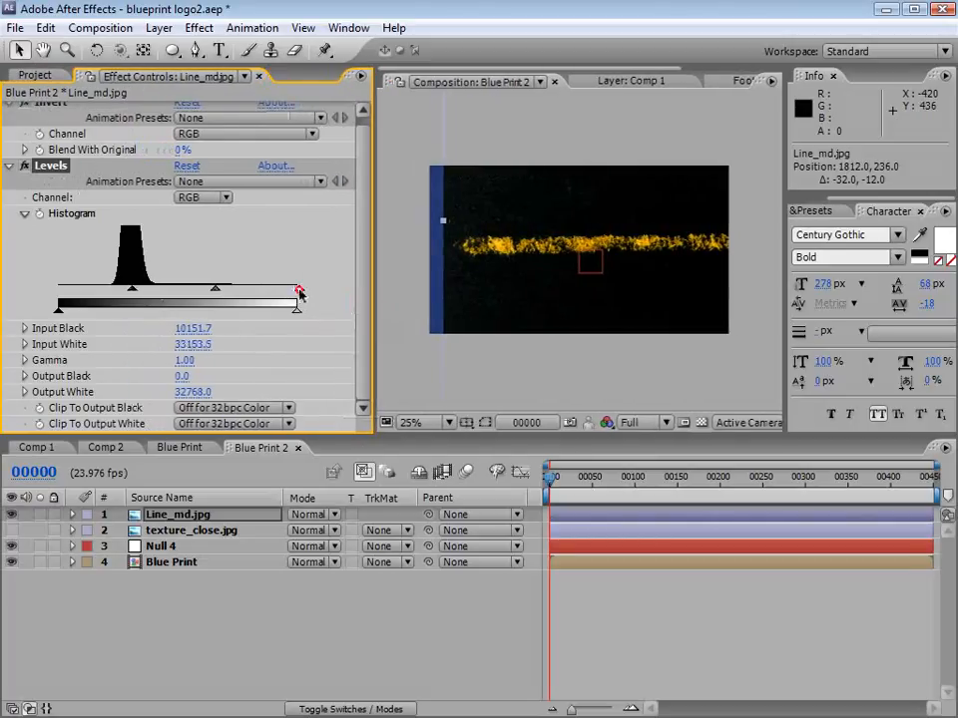
left_click_drag(299, 292, 237, 289)
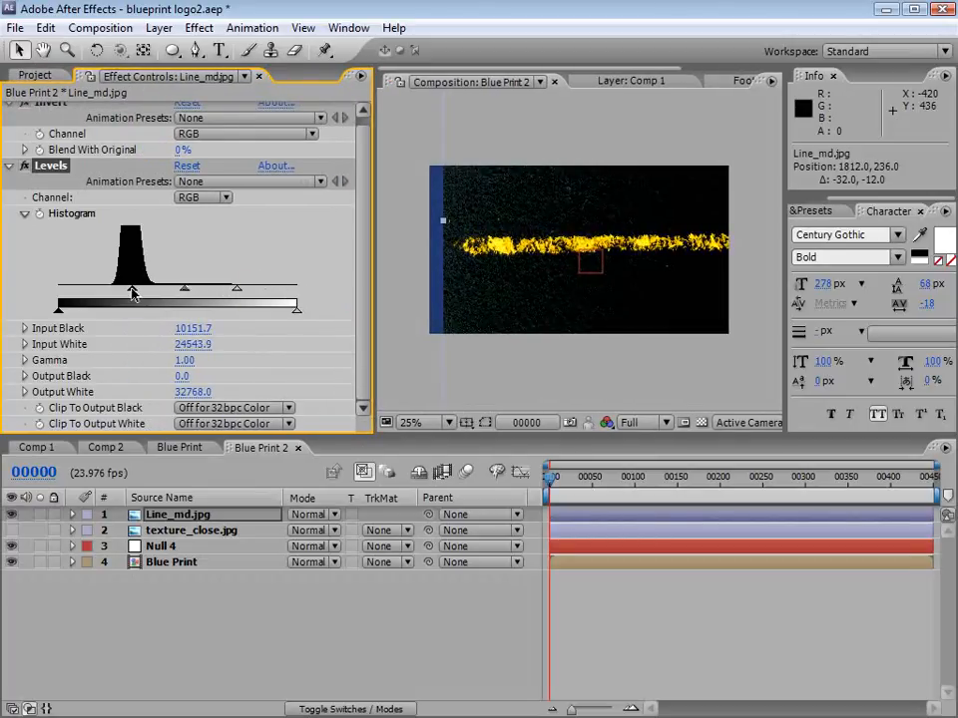
left_click_drag(132, 293, 139, 292)
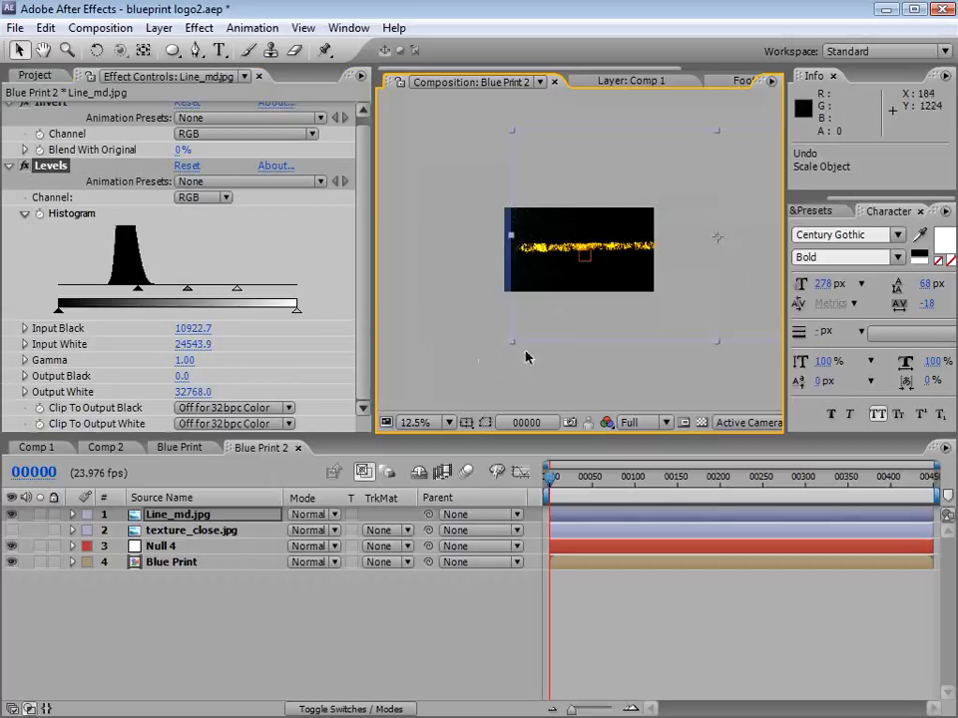
Step: Scale the Line_md.jpg layer down to about half size within the frame and set its blending mode to Screen
left_click_drag(545, 329, 598, 268)
scroll(579, 297, "up", 1)
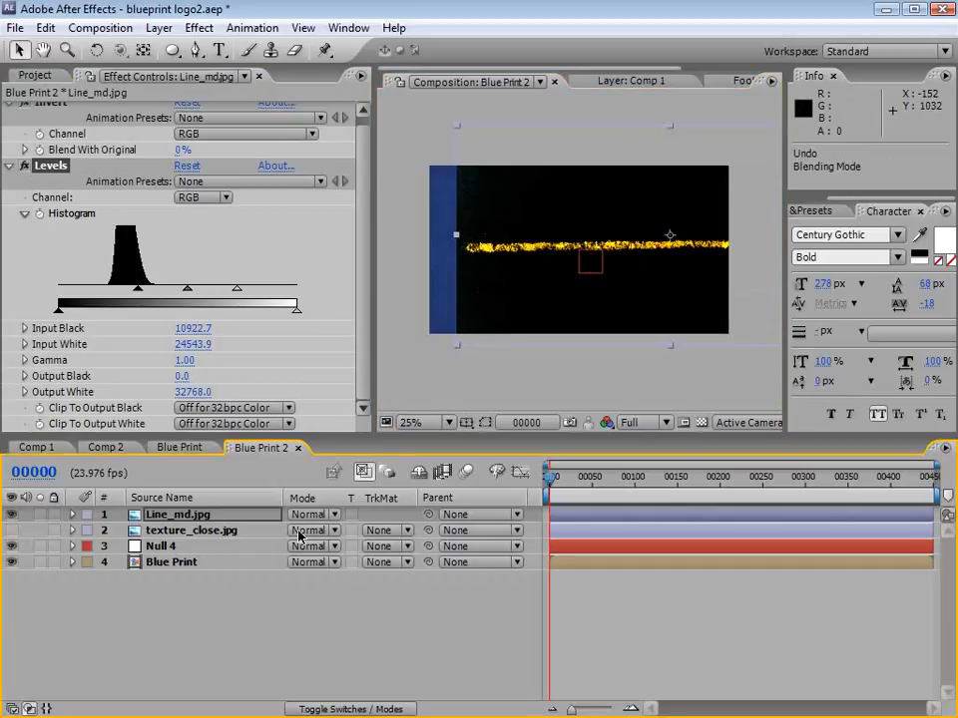
left_click(313, 515)
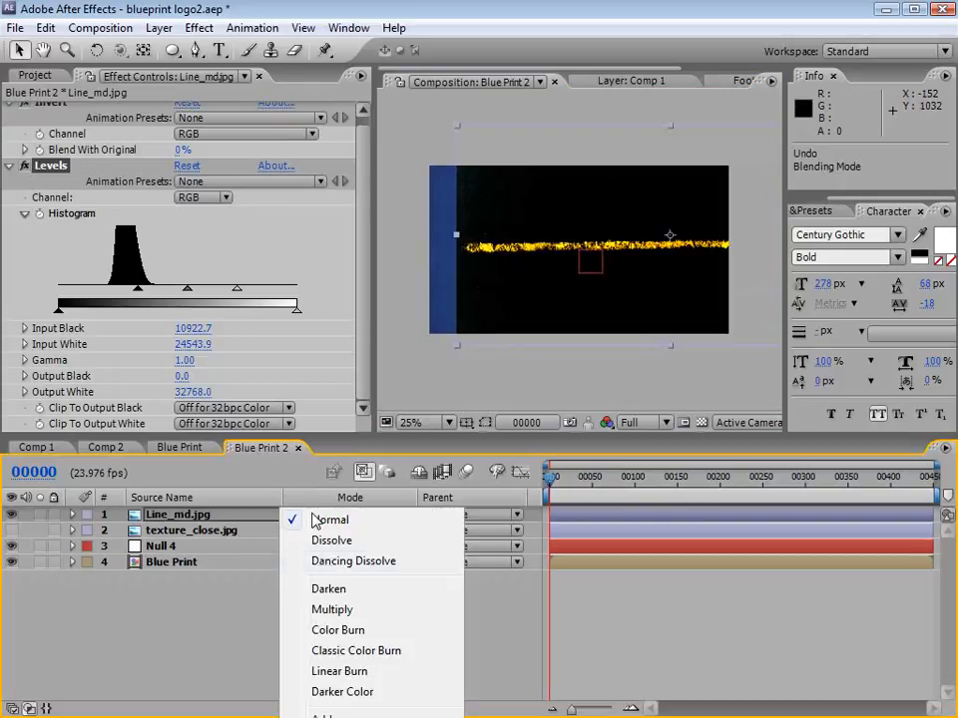
left_click(329, 717)
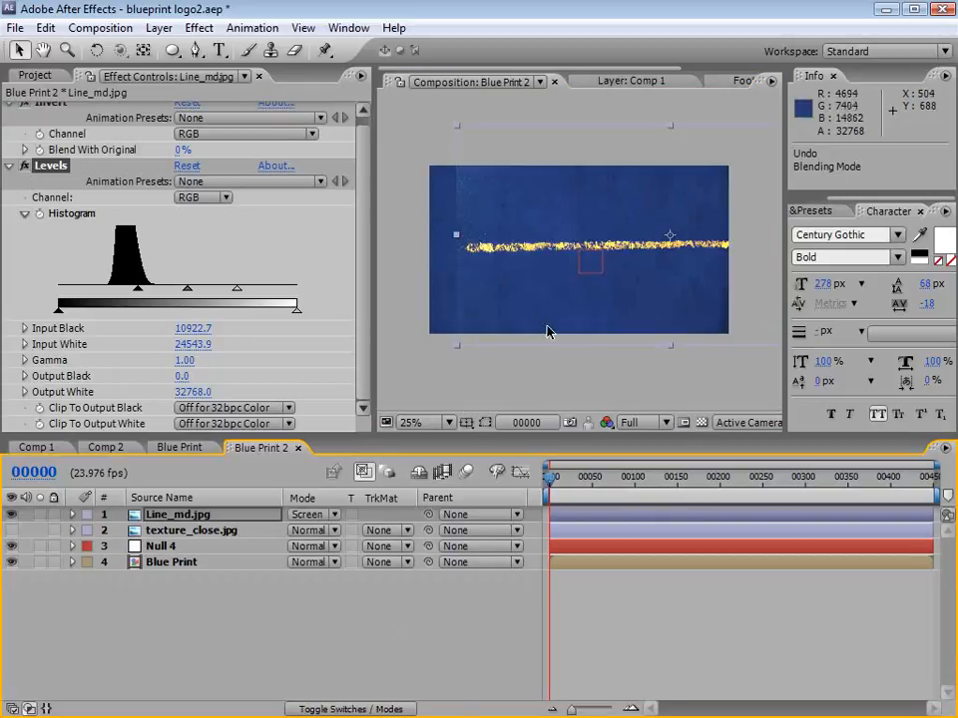
Step: Apply the Tint effect to Line_md.jpg and move the layer to position 1080, 376
left_click(199, 28)
mouse_move(252, 205)
left_click(499, 717)
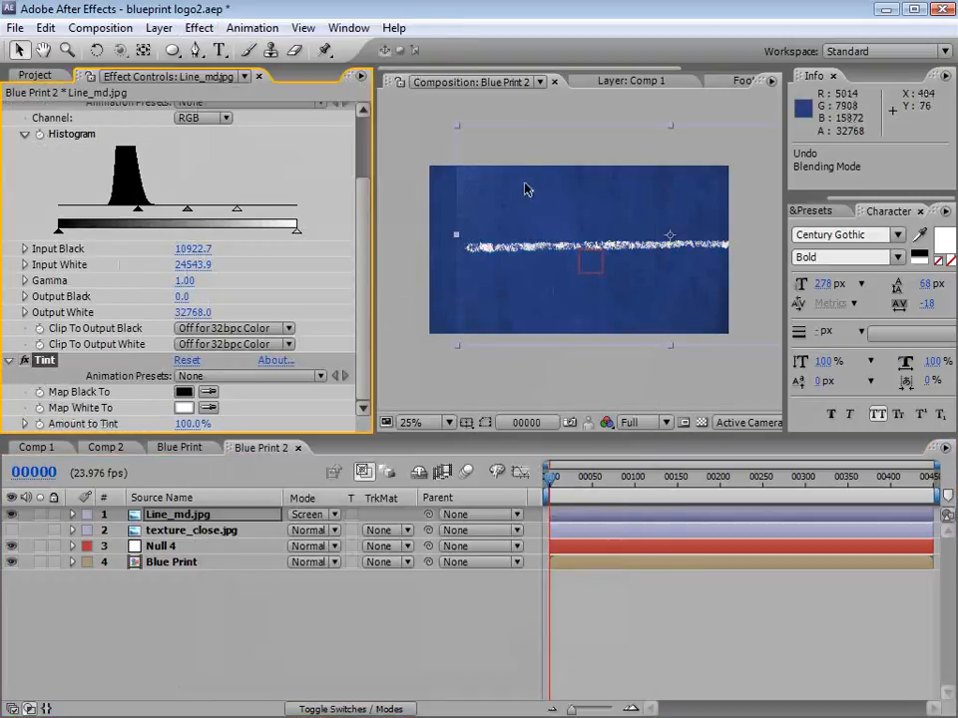
left_click_drag(526, 188, 534, 209)
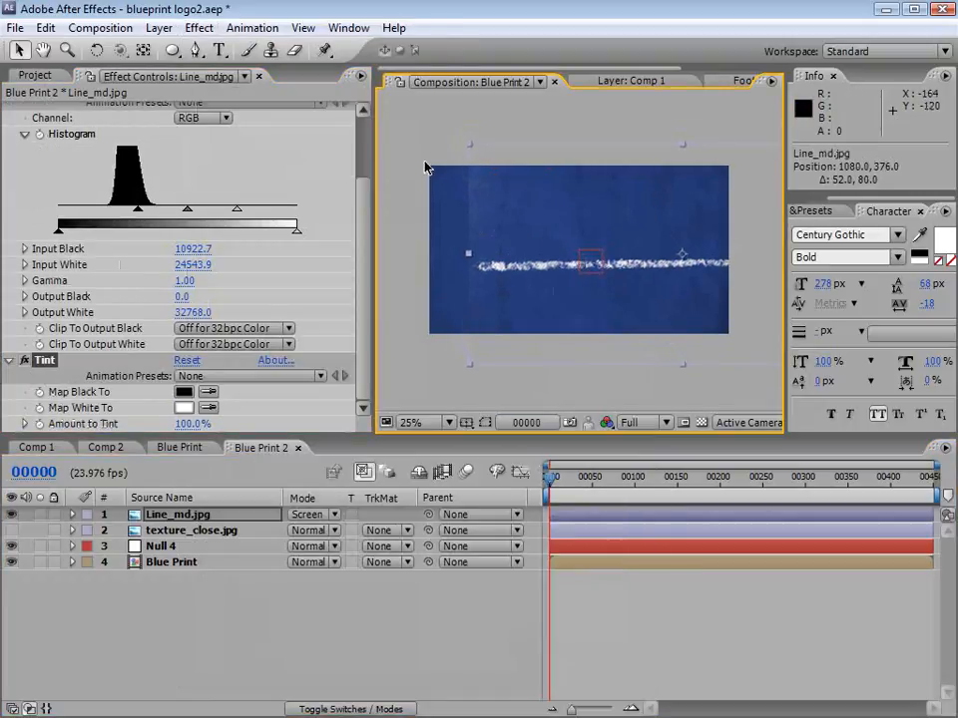
Step: Draw a closed Pen mask on Line_md.jpg that hugs the pencil line's tapered start and encloses the area around it
left_click(195, 50)
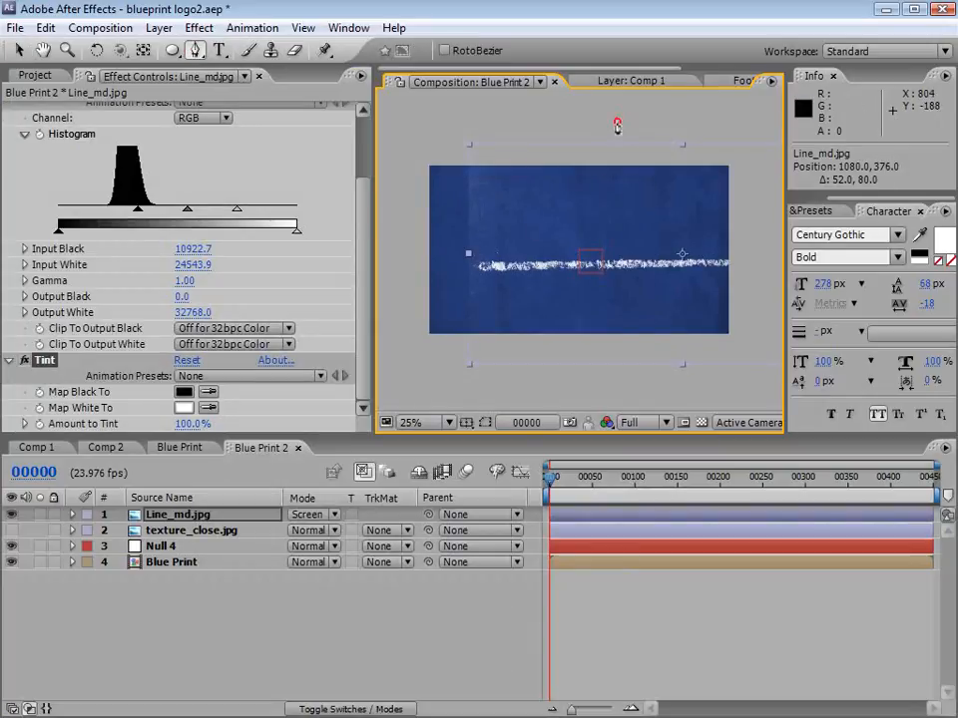
left_click(616, 122)
left_click(557, 244)
left_click(494, 258)
left_click(470, 269)
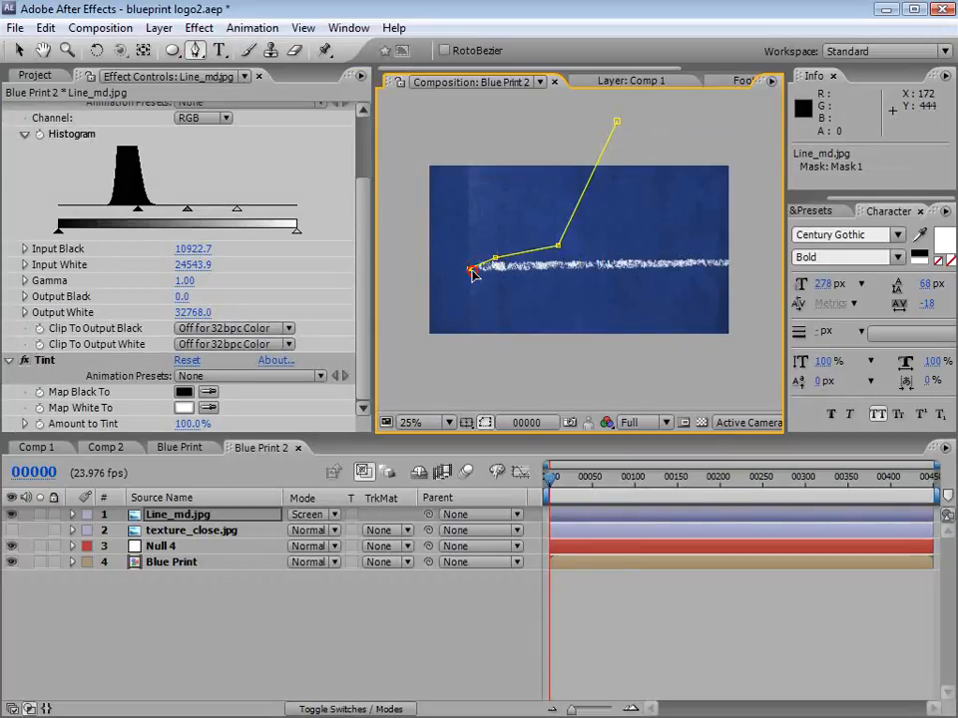
left_click(484, 275)
left_click(553, 331)
left_click(566, 405)
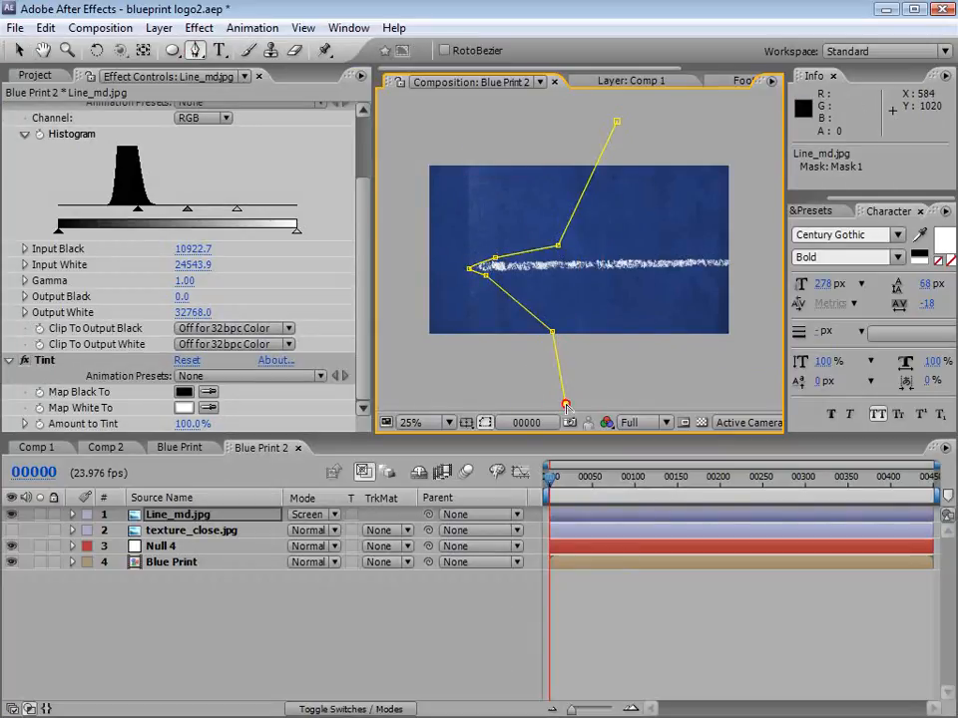
left_click(430, 393)
left_click(420, 115)
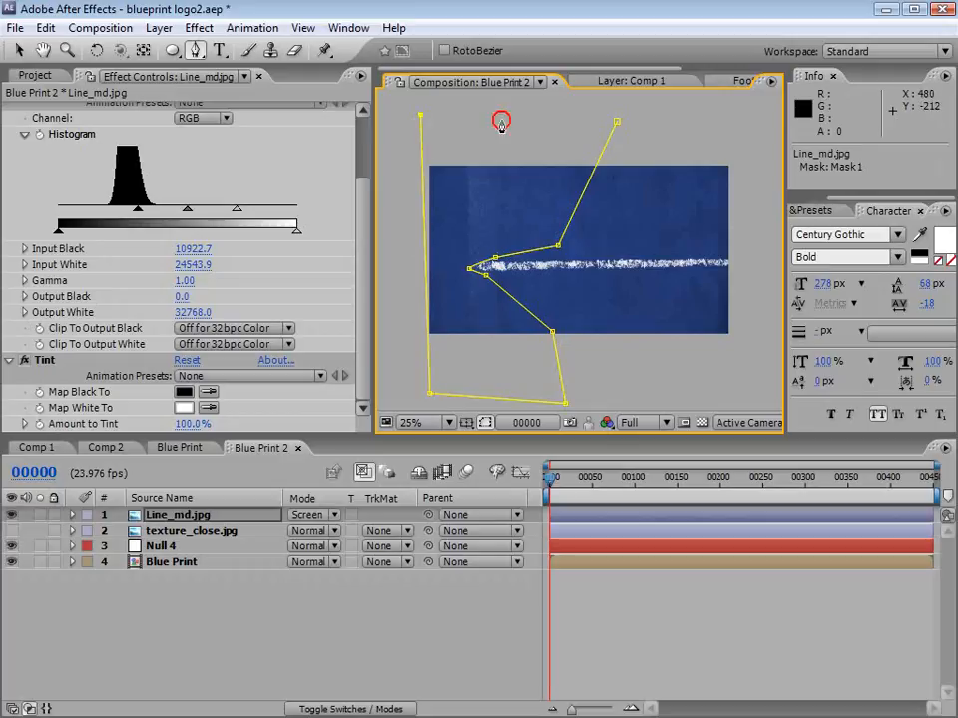
left_click(617, 123)
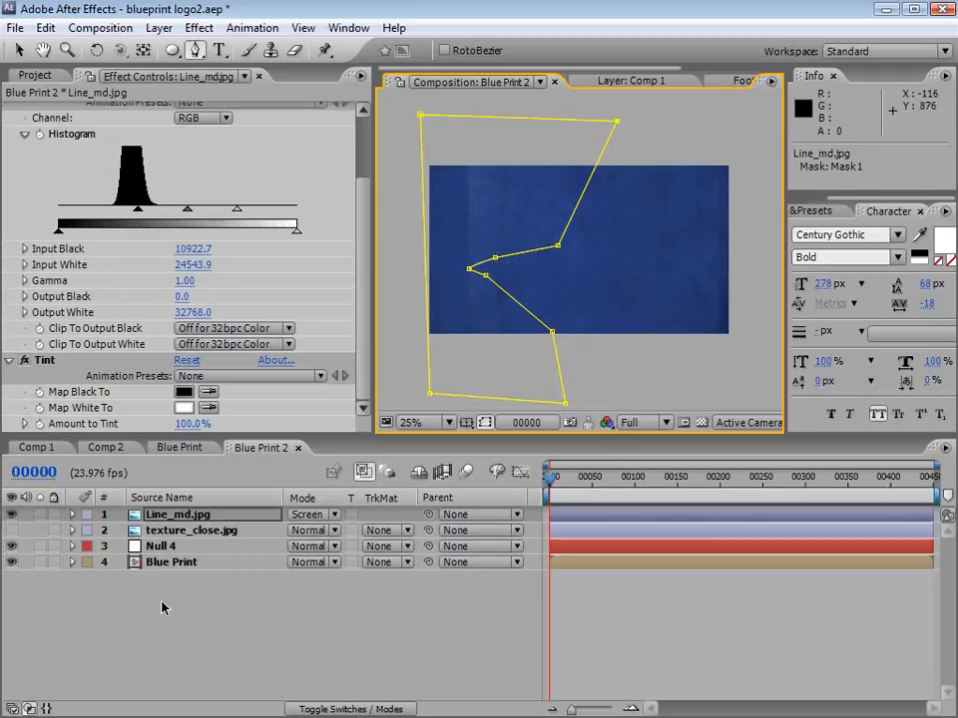
Step: Set Mask 1 on Line_md.jpg to Subtract mode
key("m")
left_click(326, 539)
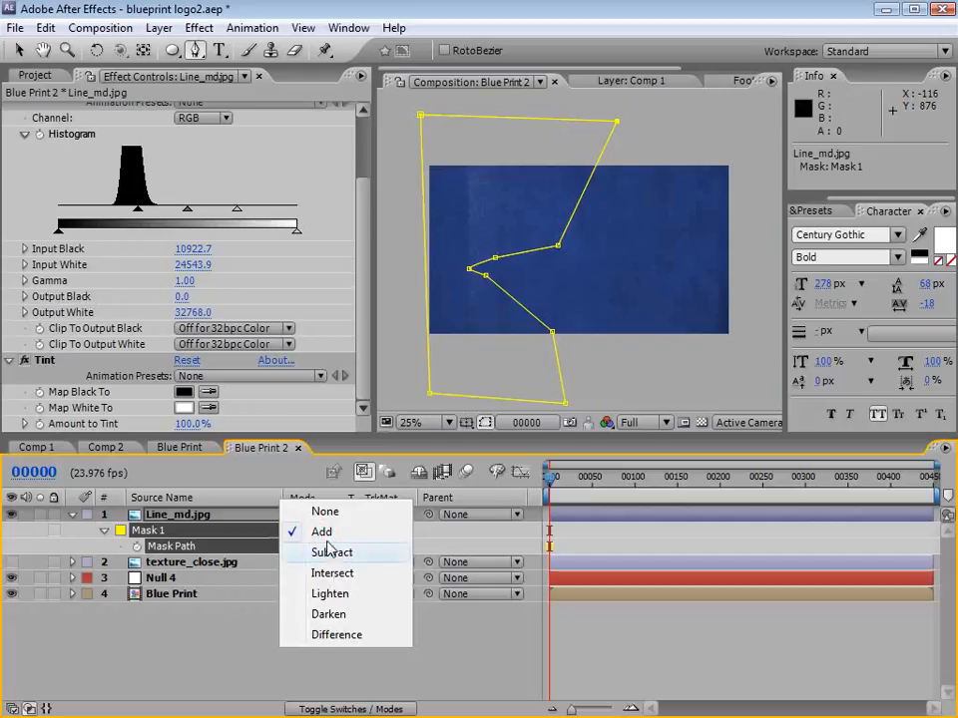
left_click(335, 552)
left_click(589, 646)
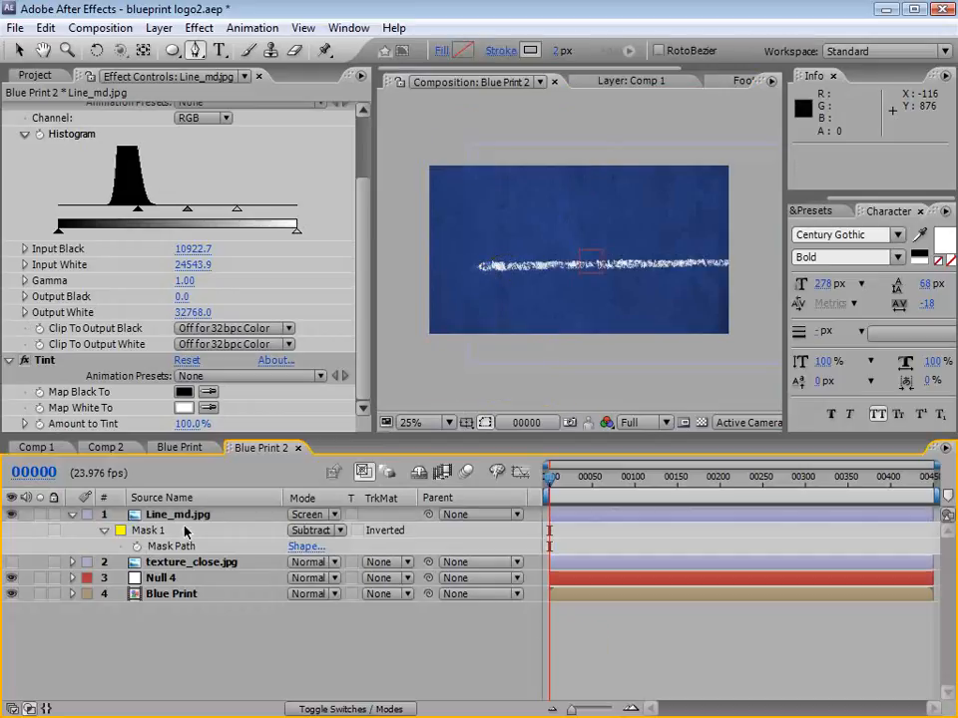
Step: Feather Mask 1 on Line_md.jpg by 20 pixels and check the softened line start up close
left_click(175, 517)
left_click(104, 530)
left_click(104, 529)
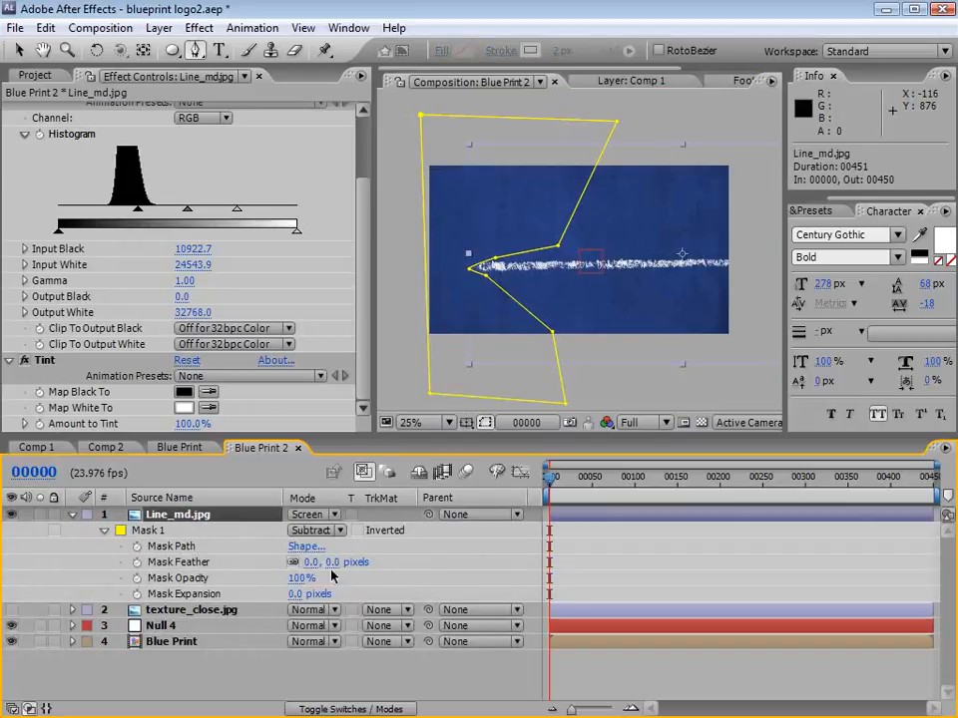
left_click(311, 564)
type("20")
key("Return")
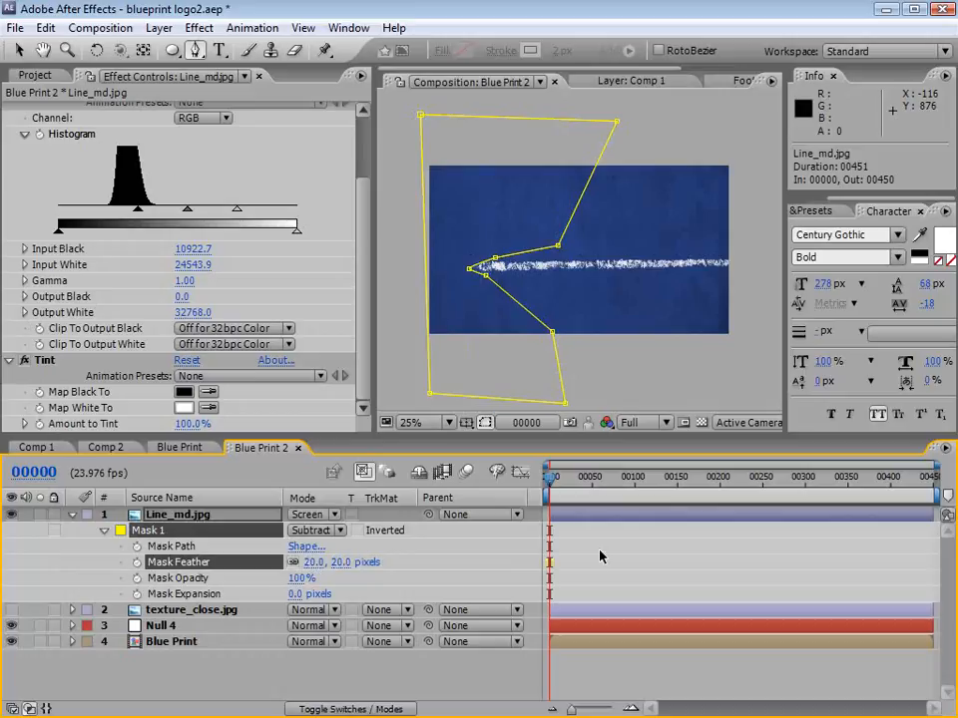
left_click(598, 550)
left_click(590, 527)
scroll(517, 277, "up", 2)
key("v")
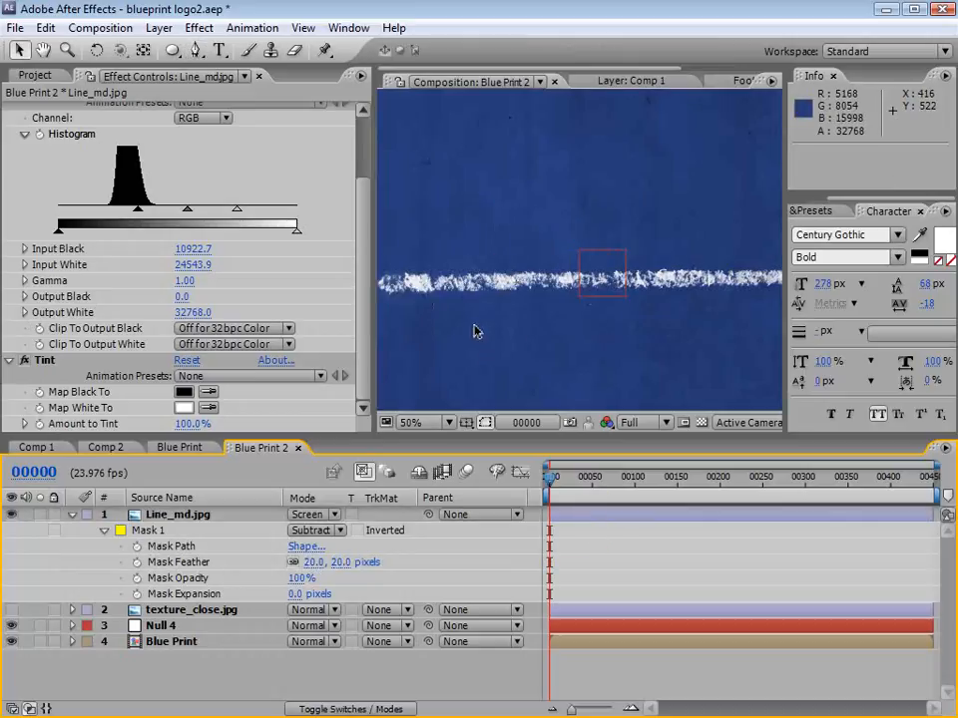
Step: Apply the Linear Wipe effect to Line_md.jpg and move the layer to position 1050, 304
left_click(552, 517)
key("space")
left_click_drag(455, 341, 558, 316)
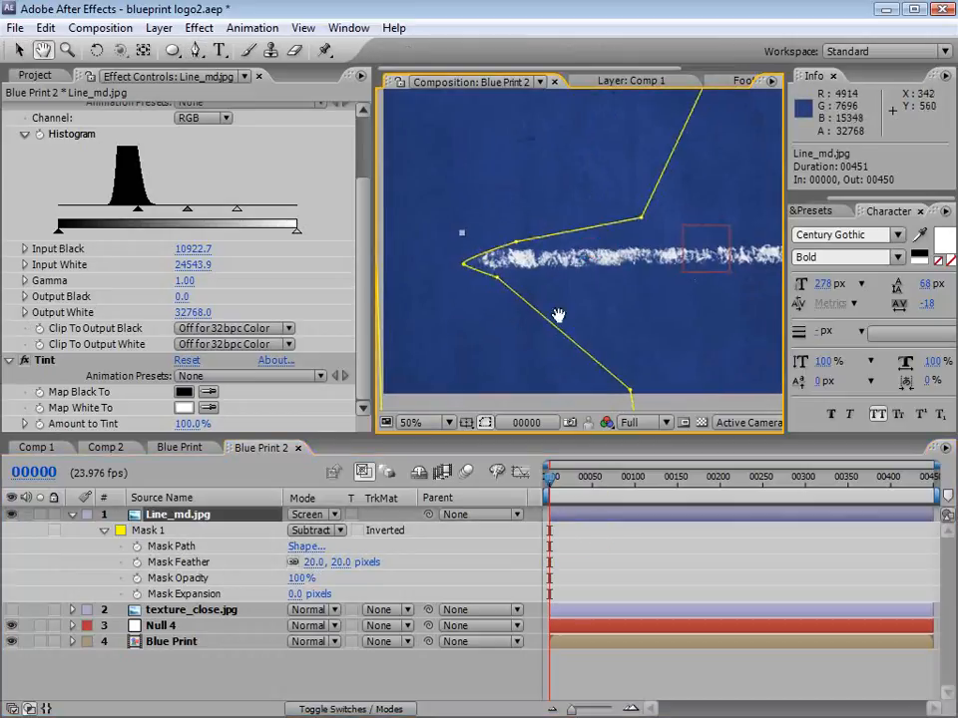
left_click(571, 511)
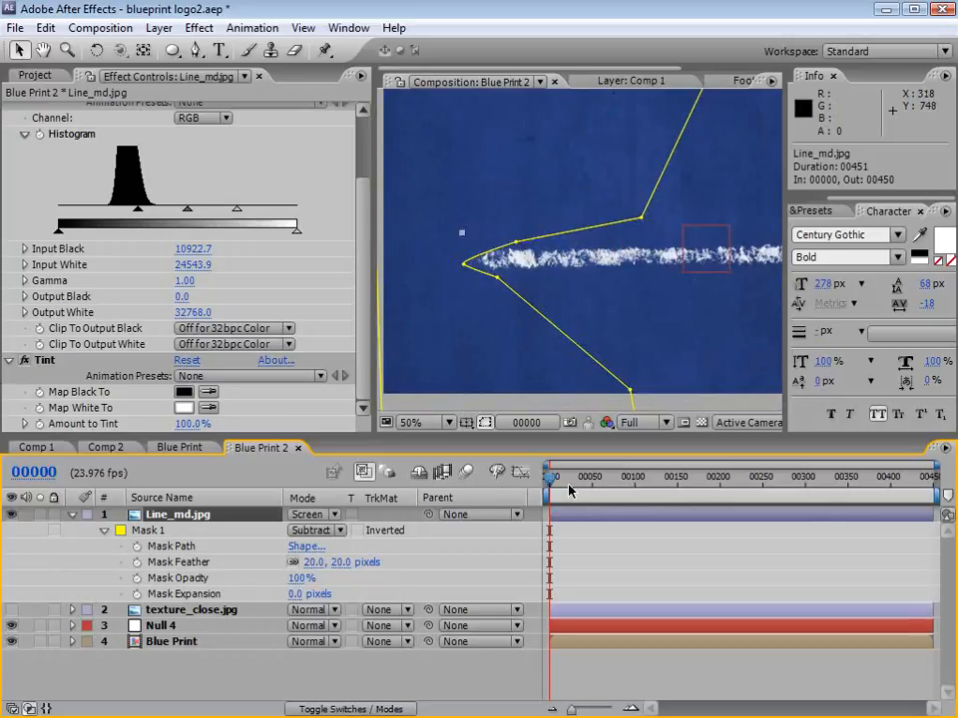
left_click(198, 28)
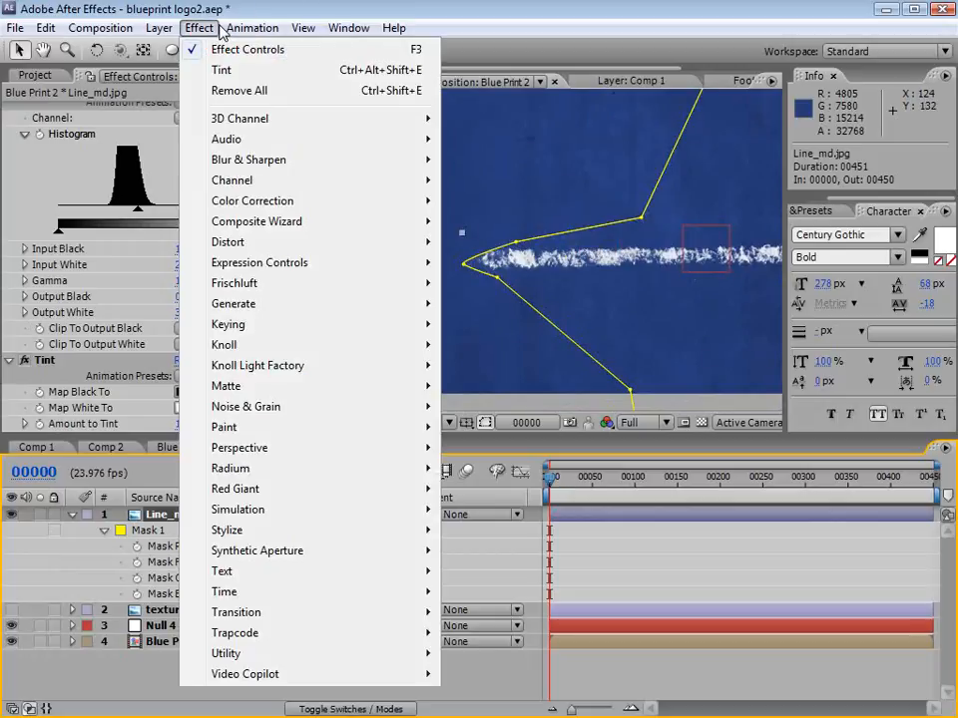
mouse_move(239, 617)
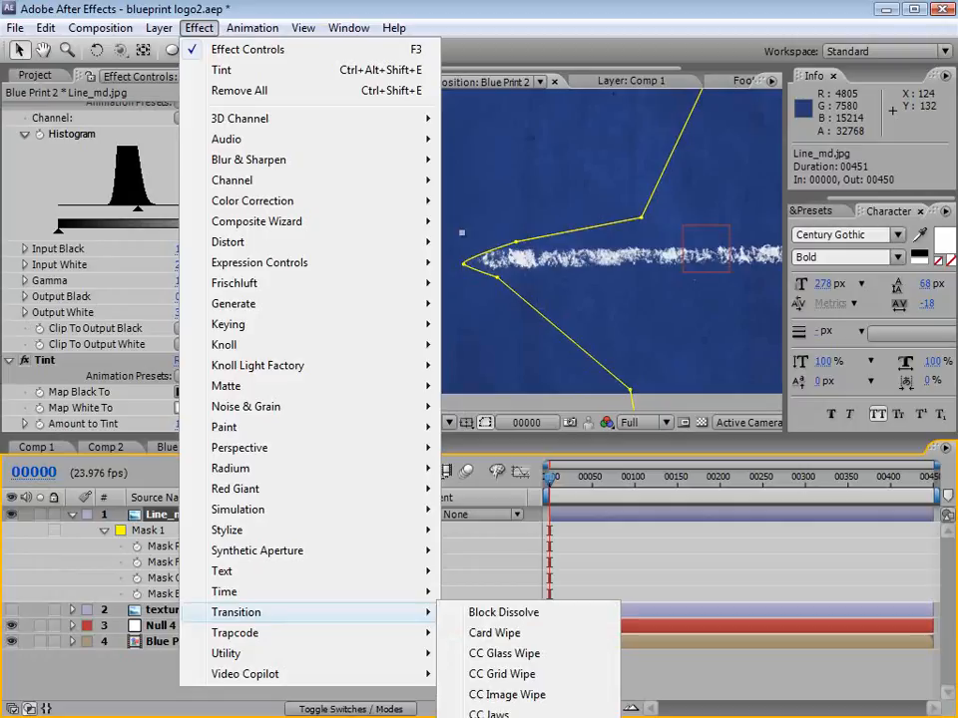
left_click(497, 717)
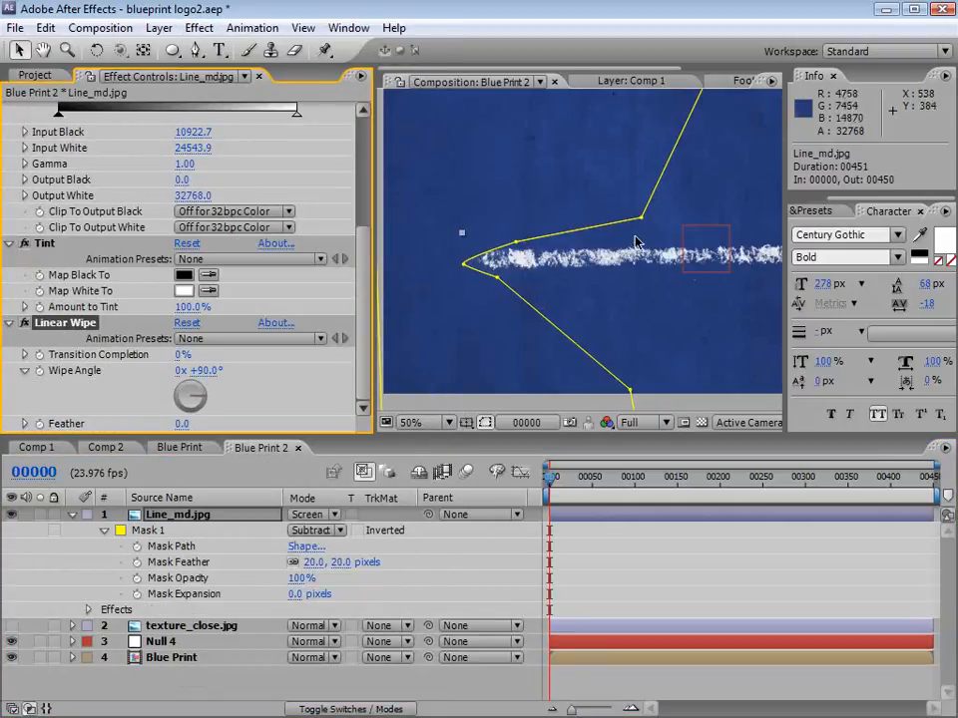
left_click_drag(621, 264, 607, 227)
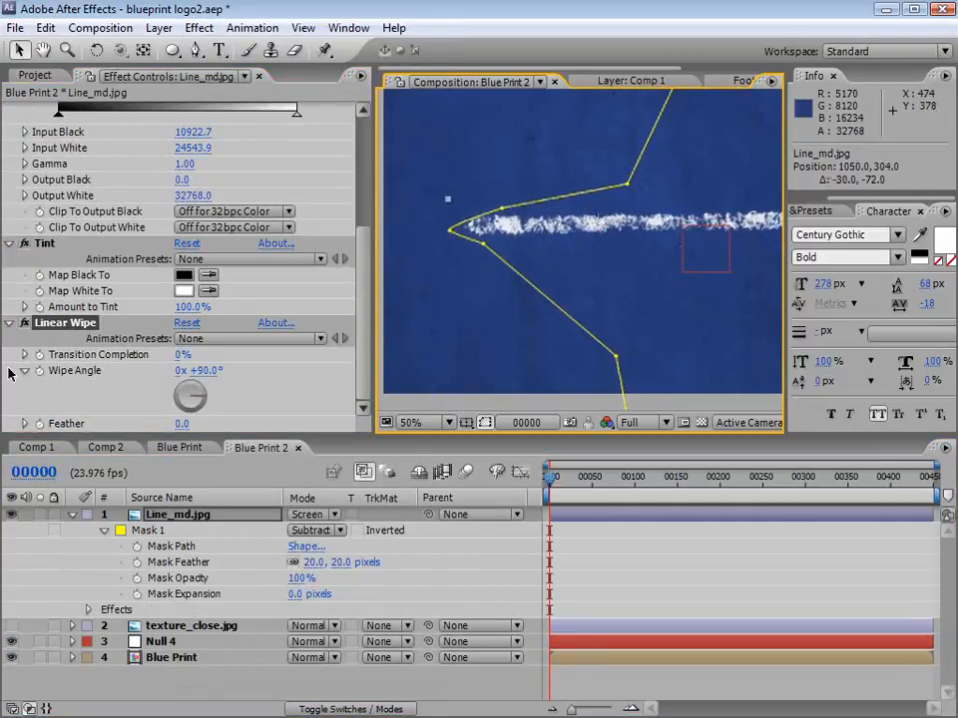
Step: Set the Linear Wipe's Wipe Angle to -90° and its Transition Completion to 100%
left_click(205, 371)
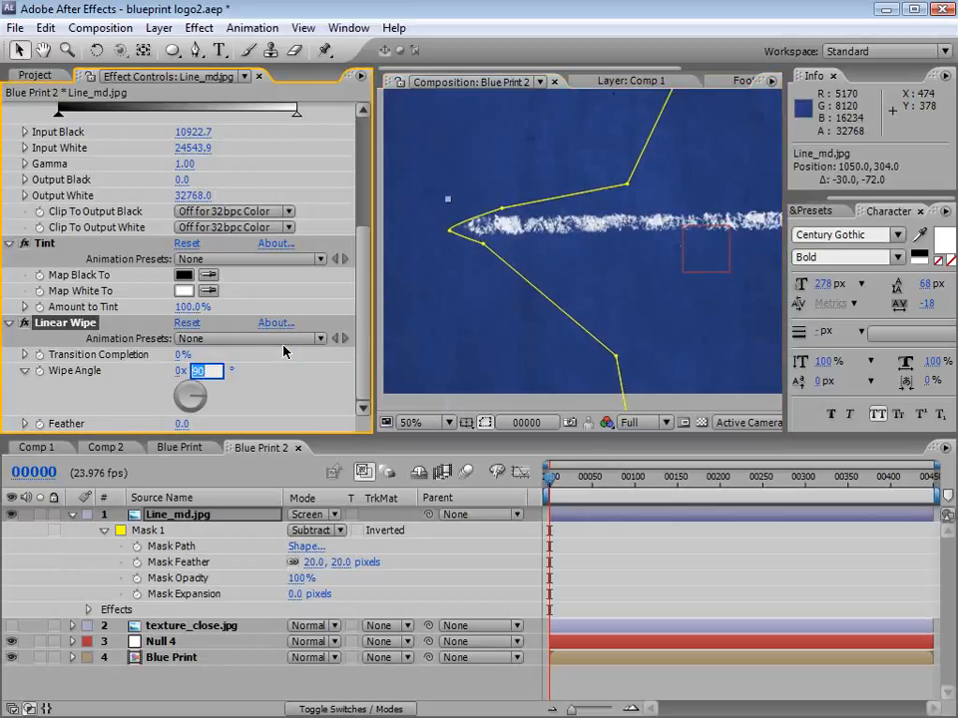
key("Return")
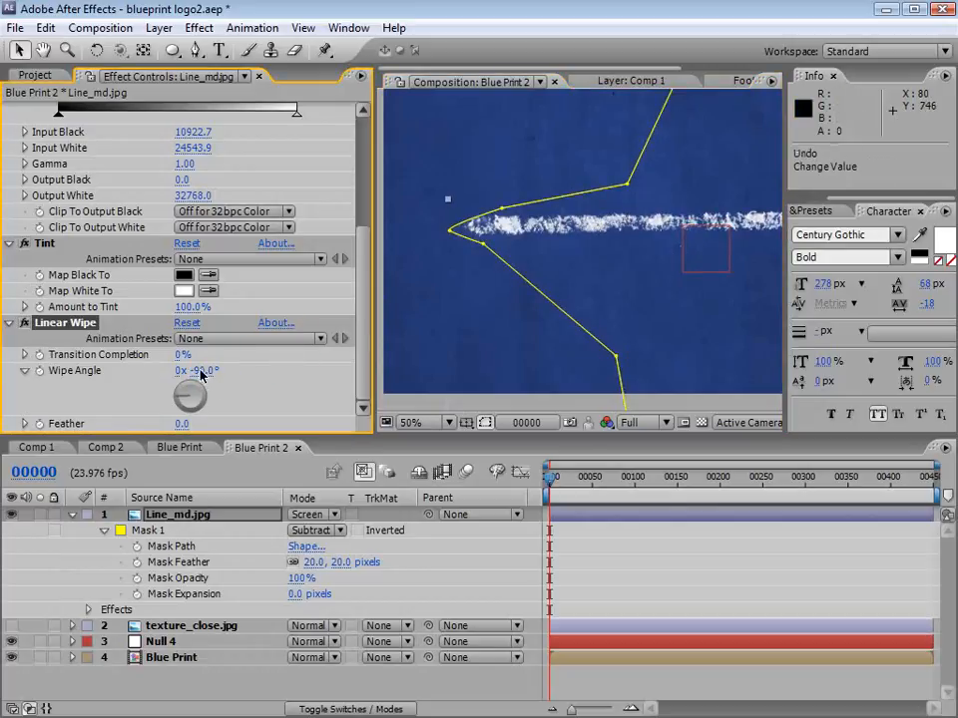
left_click(189, 355)
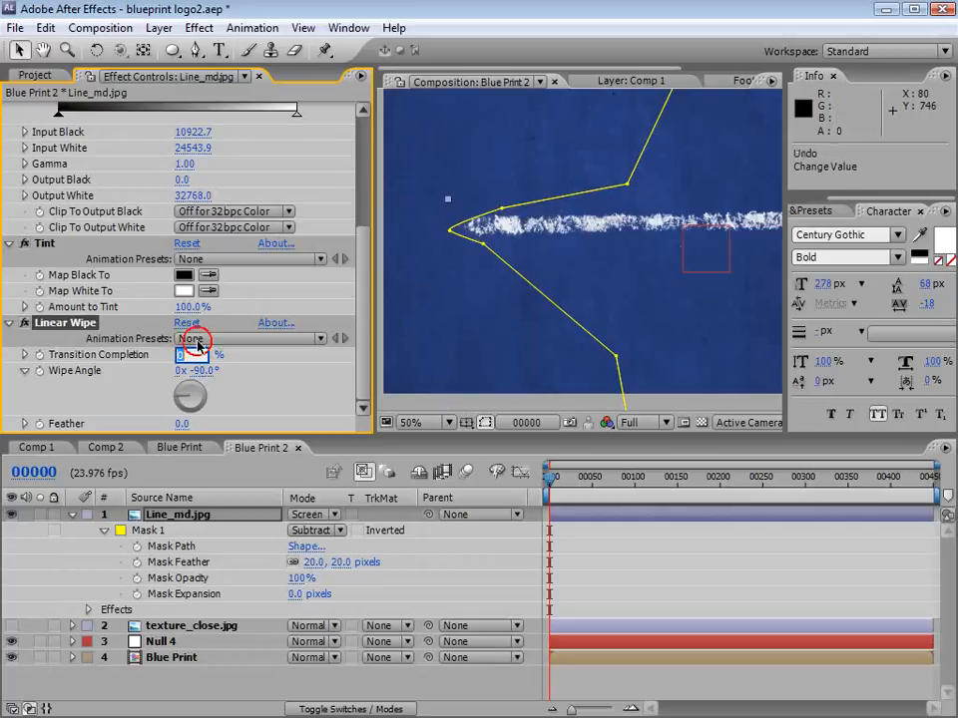
type("100")
key("Return")
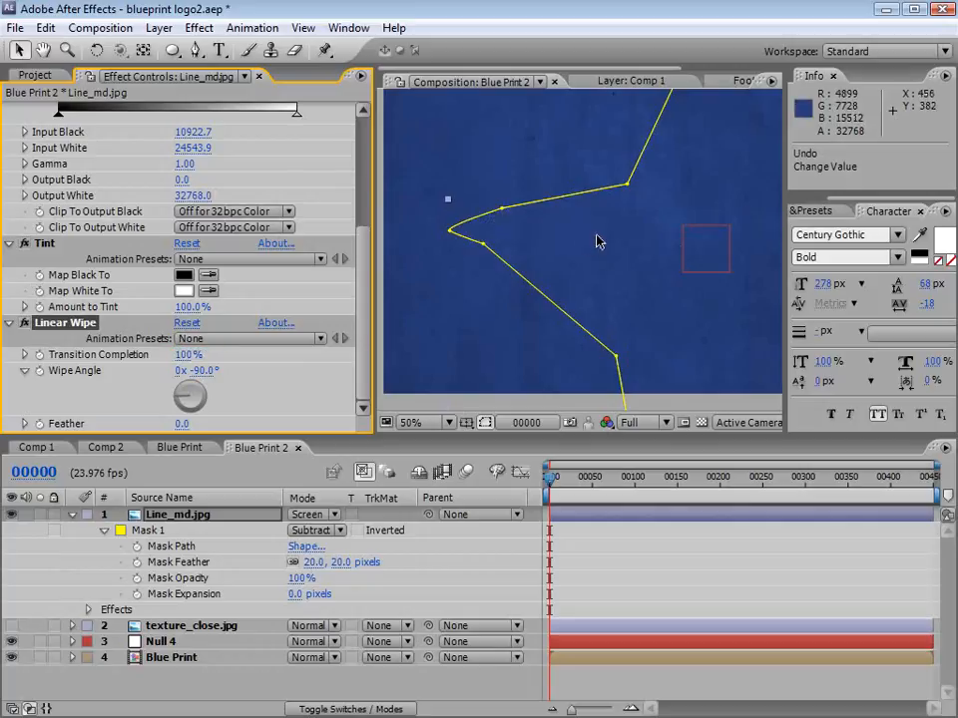
Step: Keyframe the Linear Wipe's Transition Completion from 100% at frame 0 to 0% at frame 29 and scrub through the reveal
scroll(588, 244, "down", 2)
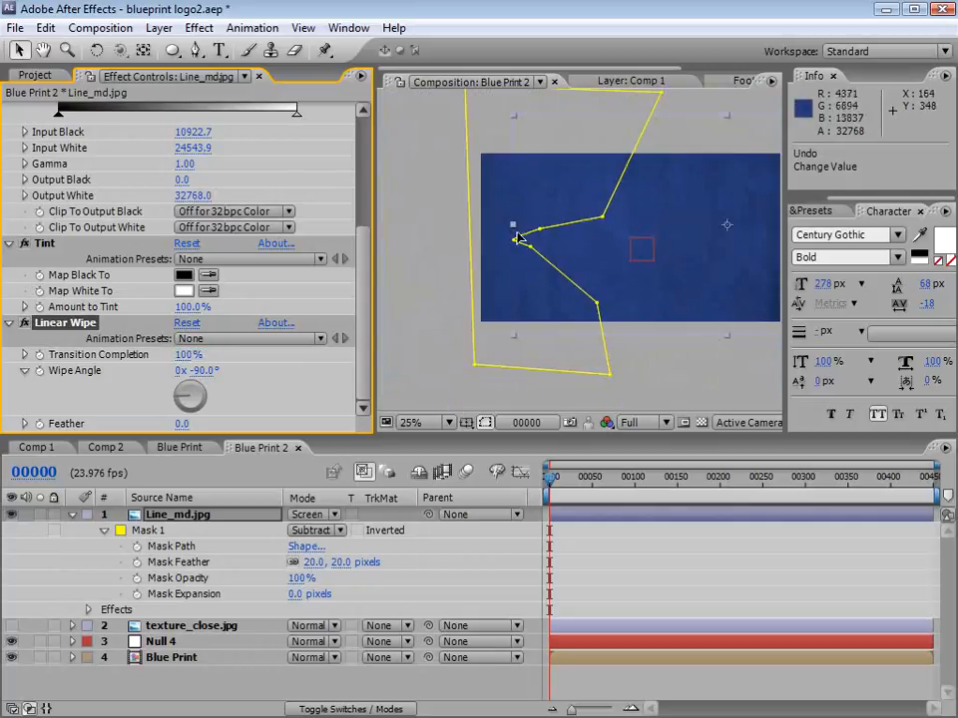
left_click(40, 356)
left_click_drag(560, 483, 574, 483)
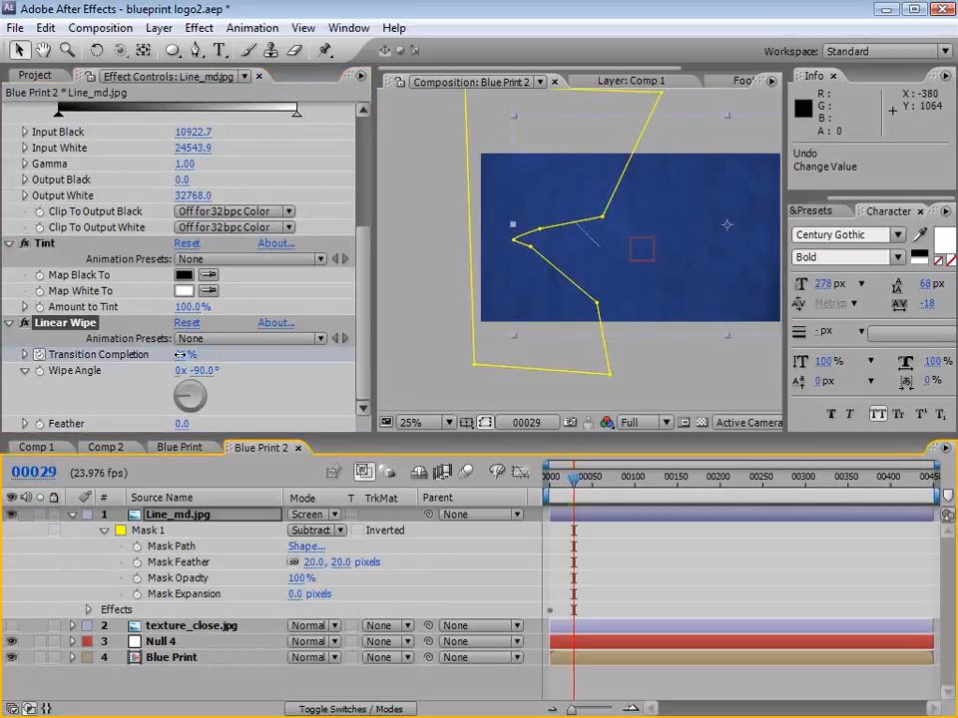
left_click_drag(180, 354, 110, 357)
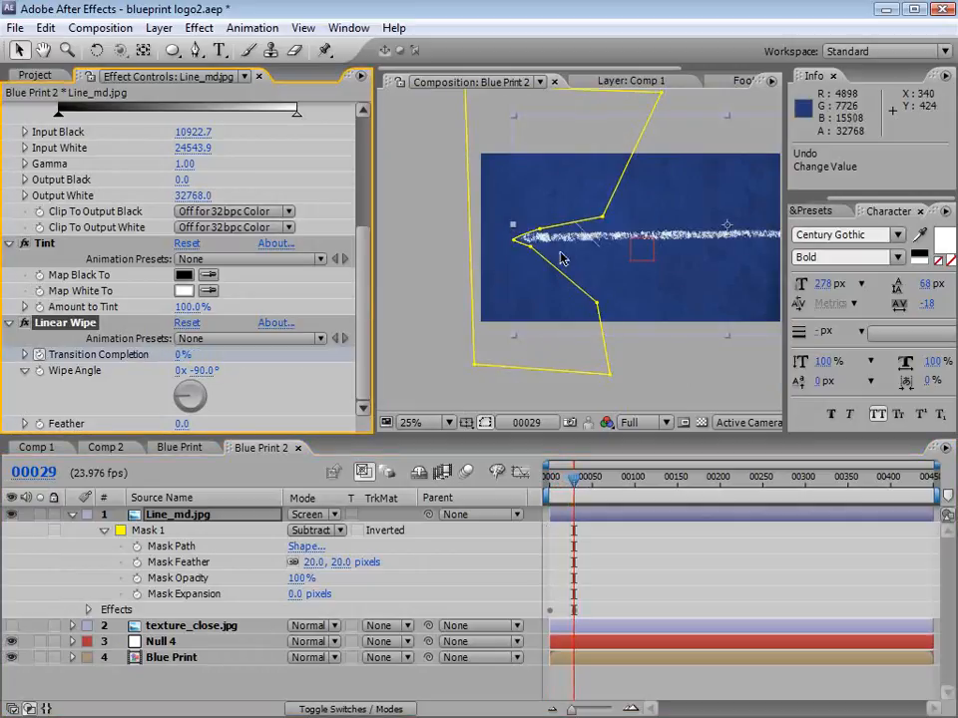
left_click_drag(630, 264, 565, 269)
left_click(558, 483)
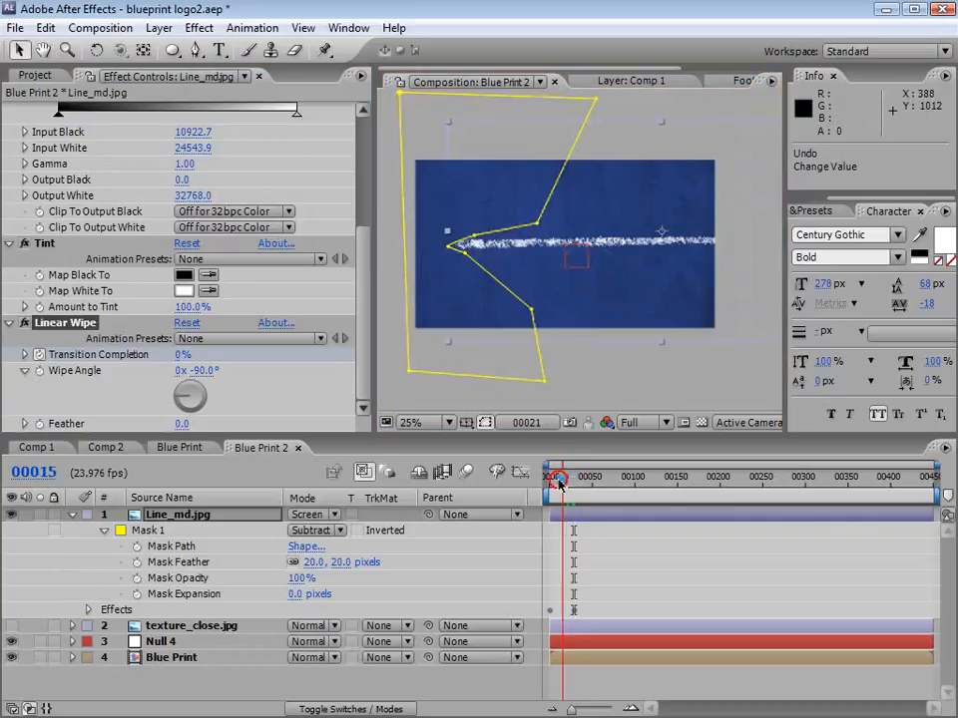
mouse_move(559, 483)
left_mouse_down()
mouse_move(551, 483)
mouse_move(594, 483)
left_mouse_up()
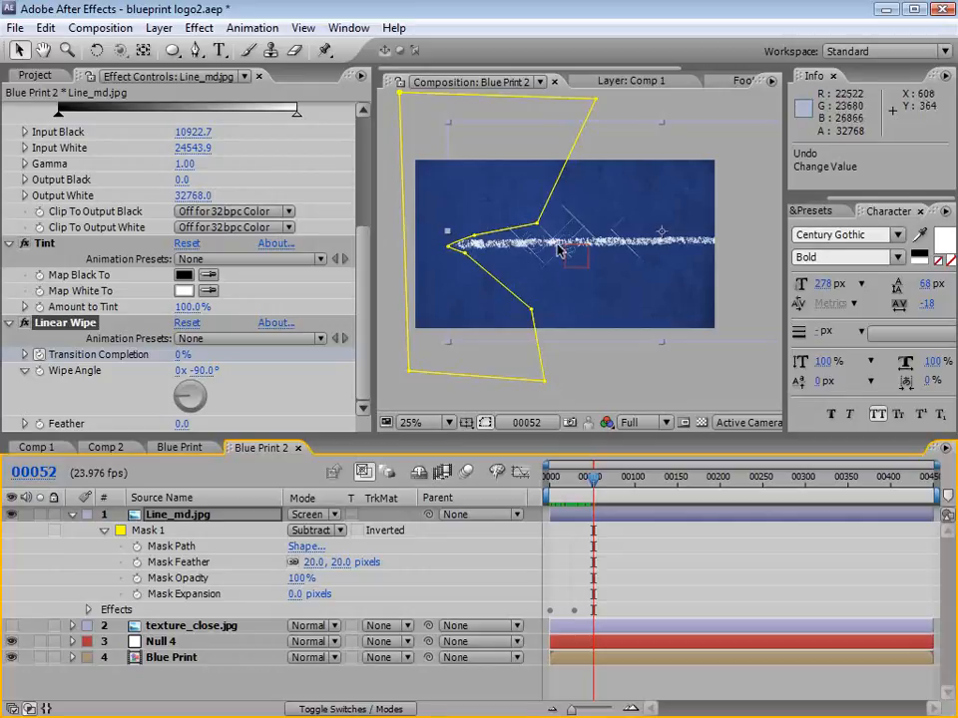
Step: Scale Line_md.jpg down to a short pencil stroke and move it over the O and C drafting lines
scroll(559, 251, "up", 1)
key("grave")
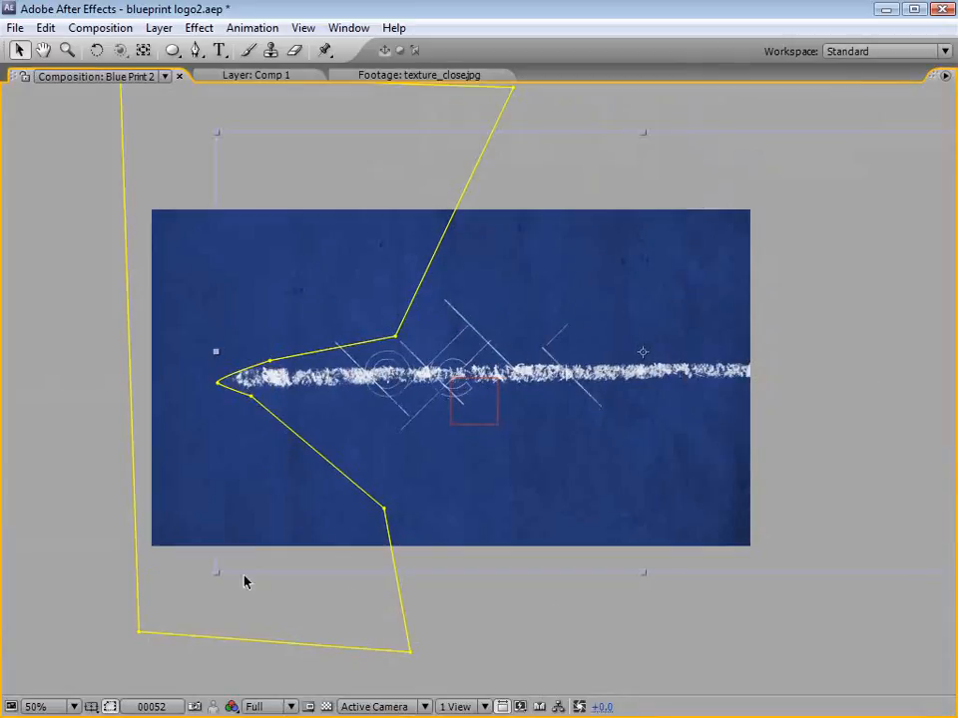
left_click_drag(214, 575, 486, 424)
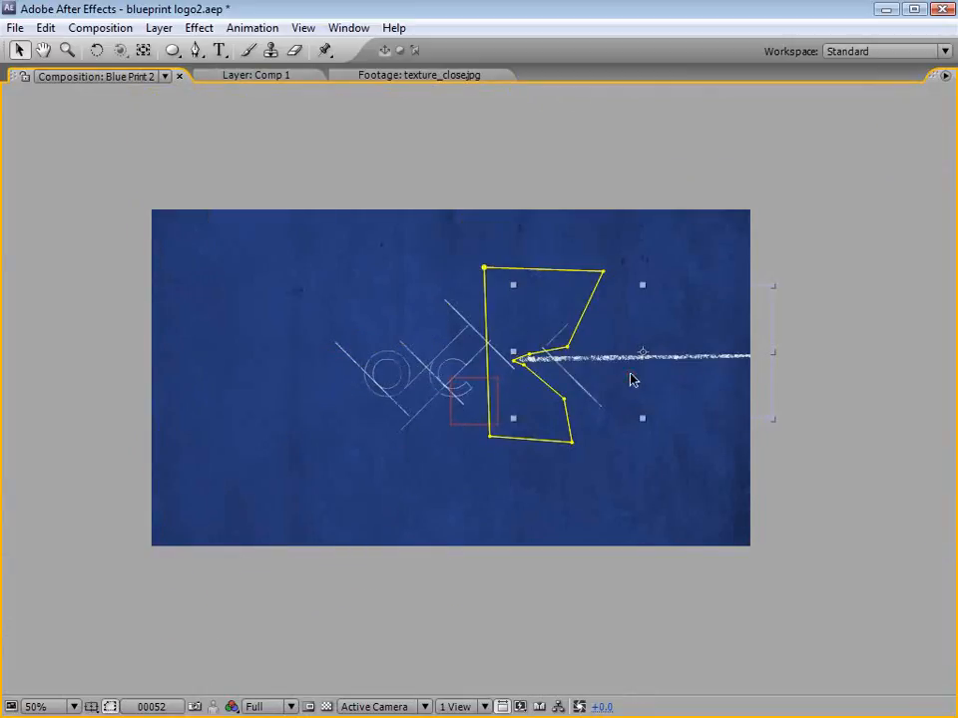
left_click_drag(631, 379, 450, 433)
left_click_drag(591, 477, 458, 415)
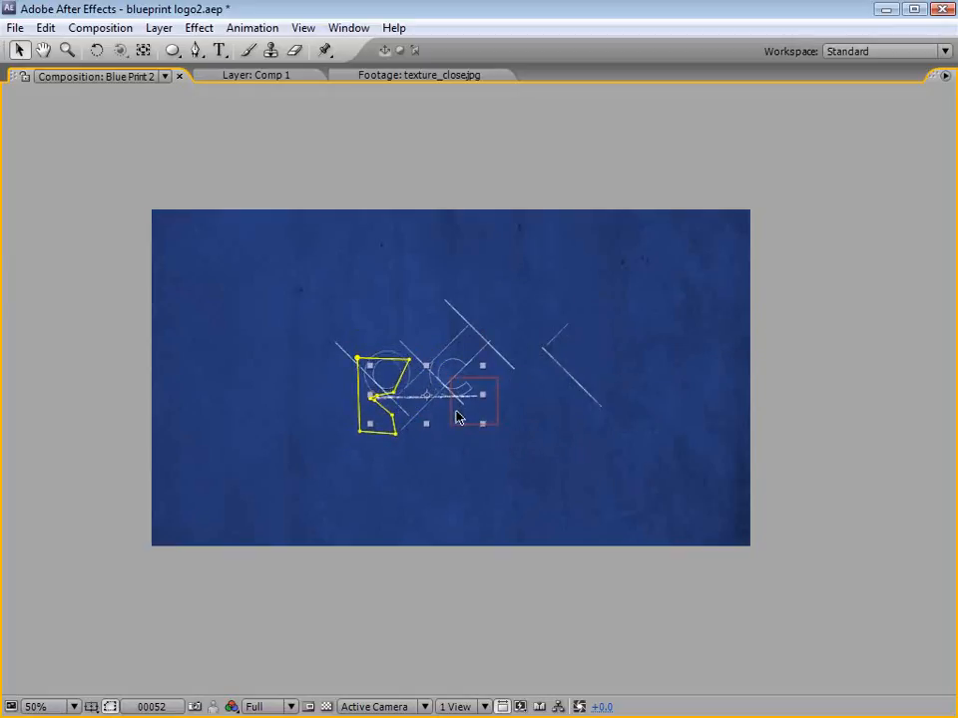
Step: Rotate Line_md.jpg about 45 degrees clockwise, place it beside the diagonal drafting line between O and C, and shrink it slightly
scroll(457, 417, "up", 2)
key("w")
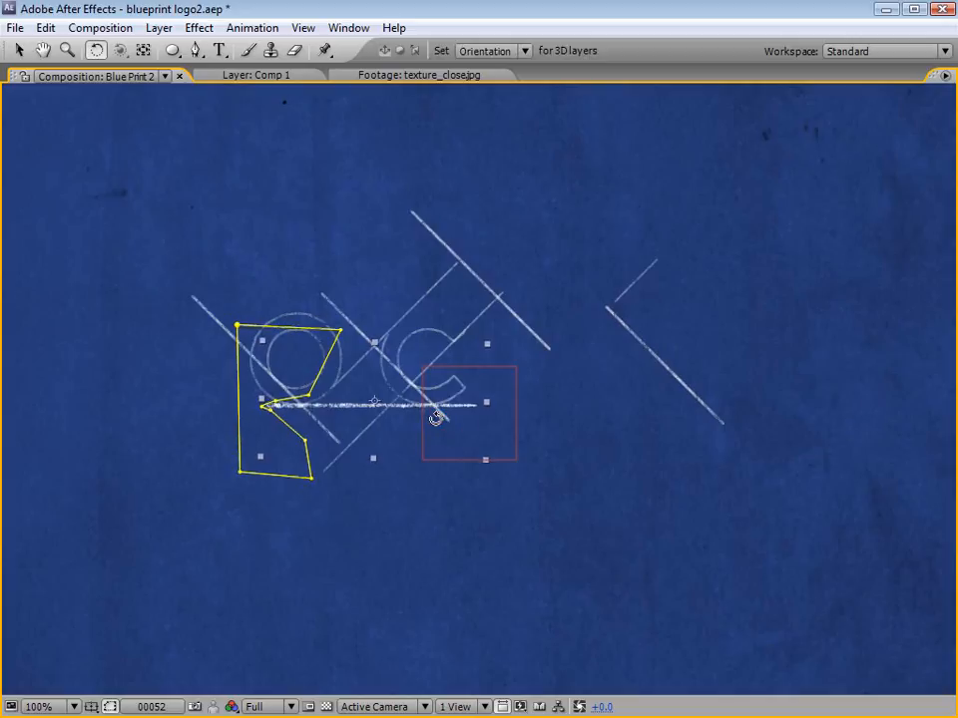
key("v")
left_click_drag(436, 418, 380, 414)
key("w")
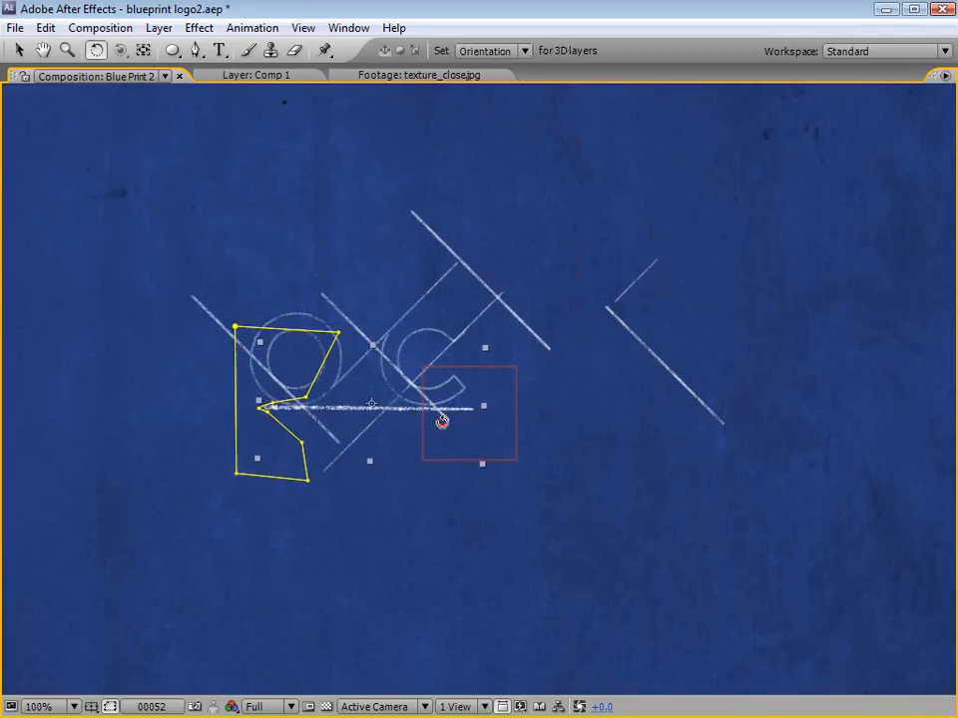
mouse_move(442, 421)
left_mouse_down()
mouse_move(393, 457)
mouse_move(407, 457)
mouse_move(427, 423)
left_mouse_up()
key("v")
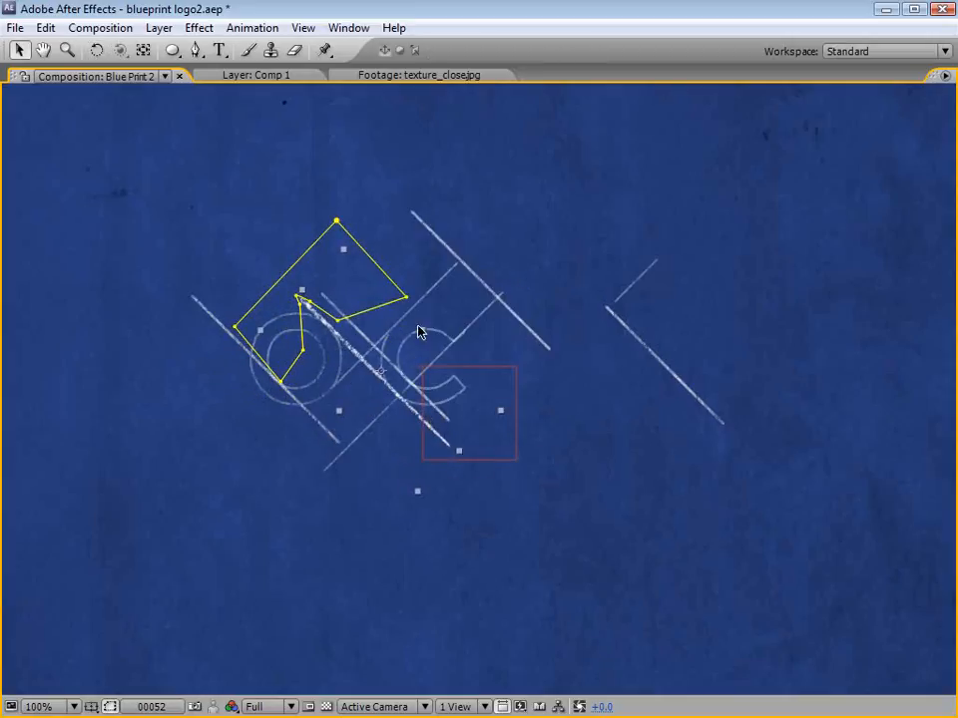
left_click_drag(418, 492, 416, 487)
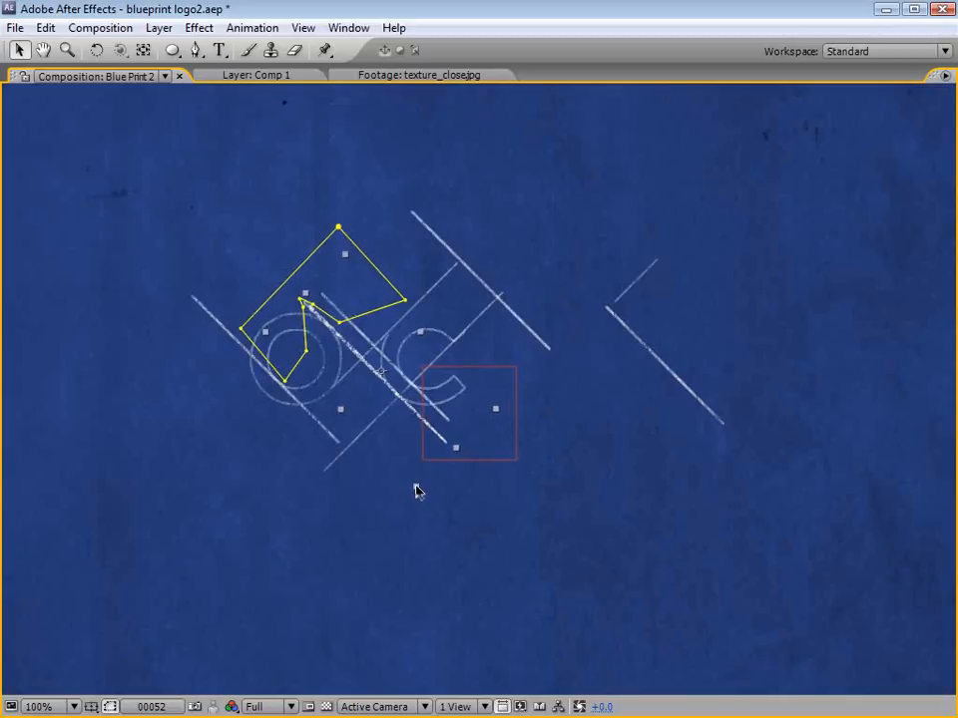
Step: Deselect the layer and scrub from frame 52 back to the start to review the pencil line's reveal with the title
key("grave")
key("space")
left_click_drag(518, 293, 598, 325)
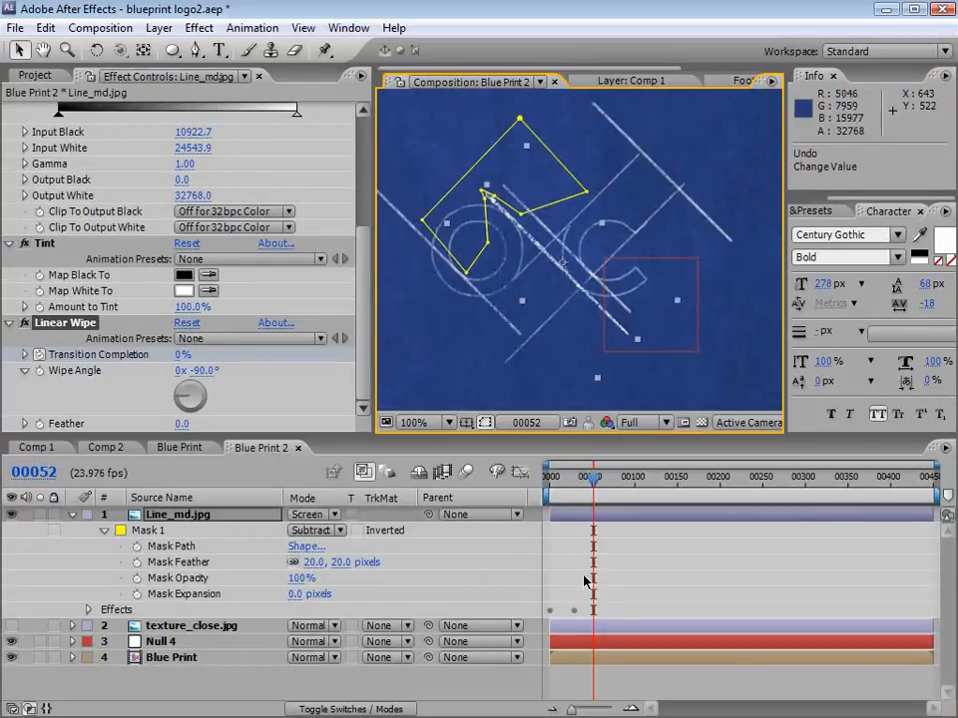
left_click(651, 536)
key("comma")
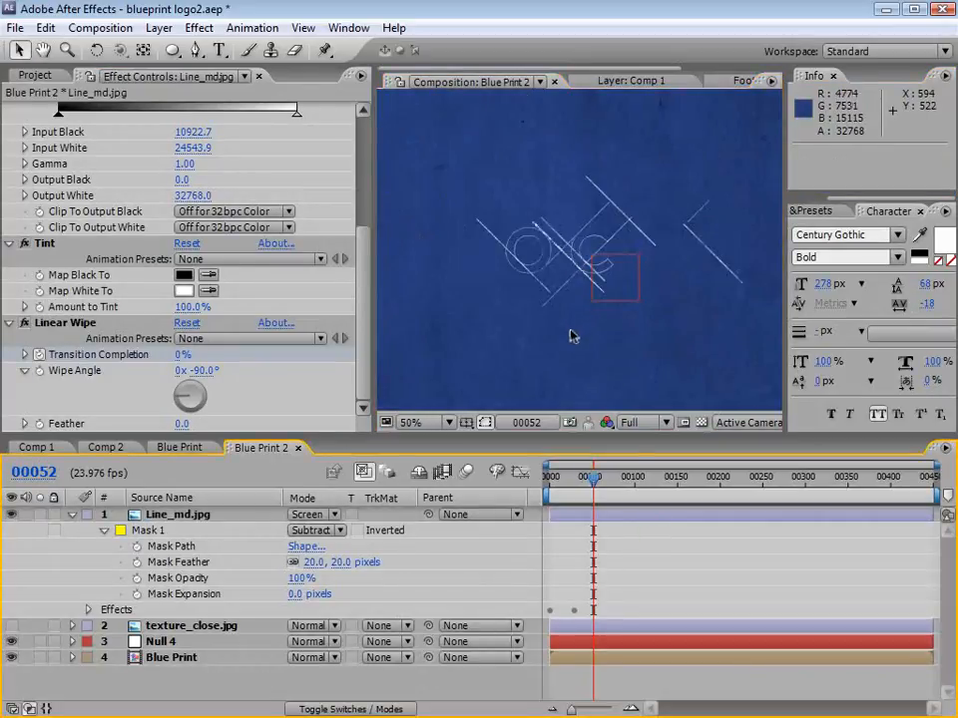
left_click_drag(591, 493, 550, 493)
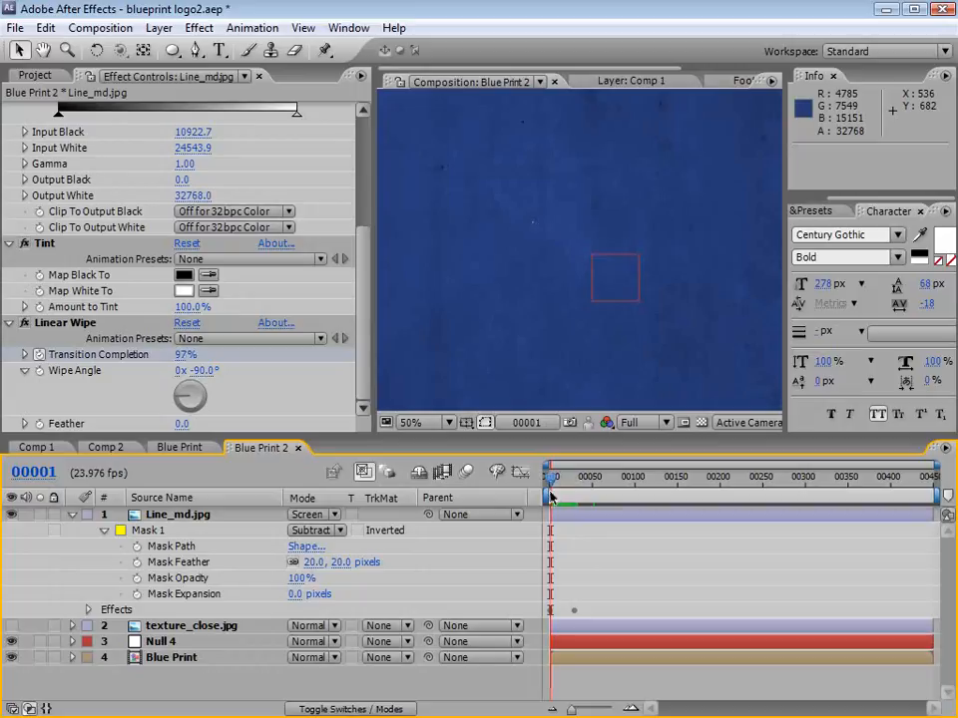
Step: Move Null 4 from its default spot to the starting tip of the pencil line, at about 513, 291
left_click(159, 641)
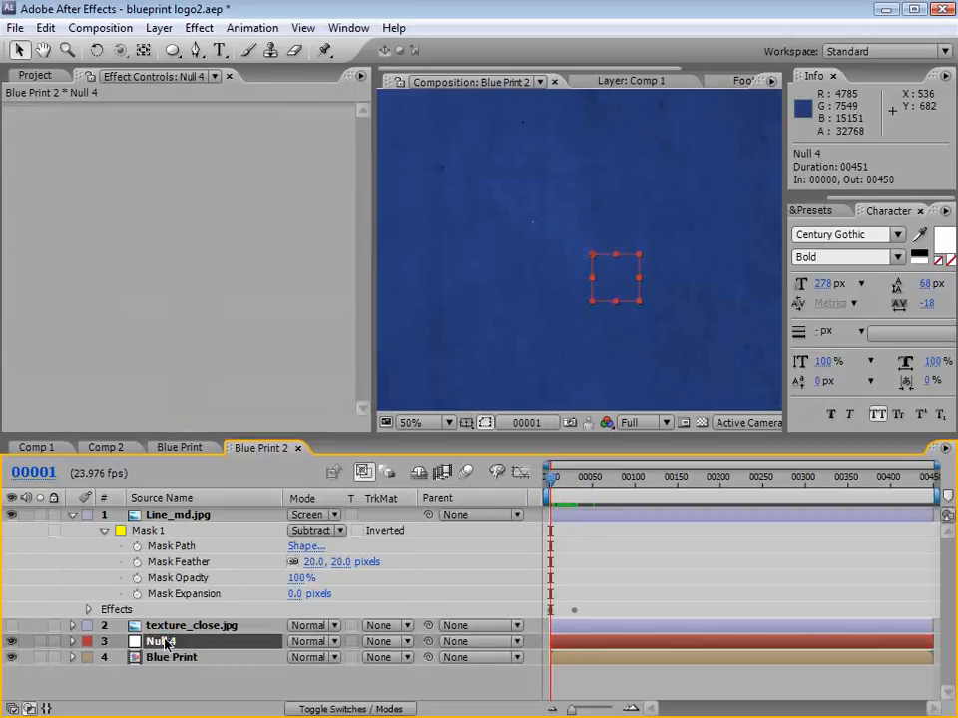
key("period")
left_click_drag(655, 327, 529, 260)
Step: Fine-tune Null 4 onto the pencil line's first pixels at about 513.6, 290.9, and return to frame 0
scroll(529, 259, "up", 1)
key("space")
left_click_drag(445, 246, 698, 327)
scroll(659, 274, "up", 1)
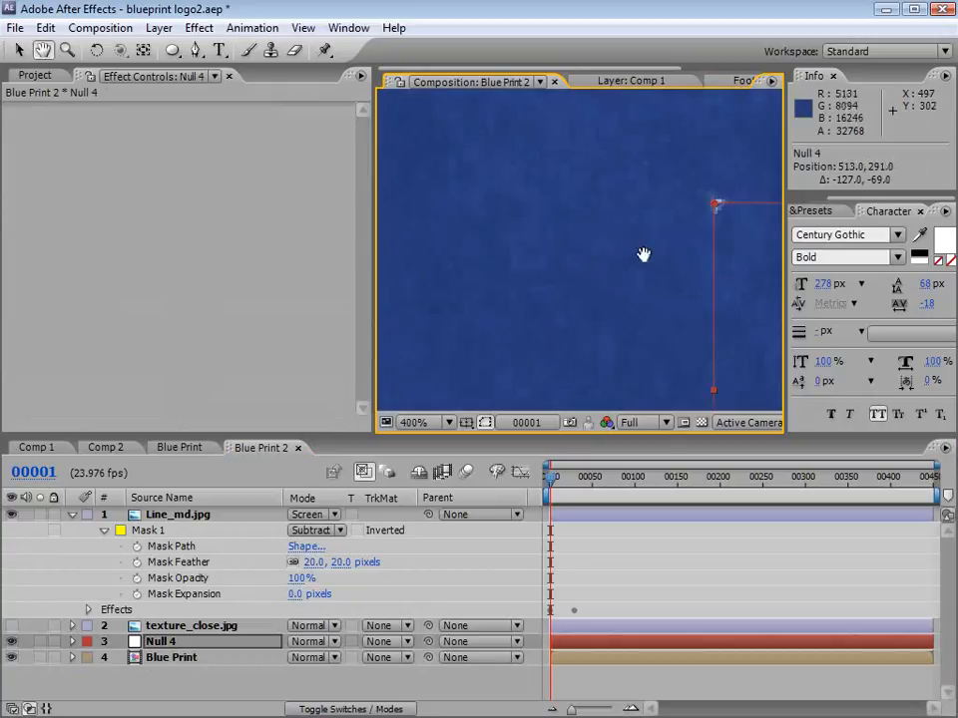
left_click_drag(644, 254, 448, 321)
scroll(553, 327, "up", 1)
left_click_drag(505, 348, 534, 307)
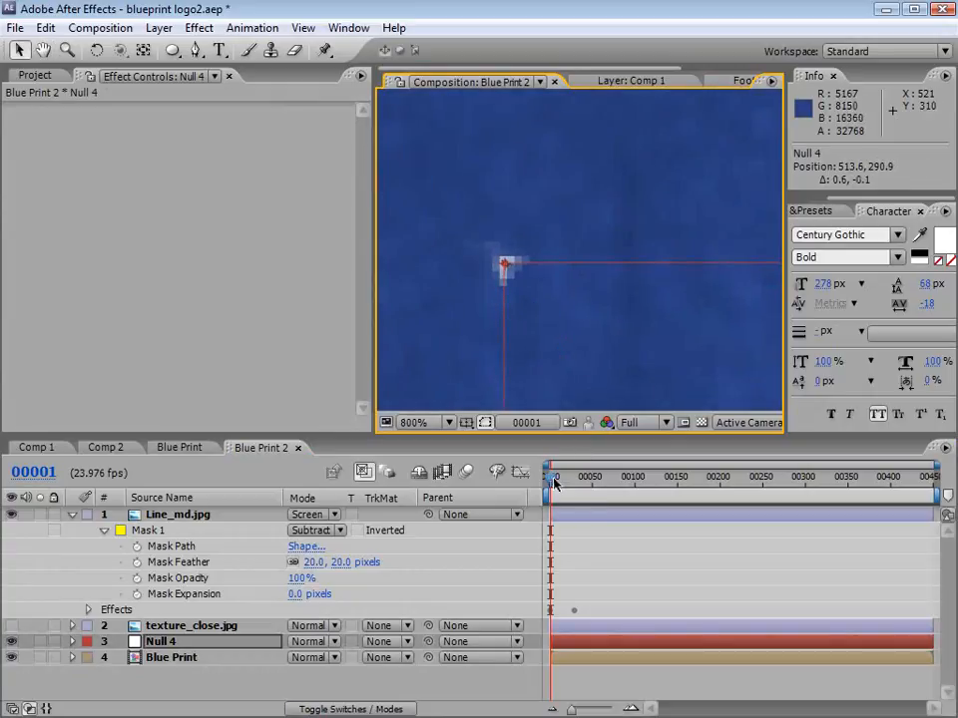
left_click_drag(555, 482, 543, 482)
key("space")
scroll(562, 273, "down", 2)
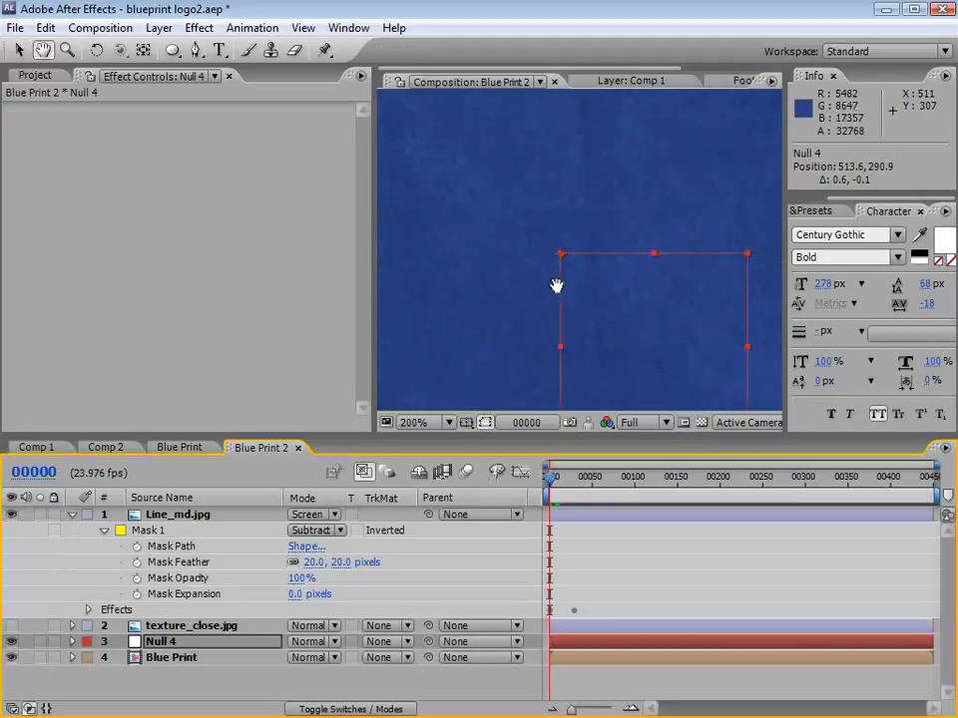
scroll(558, 287, "down", 1)
scroll(654, 356, "down", 1)
scroll(639, 363, "down", 1)
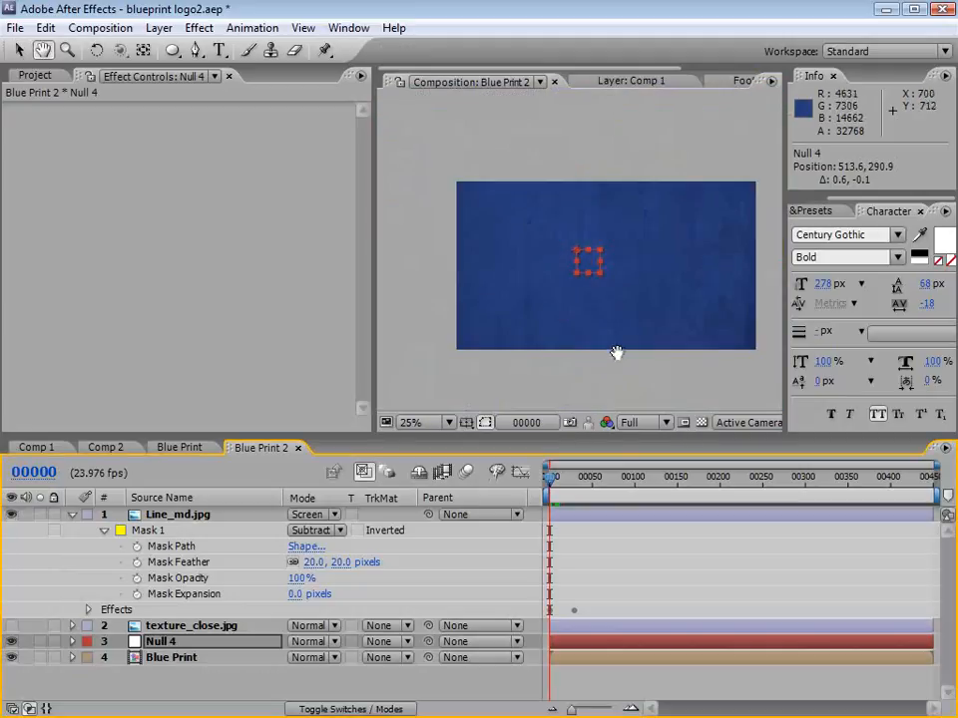
left_click_drag(616, 352, 578, 325)
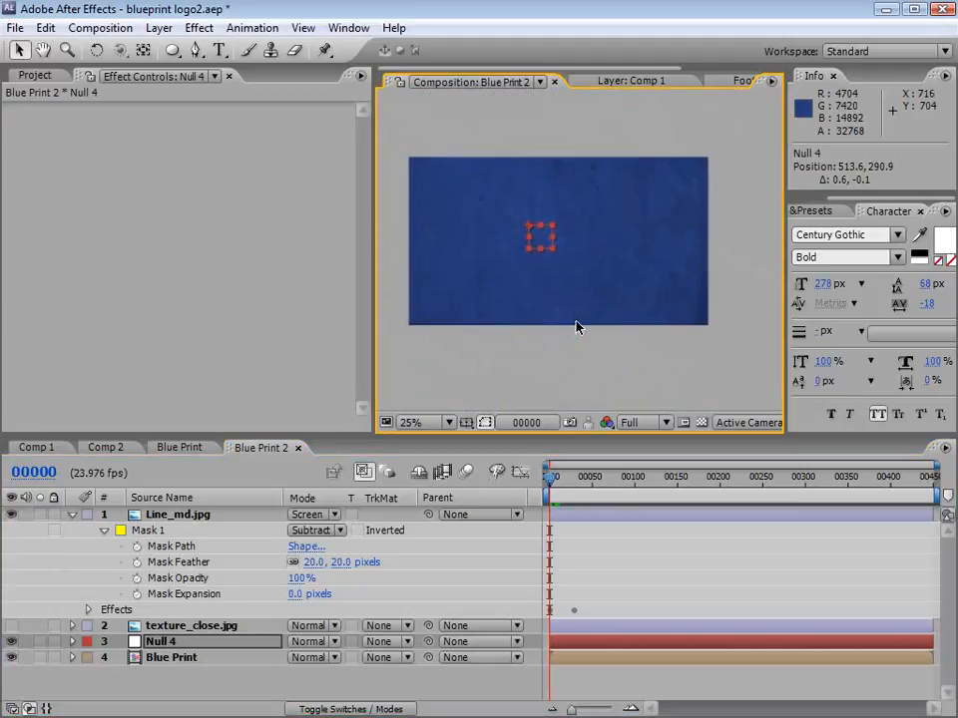
right_click(393, 498)
mouse_move(449, 555)
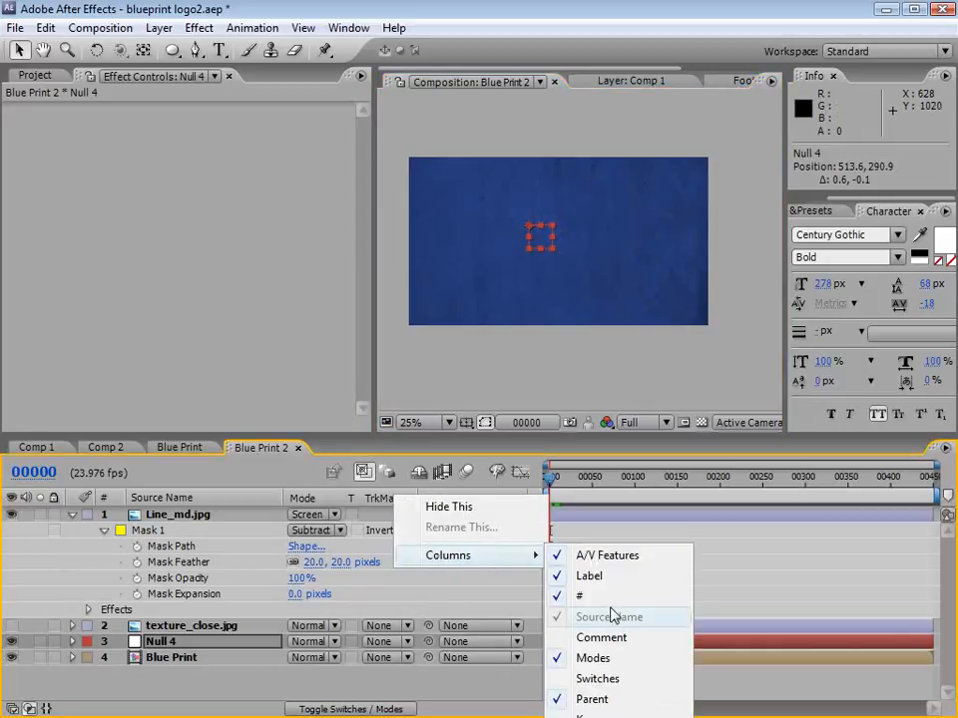
left_click(461, 688)
Step: Parent both the Blue Print layer and Line_md.jpg to Null 4
left_click(175, 660)
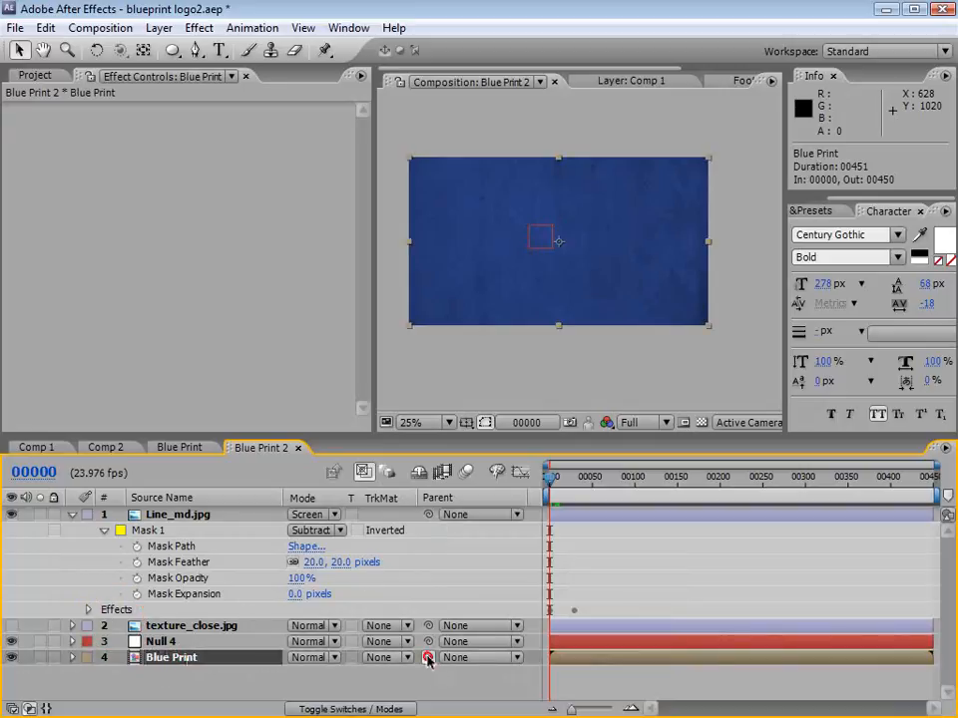
left_click_drag(427, 658, 164, 646)
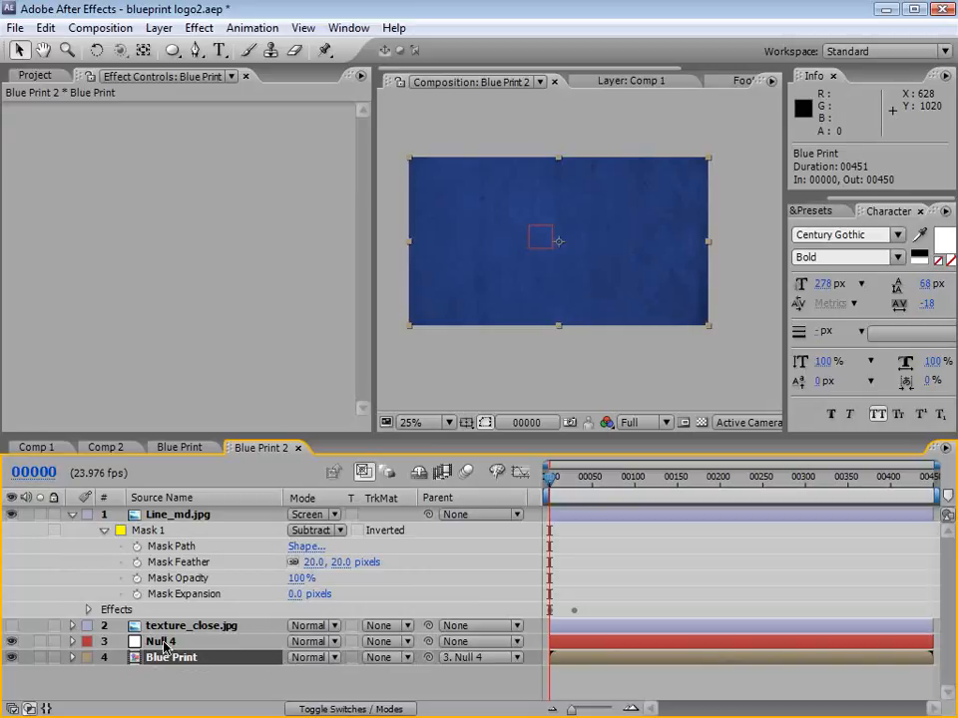
left_click(187, 516)
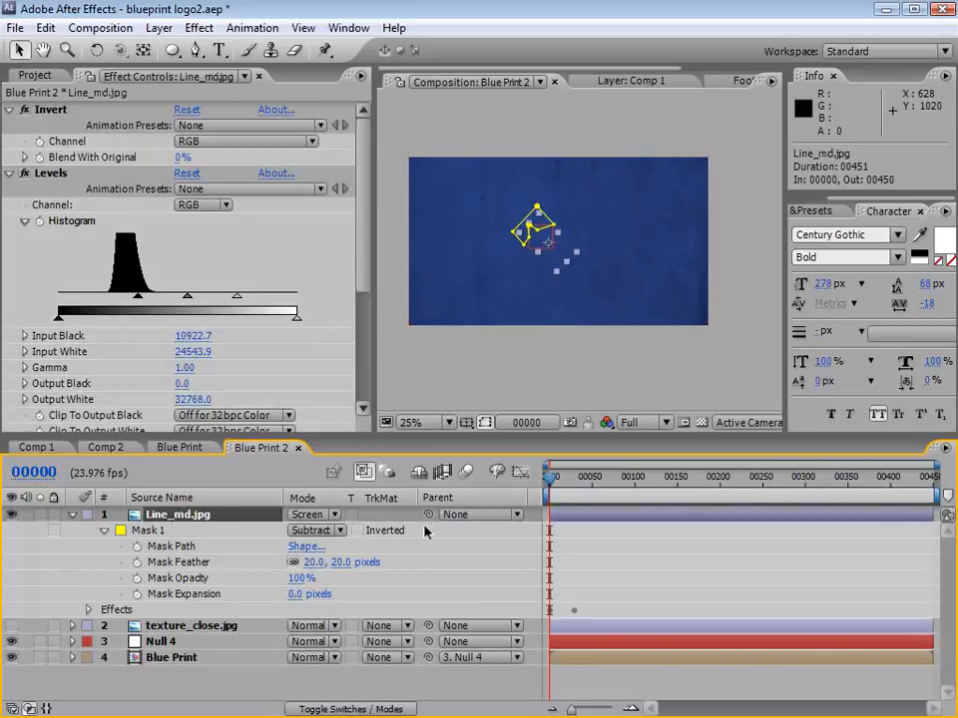
left_click_drag(429, 517, 165, 647)
Step: Expand Null 4's transform properties and set Position, Scale and Rotation keyframes at frame 135
left_click(165, 646)
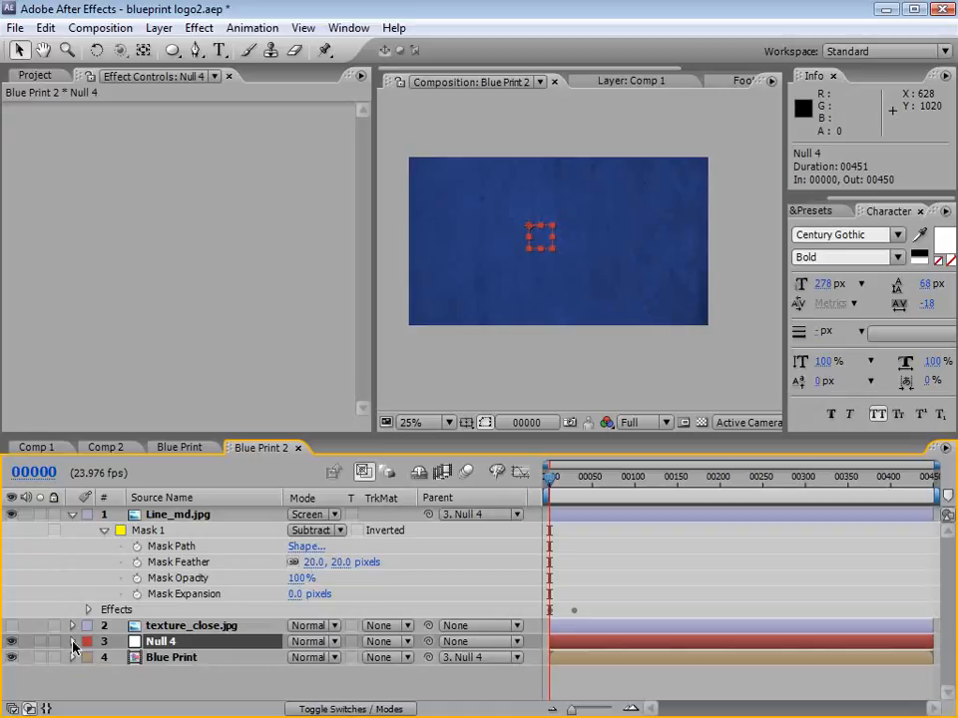
left_click(72, 646)
left_click_drag(151, 436, 160, 336)
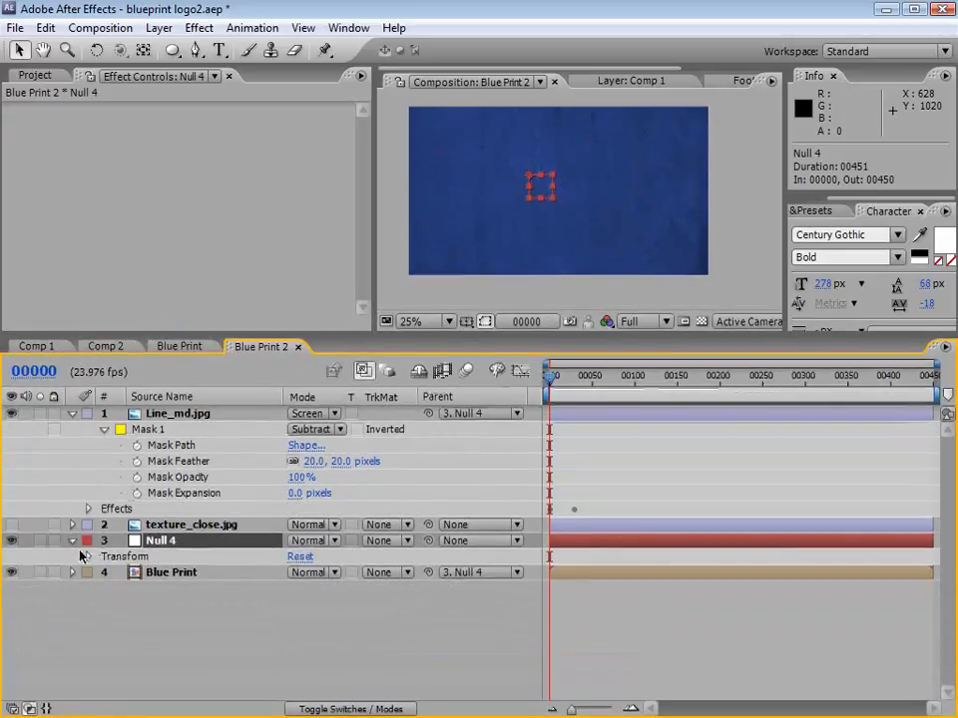
left_click(86, 555)
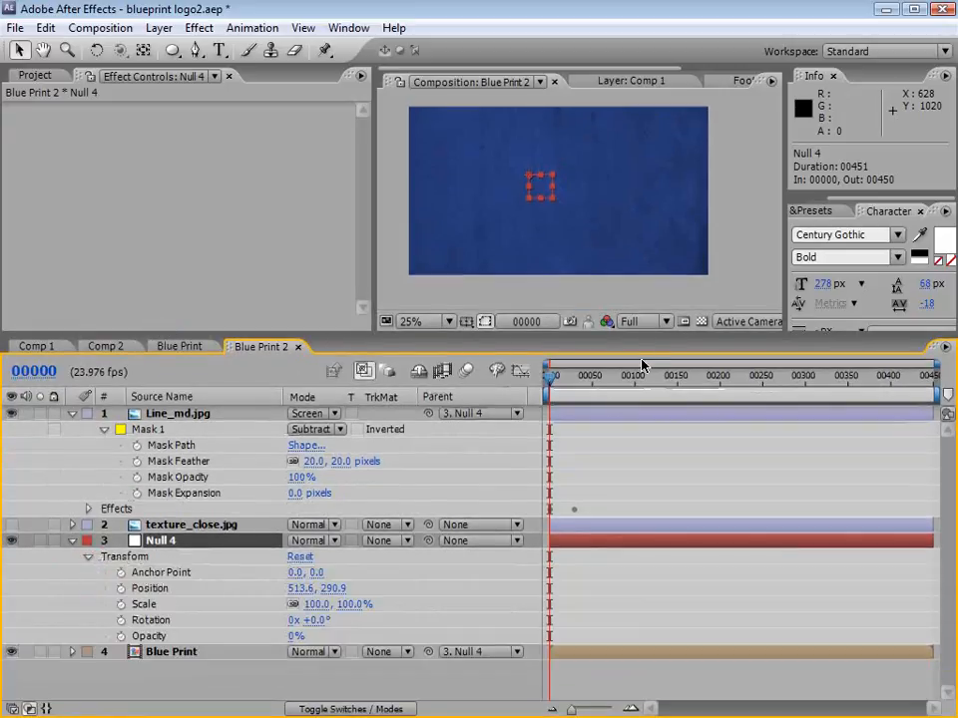
left_click_drag(554, 385, 667, 387)
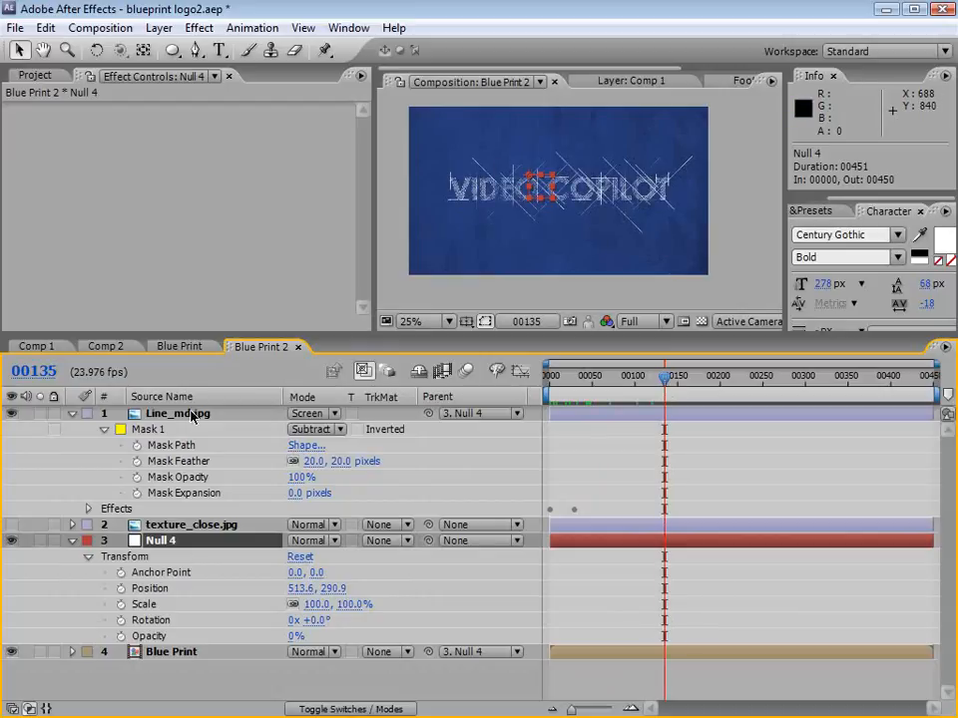
left_click(120, 588)
left_click(121, 605)
left_click(120, 621)
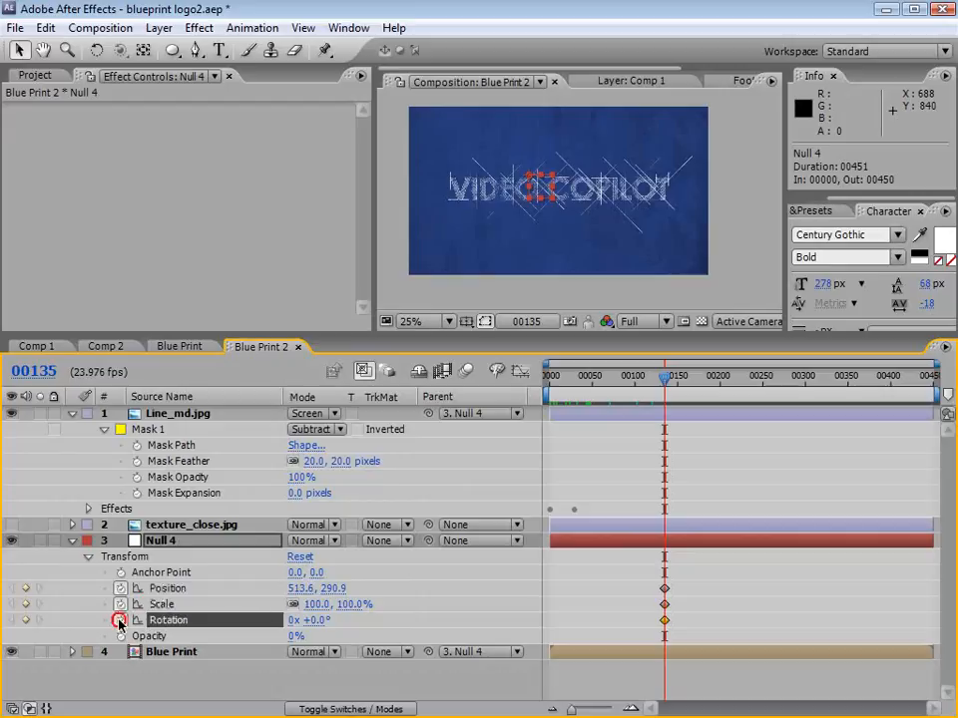
left_click(712, 593)
Step: Hide the mask outlines in the viewer and set Null 4's Scale to 822% at frame 3
left_click_drag(661, 377, 553, 394)
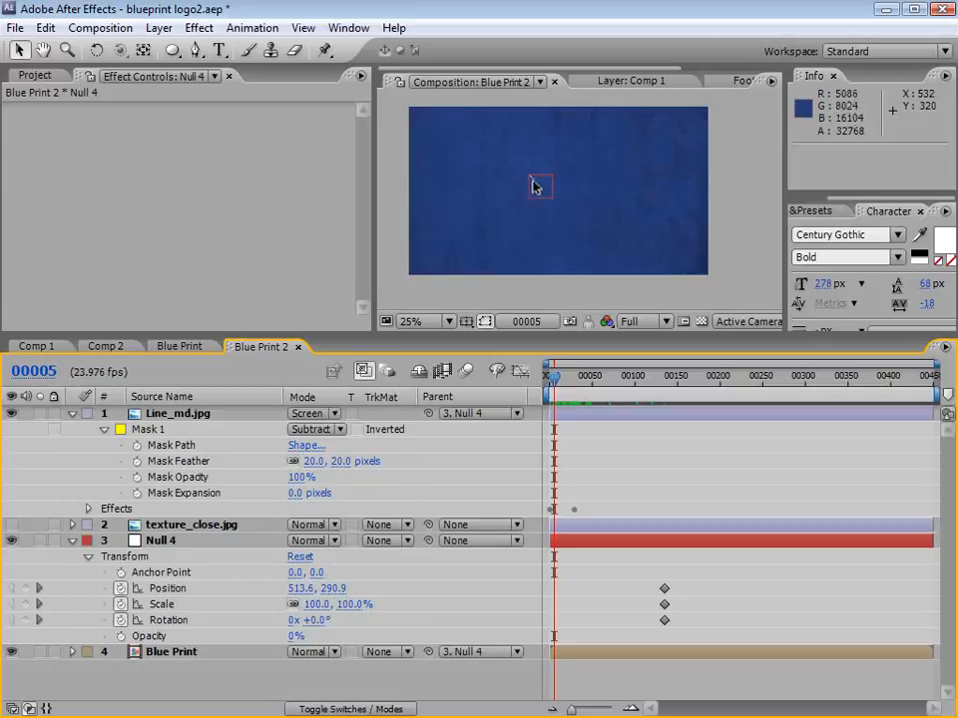
key("period")
left_click(172, 415)
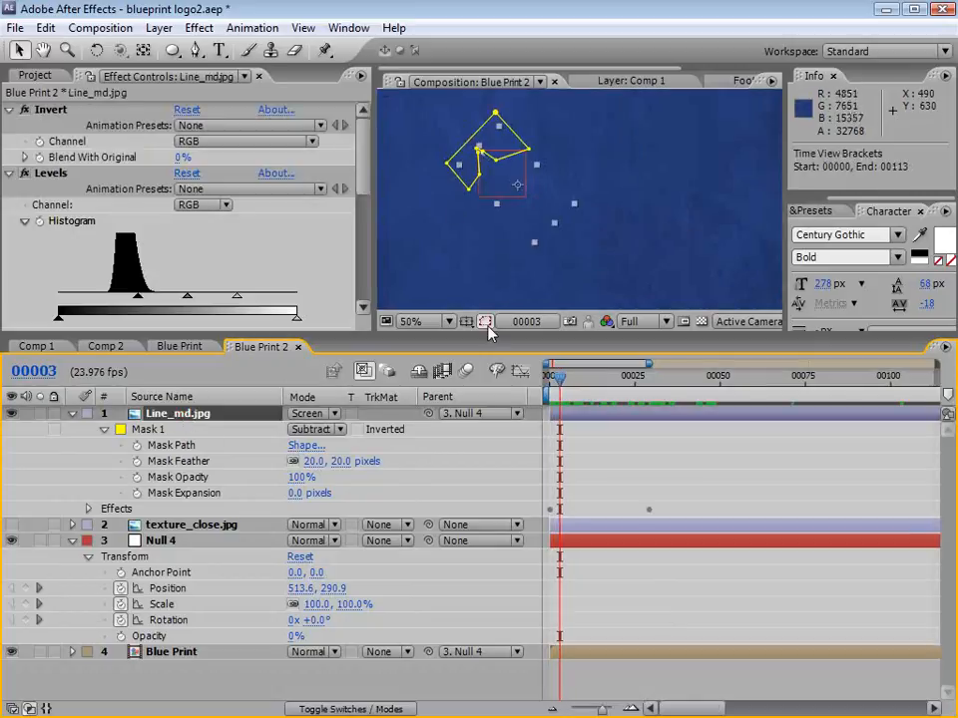
left_click(487, 321)
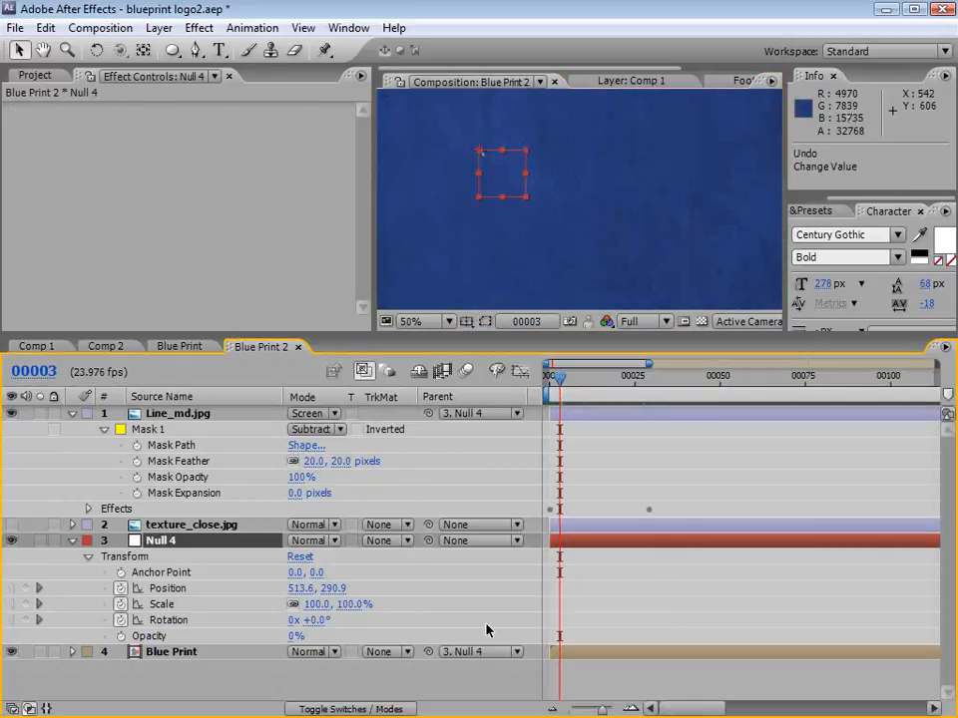
left_click_drag(344, 605, 653, 577)
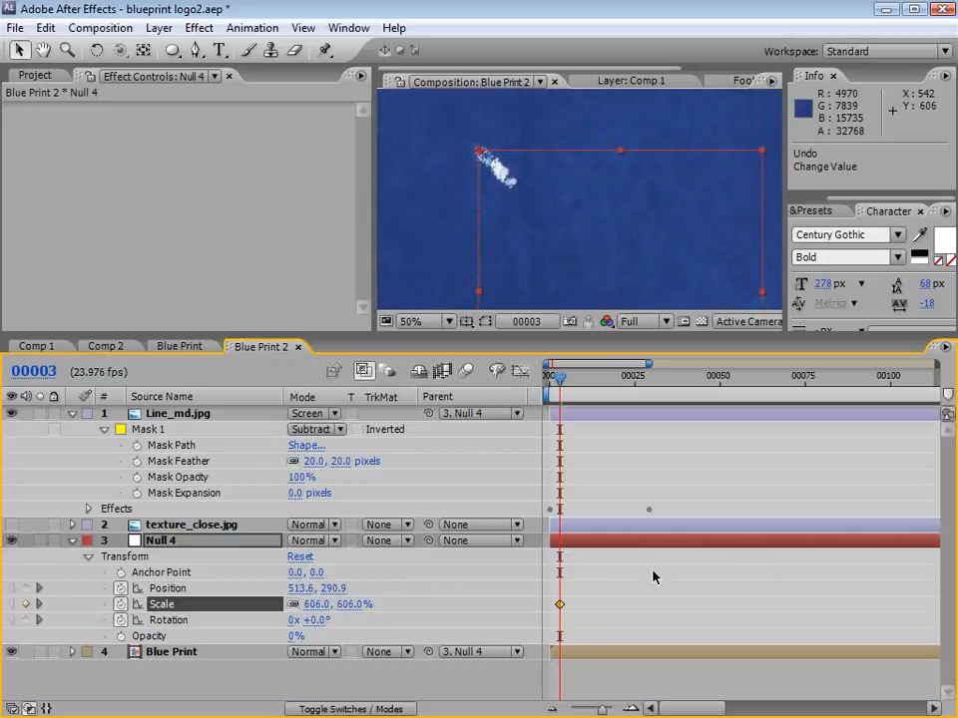
left_click_drag(357, 605, 522, 587)
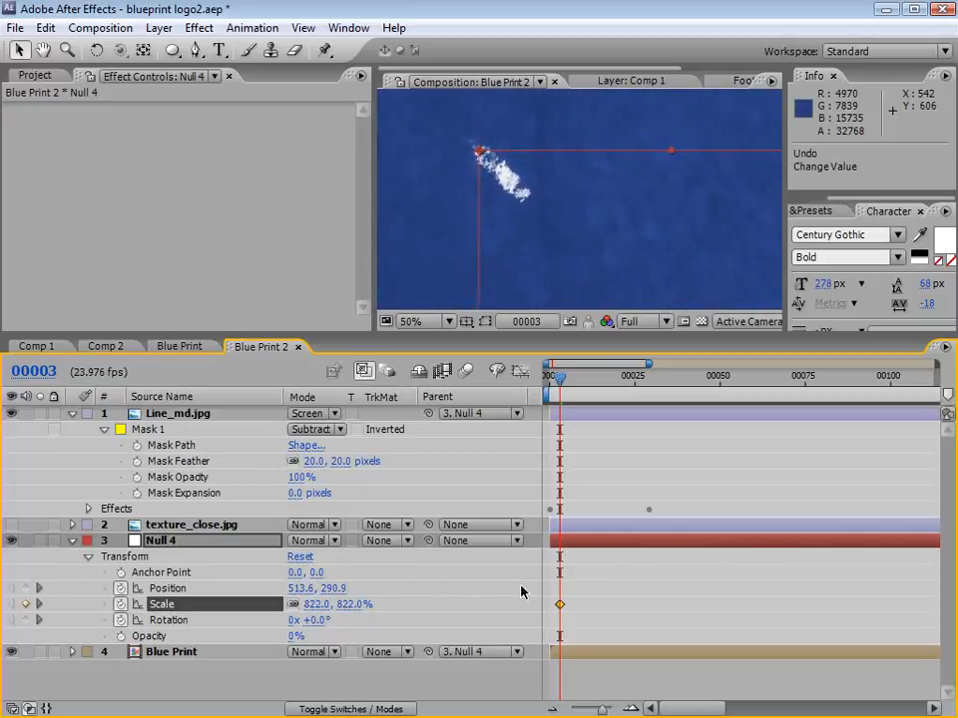
Step: Set Null 4's Rotation to -45° at frame 3 so the pencil line runs horizontally
scroll(510, 177, "down", 2)
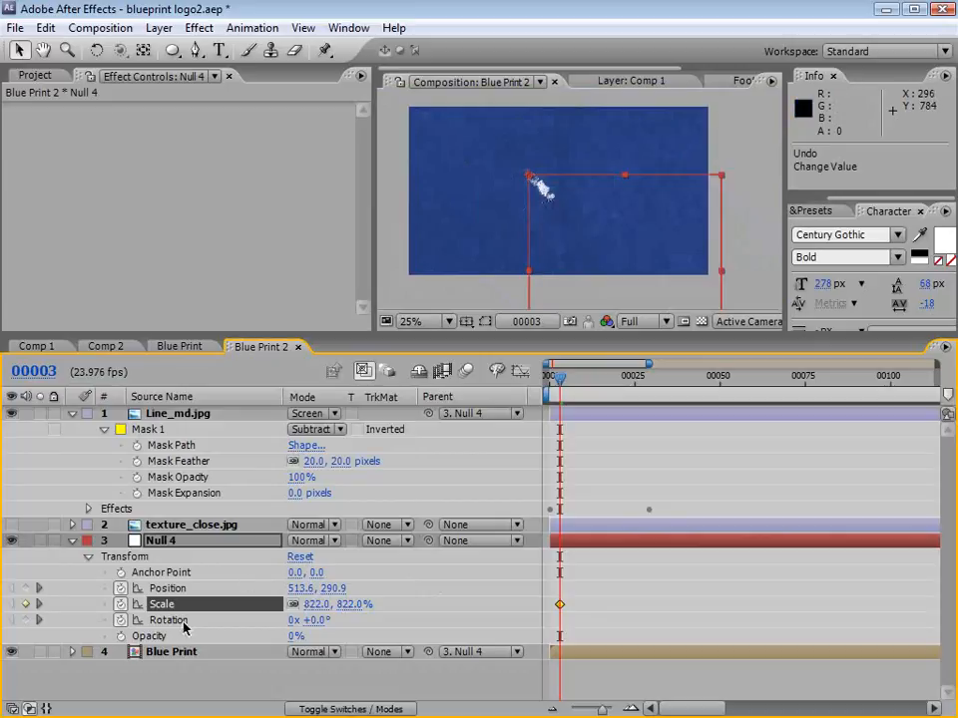
left_click_drag(317, 630, 285, 629)
left_click(311, 619)
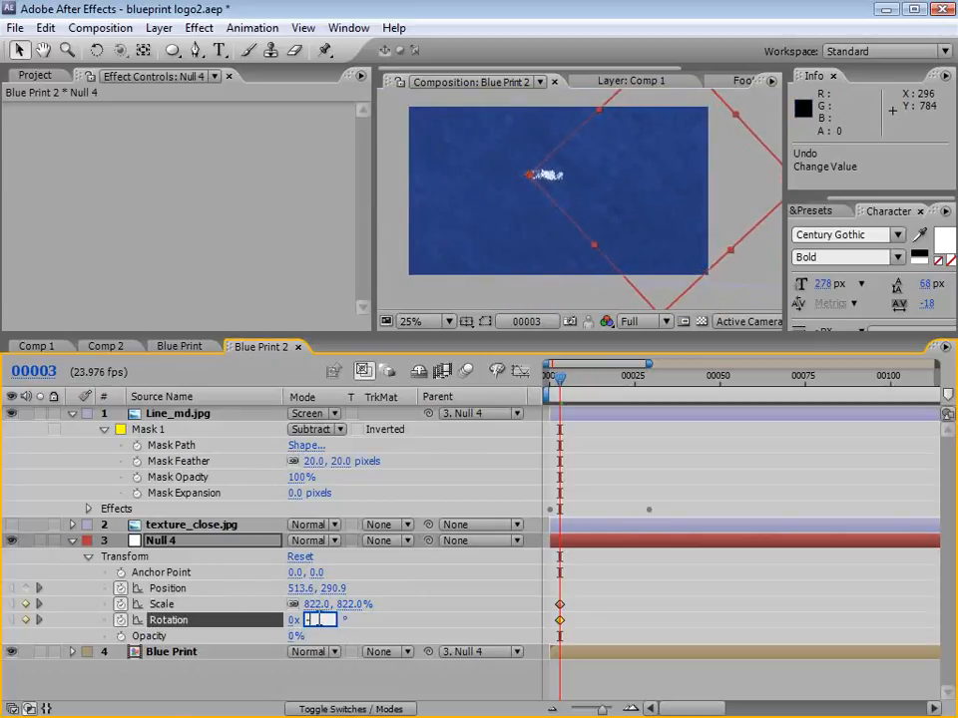
type("-45")
key("Return")
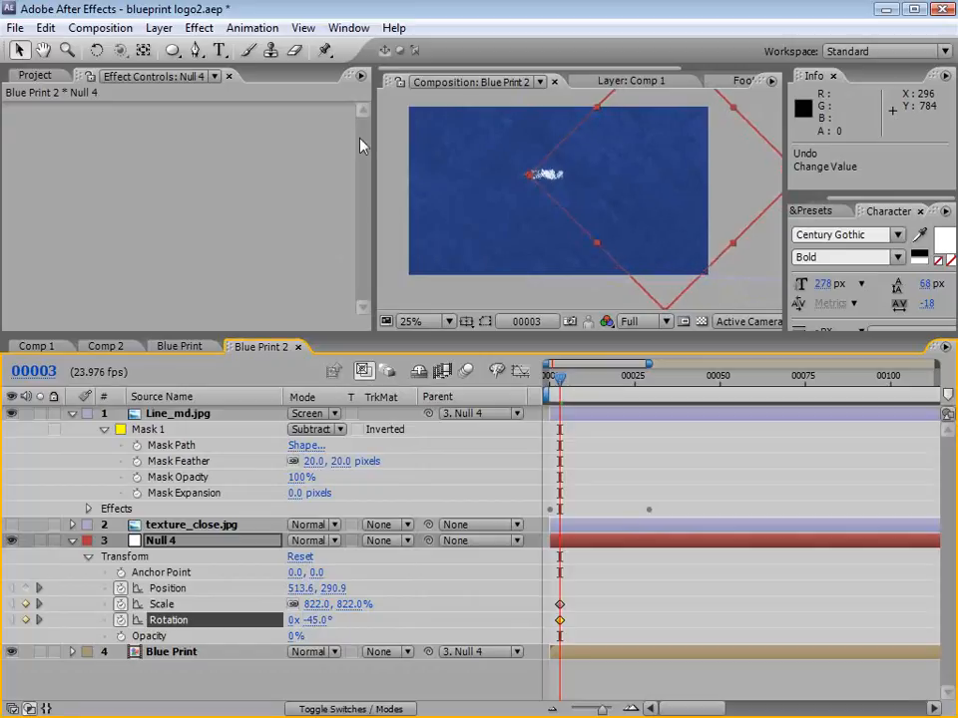
Step: Move Null 4 toward the frame's left side at frame 3, to about 249.6, 354.9
left_click_drag(612, 201, 540, 217)
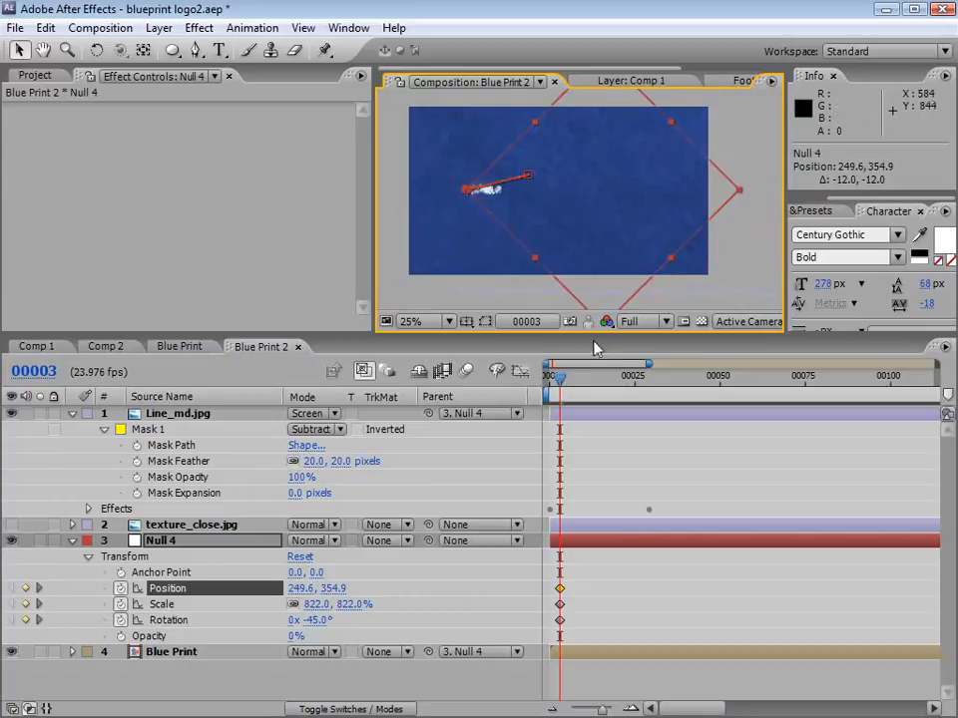
key("minus")
key("minus")
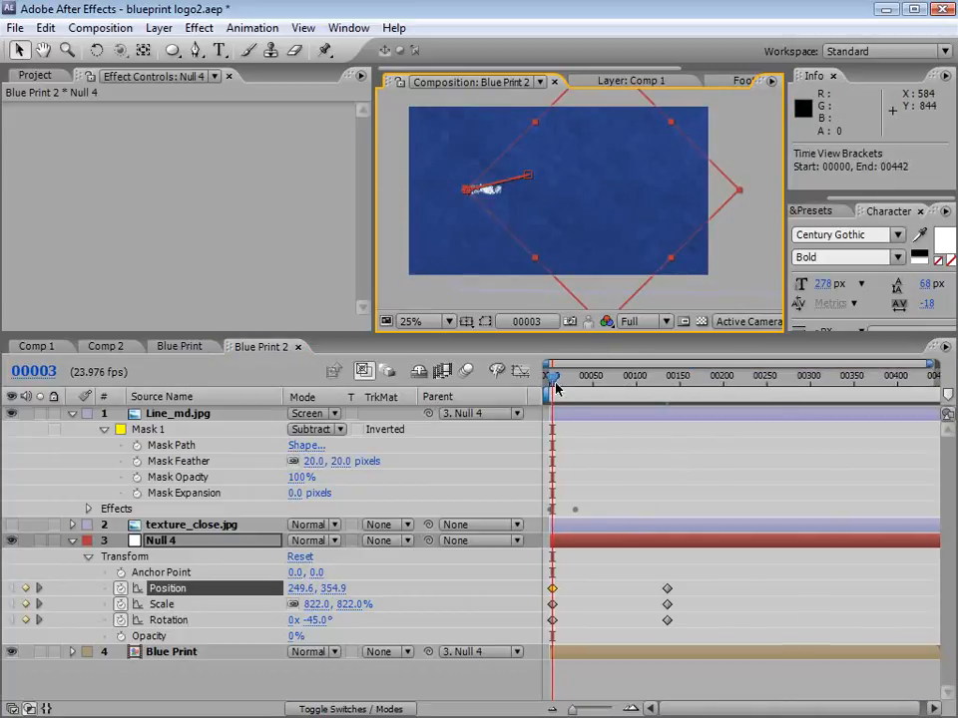
Step: Scrub the zoom-out to frame 136, return to frame 2 and inspect the background in an enlarged composition view
left_click_drag(556, 387, 673, 383)
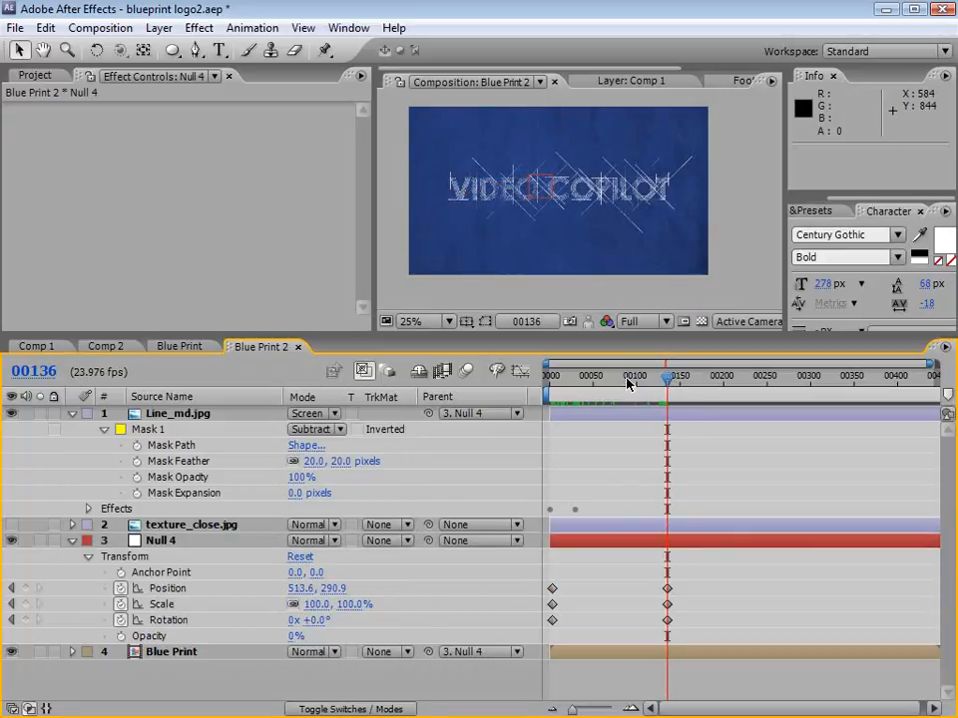
left_click(36, 75)
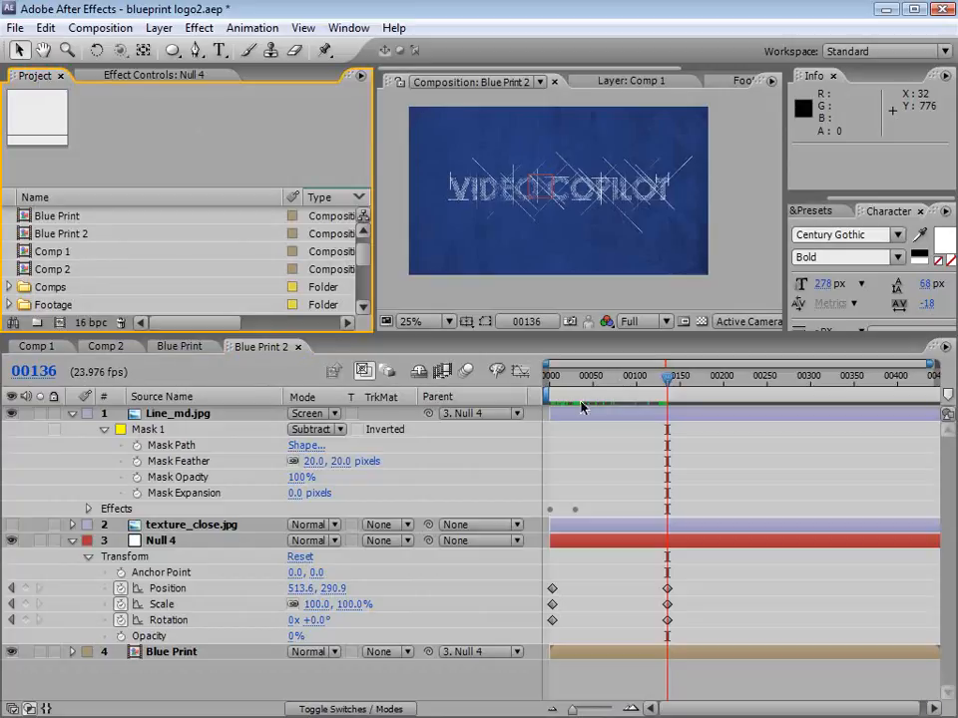
left_click_drag(560, 378, 551, 385)
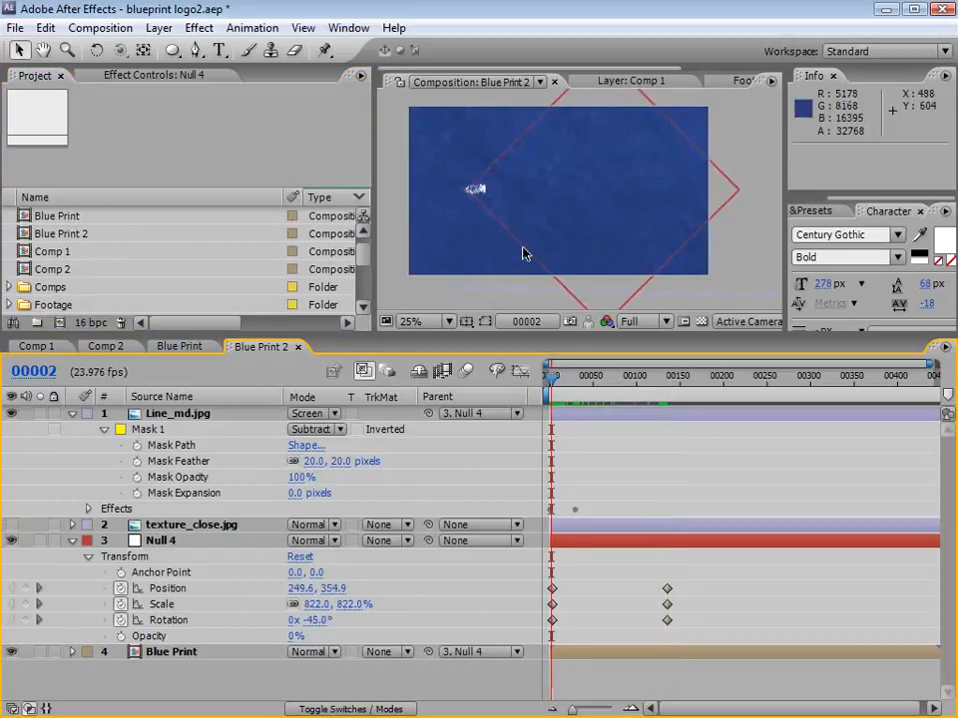
key("grave")
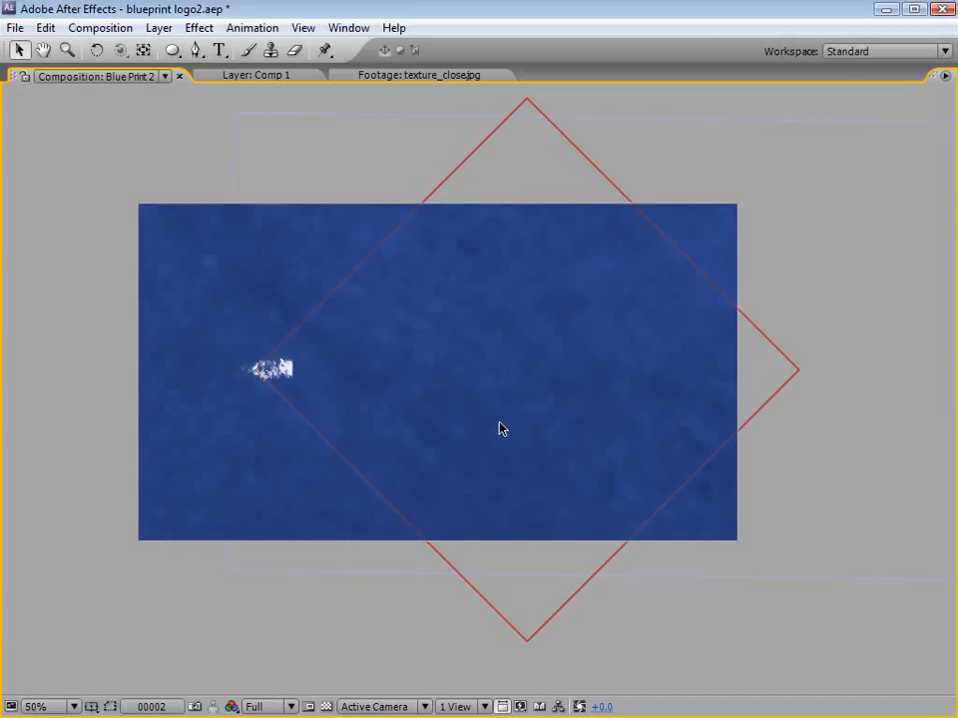
key("grave")
Step: Show texture_close.jpg in Overlay mode over the blueprint, shifted slightly left and down
left_click(208, 531)
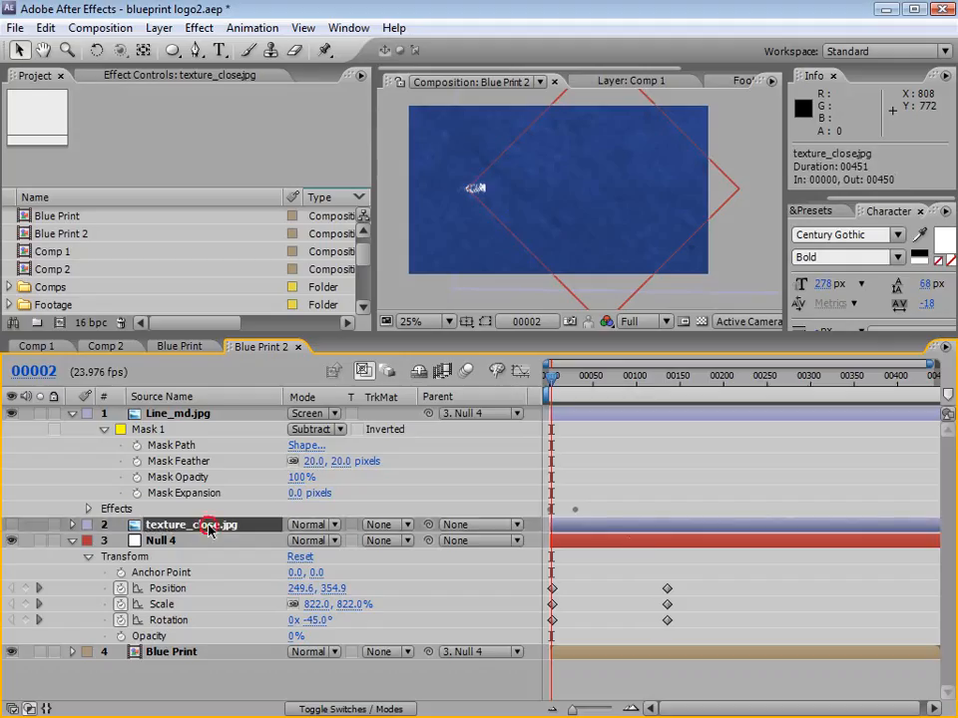
left_click(11, 526)
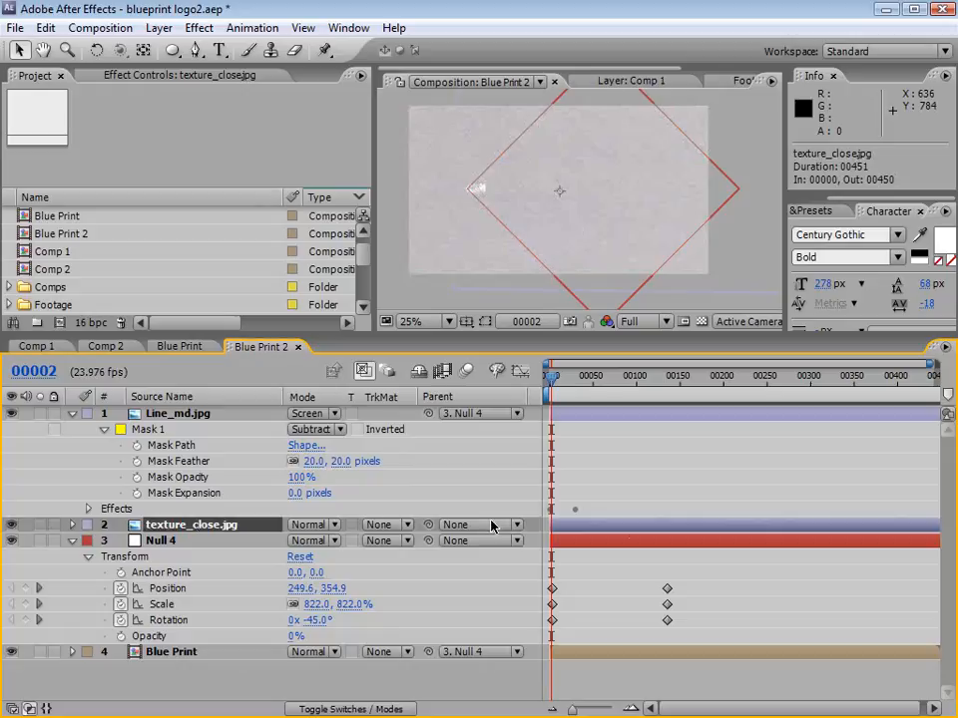
key("grave")
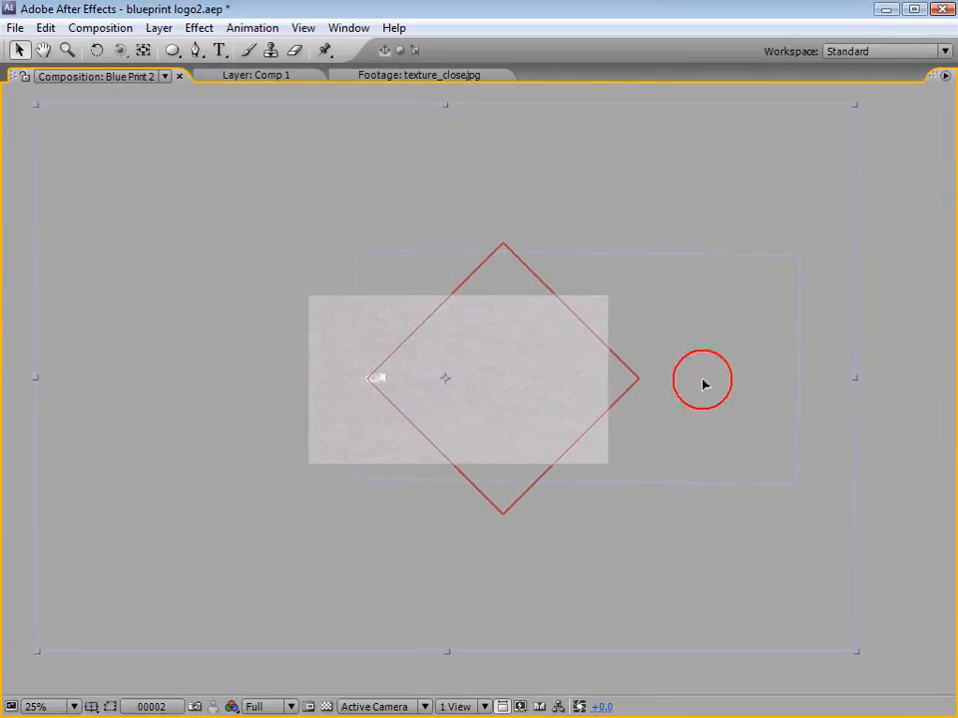
left_click_drag(703, 383, 693, 391)
key("grave")
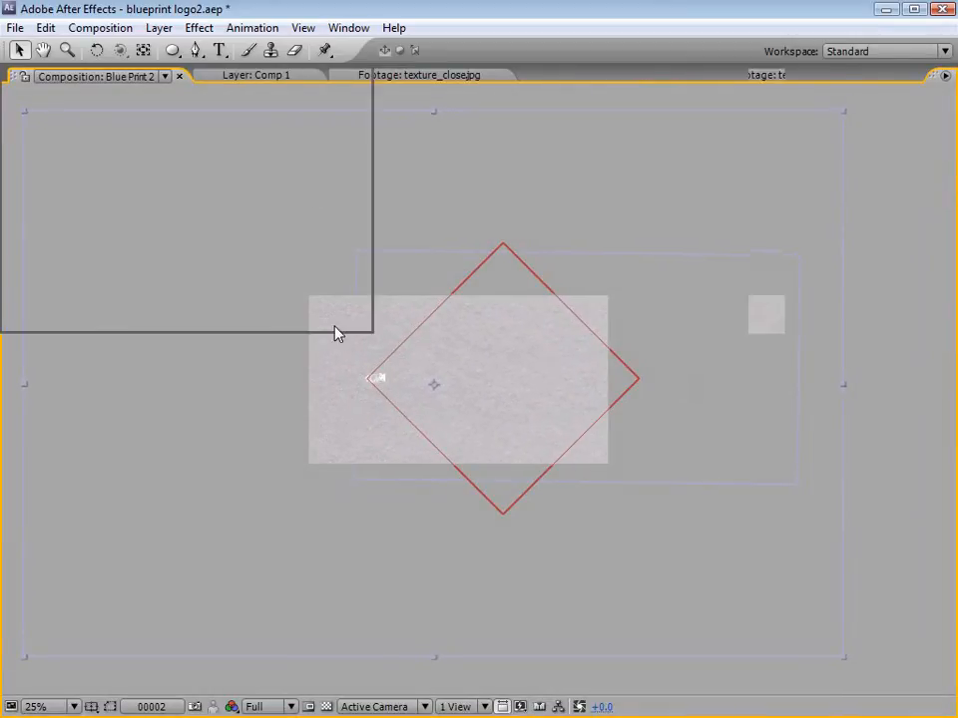
left_click(305, 525)
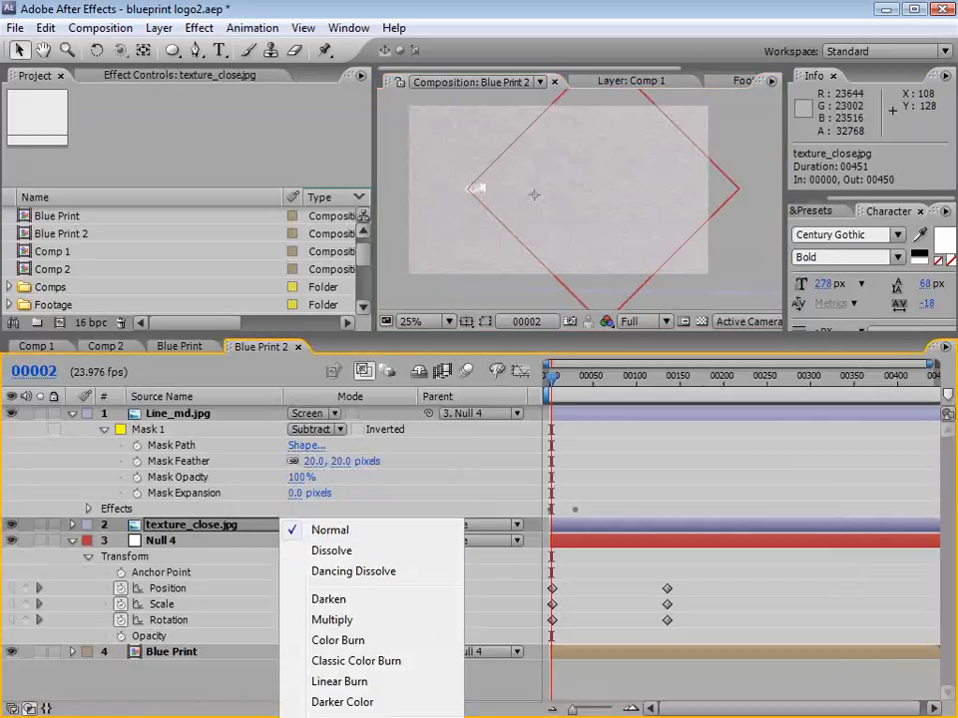
left_click(344, 717)
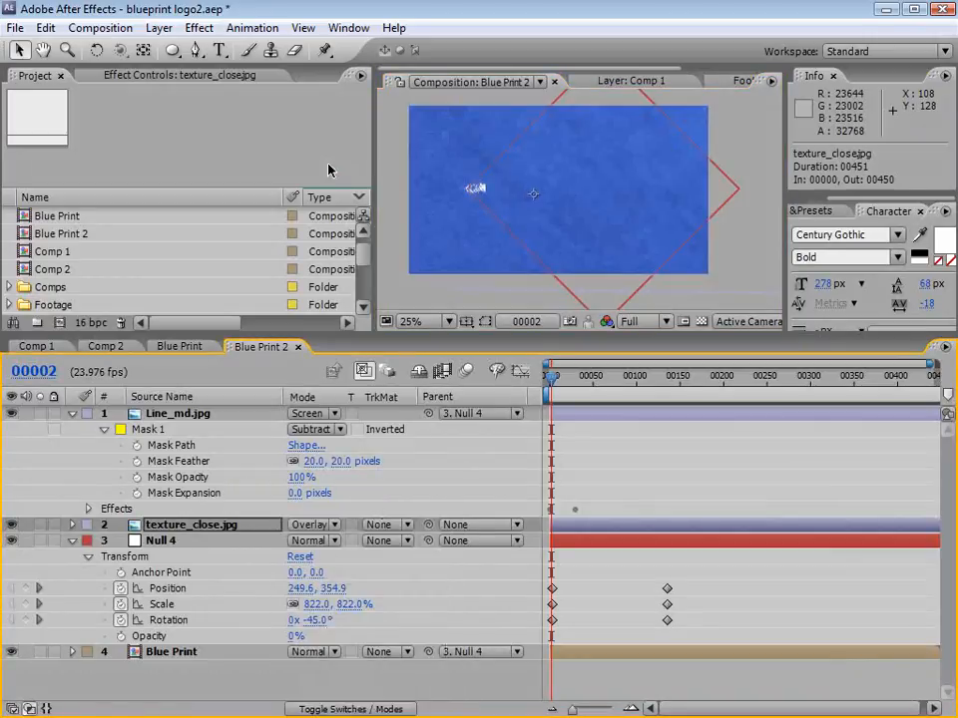
Step: Apply the Curves effect to texture_close.jpg and compare the blueprint with the texture layer hidden and shown
scroll(526, 202, "up", 2)
key("grave")
key("grave")
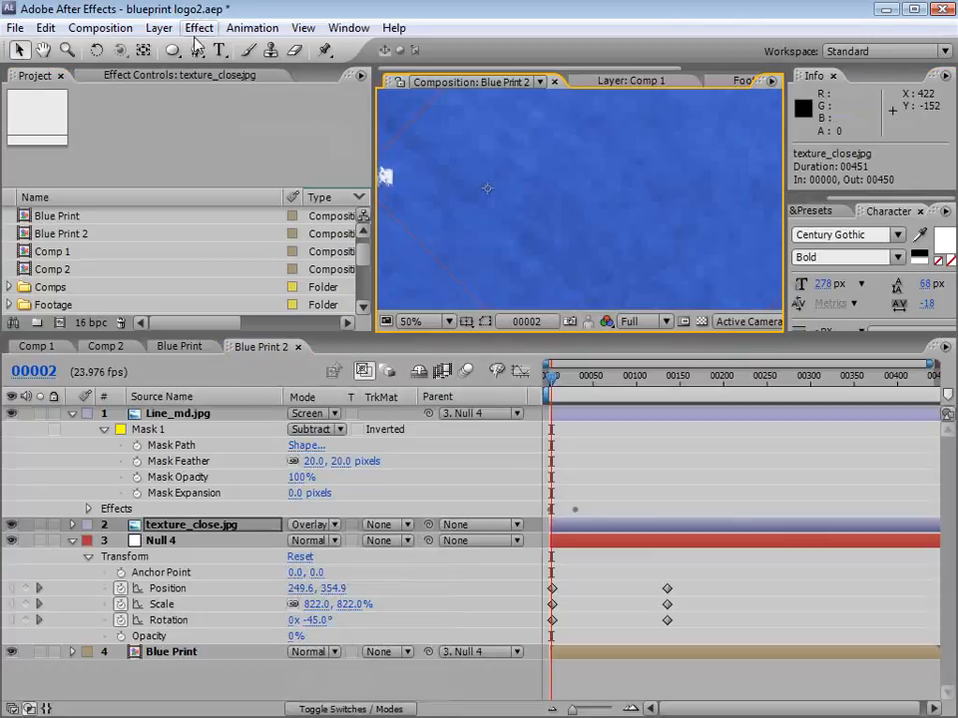
left_click(199, 28)
mouse_move(270, 198)
left_click(496, 508)
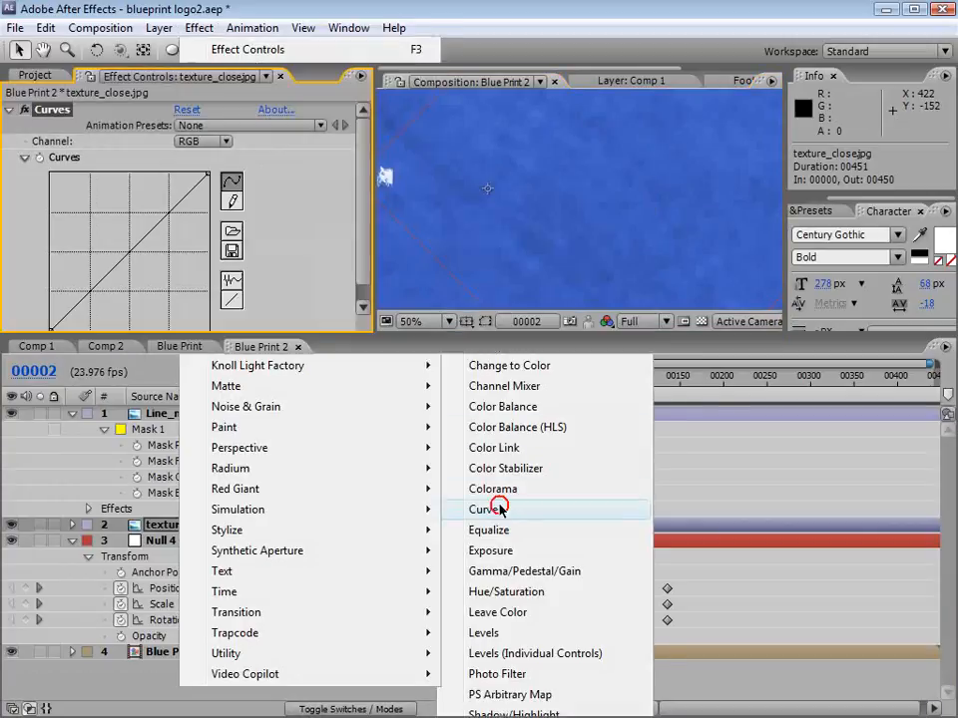
left_click(11, 524)
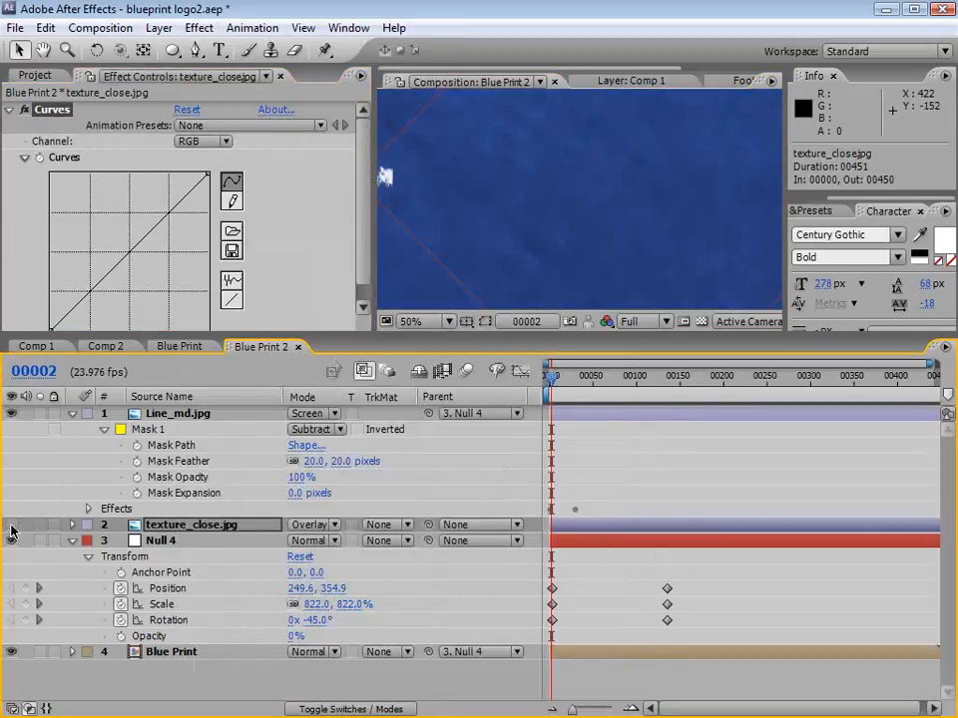
left_click(11, 525)
left_click(11, 525)
left_click(11, 524)
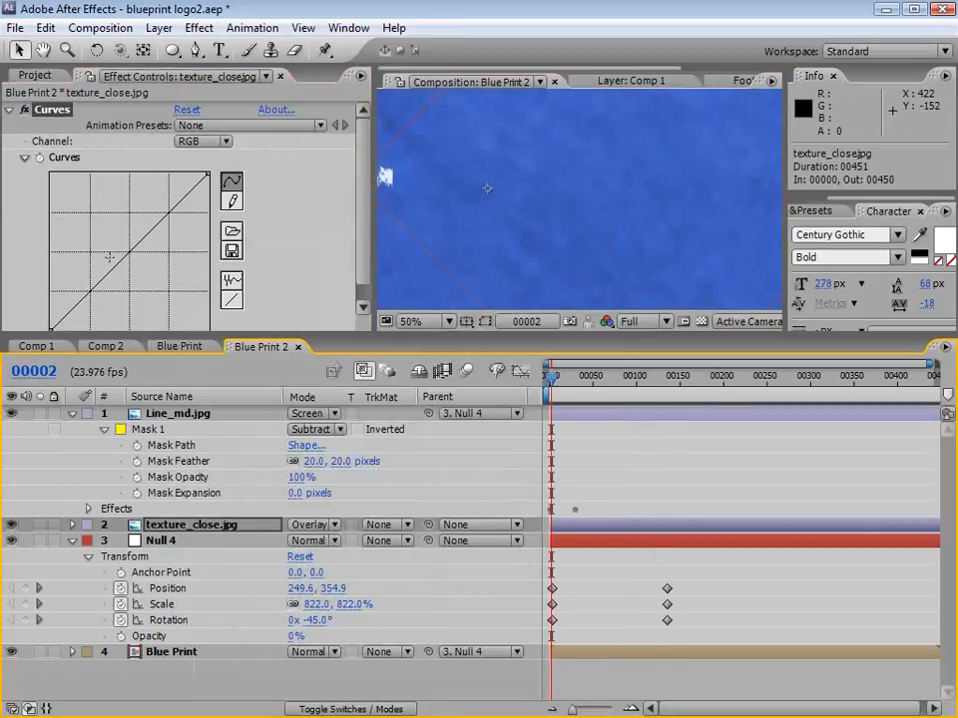
Step: Pull the midtones of texture_close.jpg's RGB curve down to darken it, checking against the background with the layer hidden and shown
left_click_drag(109, 258, 140, 277)
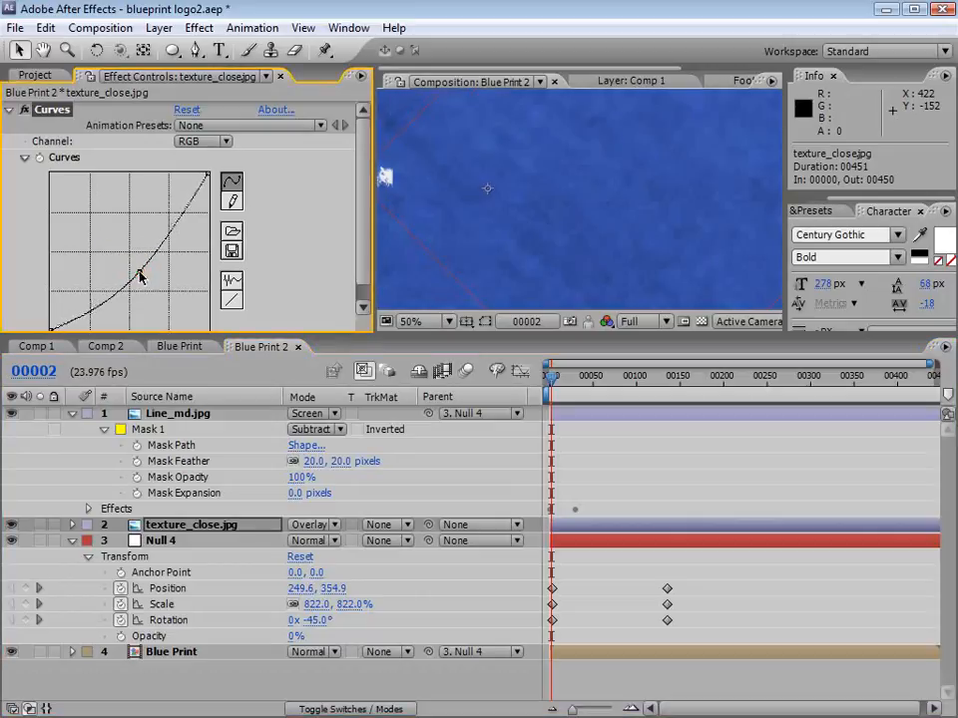
key("grave")
key("period")
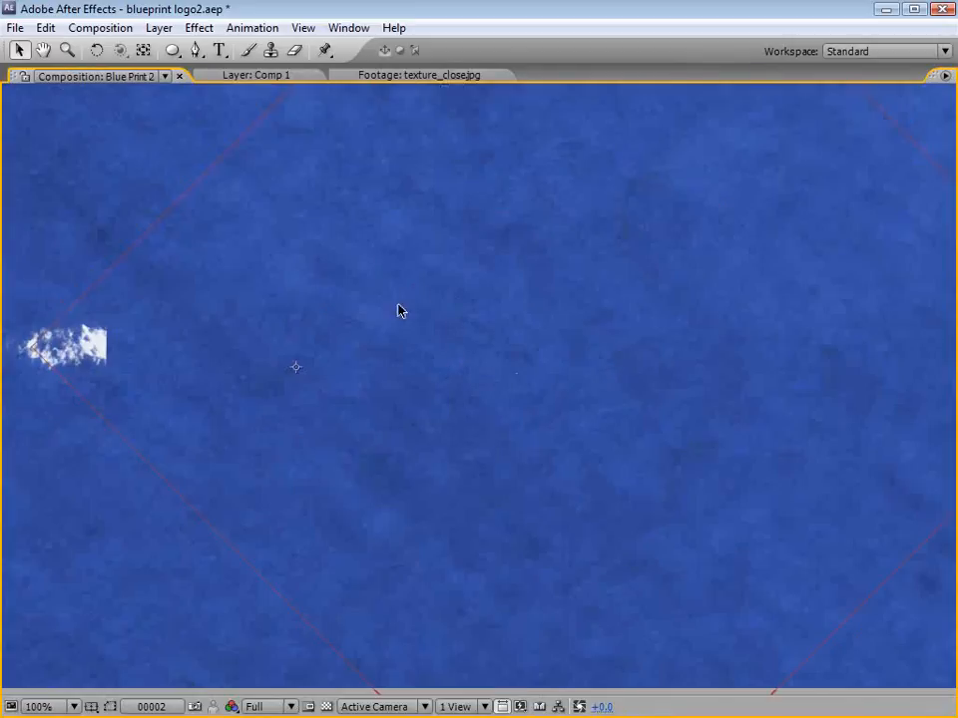
key("comma")
key("grave")
left_click(11, 525)
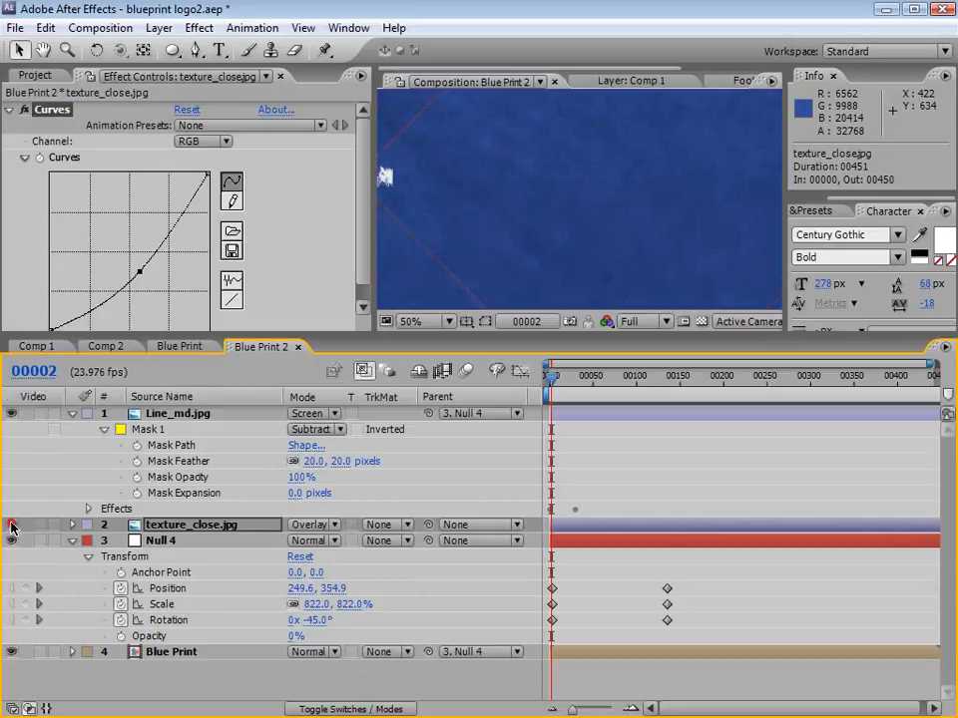
left_click(10, 525)
left_click(11, 524)
left_click(11, 525)
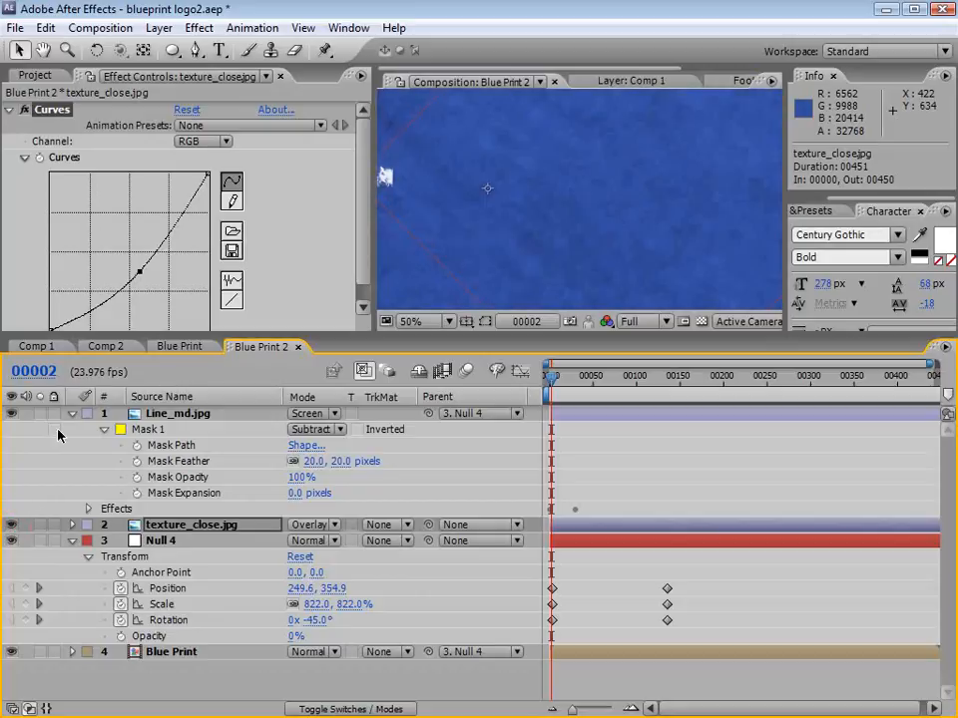
Step: Lower the white end of the RGB curve and its midpoint slightly, and inspect the darker texture in an enlarged composition view
left_click(145, 272)
left_click_drag(208, 174, 209, 190)
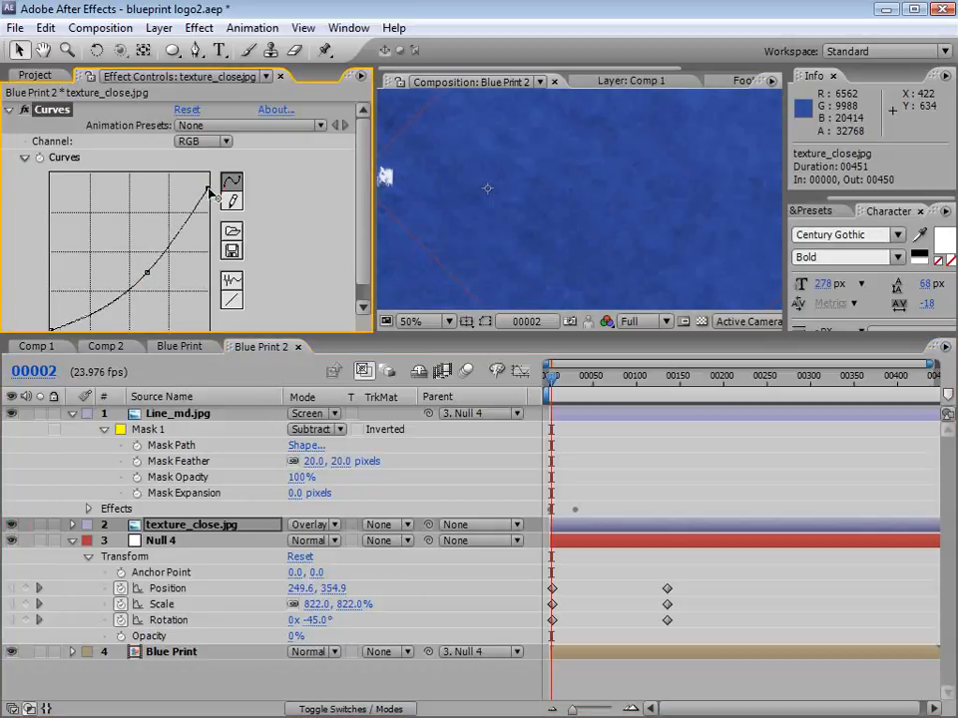
left_click(147, 272)
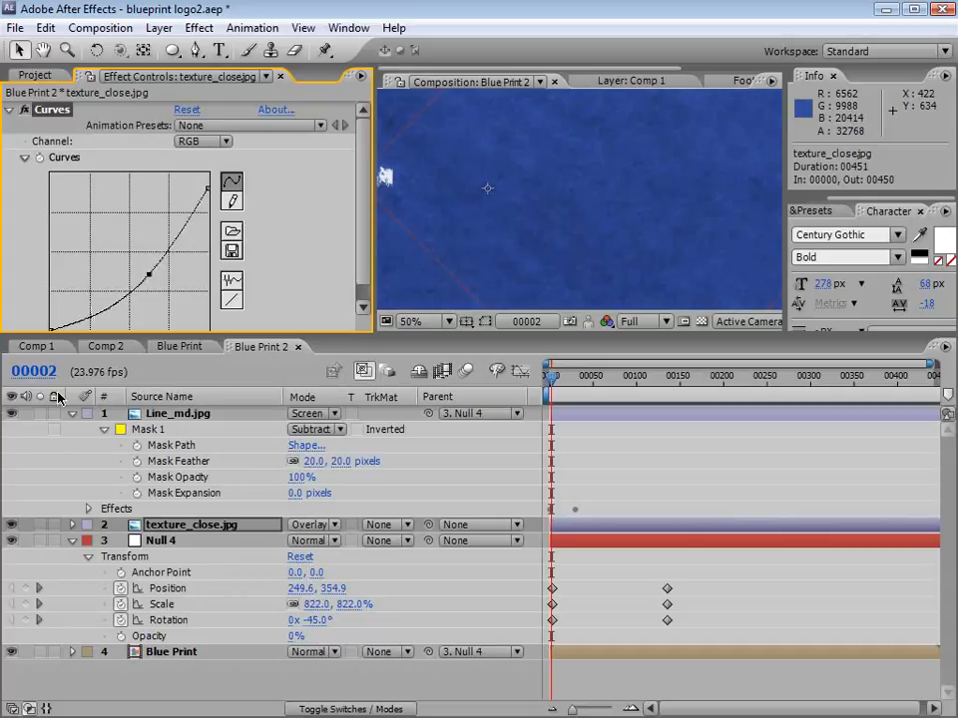
left_click(11, 524)
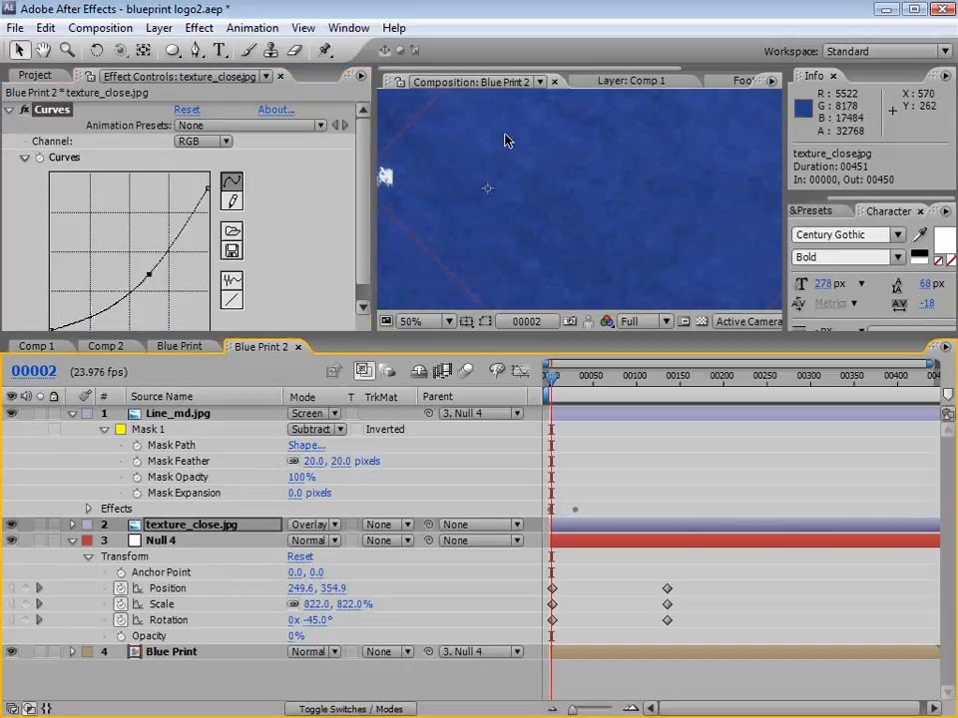
key("grave")
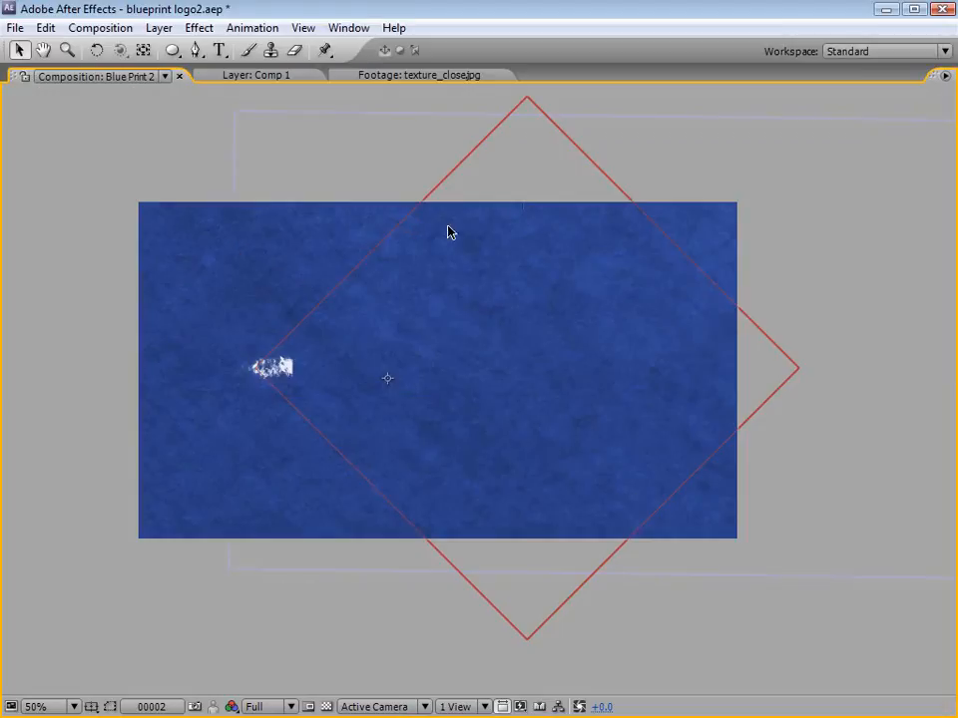
scroll(473, 287, "up", 1)
scroll(473, 287, "down", 1)
key("grave")
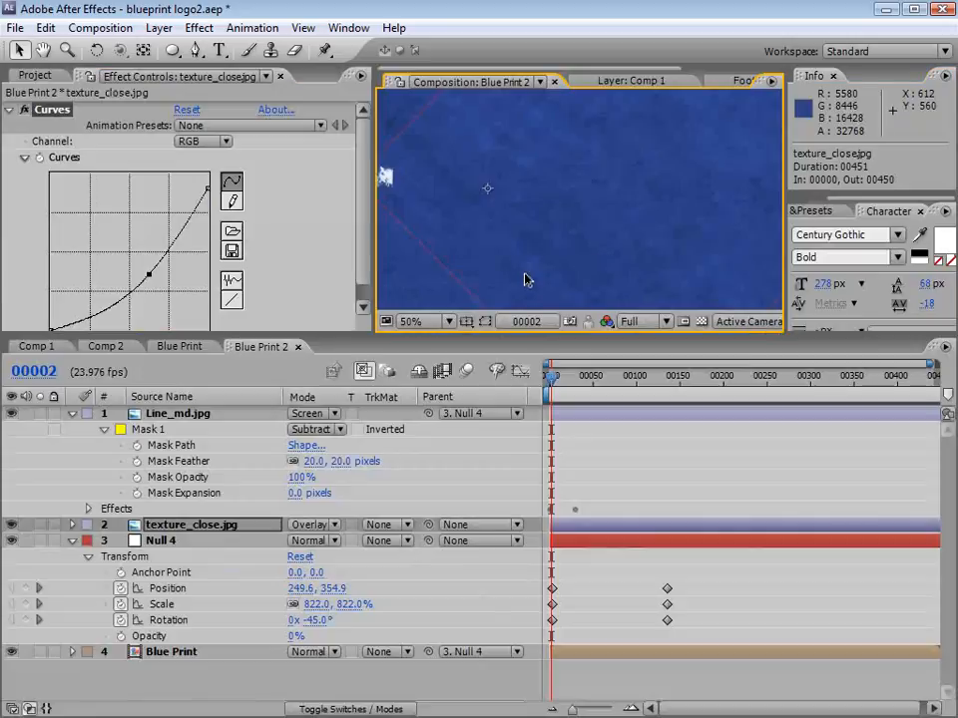
scroll(513, 256, "down", 1)
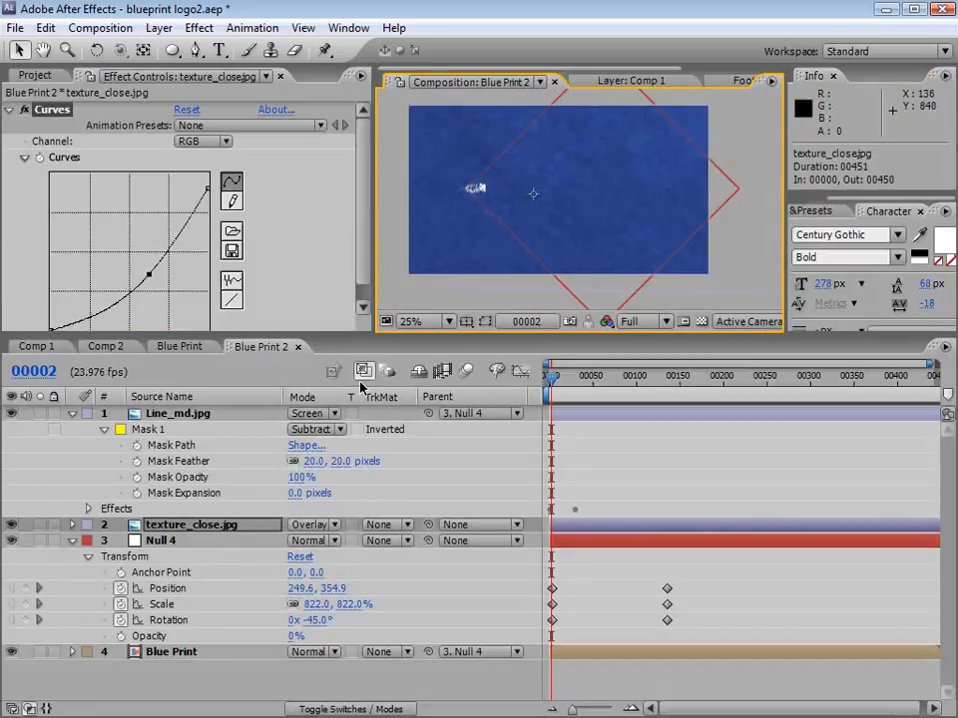
Step: Parent texture_close.jpg to Null 4 and inspect the texture's edges at frame 131 in an enlarged view
left_click_drag(428, 524, 170, 544)
left_click_drag(562, 378, 663, 380)
scroll(535, 185, "up", 1)
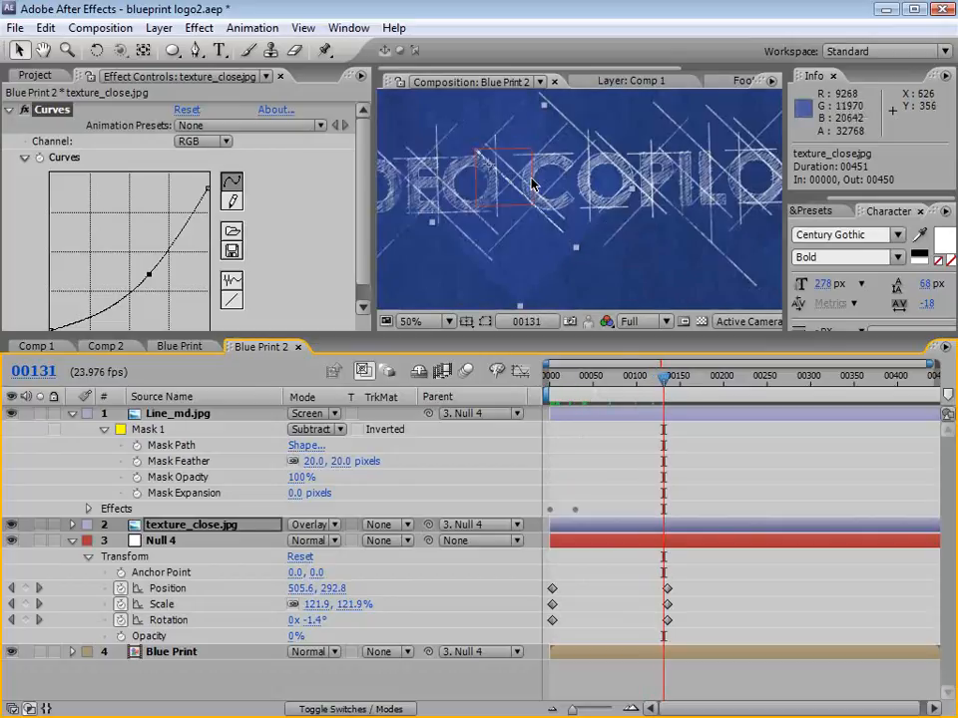
key("grave")
key("period")
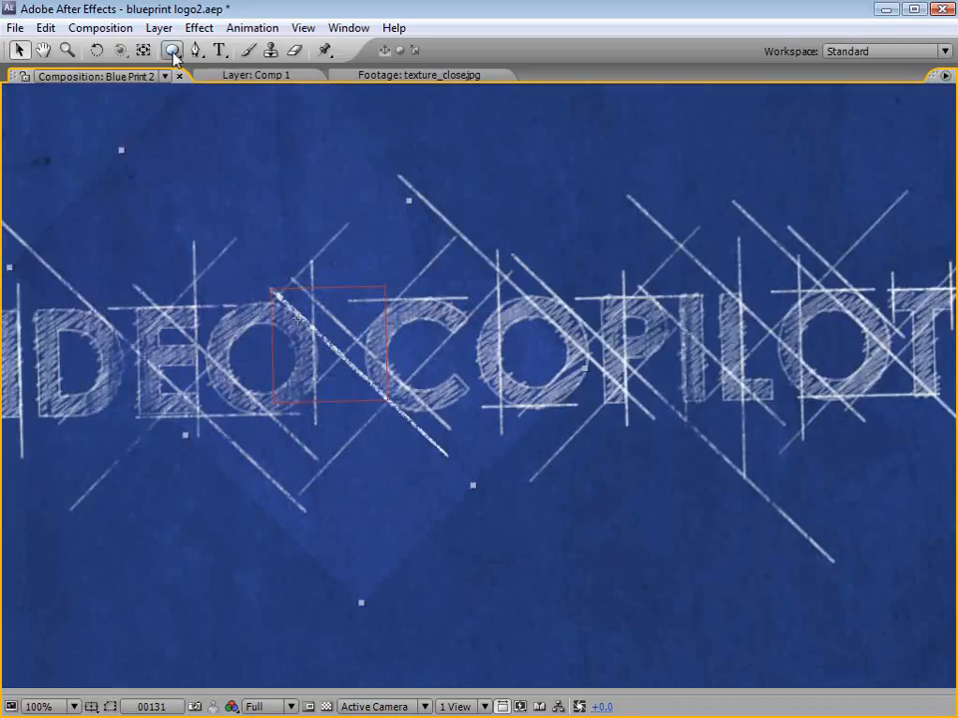
key("grave")
Step: Add a full-layer elliptical mask to texture_close.jpg and check its edge over the lettering
left_click(170, 526)
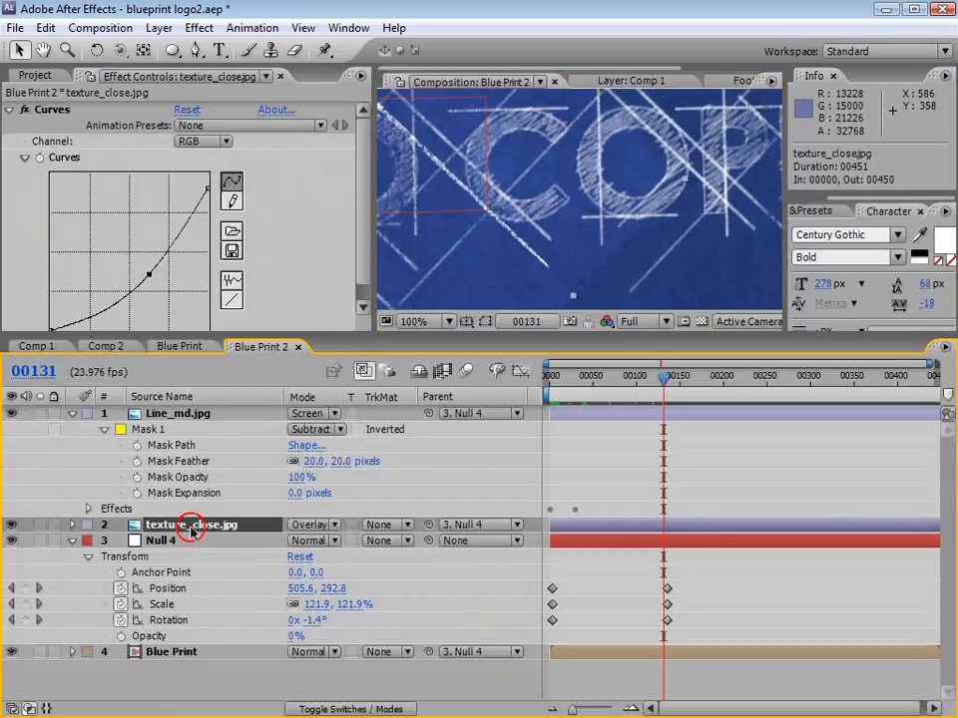
double_click(173, 50)
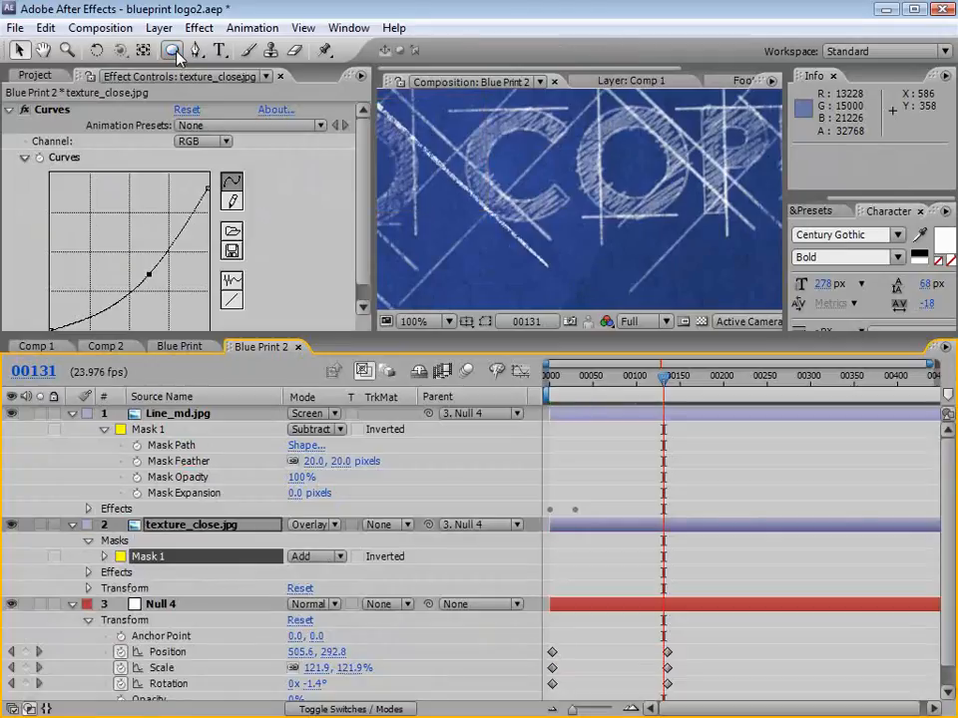
key("grave")
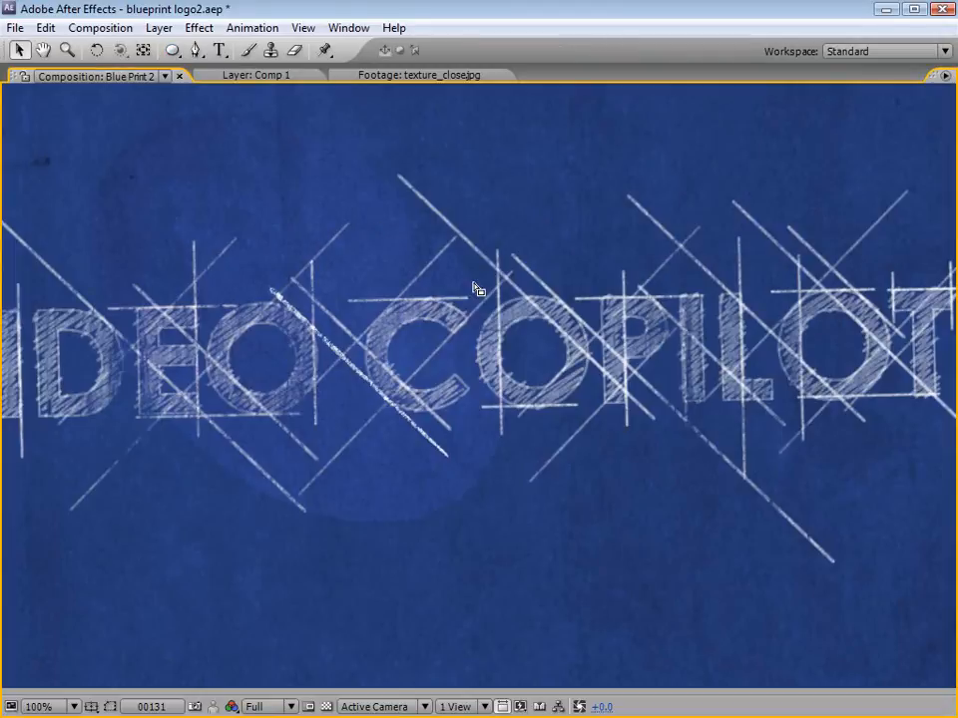
key("grave")
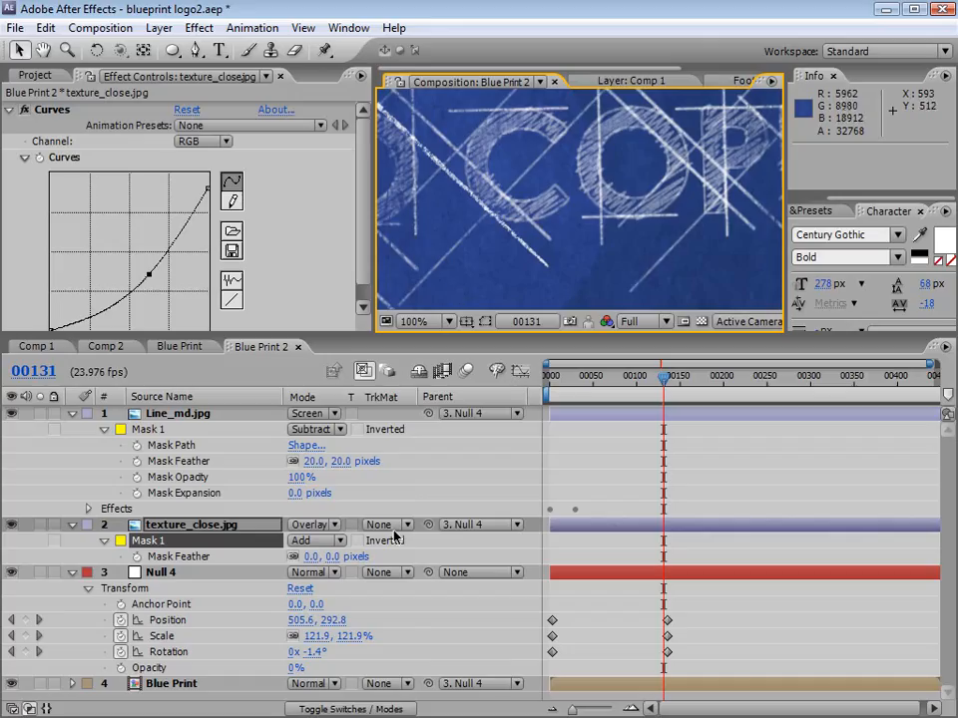
Step: Set the Mask Feather of texture_close.jpg's elliptical mask to 241 pixels and hide the layer controls in the composition view
left_click(177, 527)
key("f")
left_click(72, 525)
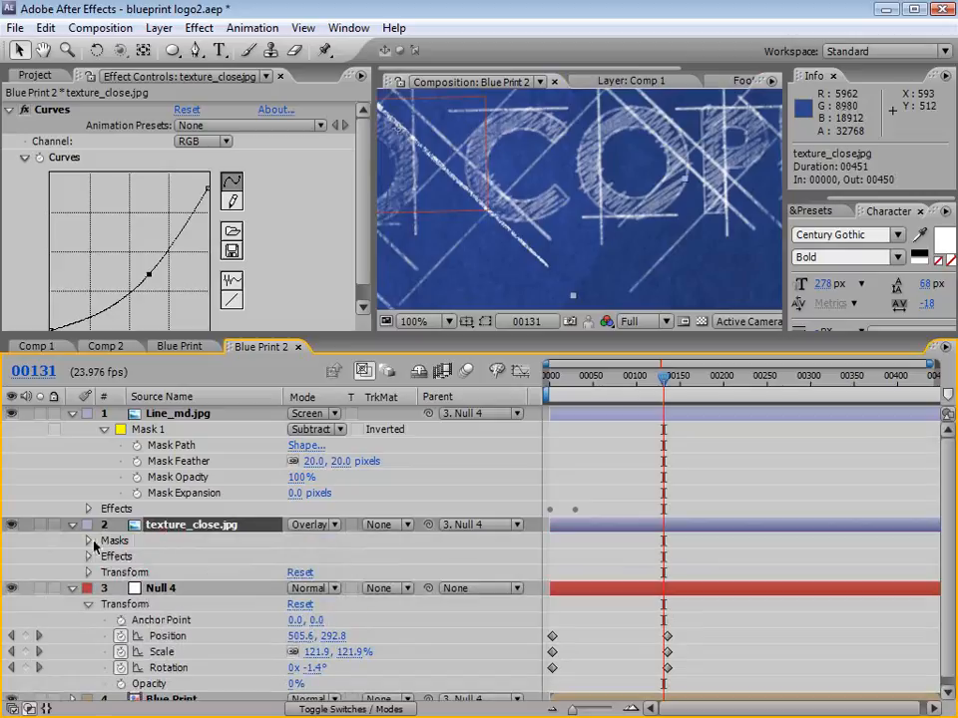
left_click(88, 539)
left_click(104, 556)
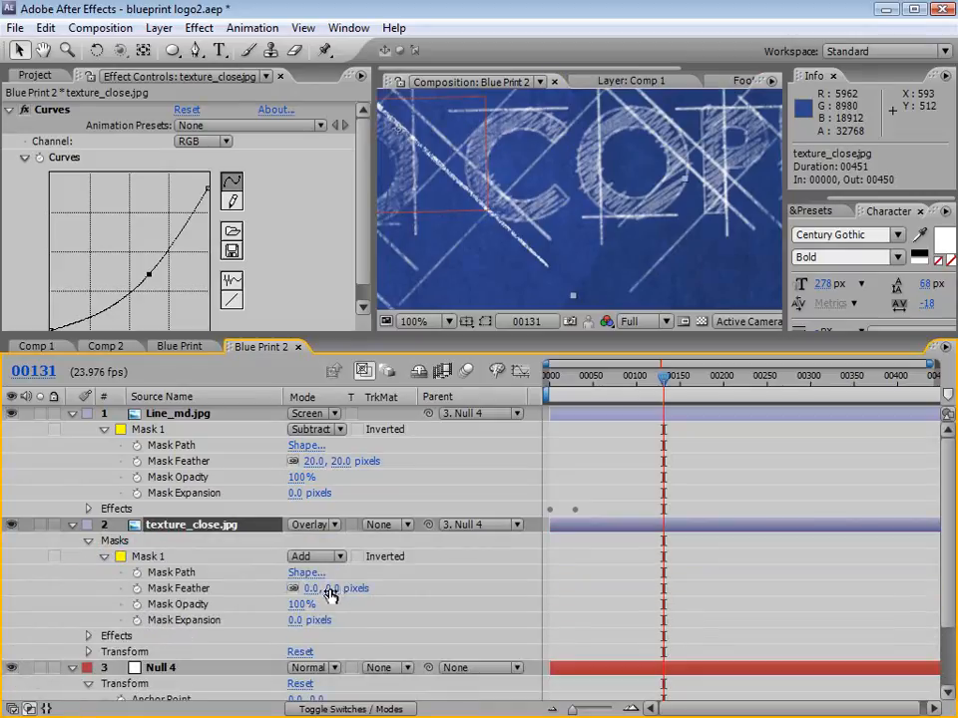
left_click_drag(330, 593, 457, 589)
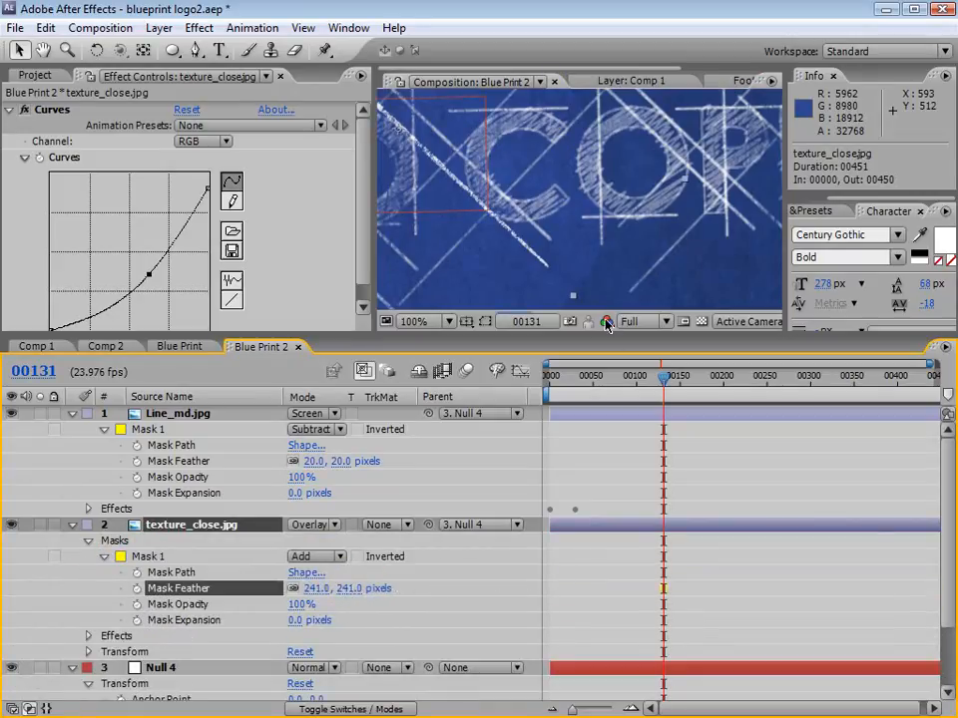
key("ctrl+shift+h")
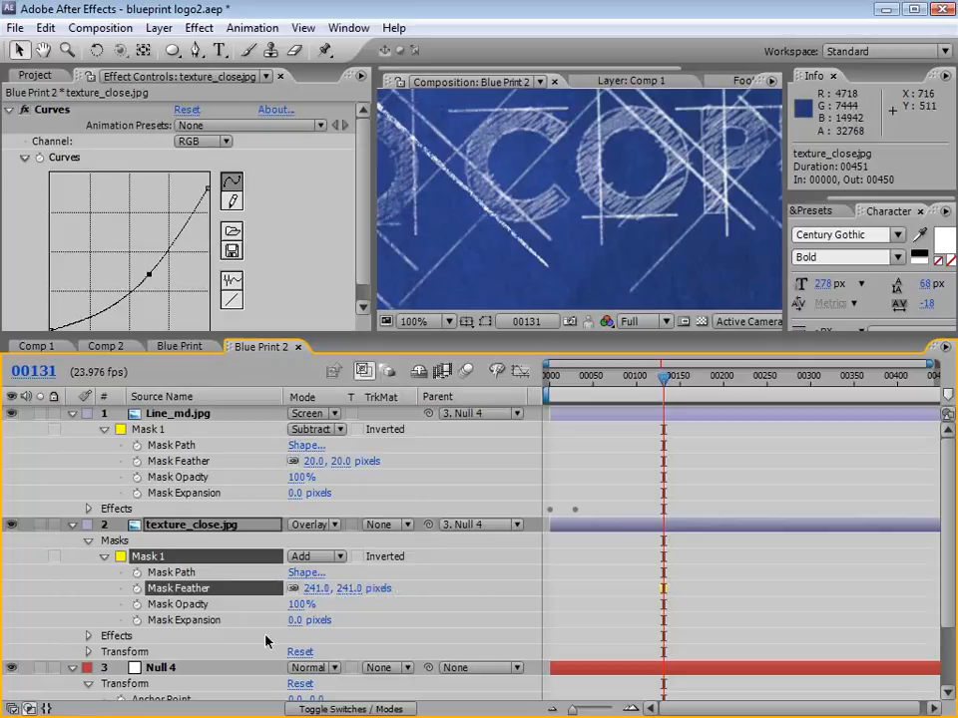
Step: Set texture_close.jpg's Mask Expansion to -200 pixels and solo the layer to examine the whole mask shape
left_click(312, 622)
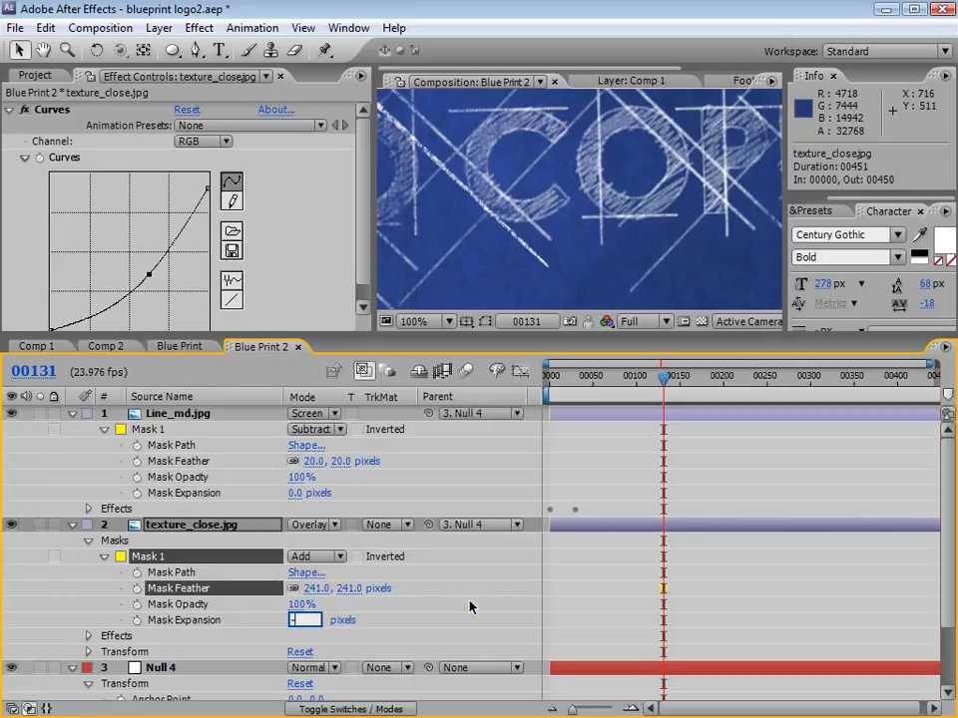
key("Return")
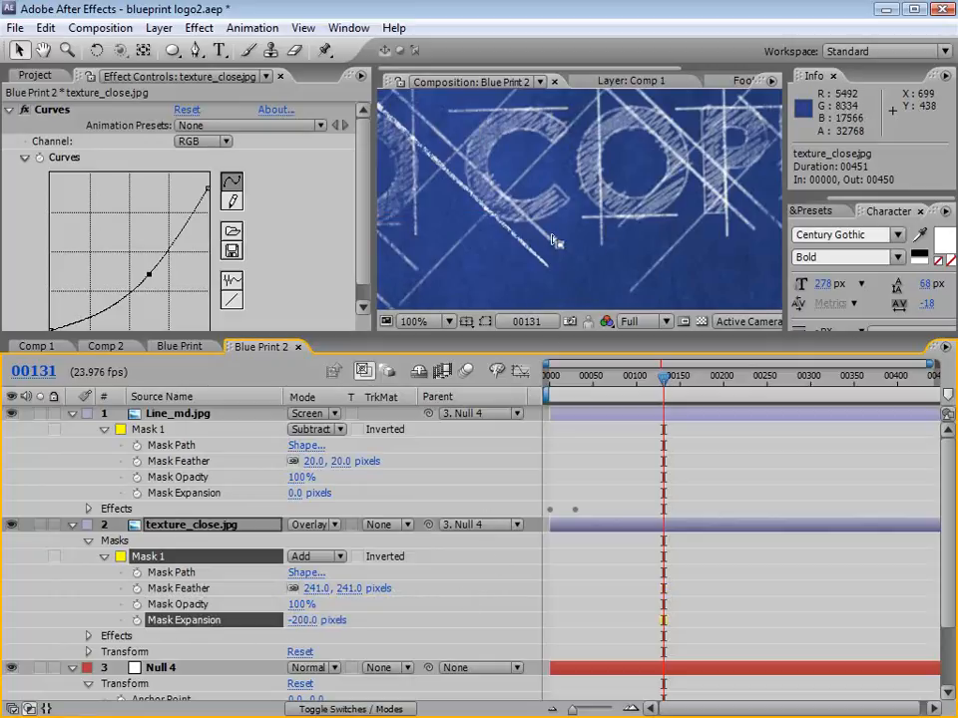
left_click(40, 525)
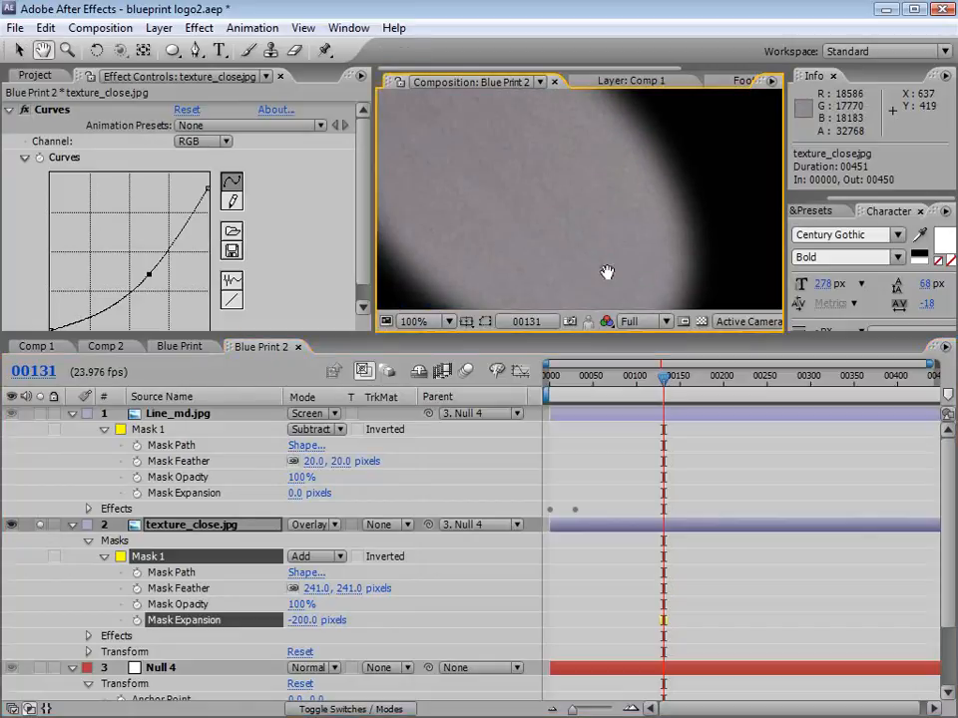
key("grave")
key("comma")
key("grave")
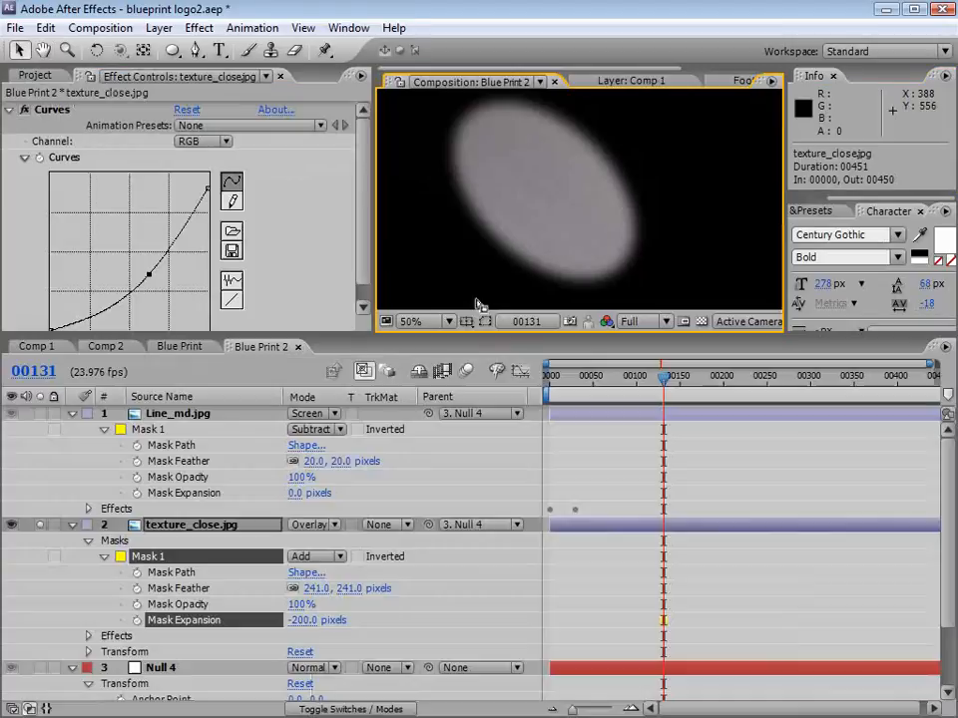
Step: Increase texture_close.jpg's Mask Feather to 345 pixels, unsolo the layer and check the blend across the whole composition
left_click_drag(320, 589, 436, 578)
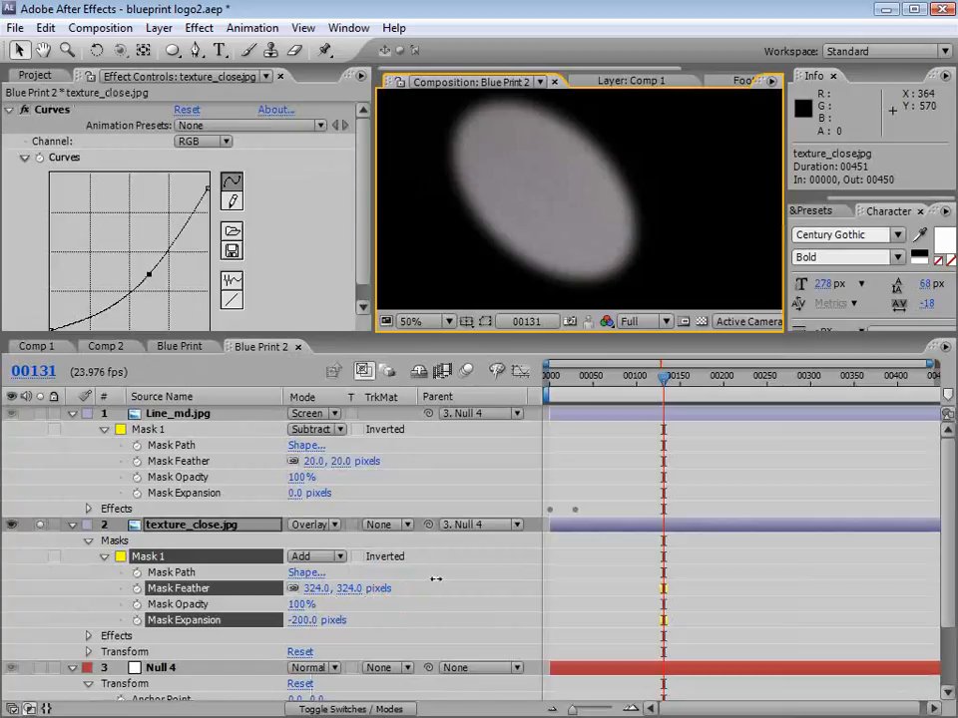
left_click(568, 557)
left_click(40, 529)
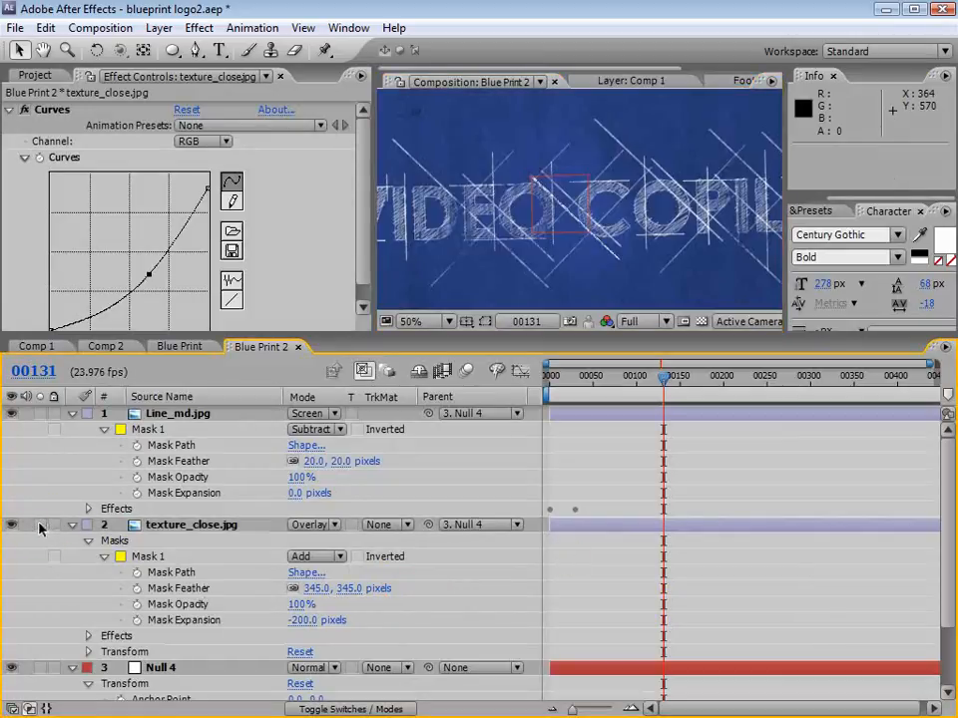
key("grave")
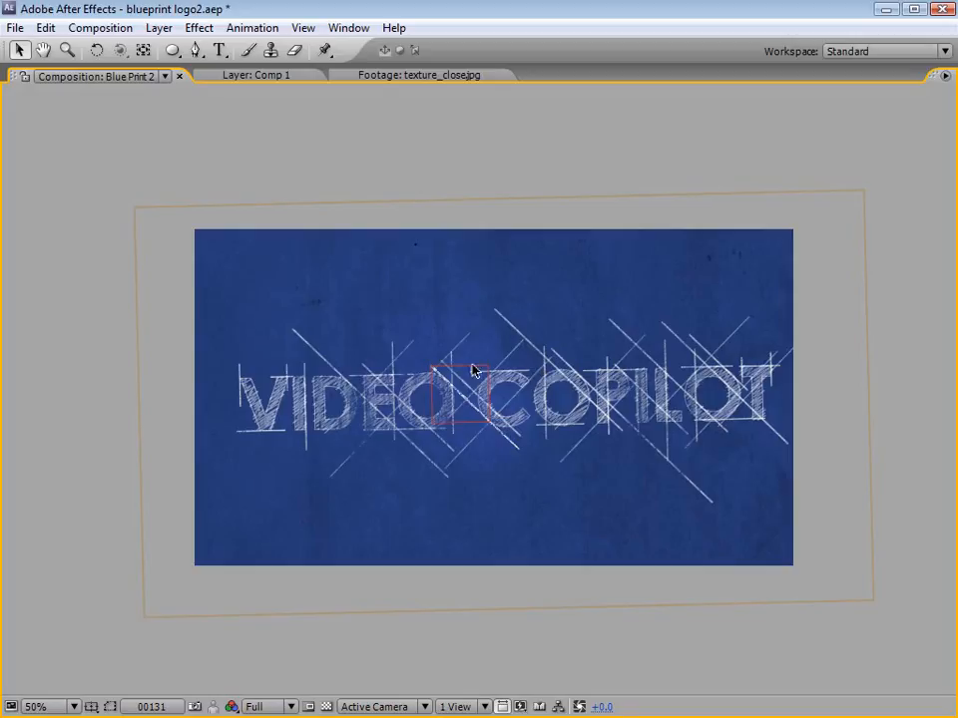
key("grave")
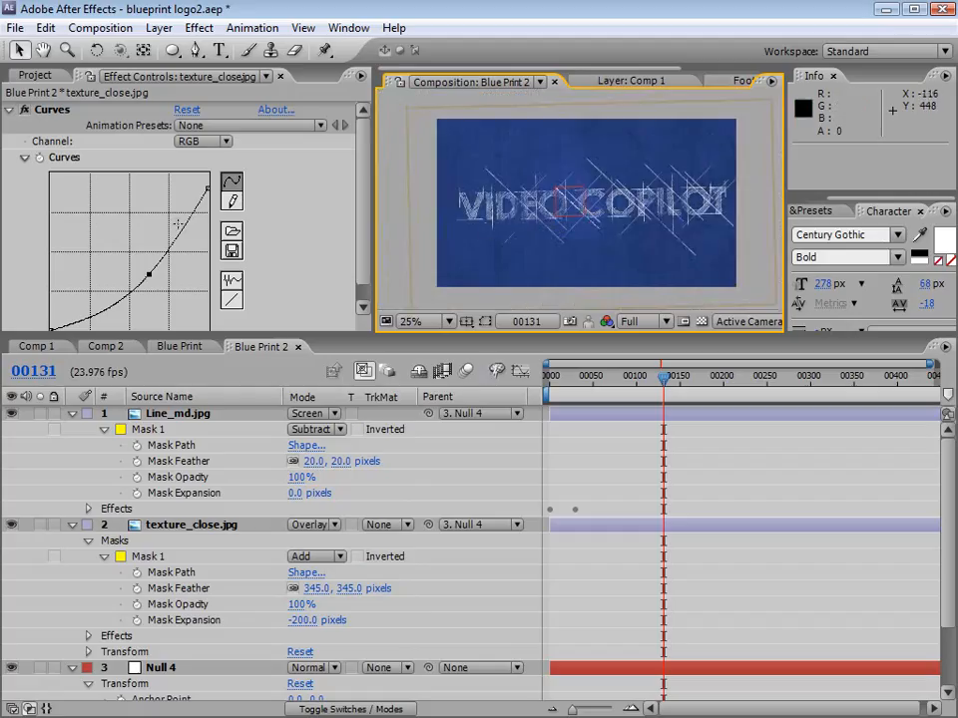
Step: Nudge the midpoint of texture_close.jpg's RGB curve slightly lower to match the surrounding blueprint
left_click(150, 273)
left_click_drag(151, 273, 152, 275)
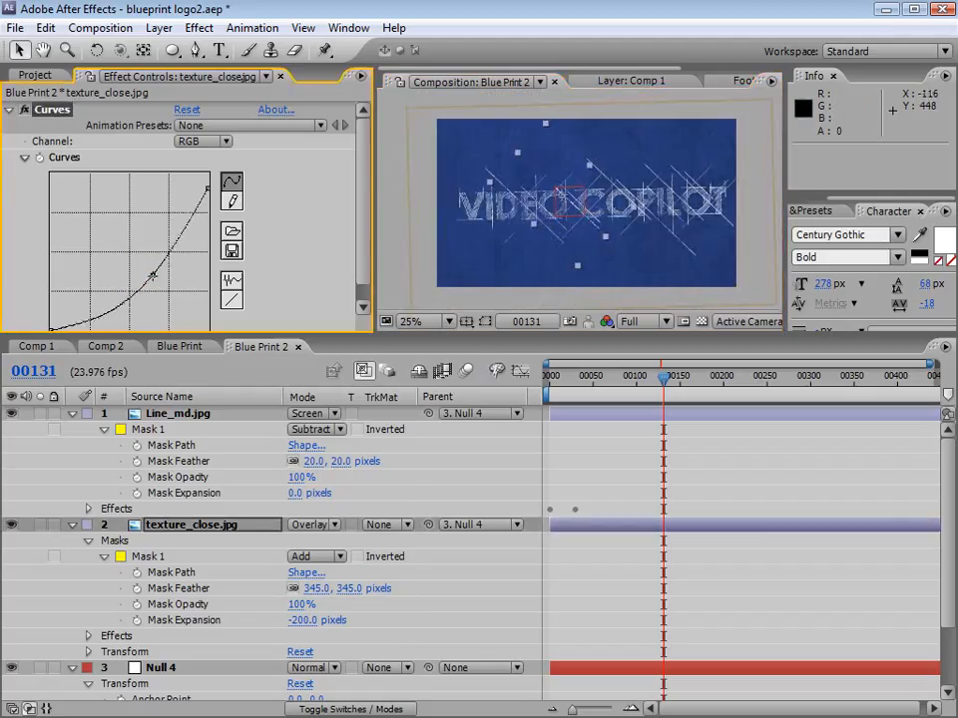
left_click(575, 454)
Step: Collapse the properties of all four layers and enlarge the composition viewing area above the timeline
left_click(164, 413)
key("ctrl+a")
left_click(72, 414)
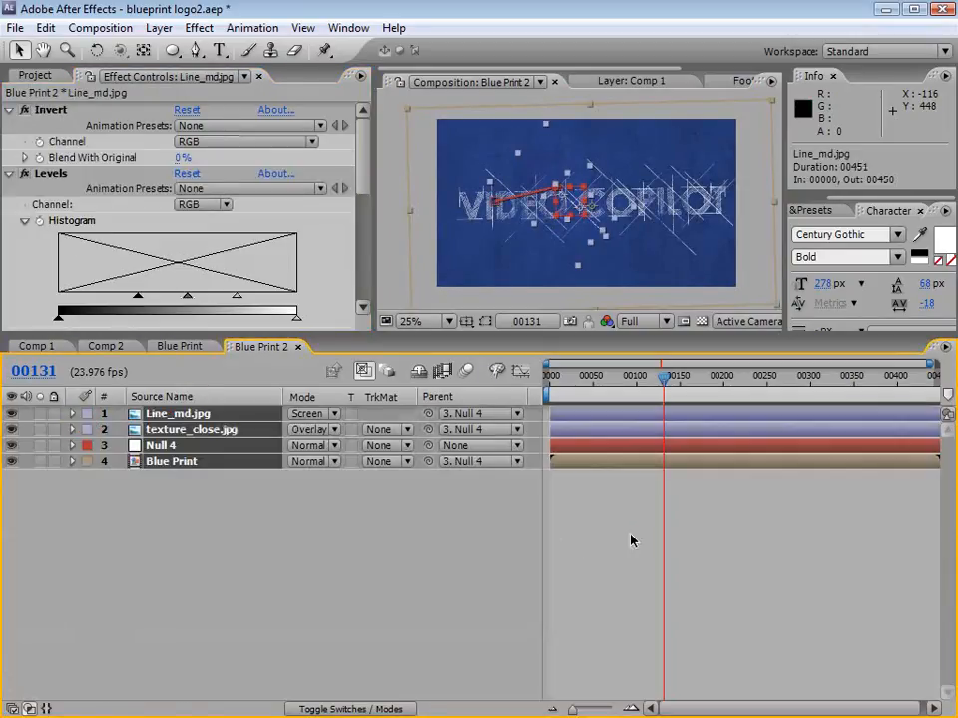
left_click(630, 541)
left_click_drag(521, 336, 515, 473)
scroll(553, 300, "up", 2)
key("space")
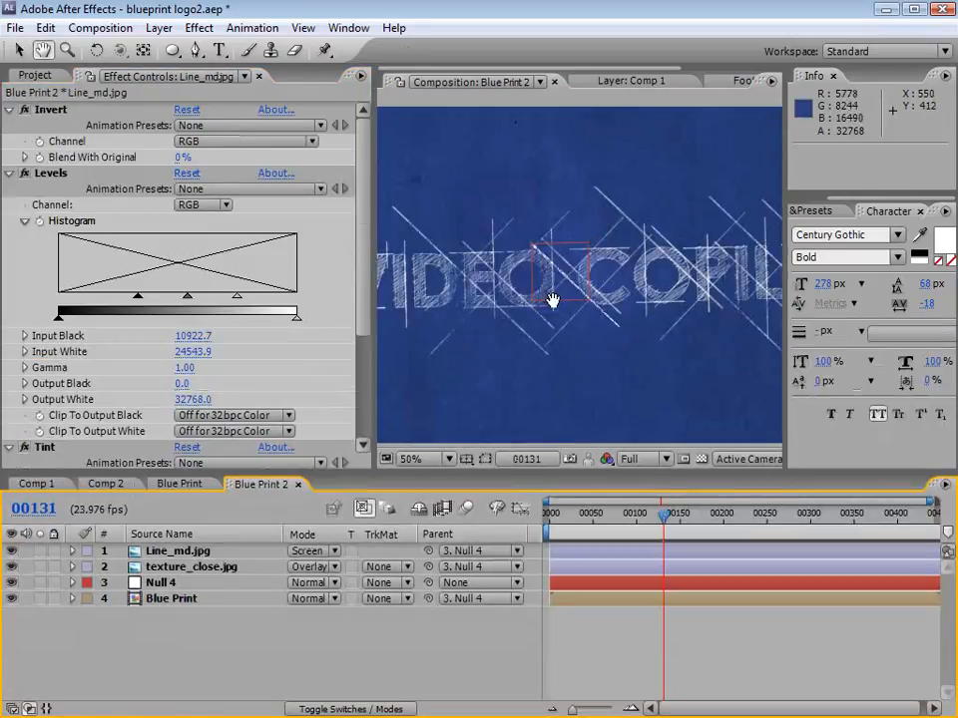
Step: Widen the composition viewing area and reposition the view to see most of the VIDEO COPILOT title
left_click_drag(553, 300, 588, 353)
left_click_drag(377, 331, 161, 333)
key("space")
left_click_drag(602, 301, 516, 310)
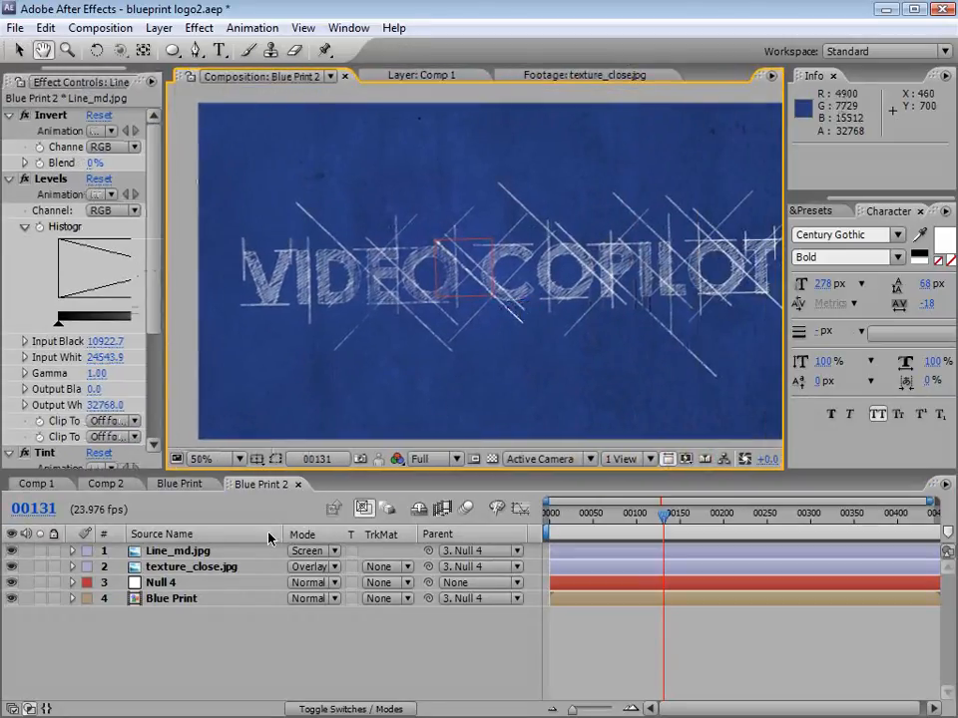
Step: Hide Line_md.jpg and texture_close.jpg, reveal Null 4's keyframed properties and go to frame 0
left_click(161, 583)
key("u")
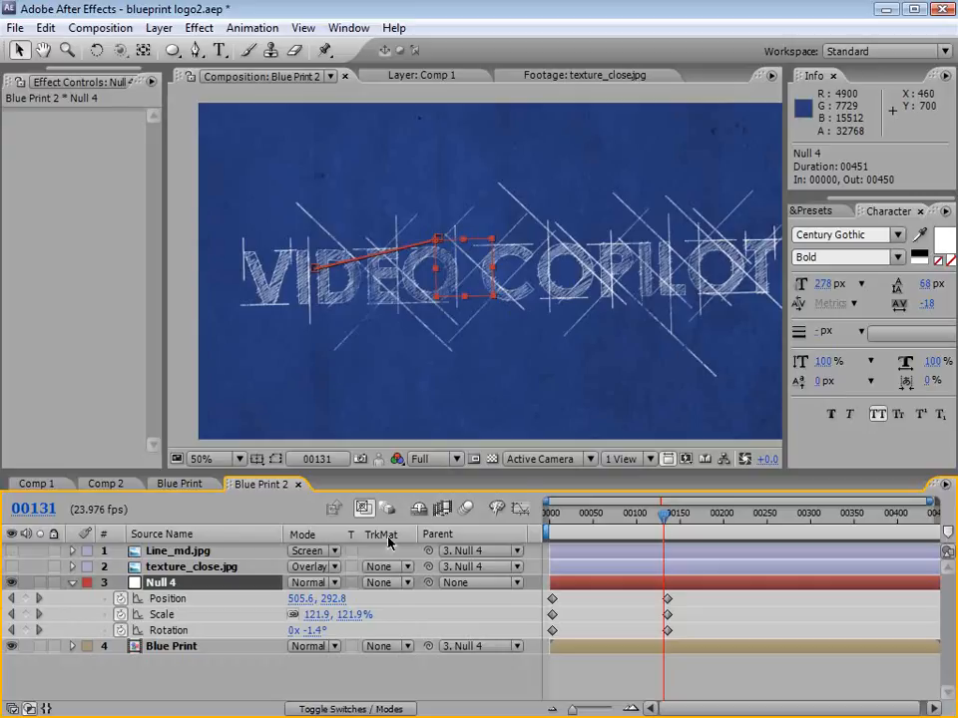
left_click_drag(638, 519, 547, 526)
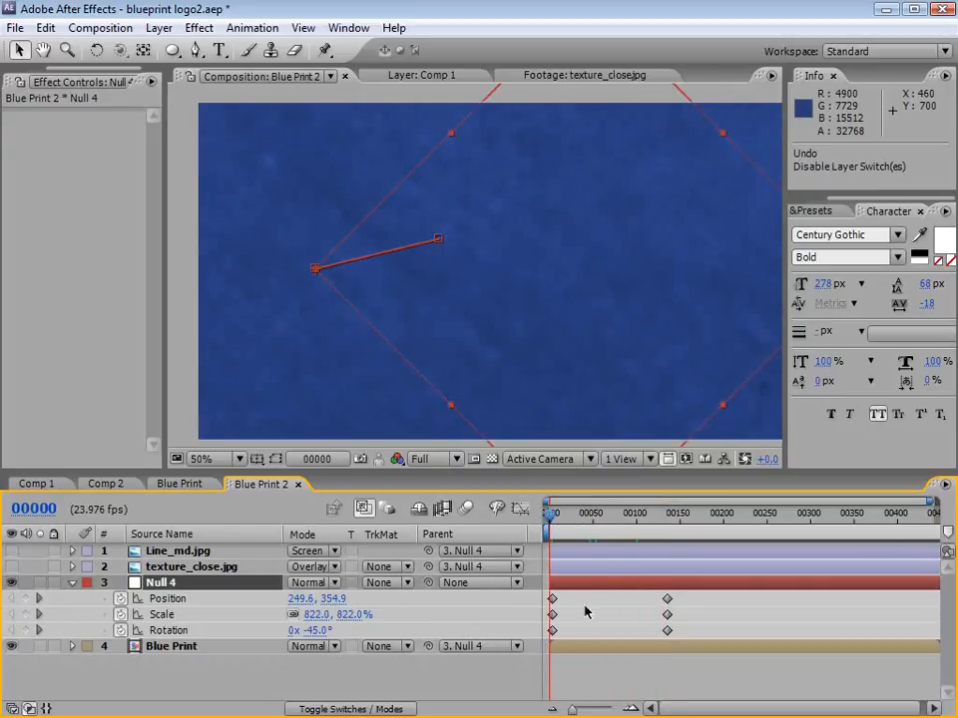
Step: Ease Null 4's Rotation keyframes and lengthen the first keyframe's outgoing influence in the Graph Editor for a slower start
key("equal")
key("equal")
left_click(170, 631)
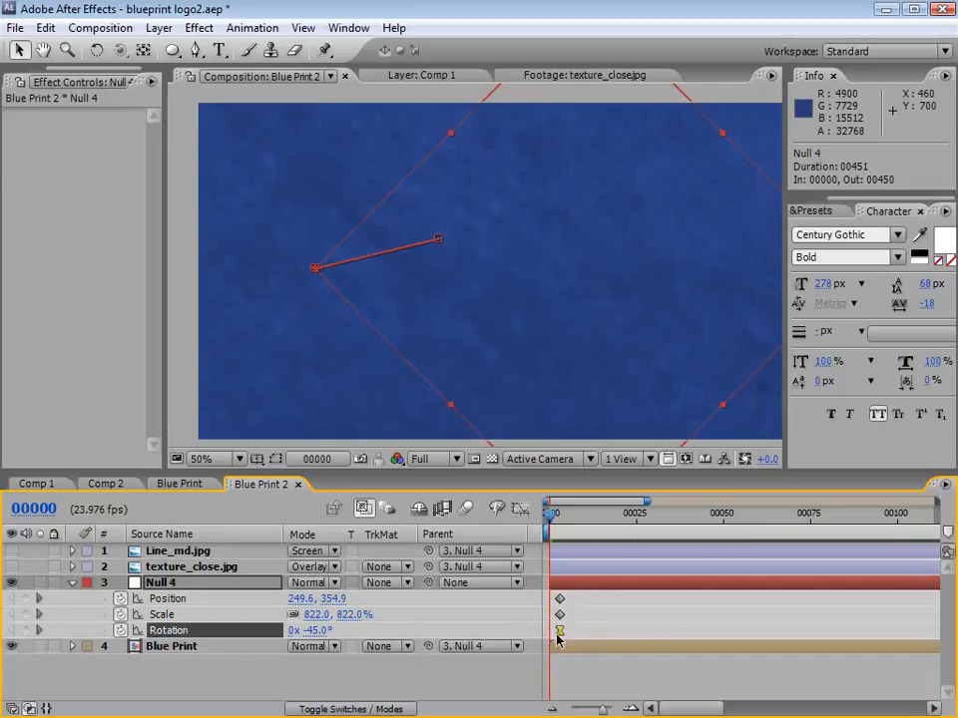
left_click(522, 510)
left_click_drag(524, 474, 523, 357)
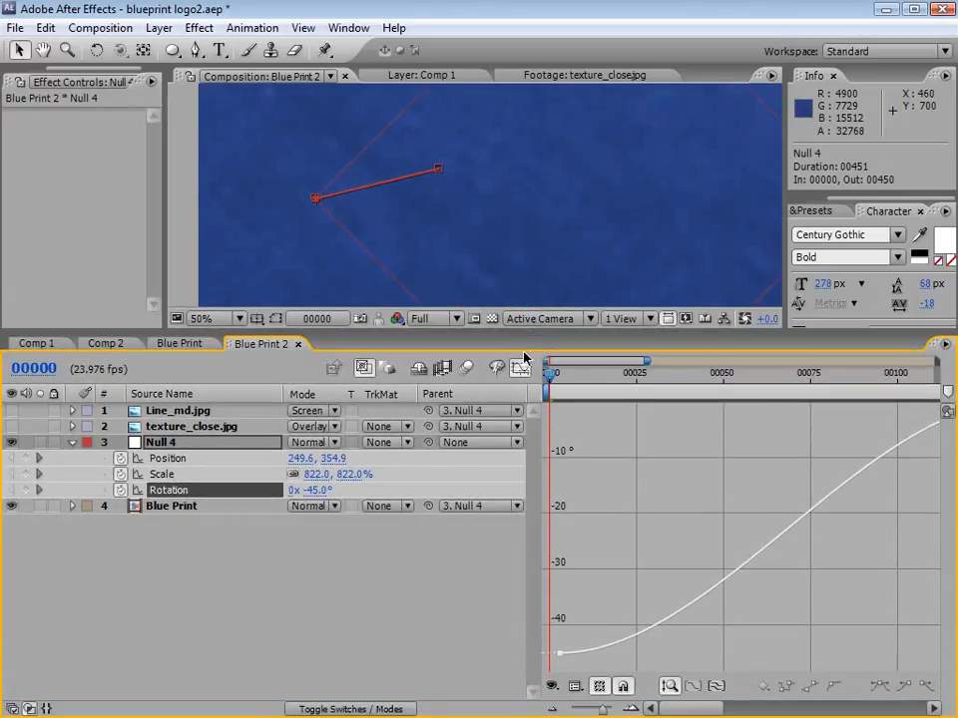
left_click(557, 651)
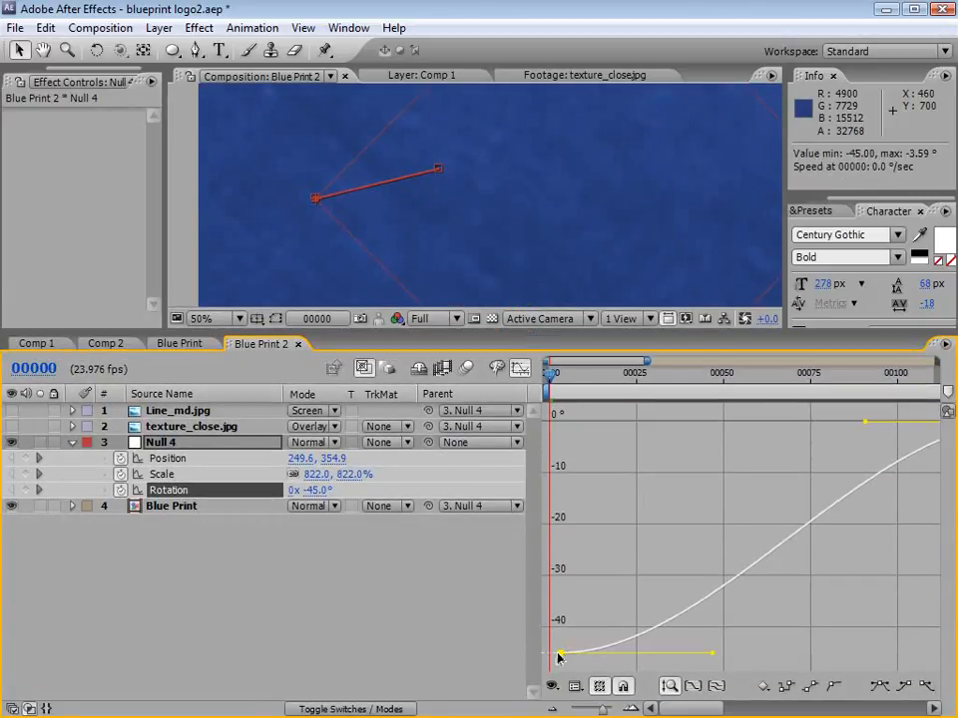
left_click_drag(714, 655, 828, 655)
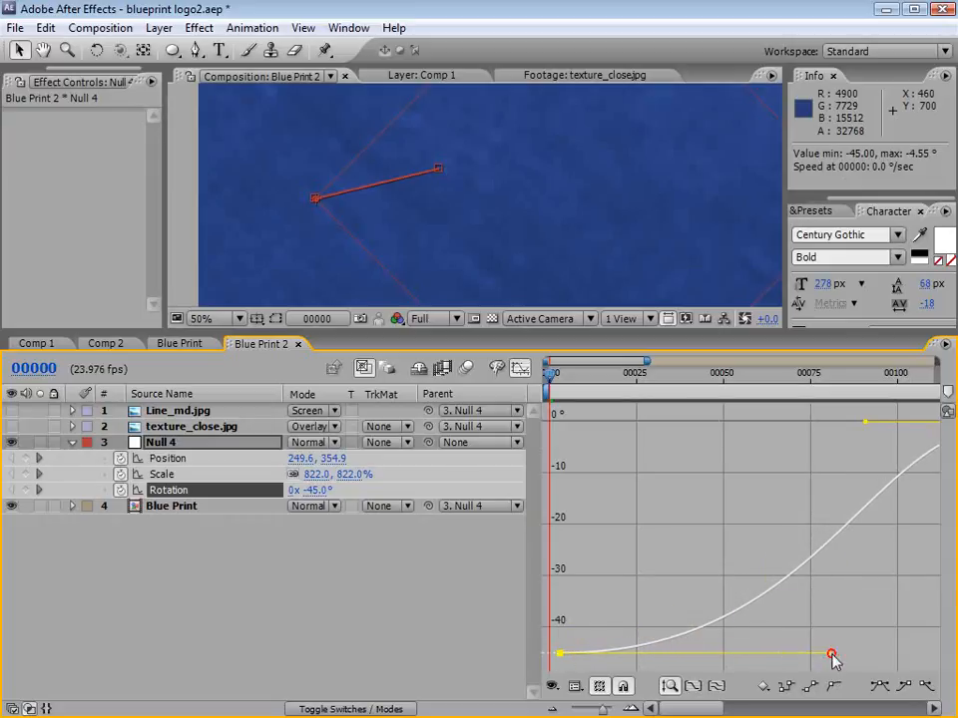
key("shift+F3")
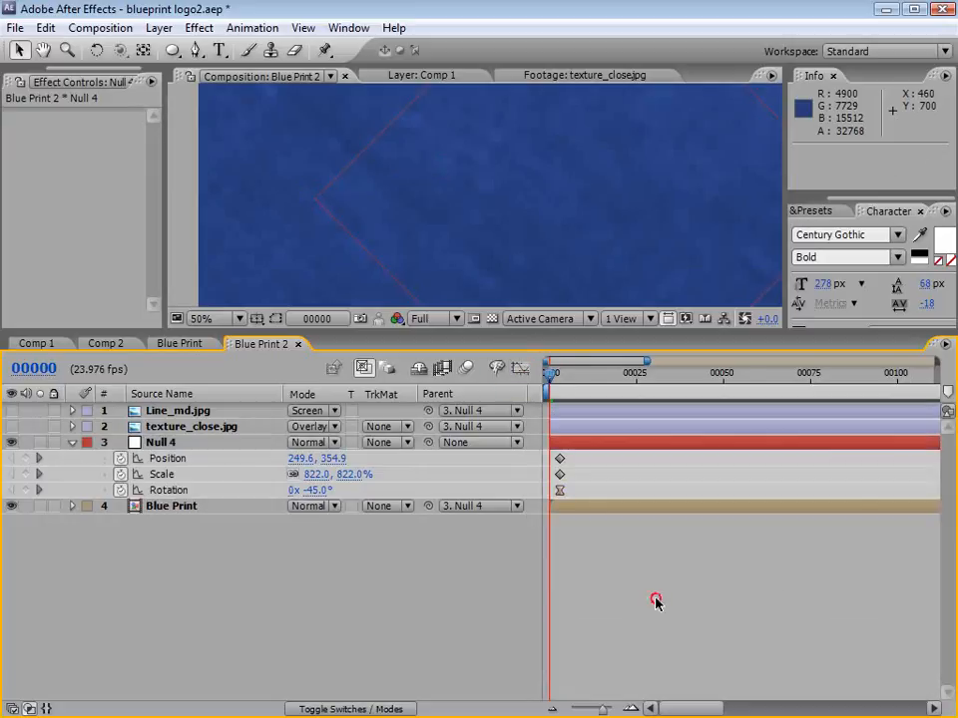
key("minus")
key("minus")
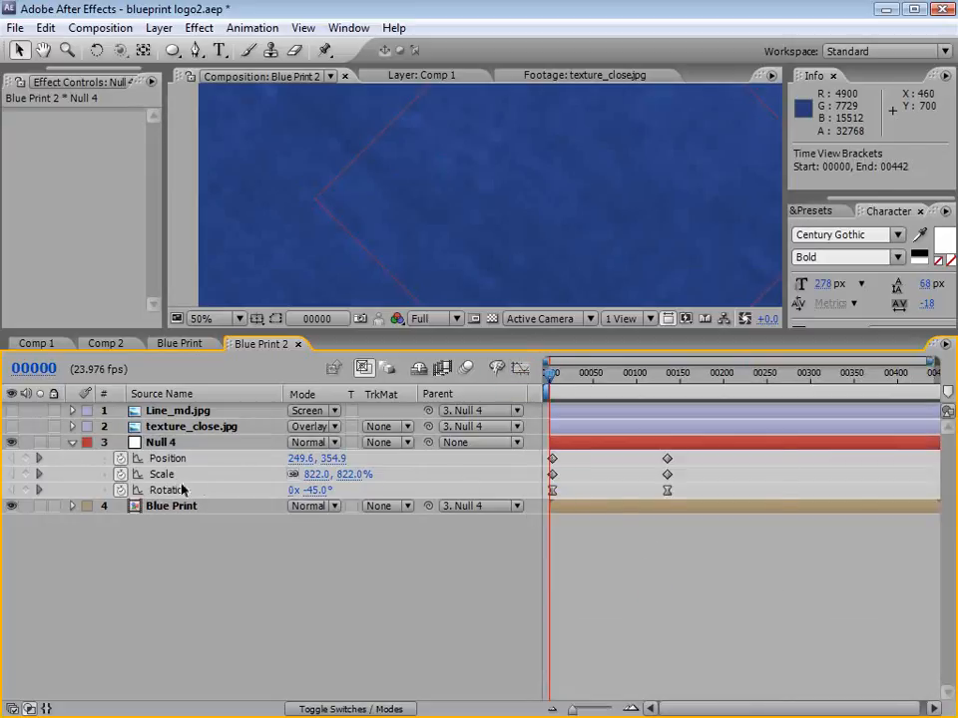
Step: Apply the Exponential Scale keyframe assistant to Null 4's two Scale keyframes
left_click(168, 475)
left_click_drag(703, 469, 549, 472)
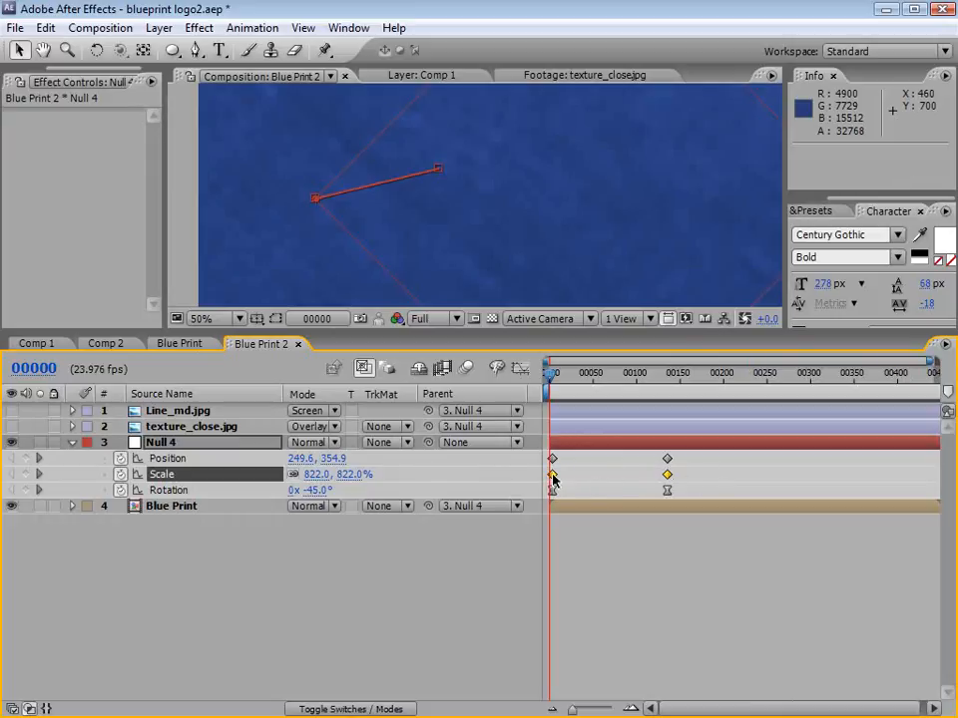
left_click(252, 28)
mouse_move(315, 221)
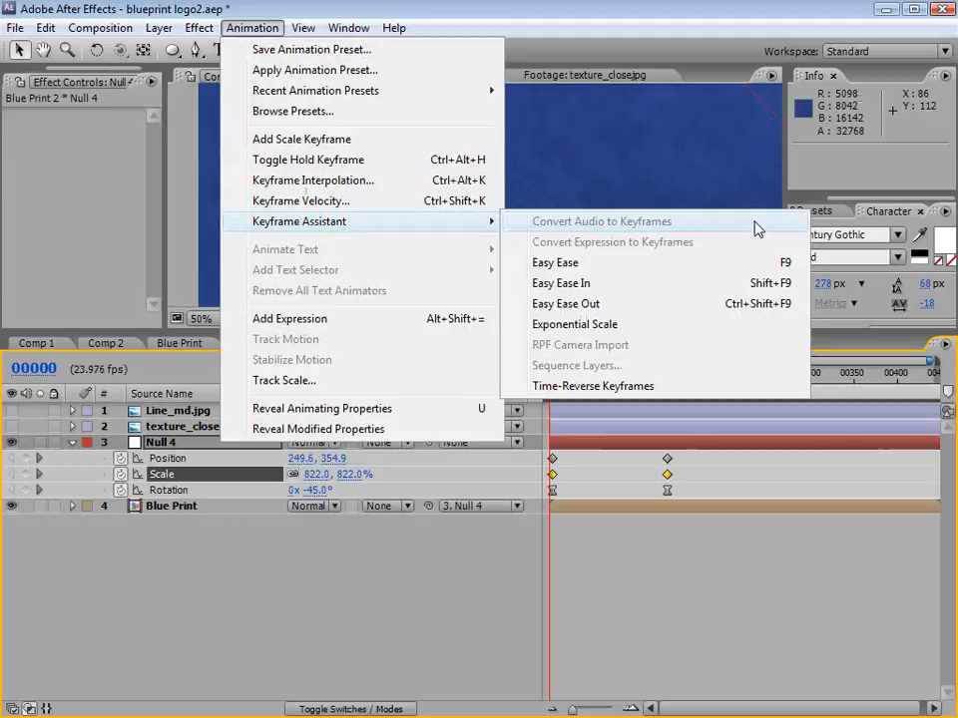
left_click(631, 325)
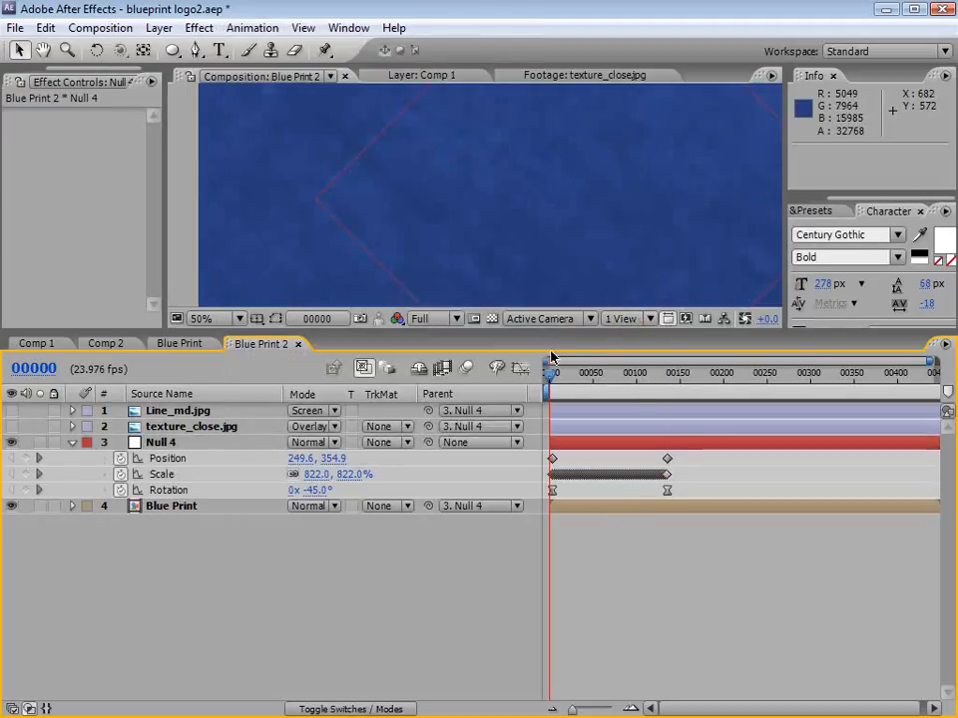
Step: Scrub the pull-back to frame 124 with Line_md.jpg and texture_close.jpg shown again at Full resolution
key("grave")
key("grave")
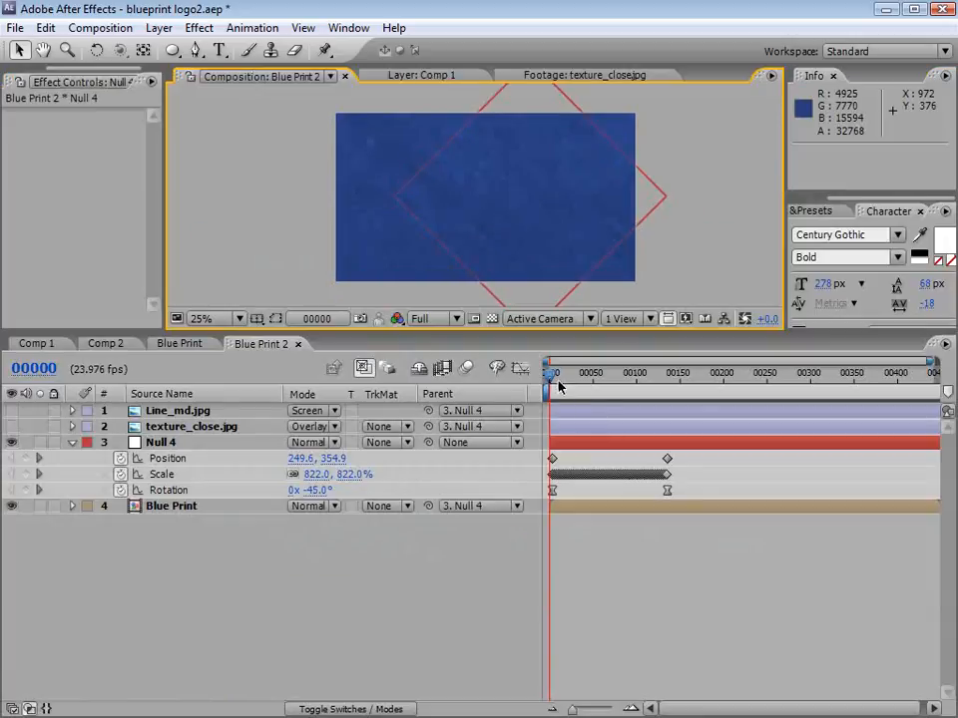
left_click_drag(559, 387, 659, 377)
left_click_drag(11, 427, 12, 410)
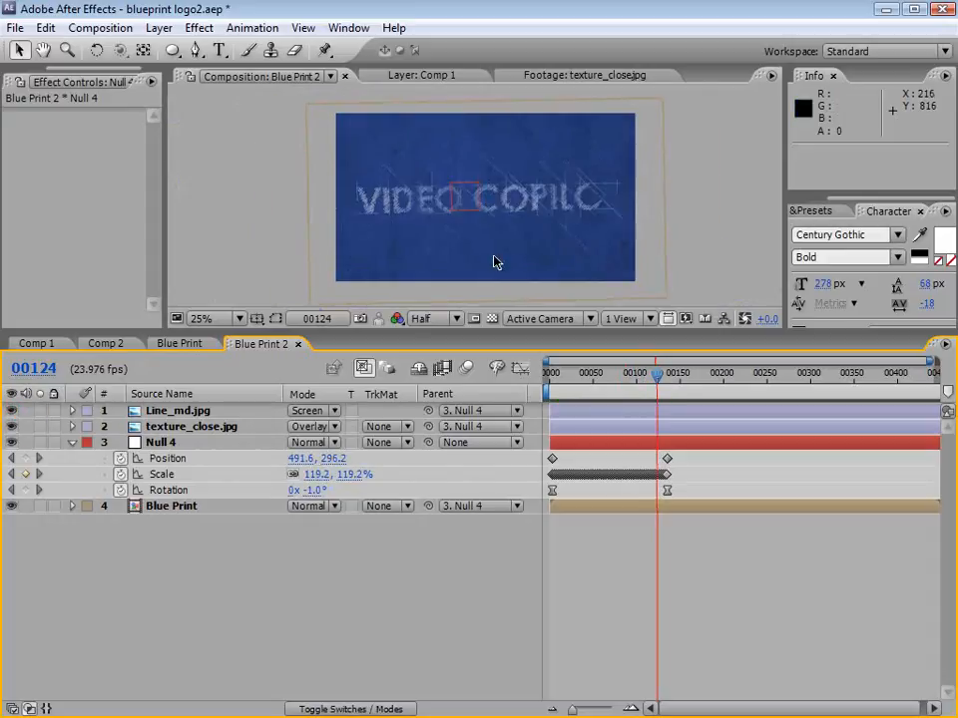
left_click(437, 321)
left_click(443, 339)
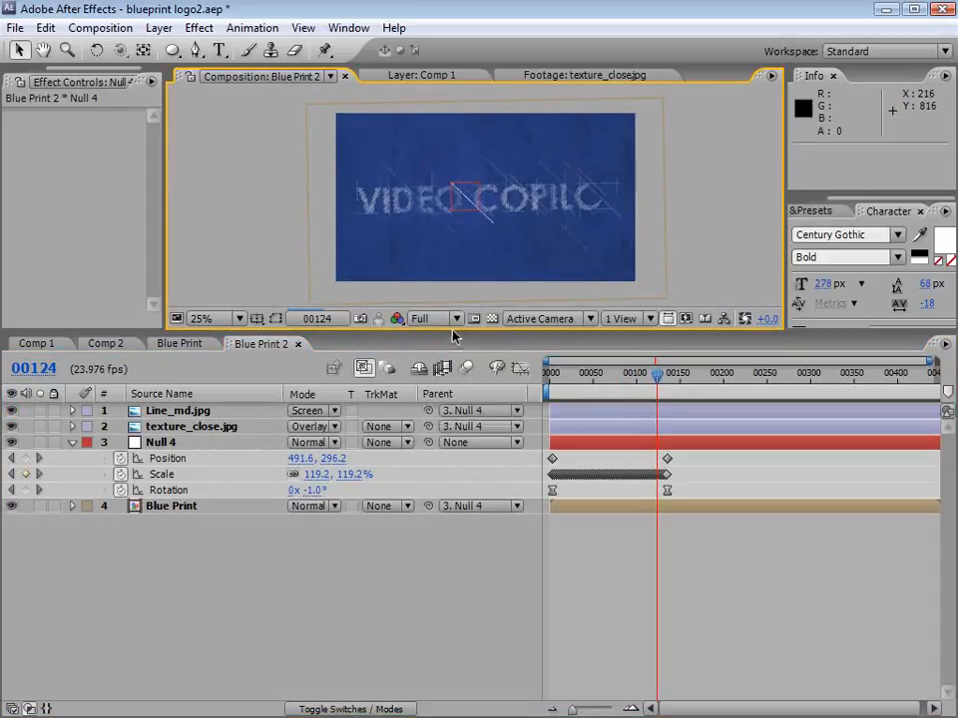
Step: Enlarge the composition viewing area and hide Null 4
left_click_drag(460, 334, 460, 443)
left_click(12, 552)
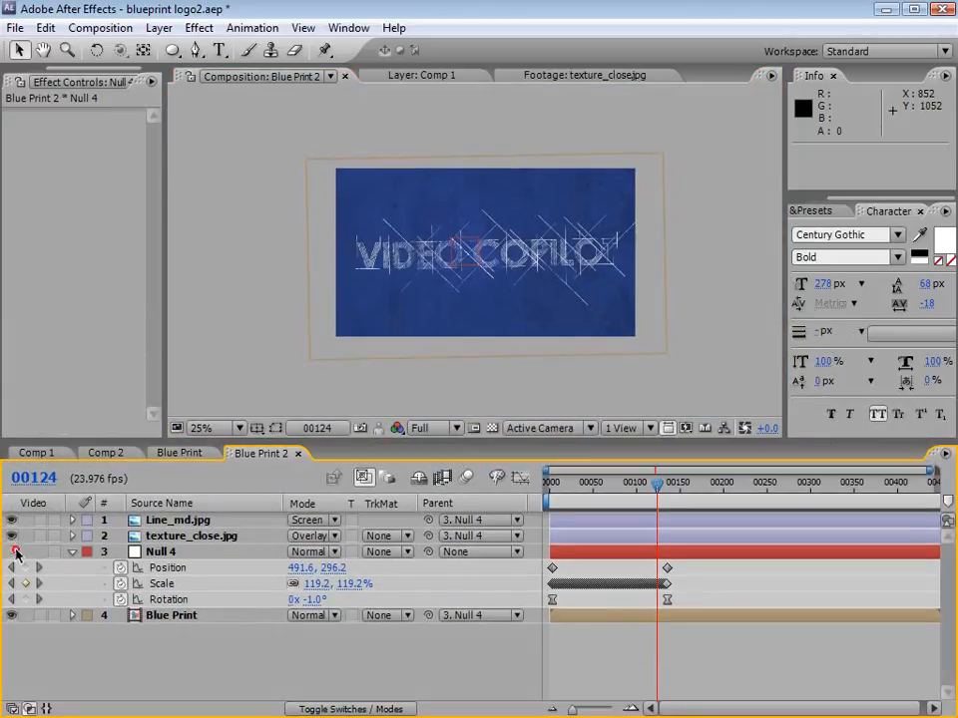
scroll(518, 326, "up", 2)
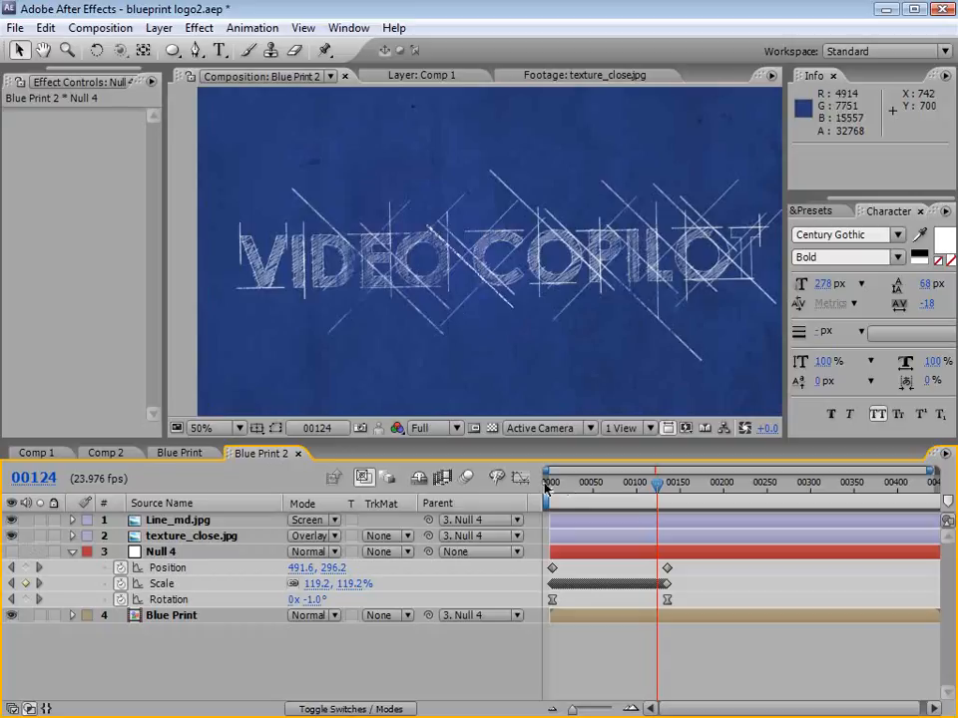
Step: At frame 6, set Line_md.jpg's Linear Wipe Feather to 35 to soften the end of the drawn line
left_click_drag(551, 483, 556, 482)
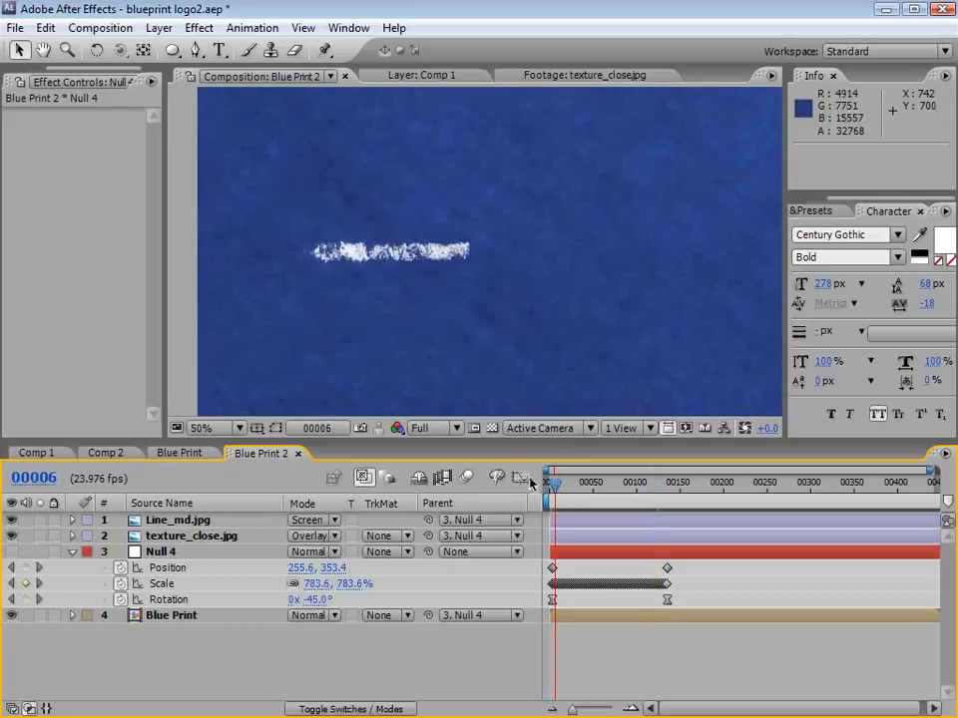
left_click(178, 520)
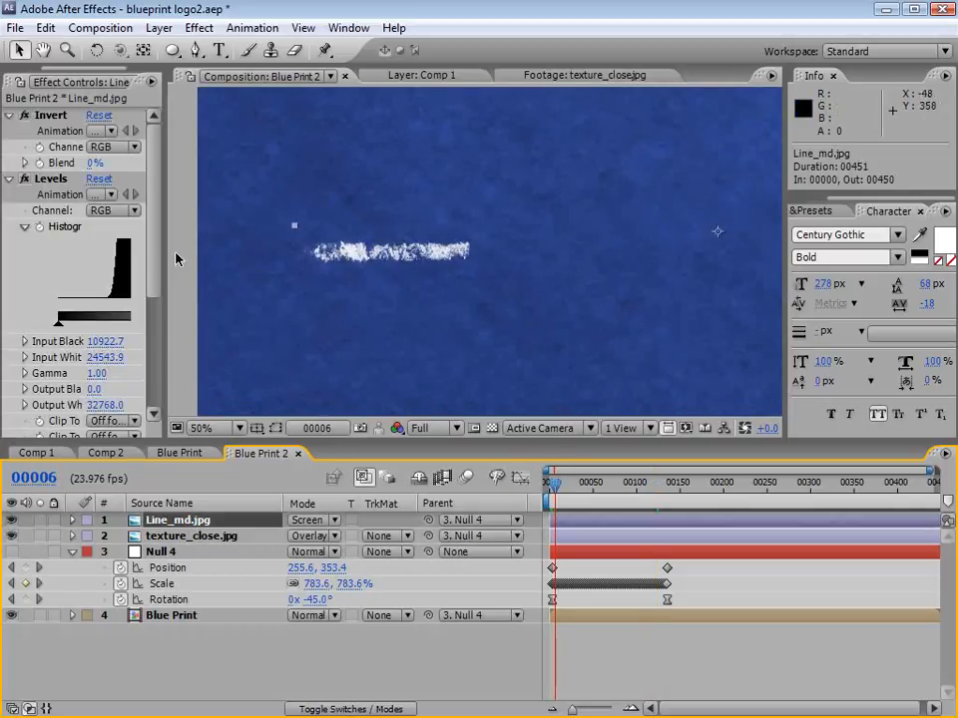
left_click_drag(165, 270, 264, 267)
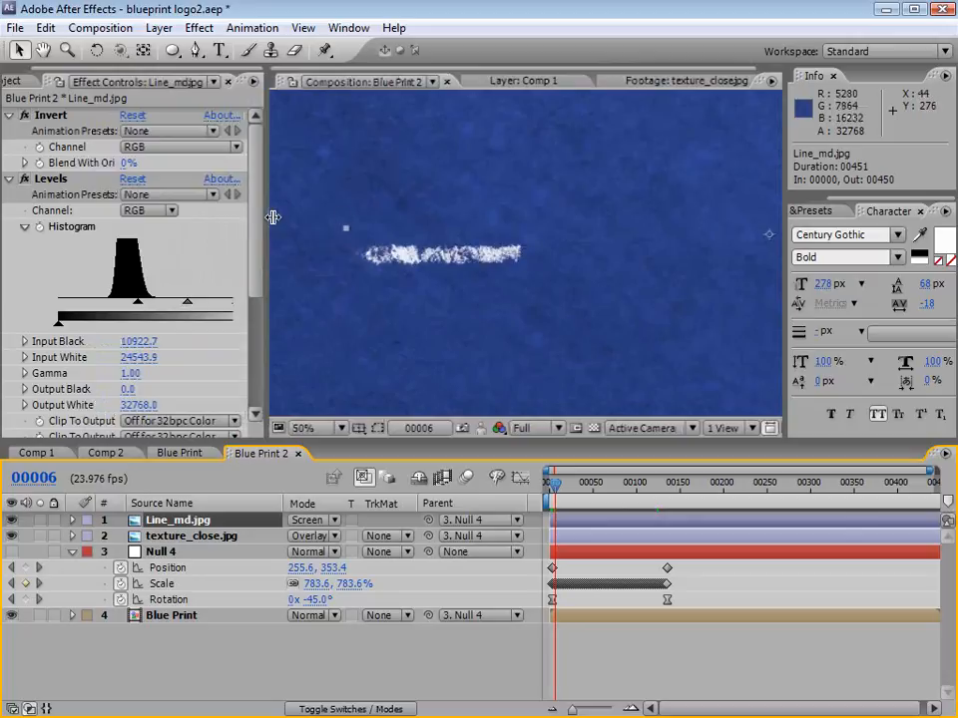
scroll(255, 257, "down", 5)
left_click(127, 428)
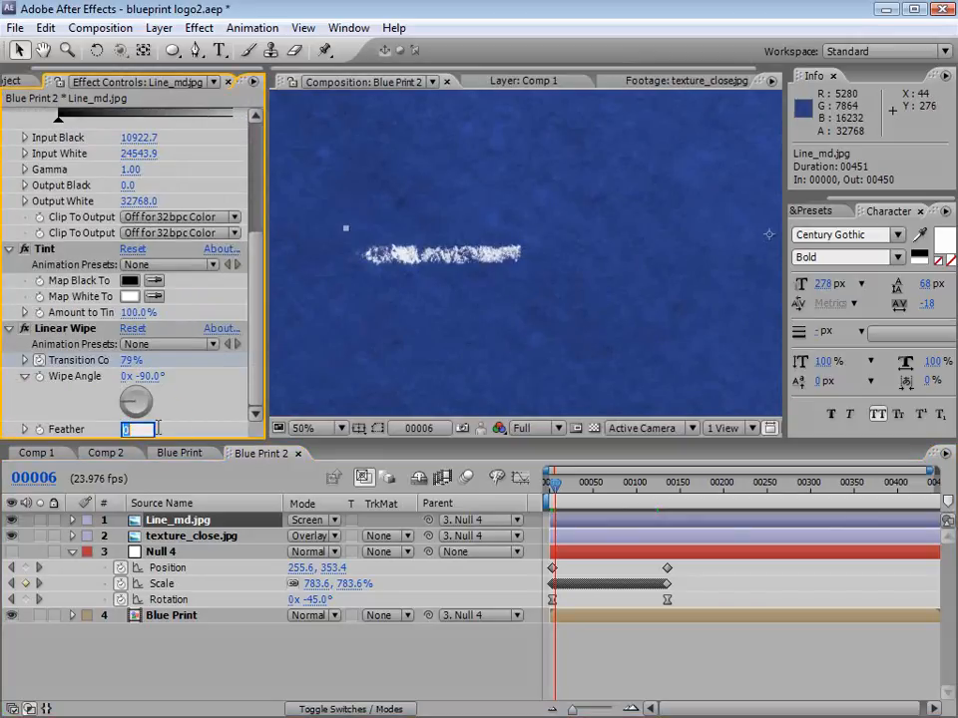
key("Return")
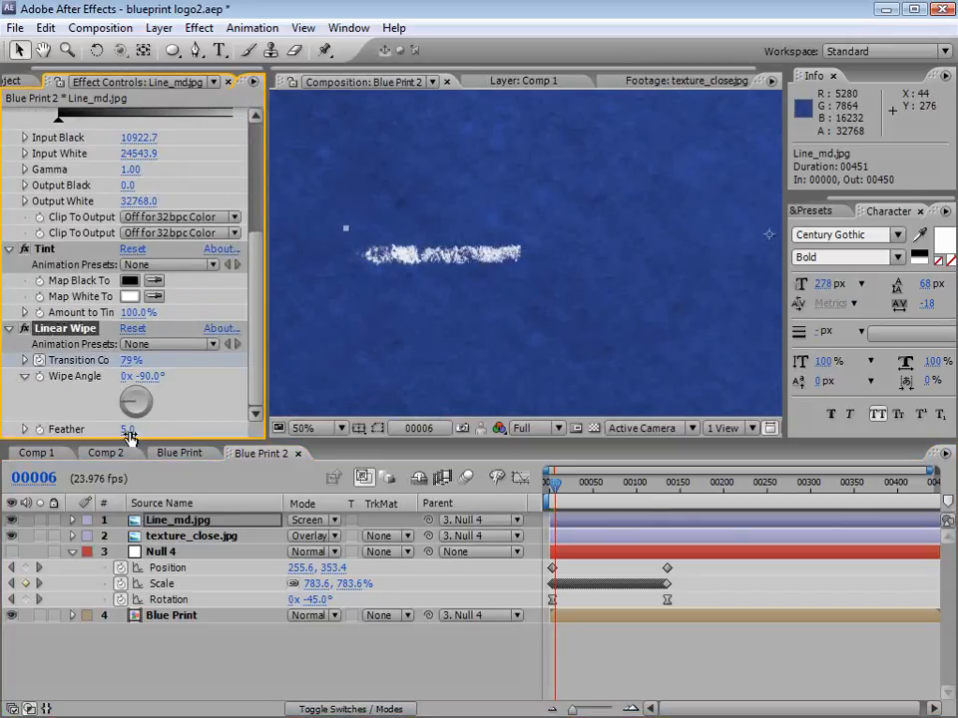
left_click_drag(128, 435, 148, 427)
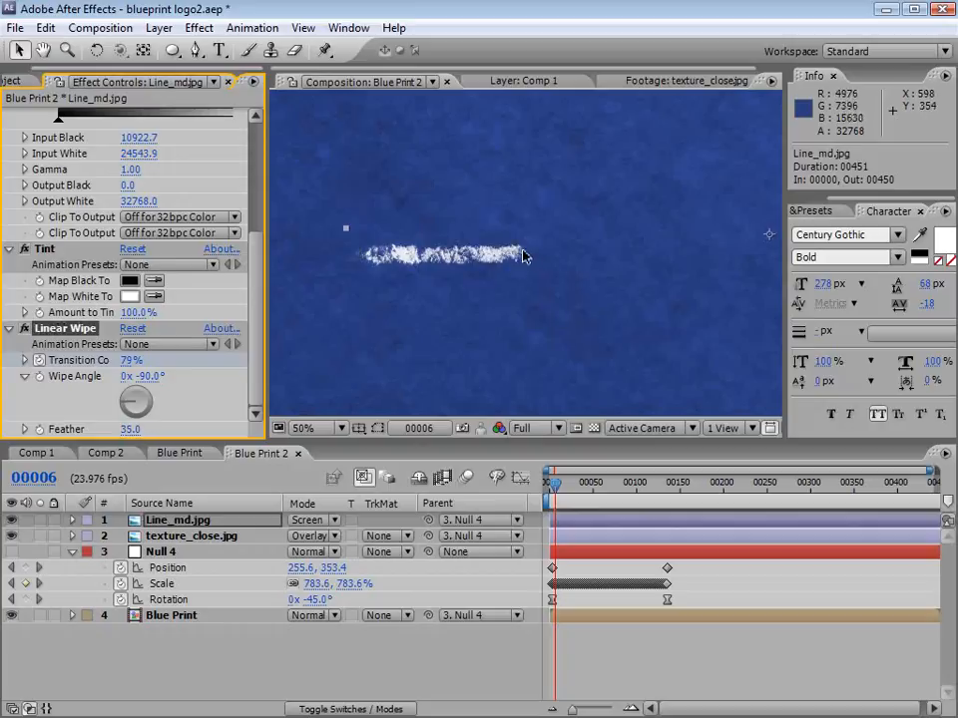
left_click(597, 643)
Step: Scrub through the opening line's wipe and shift the Line_md.jpg layer to start at frame 14
scroll(530, 251, "down", 2)
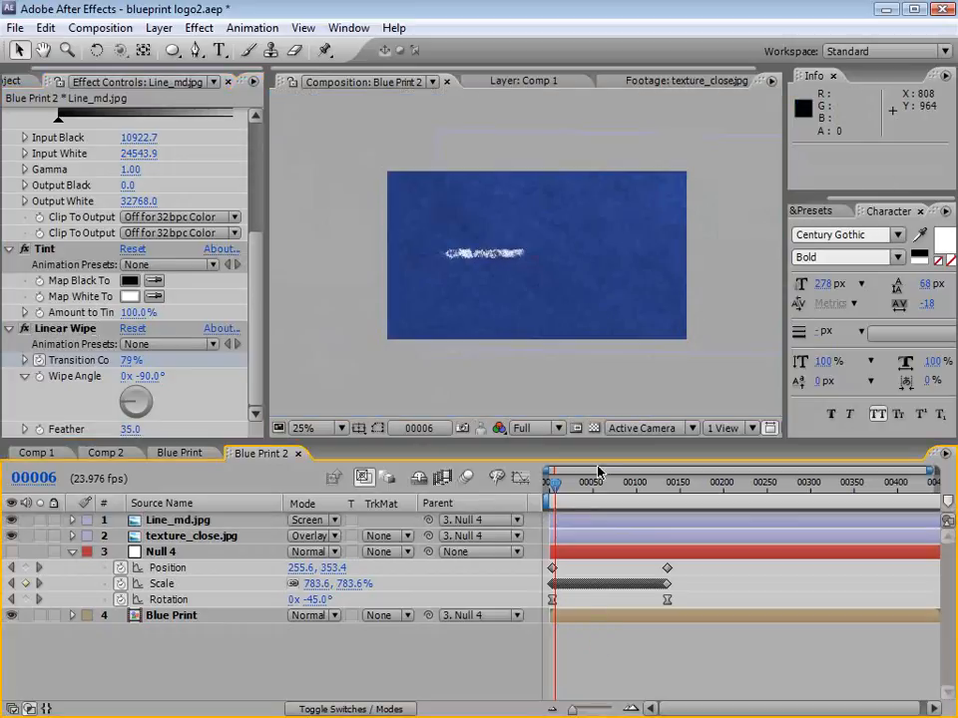
key("equal")
key("equal")
key("space")
left_click_drag(615, 572, 729, 588)
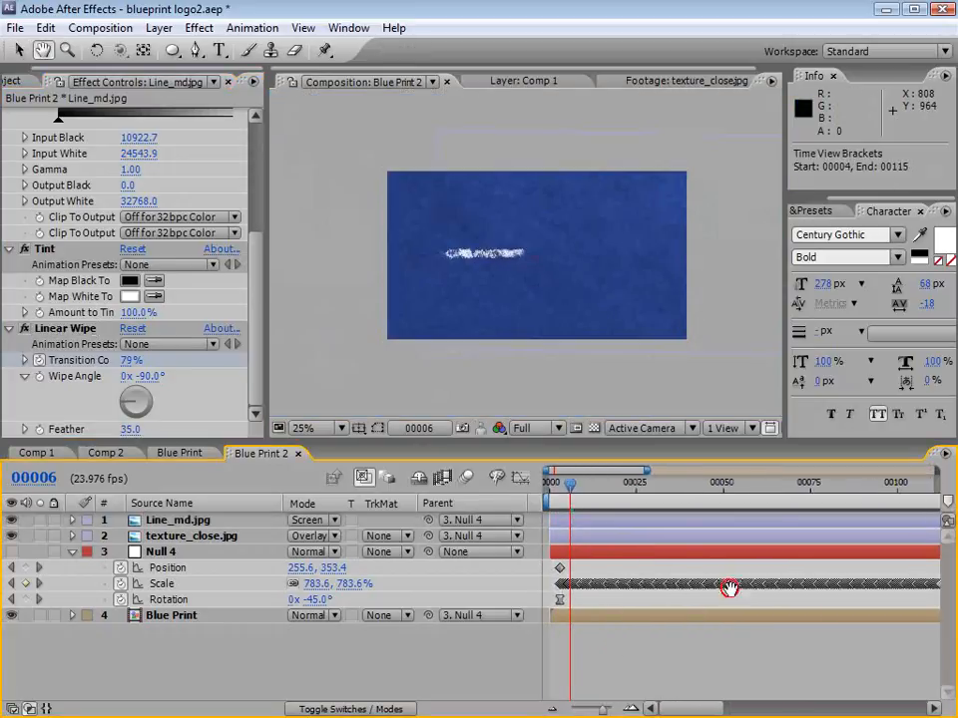
mouse_move(571, 490)
left_mouse_down()
mouse_move(558, 486)
mouse_move(579, 519)
mouse_move(559, 490)
mouse_move(597, 518)
mouse_move(607, 519)
mouse_move(595, 490)
mouse_move(678, 494)
left_mouse_up()
left_click(560, 486)
left_click(225, 516)
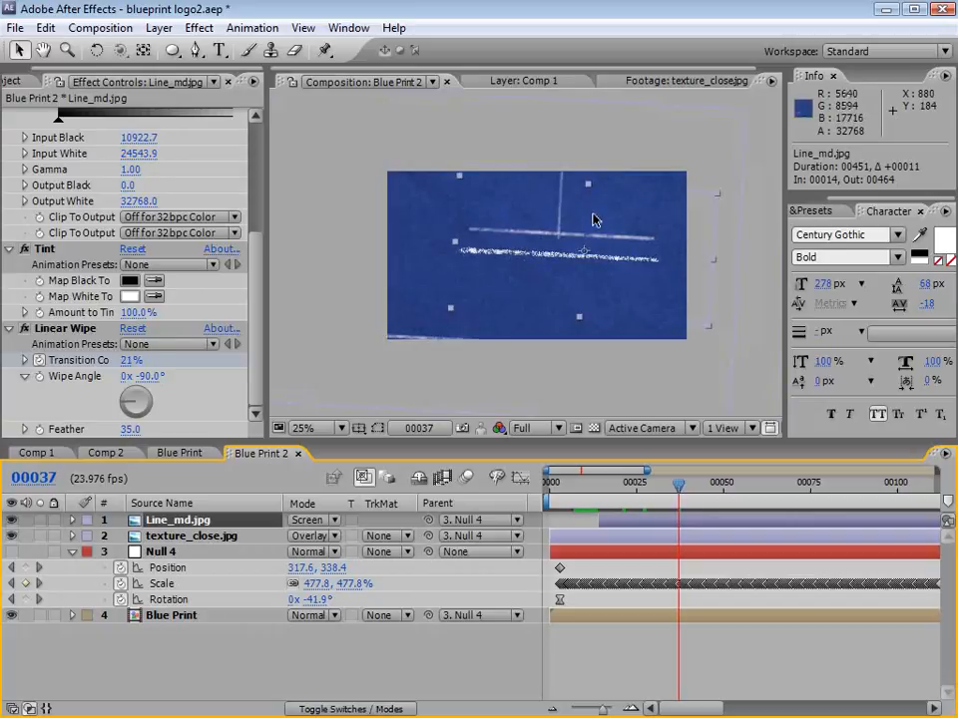
key("ctrl+d")
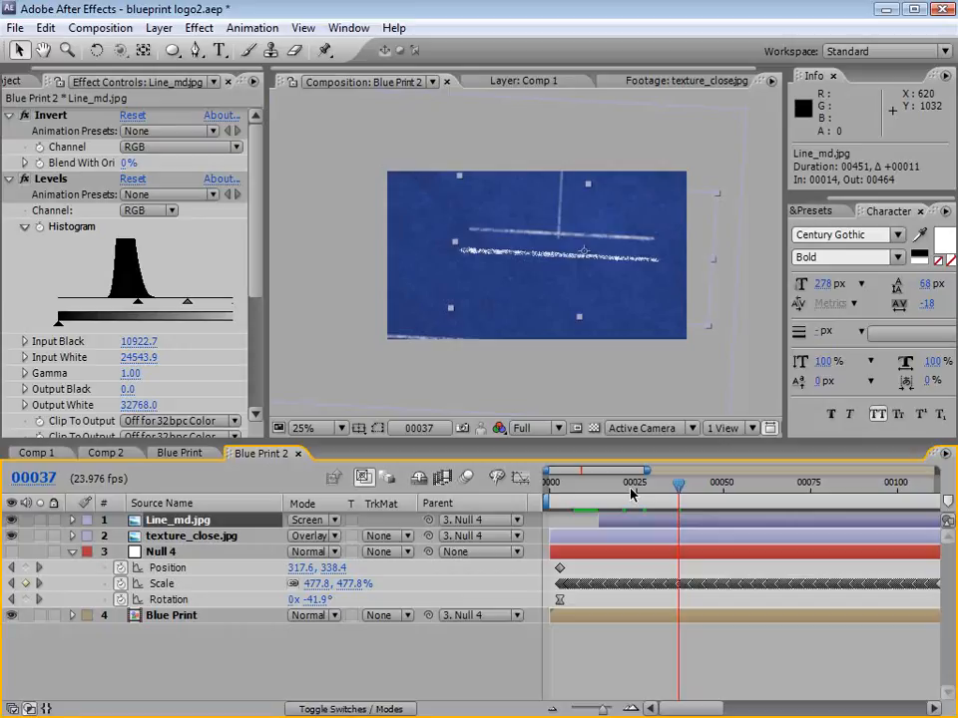
Step: In the Blue Print composition, shift layers 1 through 12 to start at frame 54, and return to Blue Print 2
left_click(181, 453)
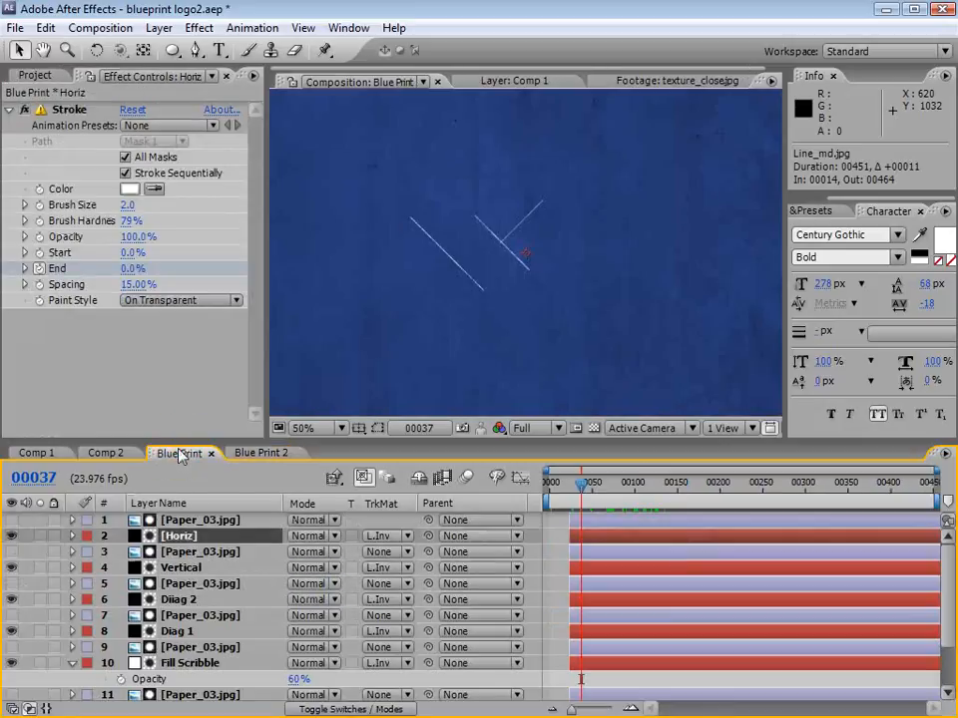
left_click_drag(328, 440, 329, 269)
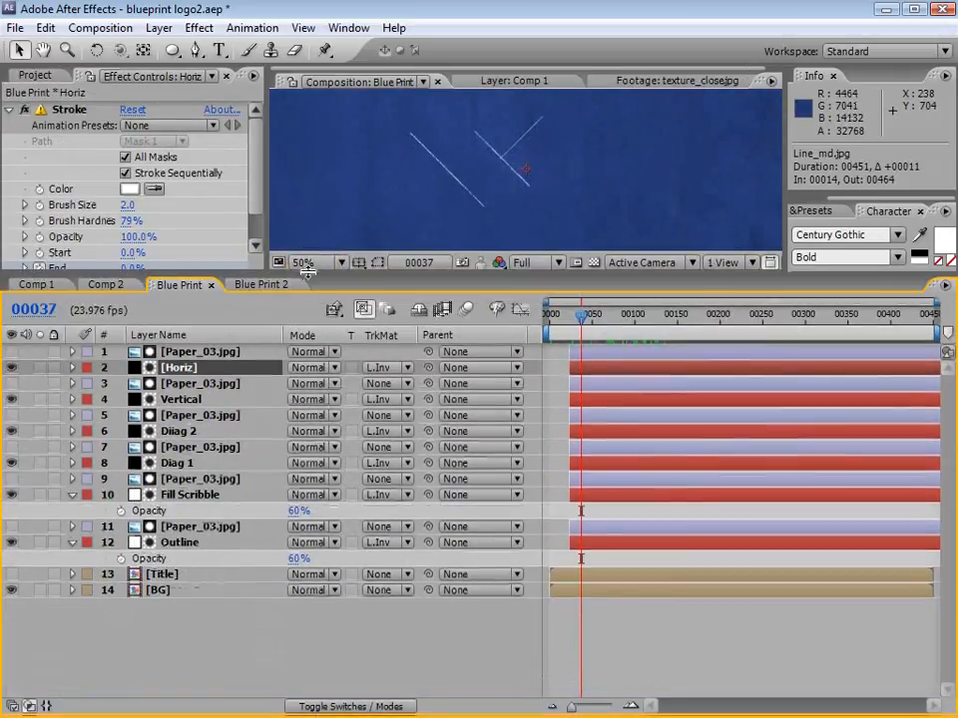
left_click(593, 352)
left_click(592, 548, "shift")
left_click_drag(586, 549, 613, 549)
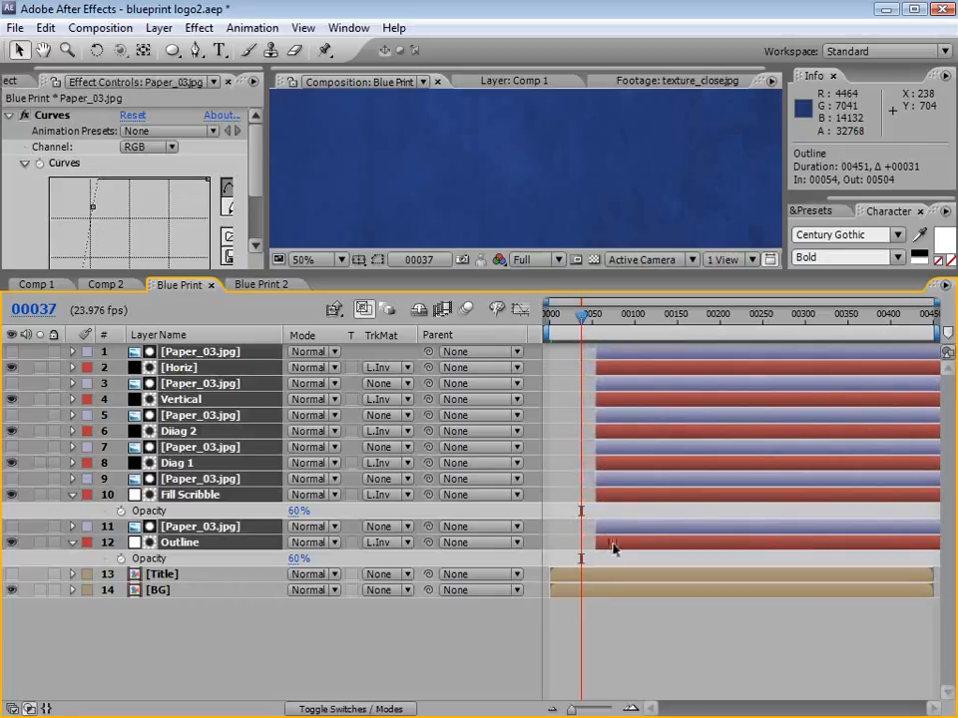
left_click(265, 284)
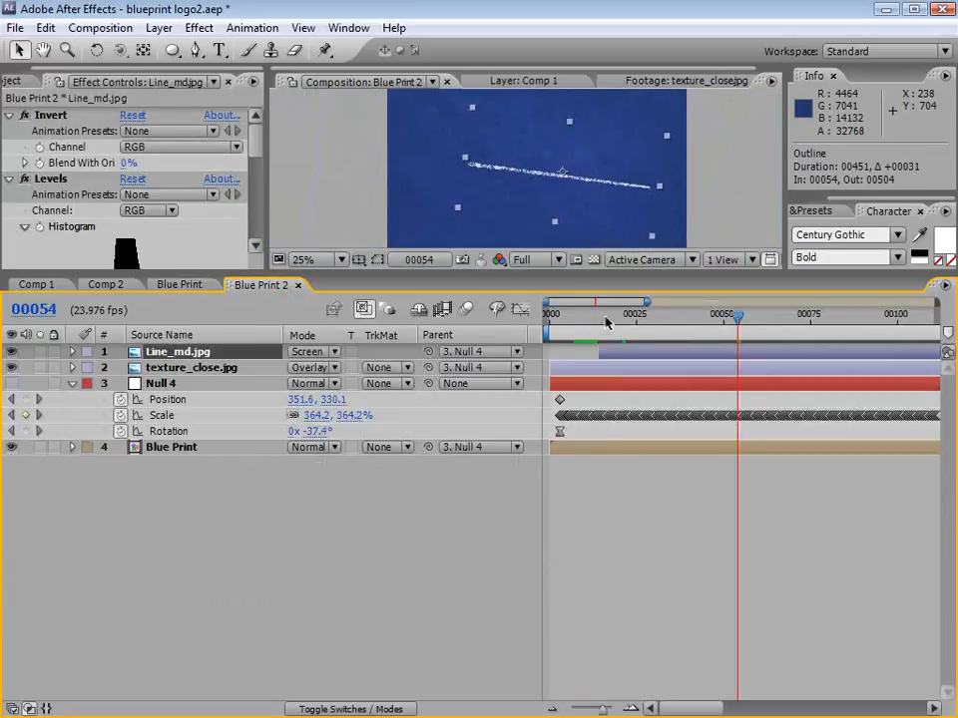
Step: Check the timing at frame 80, delay Blue Print's twelve upper layers to frame 78, and return to an enlarged Blue Print 2 view
key("minus")
key("minus")
key("minus")
left_click_drag(595, 317, 616, 318)
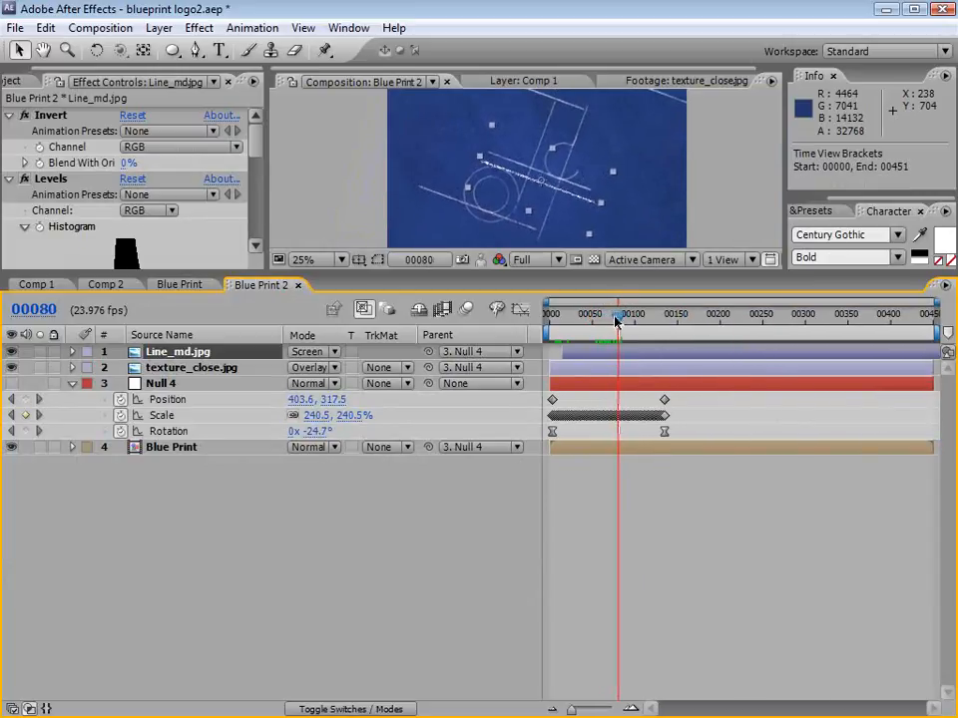
left_click(184, 284)
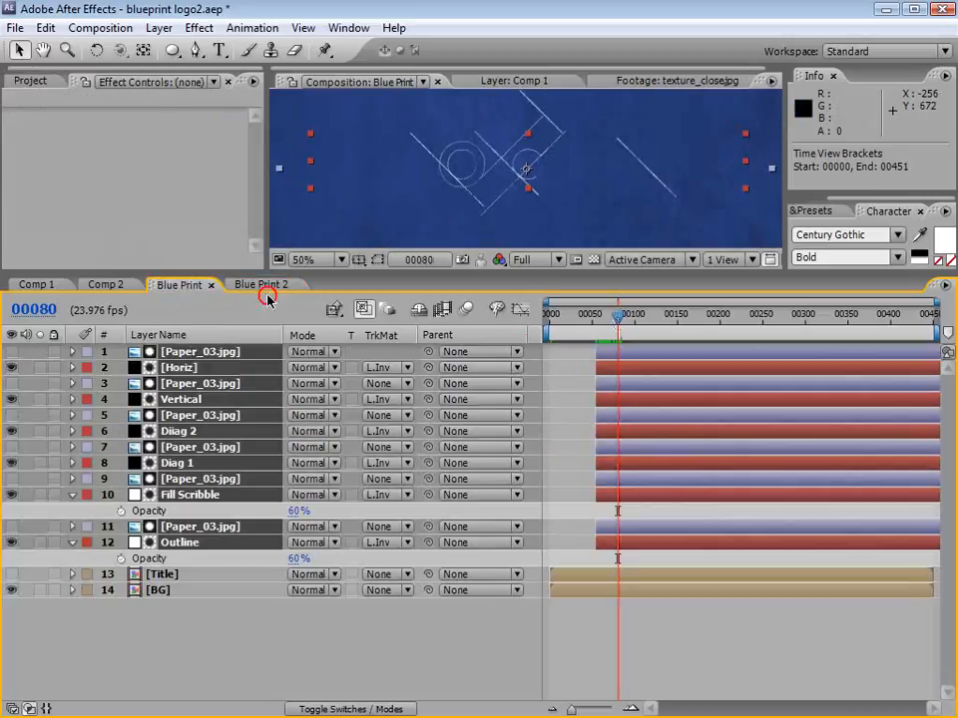
left_click_drag(605, 357, 631, 355)
left_click(261, 284)
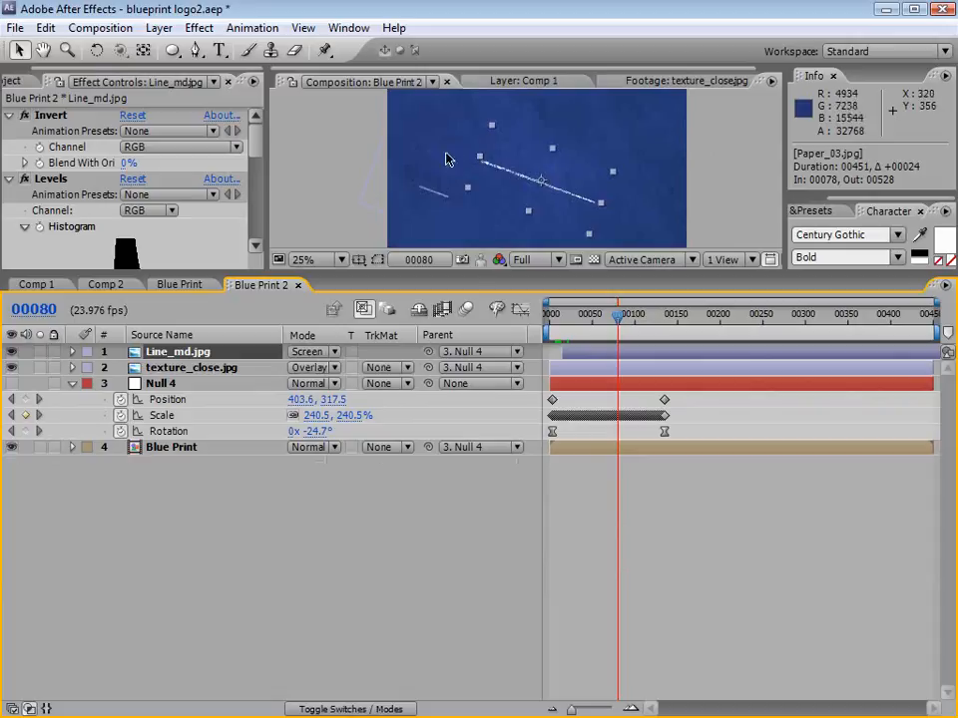
left_click_drag(460, 276, 460, 395)
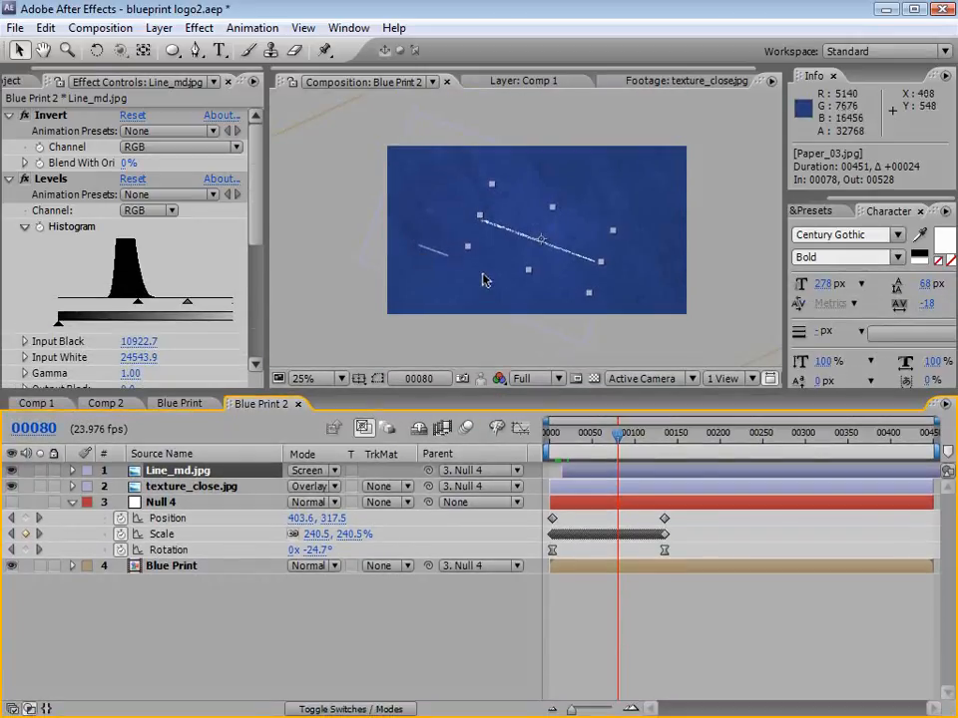
Step: Stretch Null 4's Position, Scale and Rotation keyframes so the camera pull-back ends at about frame 173, and check frame 102
key("period")
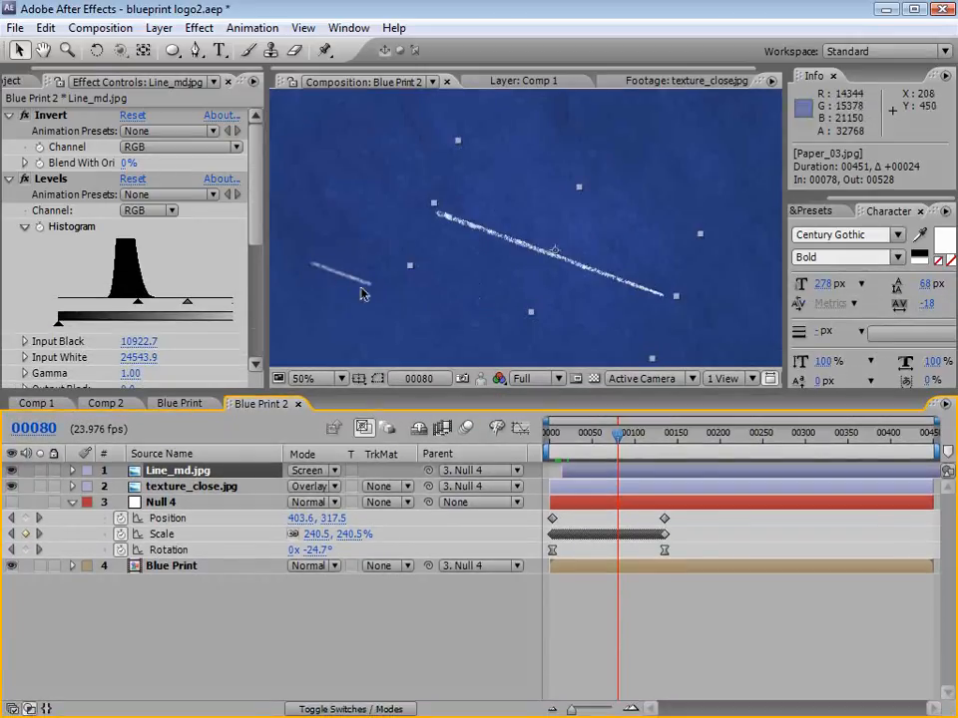
left_click_drag(618, 437, 686, 448)
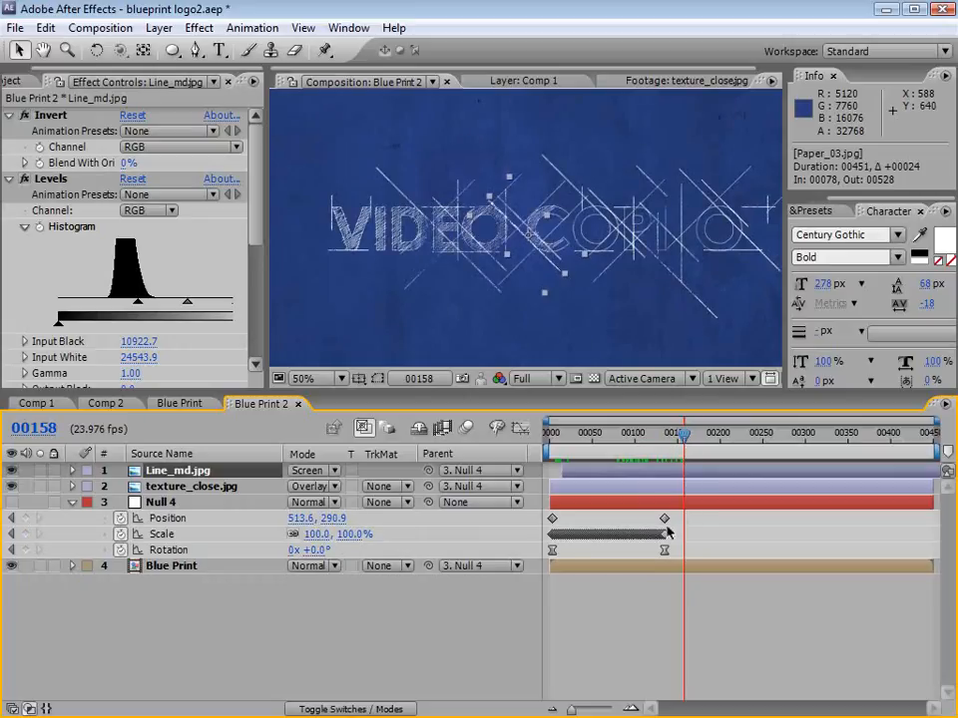
left_click_drag(674, 527, 549, 554)
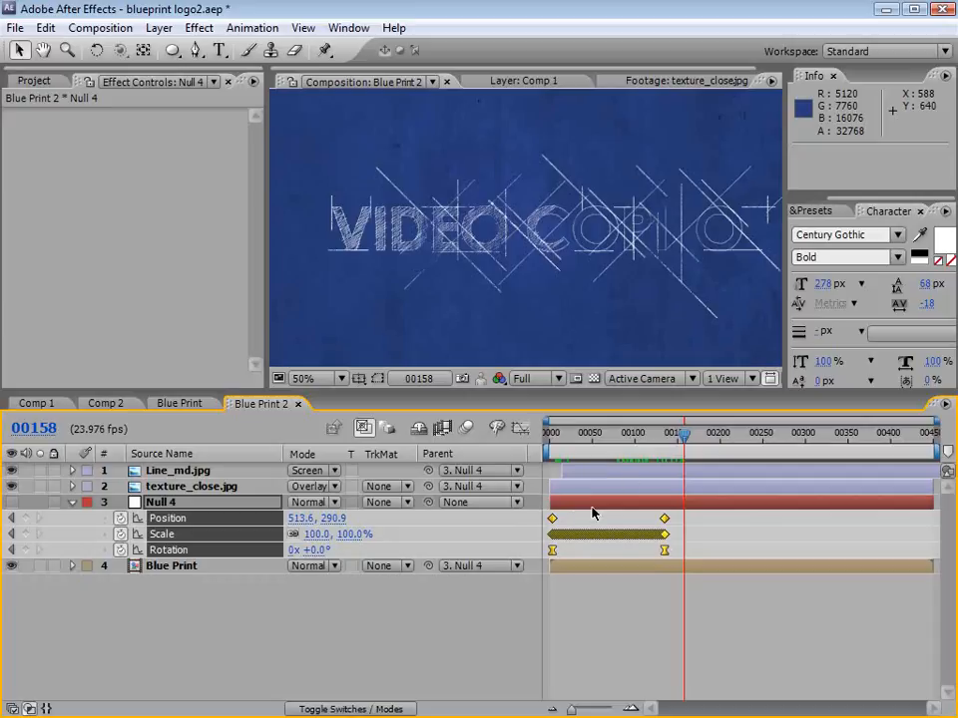
left_click_drag(664, 555, 697, 554)
left_click_drag(672, 434, 636, 440)
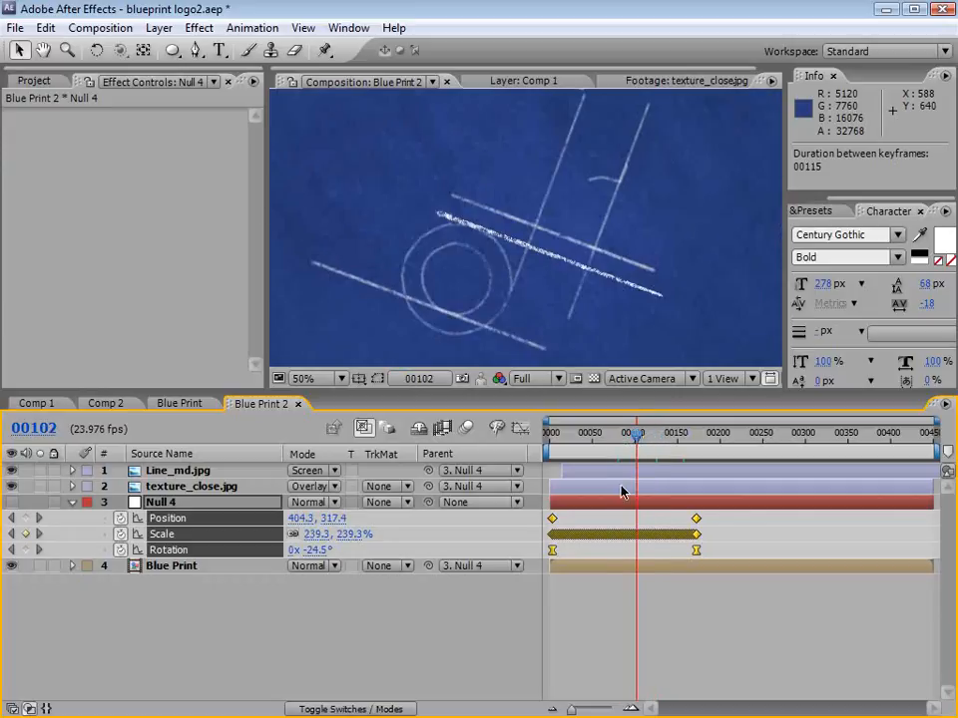
left_click(648, 635)
Step: Duplicate the Line_md.jpg layer, rotate the copy to 135° so it crosses the original, and move it to position 164.1, 75.0
left_click(177, 470)
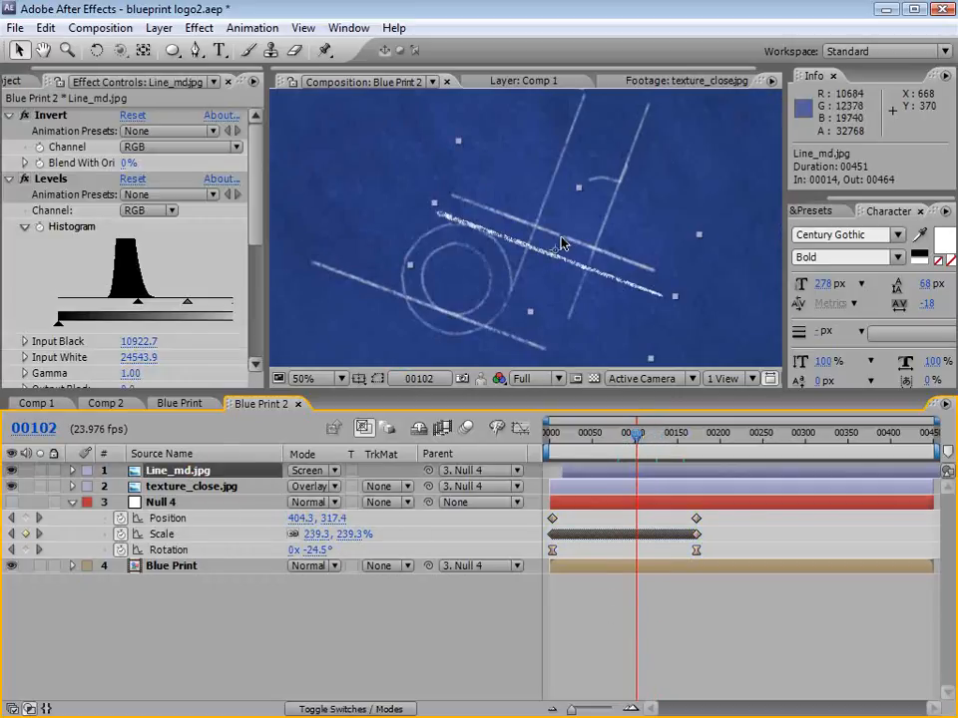
key("ctrl+d")
key("w")
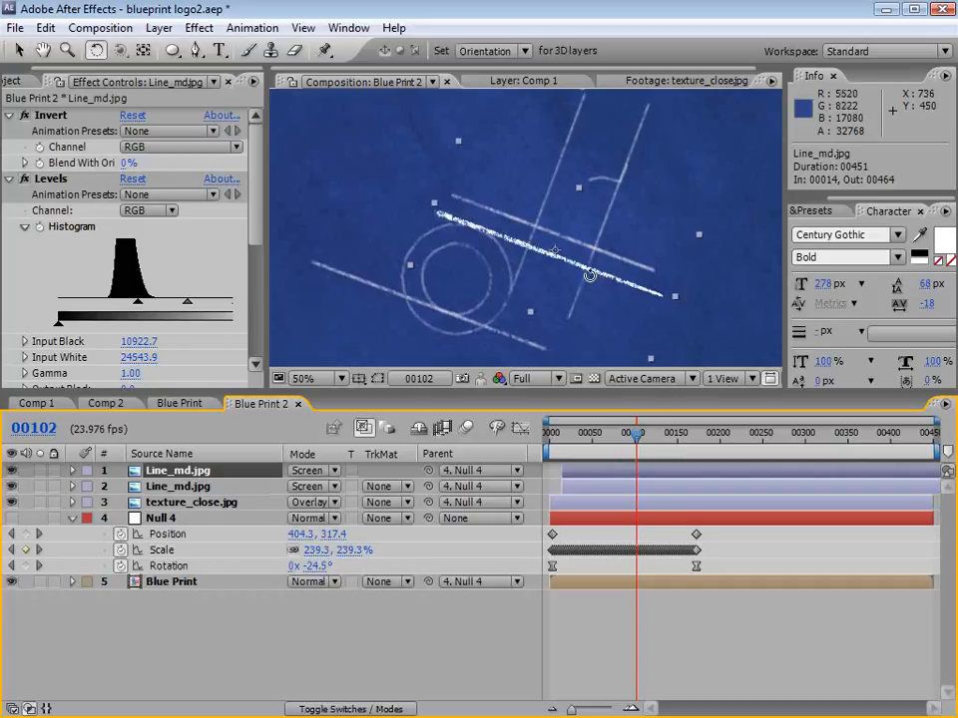
left_click_drag(589, 273, 505, 302)
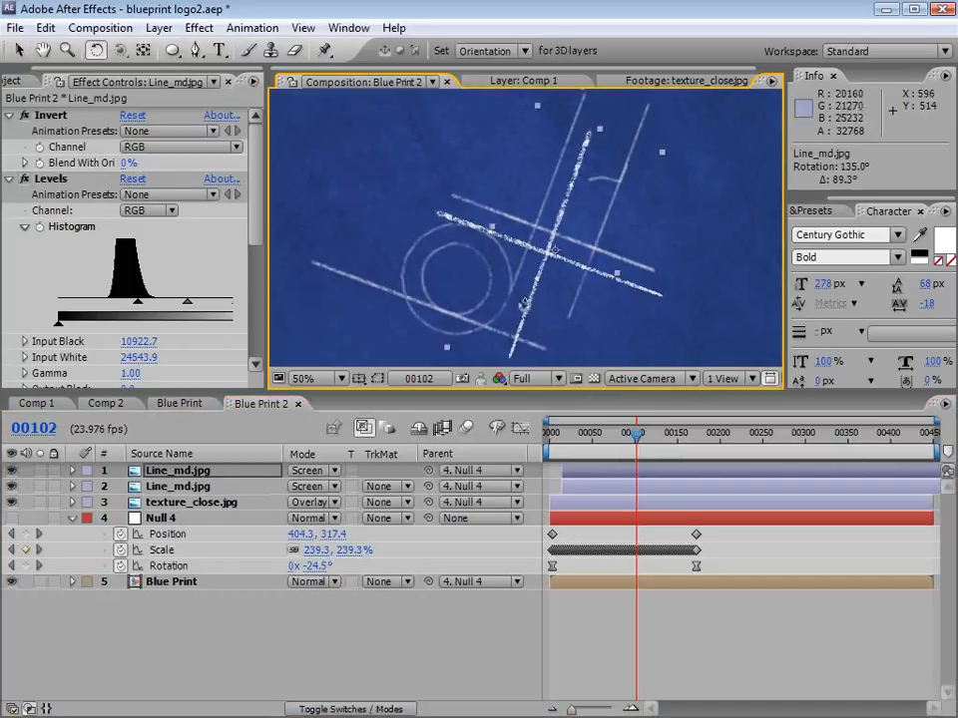
key("v")
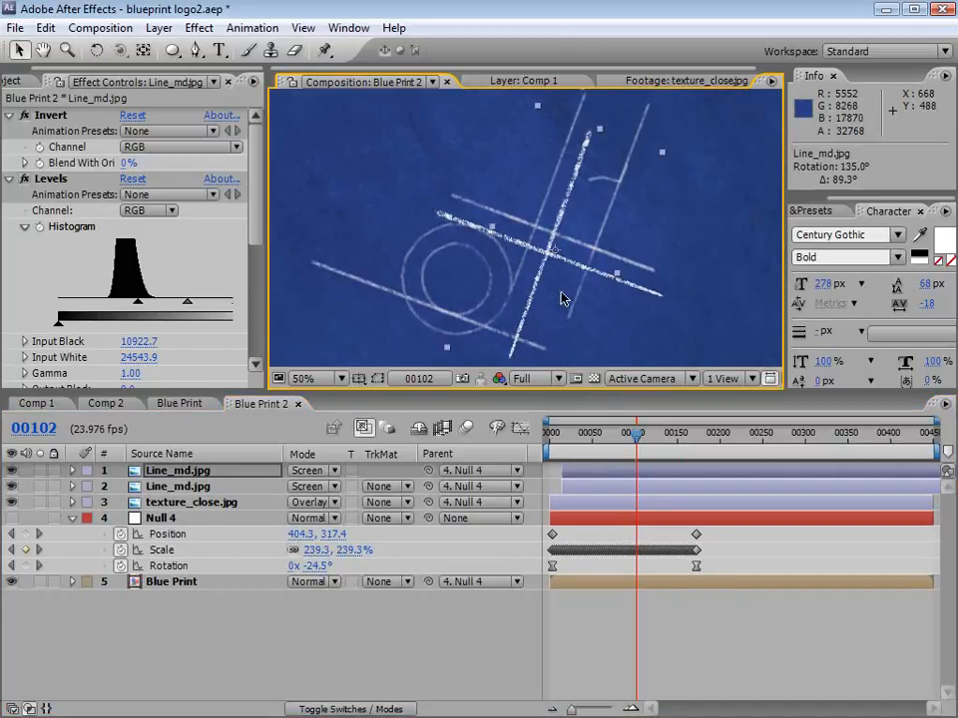
left_click_drag(567, 297, 651, 352)
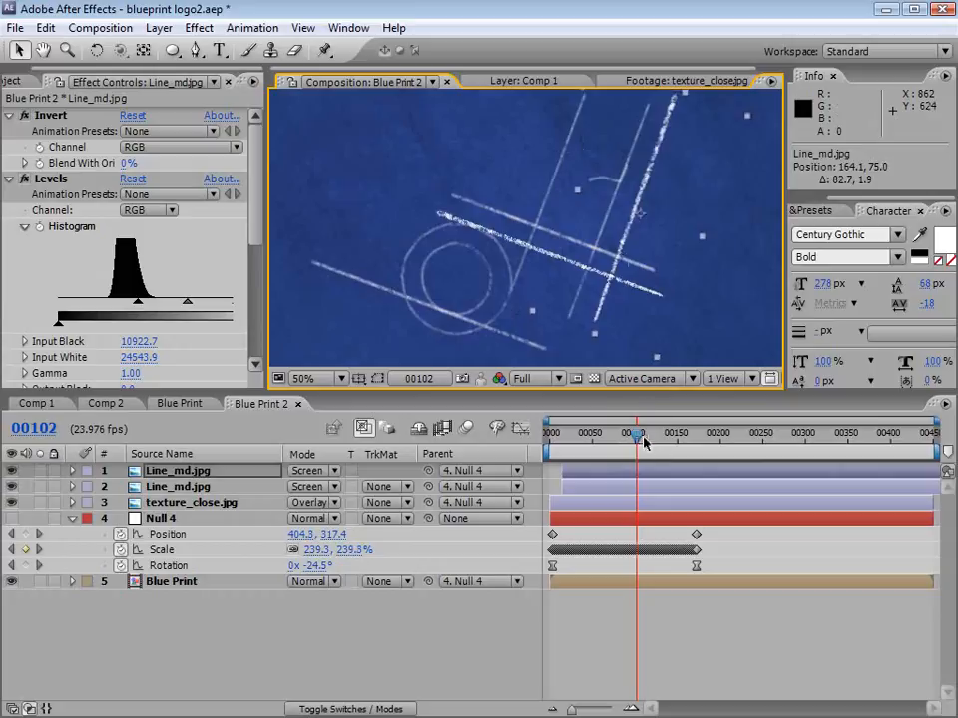
Step: Shift the duplicated Line_md.jpg layer to start at frame 32 and scrub through its reveal and the pull-back
left_click_drag(644, 442, 597, 441)
left_click(595, 473)
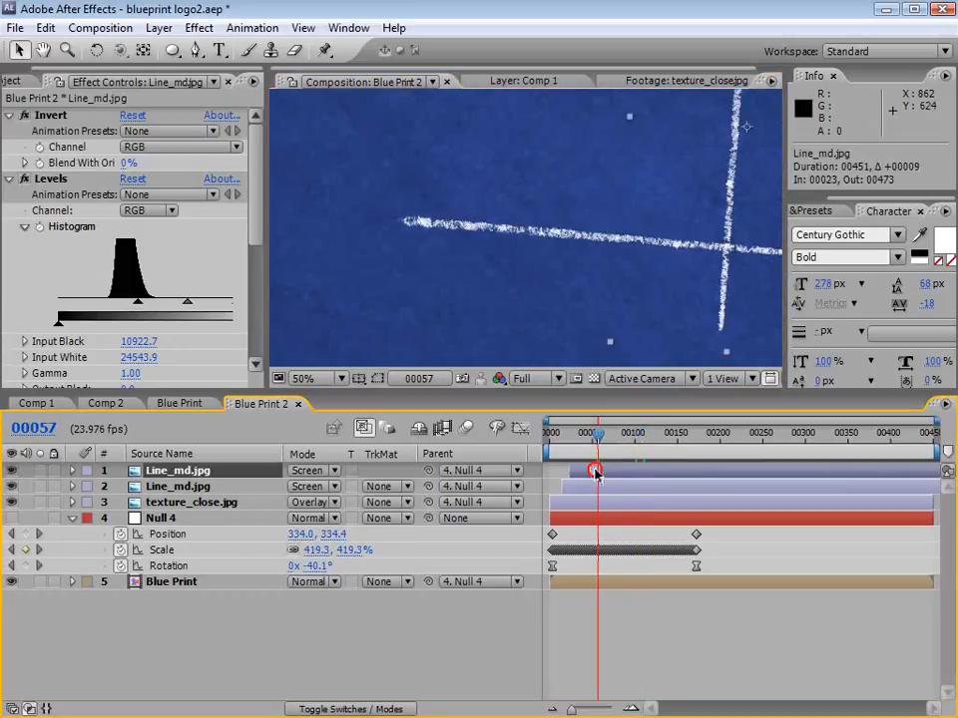
key("comma")
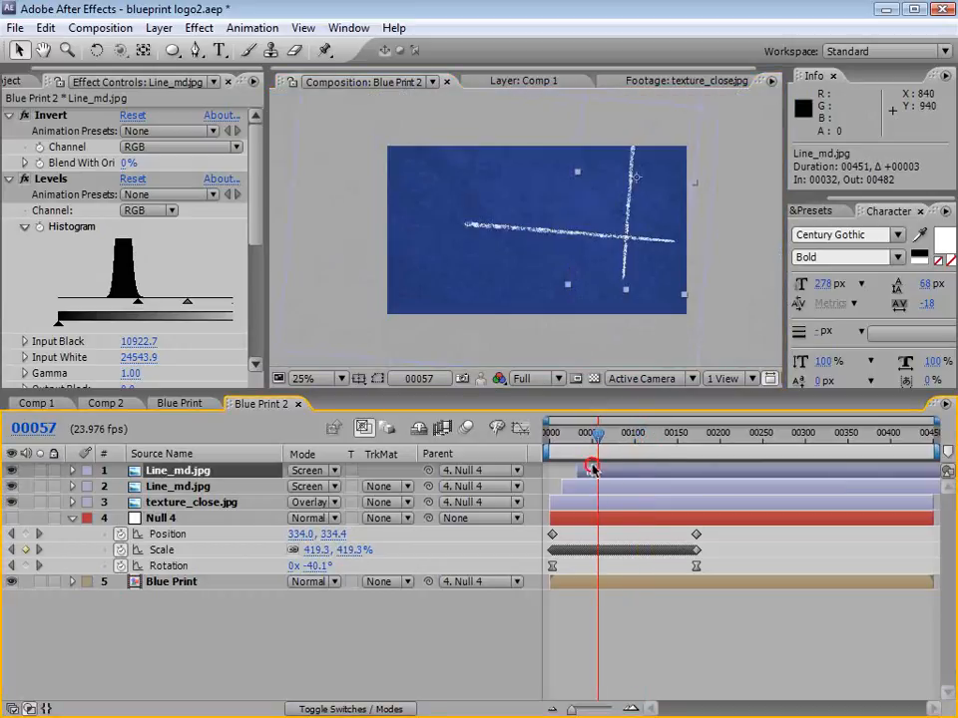
left_click_drag(565, 437, 590, 436)
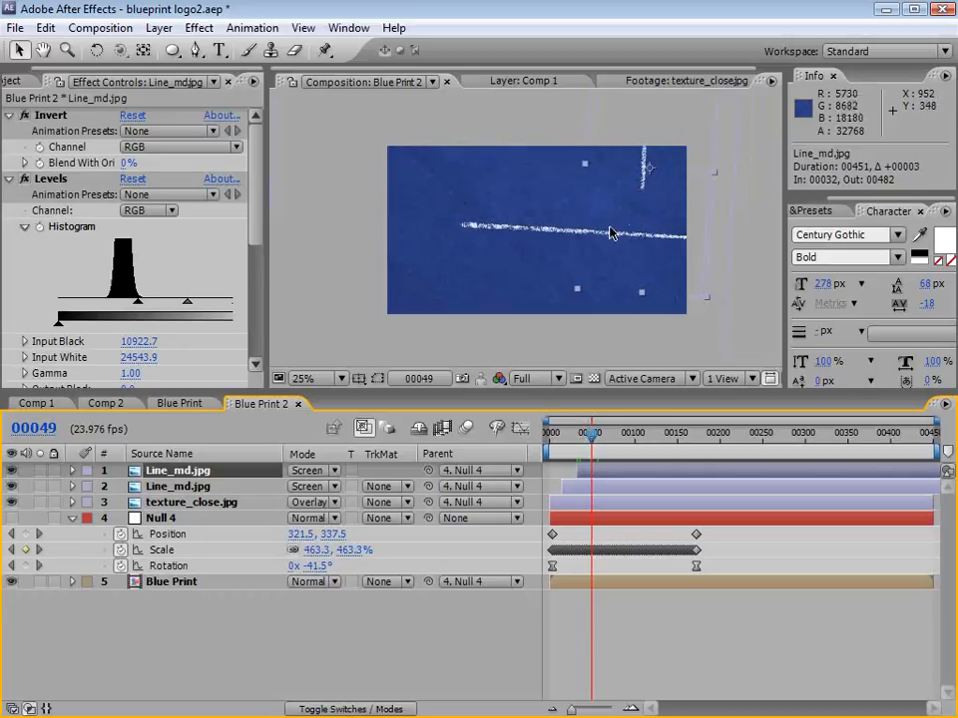
left_click_drag(608, 439, 673, 439)
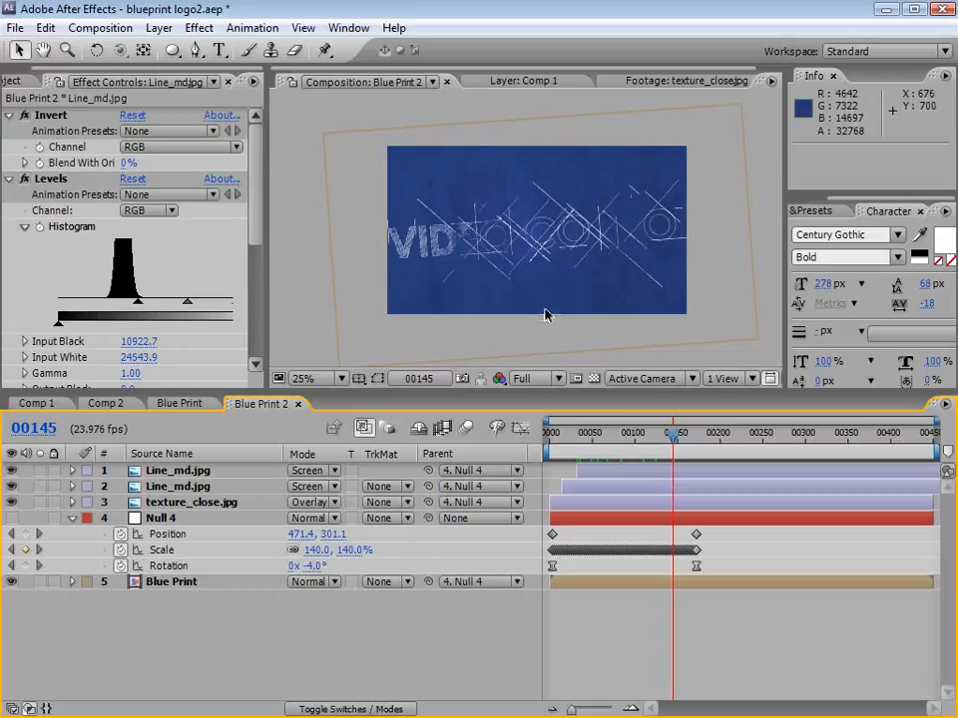
Step: Open the Title composition and add a black solid beneath the VIDEO COPILOT text layer
key("ctrl+0")
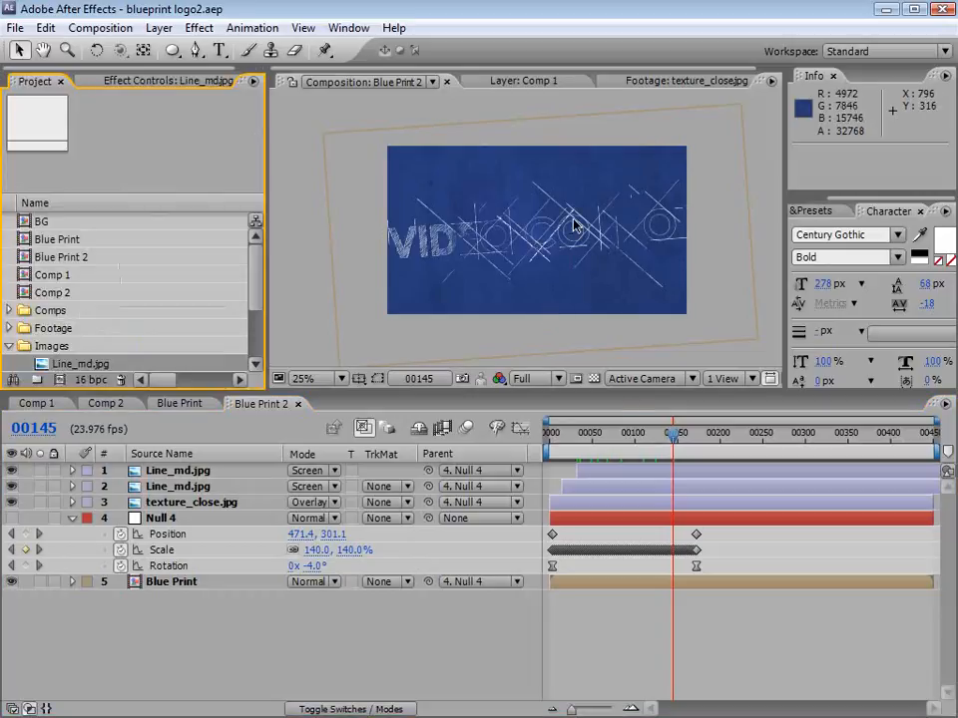
left_click_drag(258, 254, 257, 315)
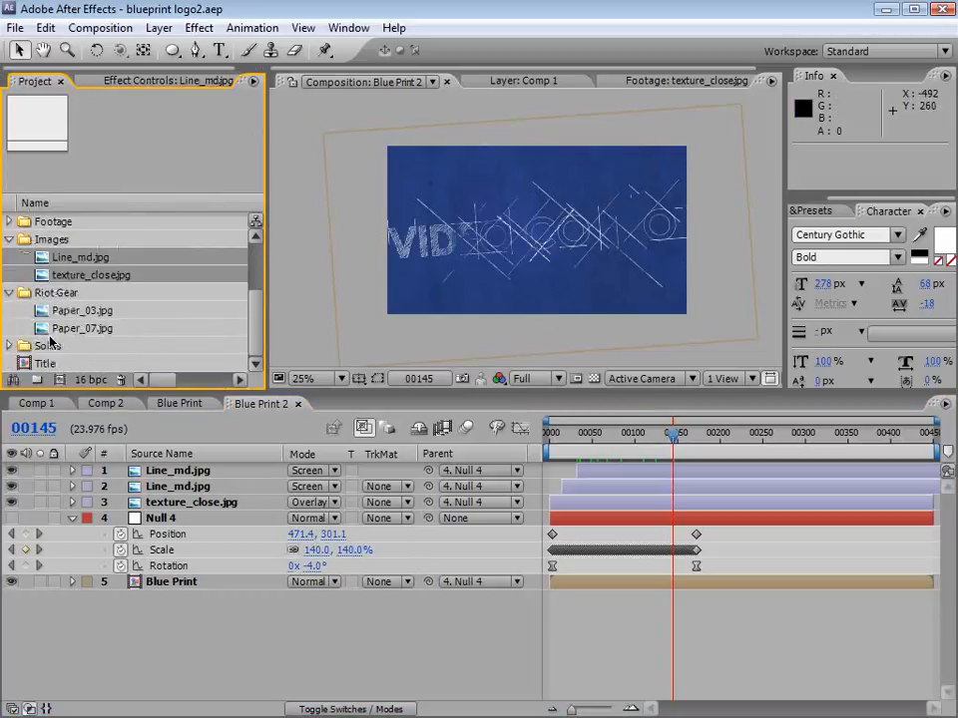
double_click(23, 365)
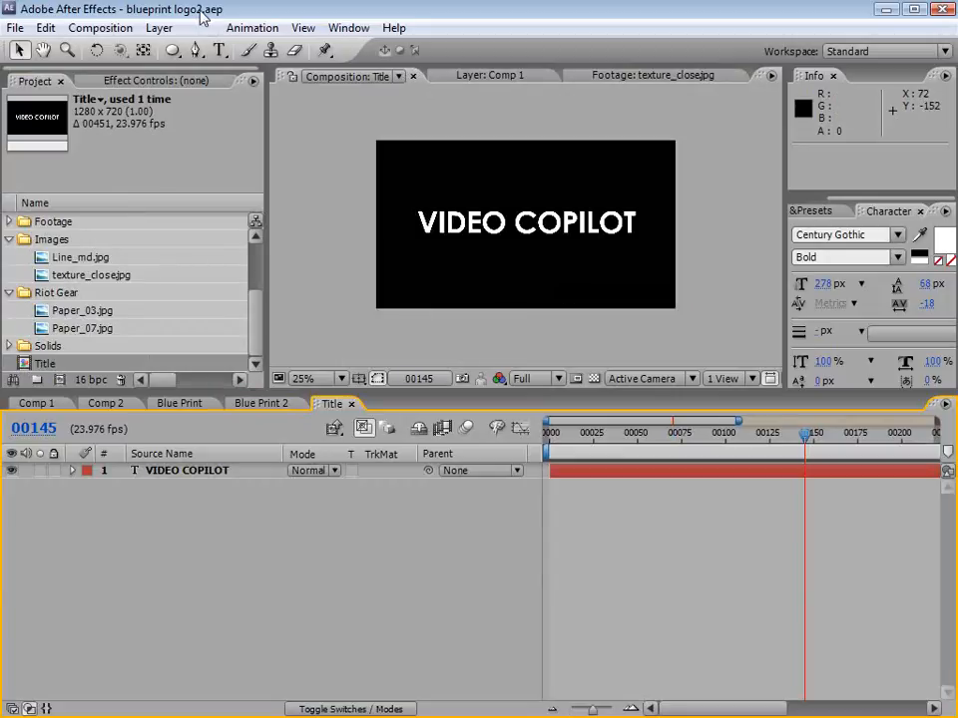
left_click(157, 28)
left_click(236, 51)
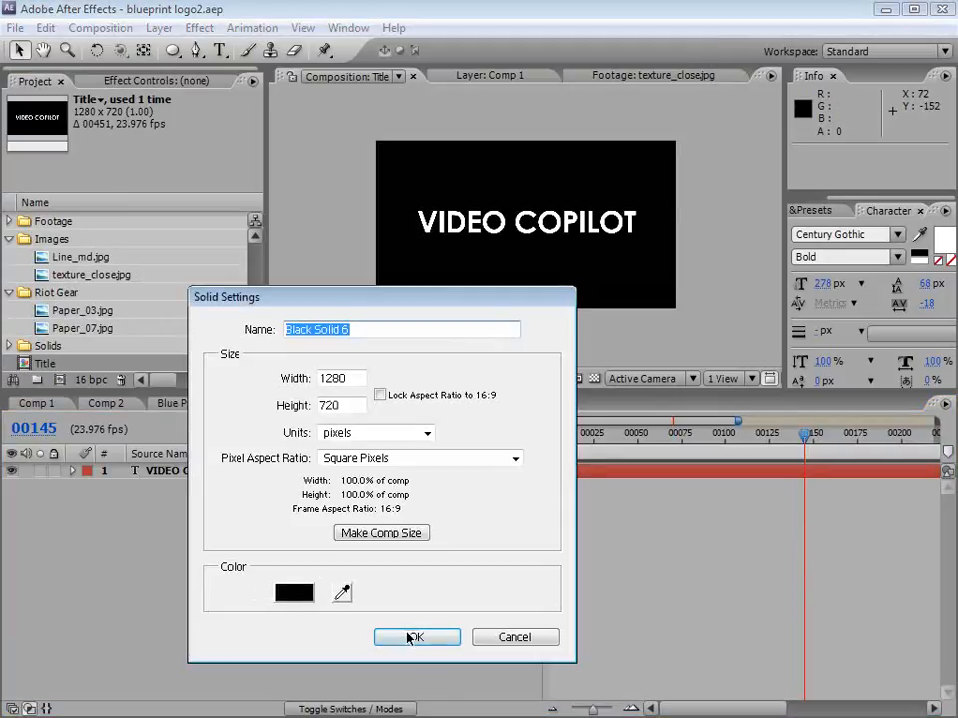
left_click(413, 638)
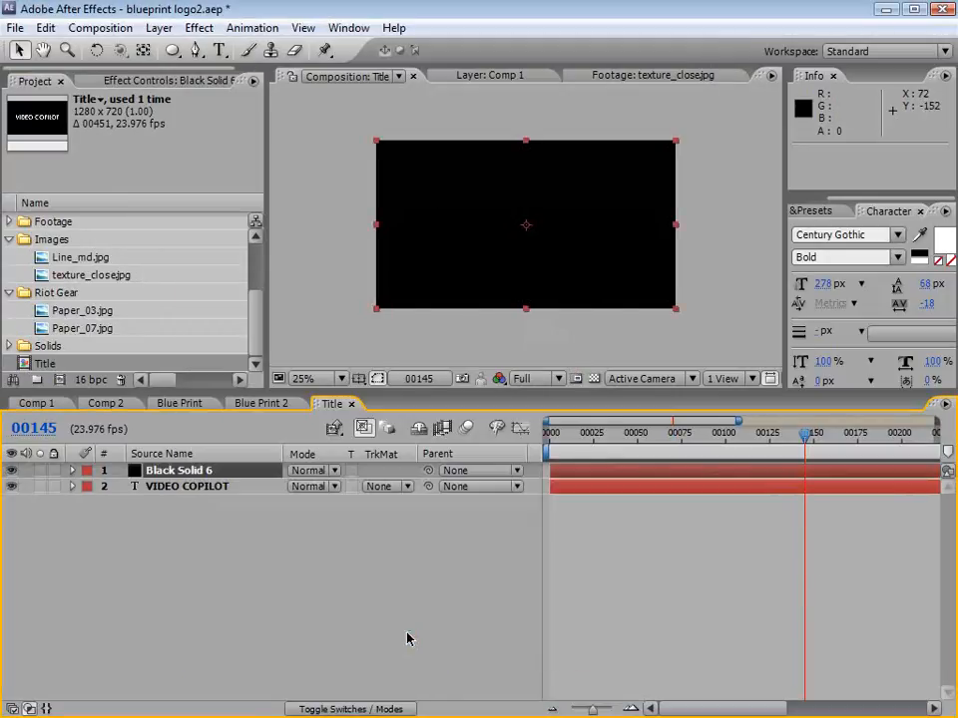
left_click_drag(198, 464, 184, 511)
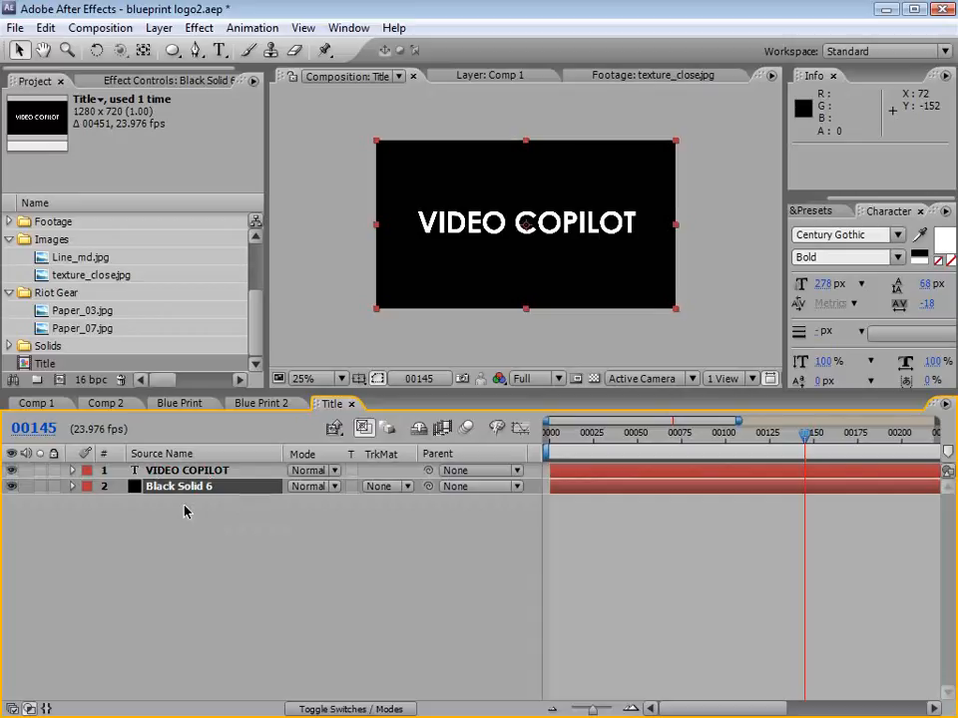
Step: Apply the Ramp effect to the black solid and set its Ramp Shape to Radial Ramp
left_click(200, 28)
mouse_move(257, 304)
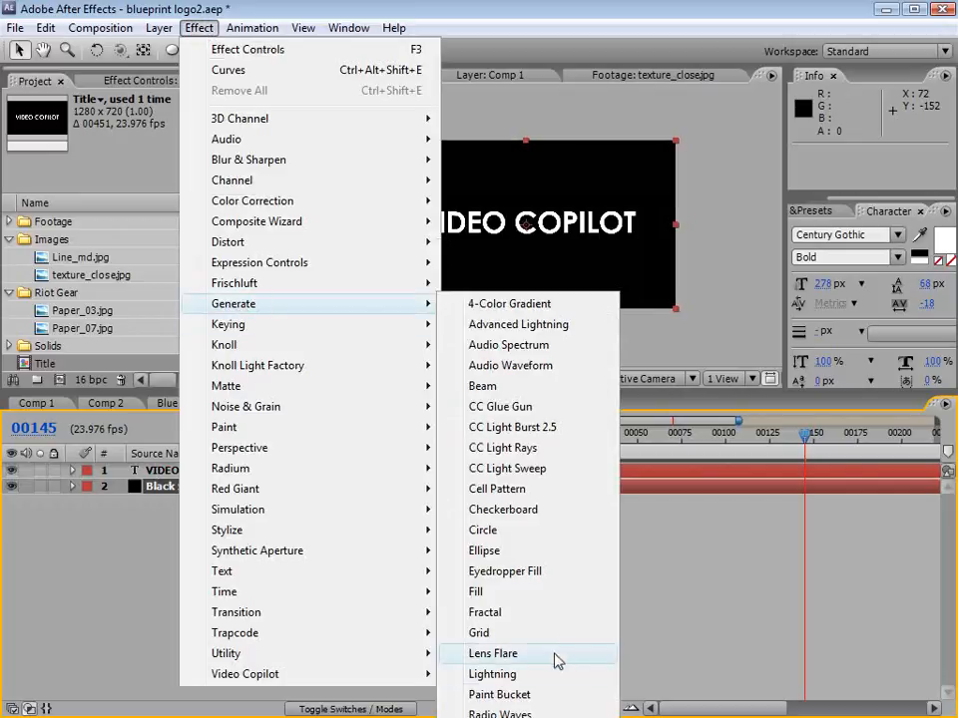
left_click(534, 717)
left_click(175, 208)
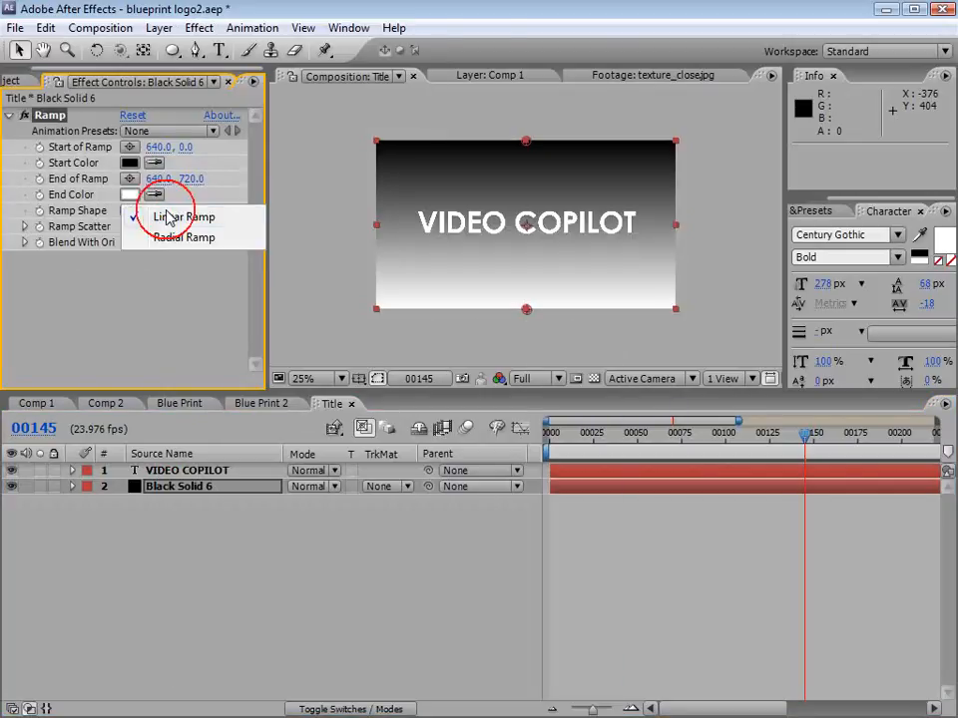
left_click(177, 237)
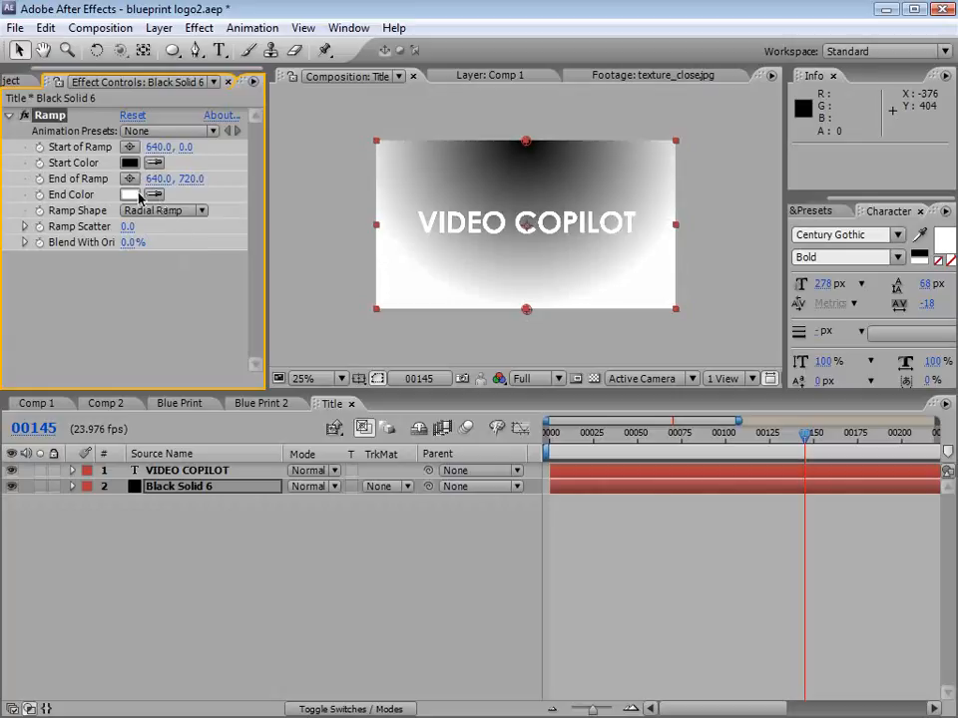
Step: Darken the Ramp's End Color to a dark gray and set its Start Color to a muted blue-gray
left_click(137, 194)
left_click_drag(570, 400, 369, 298)
left_click_drag(447, 459, 254, 506)
key("Return")
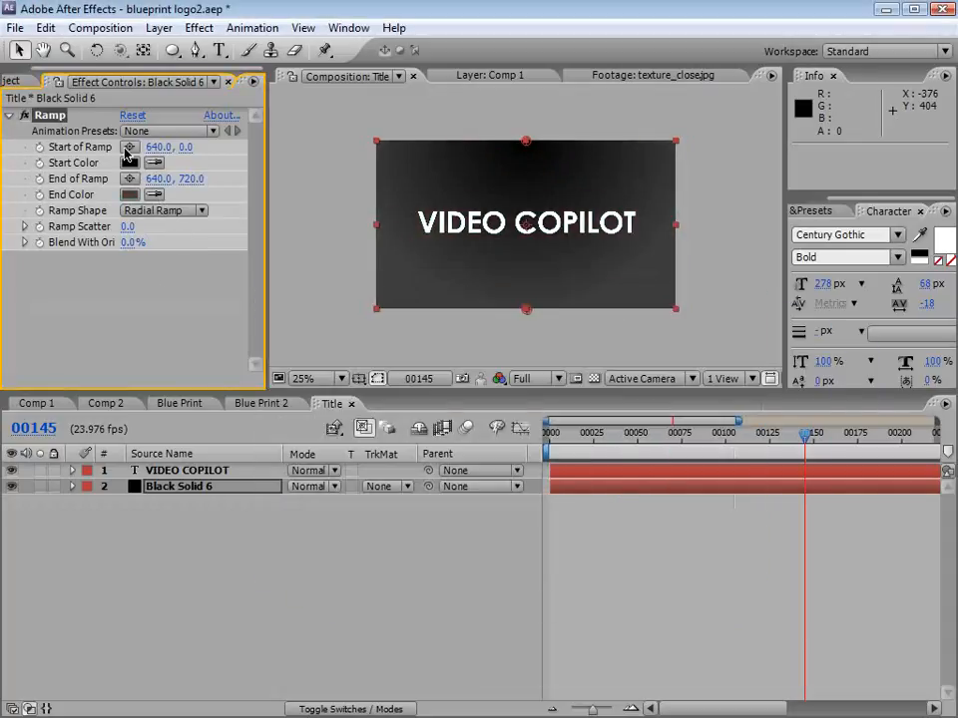
left_click(131, 162)
left_click_drag(549, 449, 539, 424)
mouse_move(320, 439)
left_mouse_down()
mouse_move(308, 445)
mouse_move(321, 426)
left_mouse_up()
key("Return")
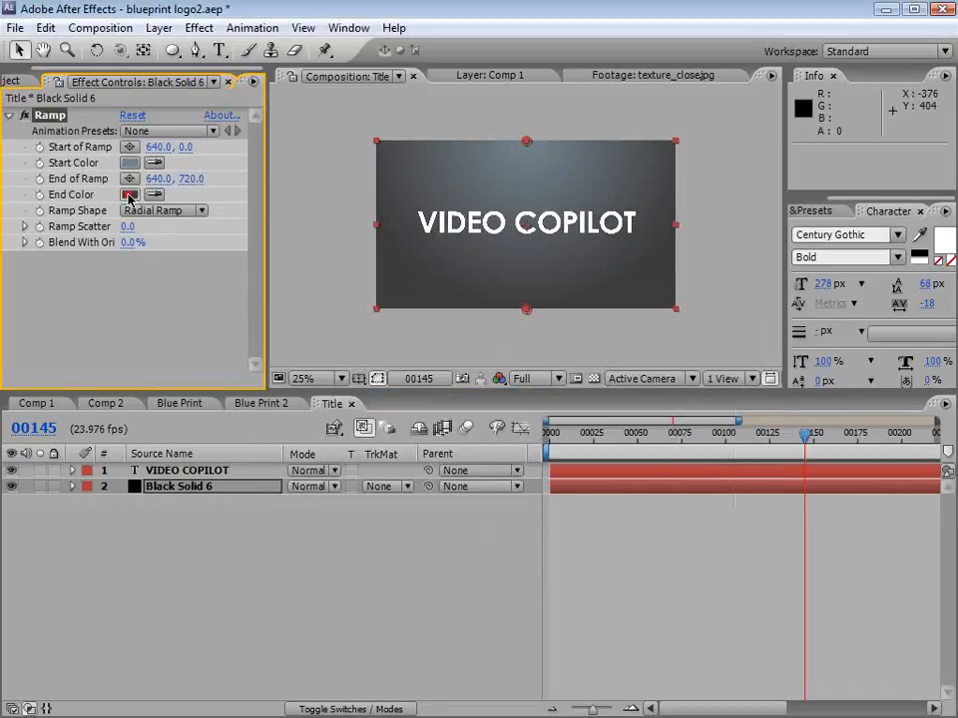
Step: Refine the Ramp's dark End Color, and move the ramp's end point to 640, 1016 and its start point to 640, 244
left_click(130, 195)
left_click_drag(539, 444, 539, 429)
left_click_drag(310, 498, 323, 498)
key("Return")
left_click_drag(519, 311, 522, 379)
left_click_drag(527, 141, 527, 198)
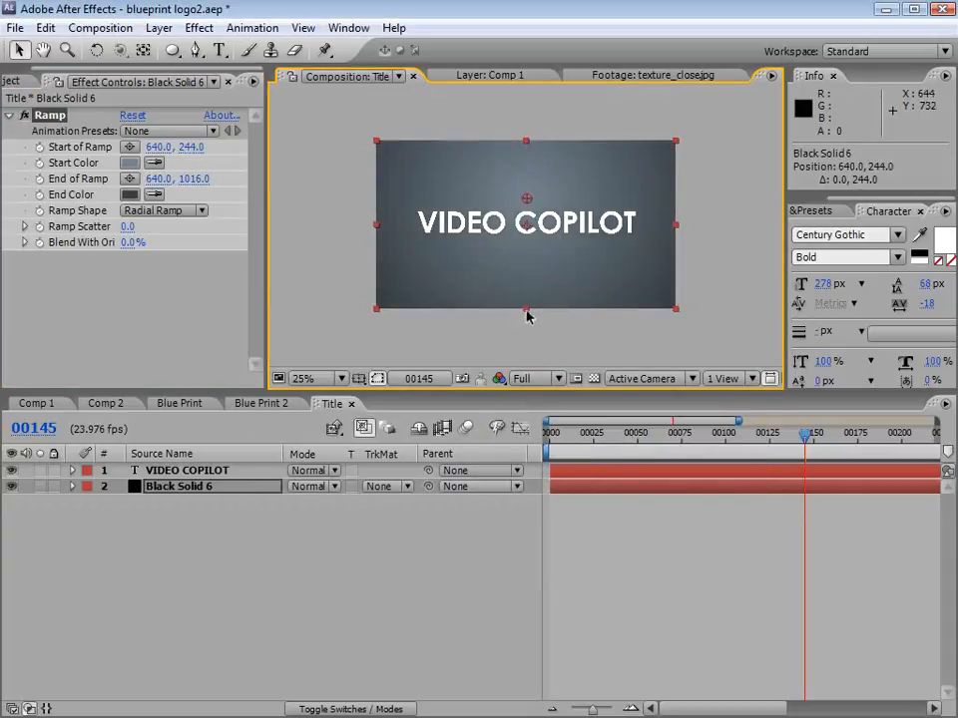
Step: Apply a Drop Shadow effect to the VIDEO COPILOT text layer and check it in an enlarged view
left_click(231, 469)
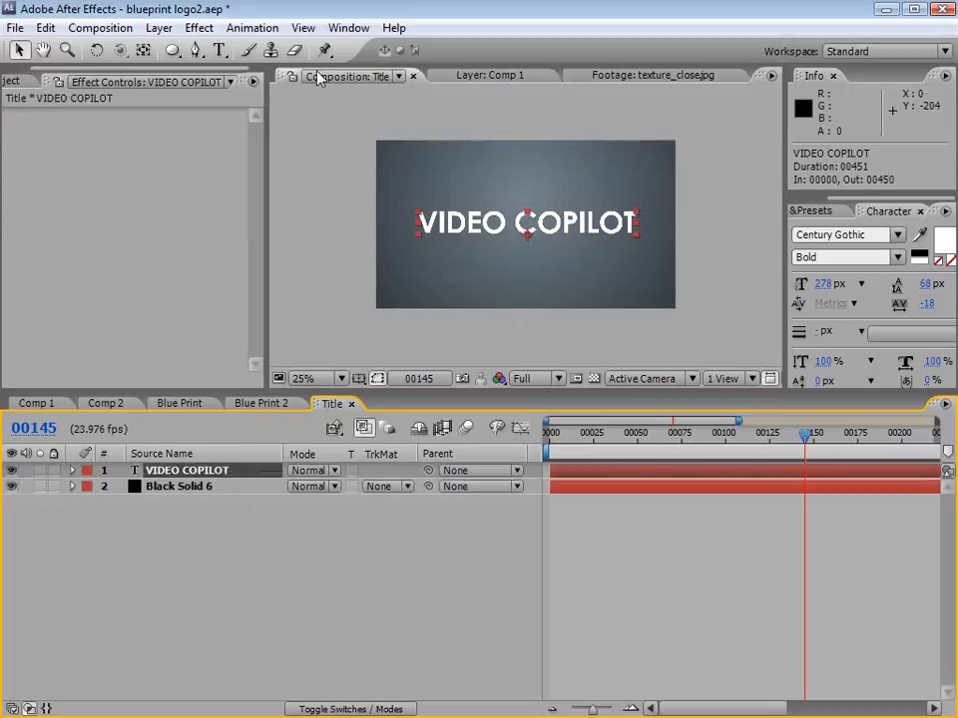
left_click(199, 28)
mouse_move(261, 451)
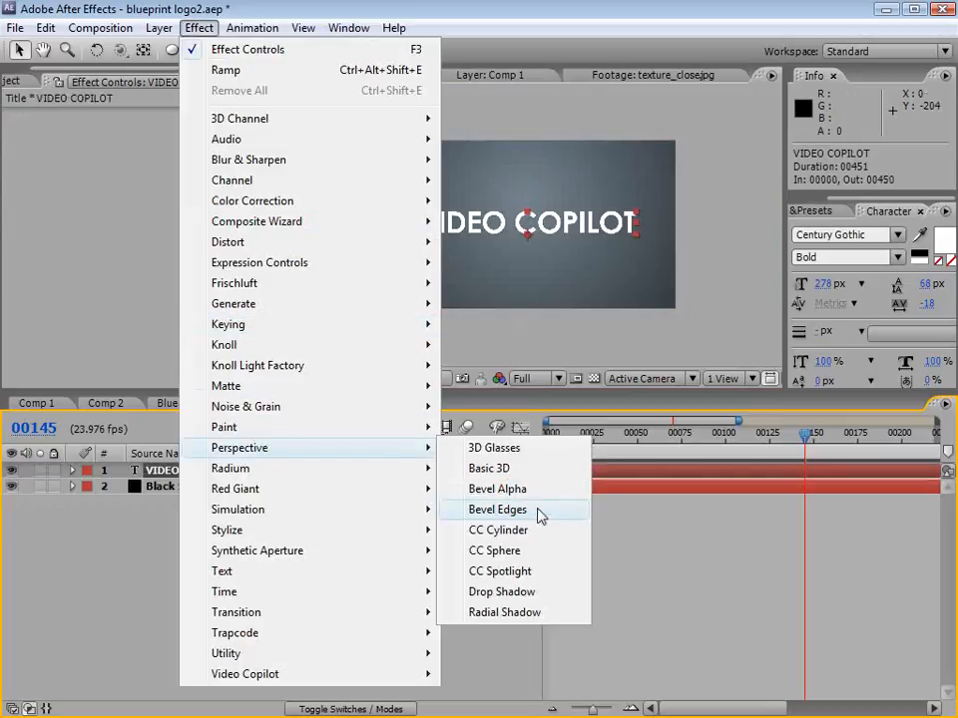
left_click(489, 594)
key("grave")
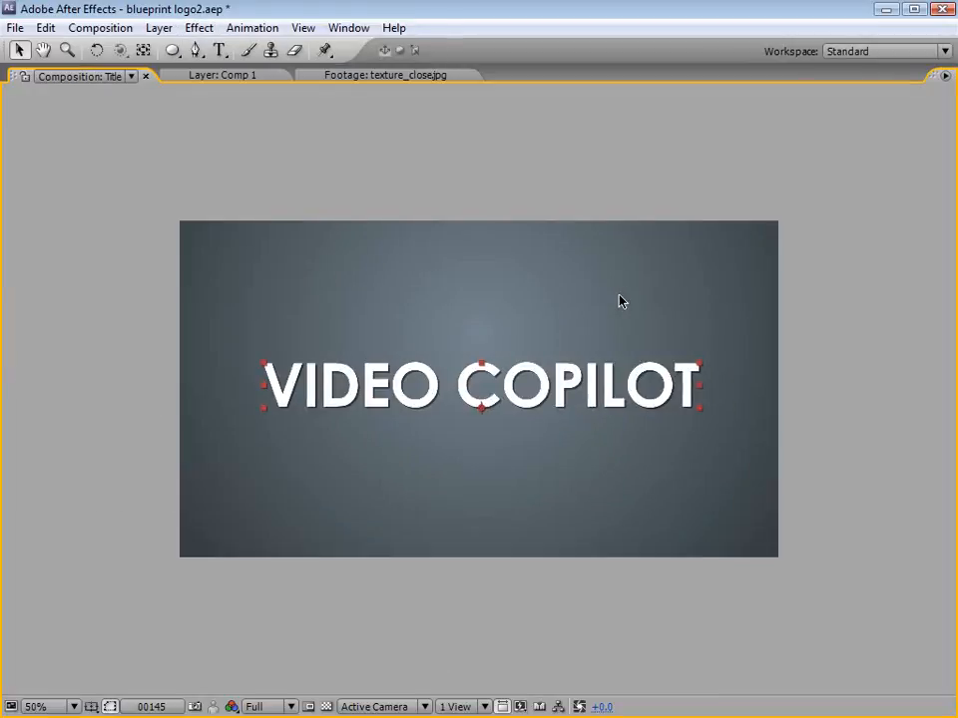
key("grave")
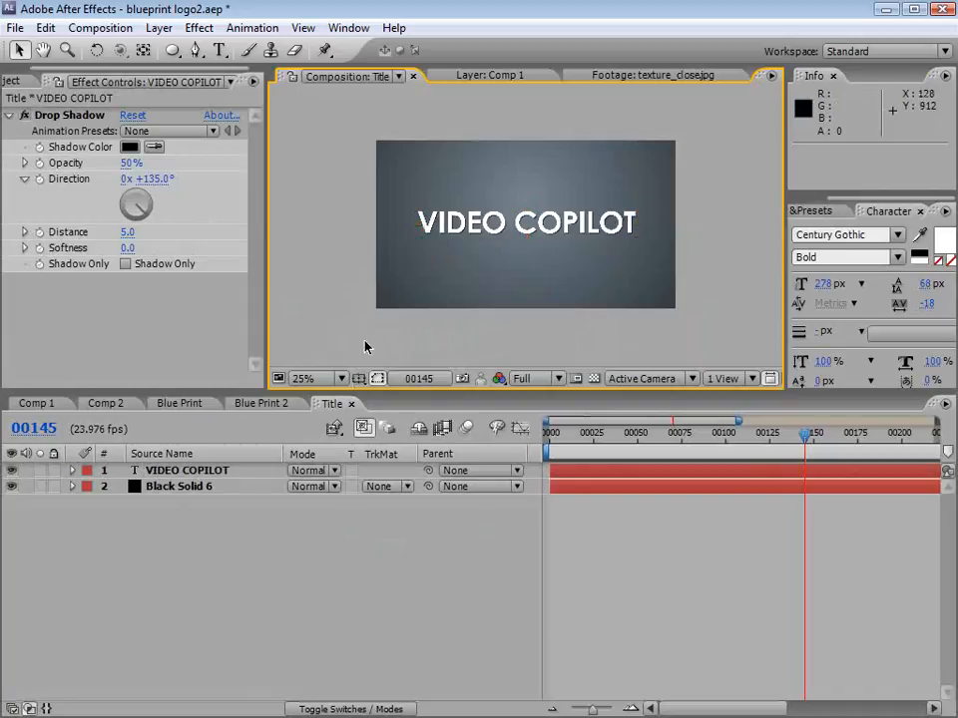
Step: Add the Title composition as Blue Print 2's topmost layer starting at frame 142, and parent it to Null 4
left_click(349, 408)
left_click(239, 406)
left_click(30, 80)
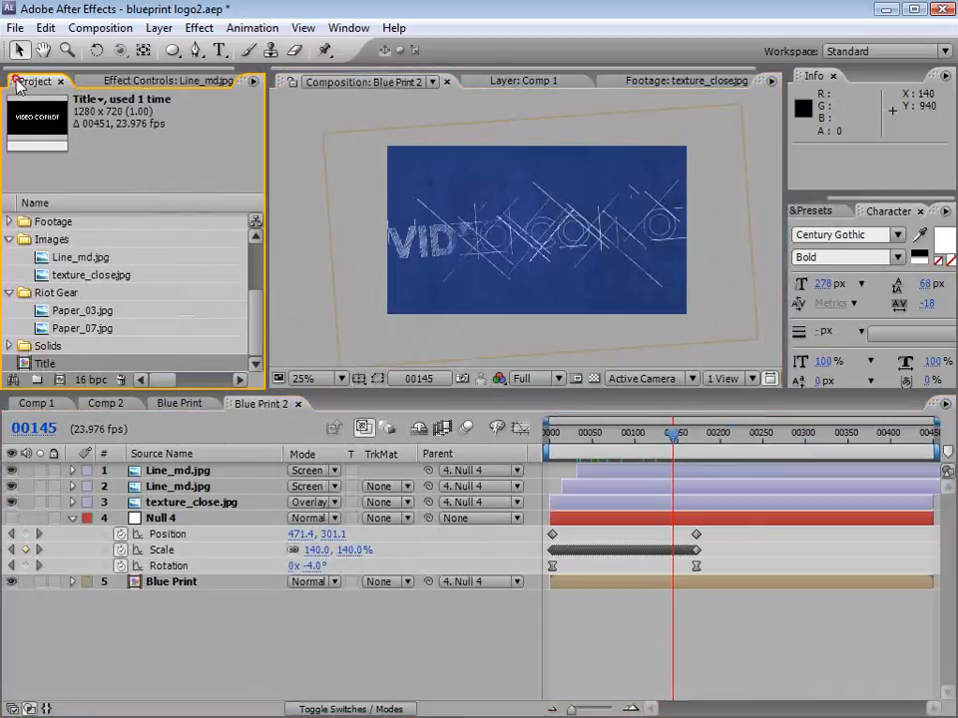
left_click_drag(33, 371, 752, 470)
left_click_drag(673, 433, 709, 438)
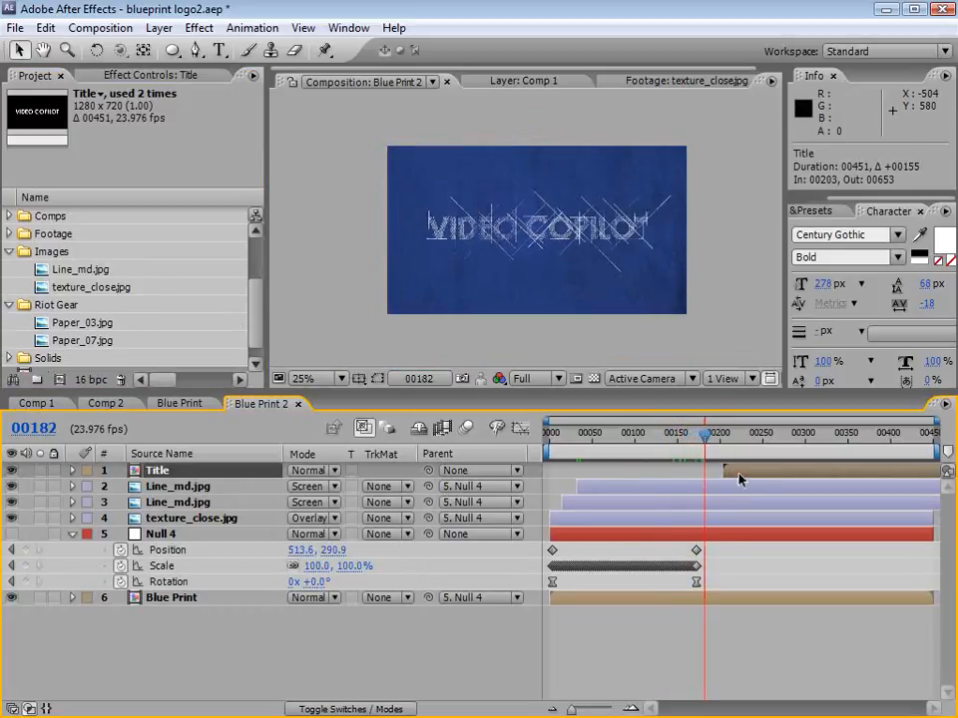
left_click_drag(739, 480, 647, 470)
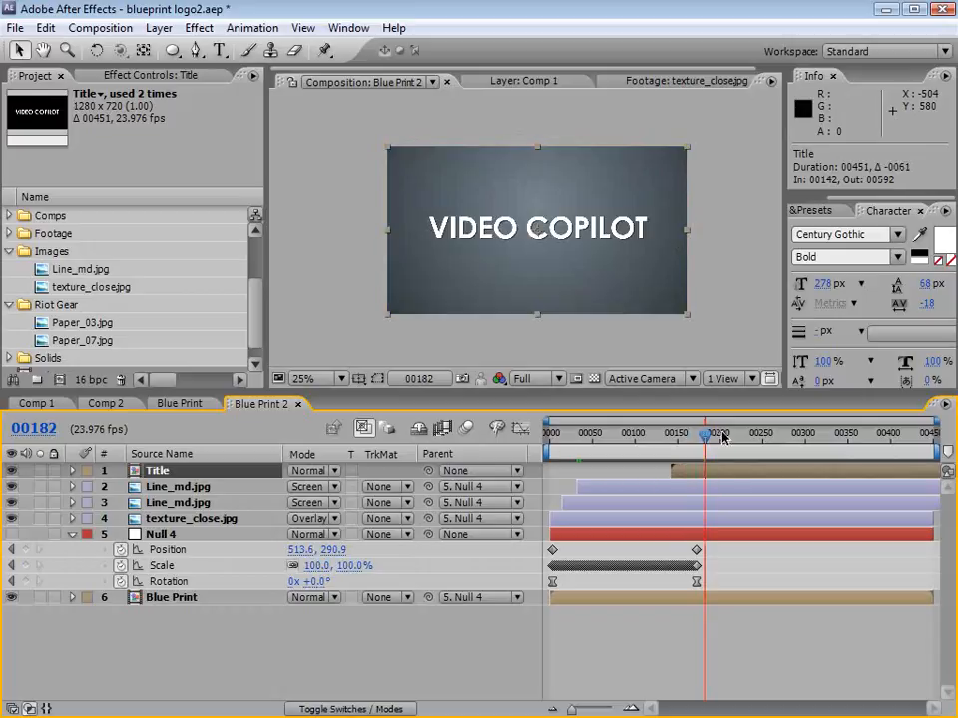
left_click_drag(723, 436, 747, 436)
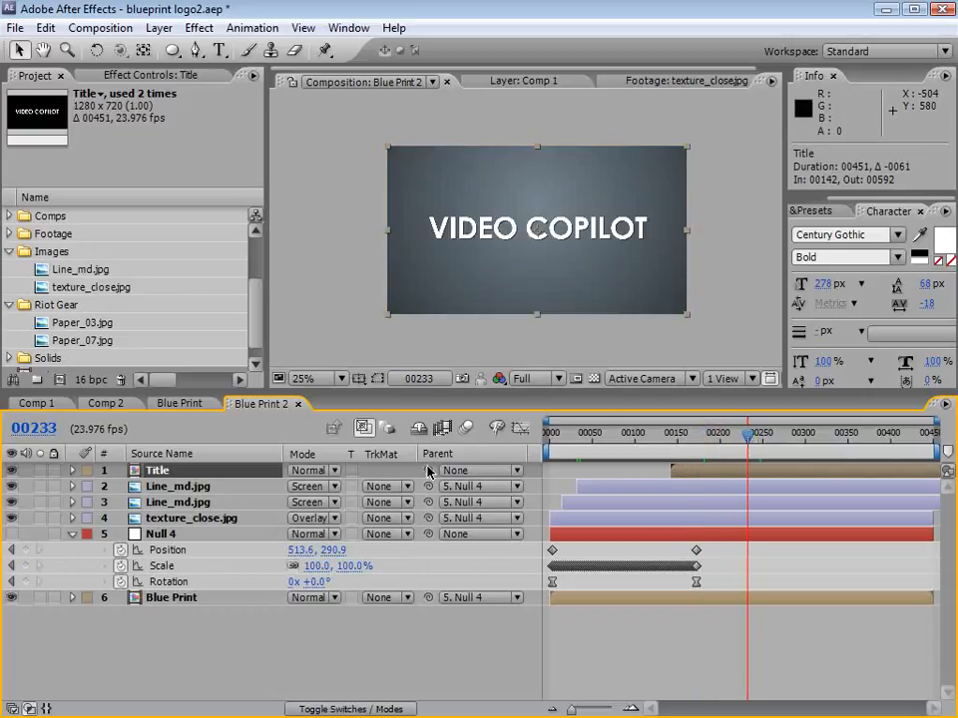
left_click_drag(430, 471, 172, 542)
Step: Keyframe the Title layer's Opacity from 0% at frame 155 to 100% at frame 168, and shift the layer slightly later
left_click_drag(698, 436, 682, 441)
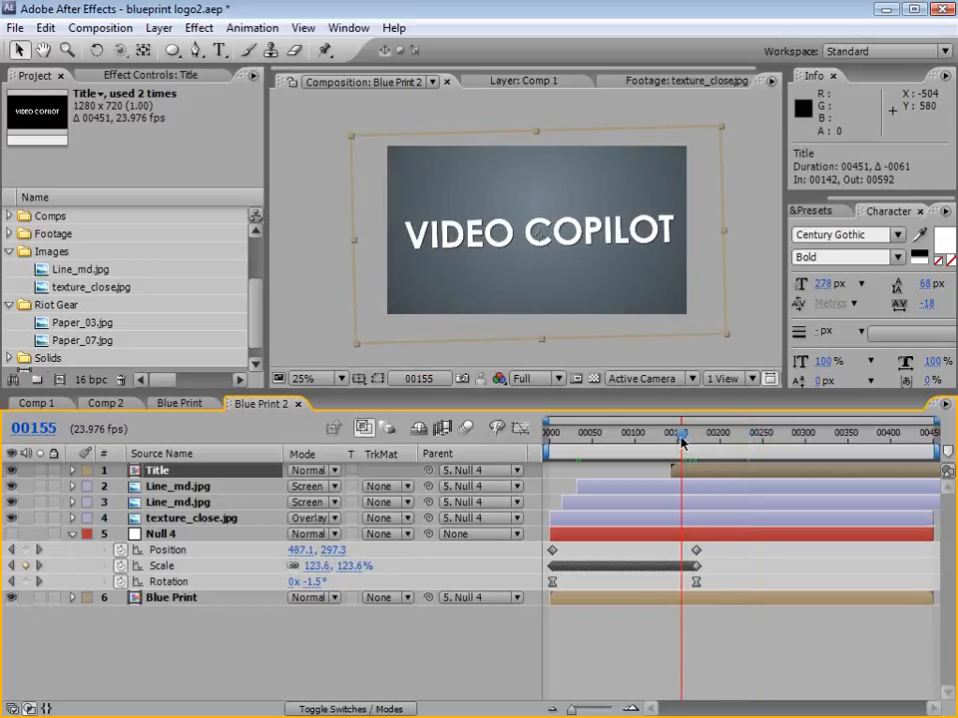
key("t")
left_click(120, 487)
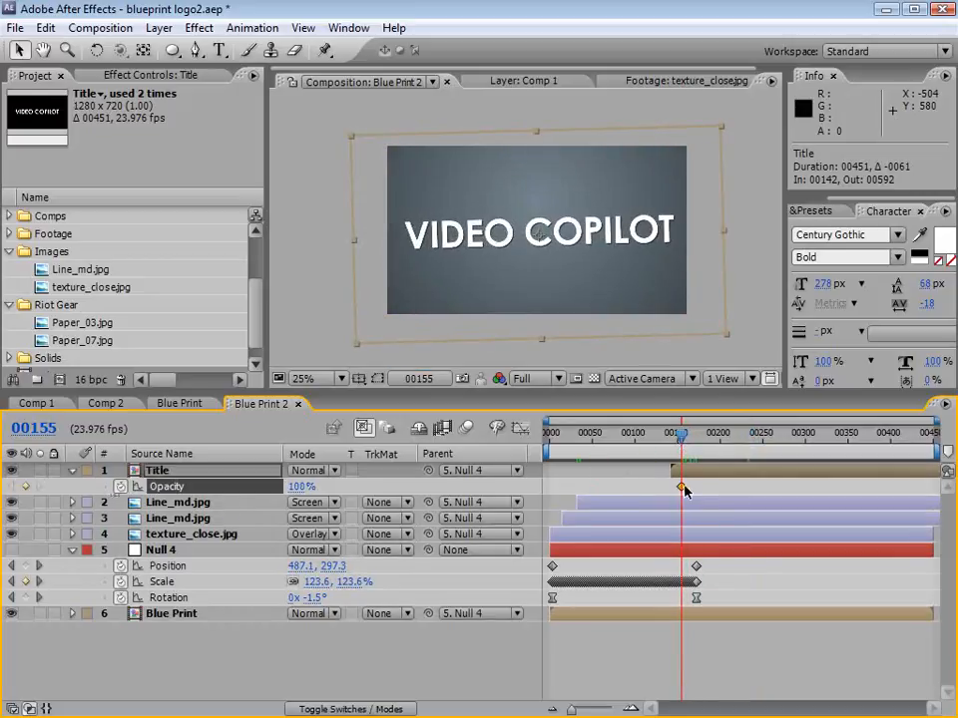
left_click_drag(681, 489, 693, 490)
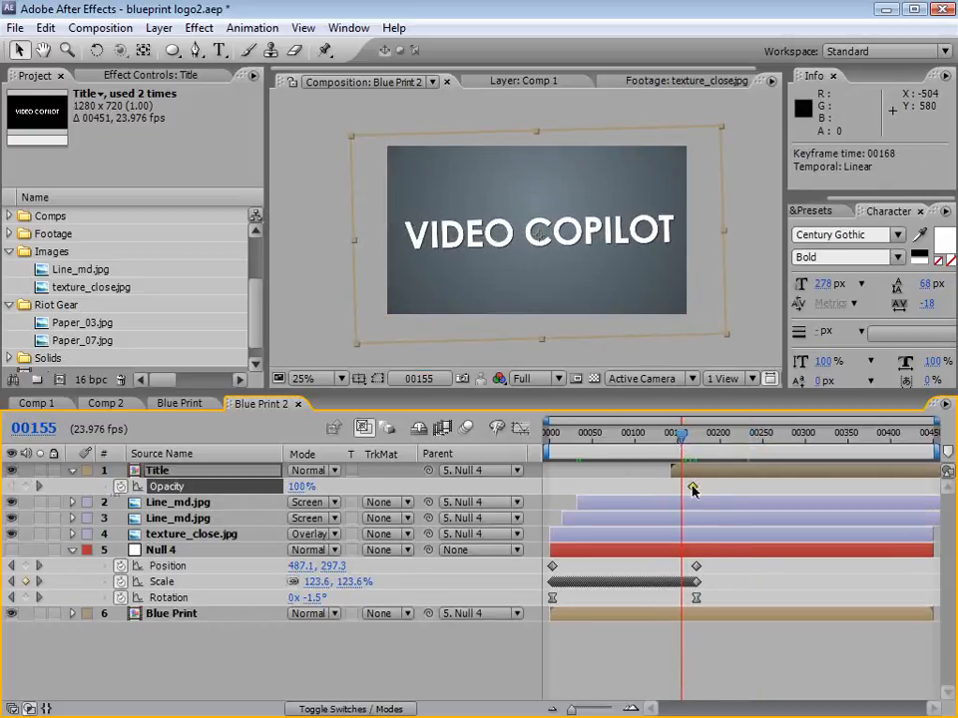
left_click(301, 486)
type("0")
key("Return")
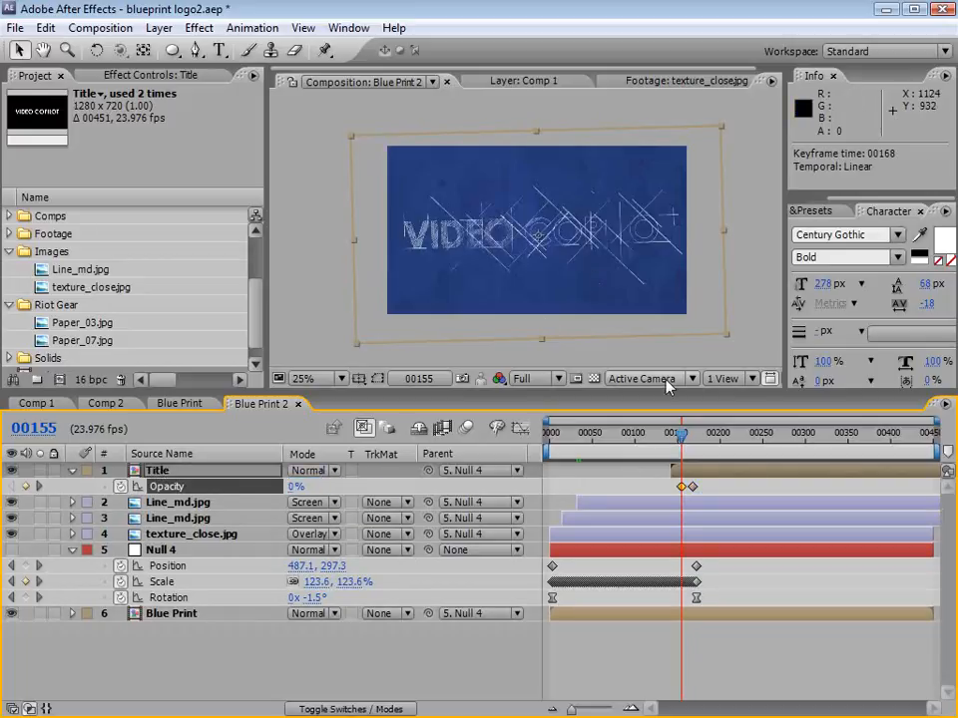
left_click(686, 440)
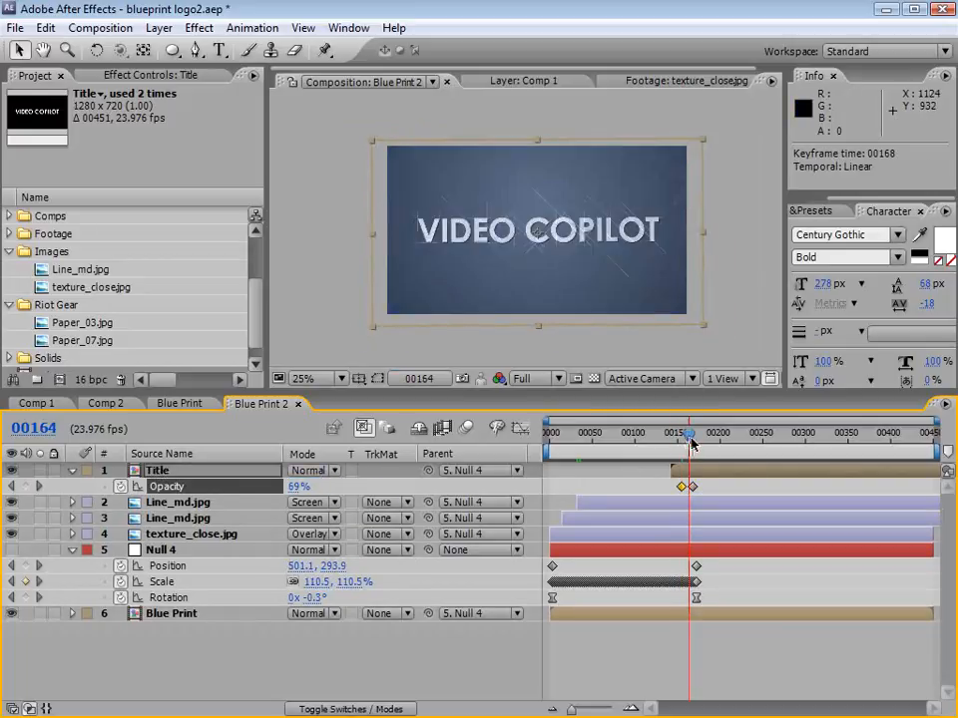
left_click_drag(701, 470, 699, 439)
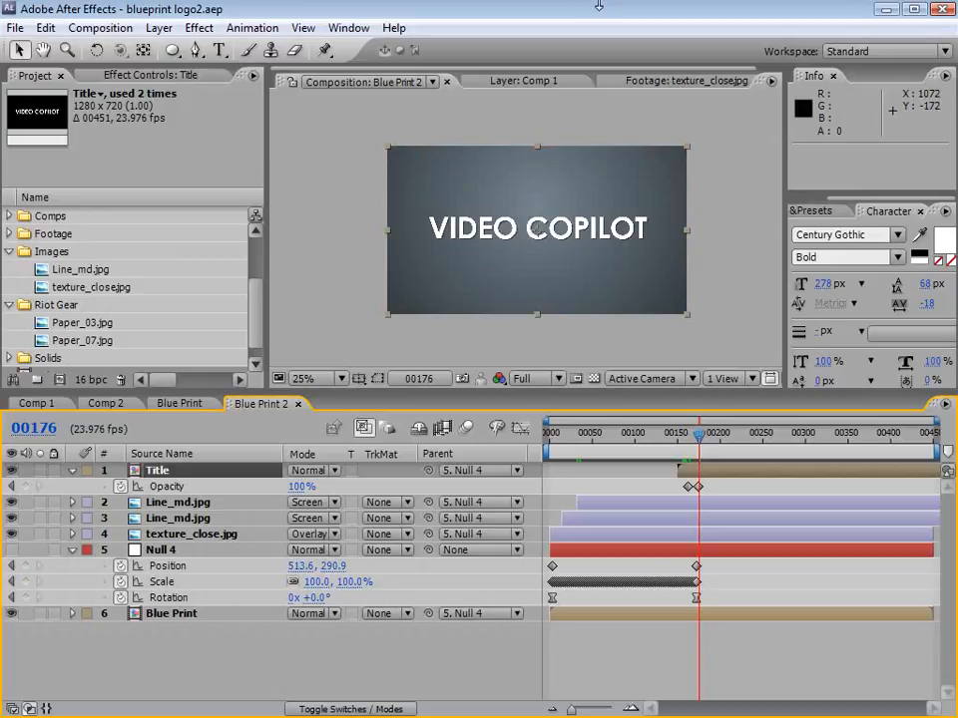
Step: Add an adjustment layer at the top of Blue Print 2 and apply a Curves effect to it
left_click(163, 31)
mouse_move(184, 49)
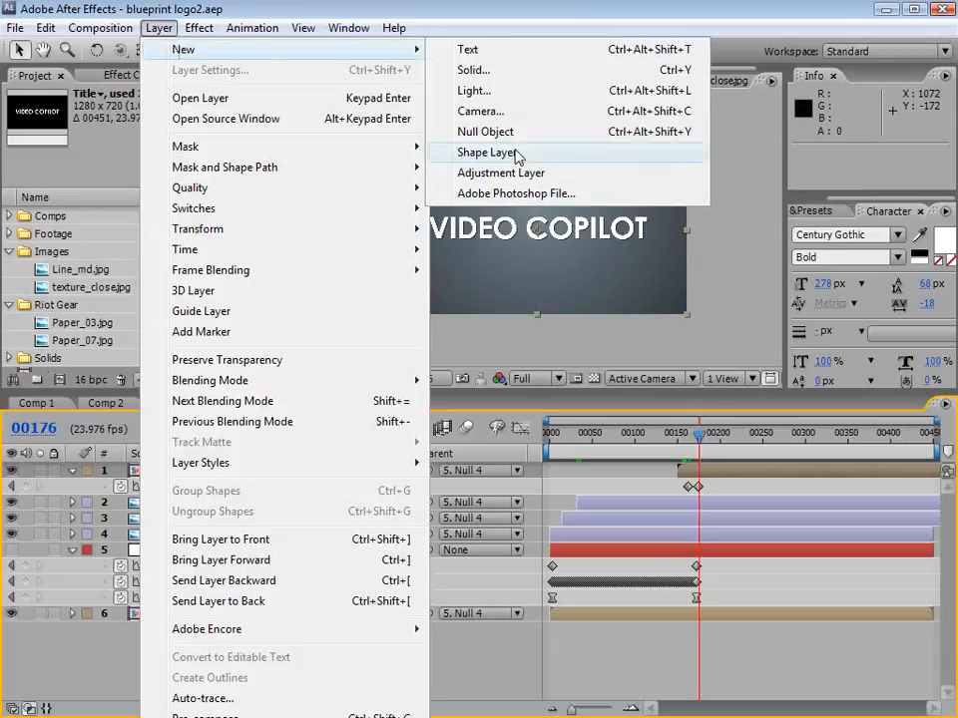
left_click(501, 173)
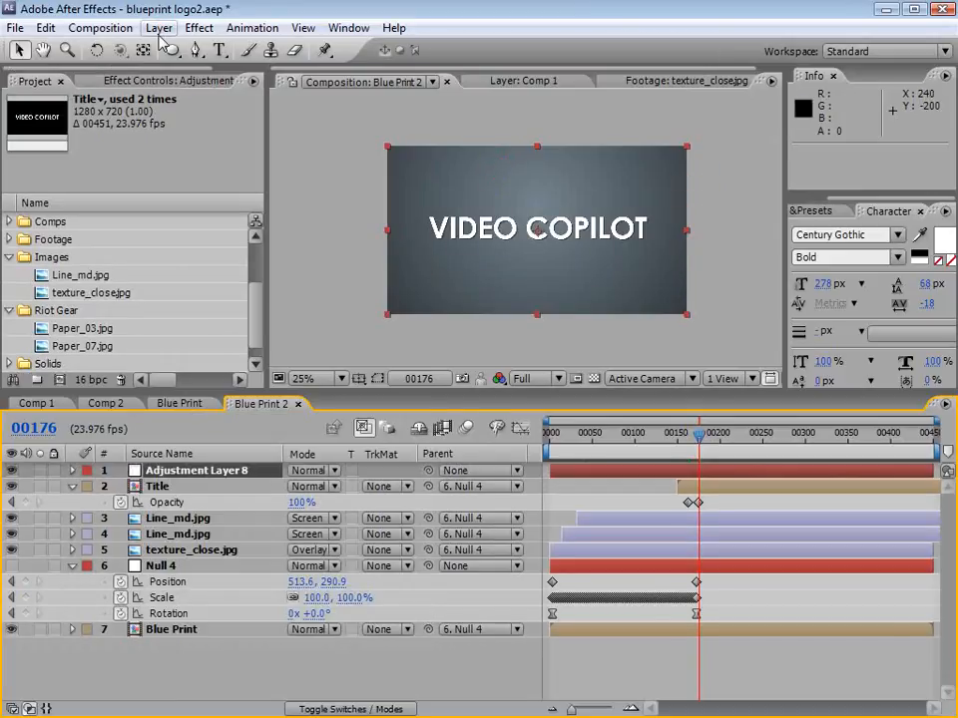
left_click(200, 28)
mouse_move(273, 201)
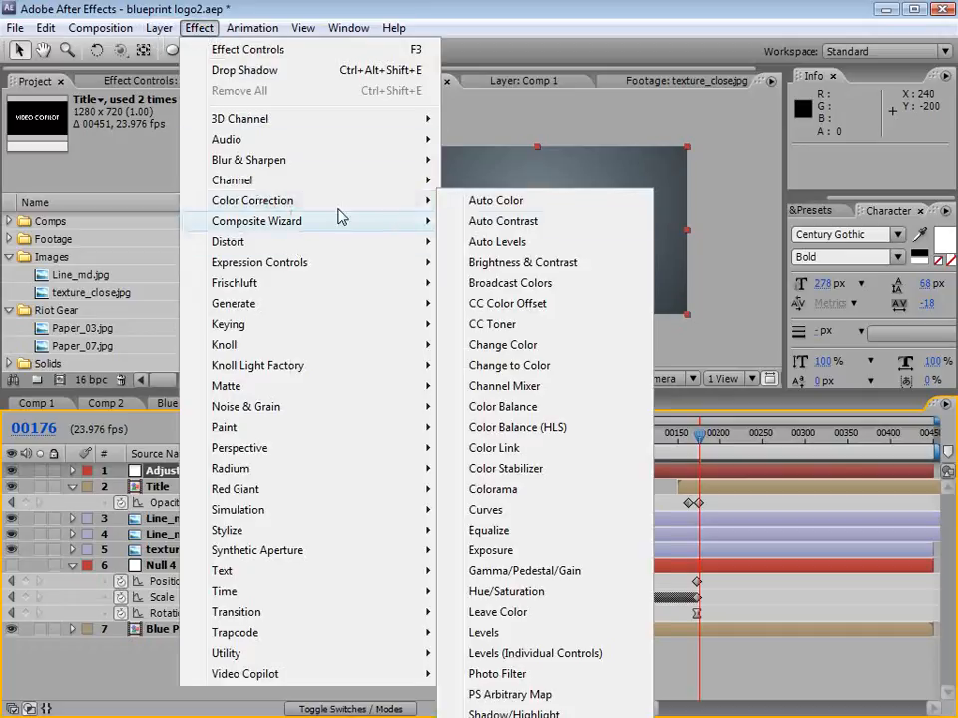
left_click(488, 508)
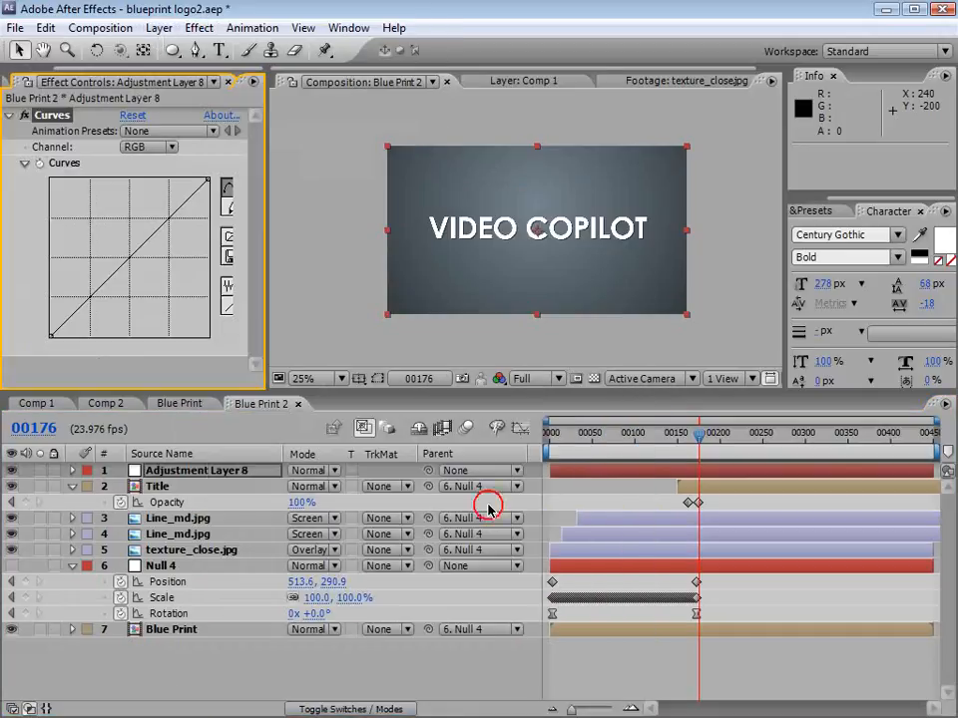
Step: Darken the shadows with the RGB curve while anchoring its midpoint, and raise the Green channel's midtones slightly
left_click(630, 434)
left_click_drag(89, 298, 89, 308)
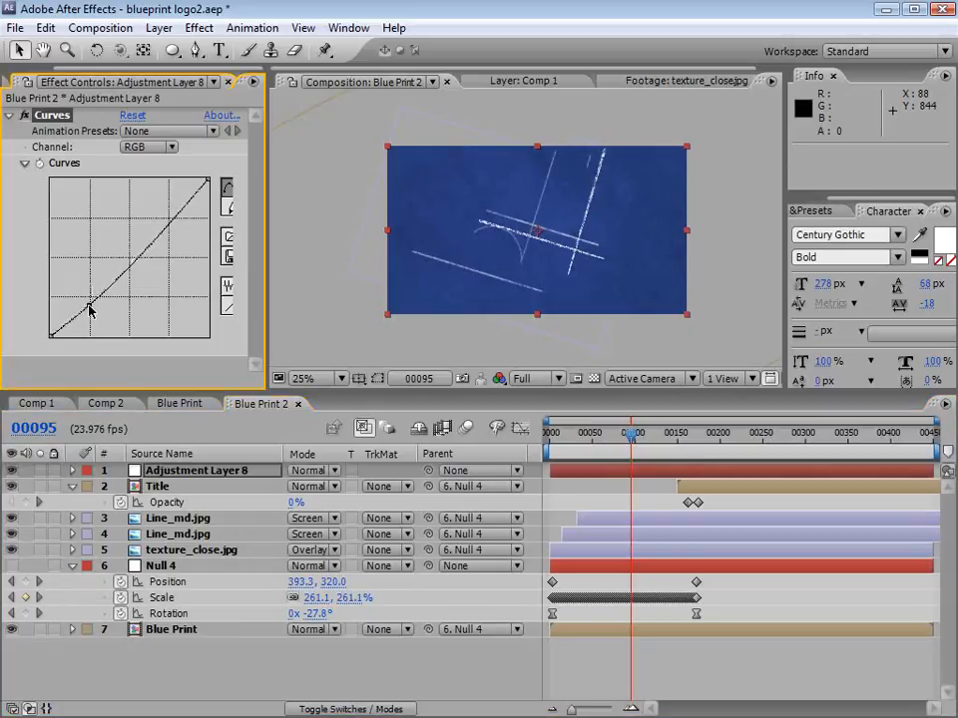
left_click(130, 259)
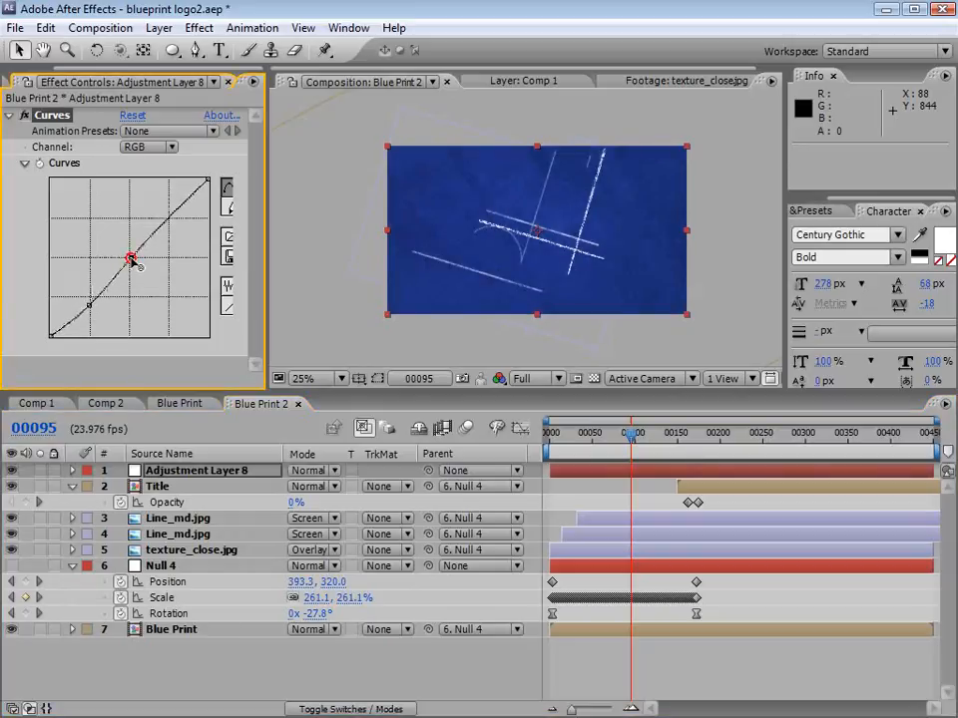
left_click_drag(88, 305, 84, 309)
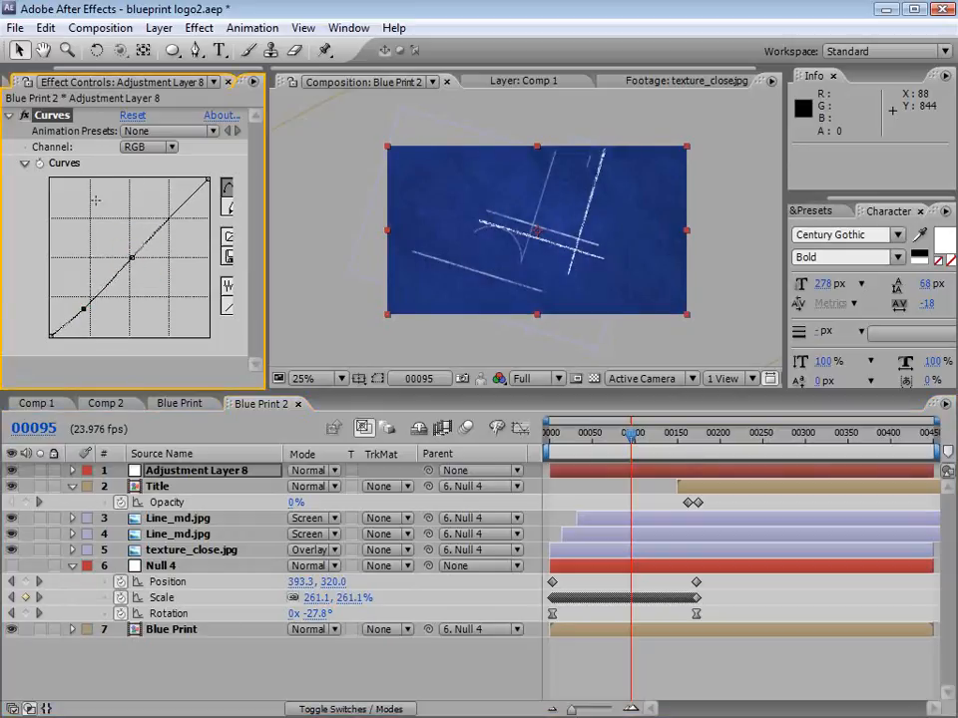
left_click(160, 150)
left_click(162, 191)
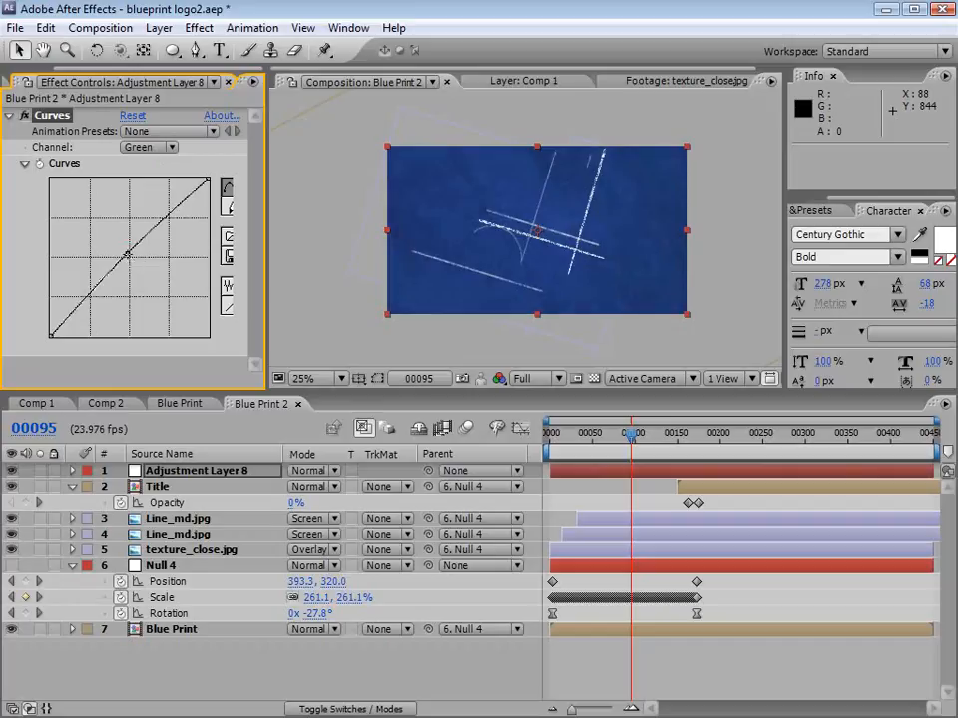
Step: Add a second adjustment layer with a full-frame elliptical mask set to Subtract and a Mask Feather of 144 pixels
left_click(159, 28)
mouse_move(200, 49)
left_click(501, 175)
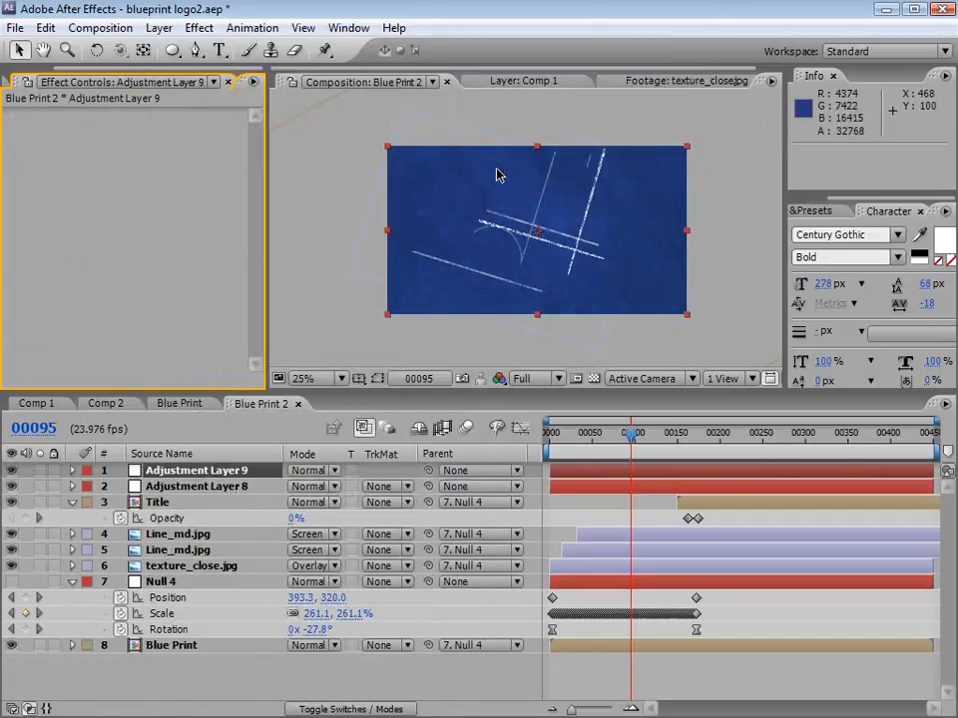
double_click(171, 49)
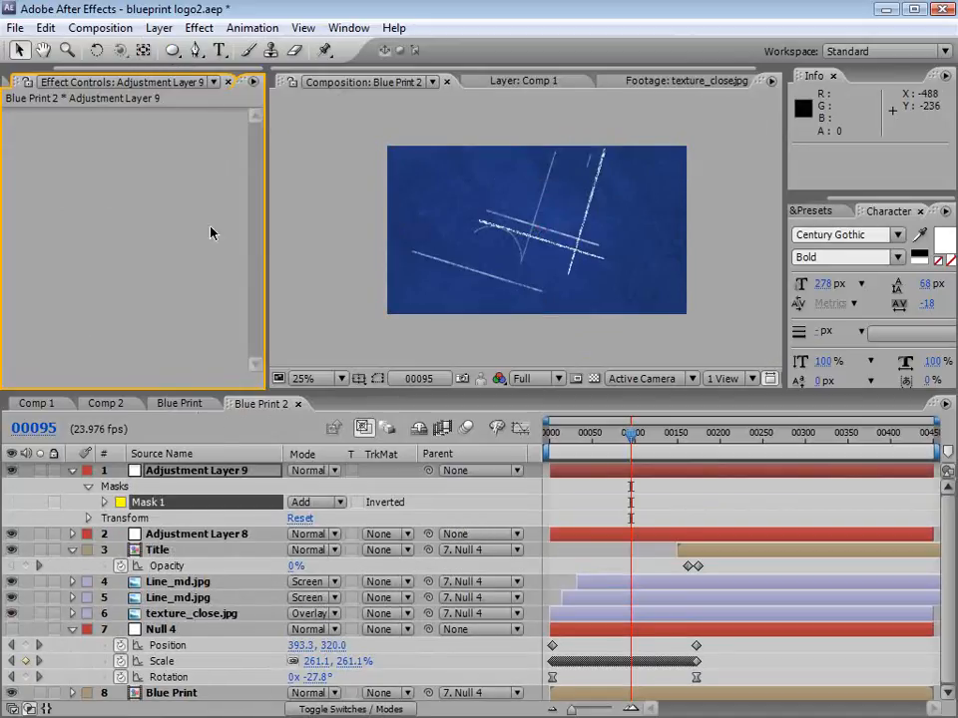
left_click(320, 508)
left_click(323, 527)
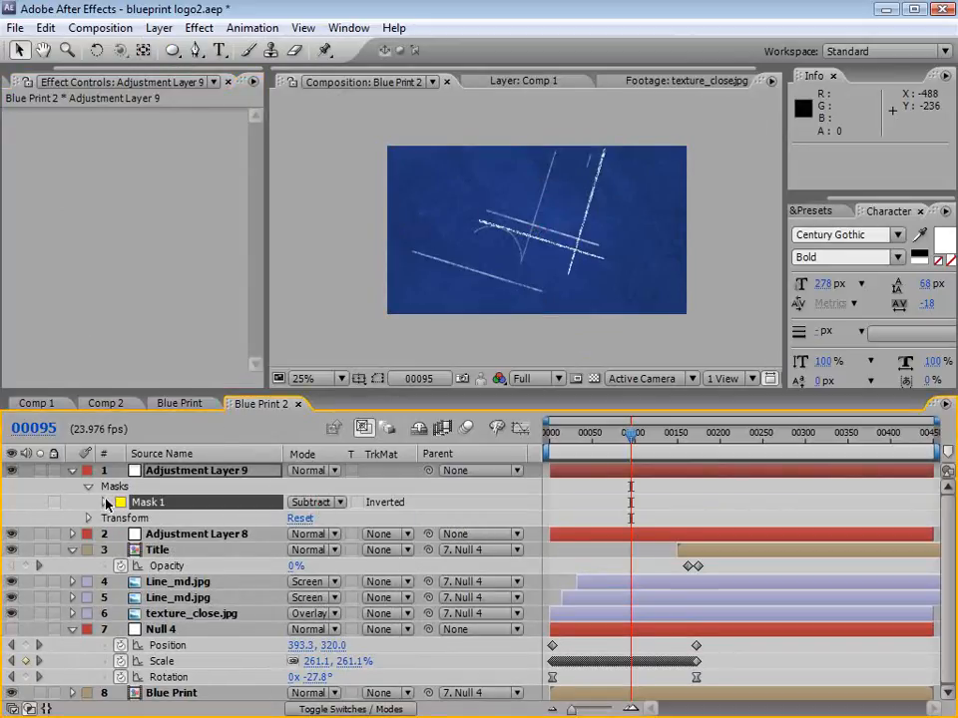
left_click(105, 503)
left_click_drag(311, 533, 472, 538)
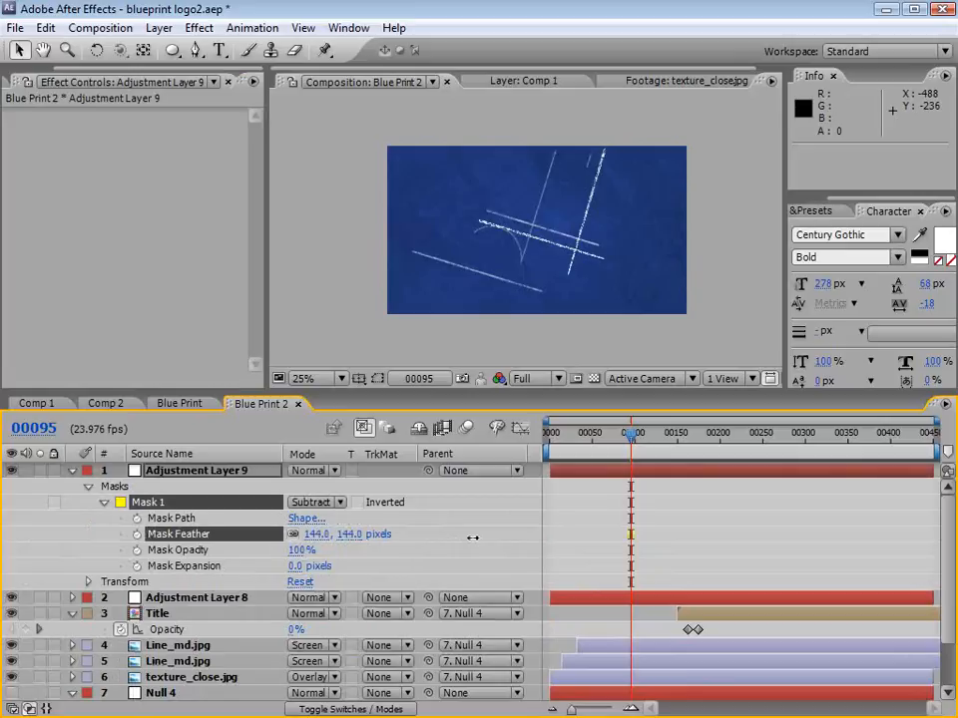
Step: Apply Curves to the masked adjustment layer and pull the RGB midtones down to darken the frame's edges
left_click(198, 27)
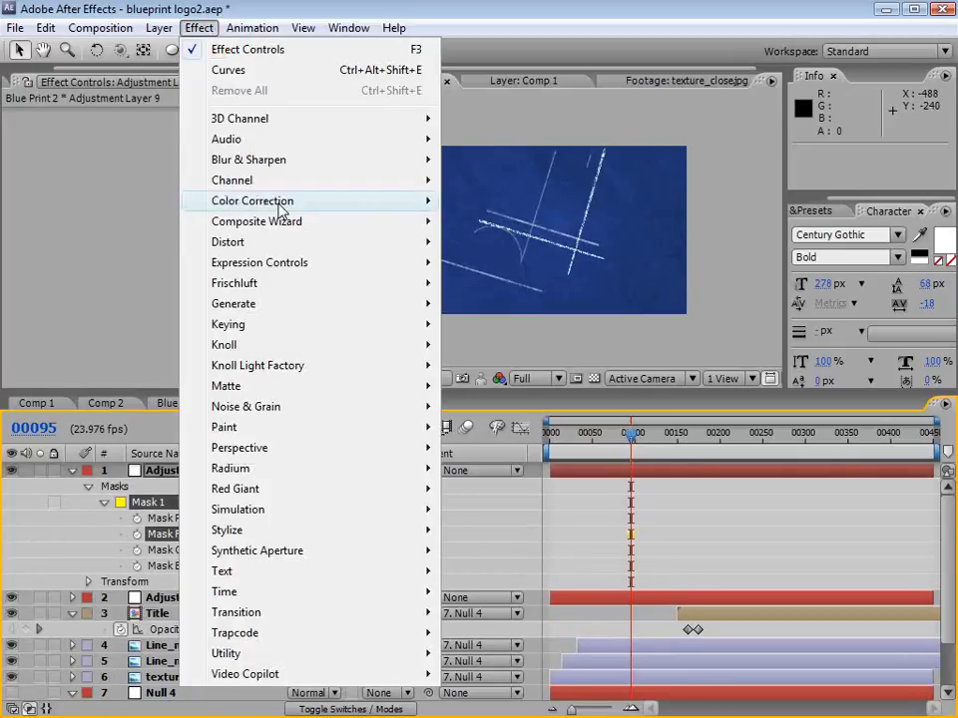
mouse_move(311, 208)
left_click(487, 510)
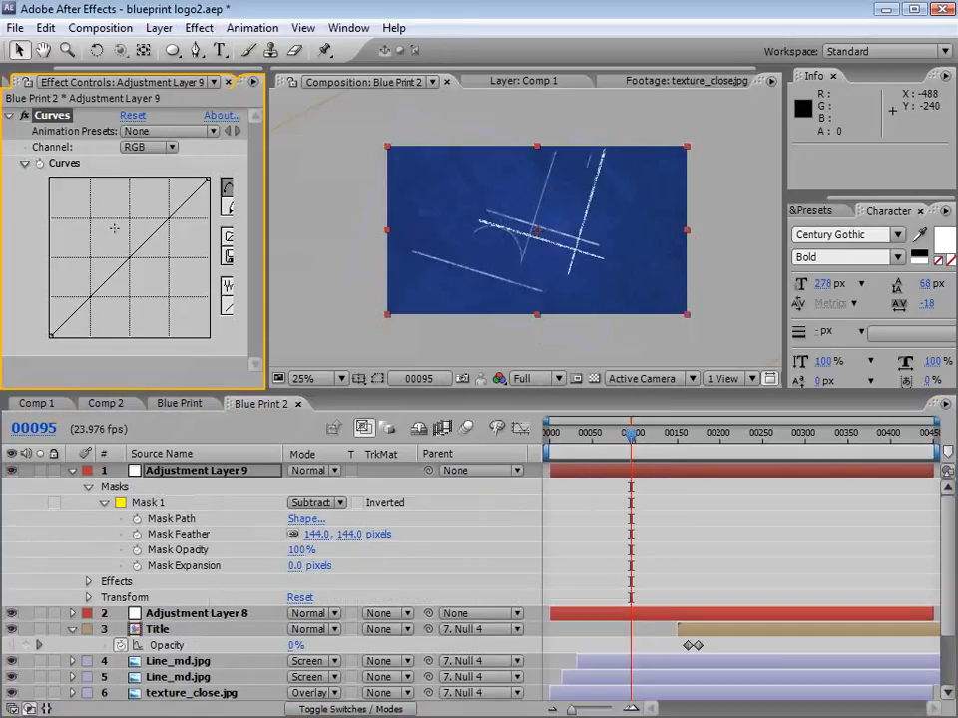
left_click_drag(129, 257, 140, 277)
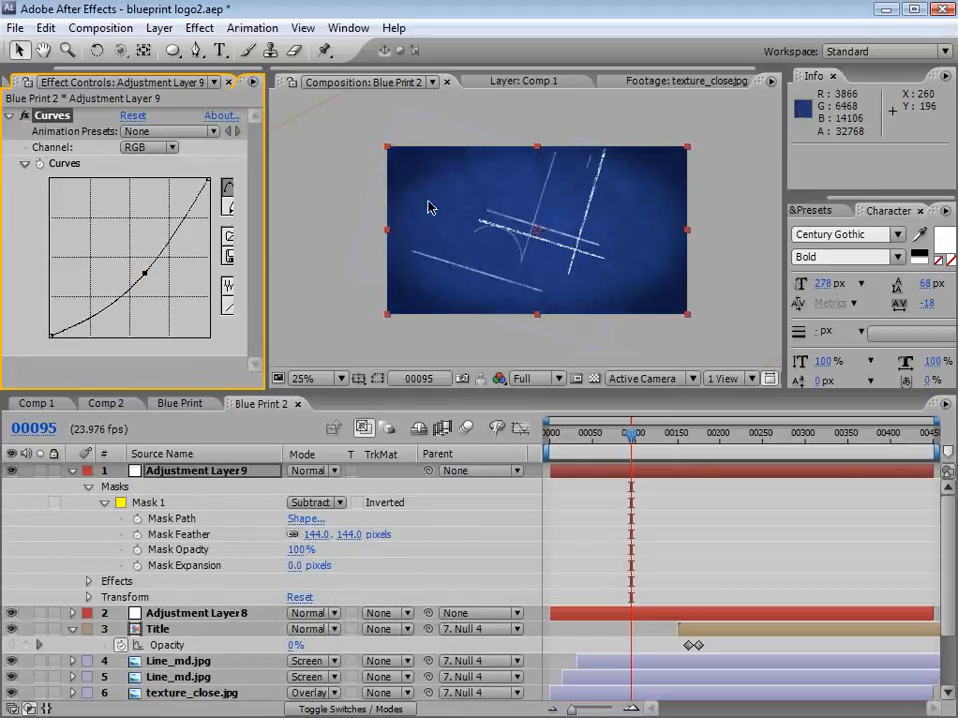
Step: Increase the vignette's Mask Feather to 253 pixels, and pull the ellipse's left, right and bottom points inward
left_click_drag(317, 538, 436, 534)
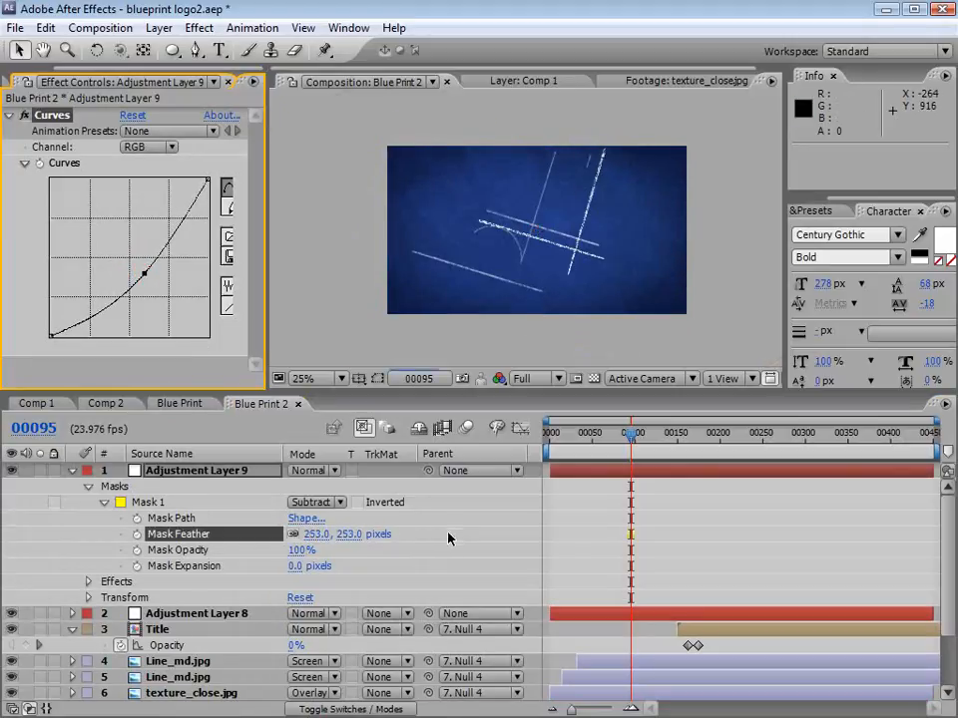
left_click(569, 477)
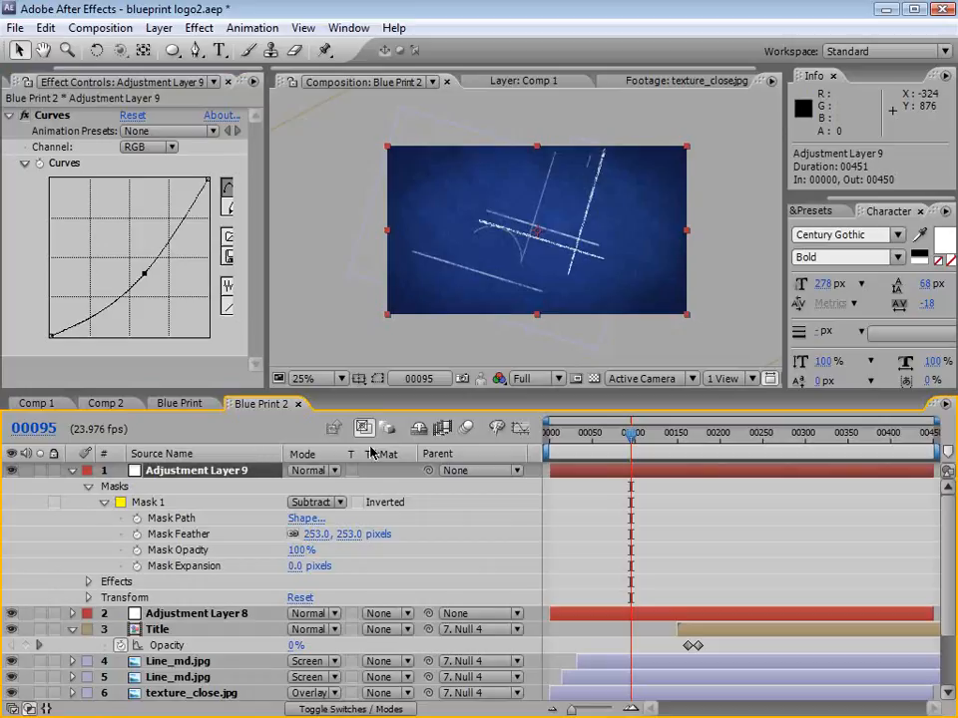
left_click(377, 381)
left_click_drag(388, 235, 429, 240)
left_click_drag(683, 235, 656, 236)
left_click_drag(548, 314, 548, 307)
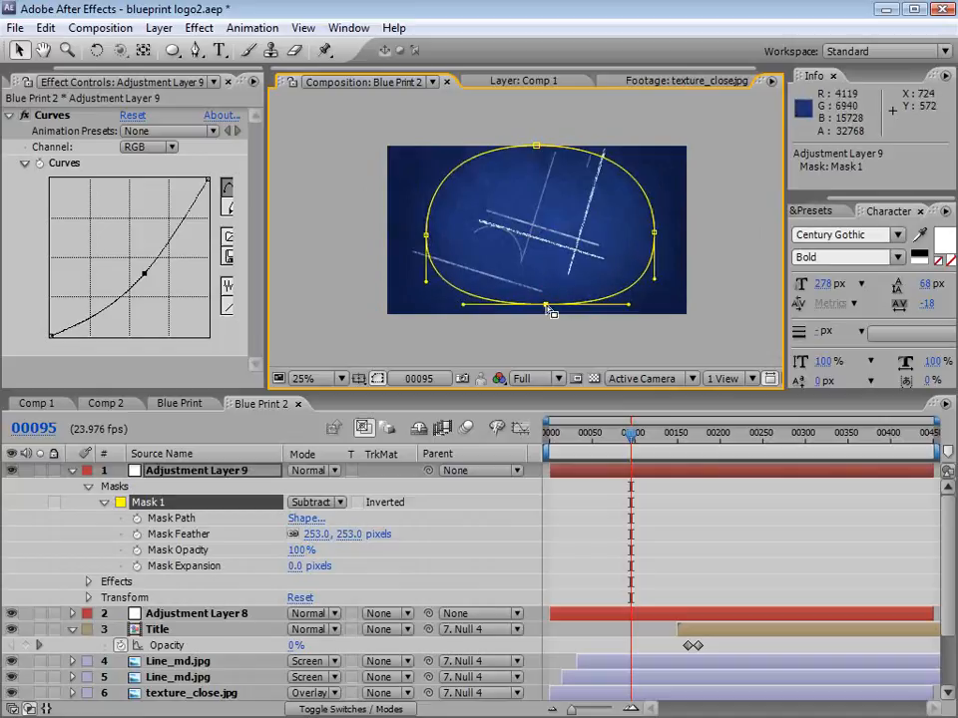
Step: Preview the Blue Print 2 animation, and examine the sparks around frame 32 of Comp 2
key("KP_0")
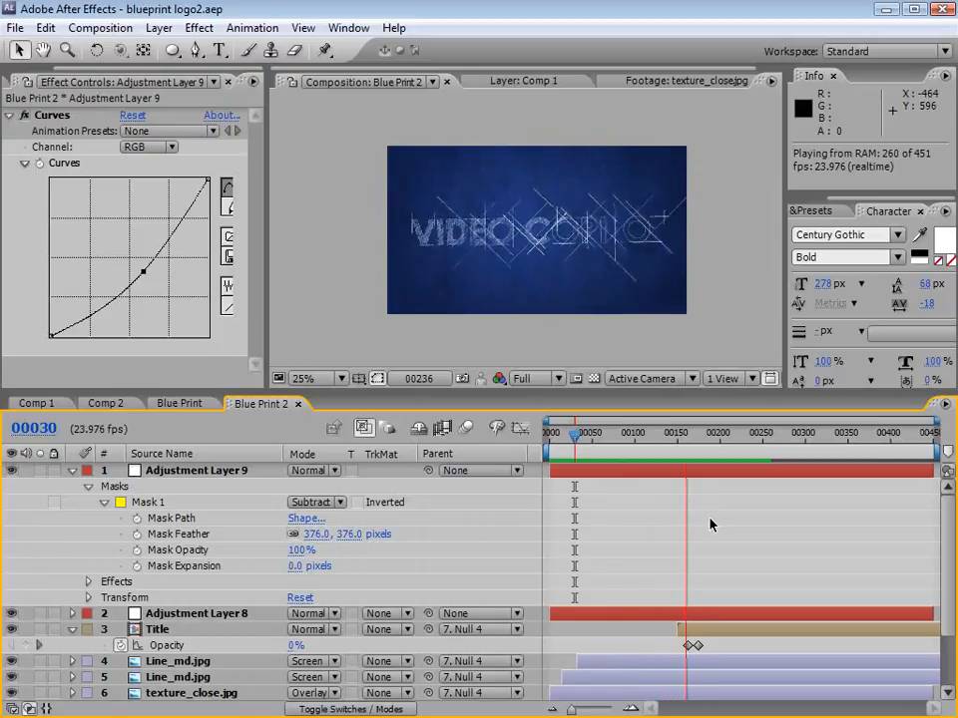
key("space")
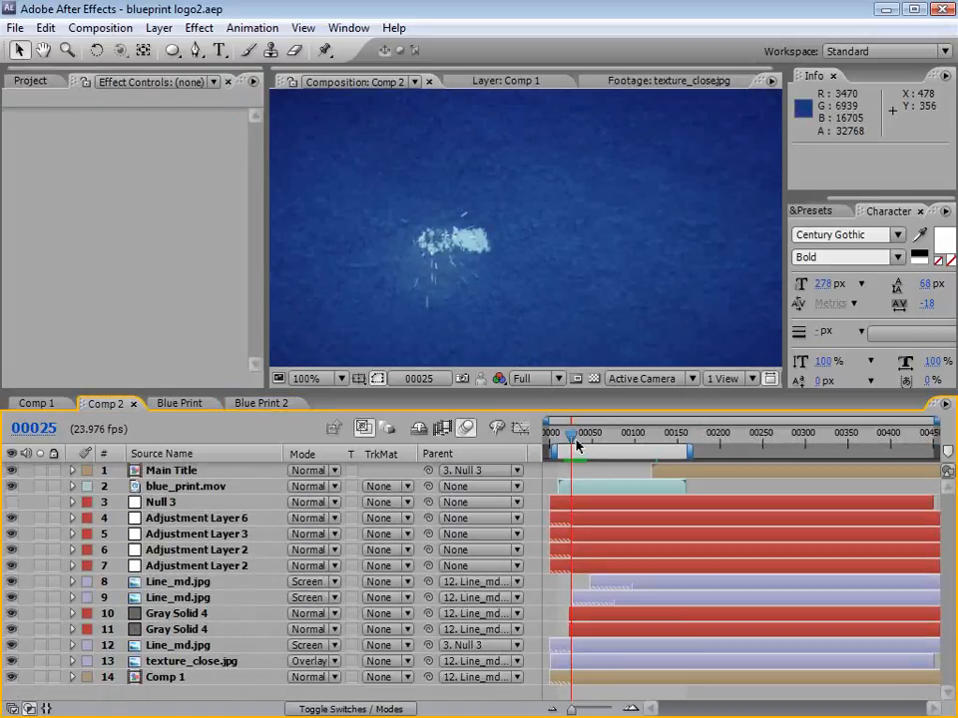
left_click(579, 441)
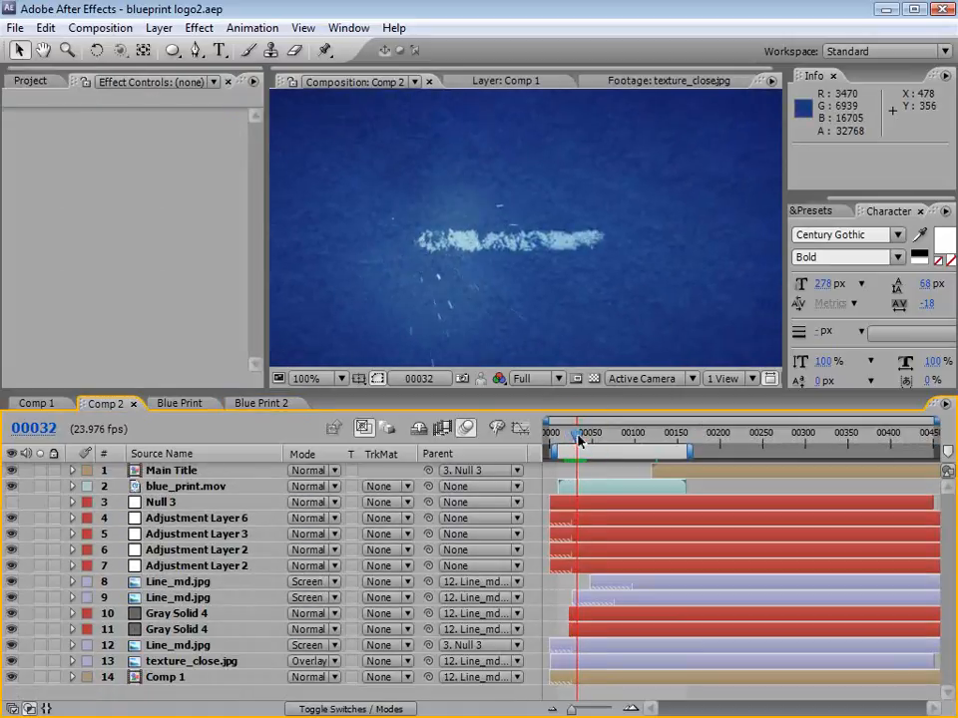
left_click_drag(578, 440, 580, 440)
Step: Switch to Firefox and search the Video Copilot tutorials for "cold"
key("alt+Tab")
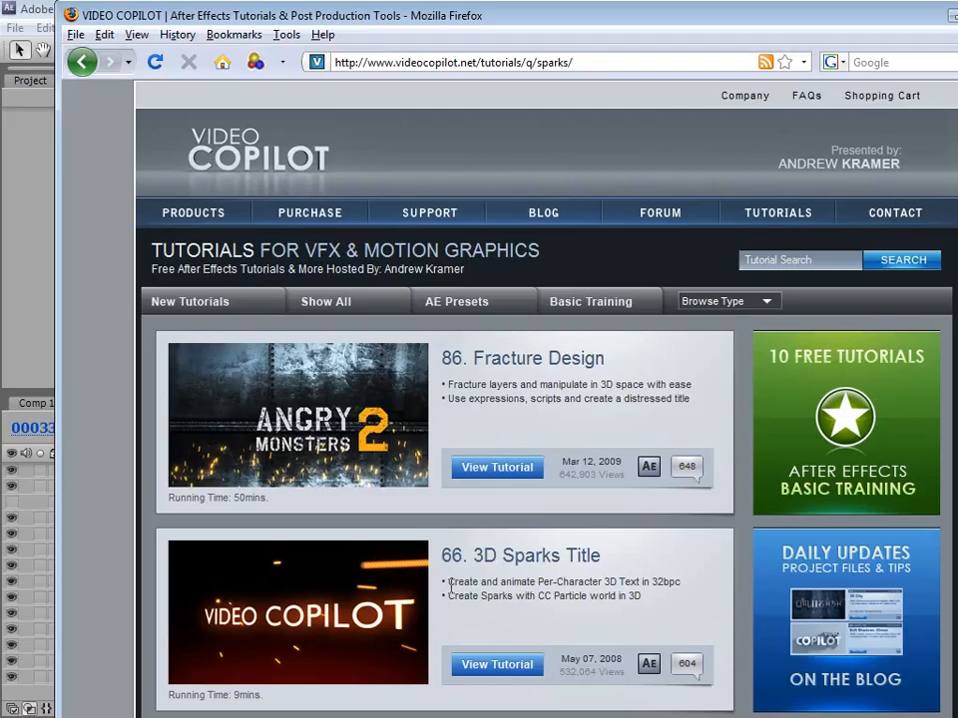
left_click_drag(464, 583, 468, 583)
left_click(831, 260)
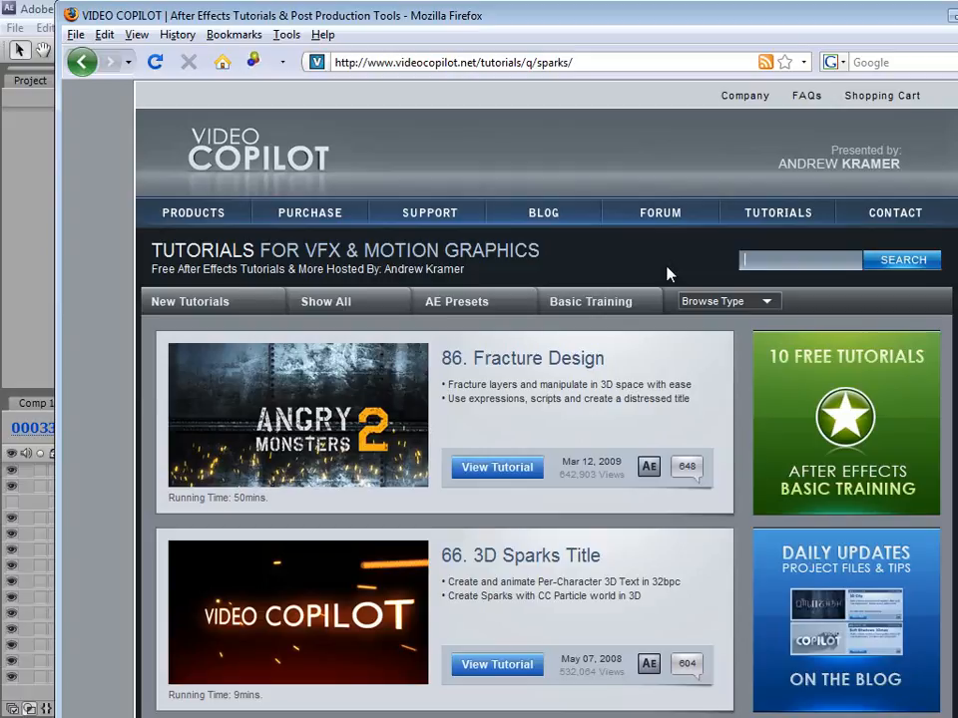
type("cold")
key("Return")
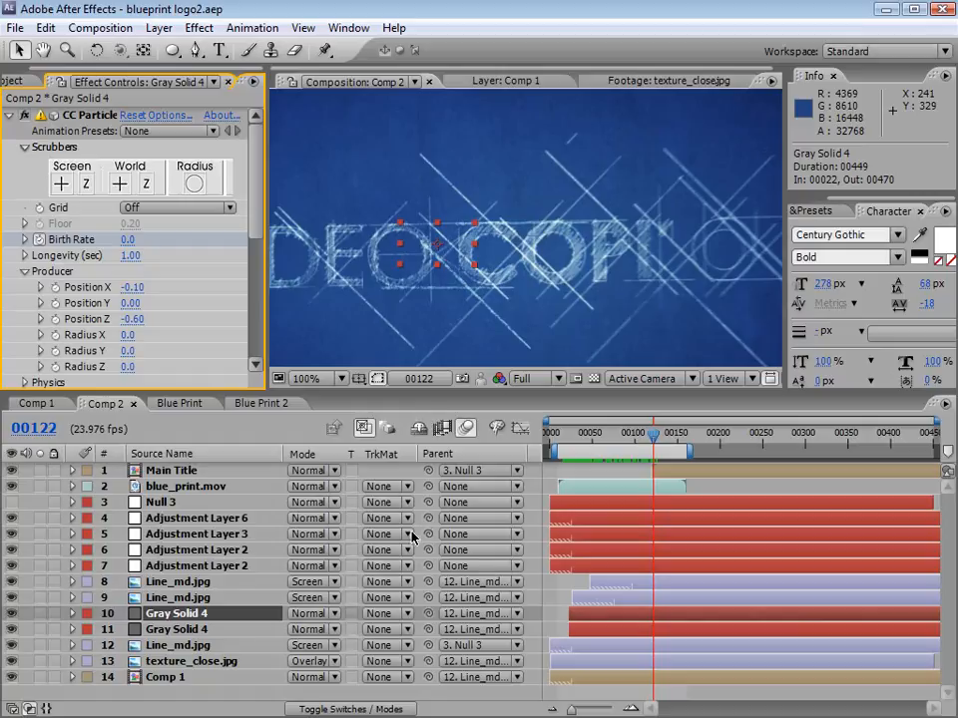
Step: Solo both Gray Solid 4 particle layers in Comp 2 and scrub through the early frames to examine their particles
left_click(194, 623)
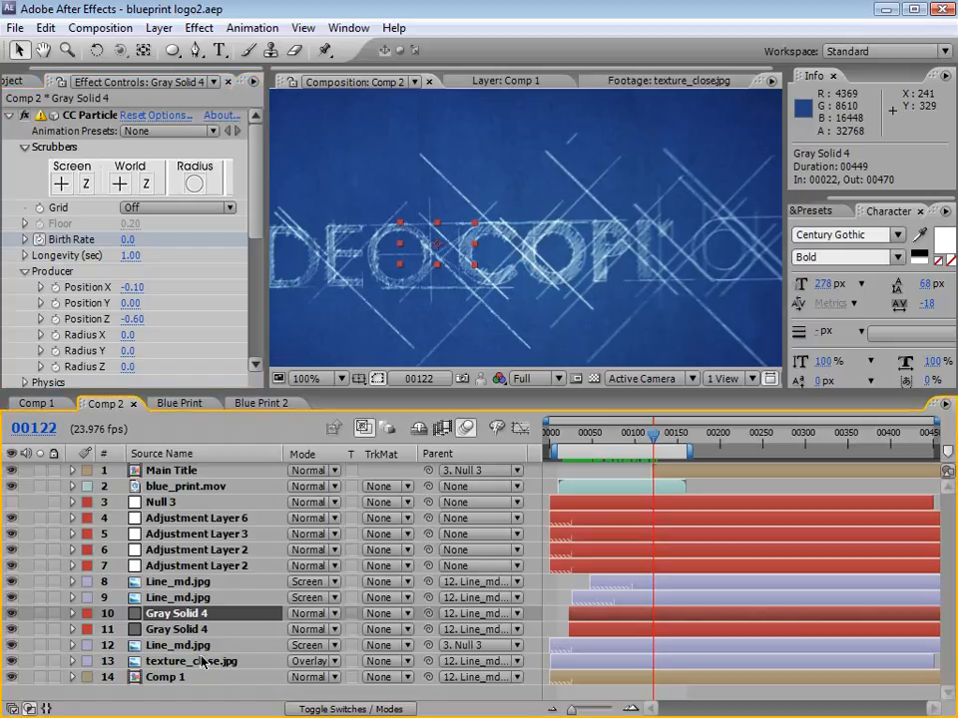
left_click(180, 629)
left_click_drag(40, 613, 40, 630)
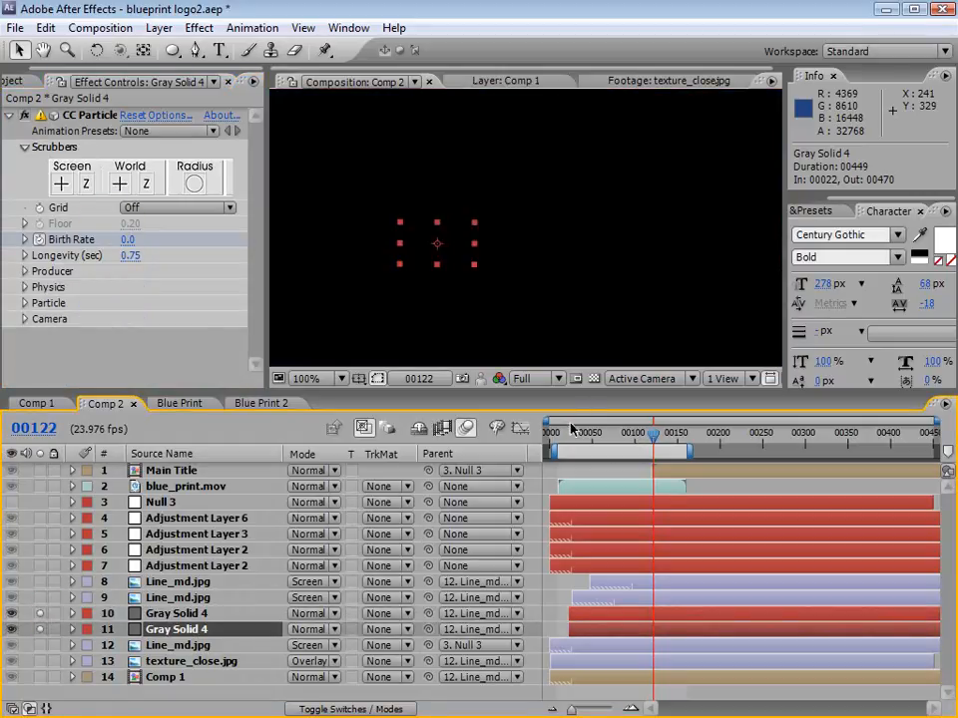
left_click_drag(570, 429, 583, 442)
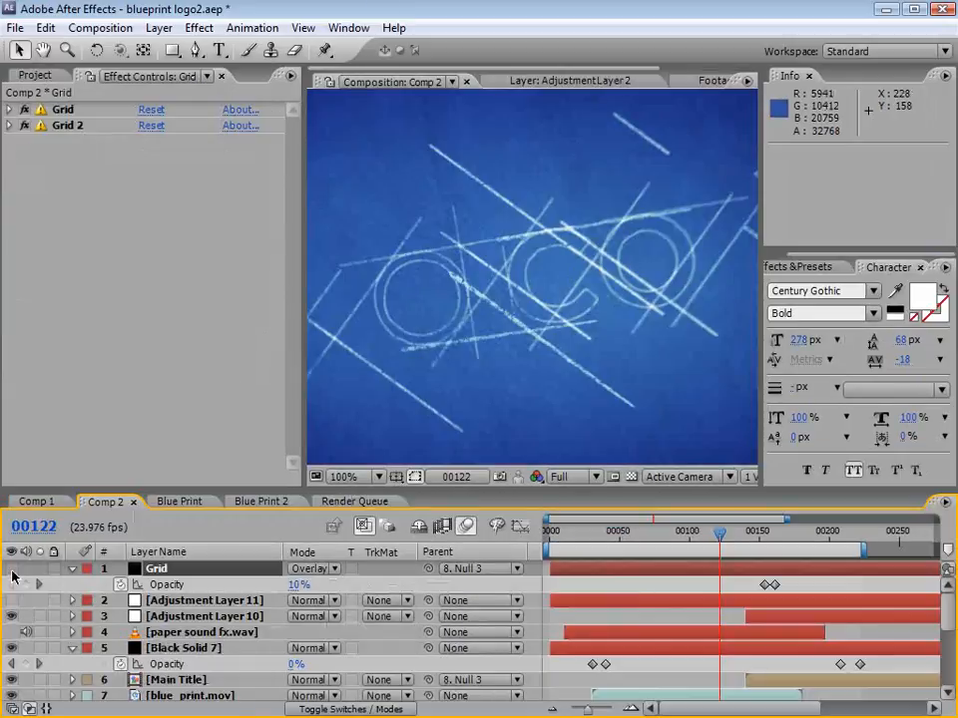
Step: Make the Grid layer visible in Comp 2 and expand its first Grid effect to examine the settings
left_click(11, 568)
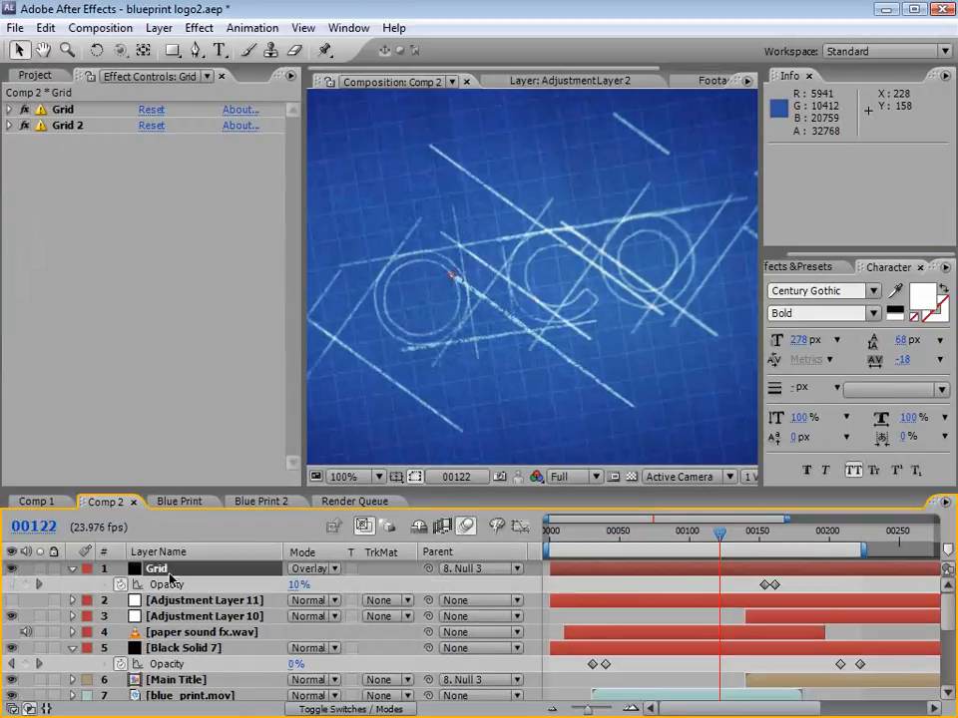
left_click(63, 110)
left_click(9, 110)
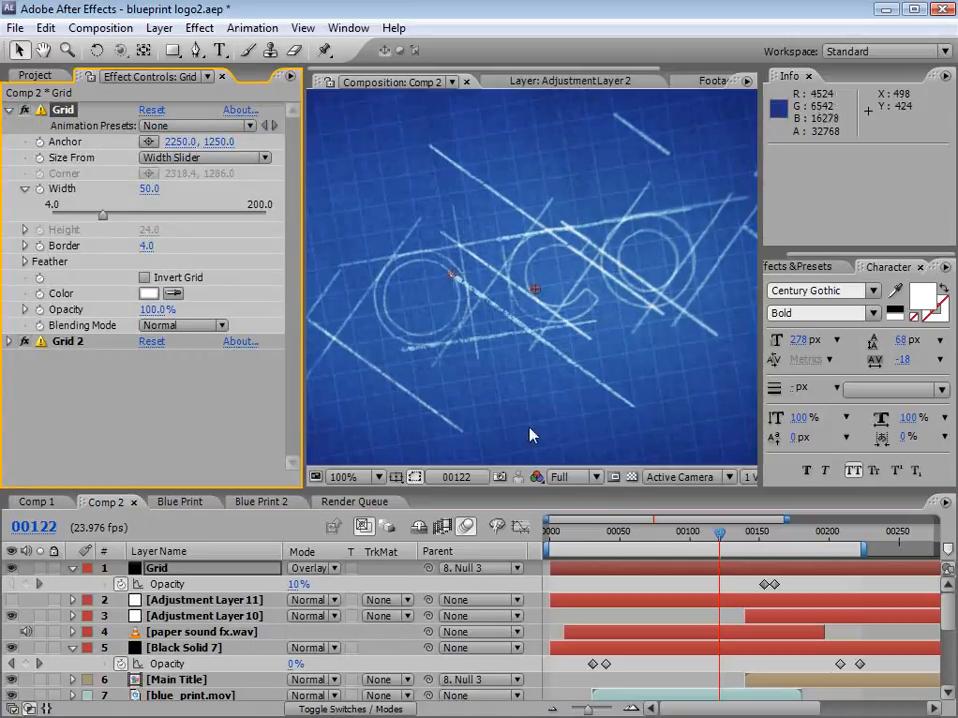
Step: Scrub Comp 2 onward from frame 122 to examine the grid overlay during the pull-back
left_click_drag(694, 534, 744, 546)
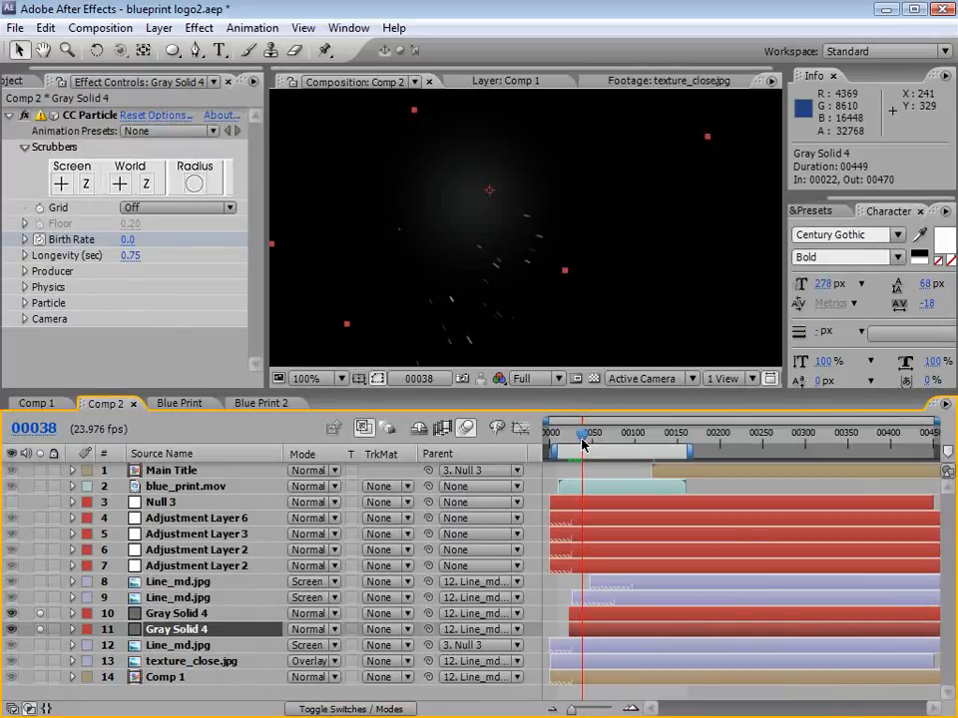
Step: Switch to Firefox, open the Action Essentials 2 product page and examine its featured elements and the 2K and 720p versions
key("alt+Tab")
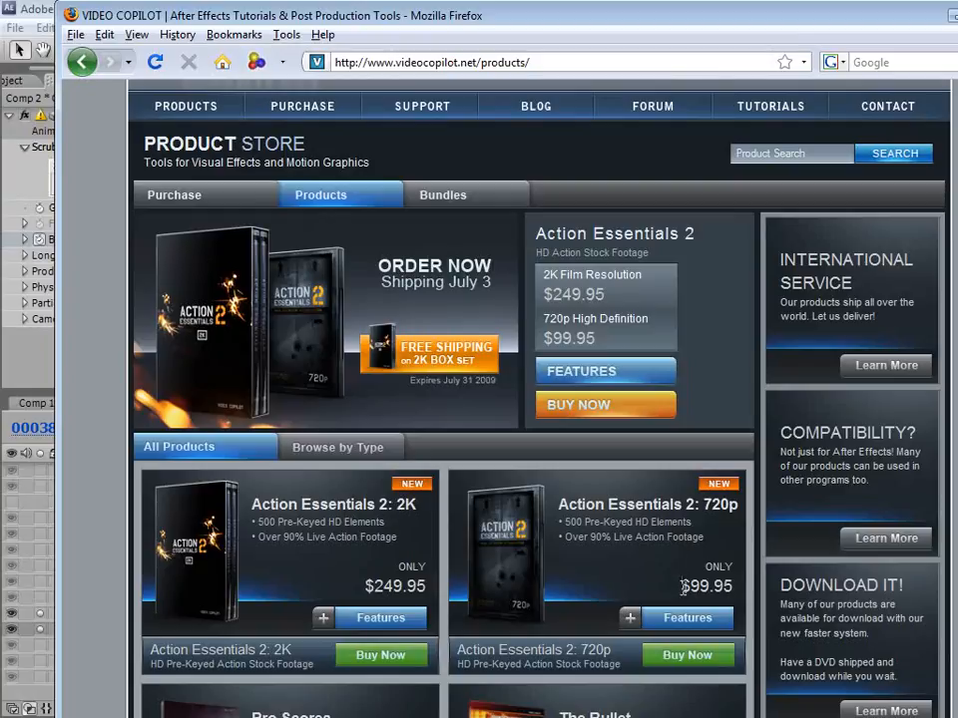
left_click(508, 559)
scroll(795, 342, "down", 3)
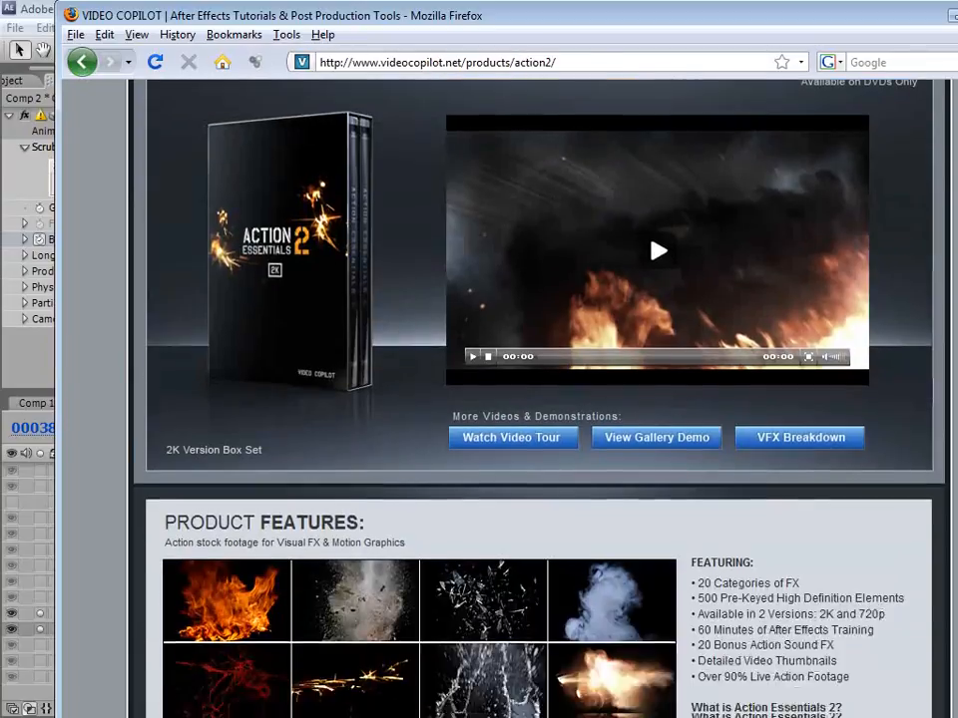
scroll(486, 175, "down", 5)
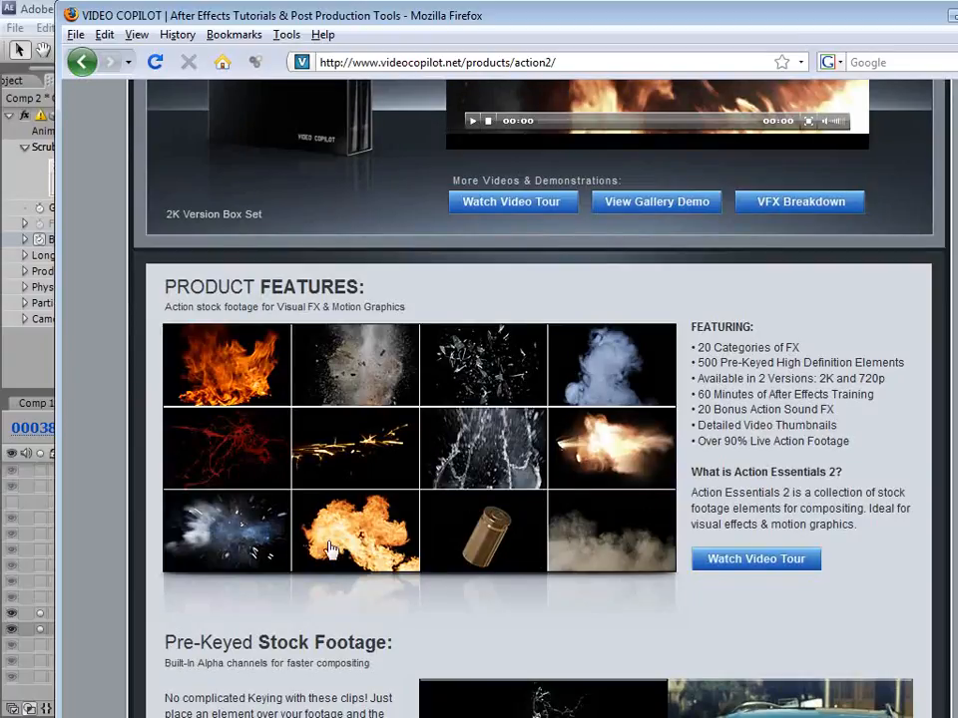
scroll(330, 547, "down", 9)
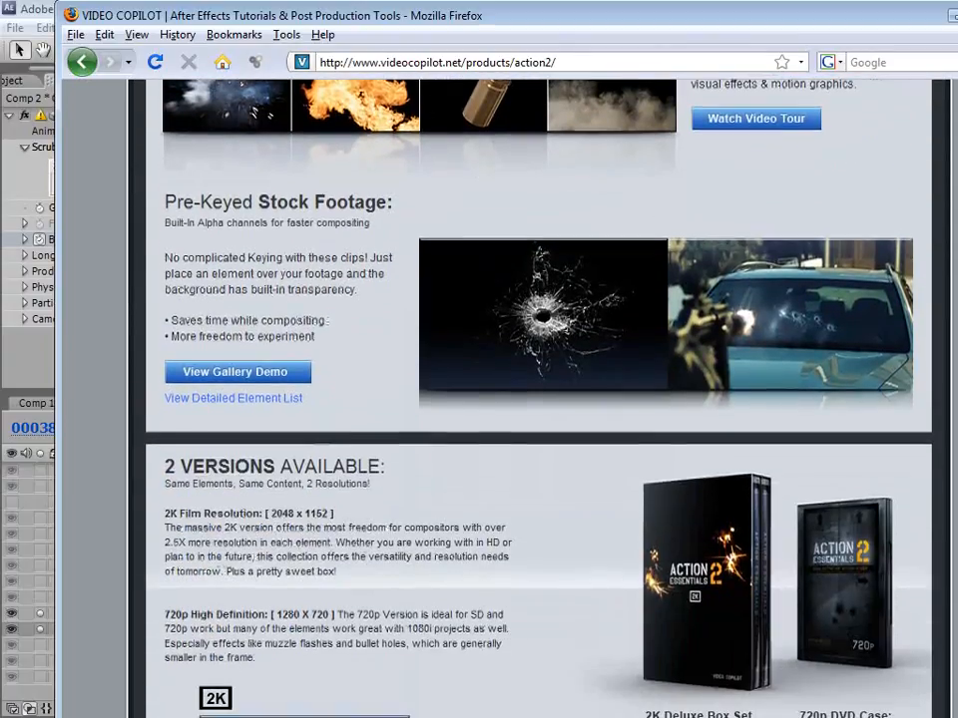
scroll(538, 399, "down", 7)
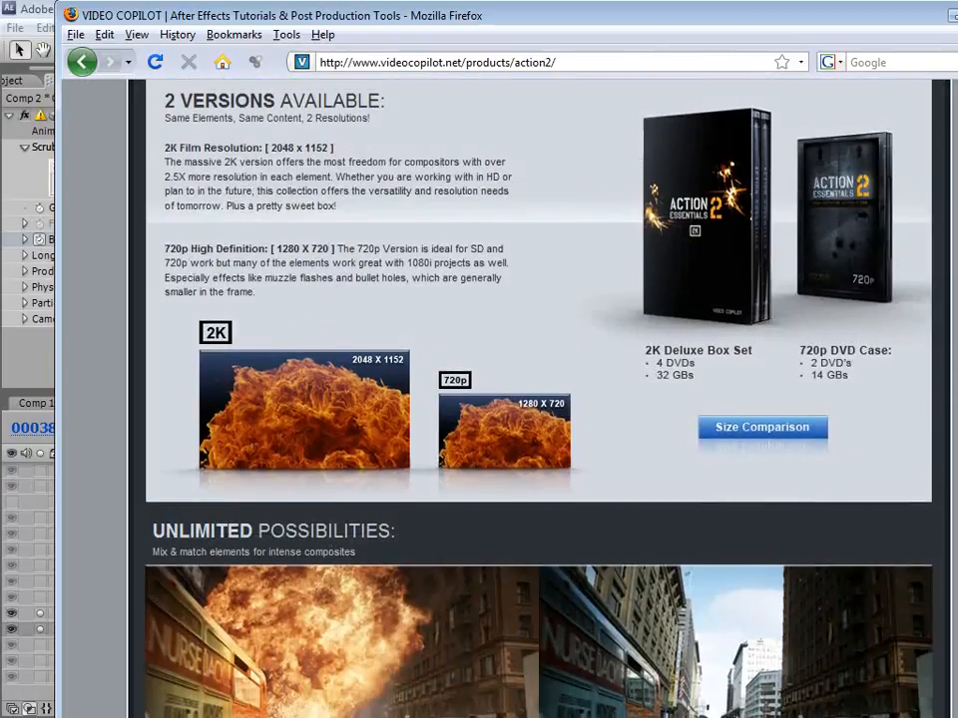
scroll(532, 249, "up", 18)
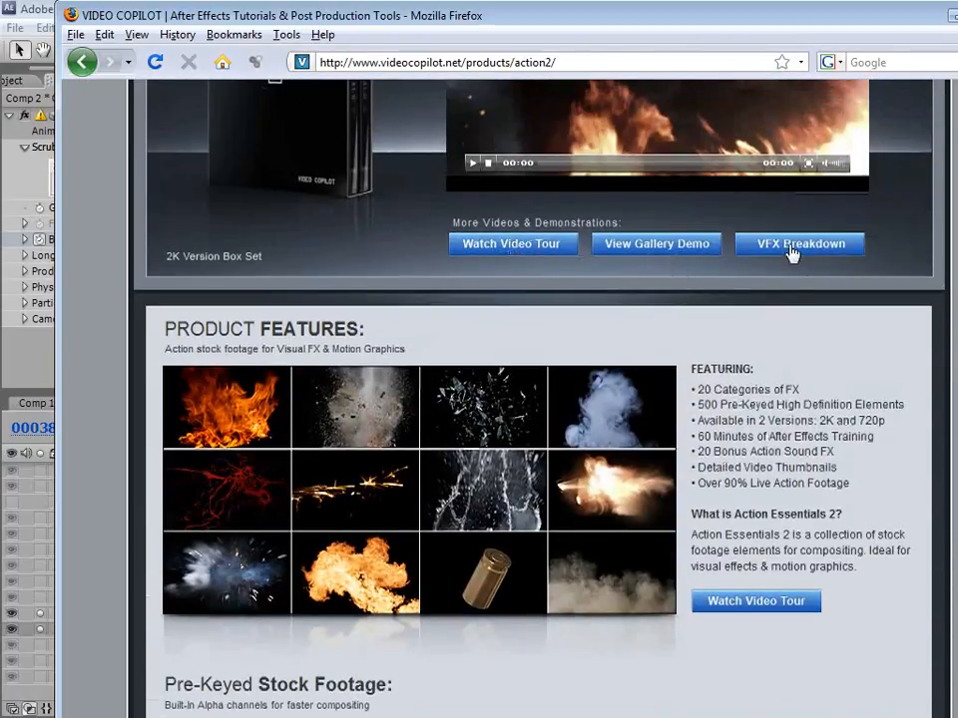
Step: Review the compositing, motion graphics and training sections of the Action Essentials 2 page, and return to the product video
scroll(886, 499, "down", 20)
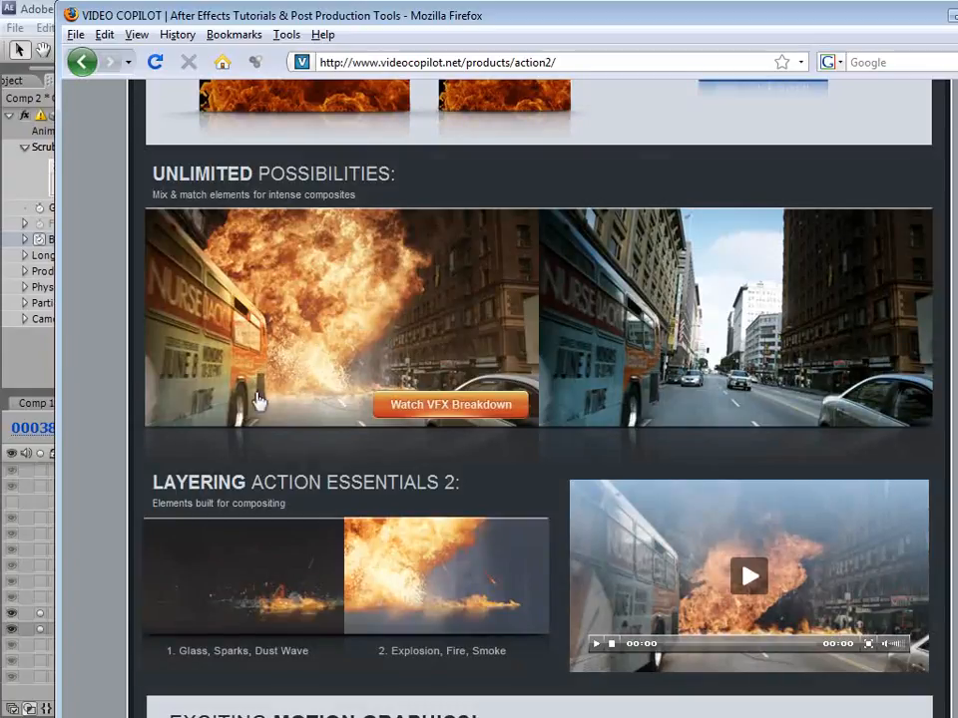
scroll(788, 305, "down", 10)
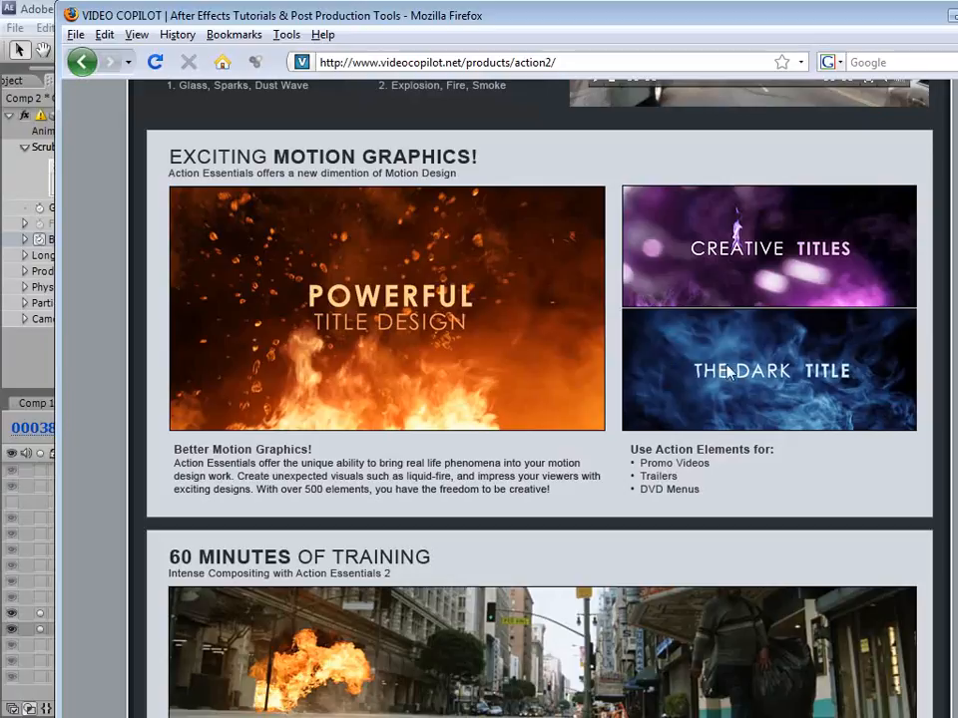
scroll(808, 428, "down", 3)
scroll(539, 399, "down", 3)
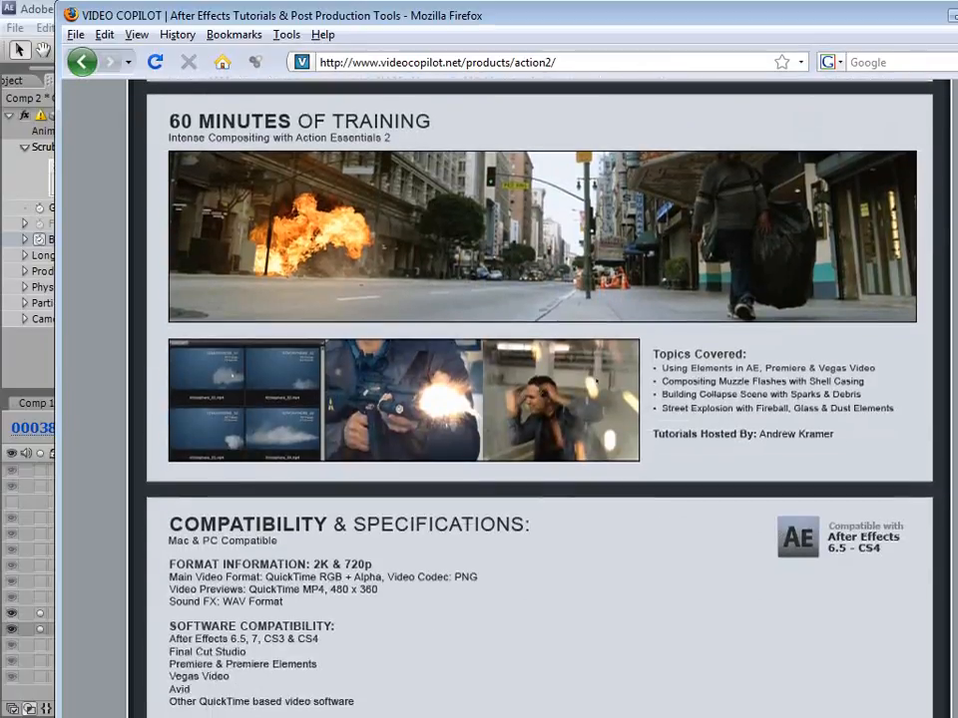
scroll(539, 399, "up", 10)
scroll(487, 439, "up", 6)
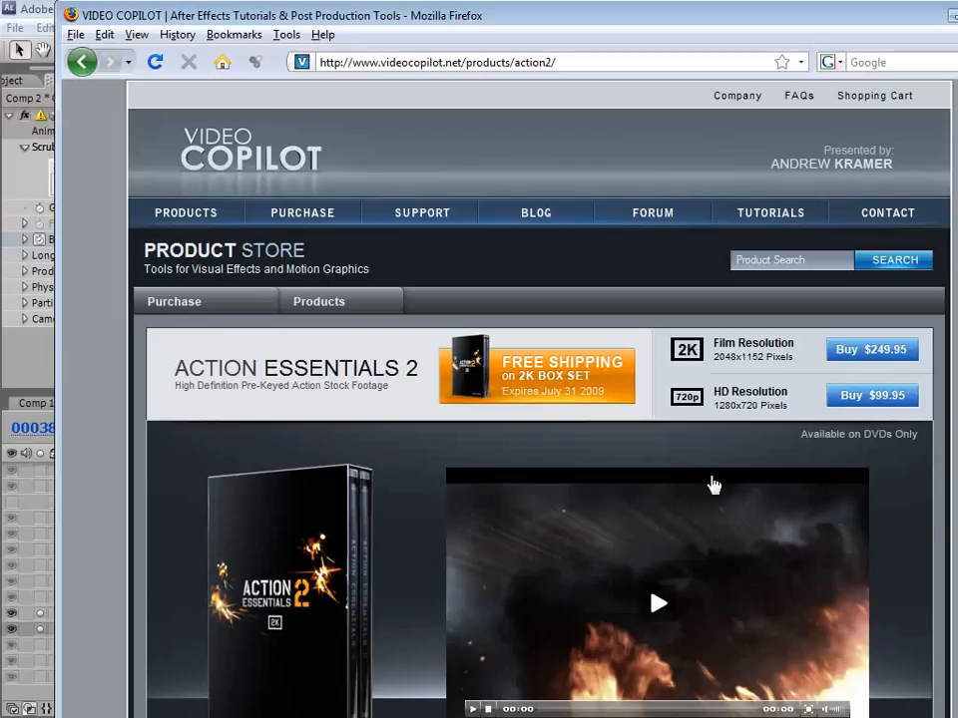
scroll(647, 479, "down", 7)
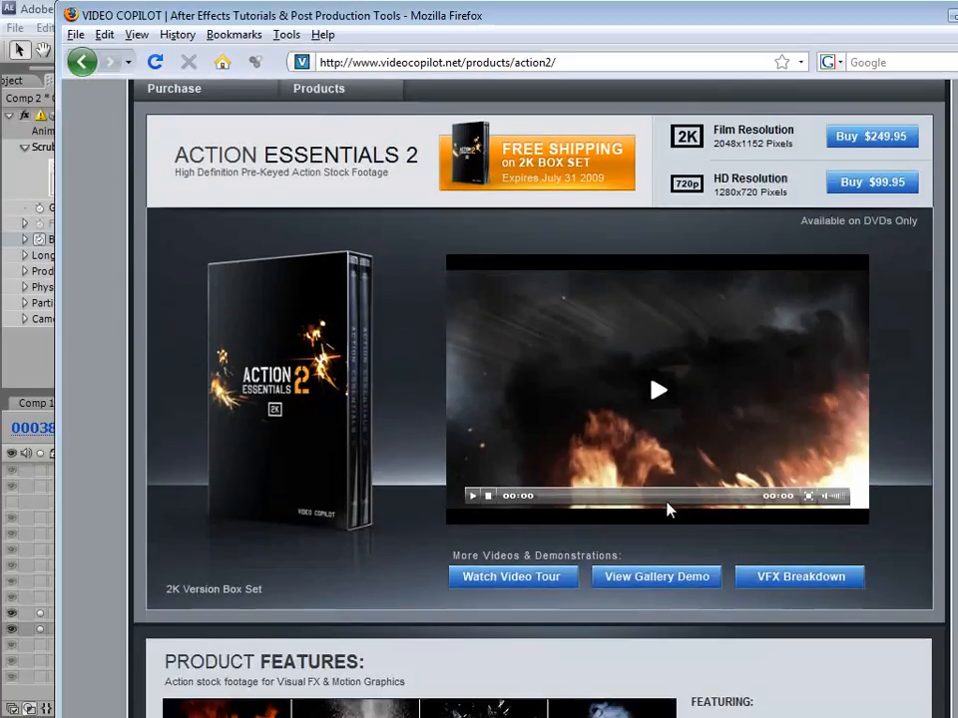
scroll(817, 524, "up", 4)
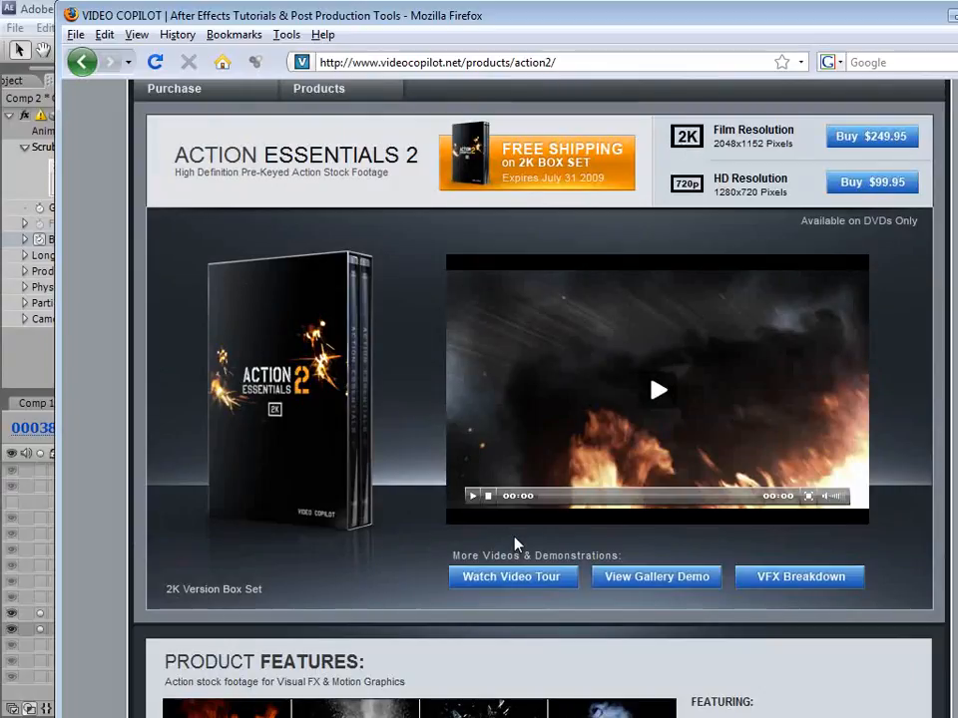
Step: Switch back to After Effects and scrub Comp 2 to frame 127 to examine the line drawing and logo reveal
left_click(42, 11)
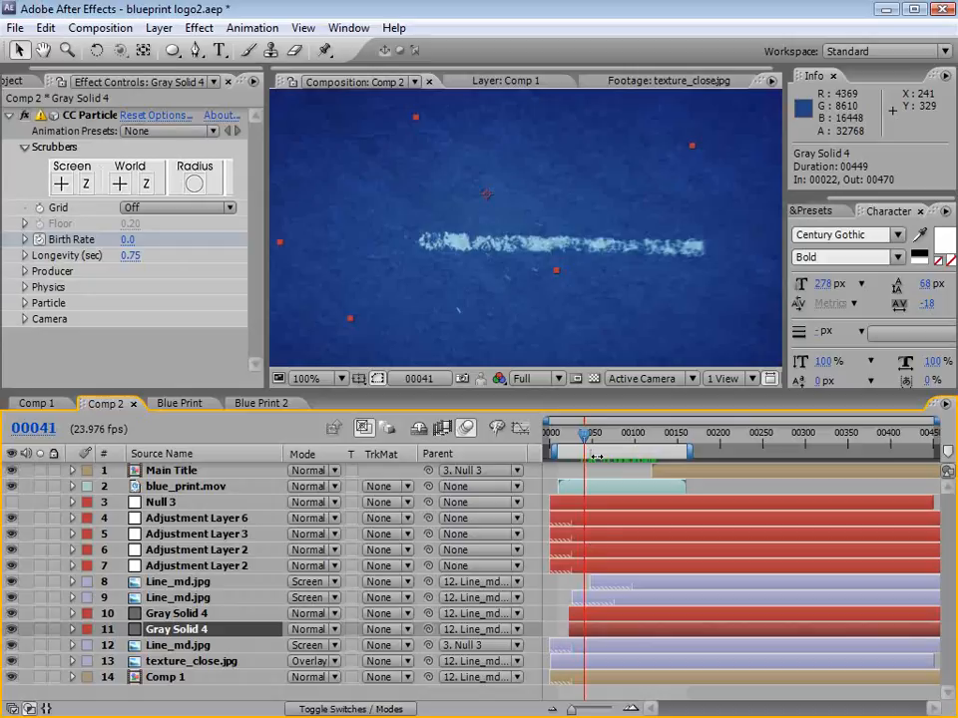
left_click_drag(590, 434, 657, 442)
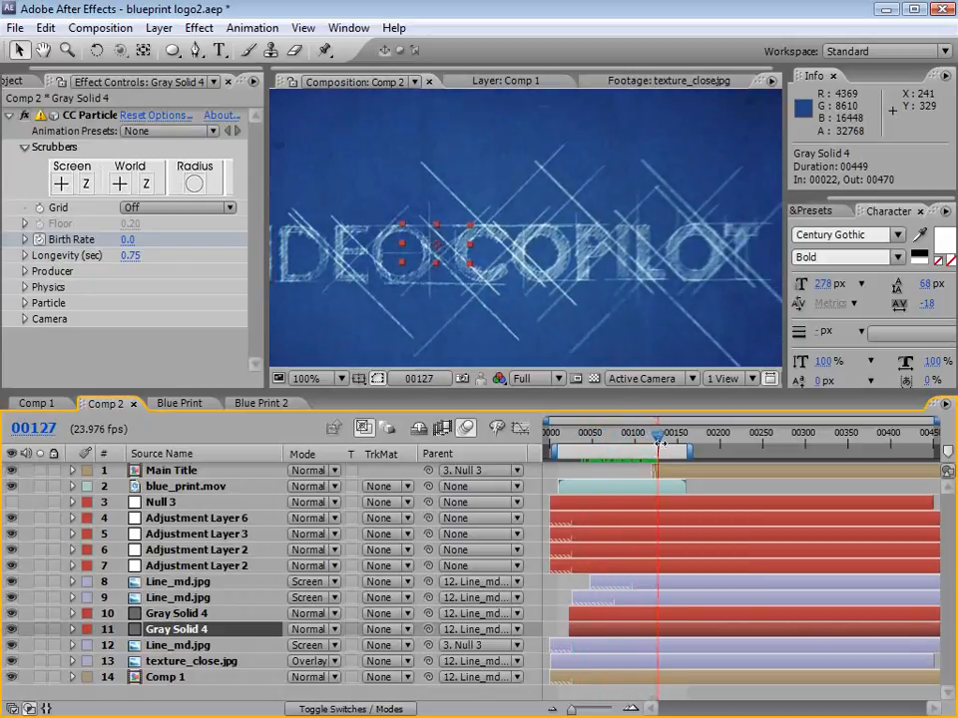